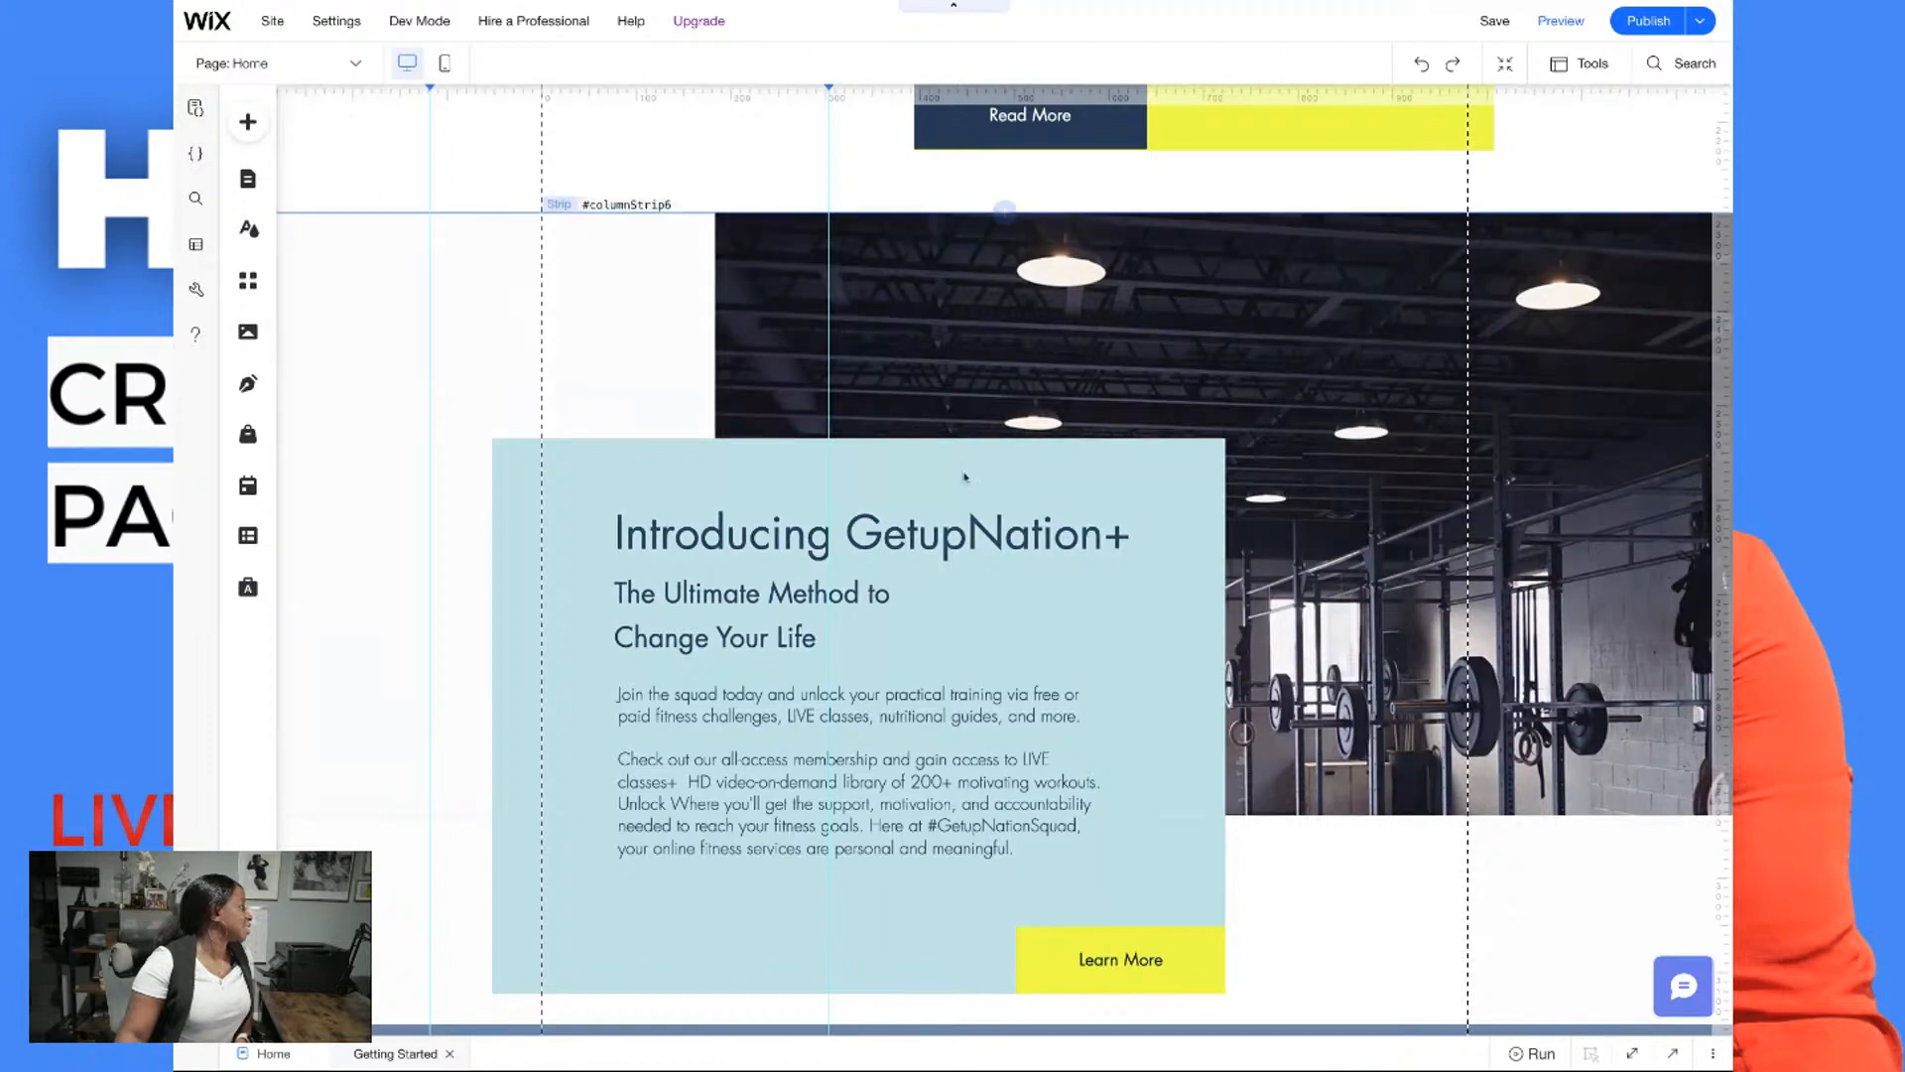
Open the site's existing Links page and look through its header, welcome text and stack of link buttons
{"action": "scroll", "coordinate": [686, 440], "scroll_direction": "up", "scroll_amount": 3}
{"action": "scroll", "coordinate": [686, 440], "scroll_direction": "up", "scroll_amount": 10}
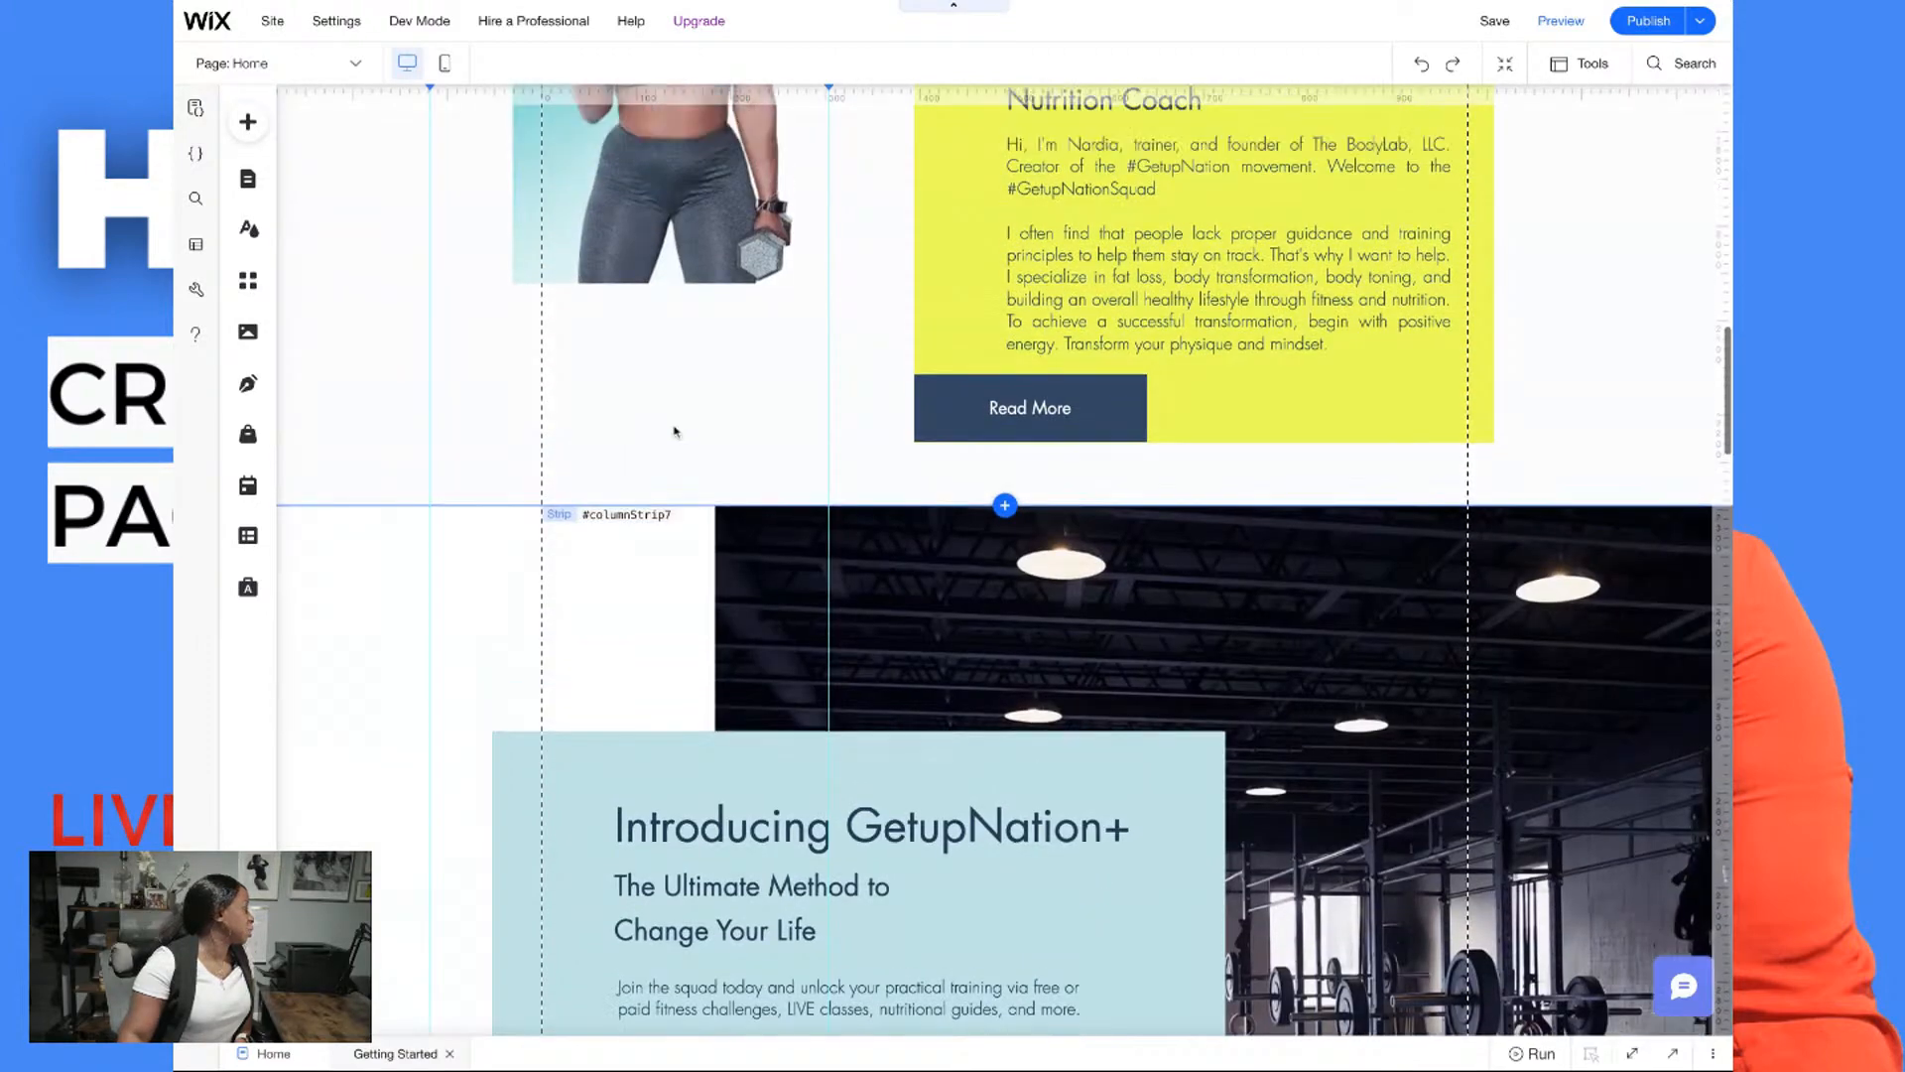
{"action": "scroll", "coordinate": [453, 193], "scroll_direction": "up", "scroll_amount": 1}
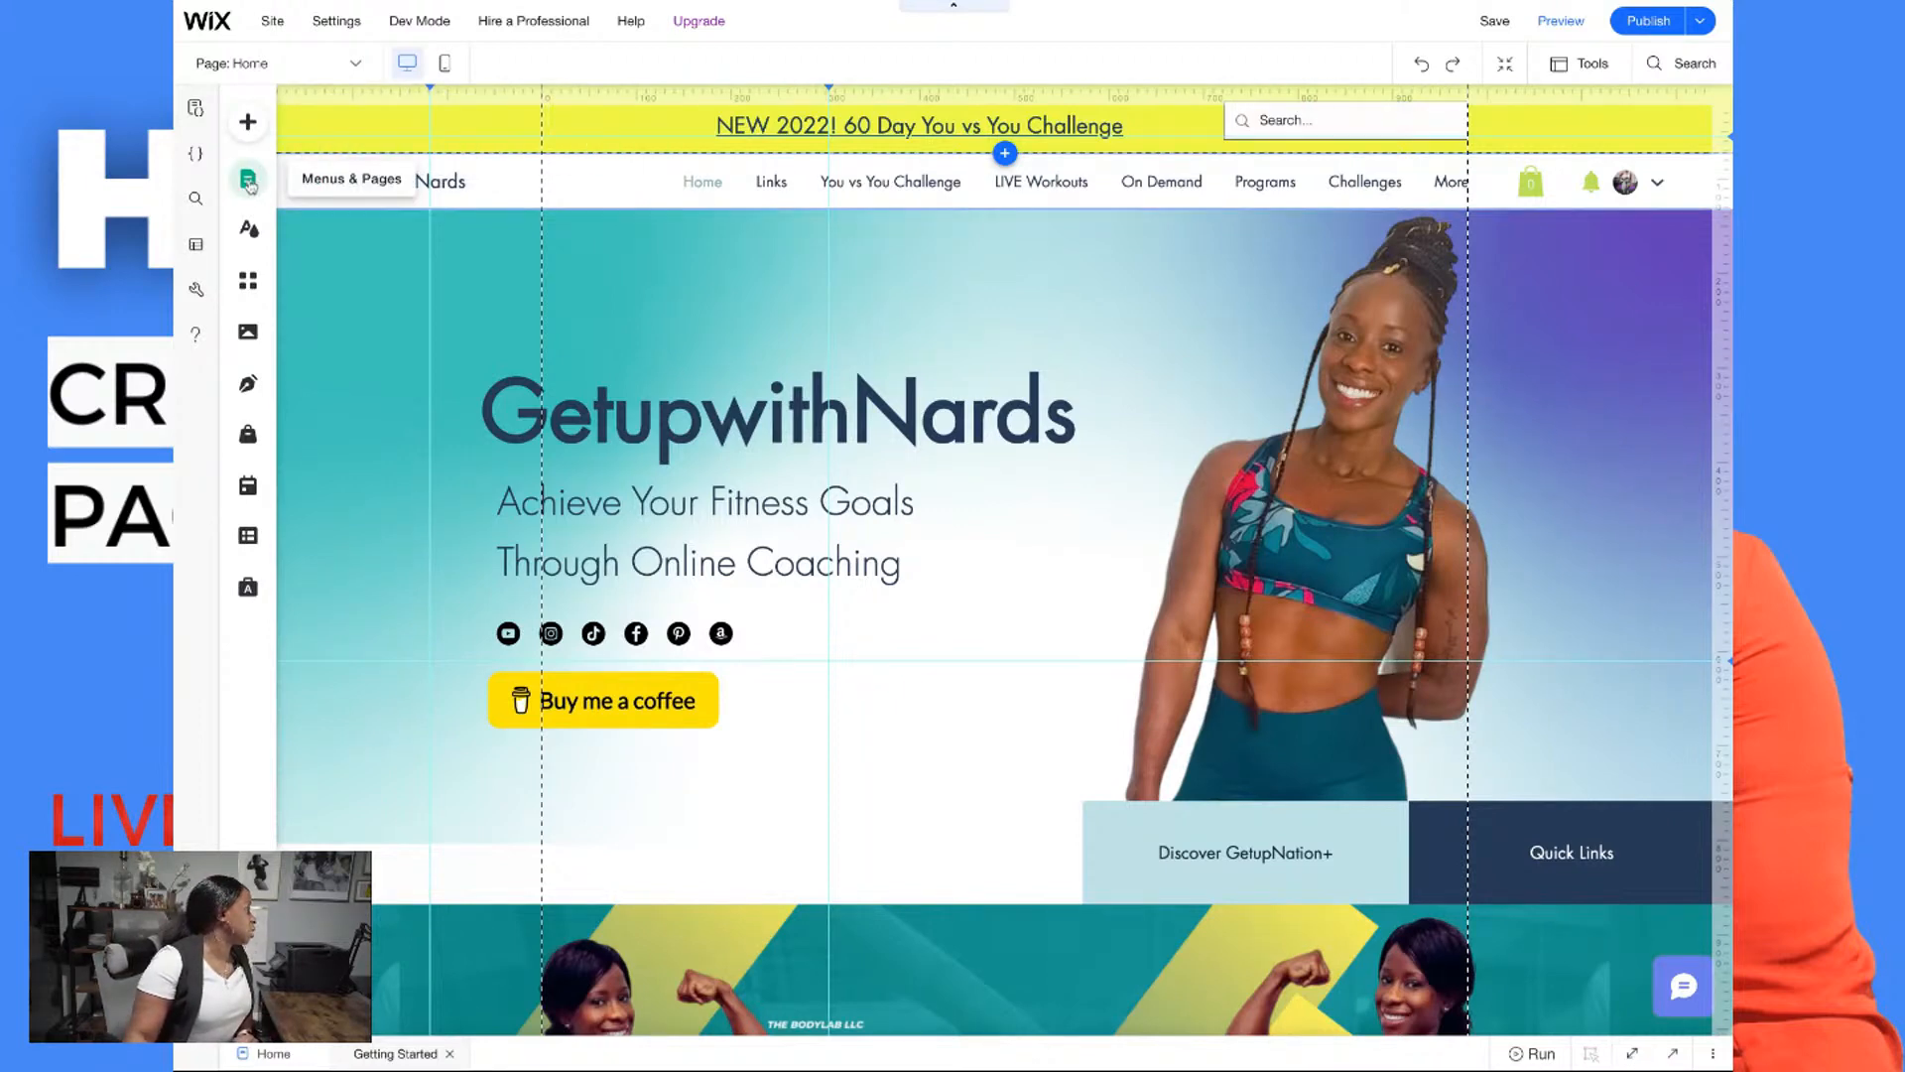
{"action": "left_click", "coordinate": [249, 183]}
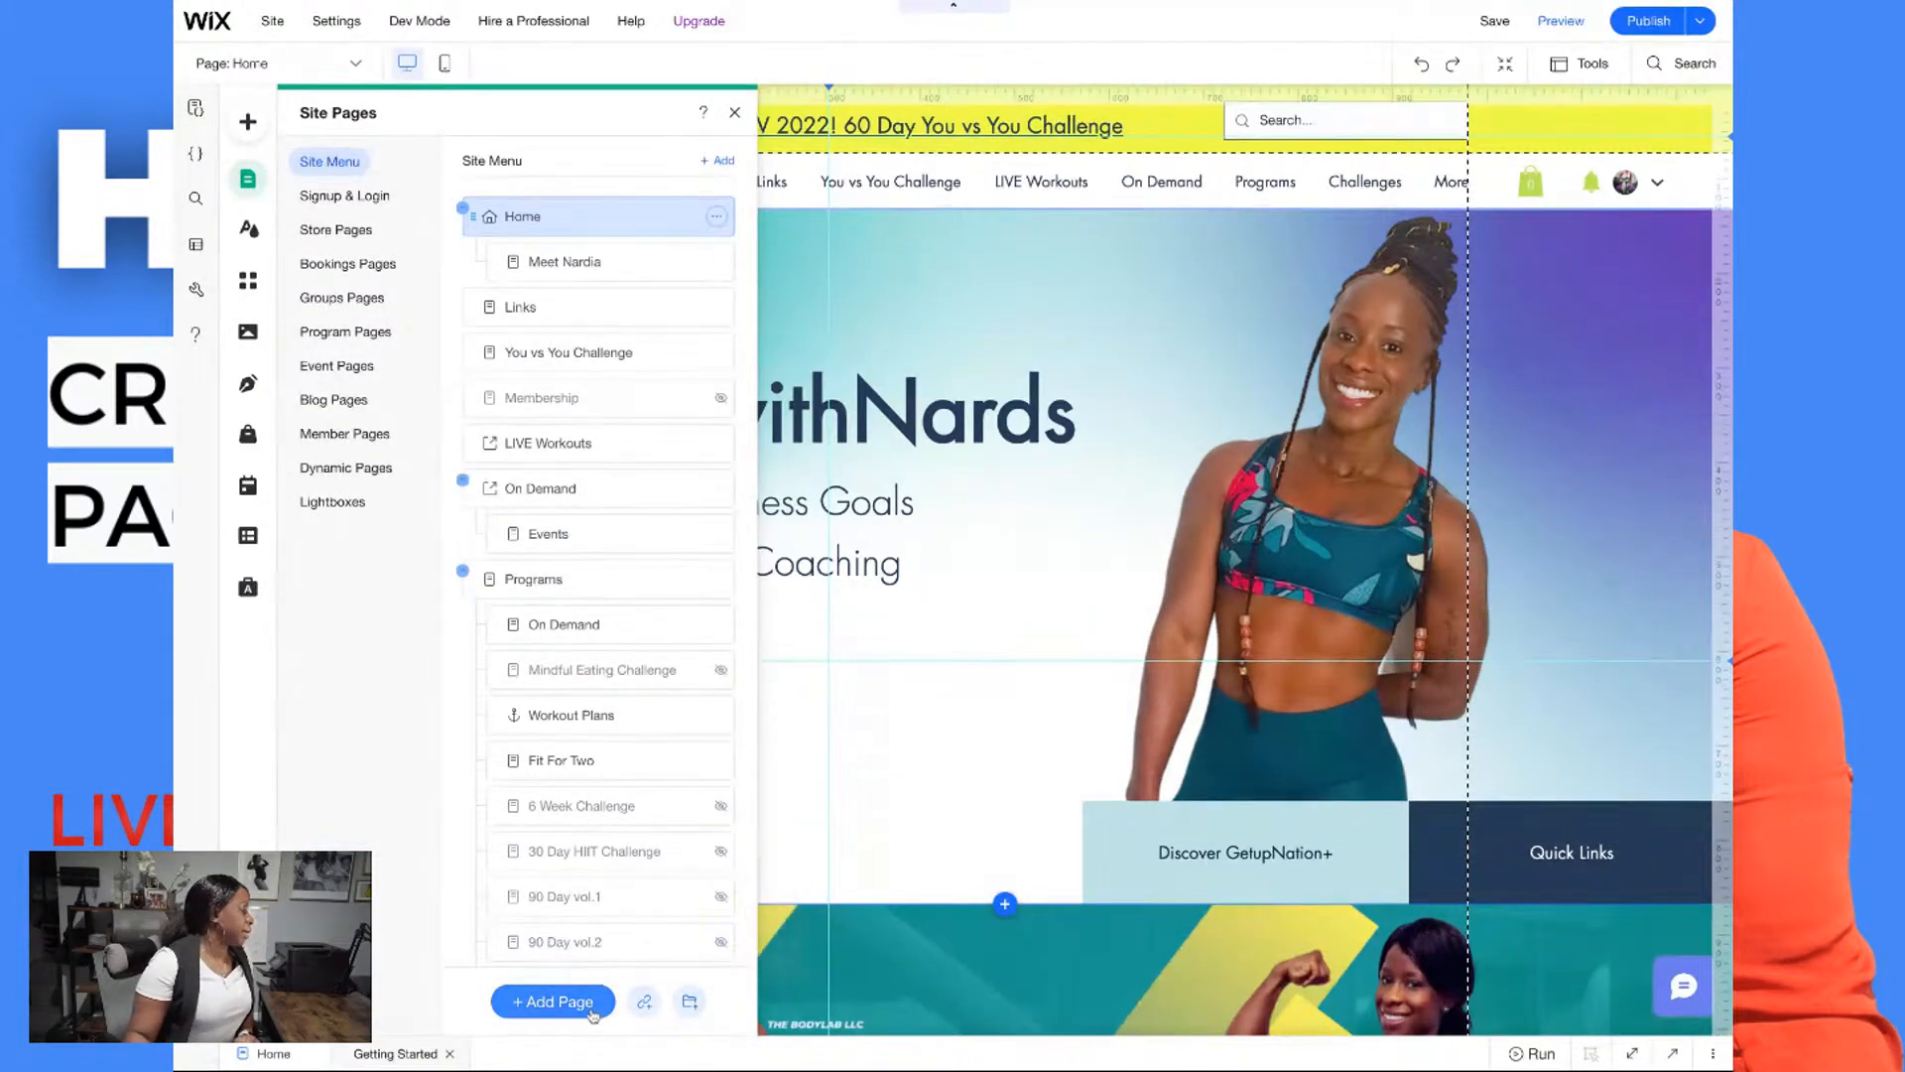
{"action": "left_click", "coordinate": [526, 307]}
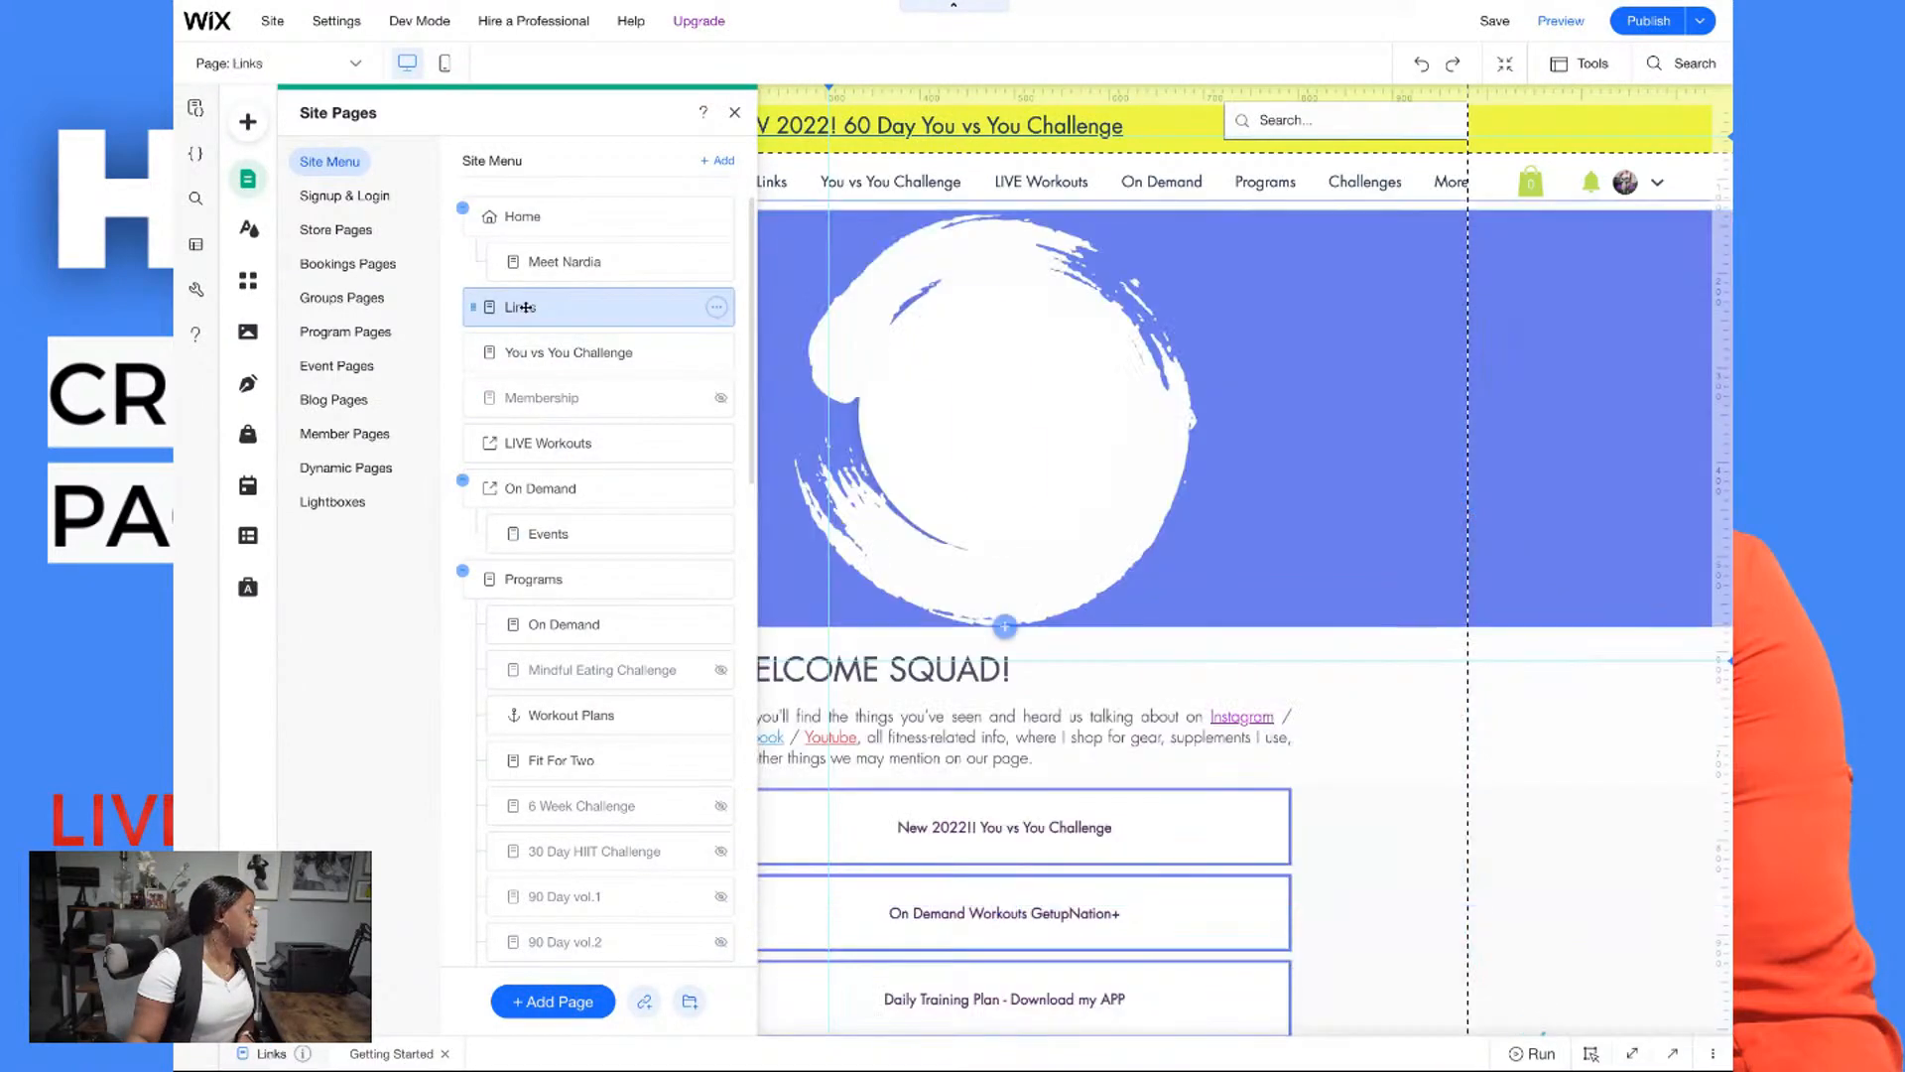
{"action": "left_click", "coordinate": [735, 116]}
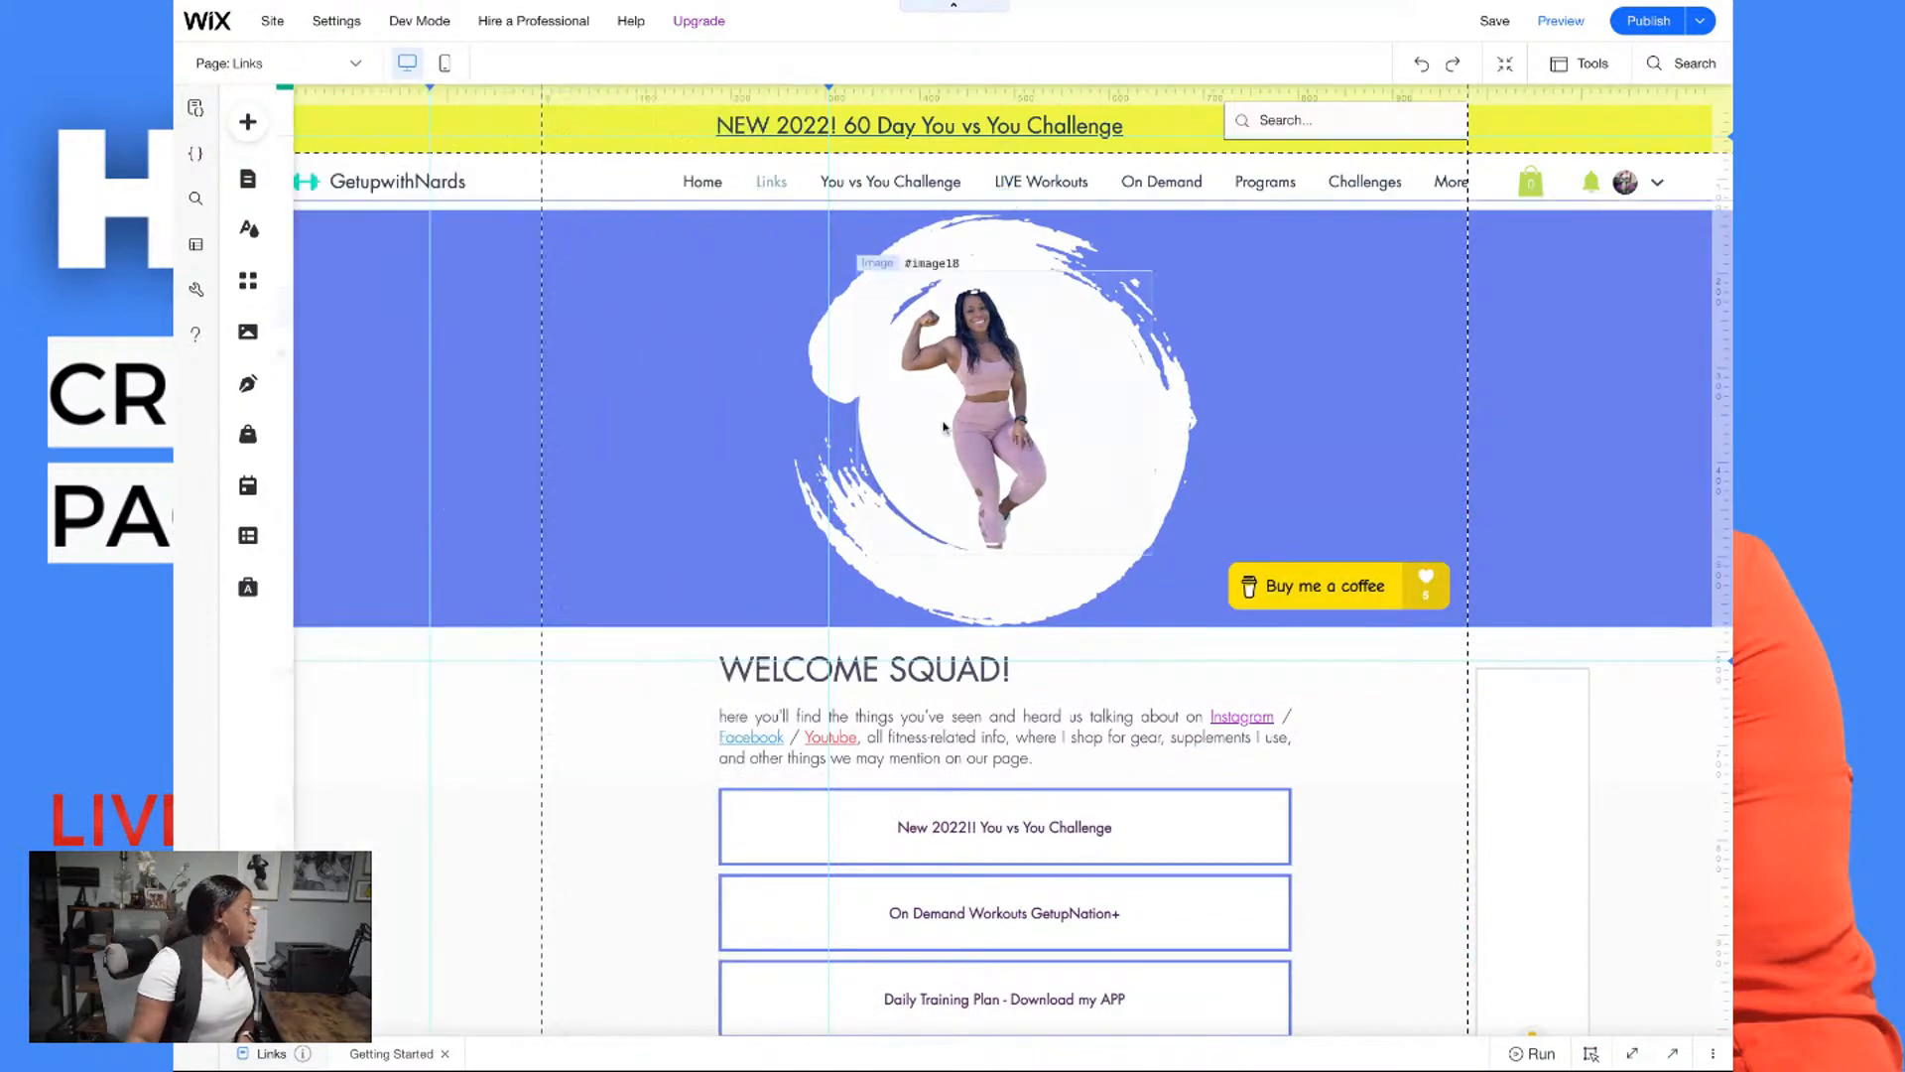
{"action": "scroll", "coordinate": [825, 369], "scroll_direction": "down", "scroll_amount": 7}
{"action": "scroll", "coordinate": [828, 367], "scroll_direction": "down", "scroll_amount": 8}
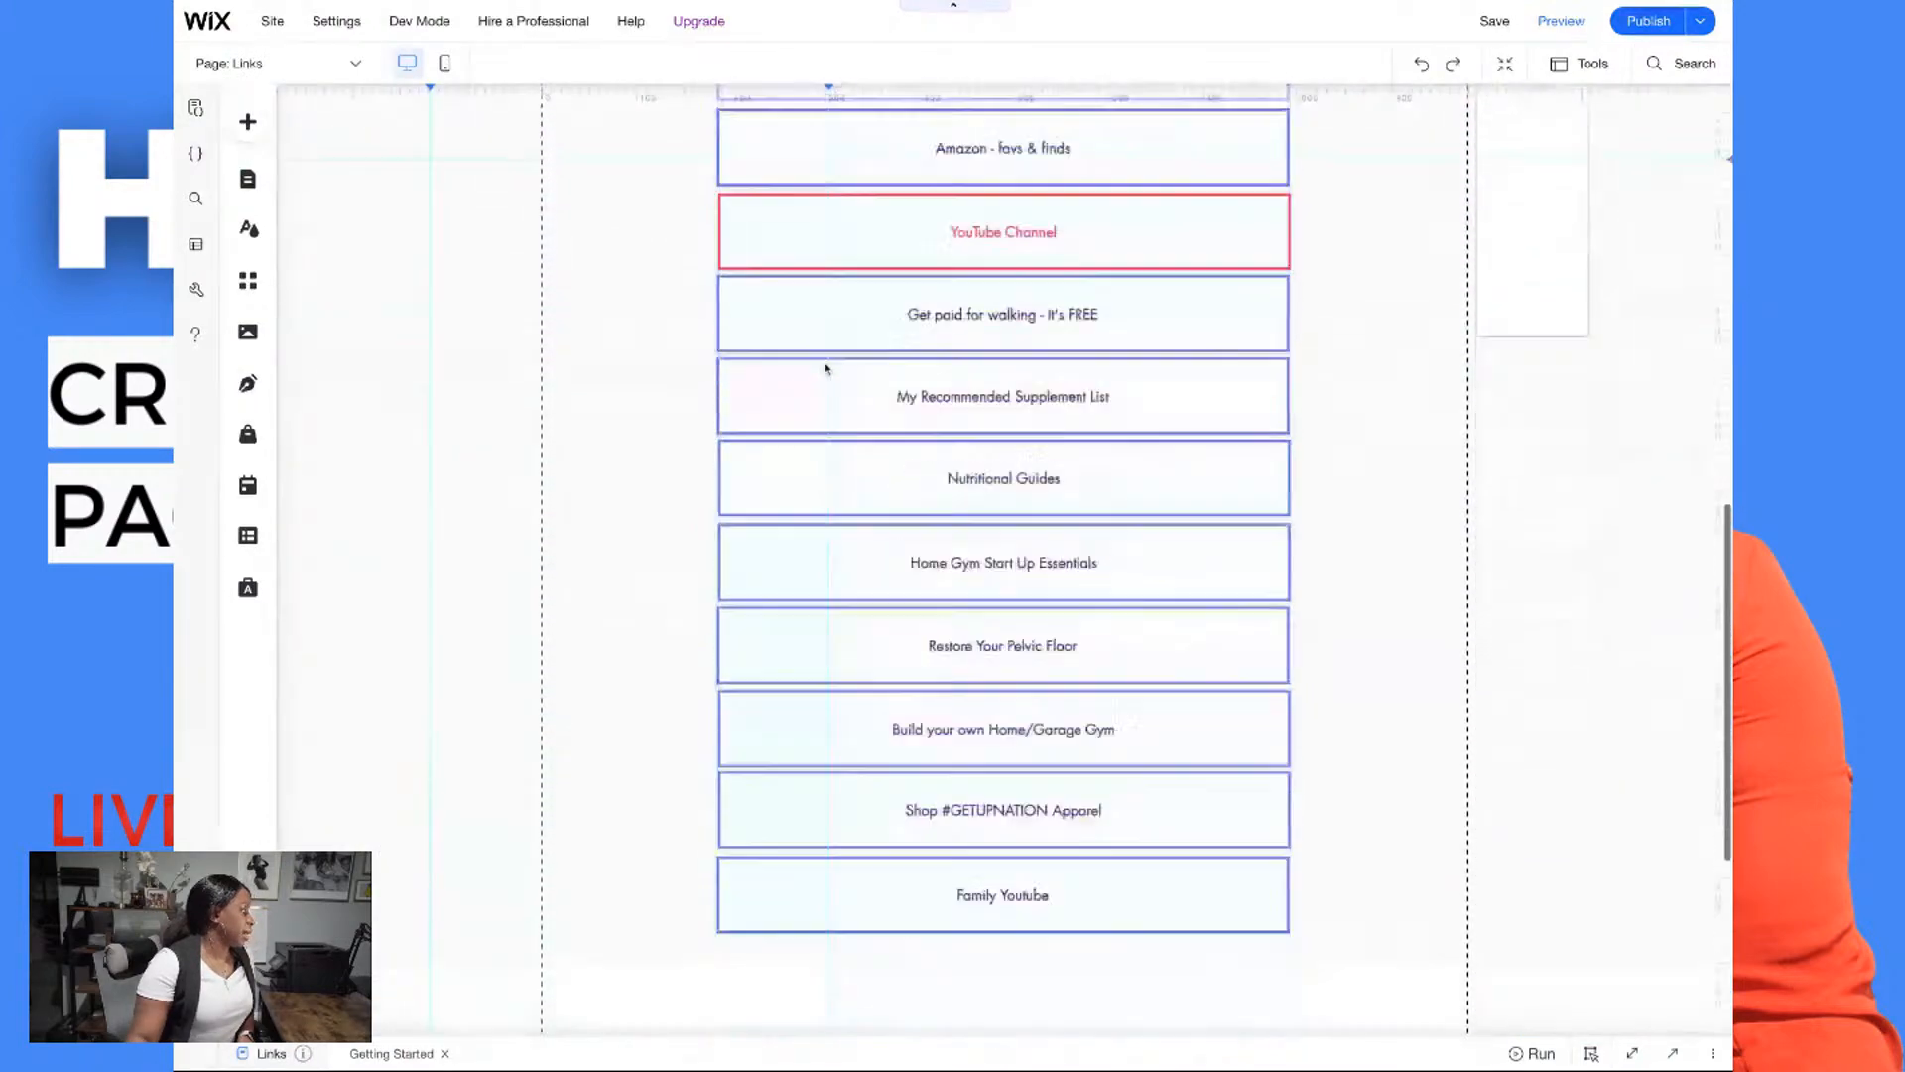
{"action": "scroll", "coordinate": [829, 369], "scroll_direction": "up", "scroll_amount": 6}
{"action": "scroll", "coordinate": [886, 396], "scroll_direction": "up", "scroll_amount": 5}
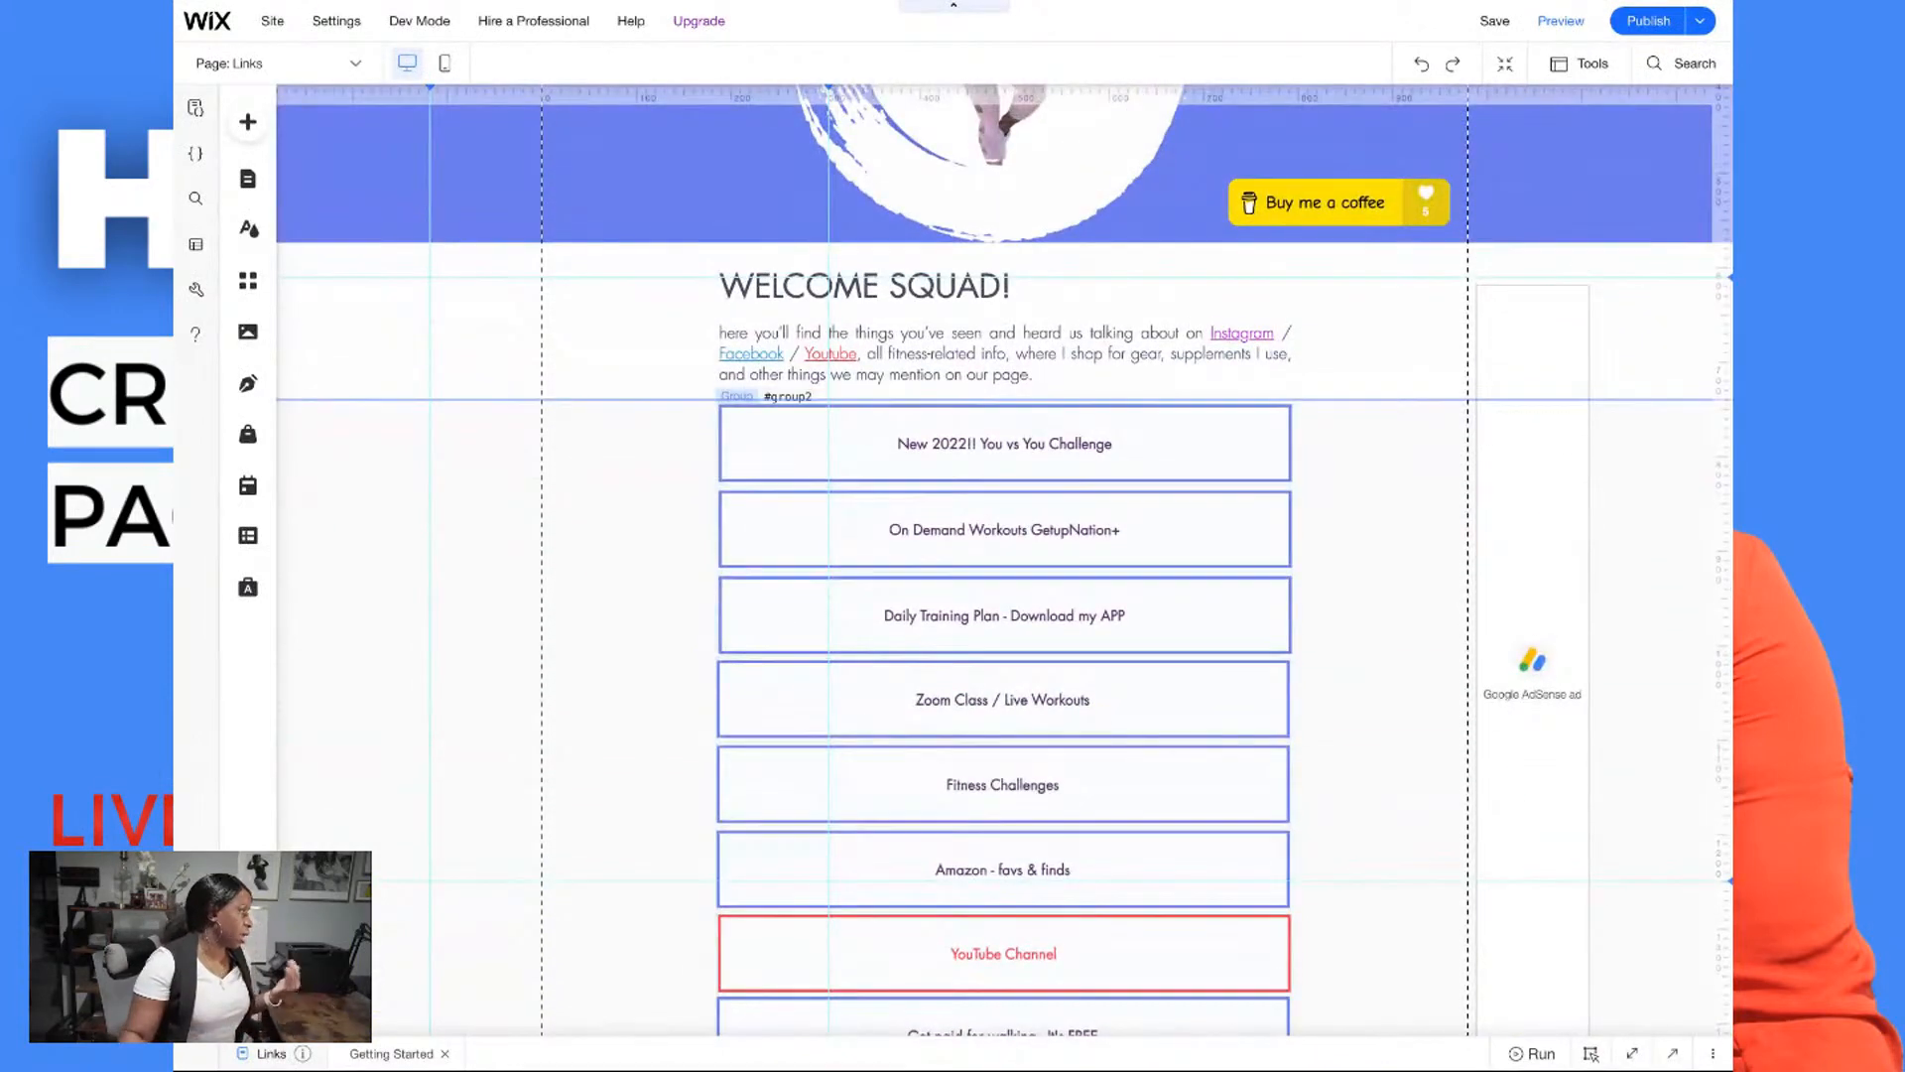
Switch to the mobile view and examine how the Links page header and link buttons are laid out
{"action": "left_click", "coordinate": [446, 67]}
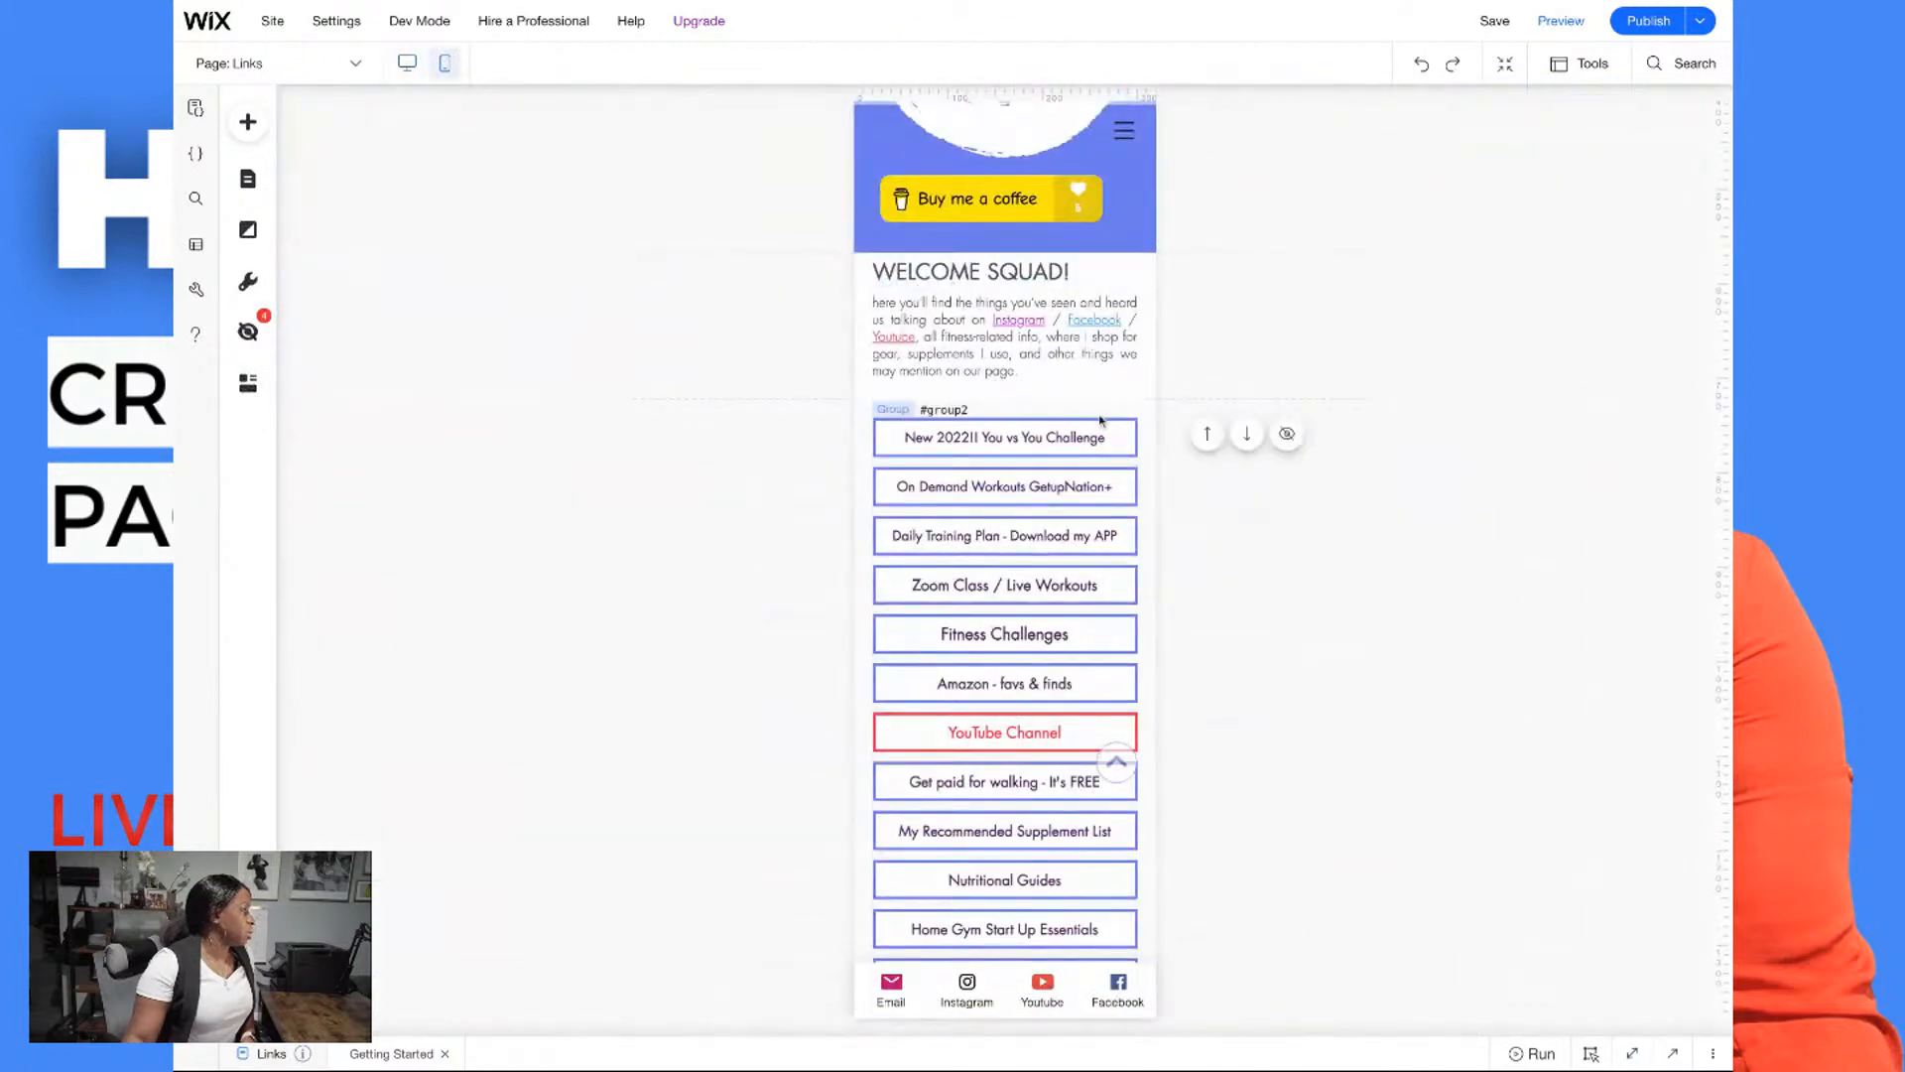
{"action": "scroll", "coordinate": [1111, 429], "scroll_direction": "up", "scroll_amount": 5}
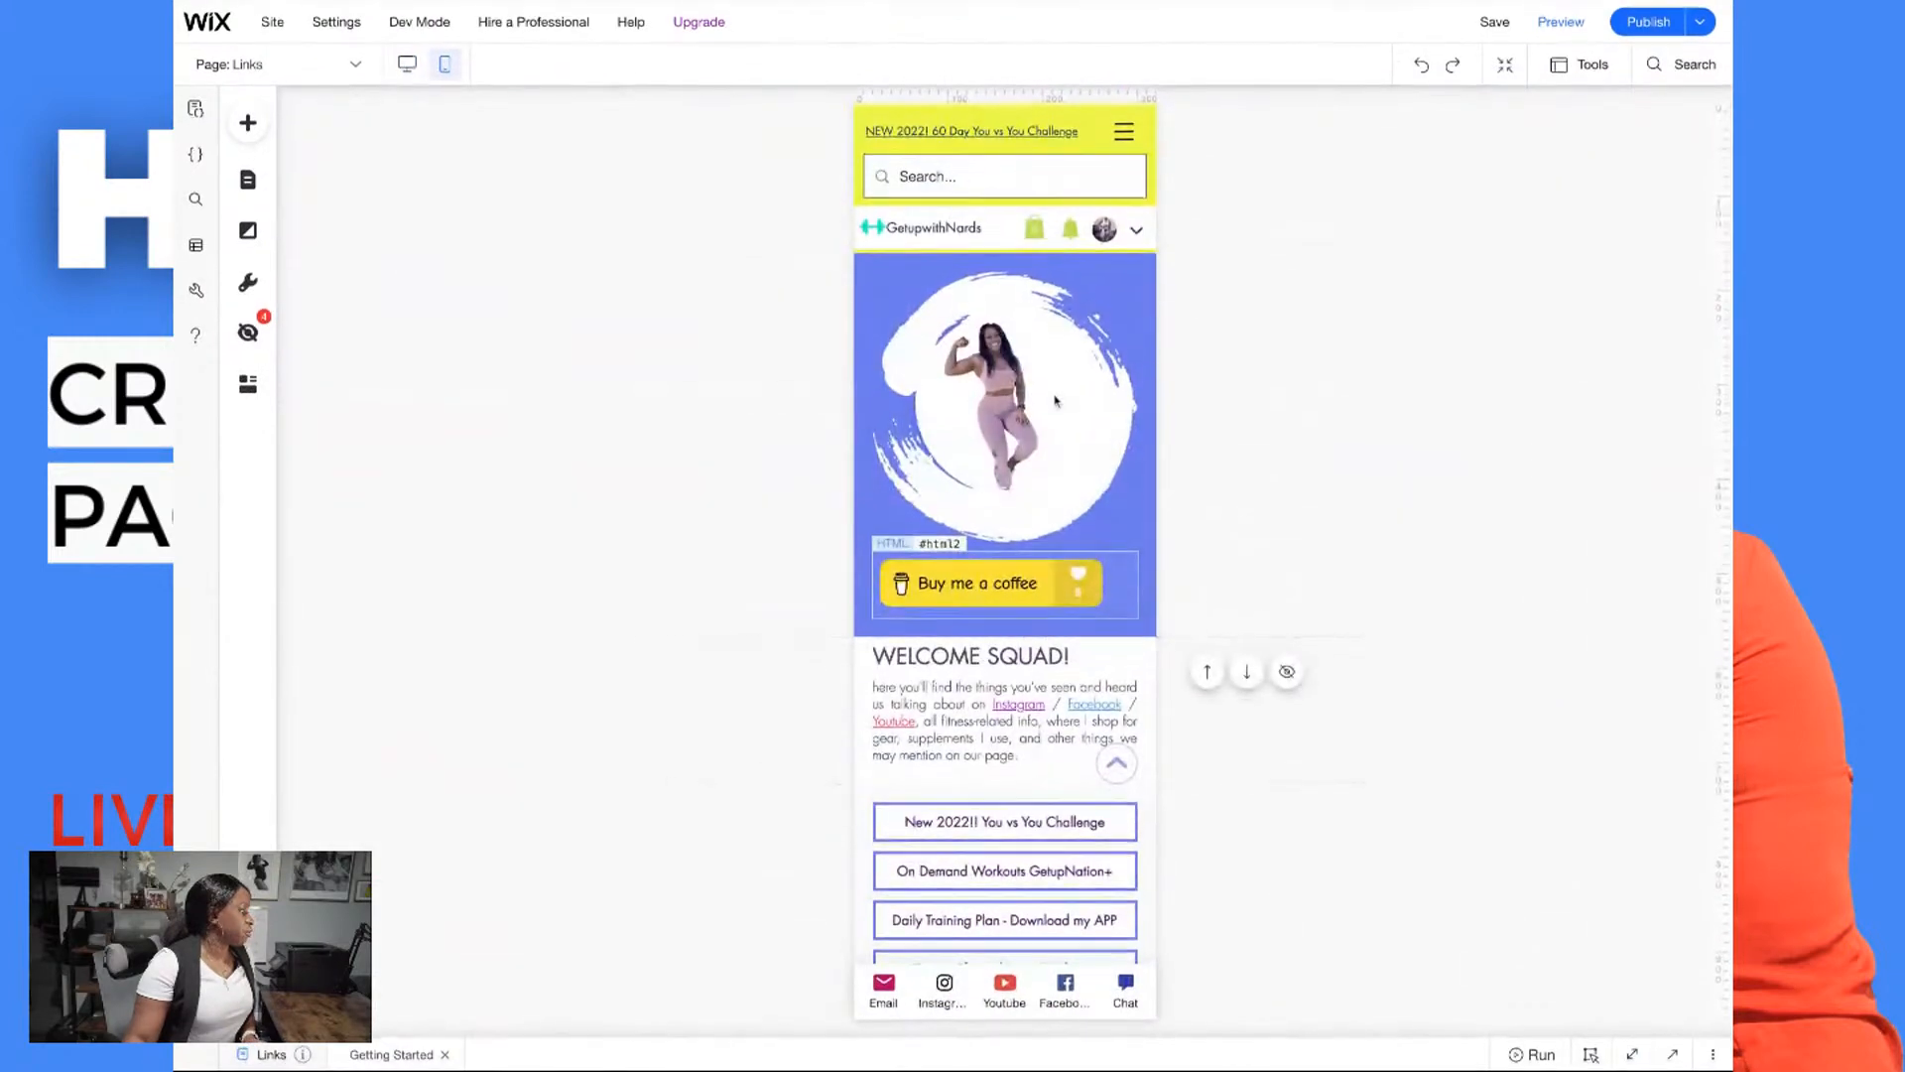
{"action": "scroll", "coordinate": [1056, 401], "scroll_direction": "down", "scroll_amount": 5}
{"action": "scroll", "coordinate": [1041, 397], "scroll_direction": "down", "scroll_amount": 3}
{"action": "scroll", "coordinate": [1042, 397], "scroll_direction": "up", "scroll_amount": 2}
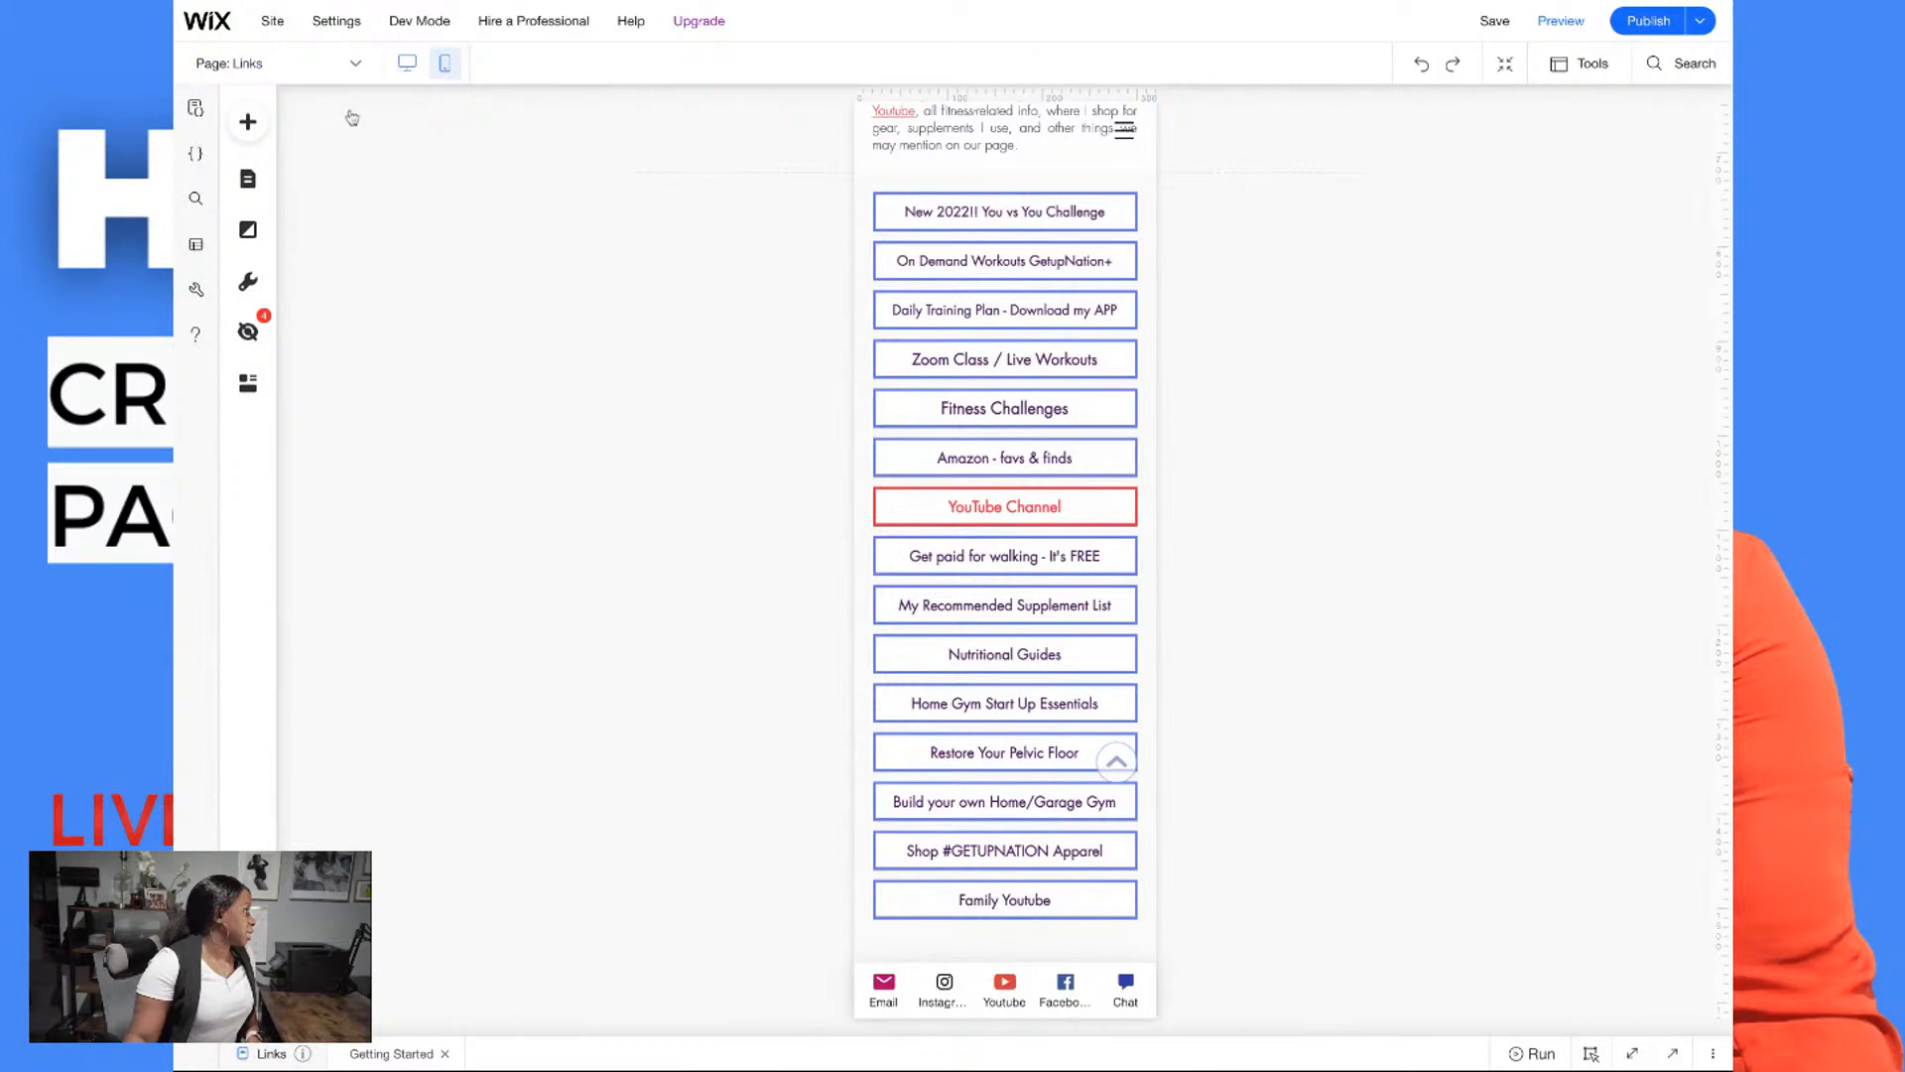
Add a new blank page to the site menu after looking over the About page templates
{"action": "left_click", "coordinate": [248, 180]}
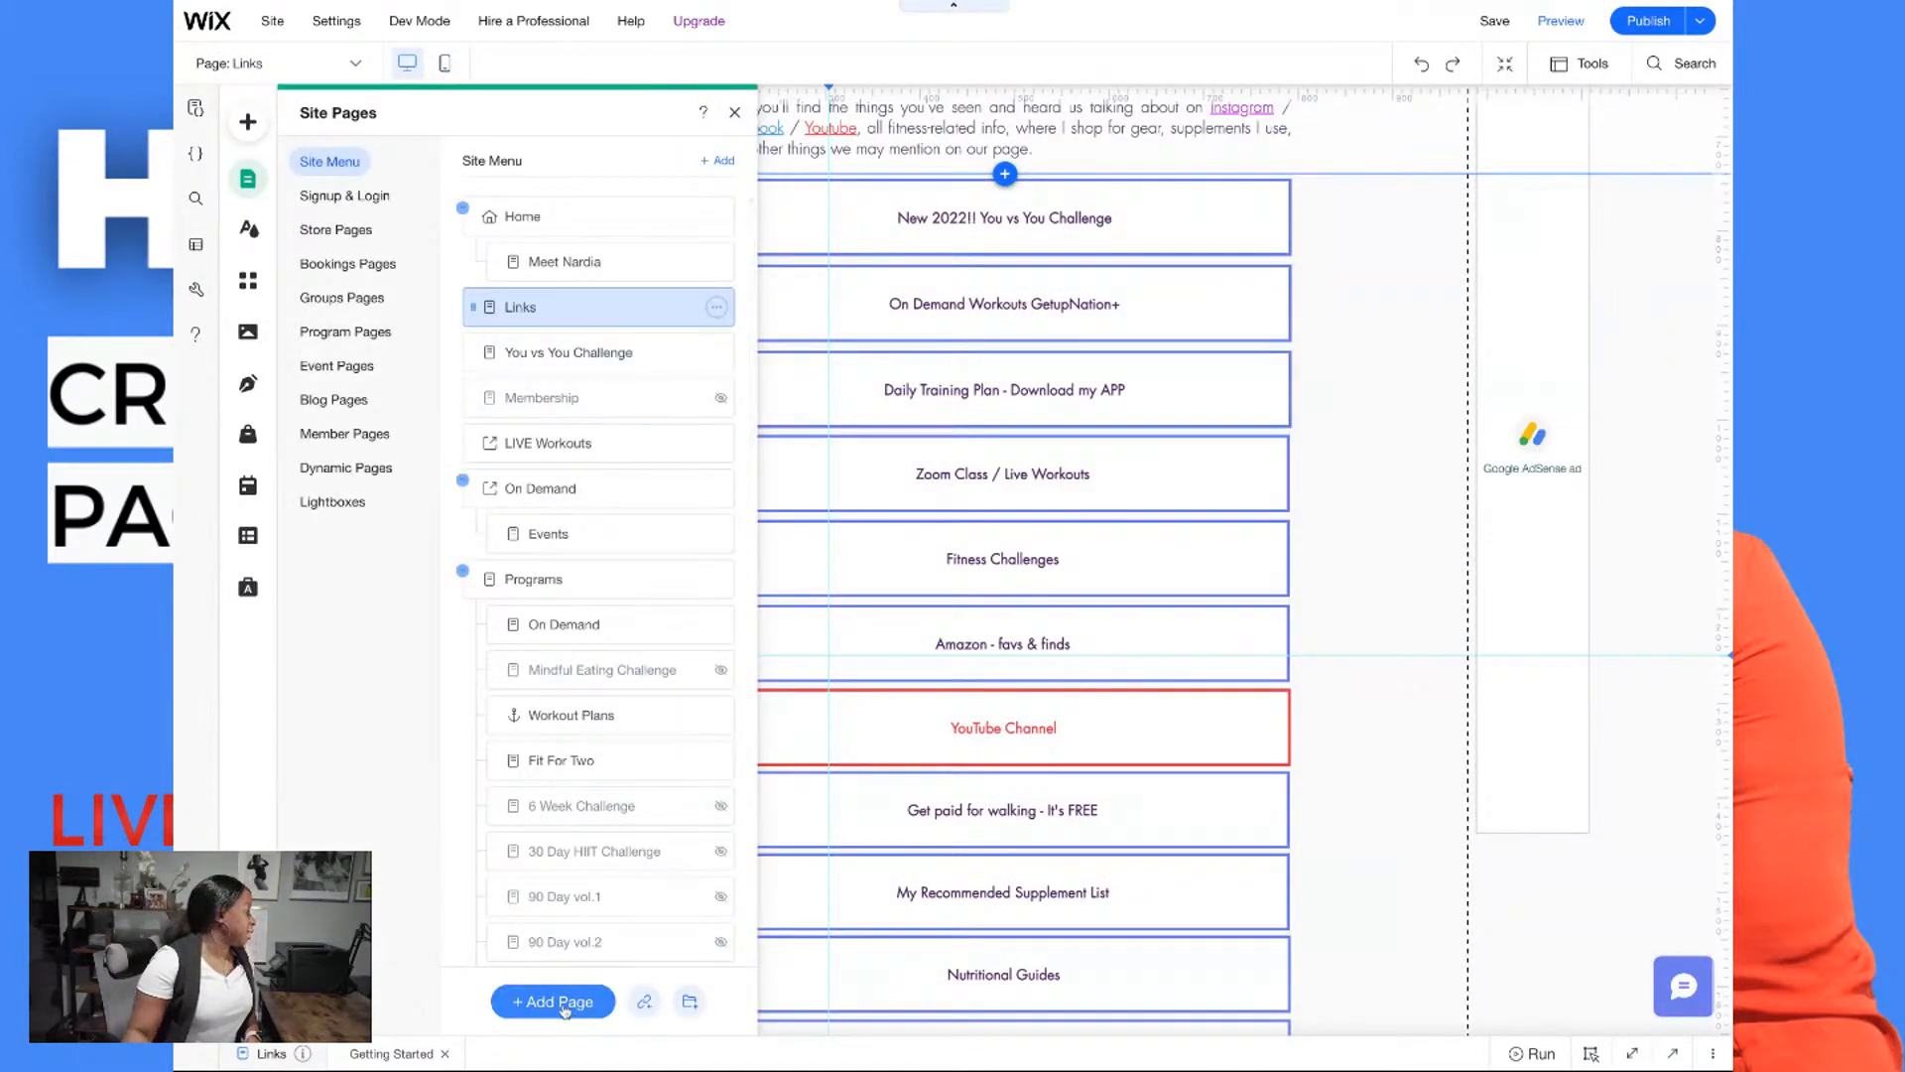
{"action": "left_click", "coordinate": [561, 1002]}
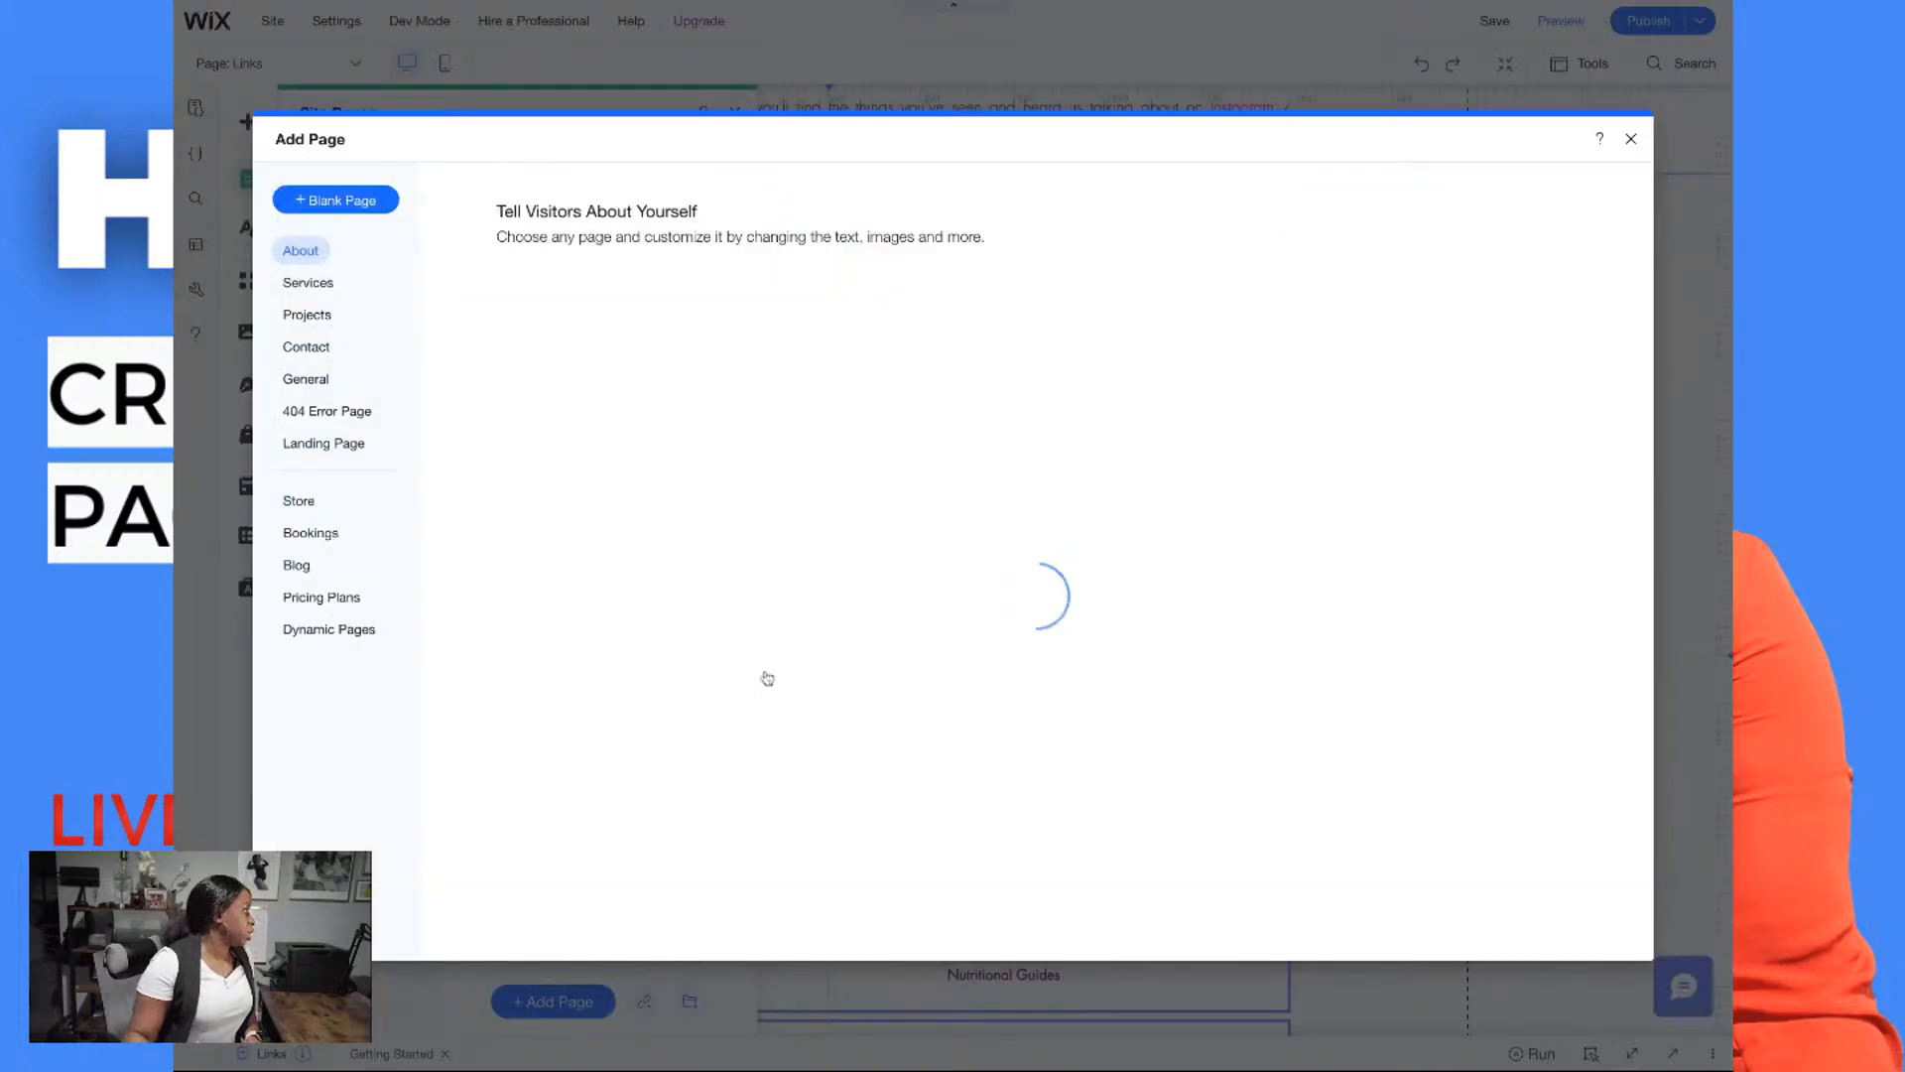
{"action": "scroll", "coordinate": [1098, 604], "scroll_direction": "down", "scroll_amount": 1}
{"action": "scroll", "coordinate": [1098, 604], "scroll_direction": "down", "scroll_amount": 8}
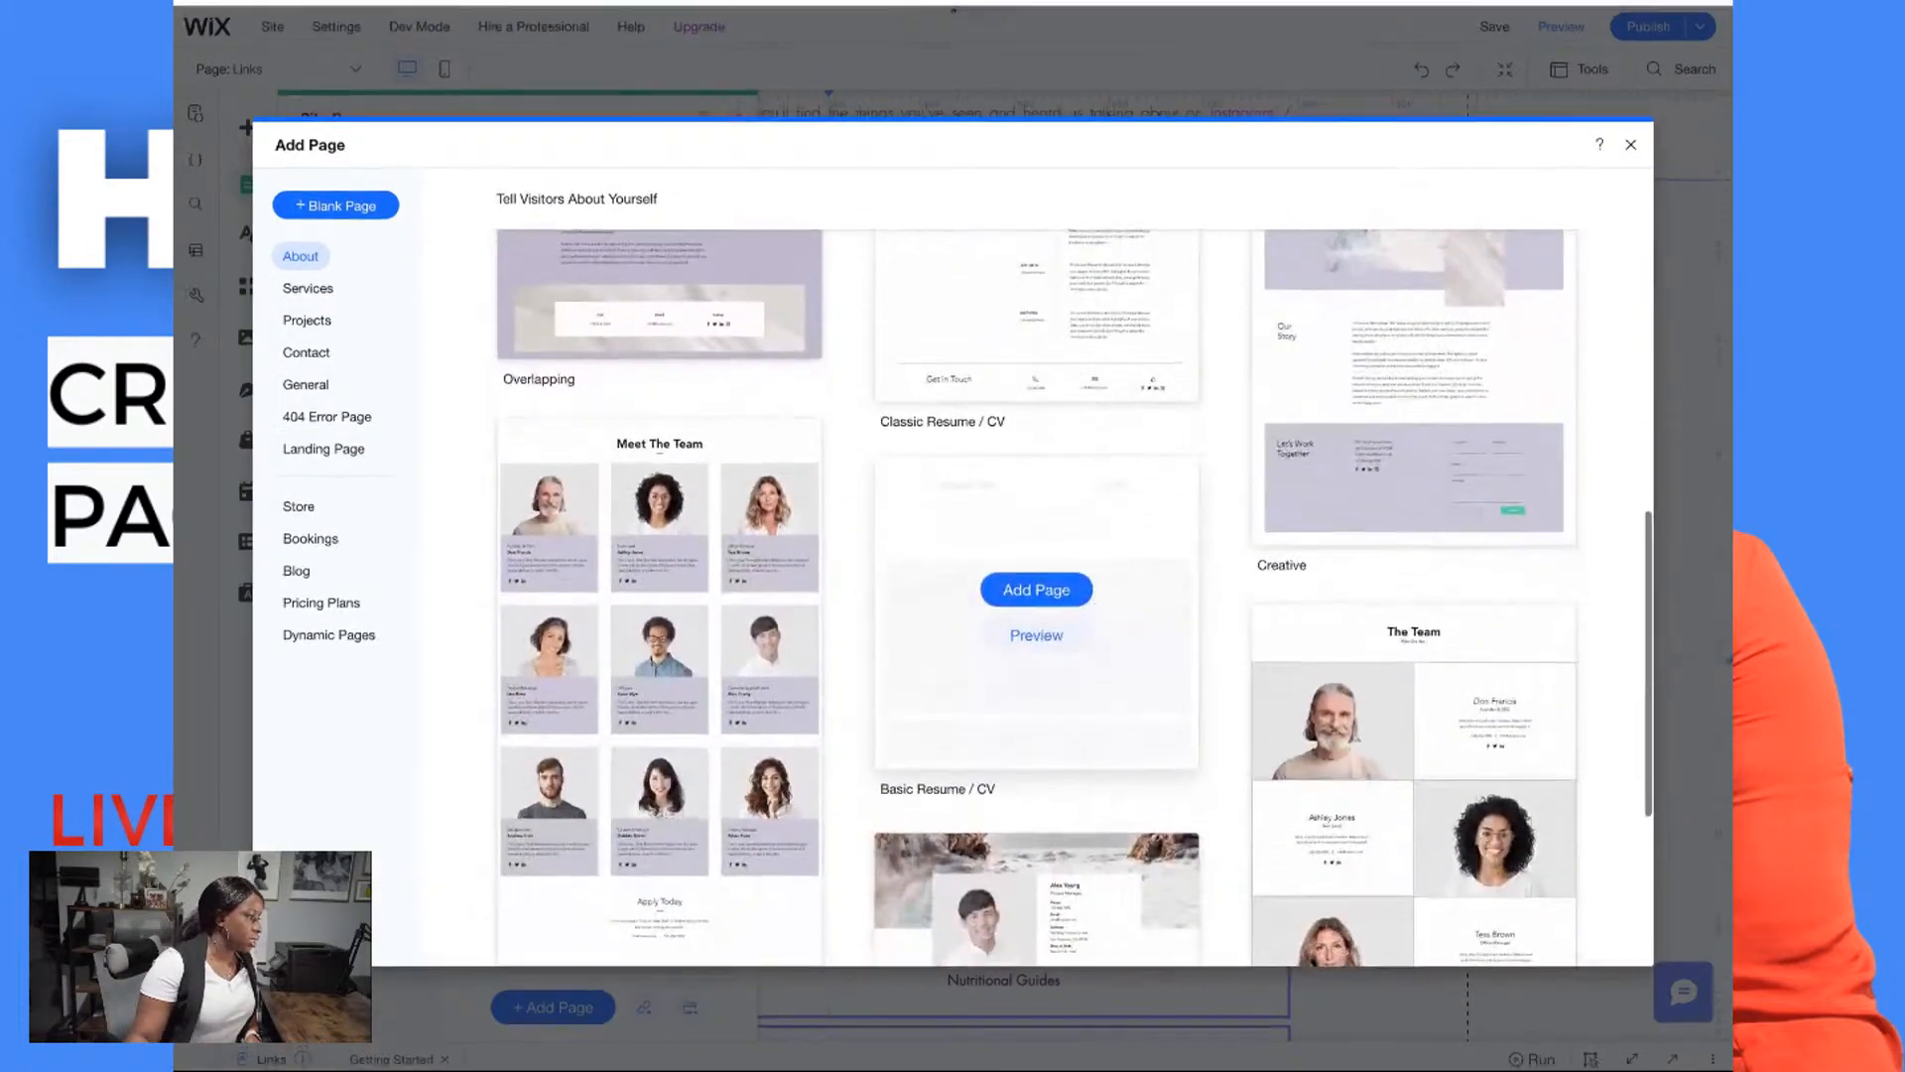
{"action": "scroll", "coordinate": [1092, 595], "scroll_direction": "up", "scroll_amount": 9}
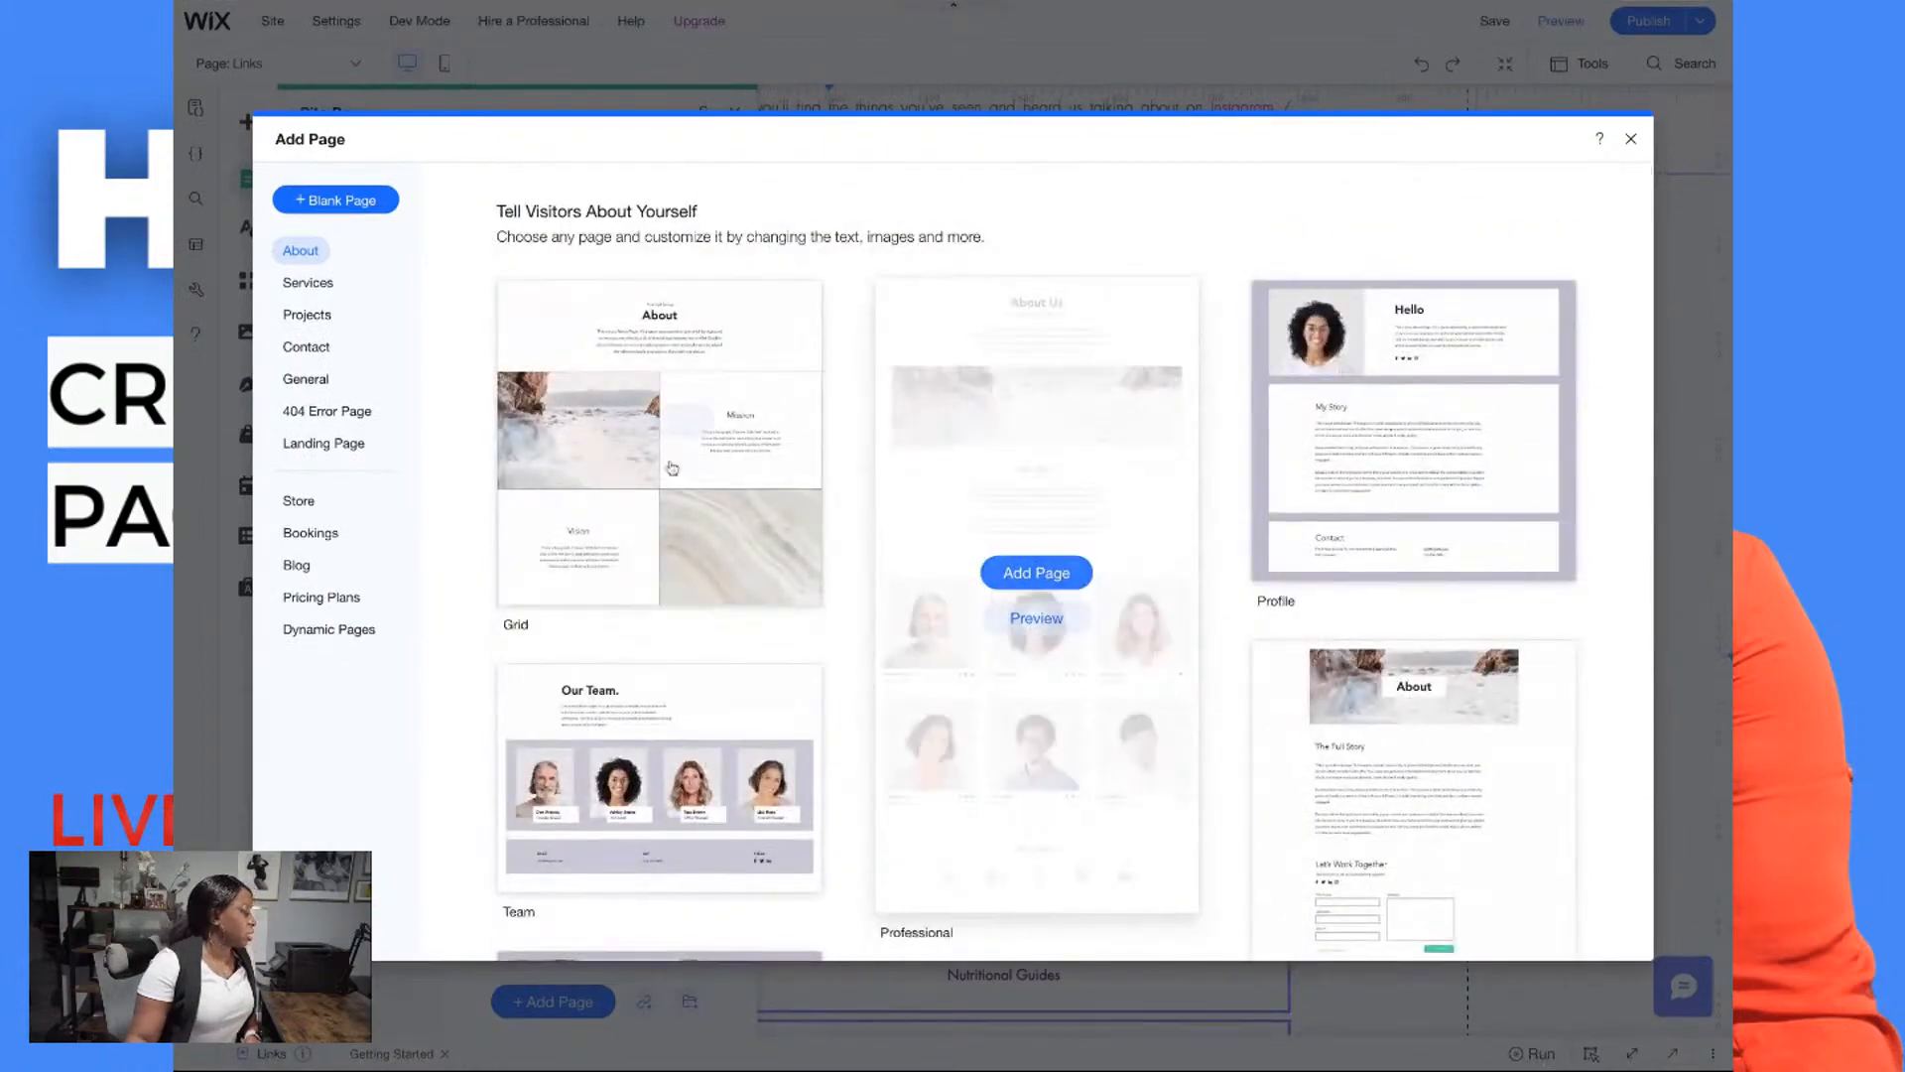
{"action": "left_click", "coordinate": [367, 204]}
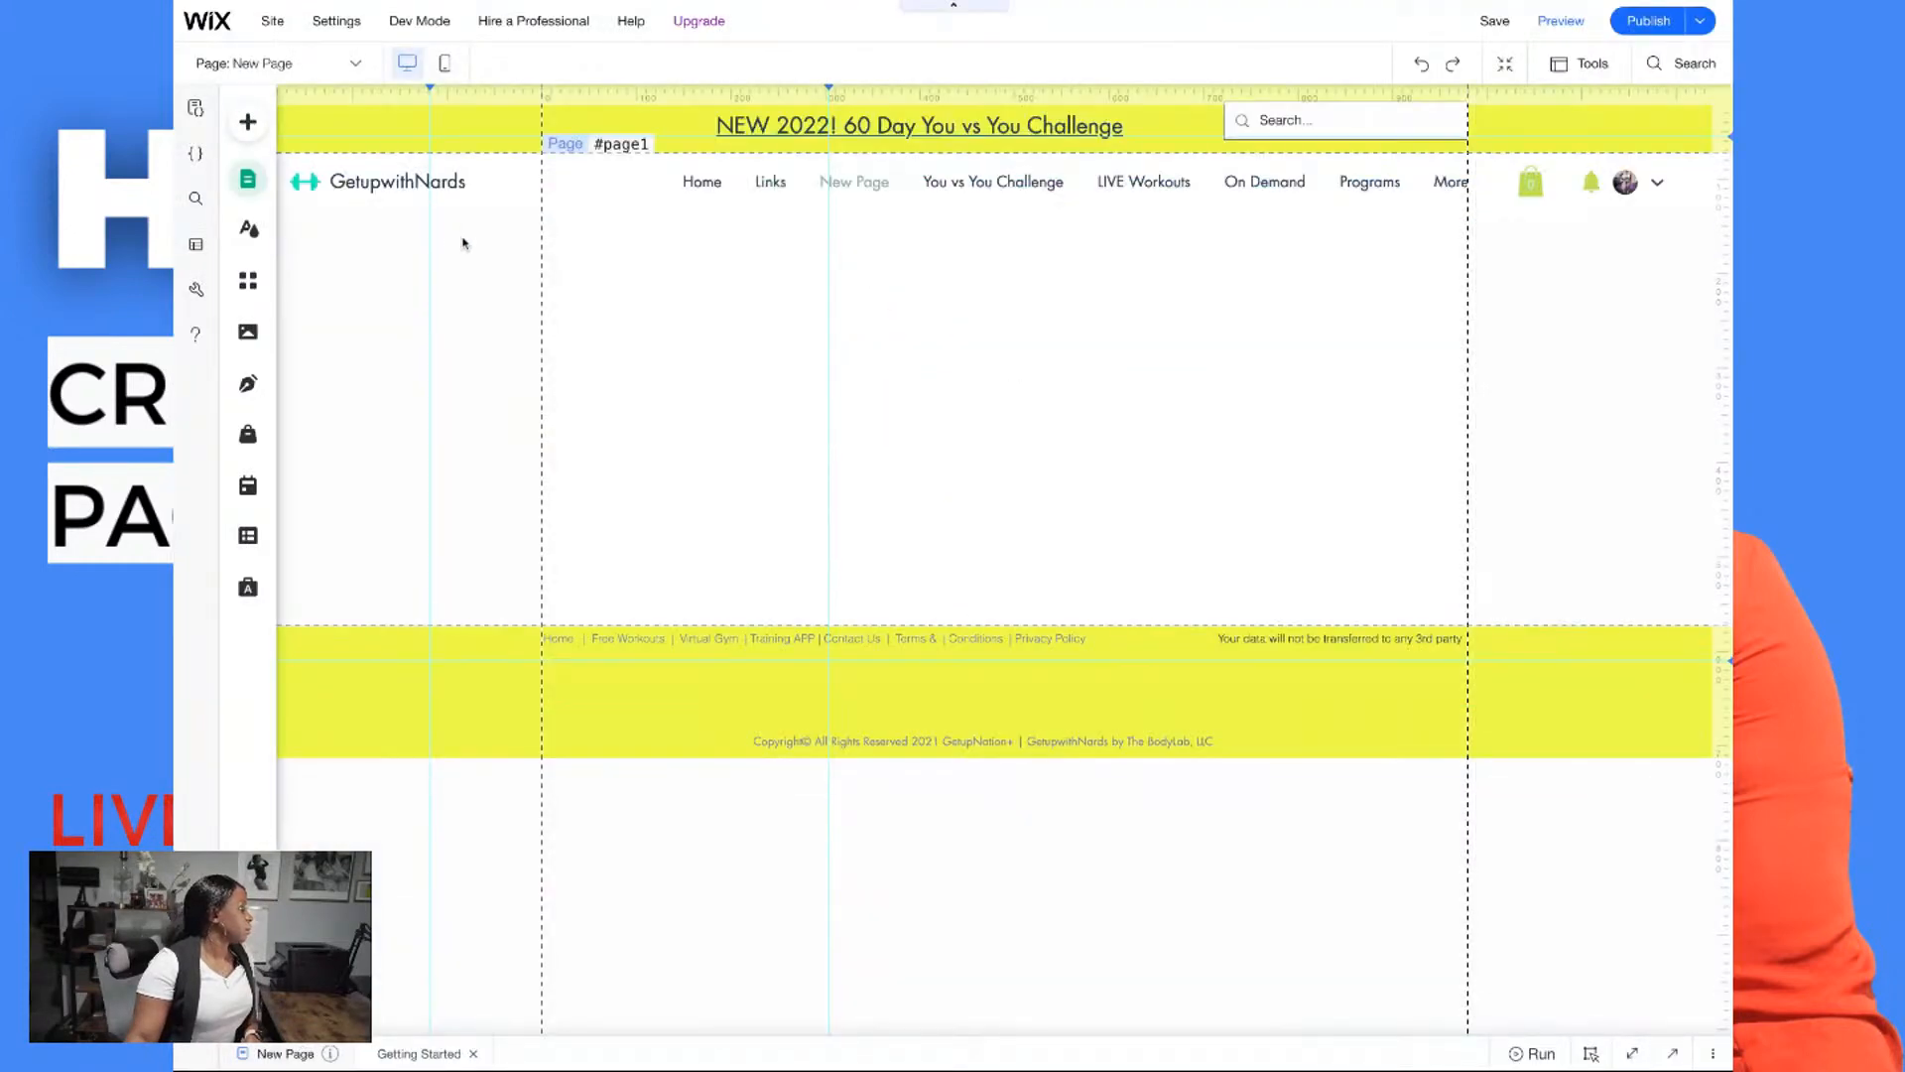
Rename the new page in the site menu to "Link in bio"
{"action": "left_click", "coordinate": [700, 353]}
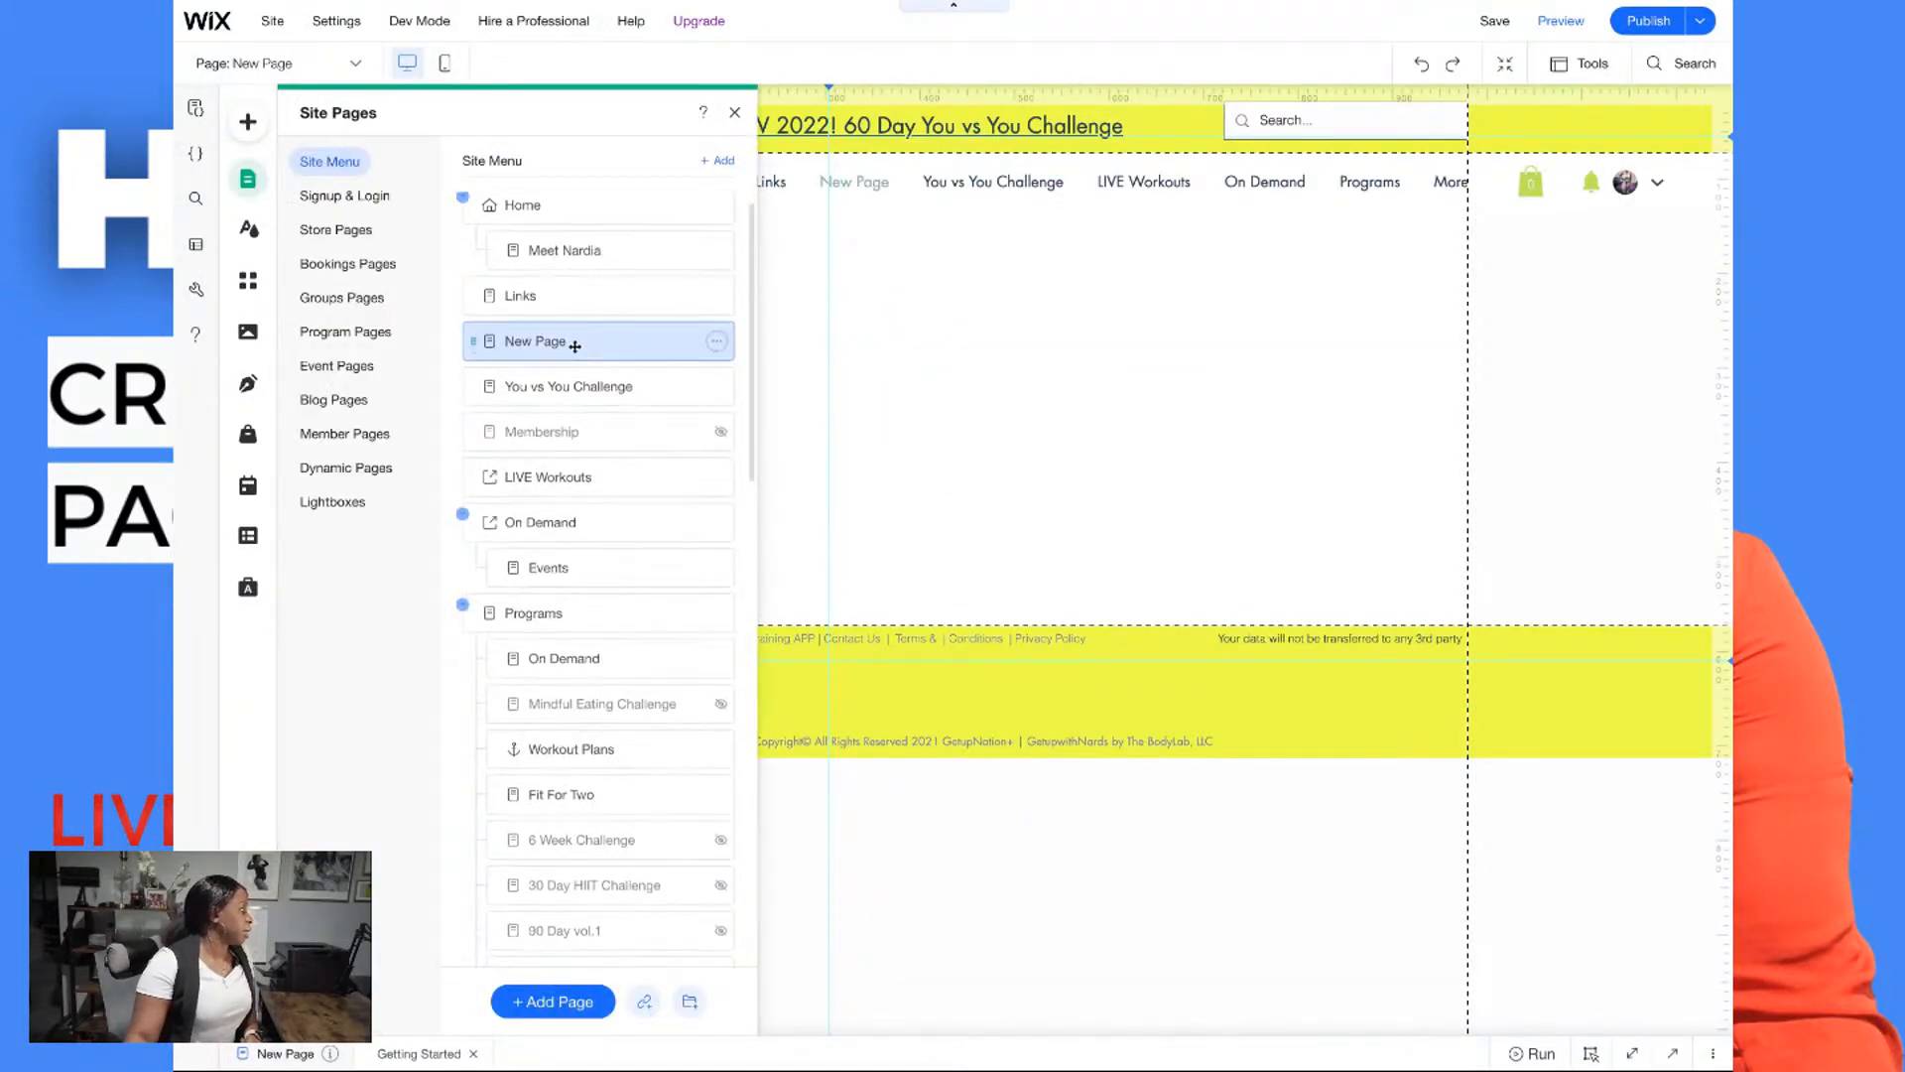
{"action": "left_click", "coordinate": [717, 338]}
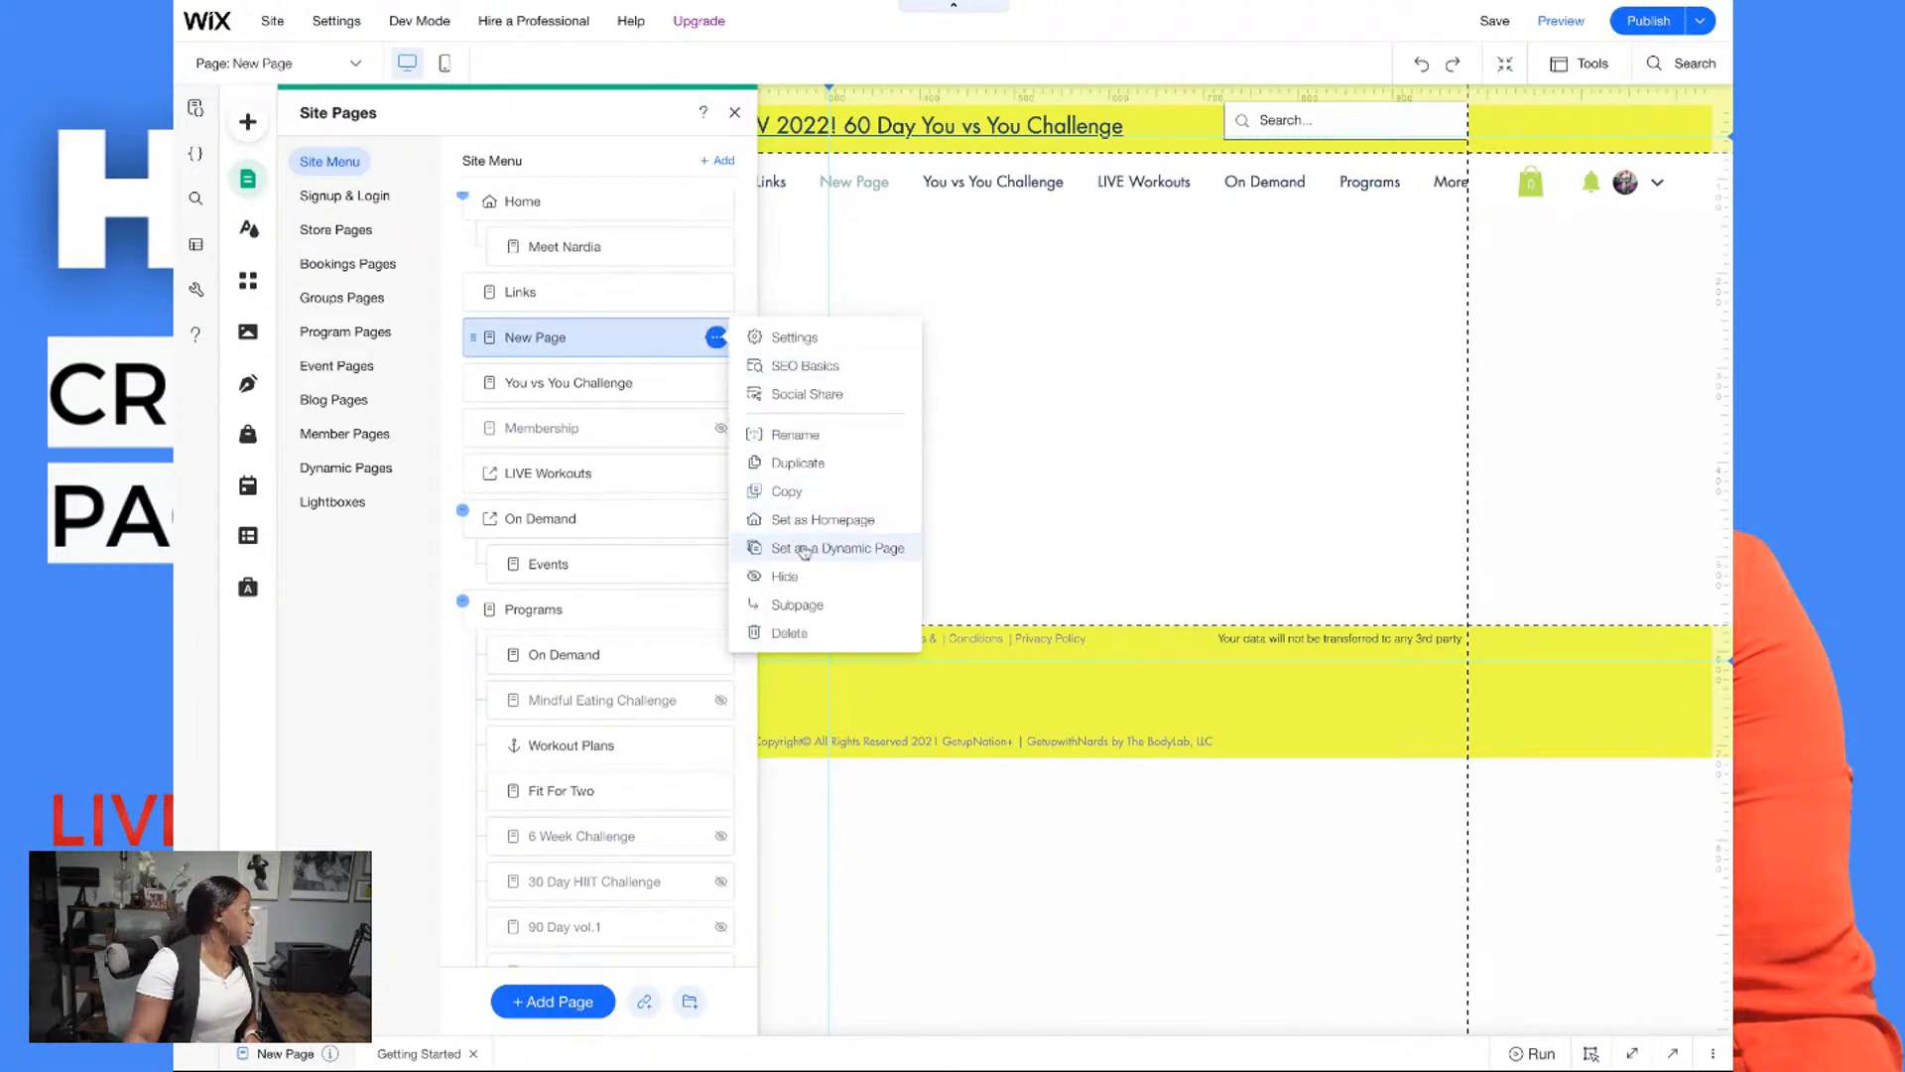
{"action": "left_click", "coordinate": [809, 437]}
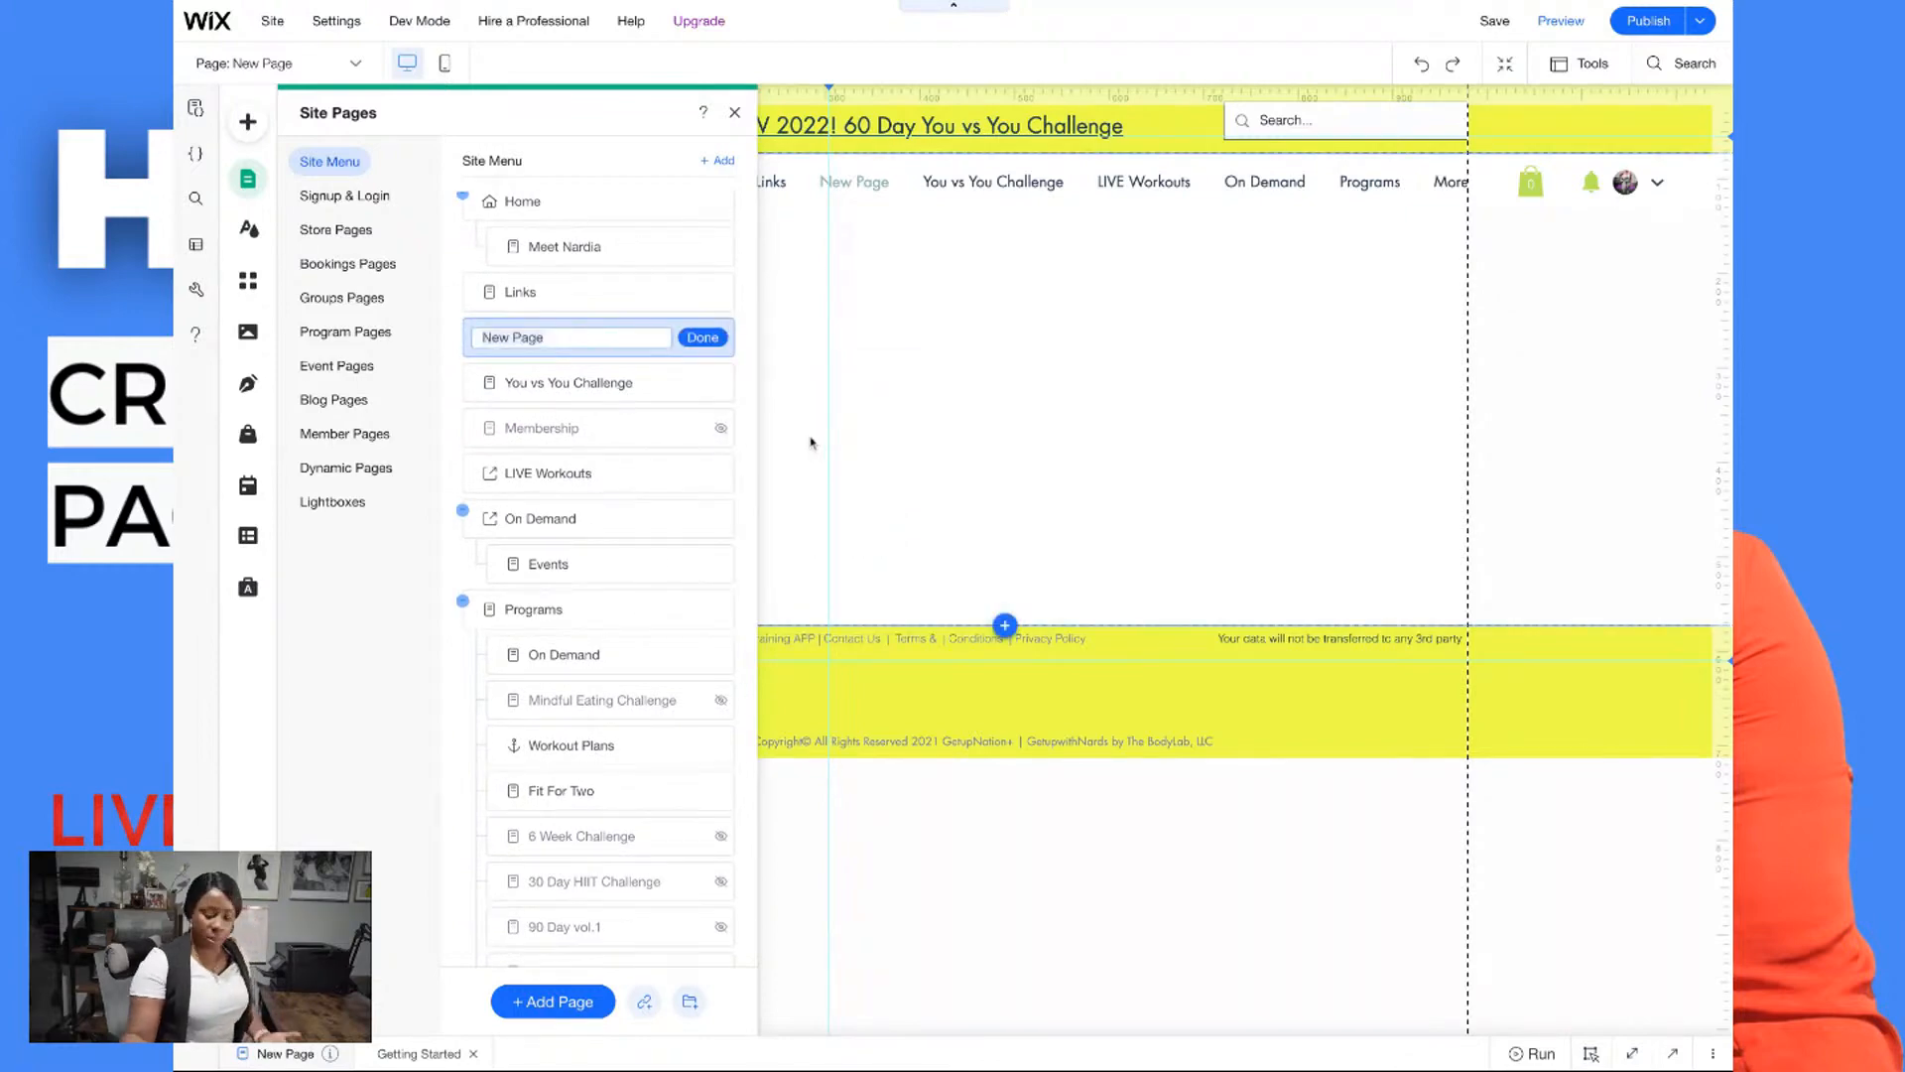
{"action": "type", "text": "Link "}
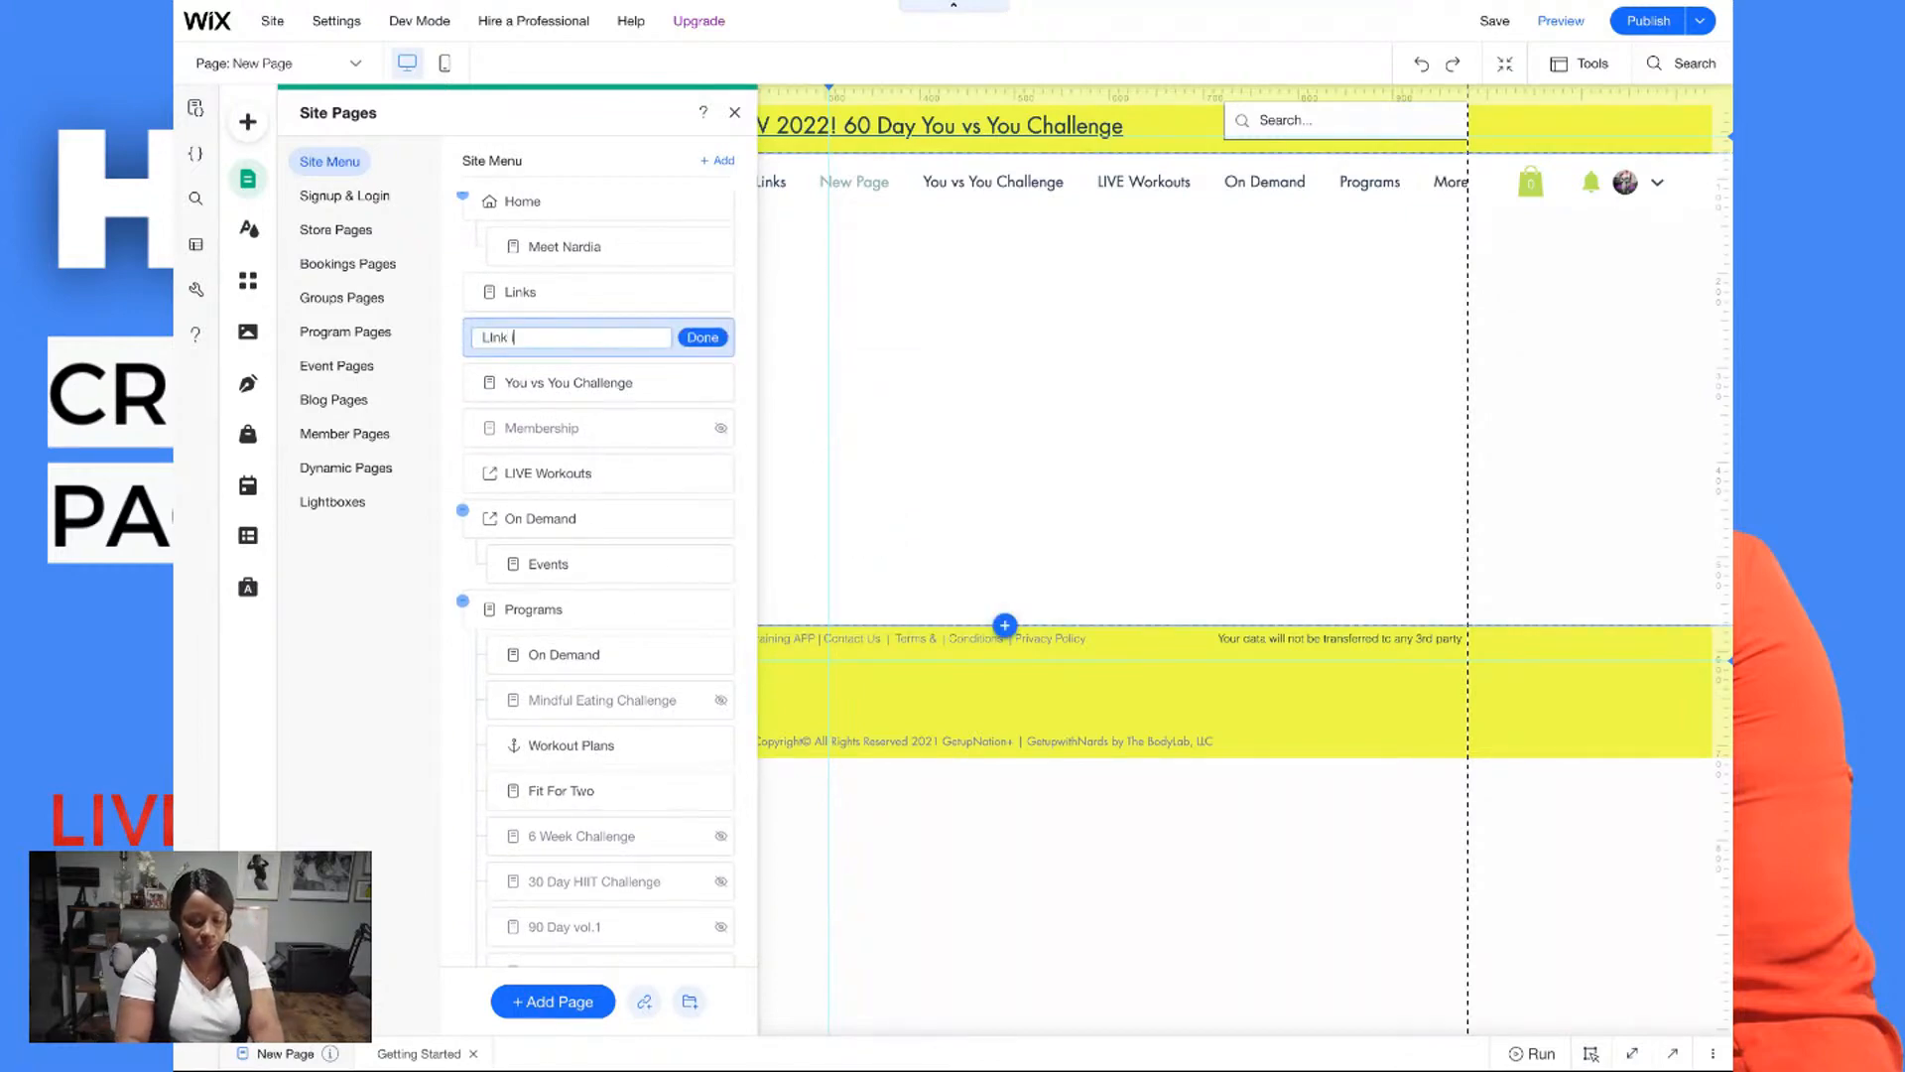
{"action": "type", "text": "inbio"}
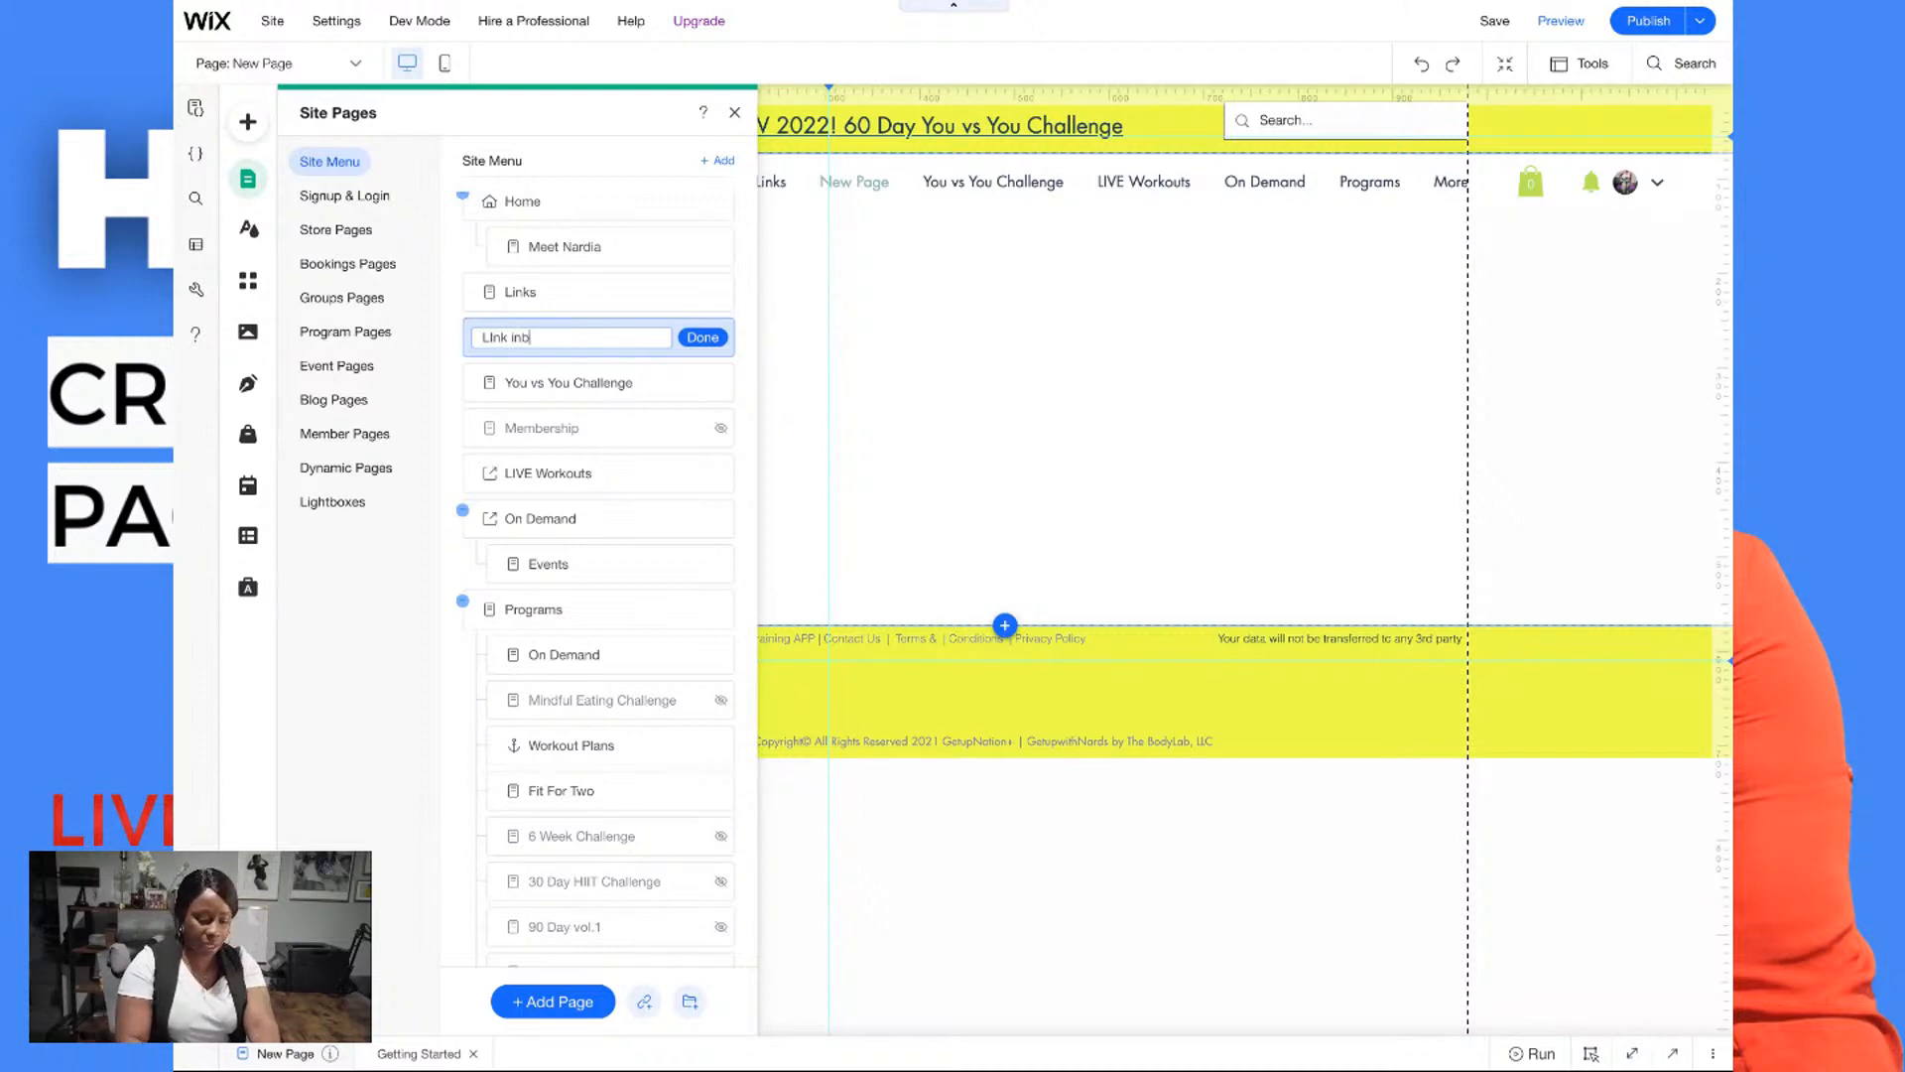
{"action": "left_click", "coordinate": [521, 338]}
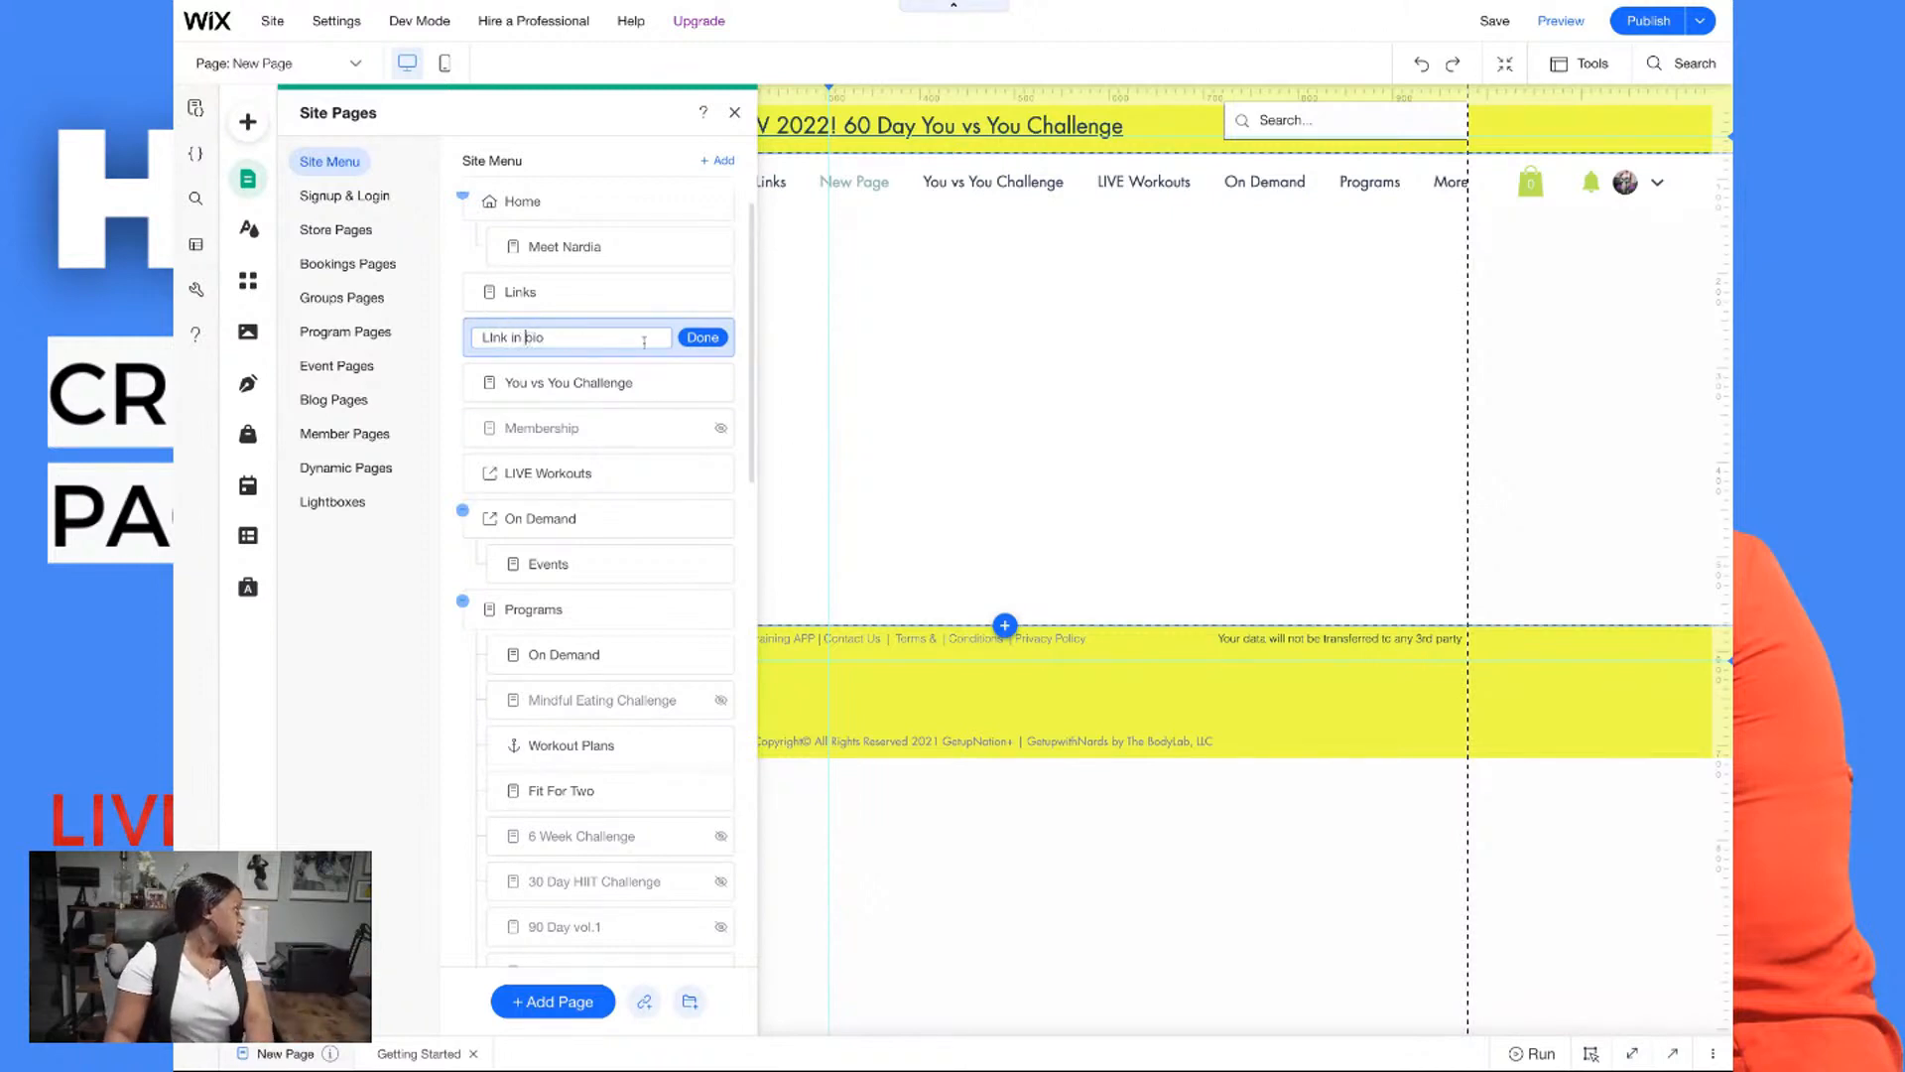
{"action": "left_click", "coordinate": [701, 337]}
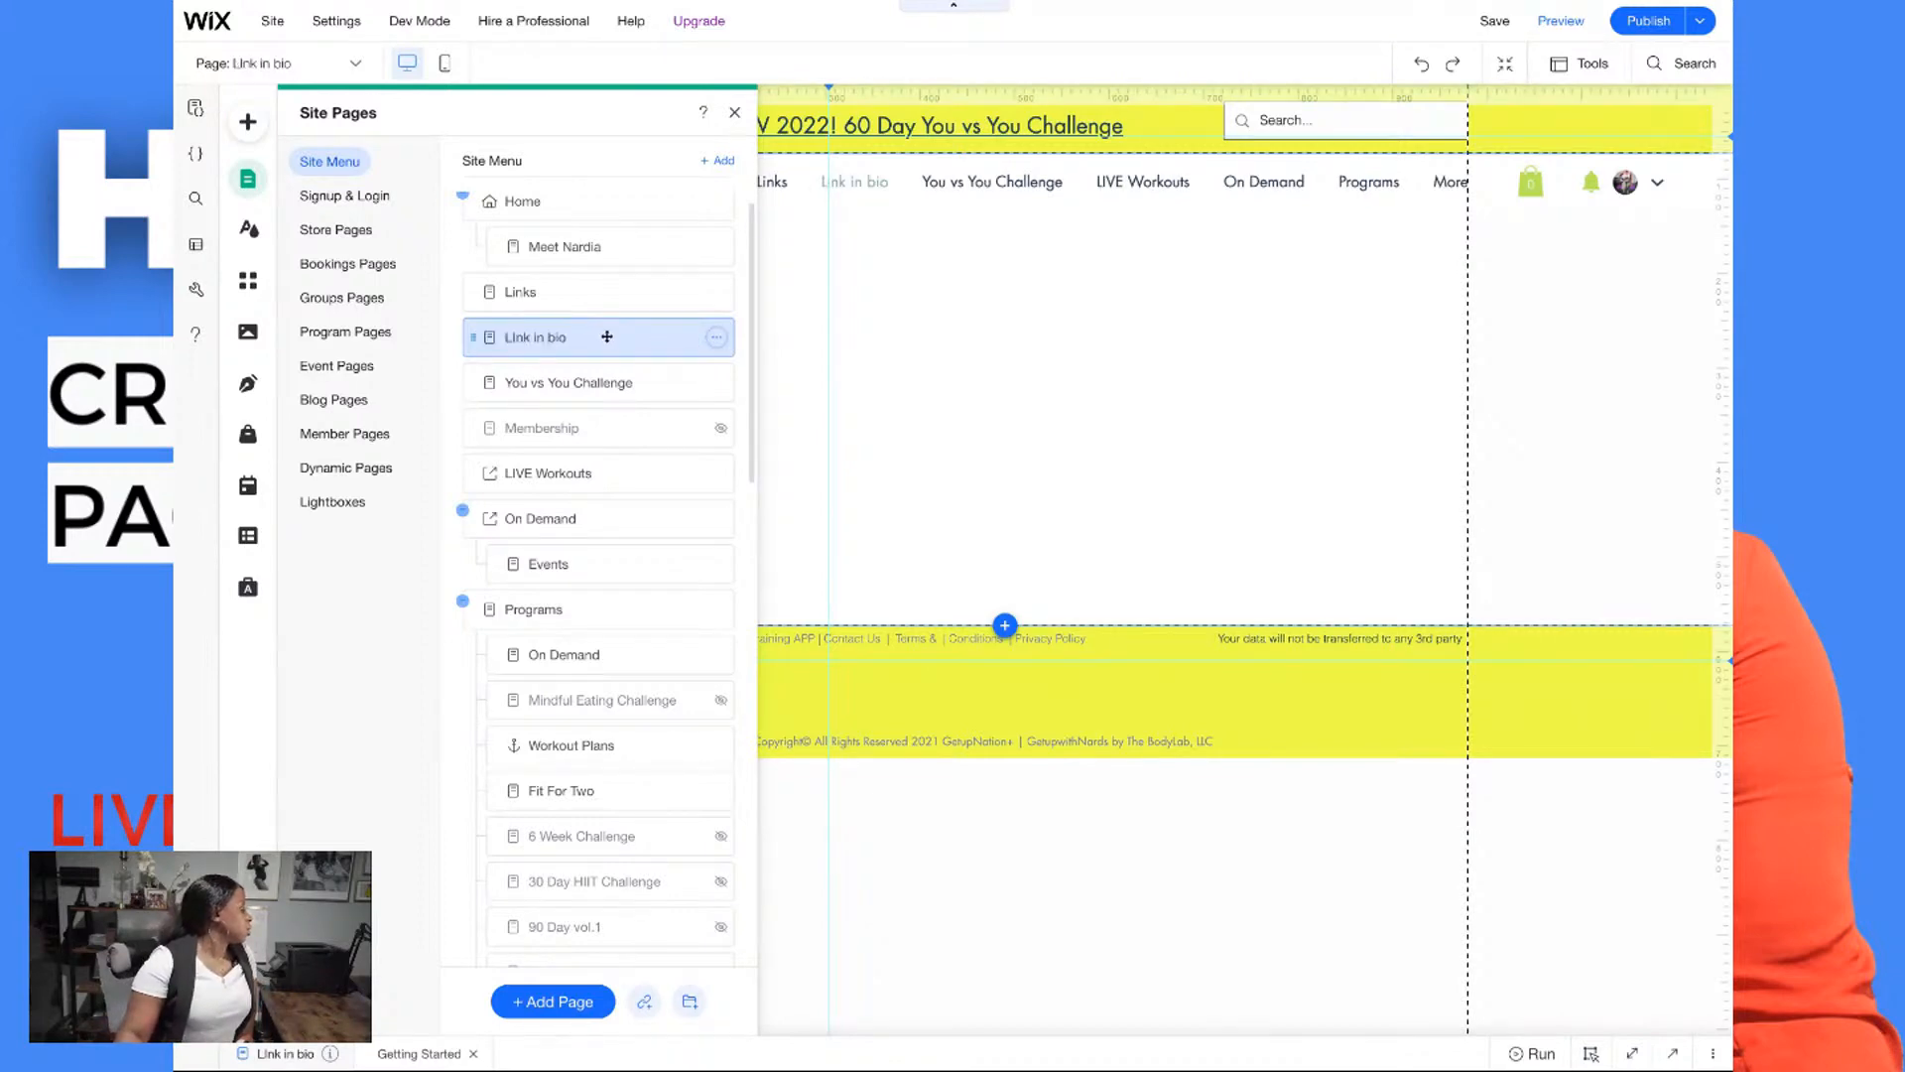
Add a blank white classic strip across the top of the empty page, just below the header
{"action": "left_click", "coordinate": [891, 342]}
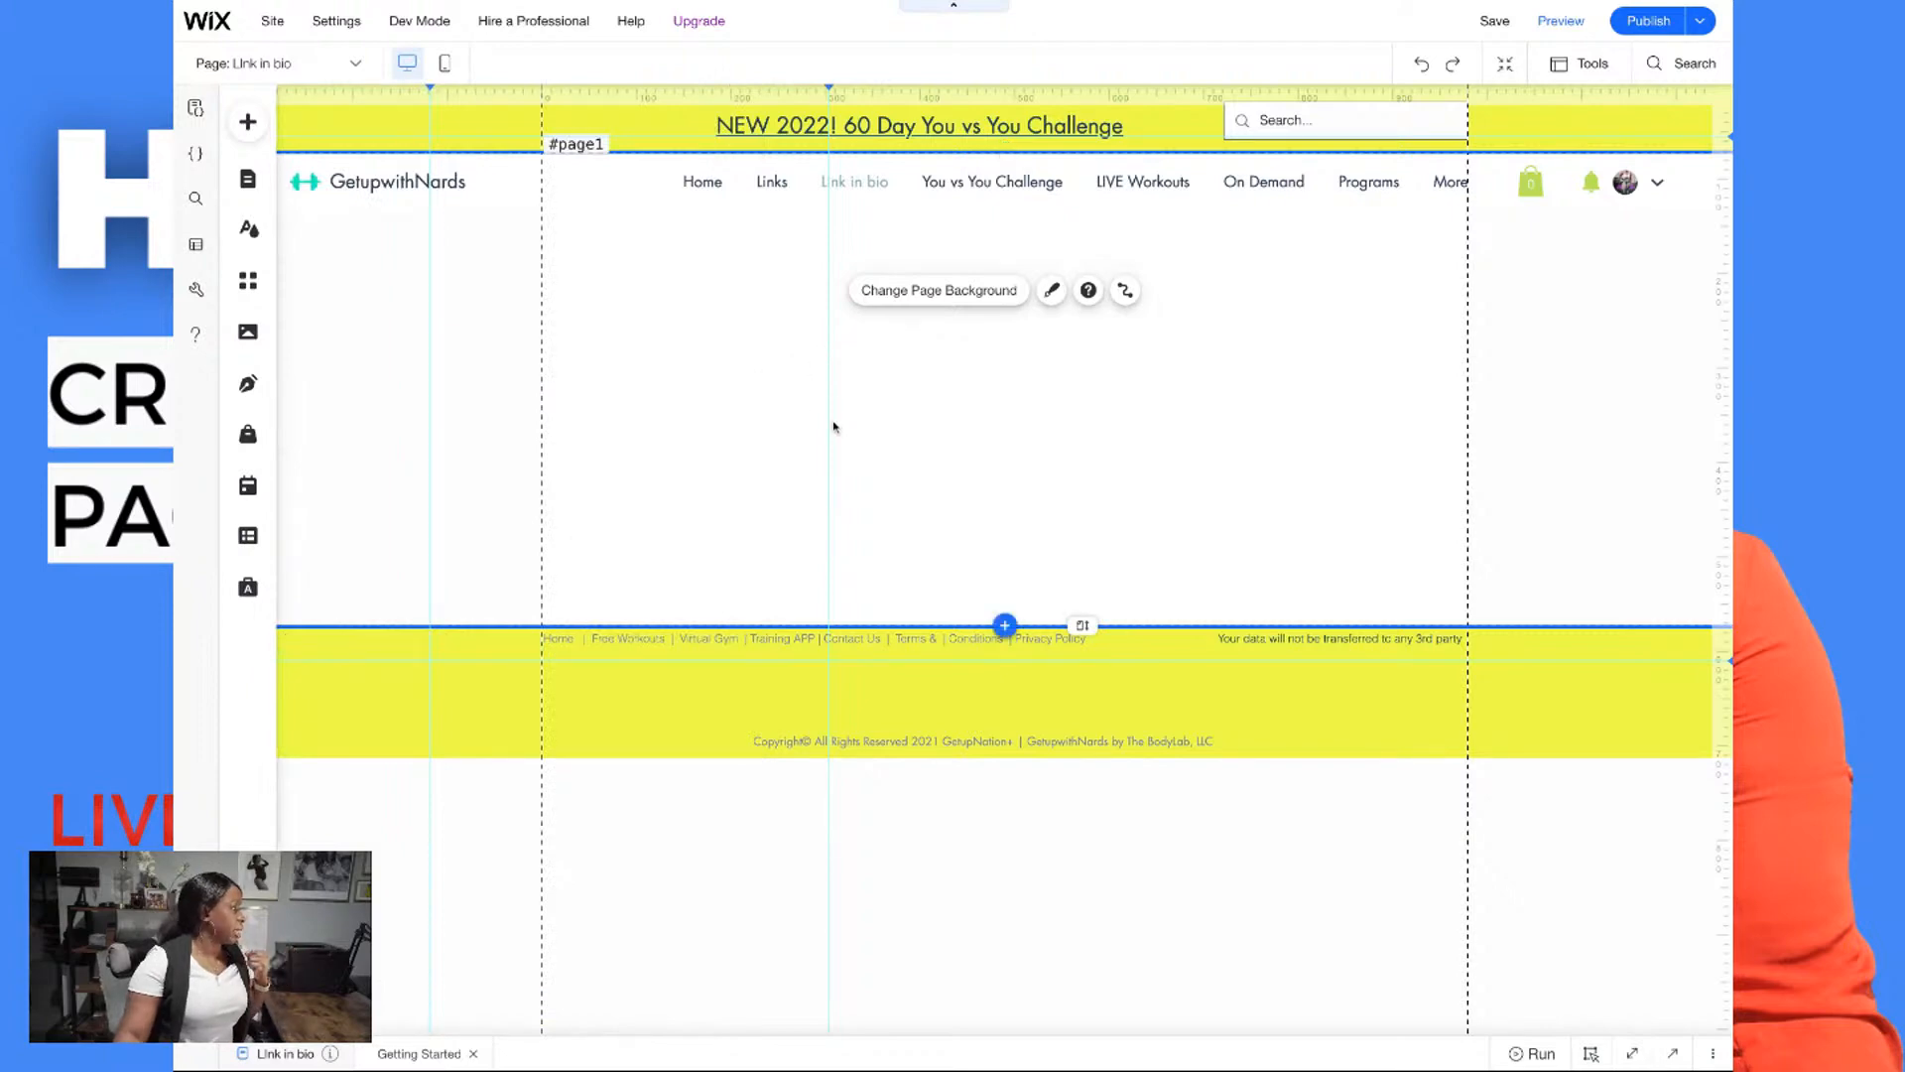
{"action": "left_click", "coordinate": [248, 123]}
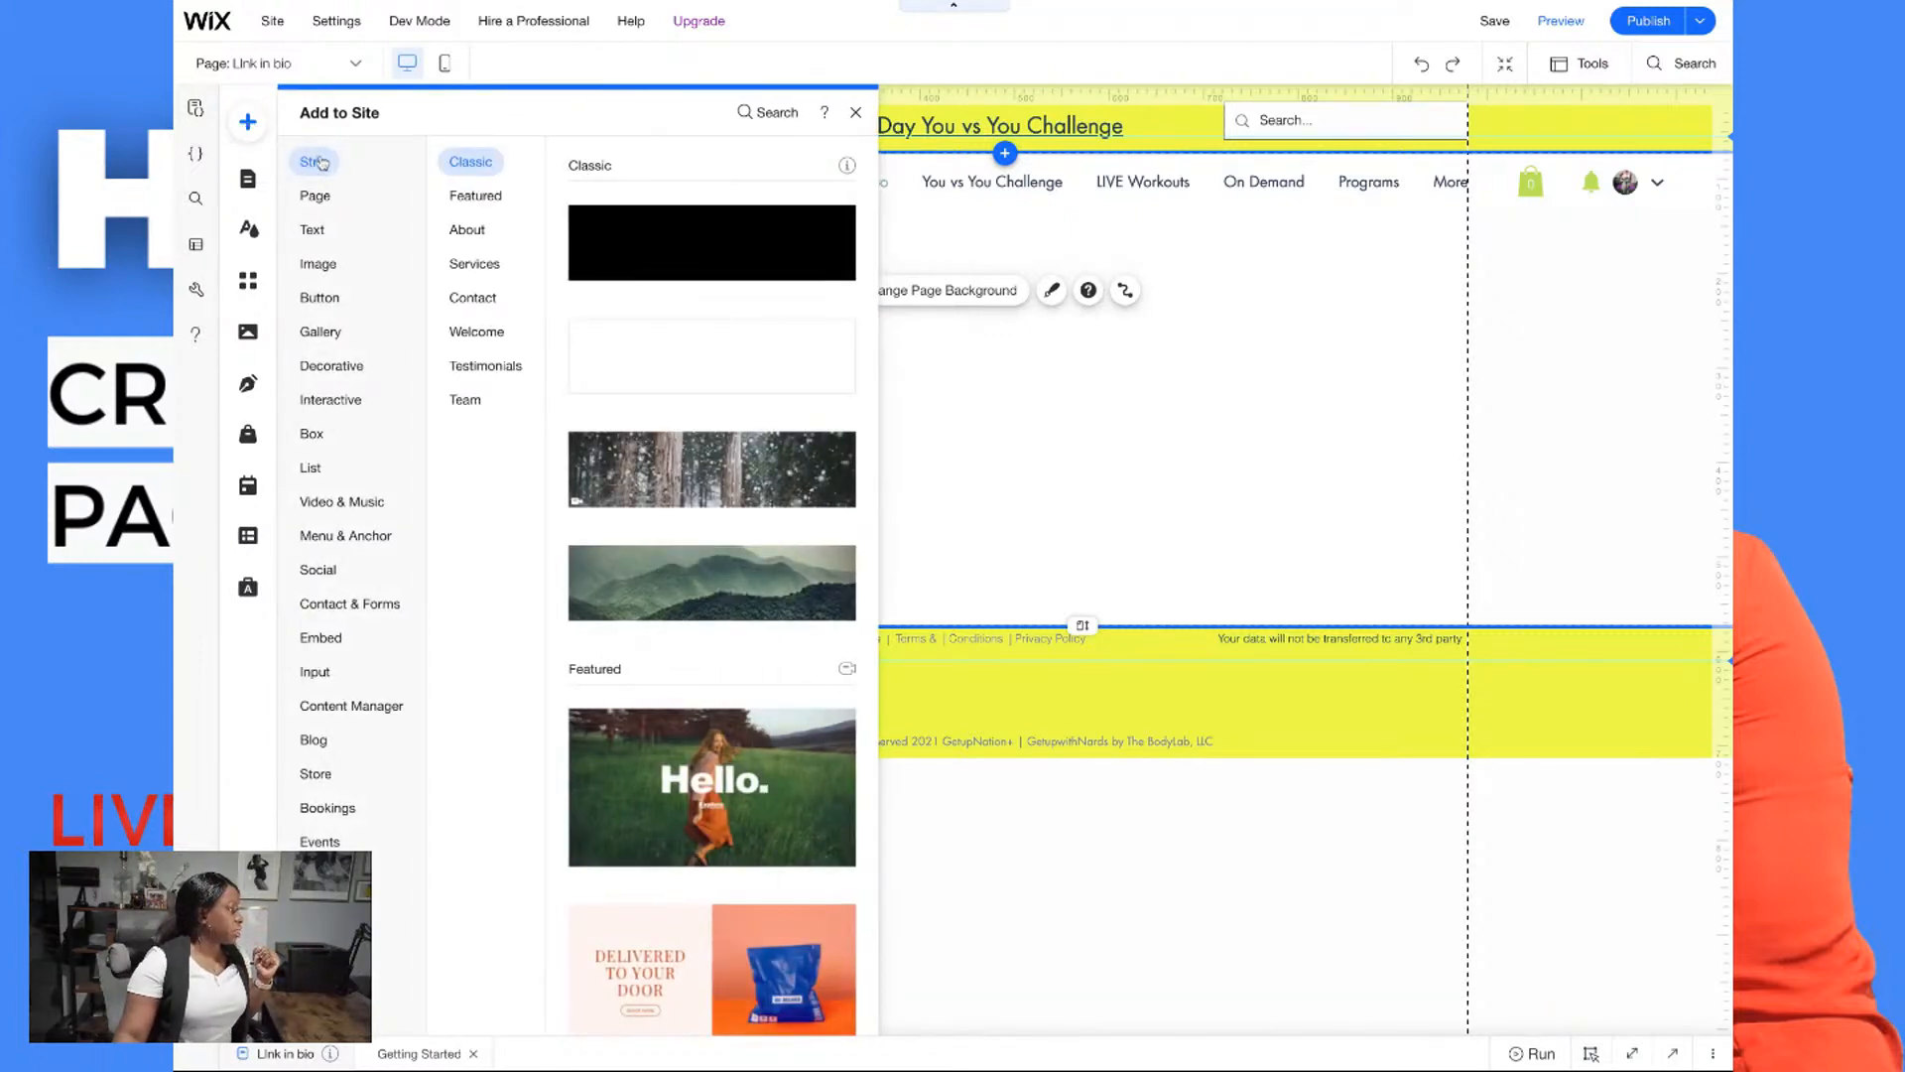
{"action": "left_click", "coordinate": [674, 370]}
{"action": "left_click_drag", "start_coordinate": [679, 370], "coordinate": [678, 371]}
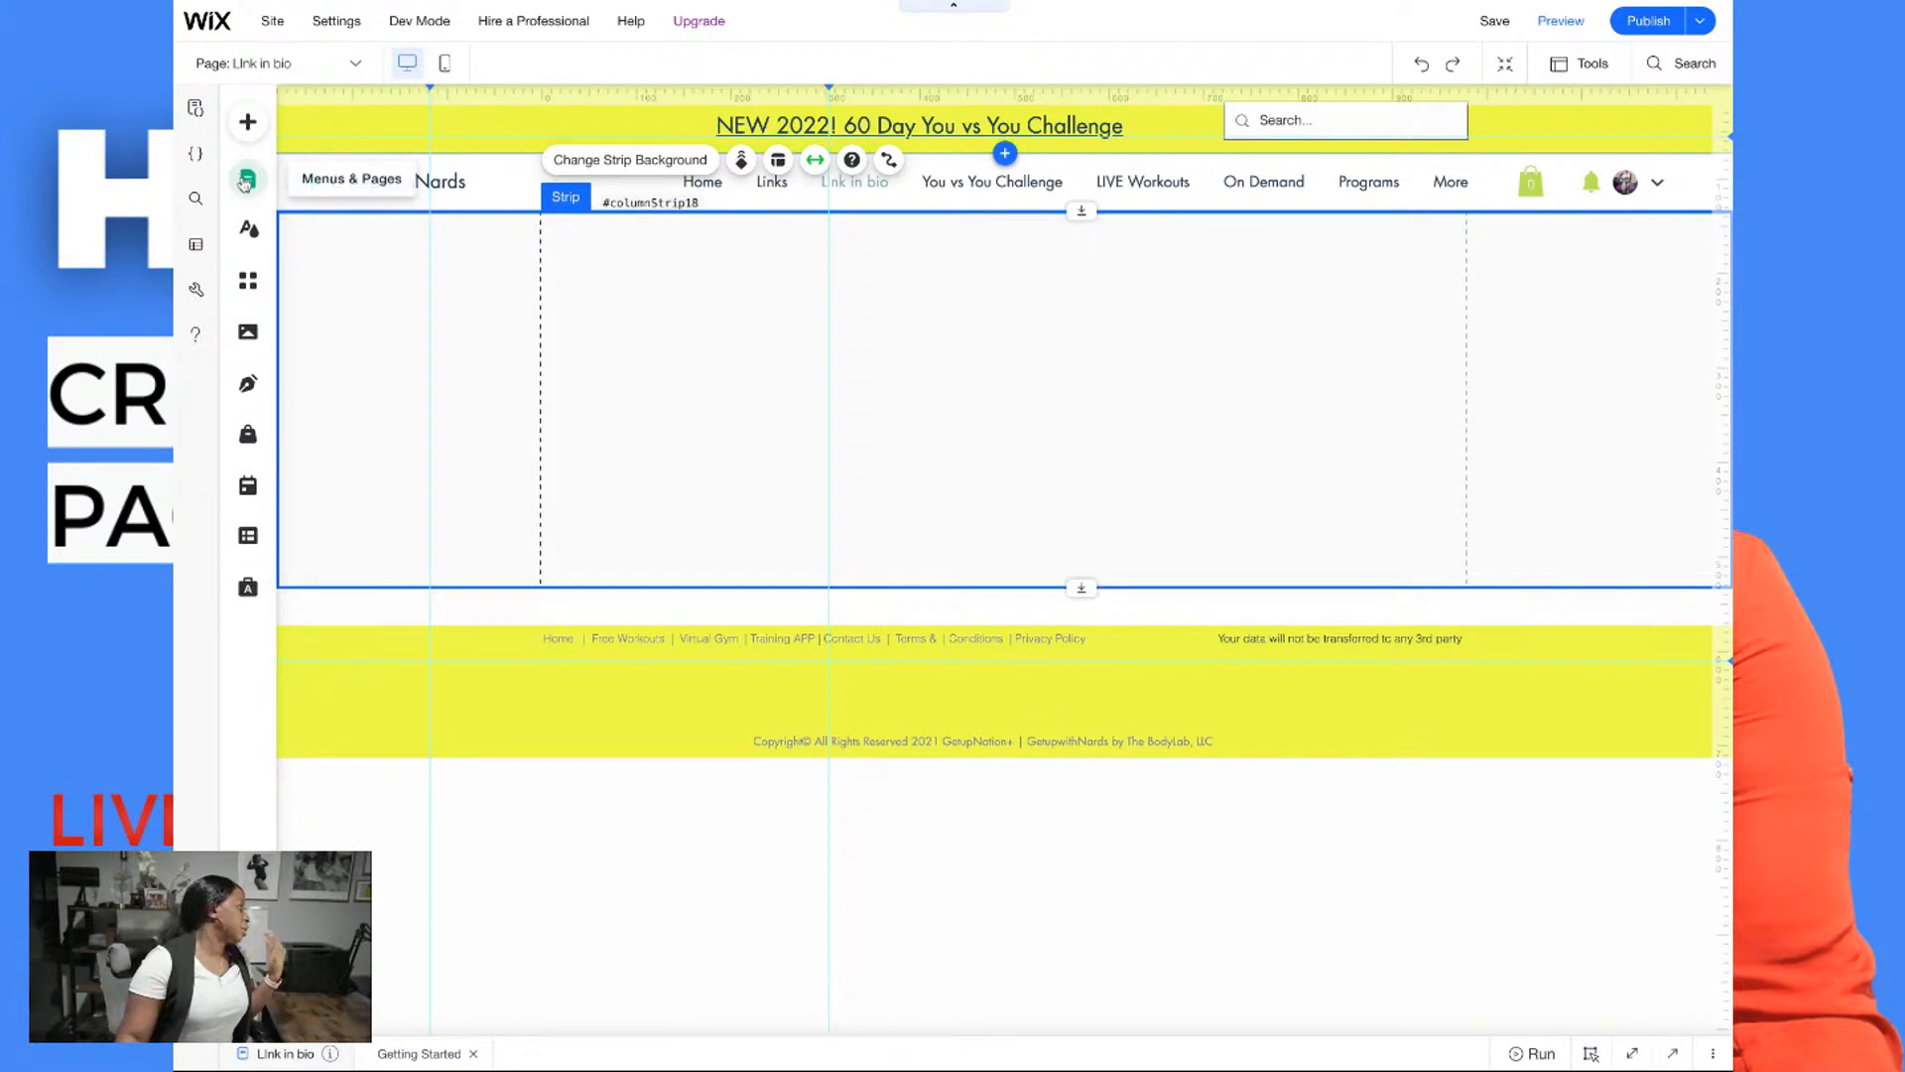
Open the site's own image uploads to choose a picture for the page
{"action": "left_click", "coordinate": [248, 124]}
{"action": "left_click", "coordinate": [321, 333]}
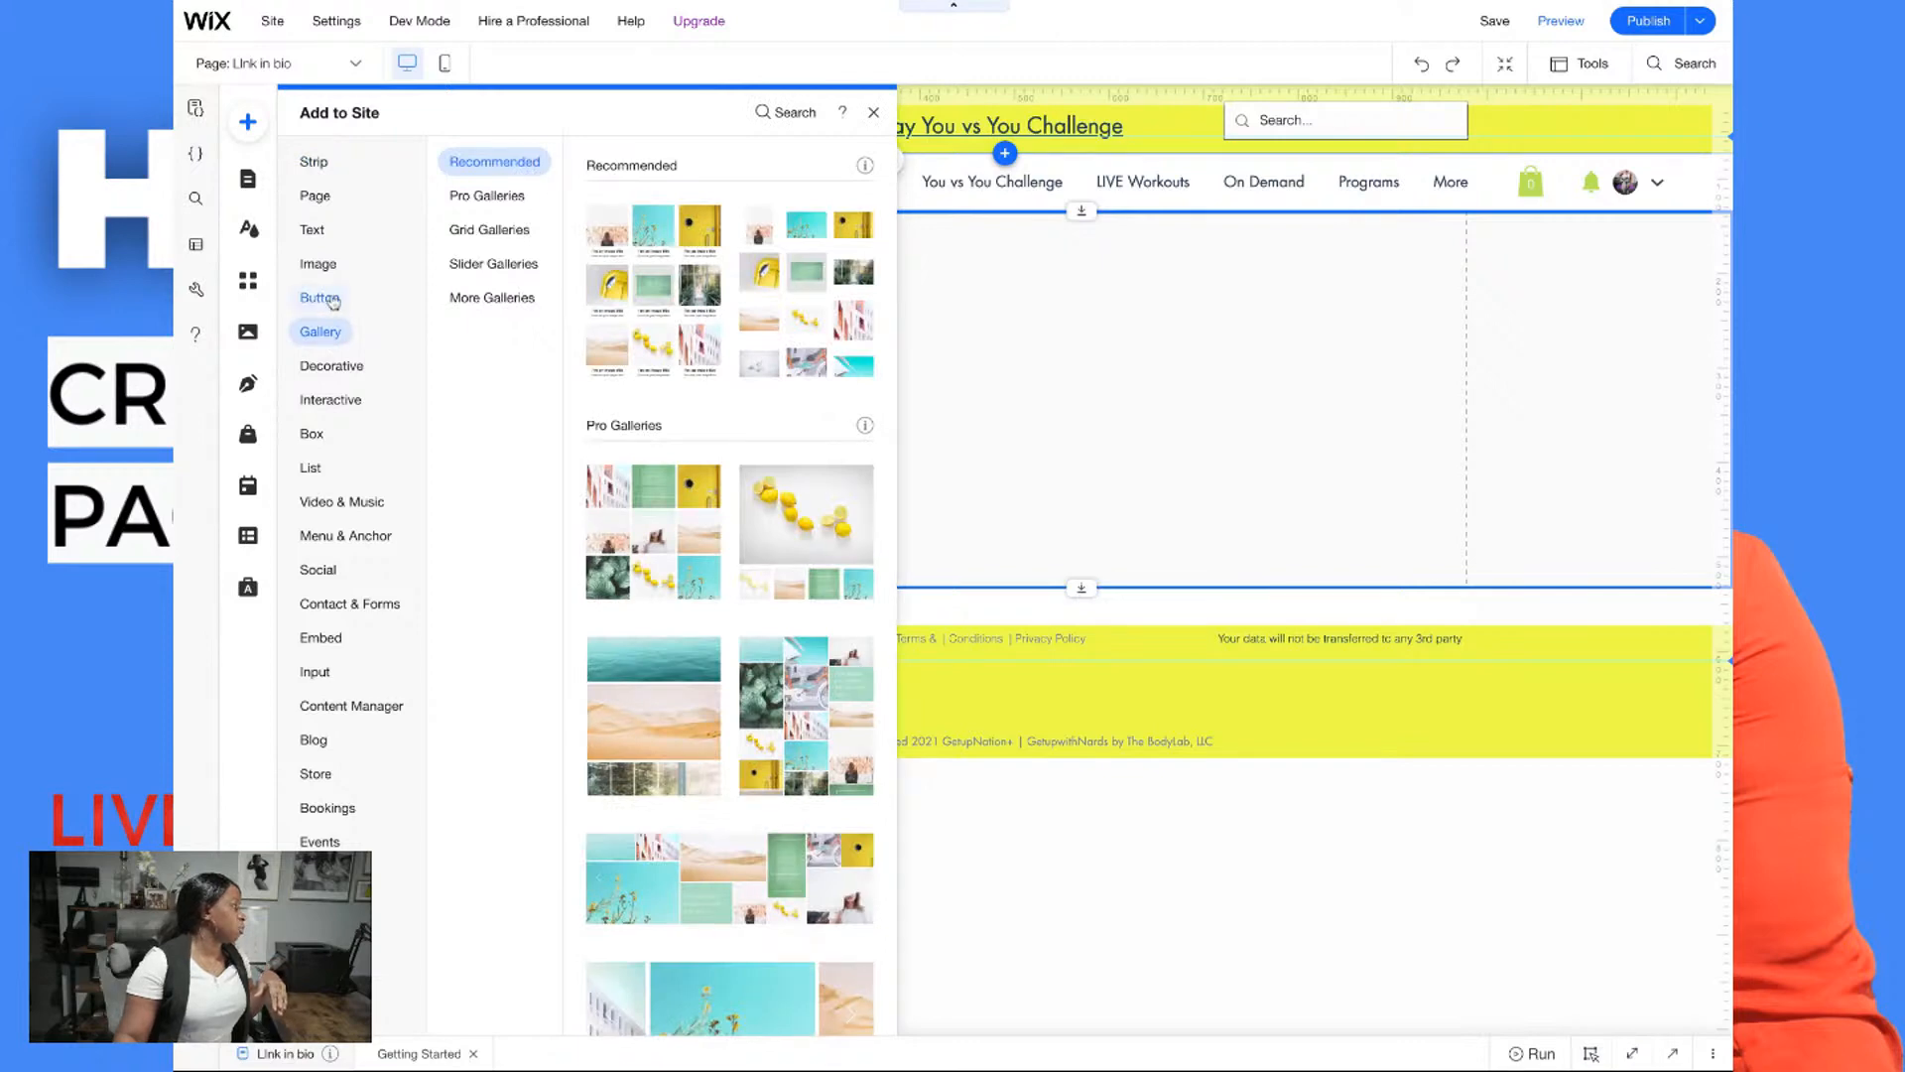
{"action": "left_click", "coordinate": [321, 298]}
{"action": "left_click", "coordinate": [323, 331]}
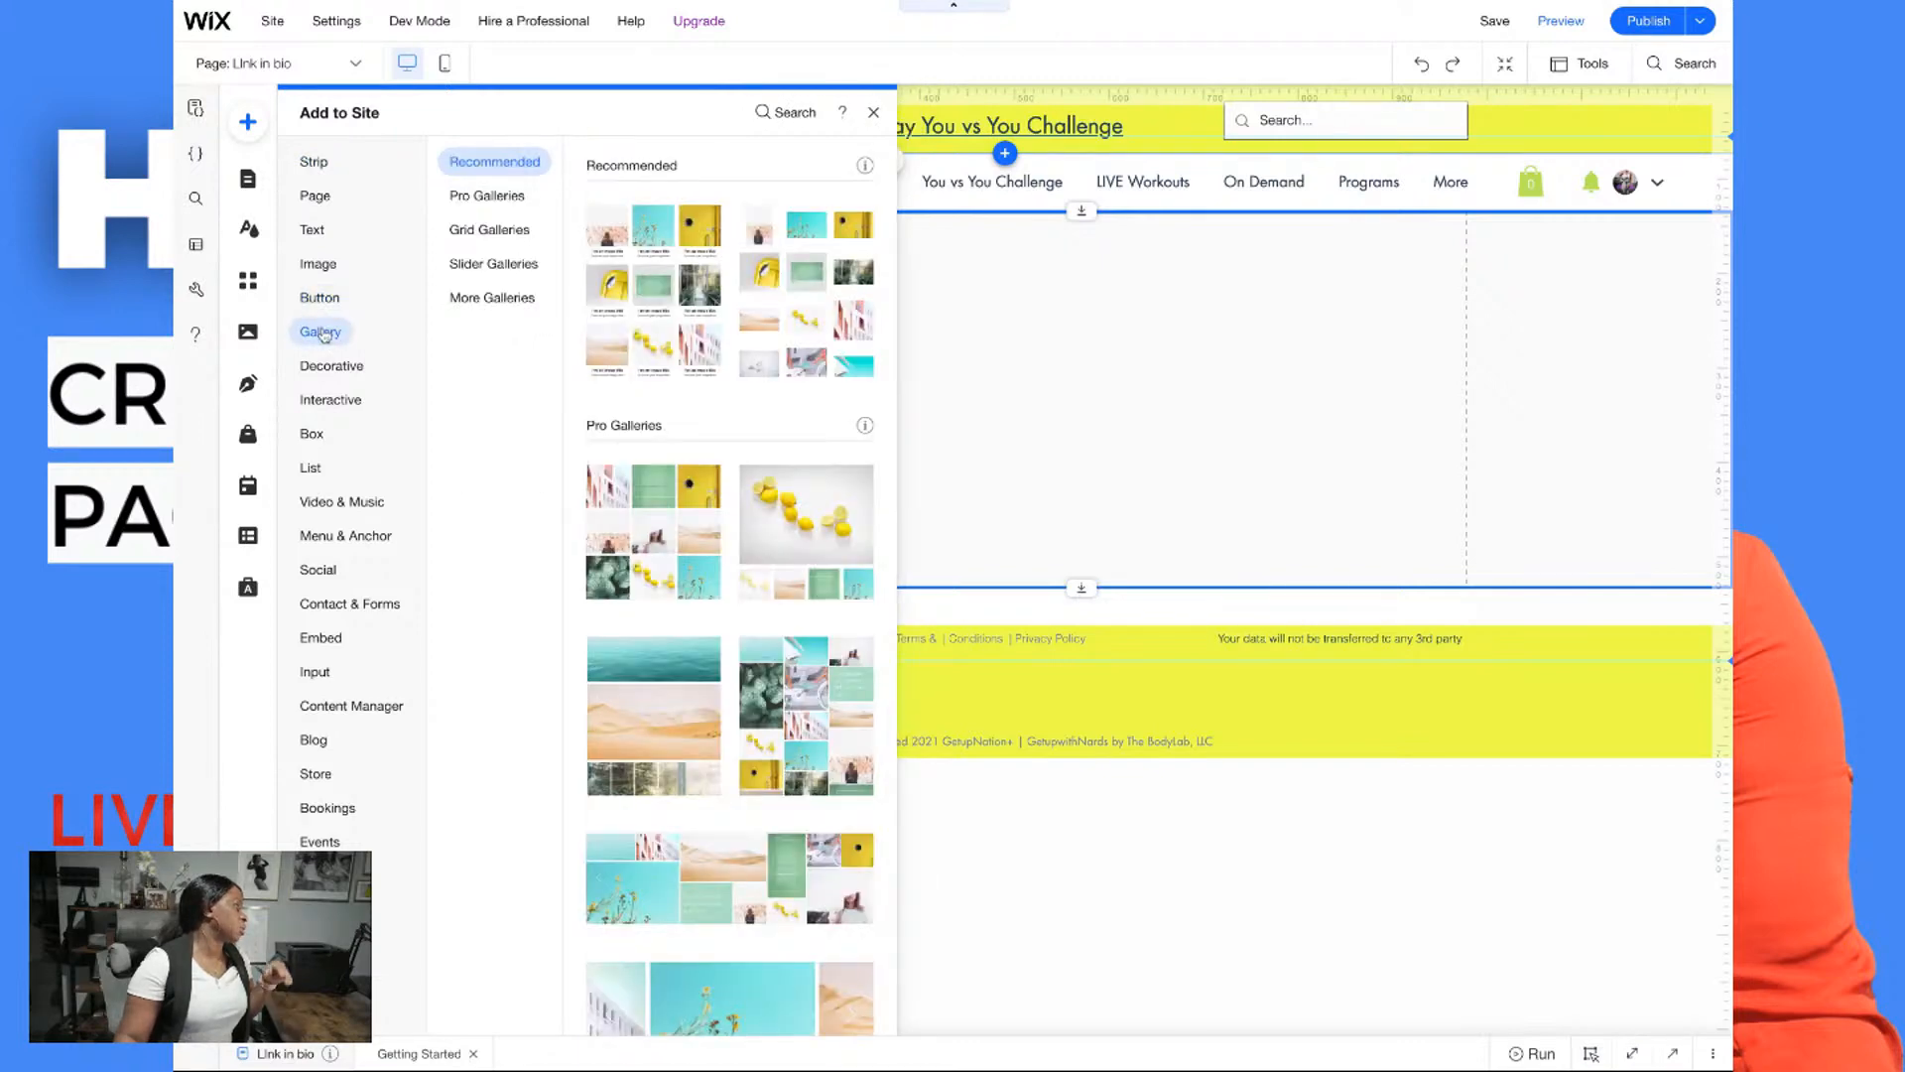
{"action": "left_click", "coordinate": [331, 274]}
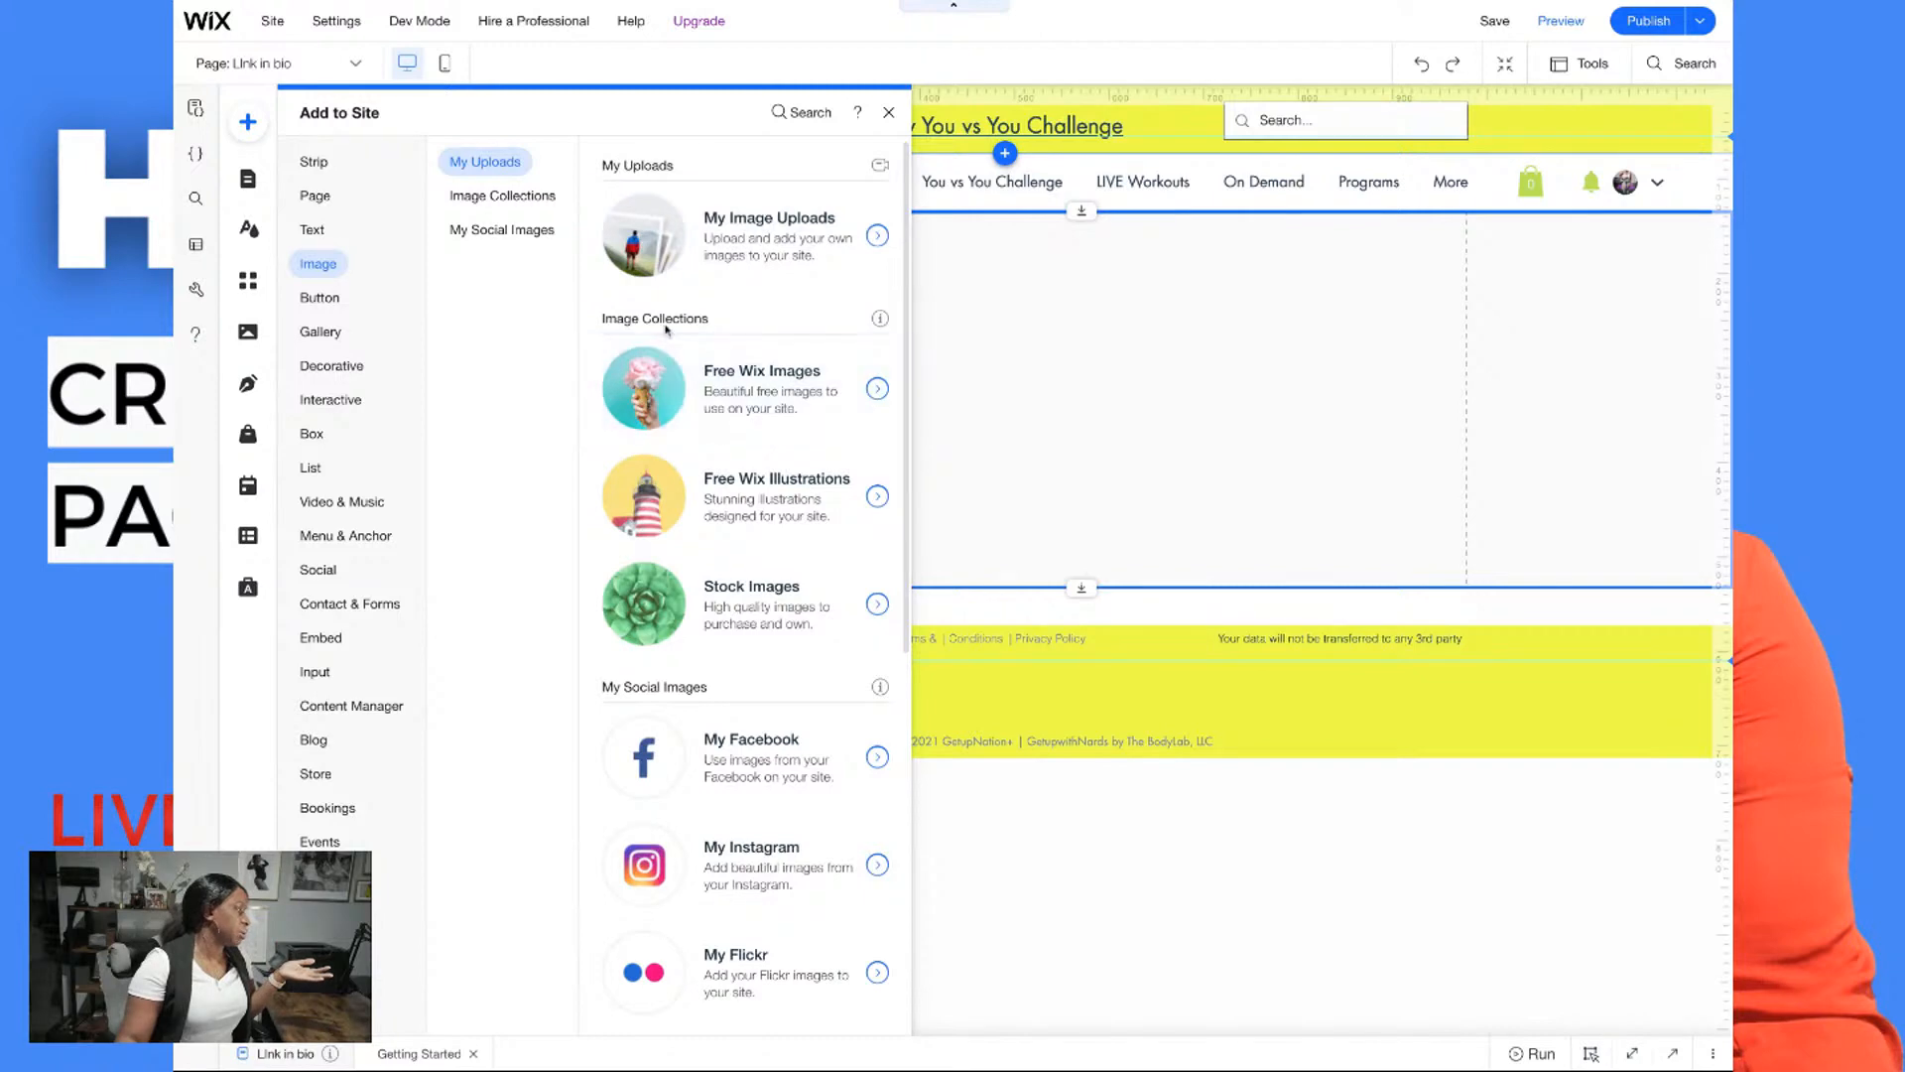
{"action": "left_click", "coordinate": [655, 241]}
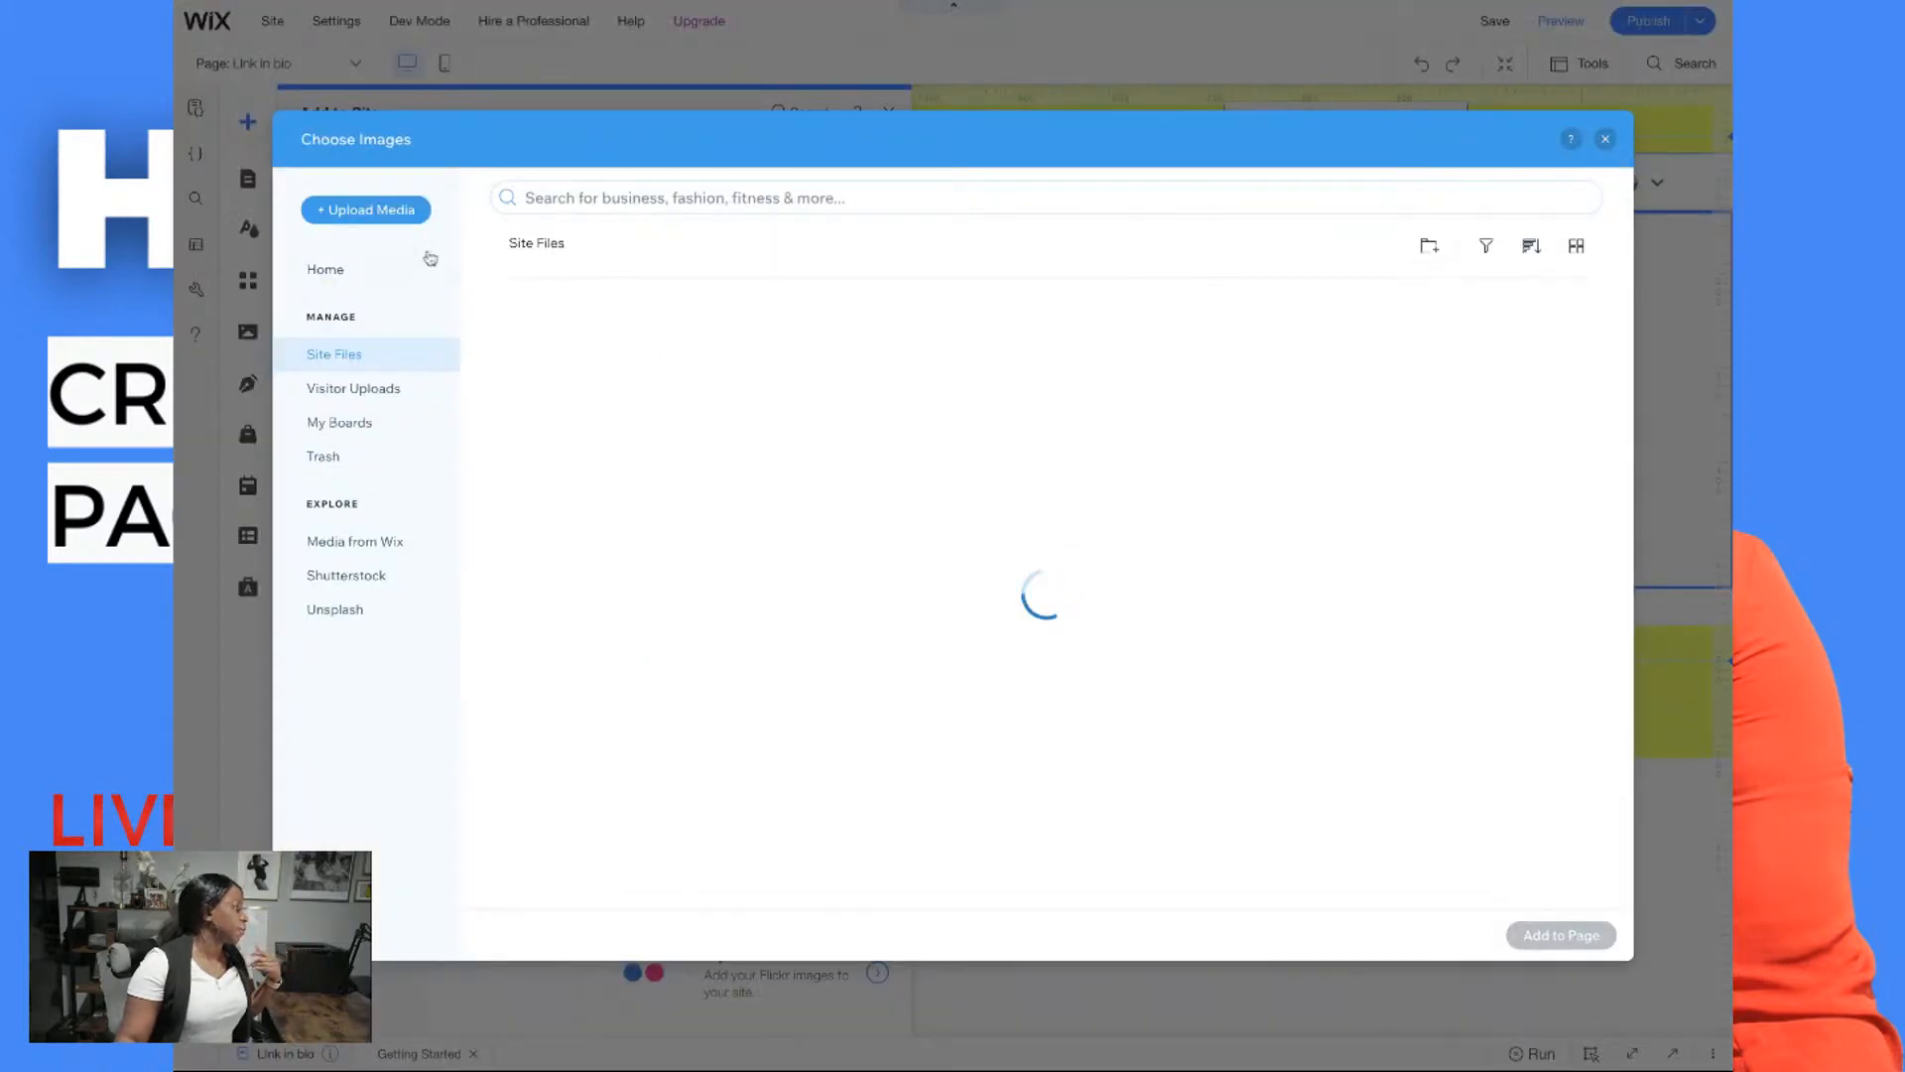
Add the image "Nards Mobile Logo (1).png" from the site files to the page and select it
{"action": "scroll", "coordinate": [706, 444], "scroll_direction": "down", "scroll_amount": 3}
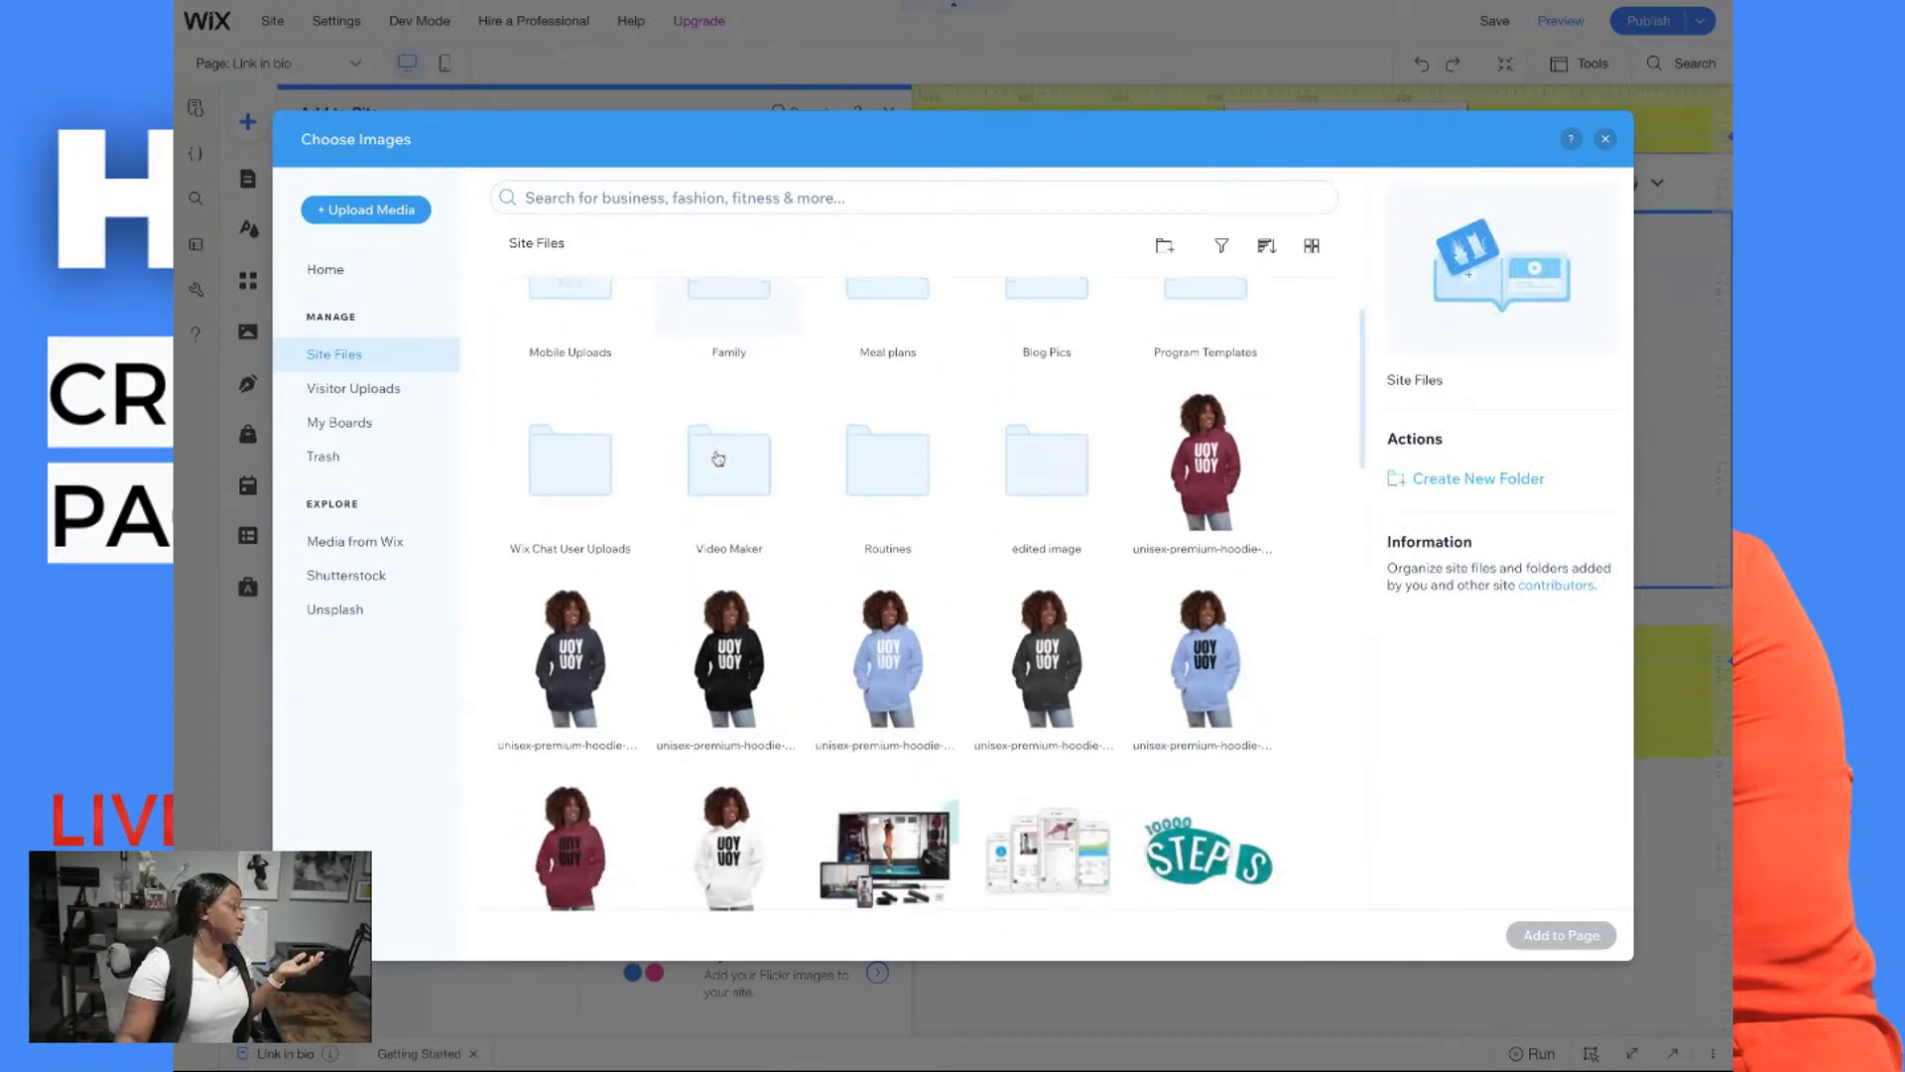
{"action": "scroll", "coordinate": [718, 458], "scroll_direction": "up", "scroll_amount": 3}
{"action": "scroll", "coordinate": [719, 458], "scroll_direction": "down", "scroll_amount": 10}
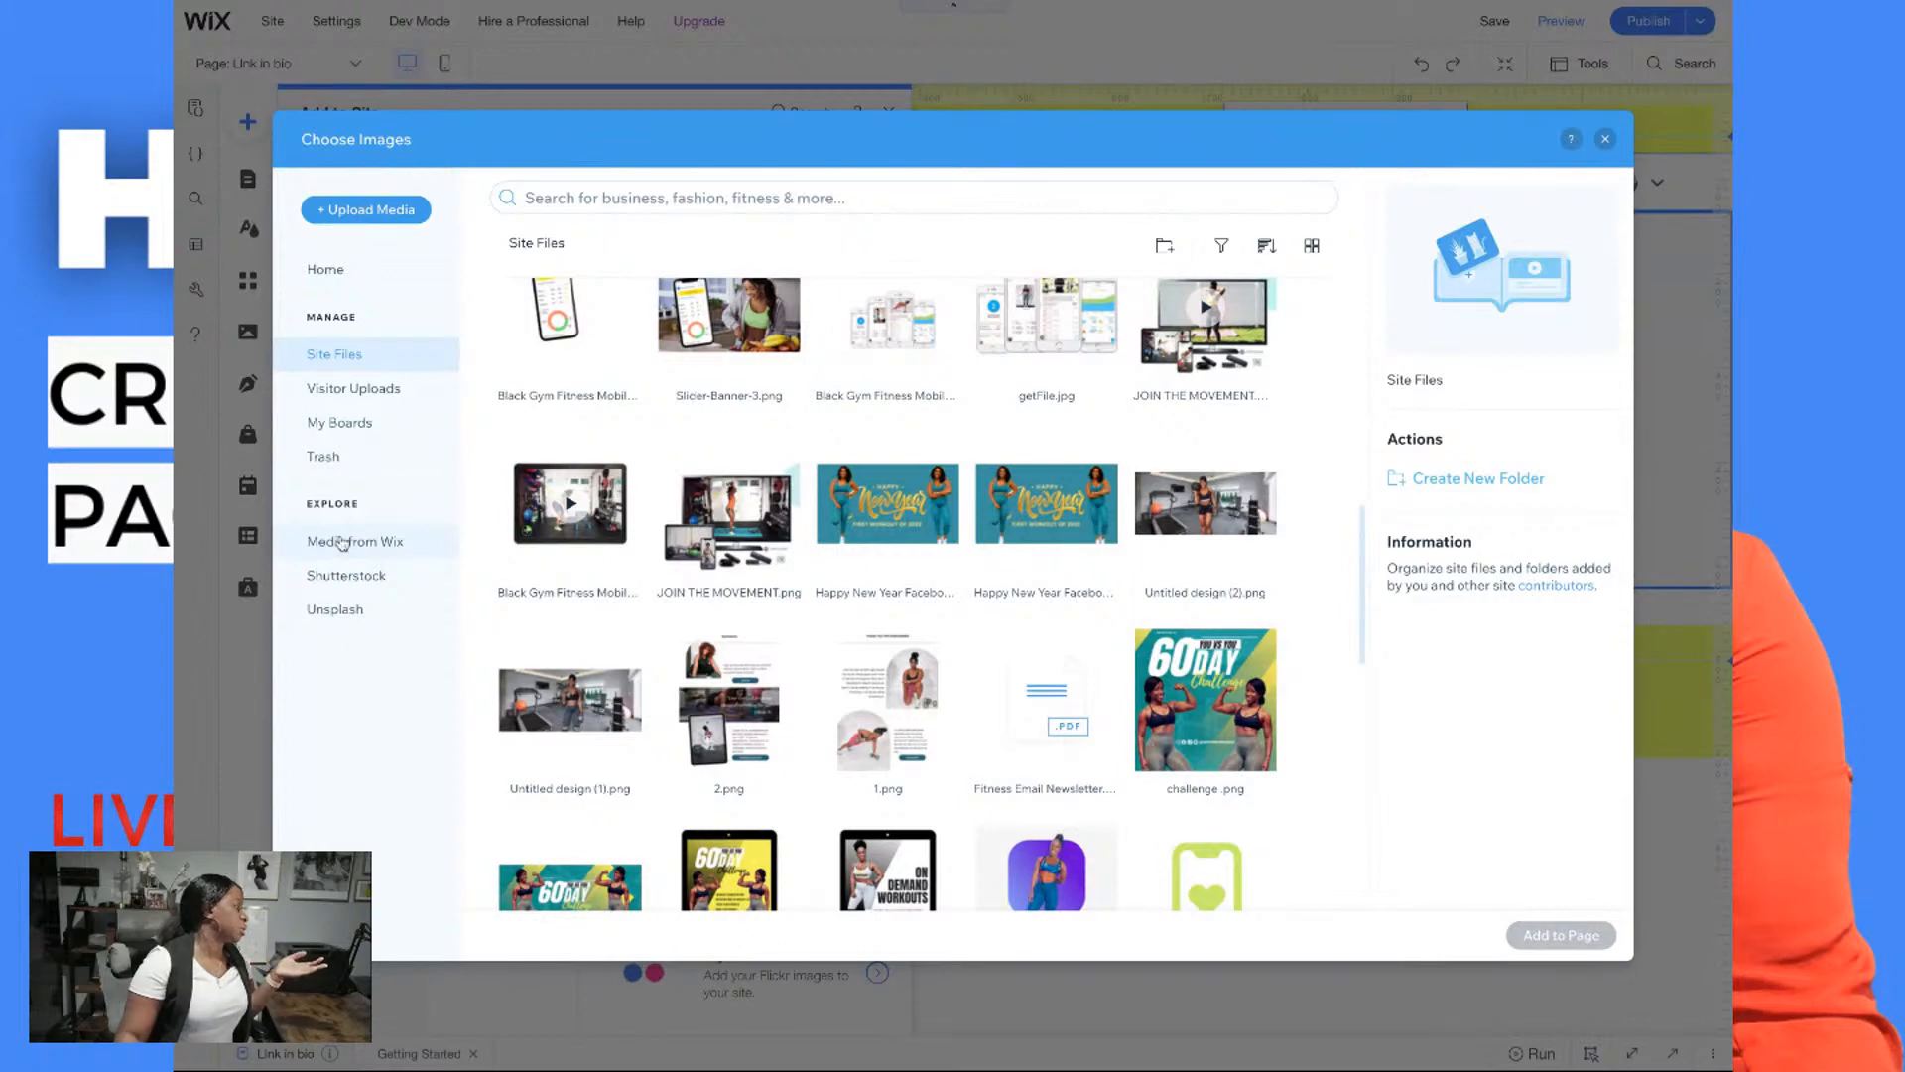
{"action": "scroll", "coordinate": [729, 511], "scroll_direction": "down", "scroll_amount": 3}
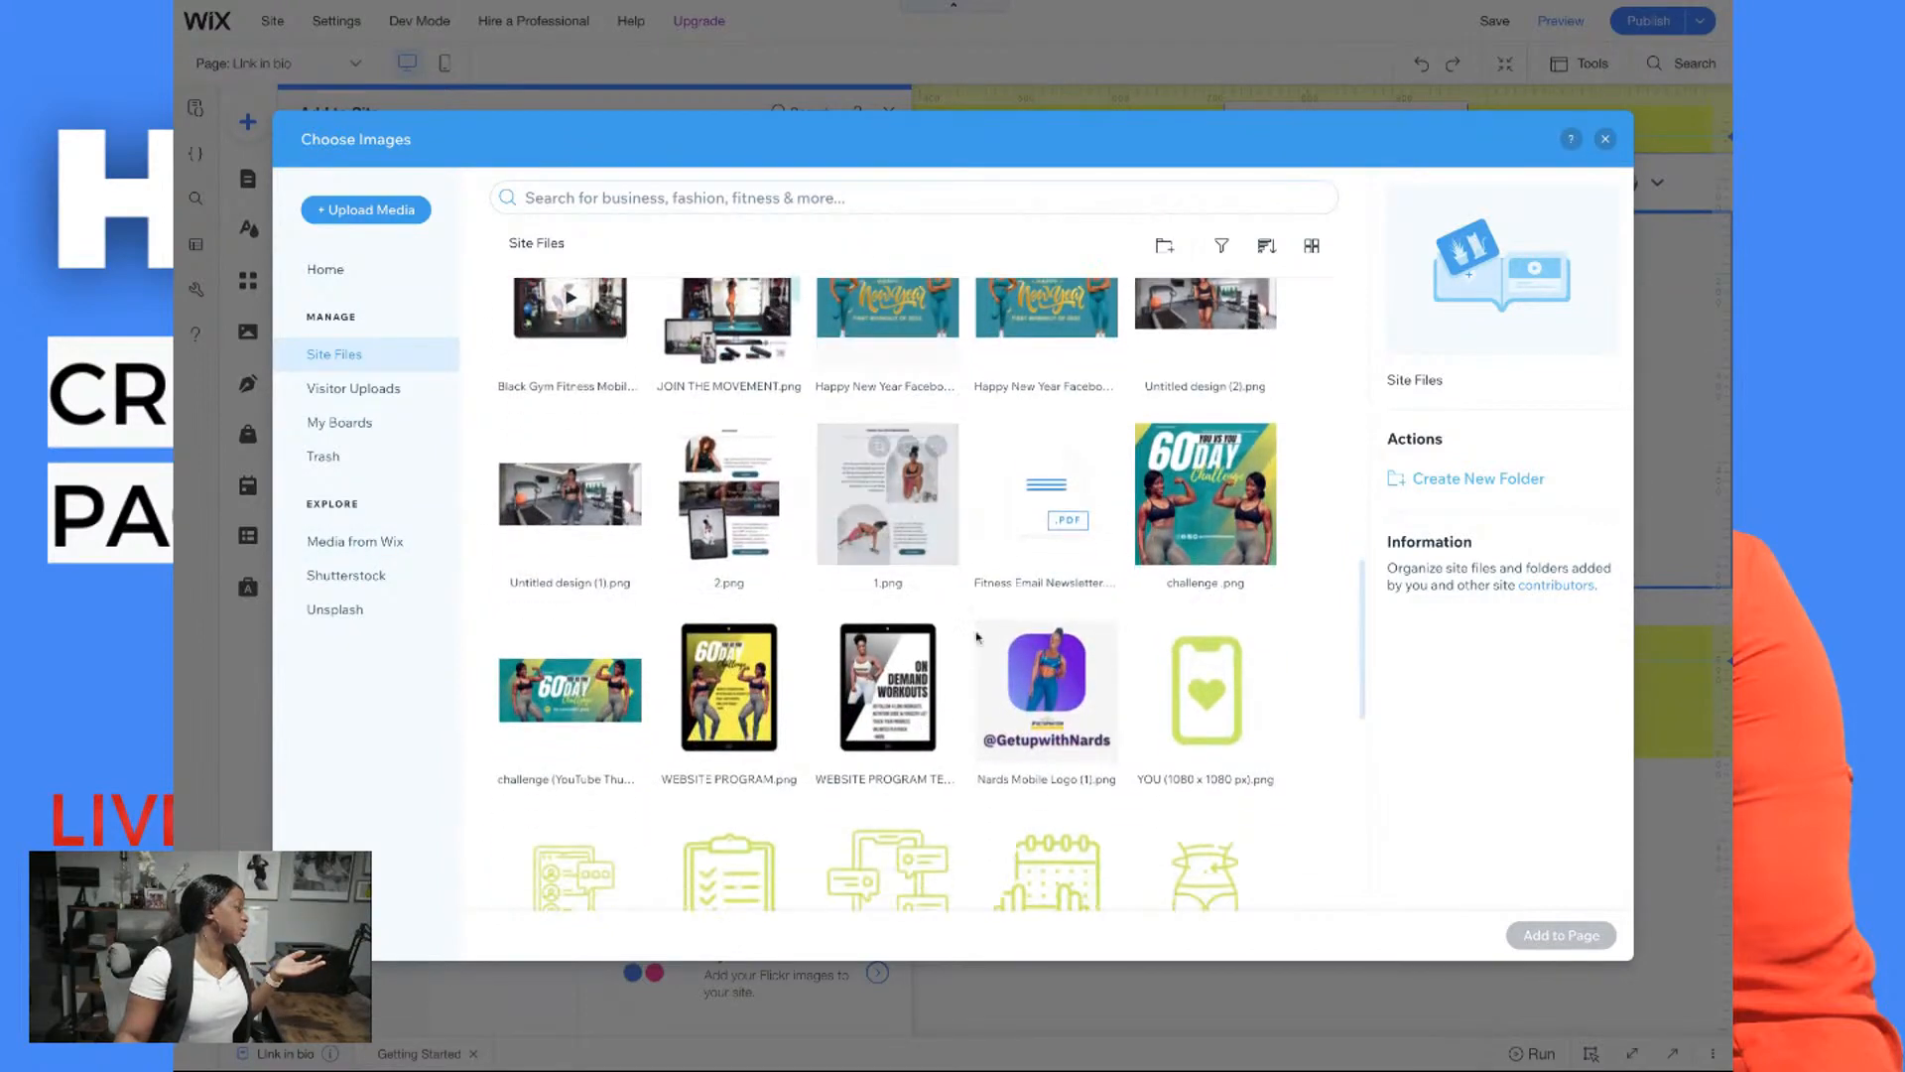
{"action": "left_click", "coordinate": [985, 647]}
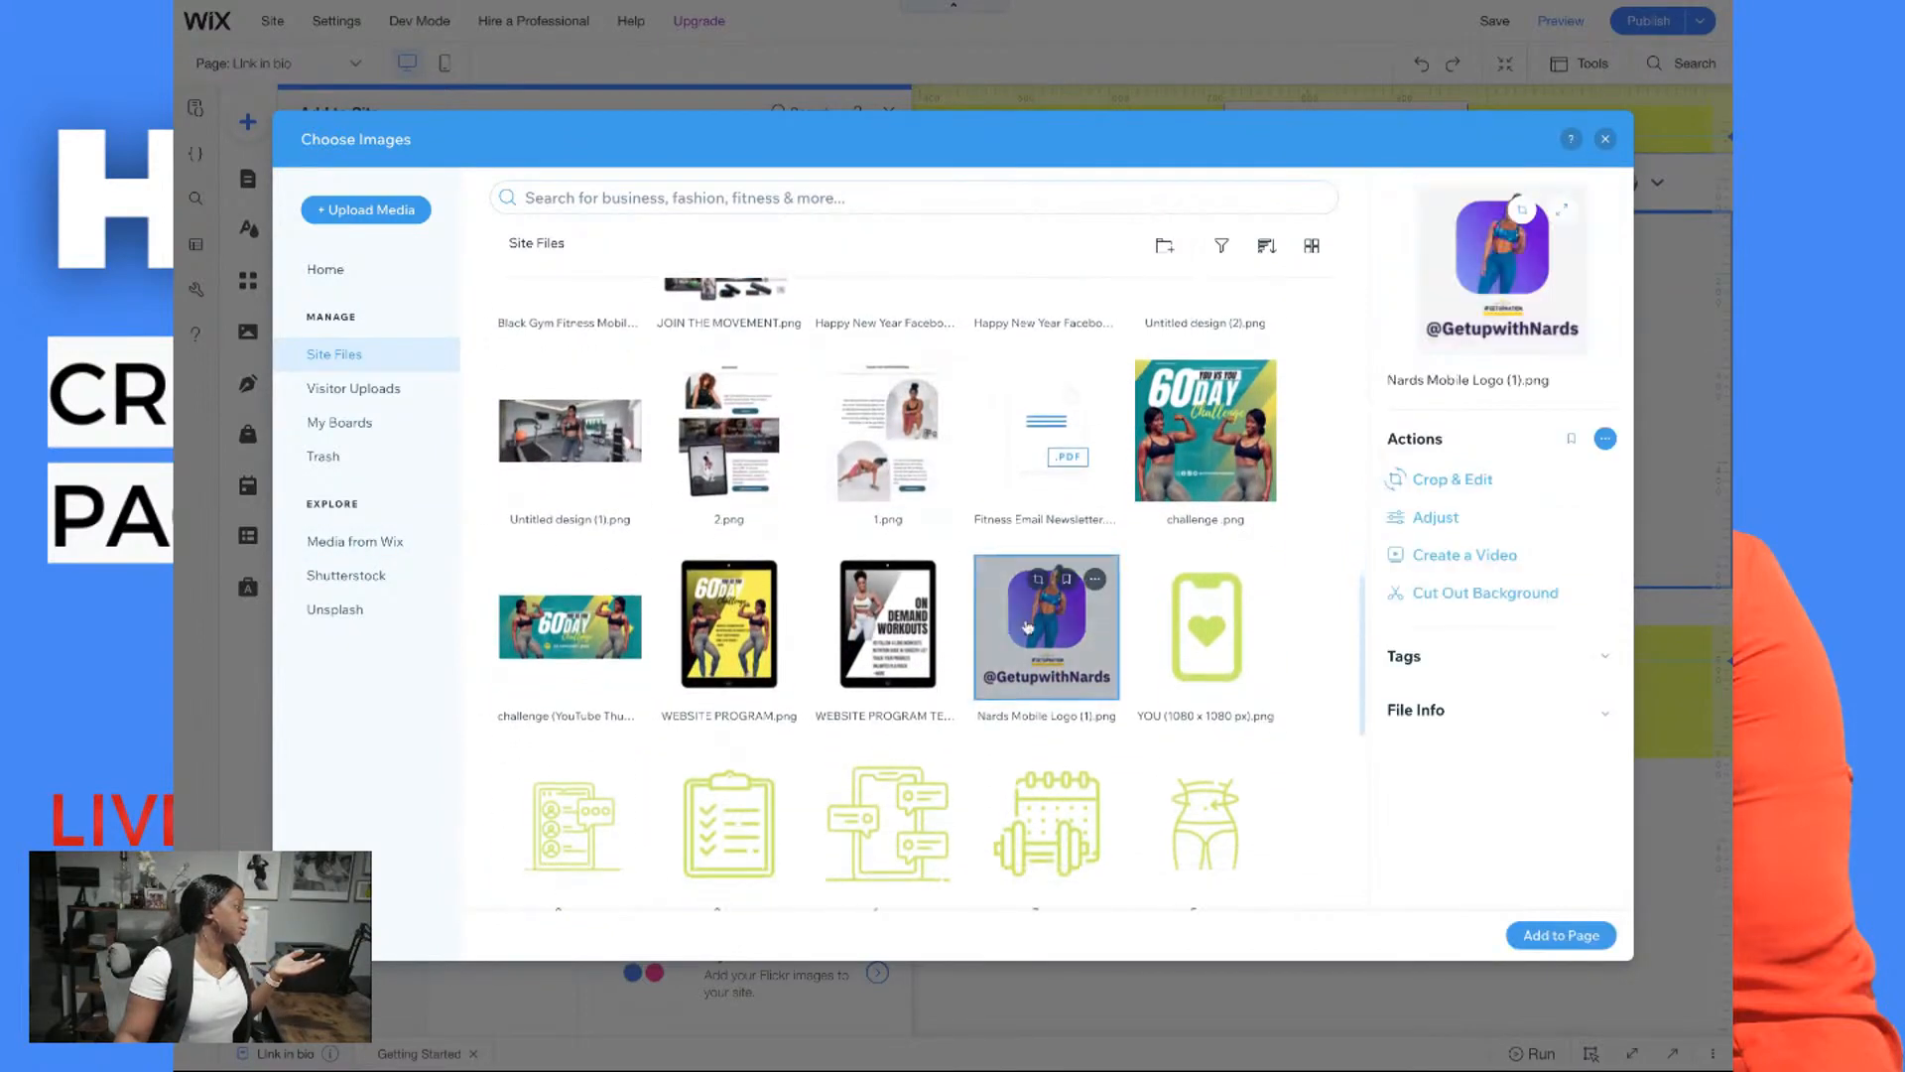
{"action": "left_click", "coordinate": [1541, 930]}
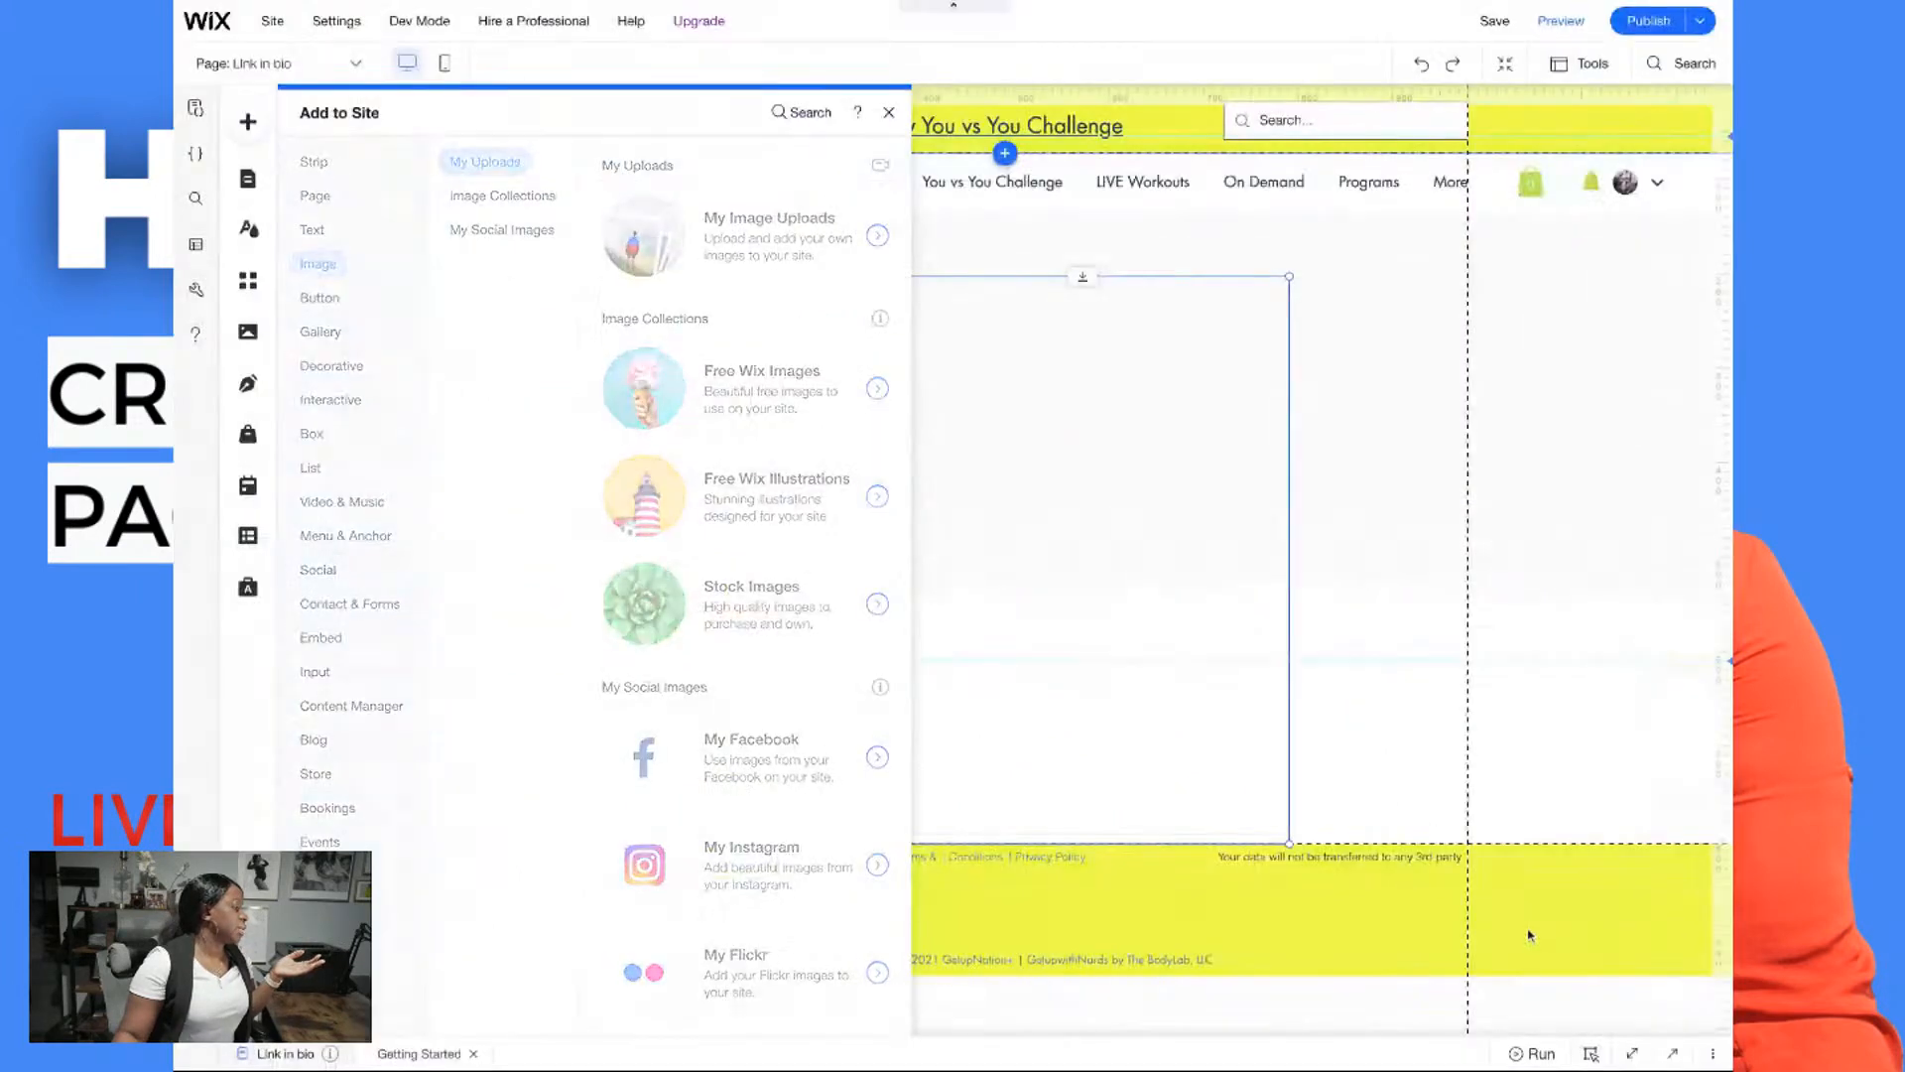
{"action": "left_click", "coordinate": [1014, 481]}
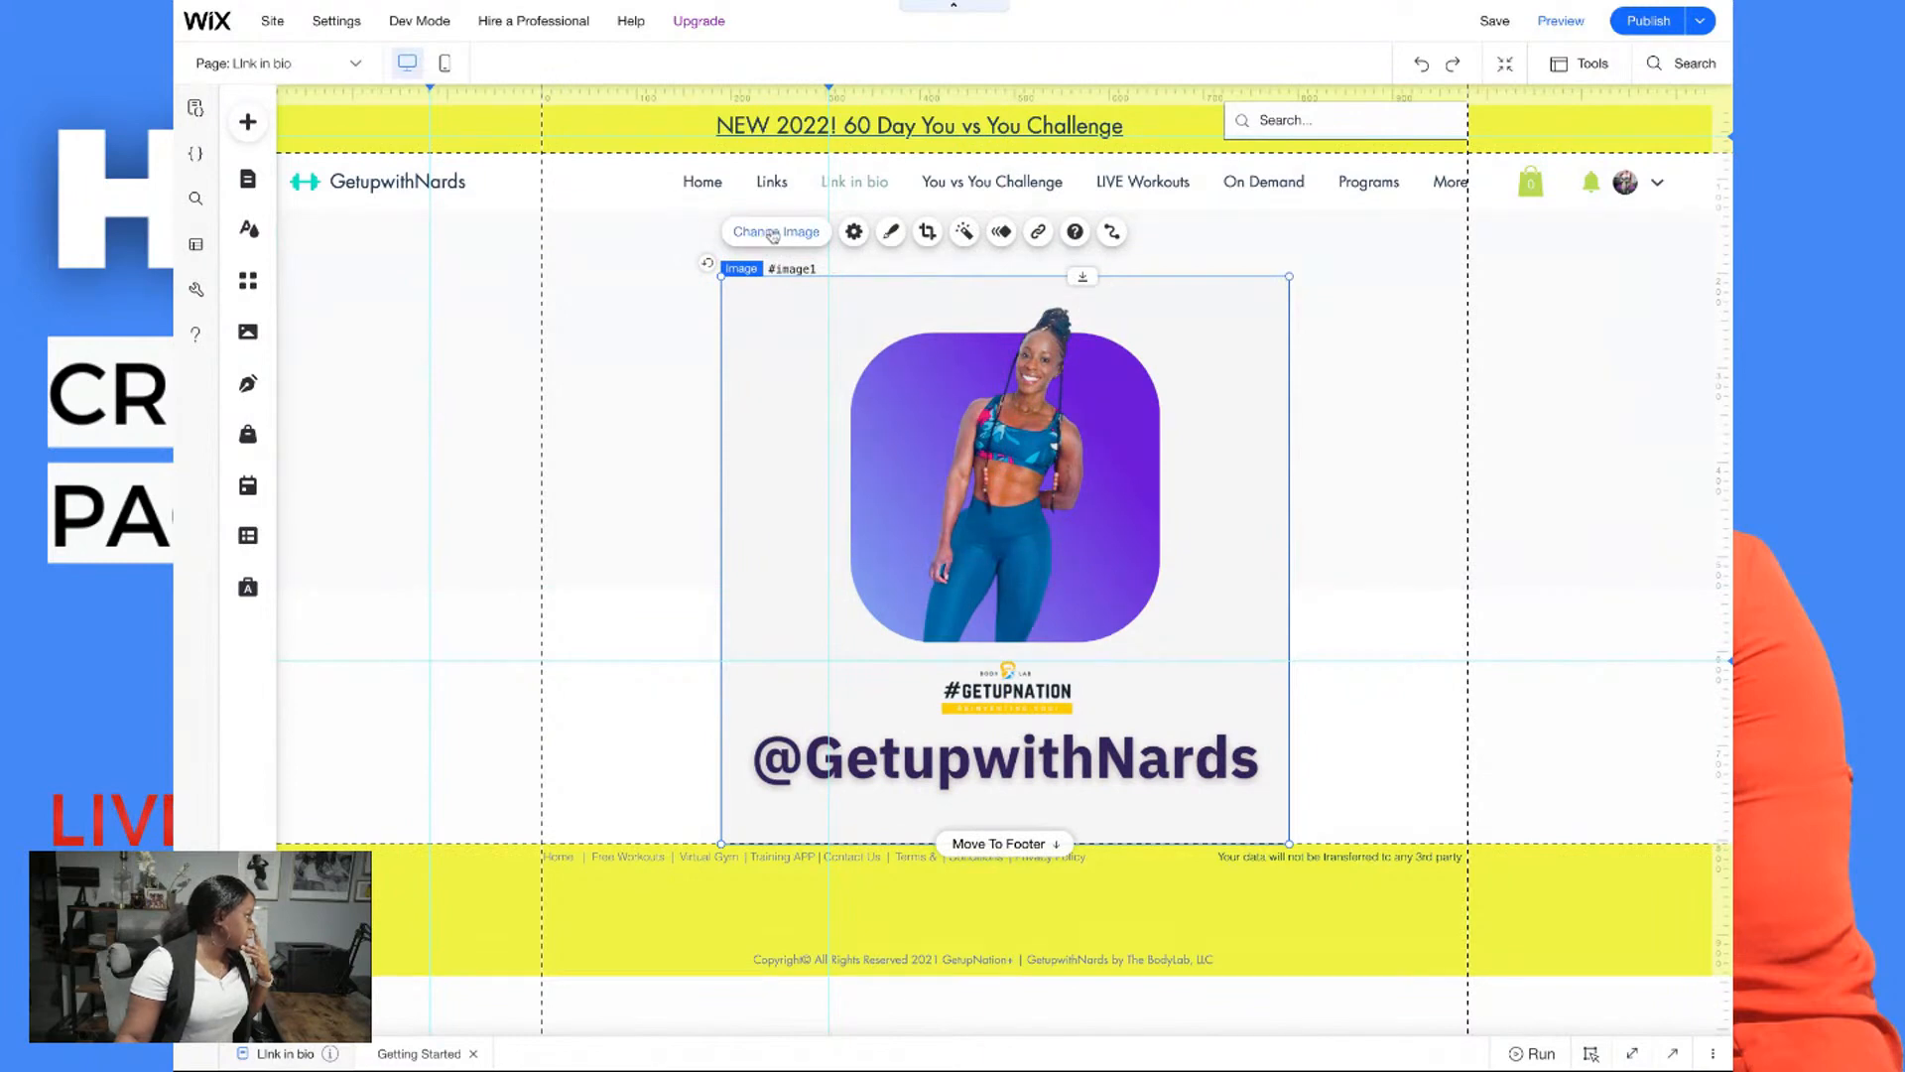
Crop the profile image down to the purple rounded portrait and place it in the middle of the strip
{"action": "left_click", "coordinate": [773, 233]}
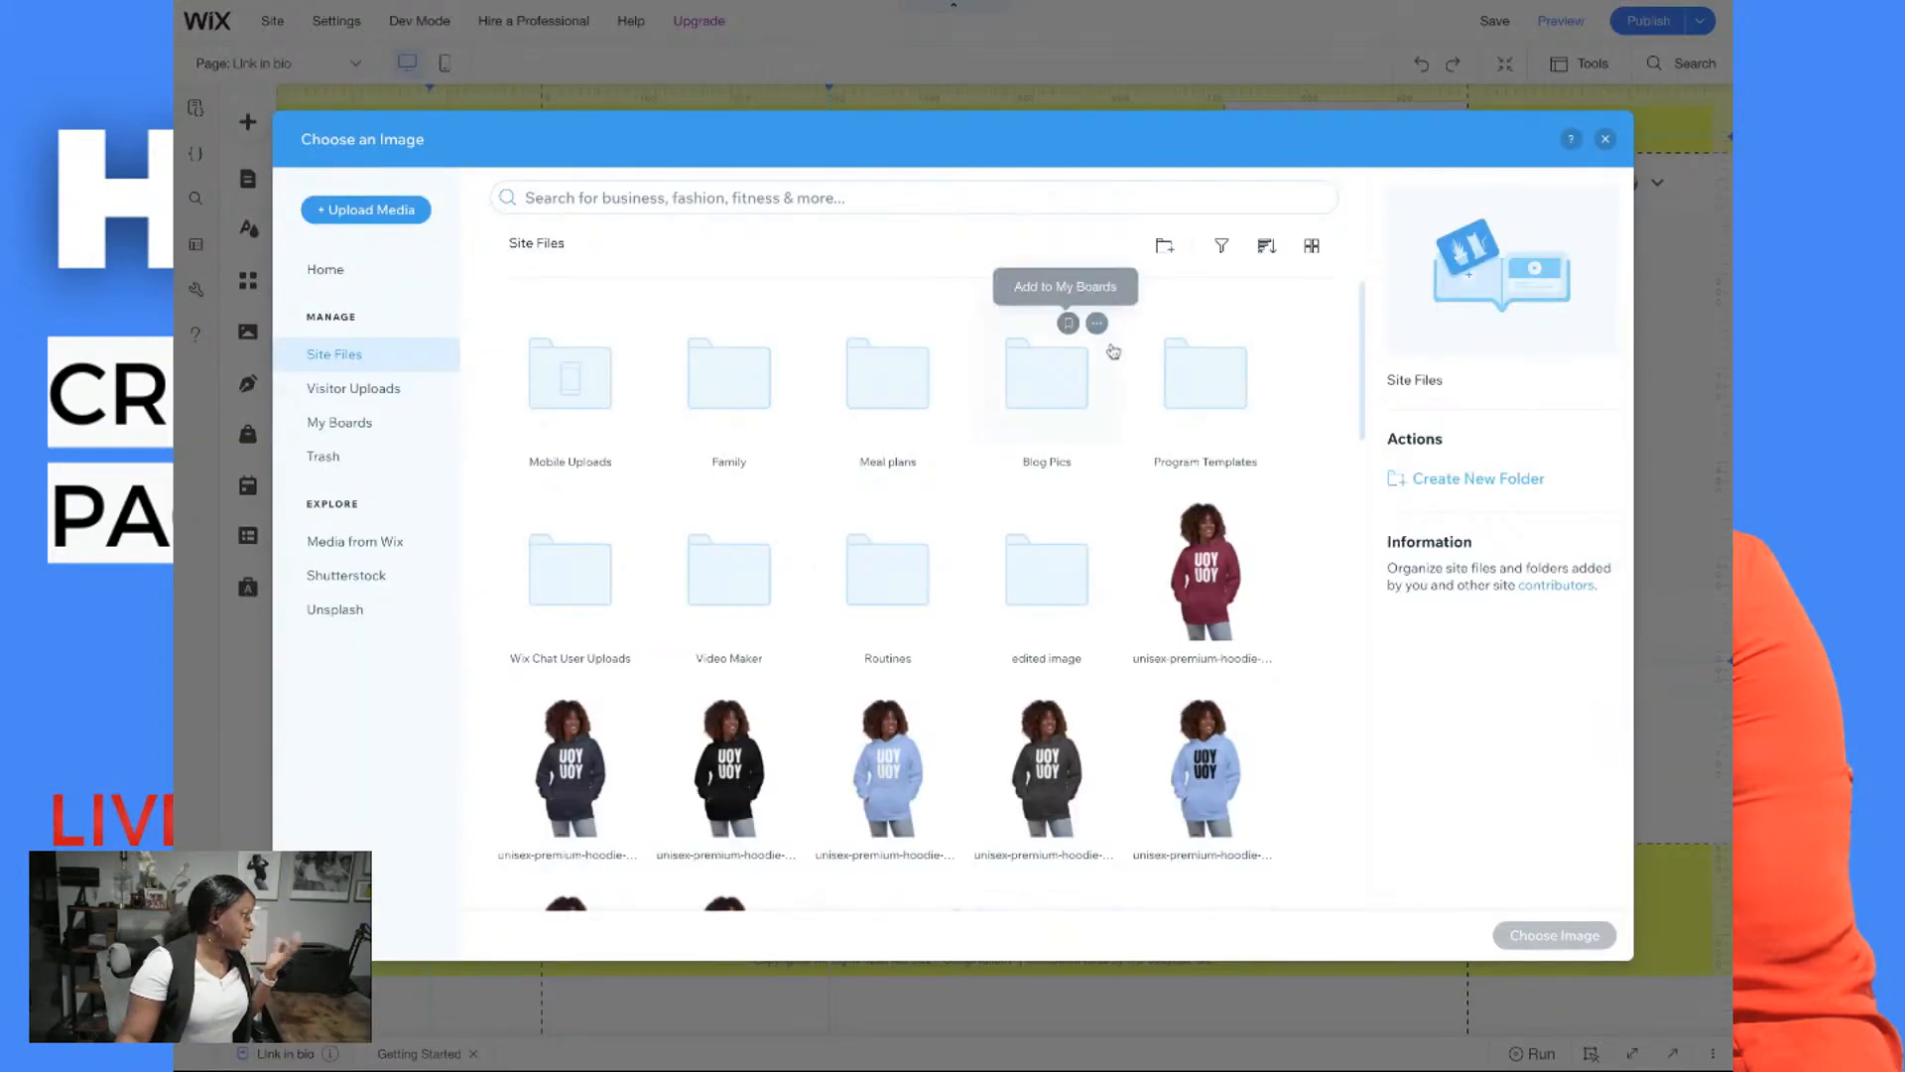
{"action": "left_click", "coordinate": [1605, 140]}
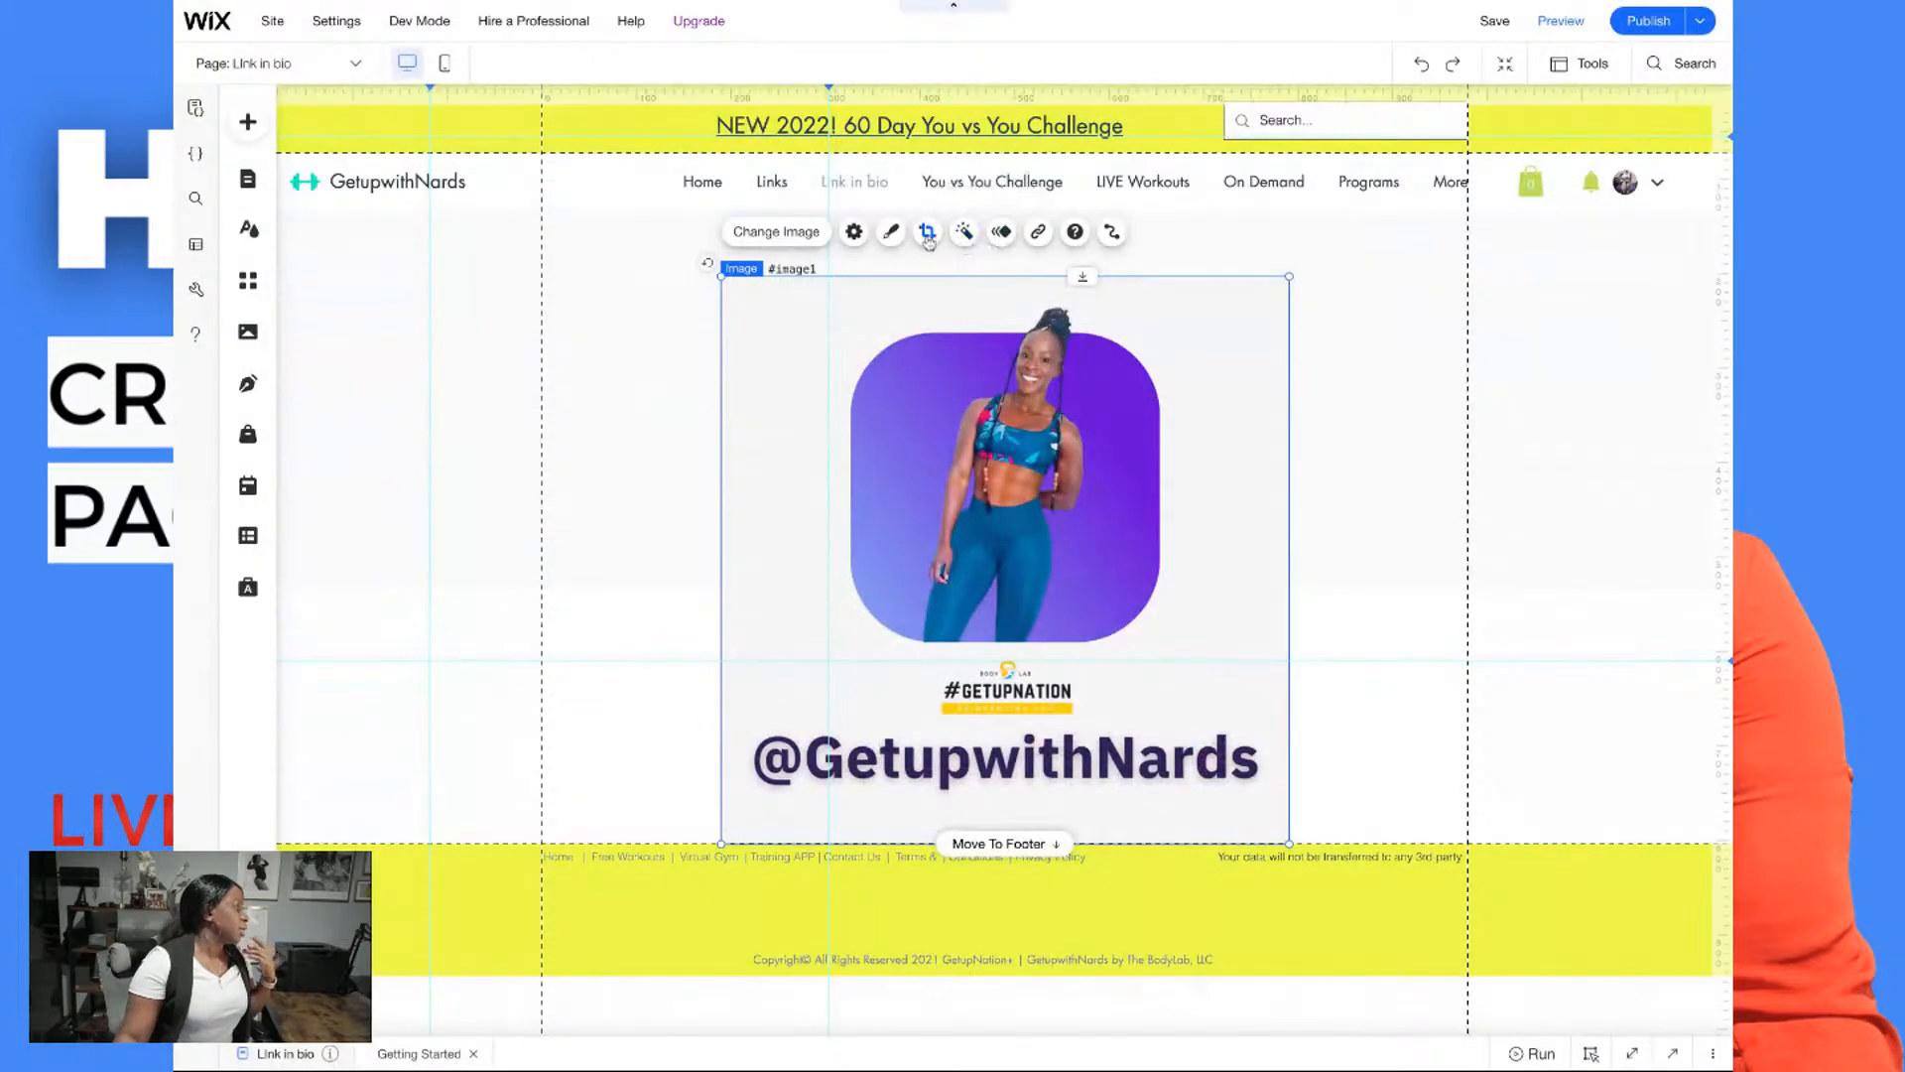
{"action": "left_click", "coordinate": [926, 233]}
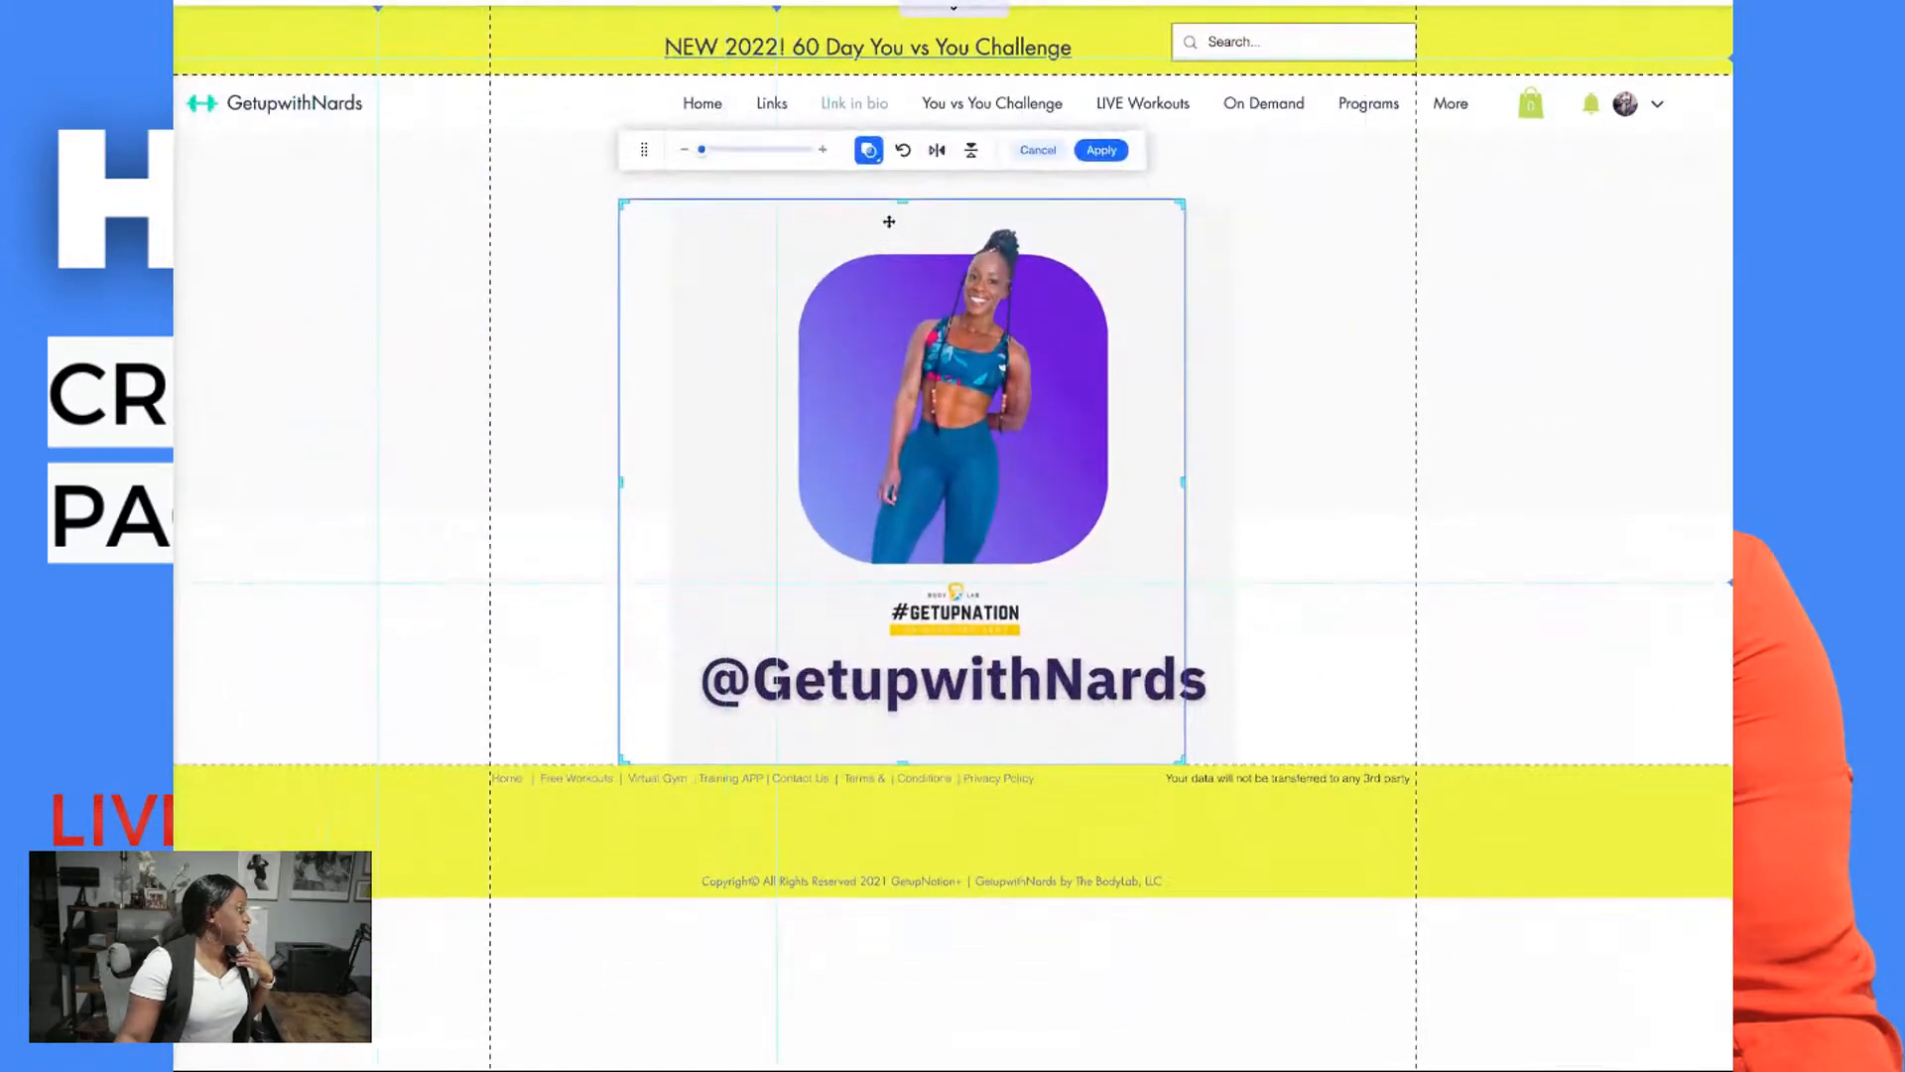
{"action": "left_click_drag", "start_coordinate": [623, 201], "coordinate": [676, 256]}
{"action": "left_click_drag", "start_coordinate": [1181, 761], "coordinate": [1000, 578]}
{"action": "left_click_drag", "start_coordinate": [1060, 506], "coordinate": [946, 462]}
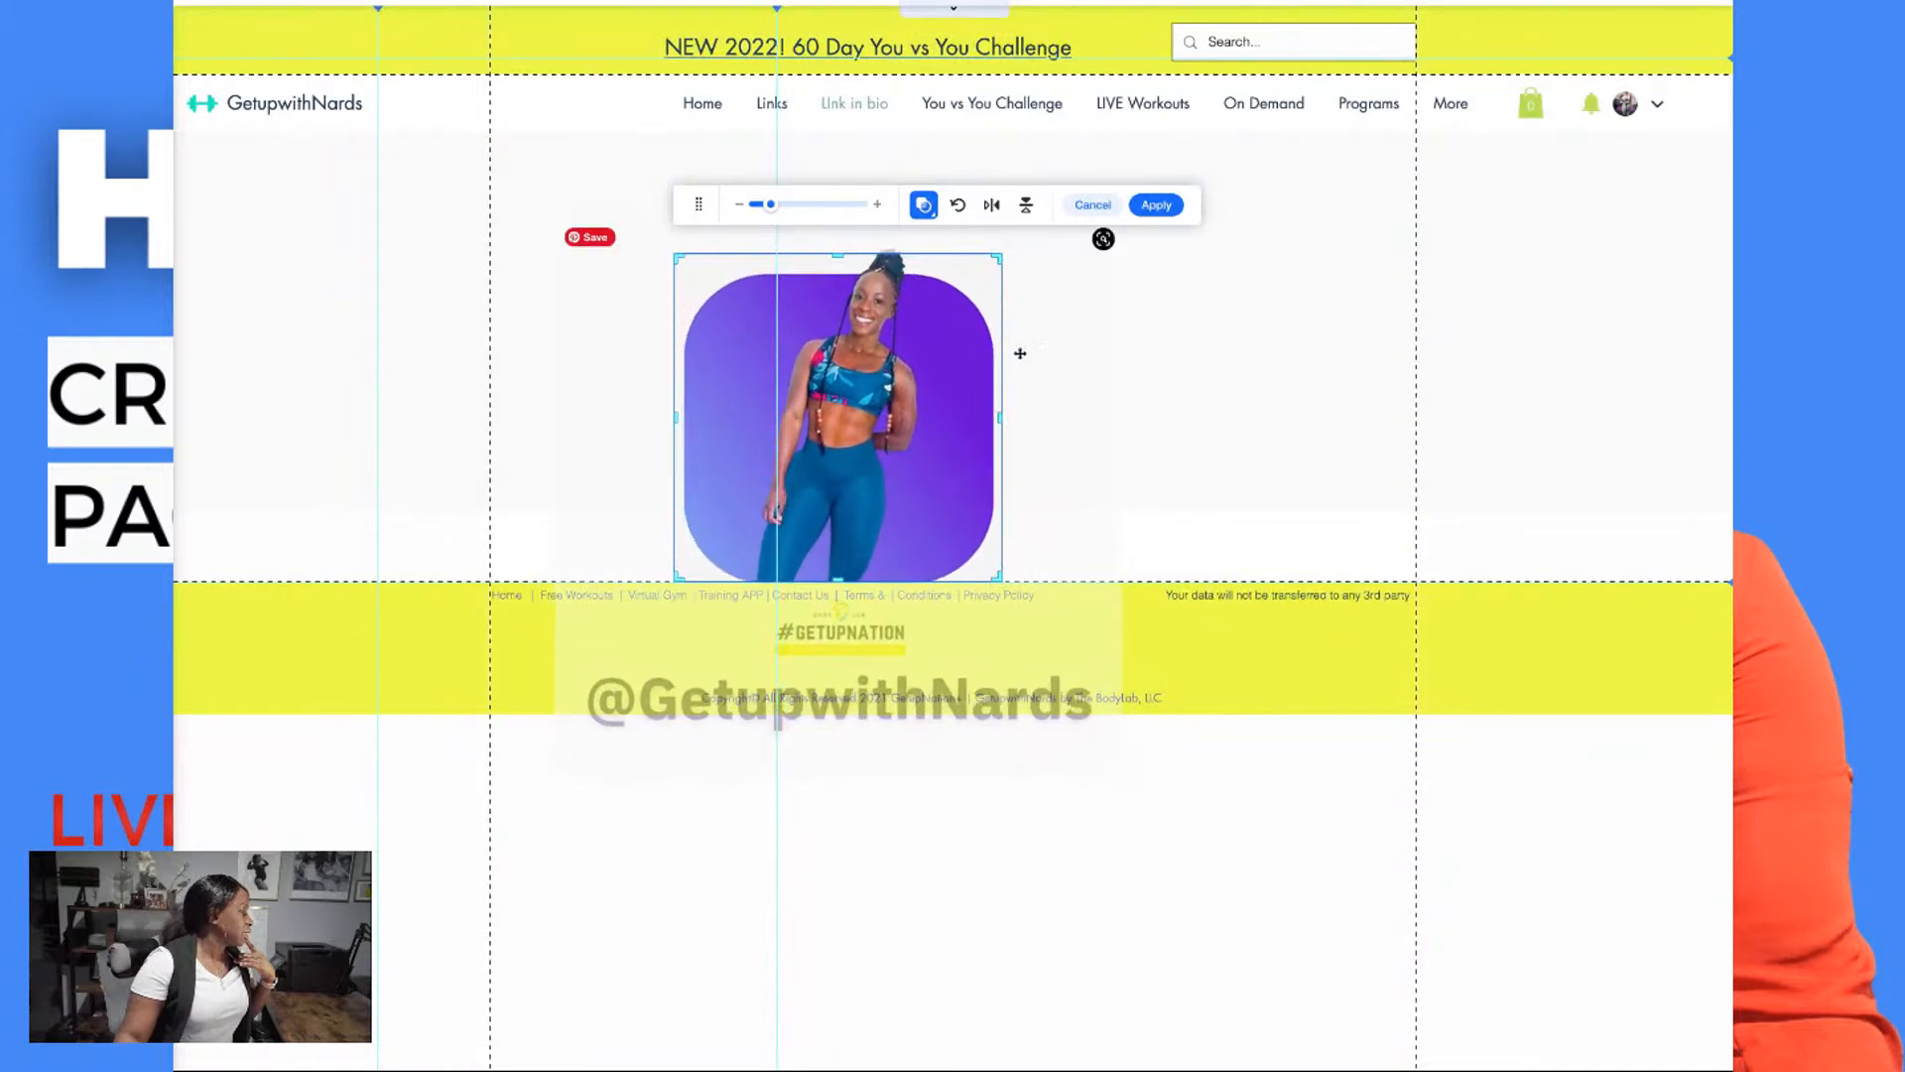
{"action": "left_click_drag", "start_coordinate": [995, 262], "coordinate": [980, 256]}
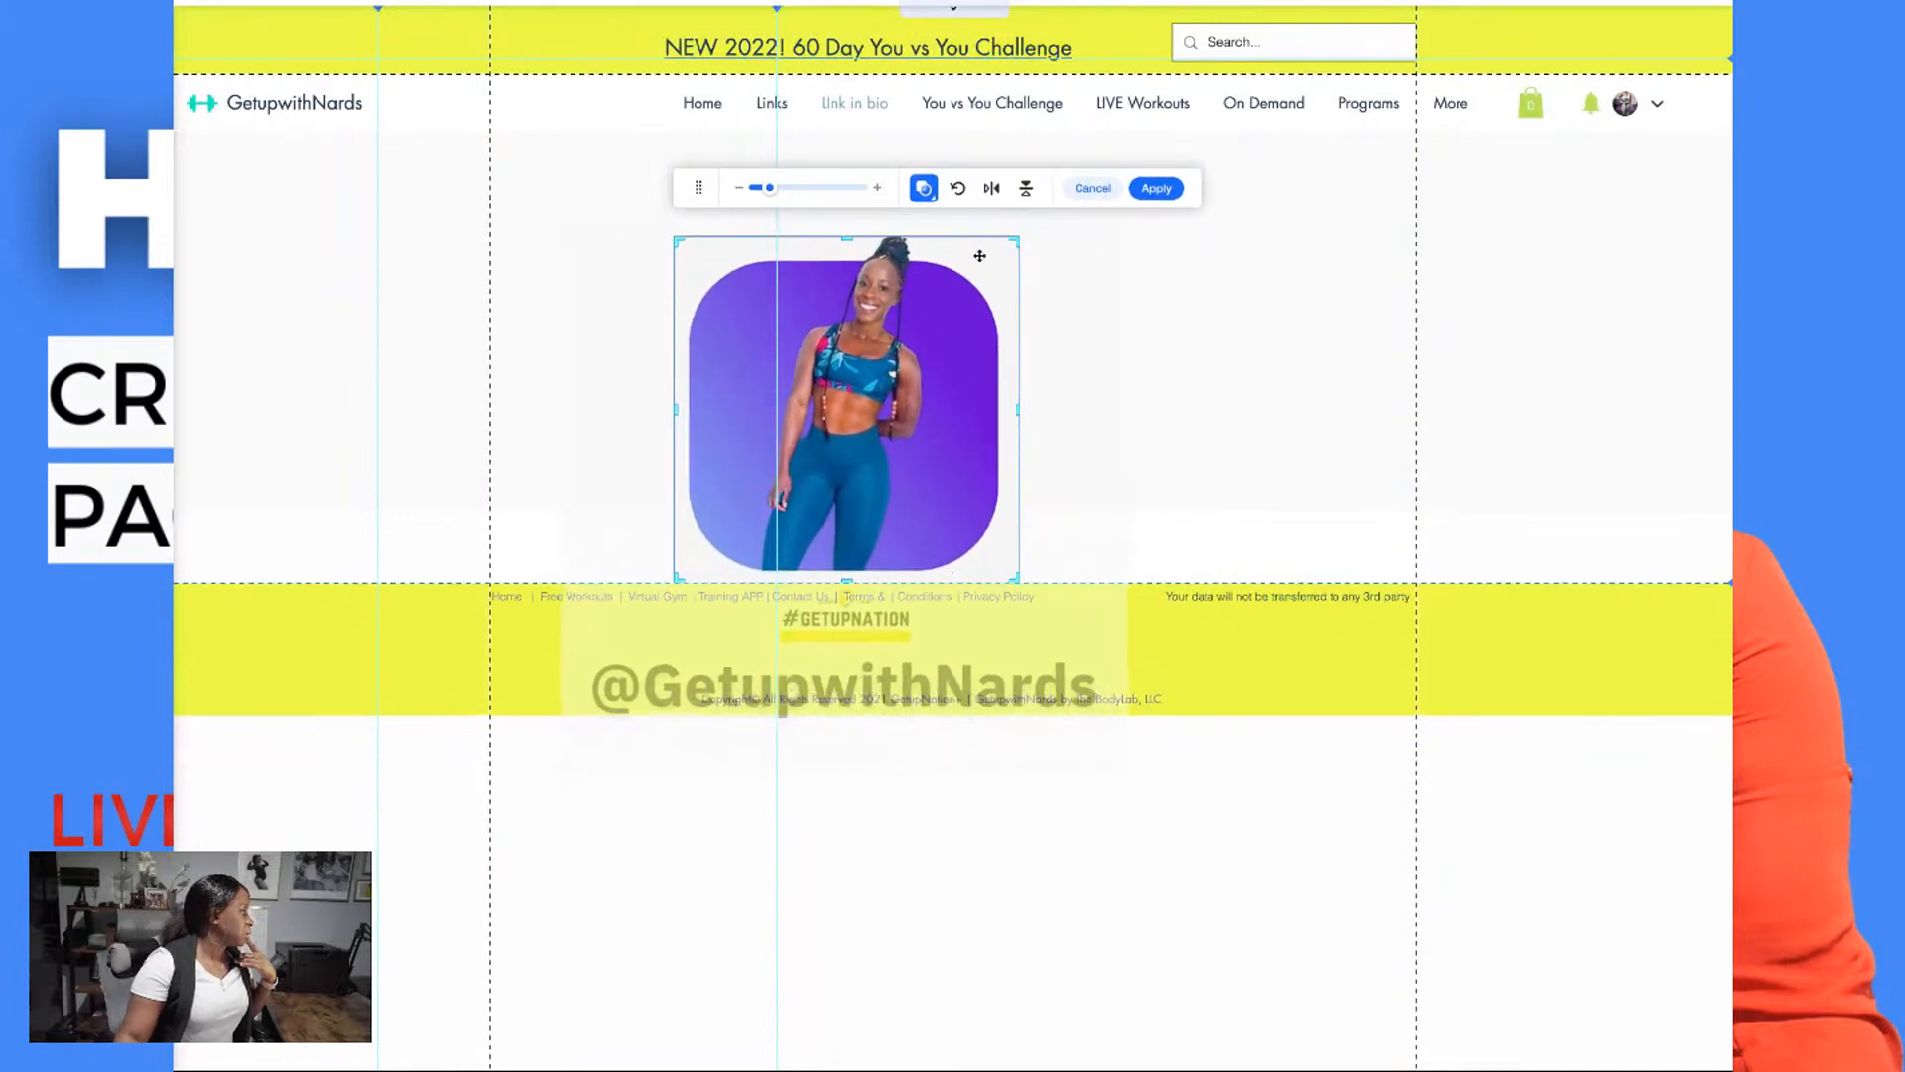
{"action": "left_click", "coordinate": [1157, 188]}
{"action": "mouse_move", "coordinate": [957, 421]}
{"action": "left_mouse_down"}
{"action": "mouse_move", "coordinate": [1042, 340]}
{"action": "mouse_move", "coordinate": [964, 423]}
{"action": "mouse_move", "coordinate": [955, 635]}
{"action": "mouse_move", "coordinate": [990, 760]}
{"action": "mouse_move", "coordinate": [1032, 816]}
{"action": "mouse_move", "coordinate": [1022, 337]}
{"action": "left_mouse_up"}
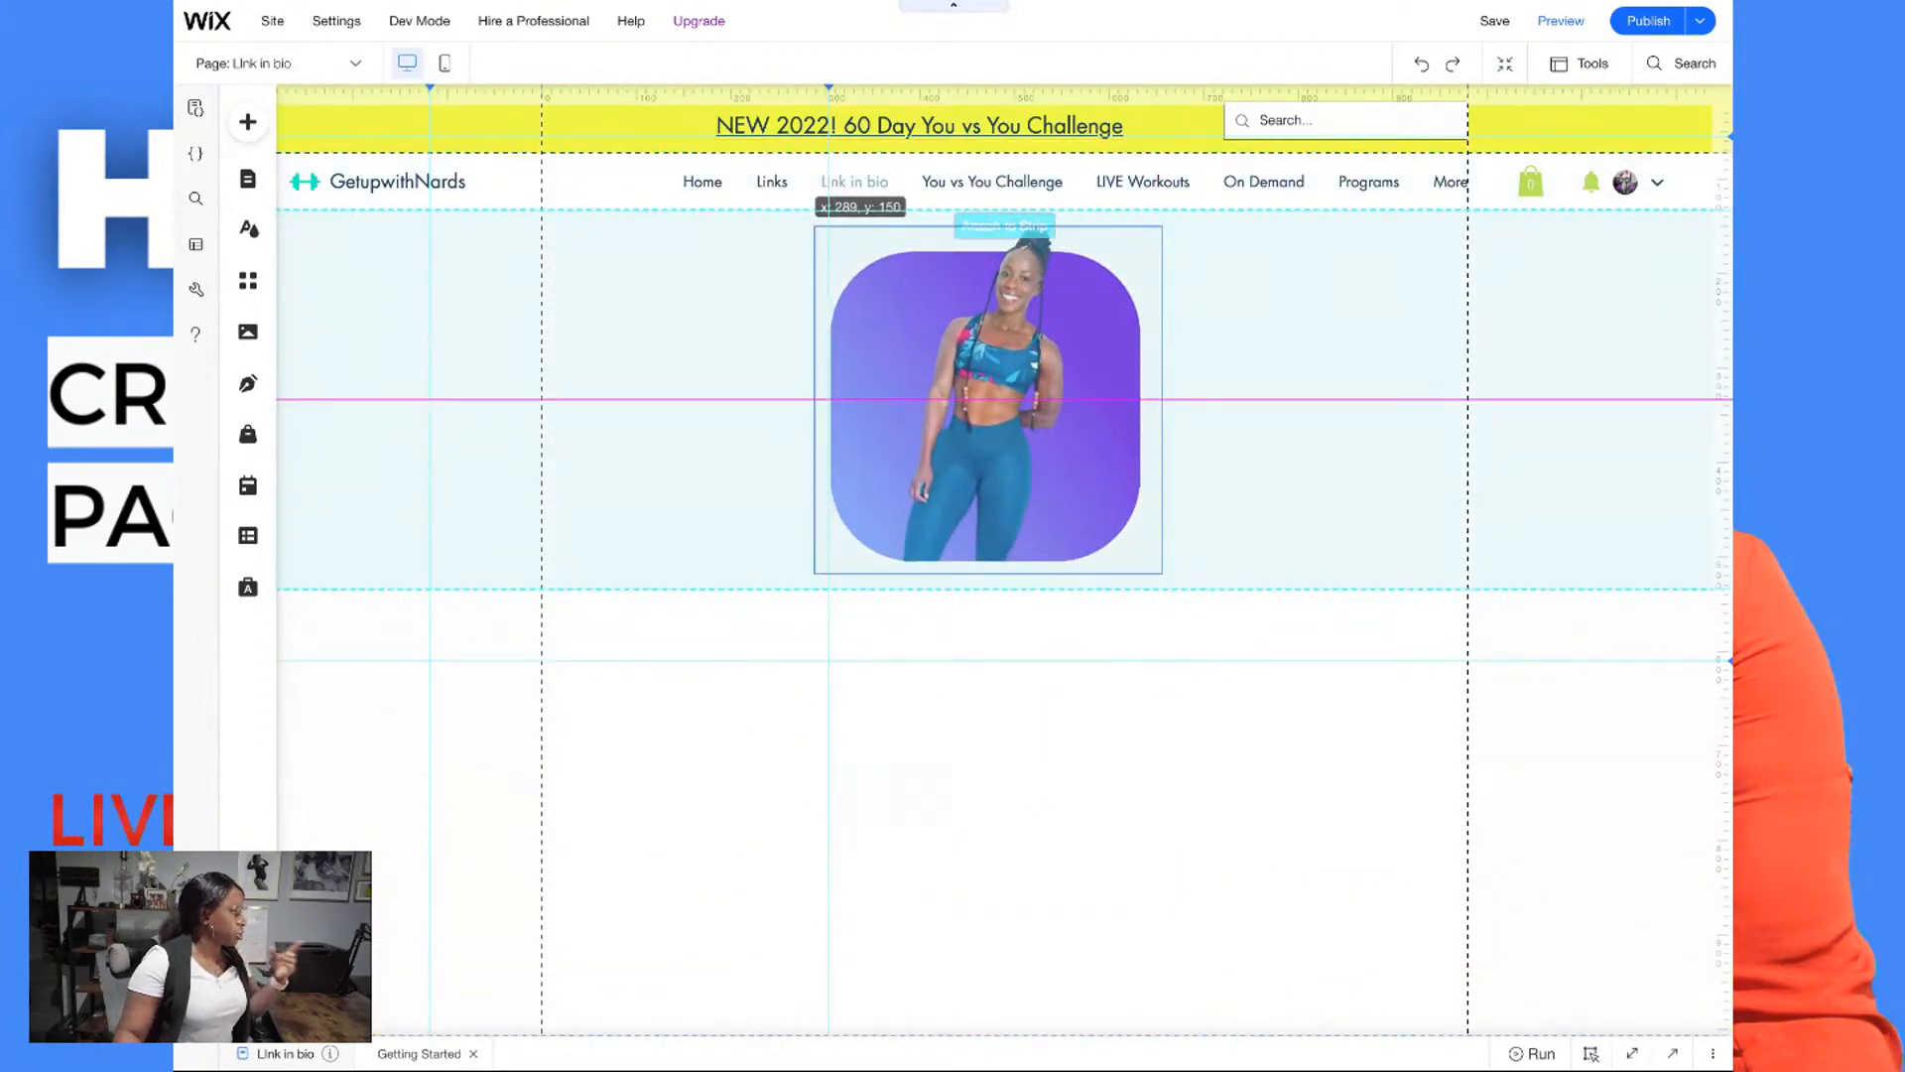
{"action": "left_click_drag", "start_coordinate": [1018, 376], "coordinate": [1017, 376]}
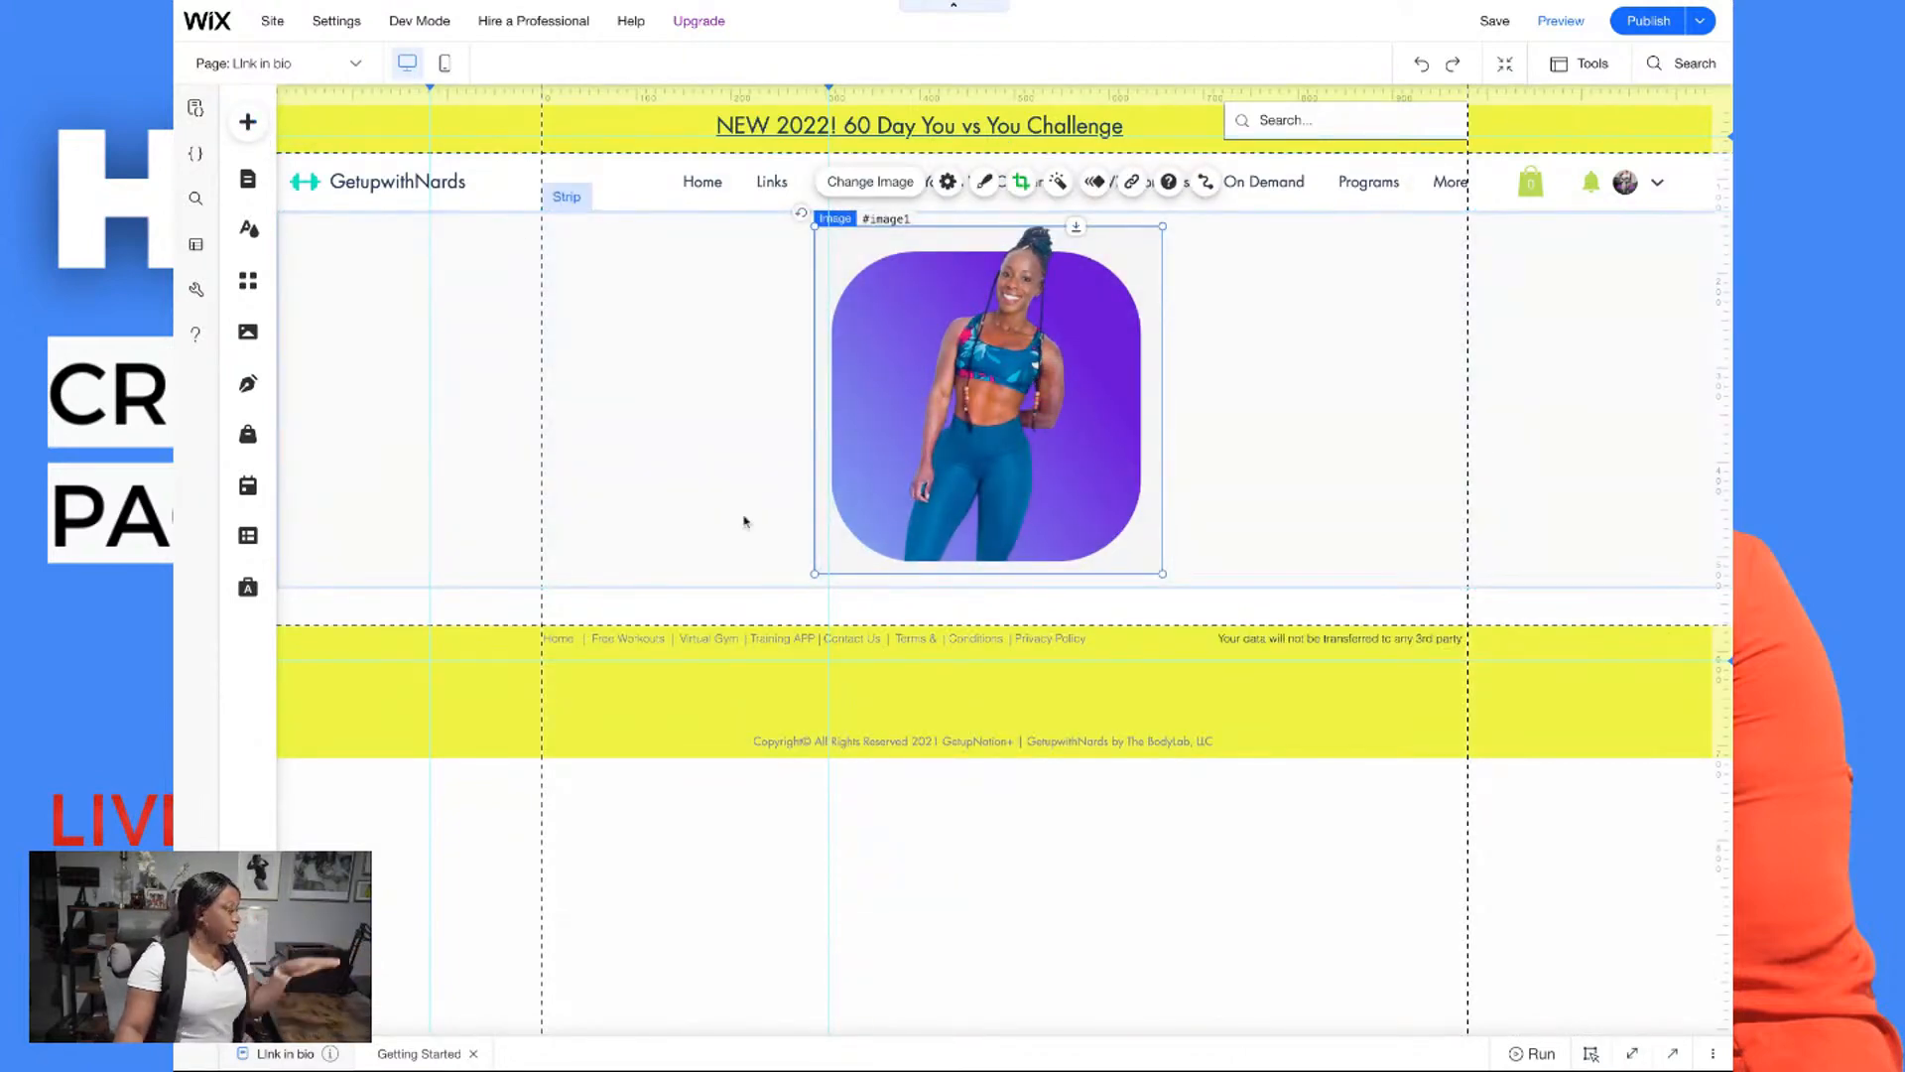
Add the black themed button to the page and place it at the lower edge of the portrait image
{"action": "left_click", "coordinate": [248, 123]}
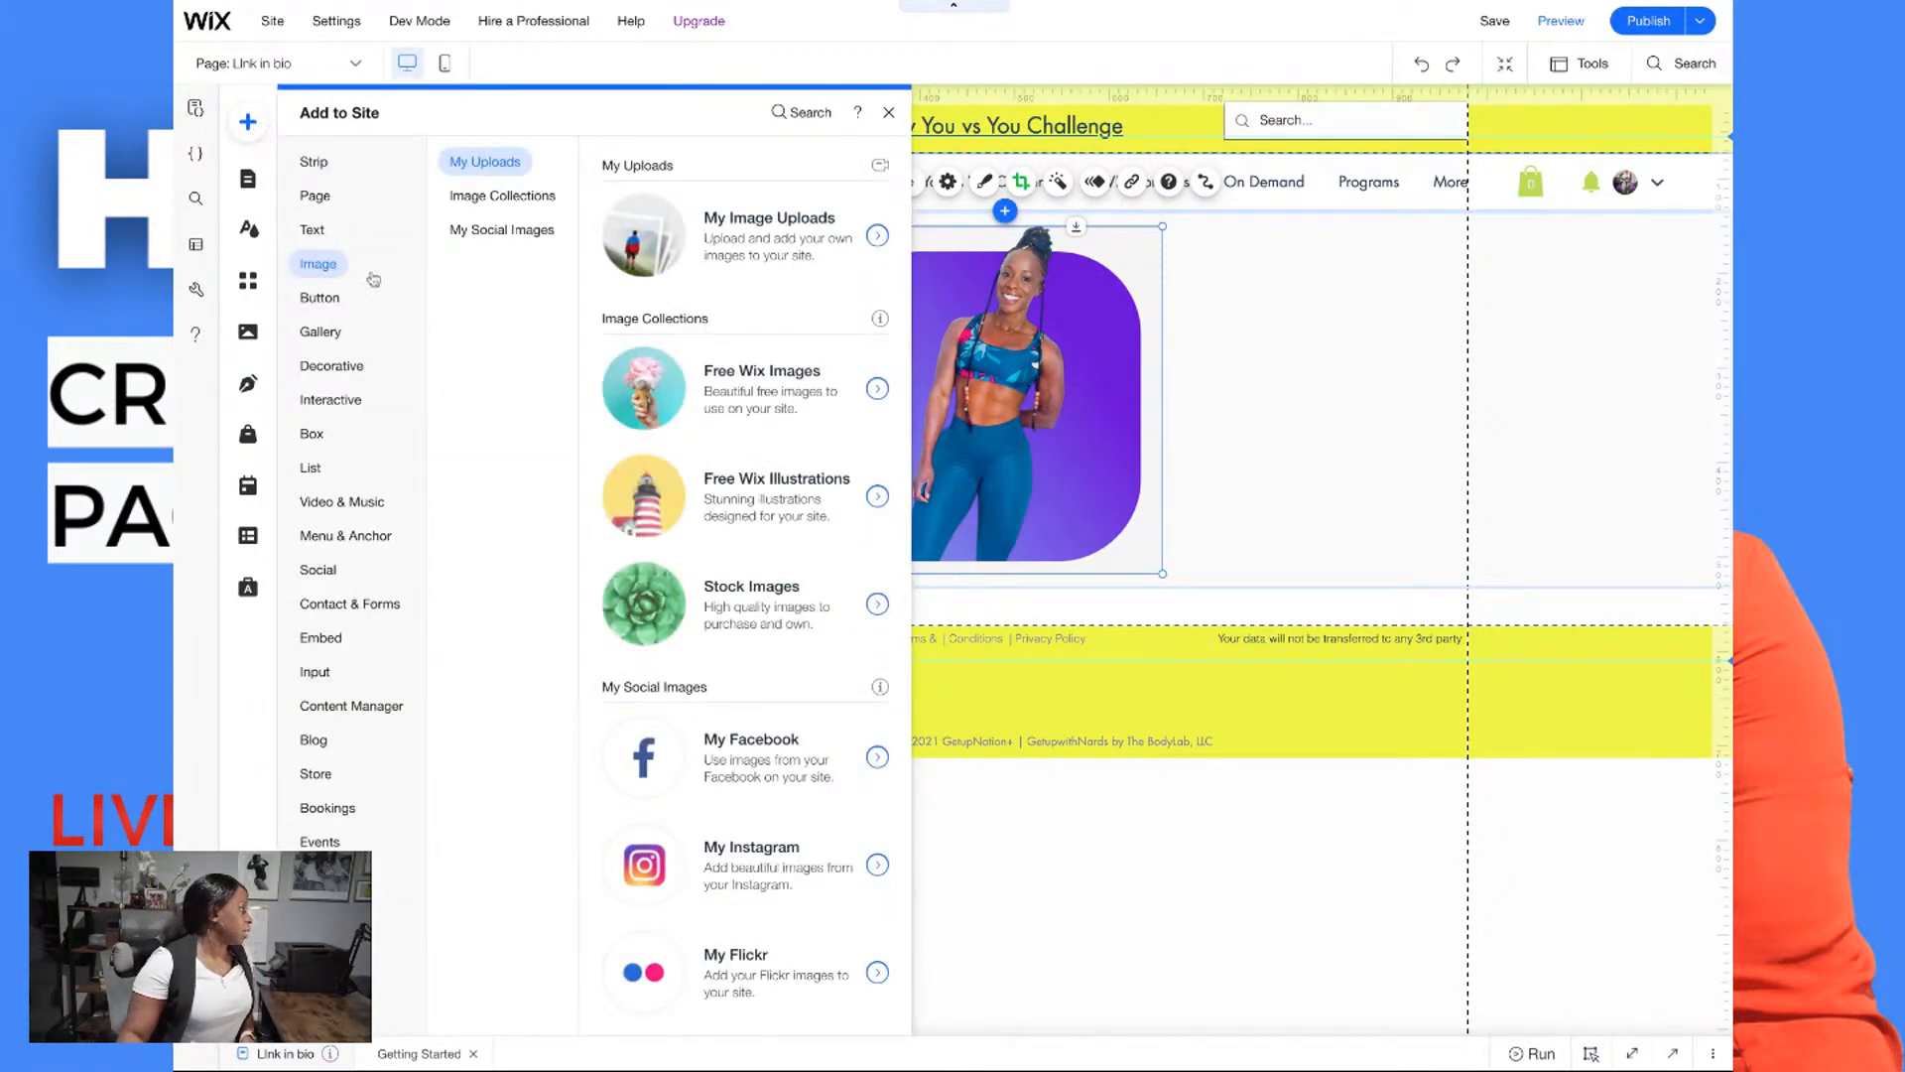
{"action": "left_click", "coordinate": [320, 301]}
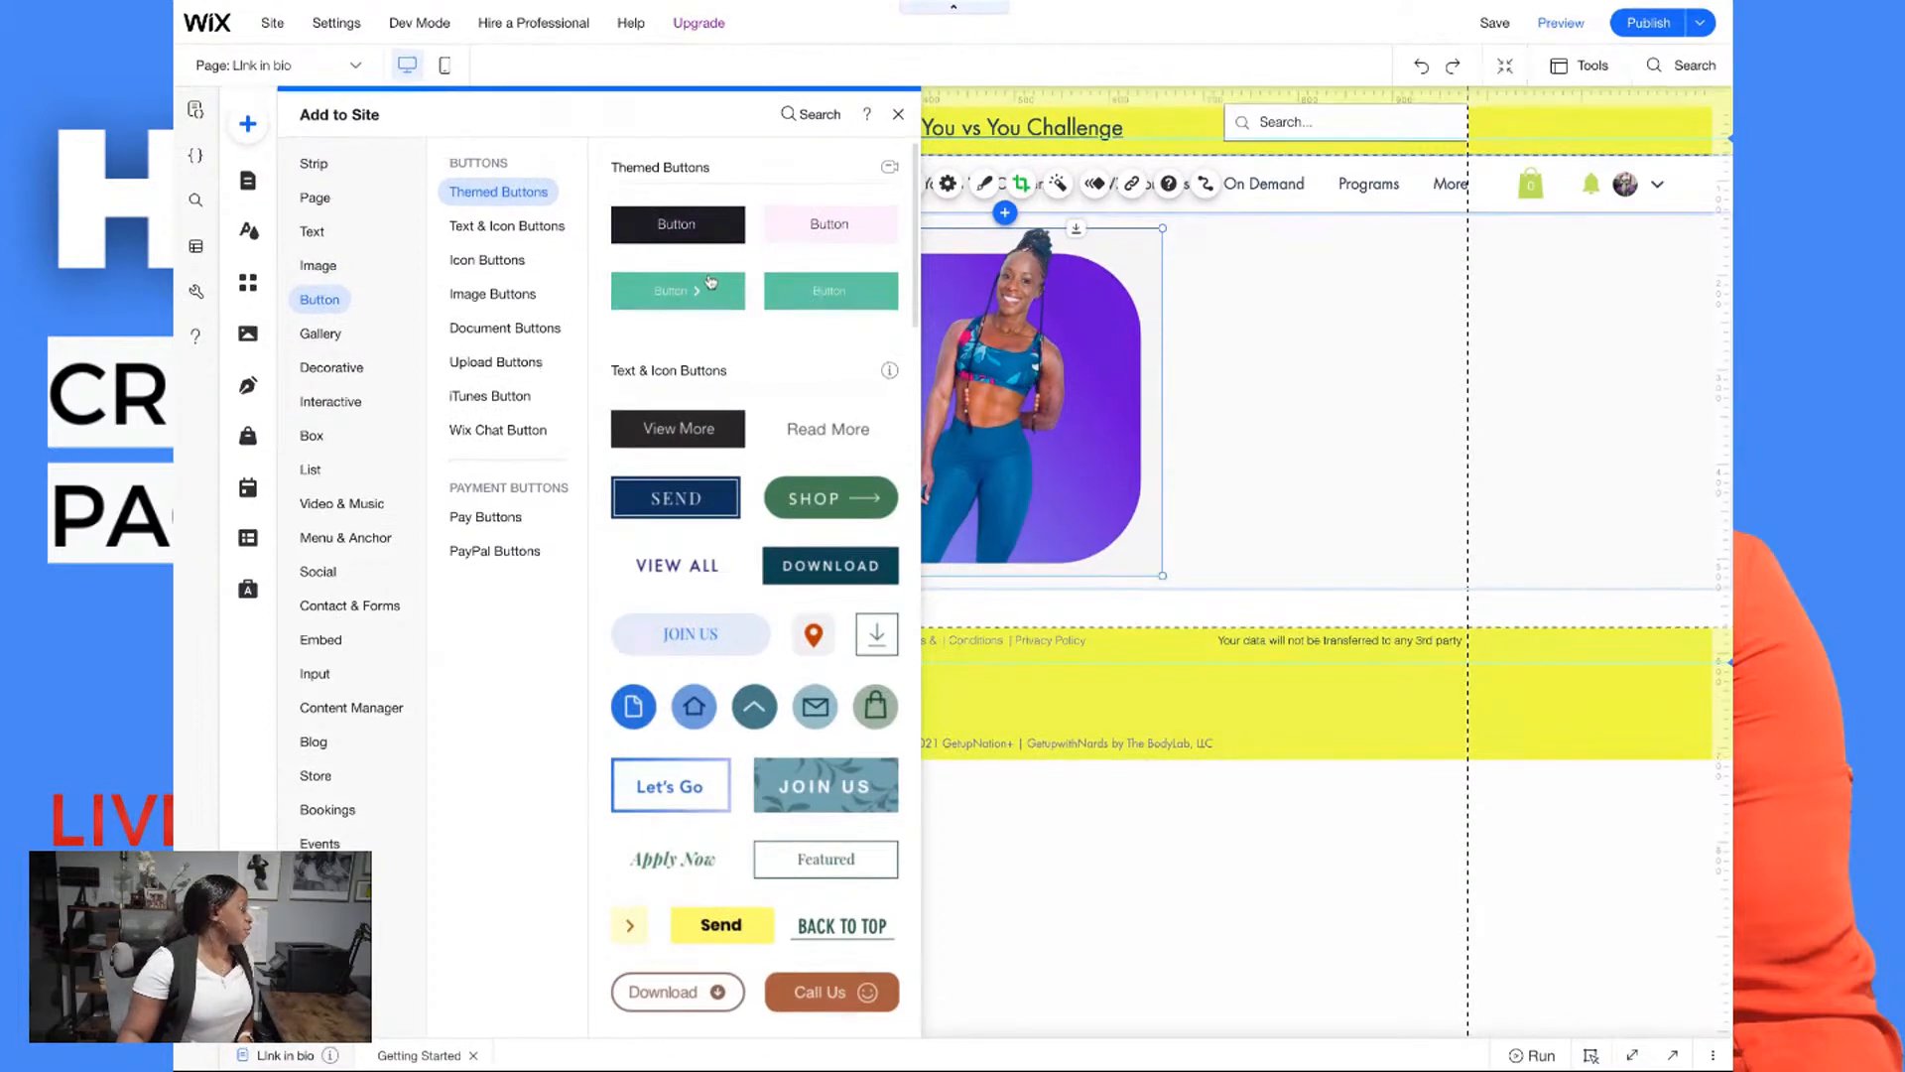
{"action": "scroll", "coordinate": [728, 354], "scroll_direction": "down", "scroll_amount": 7}
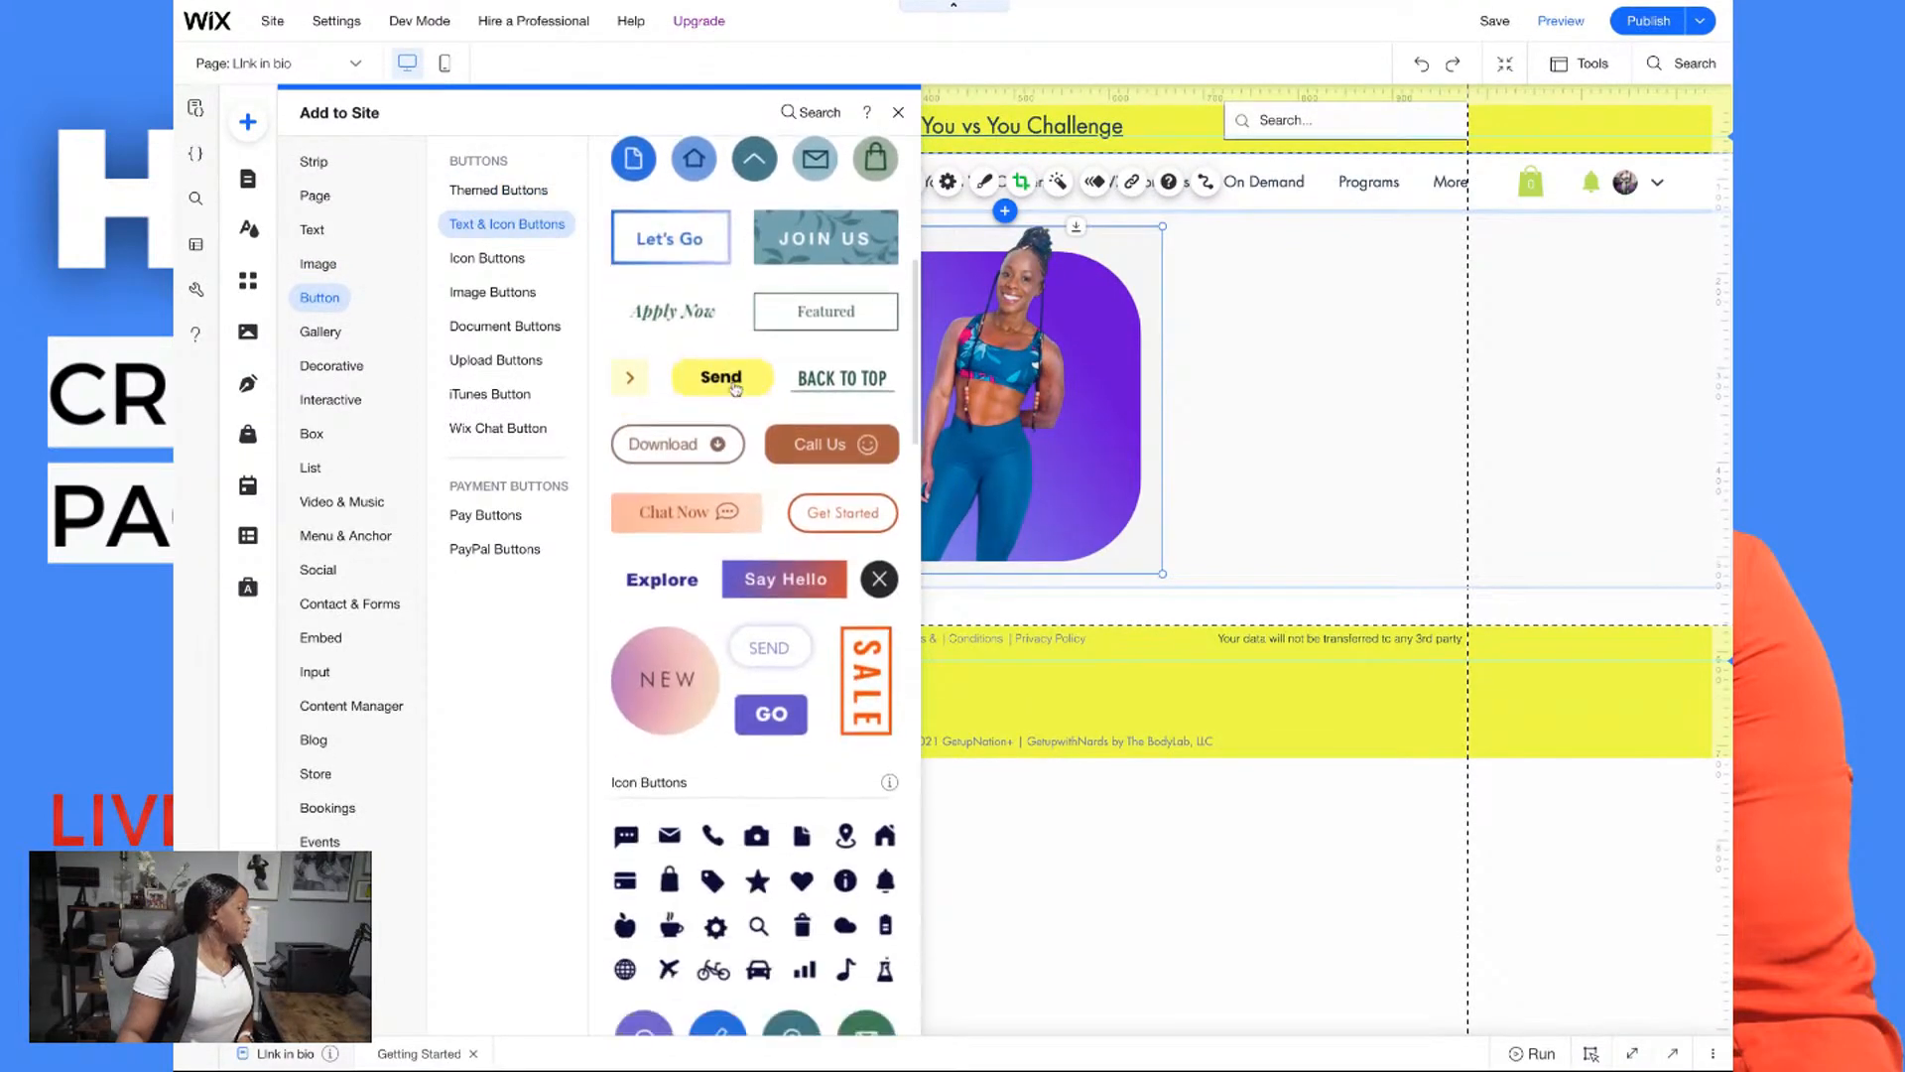
{"action": "scroll", "coordinate": [735, 388], "scroll_direction": "down", "scroll_amount": 15}
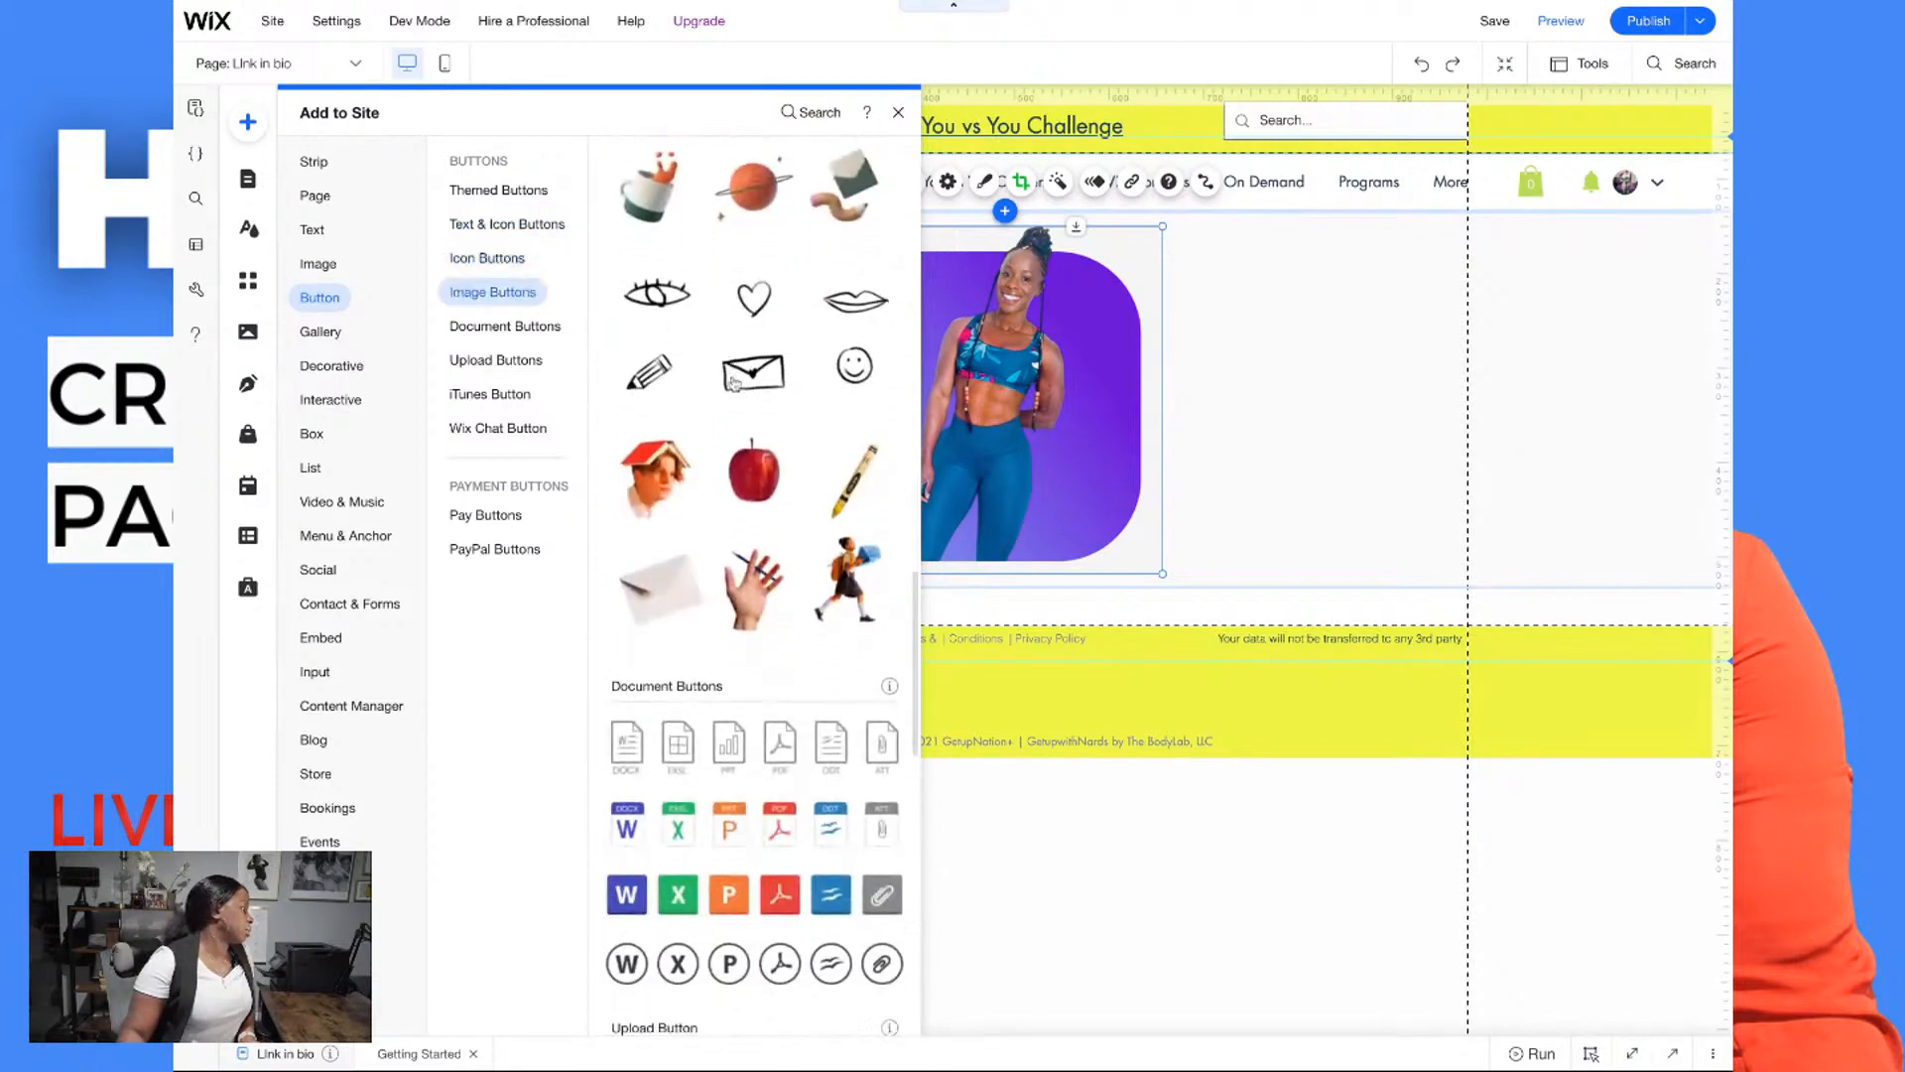
{"action": "scroll", "coordinate": [729, 375], "scroll_direction": "up", "scroll_amount": 20}
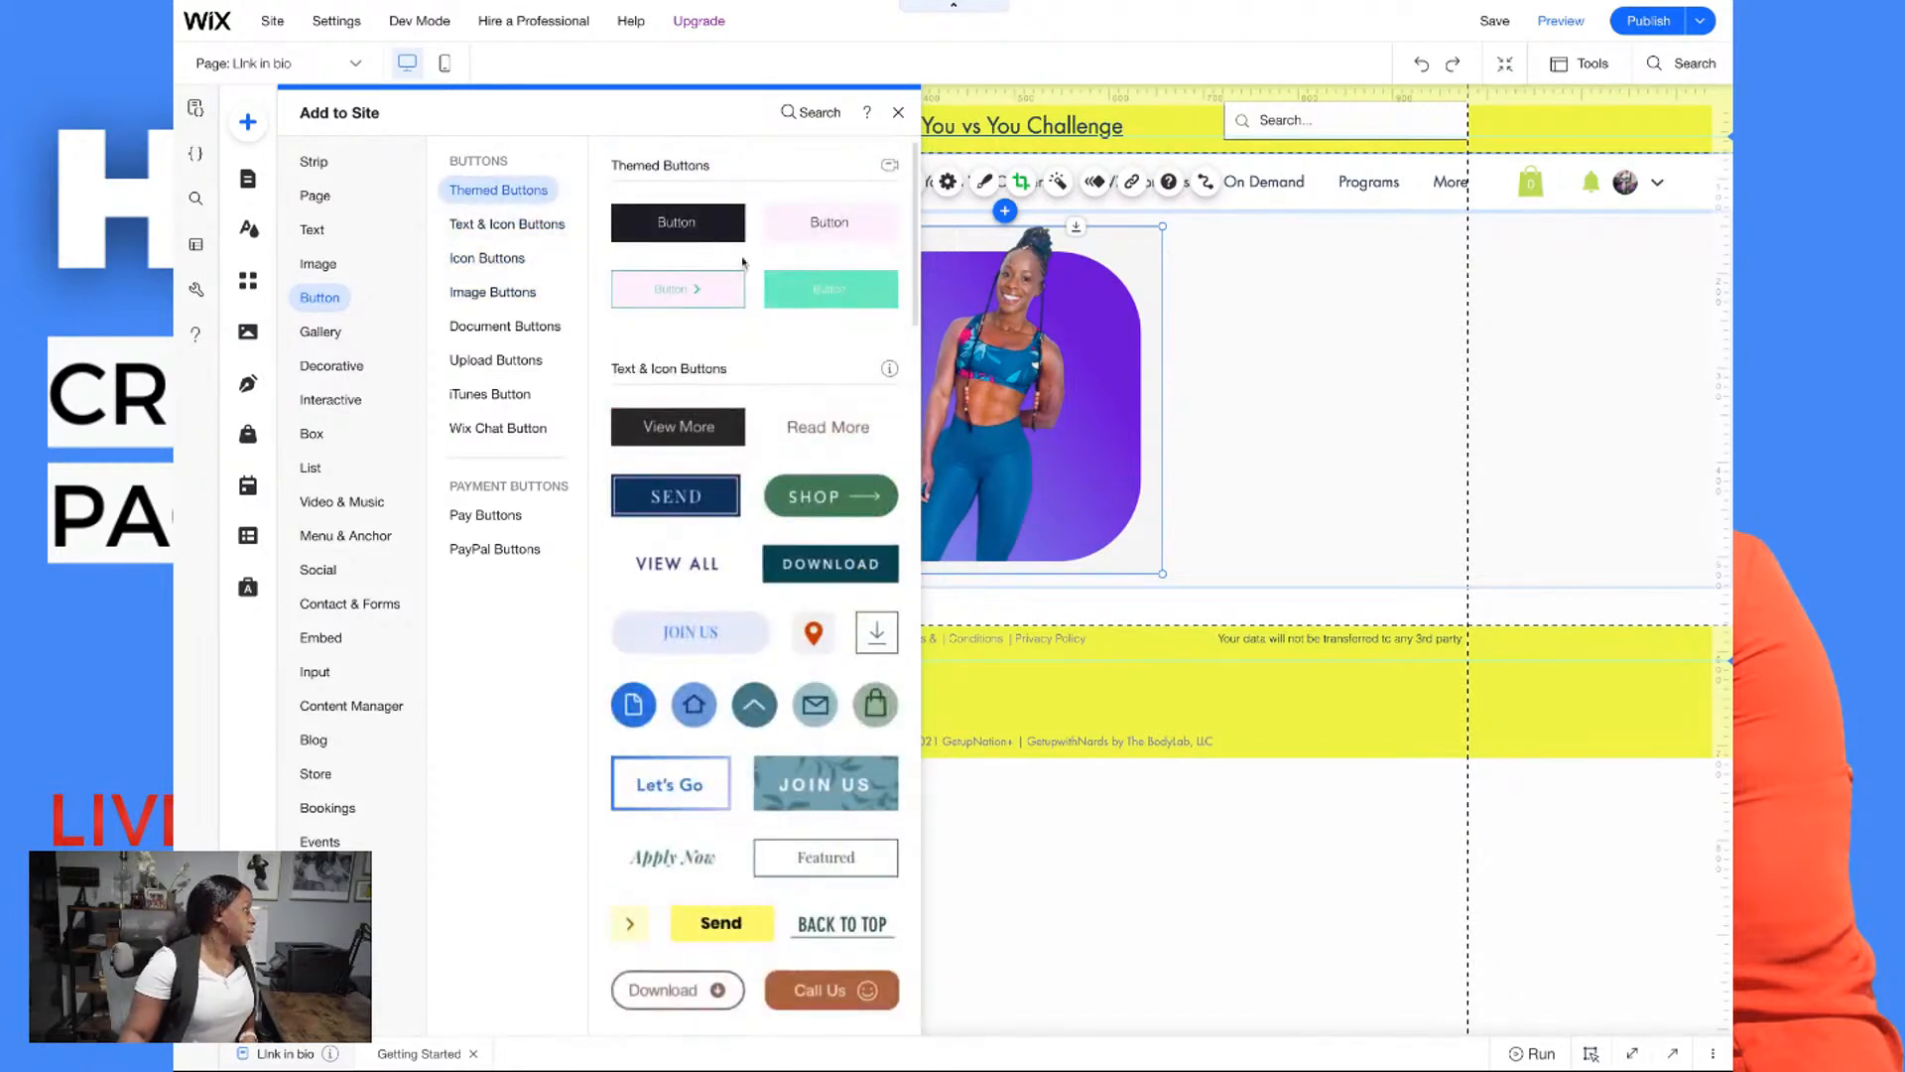
{"action": "left_click", "coordinate": [704, 235]}
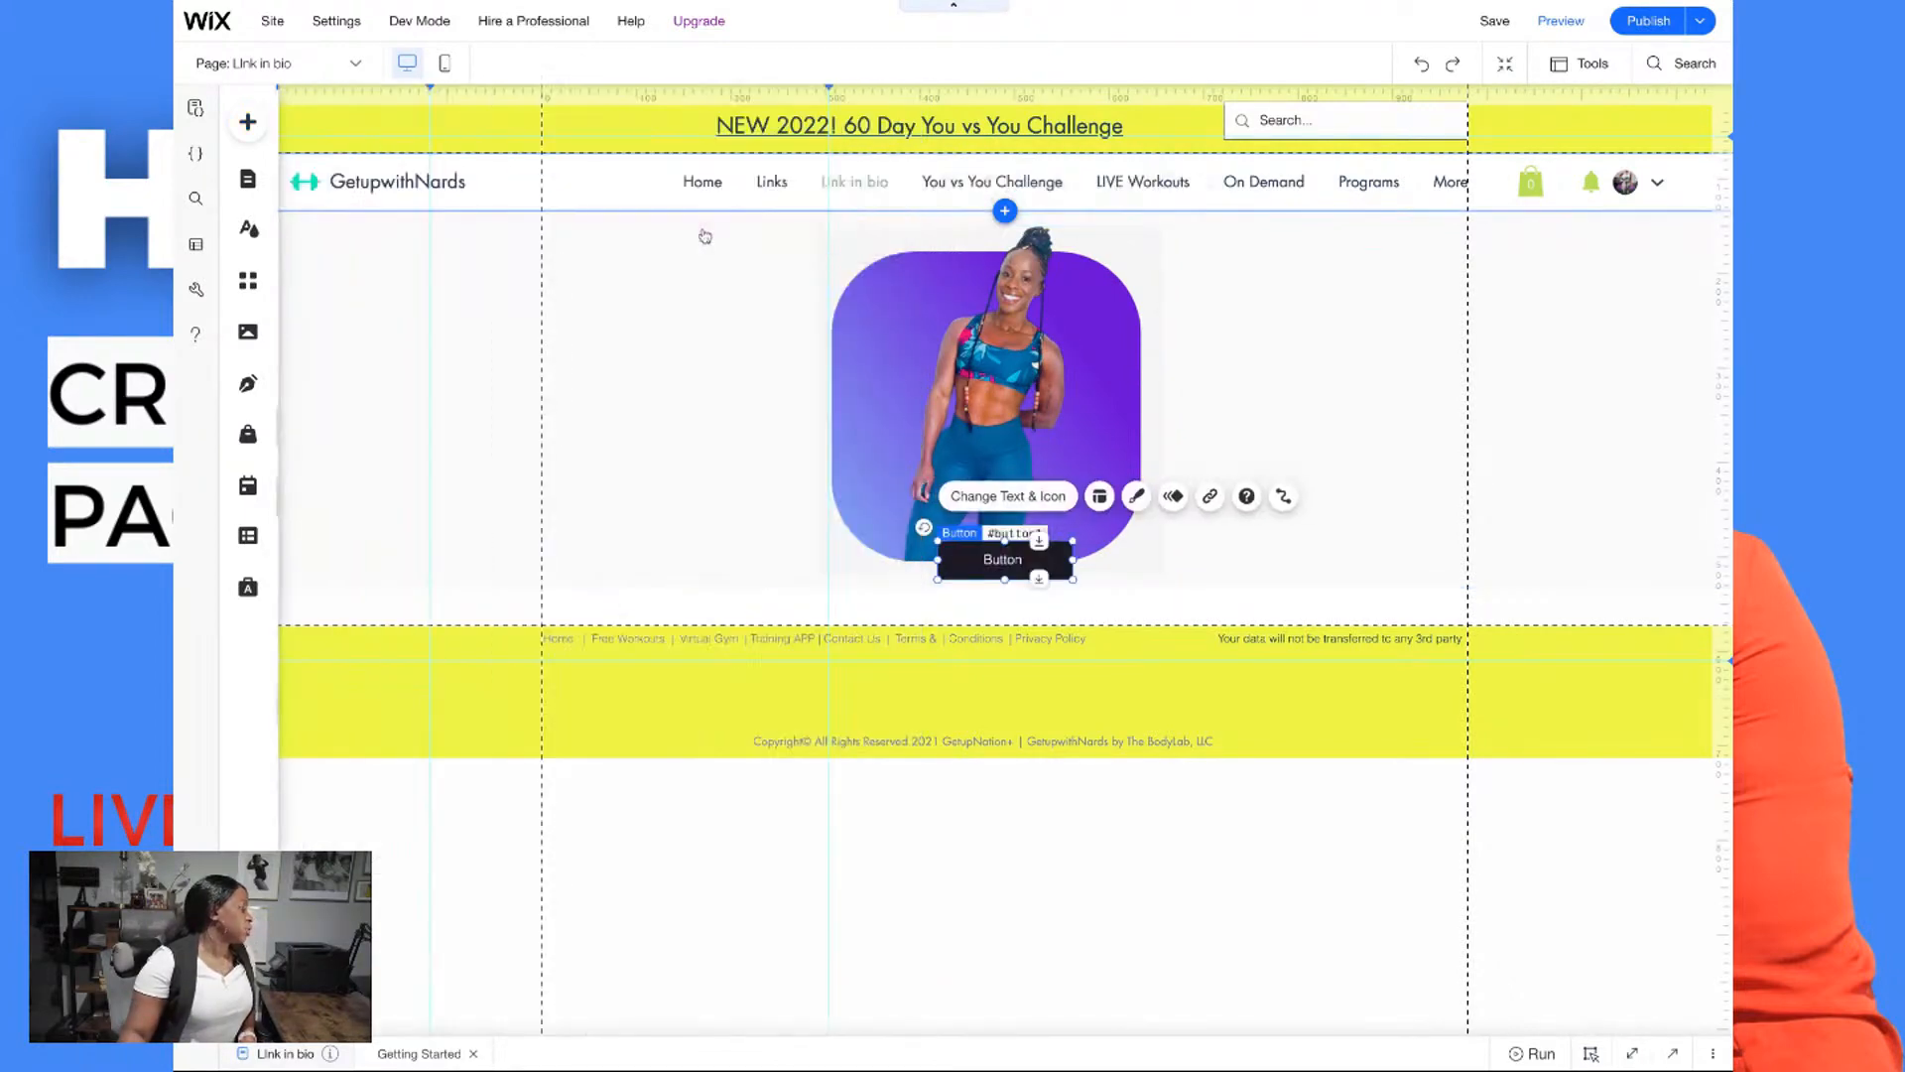
{"action": "left_click_drag", "start_coordinate": [1002, 560], "coordinate": [987, 580]}
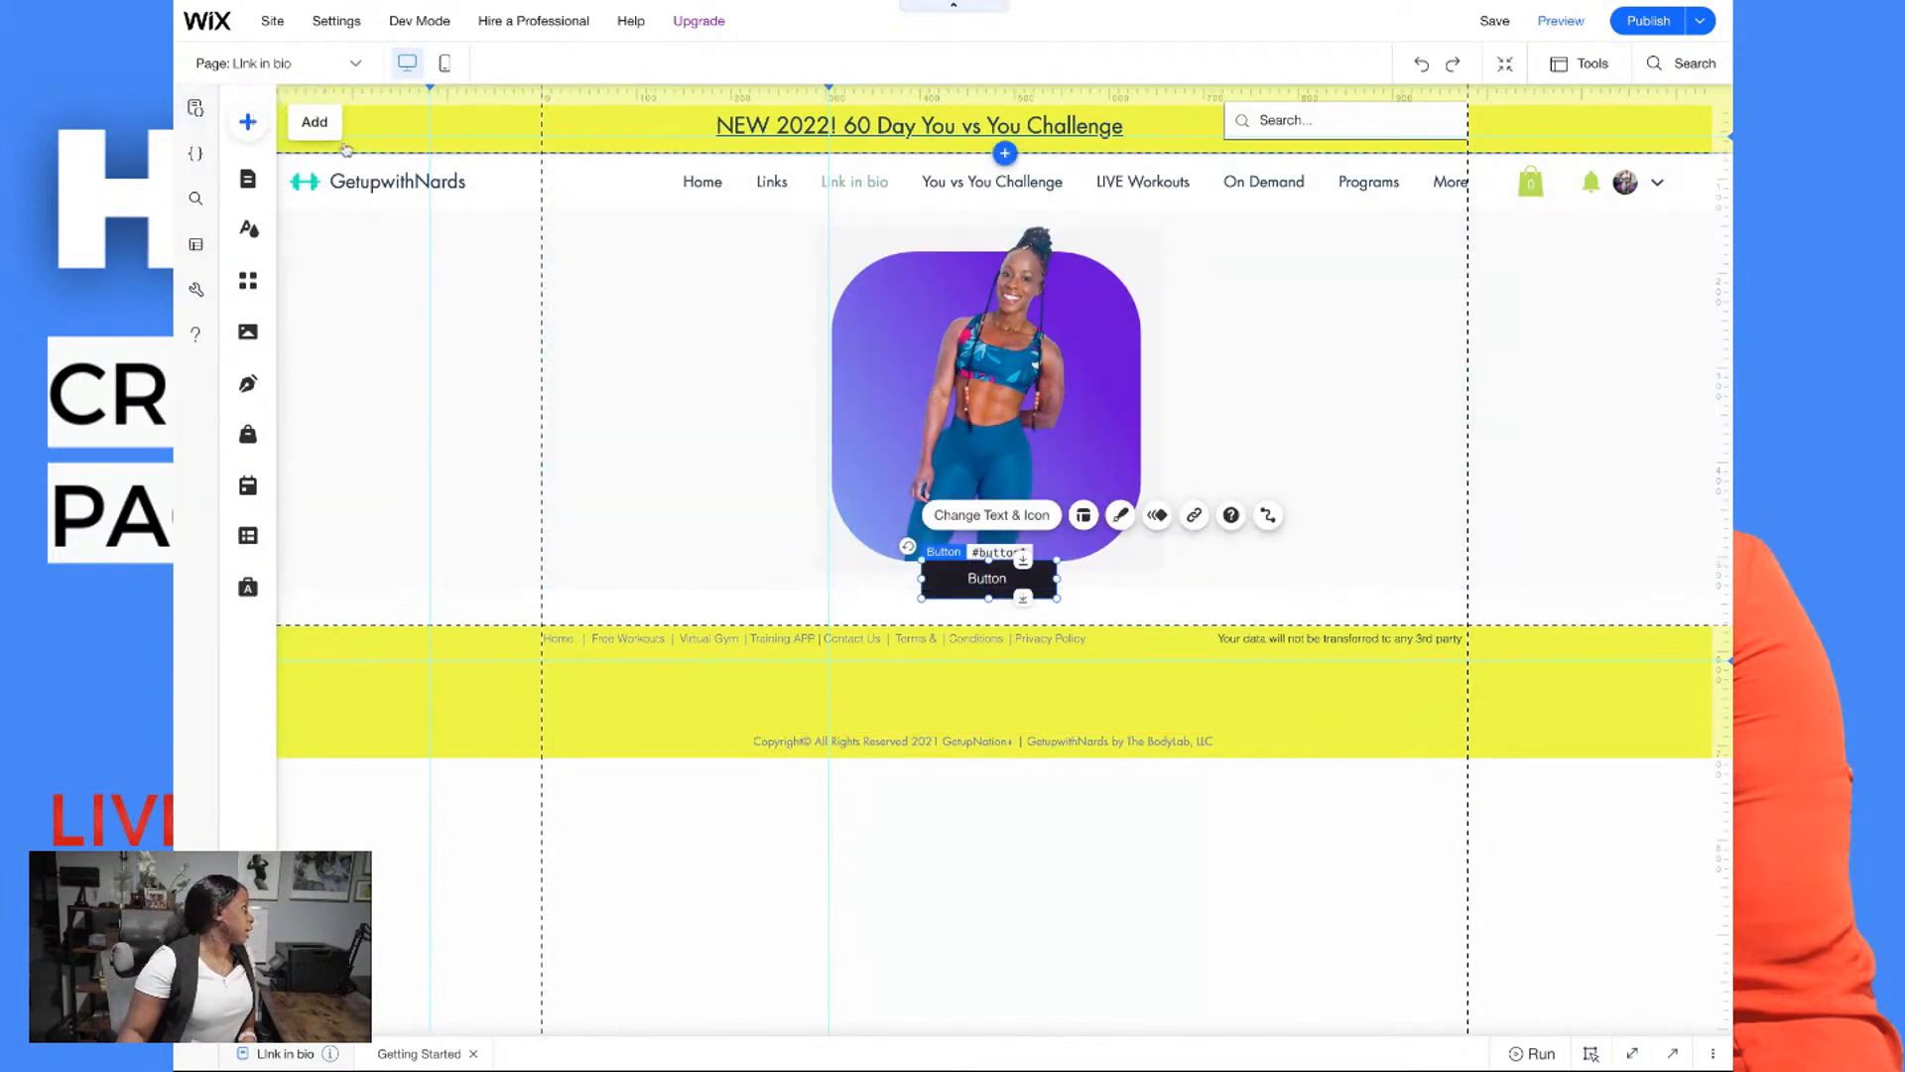
Add a blank white classic strip below the image strip and move the black button onto it
{"action": "left_click", "coordinate": [248, 121]}
{"action": "left_click", "coordinate": [331, 167]}
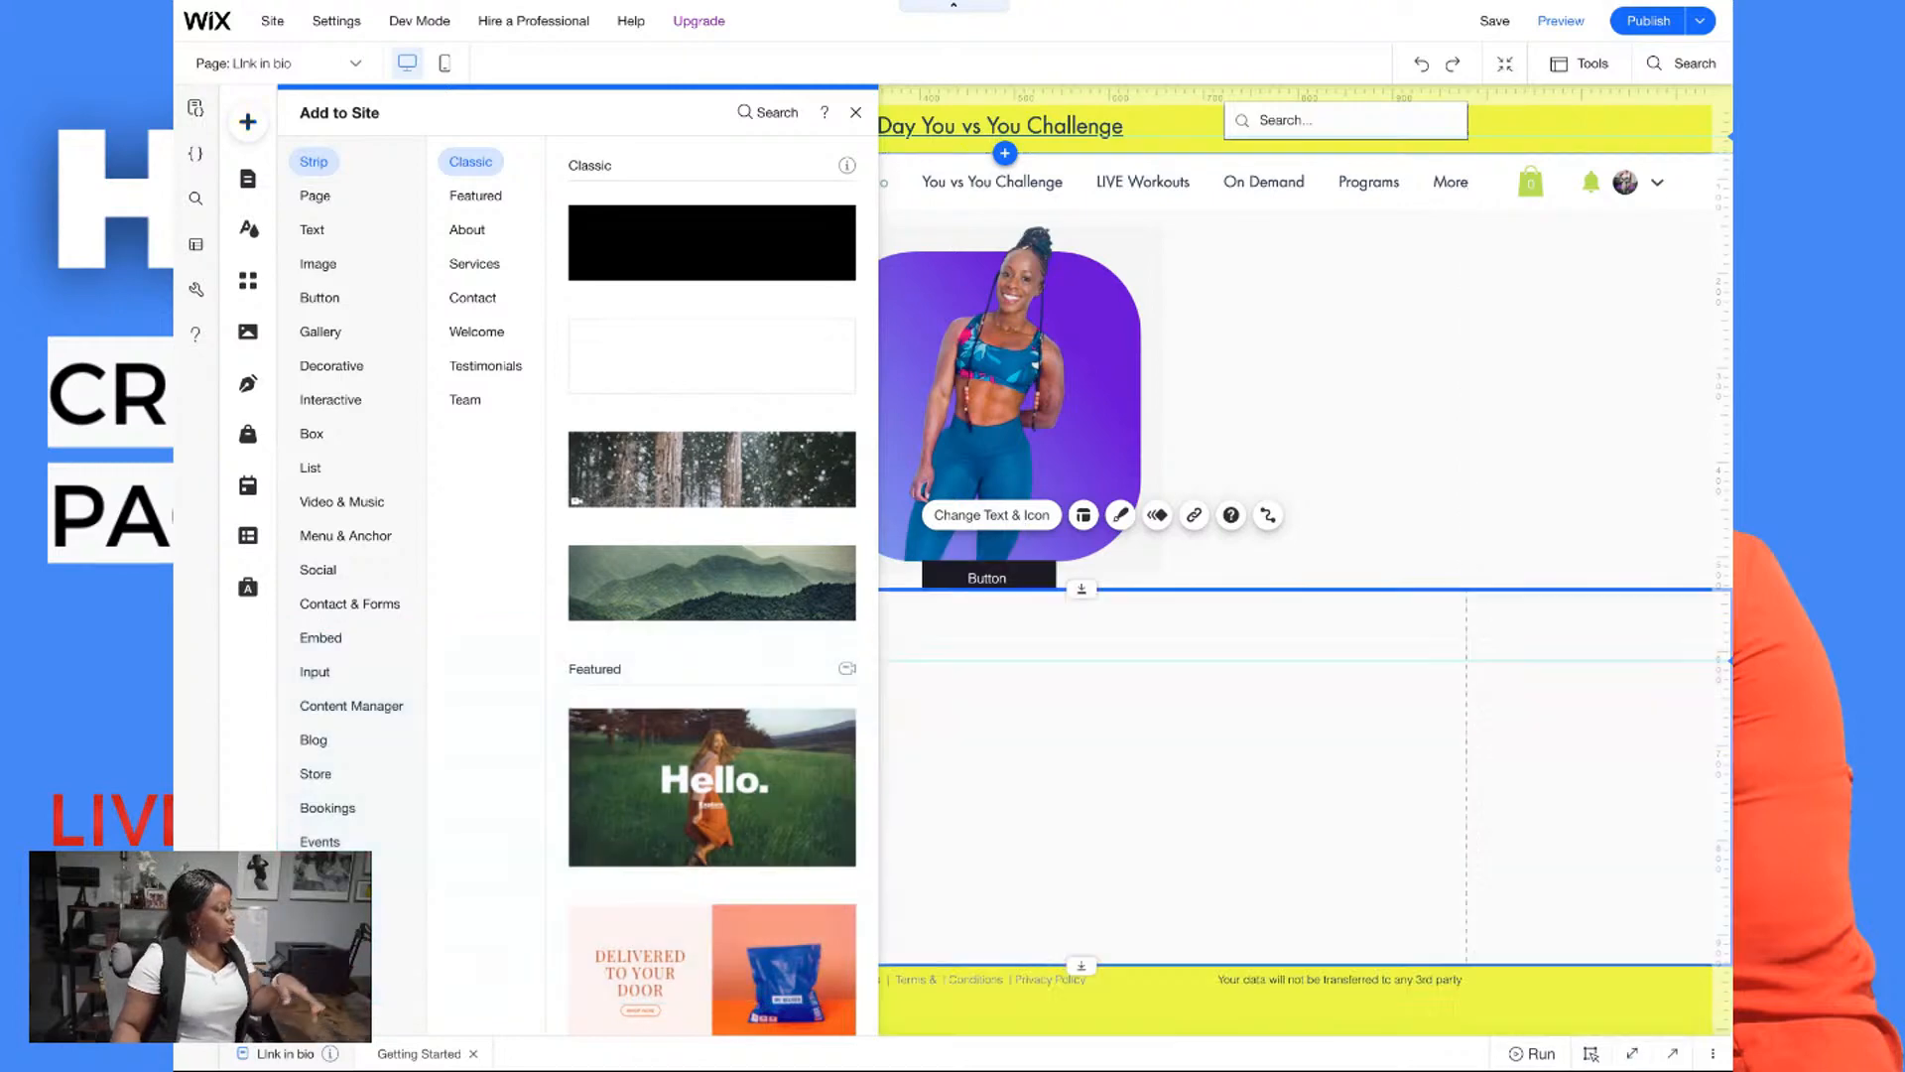
{"action": "left_click_drag", "start_coordinate": [943, 578], "coordinate": [946, 561]}
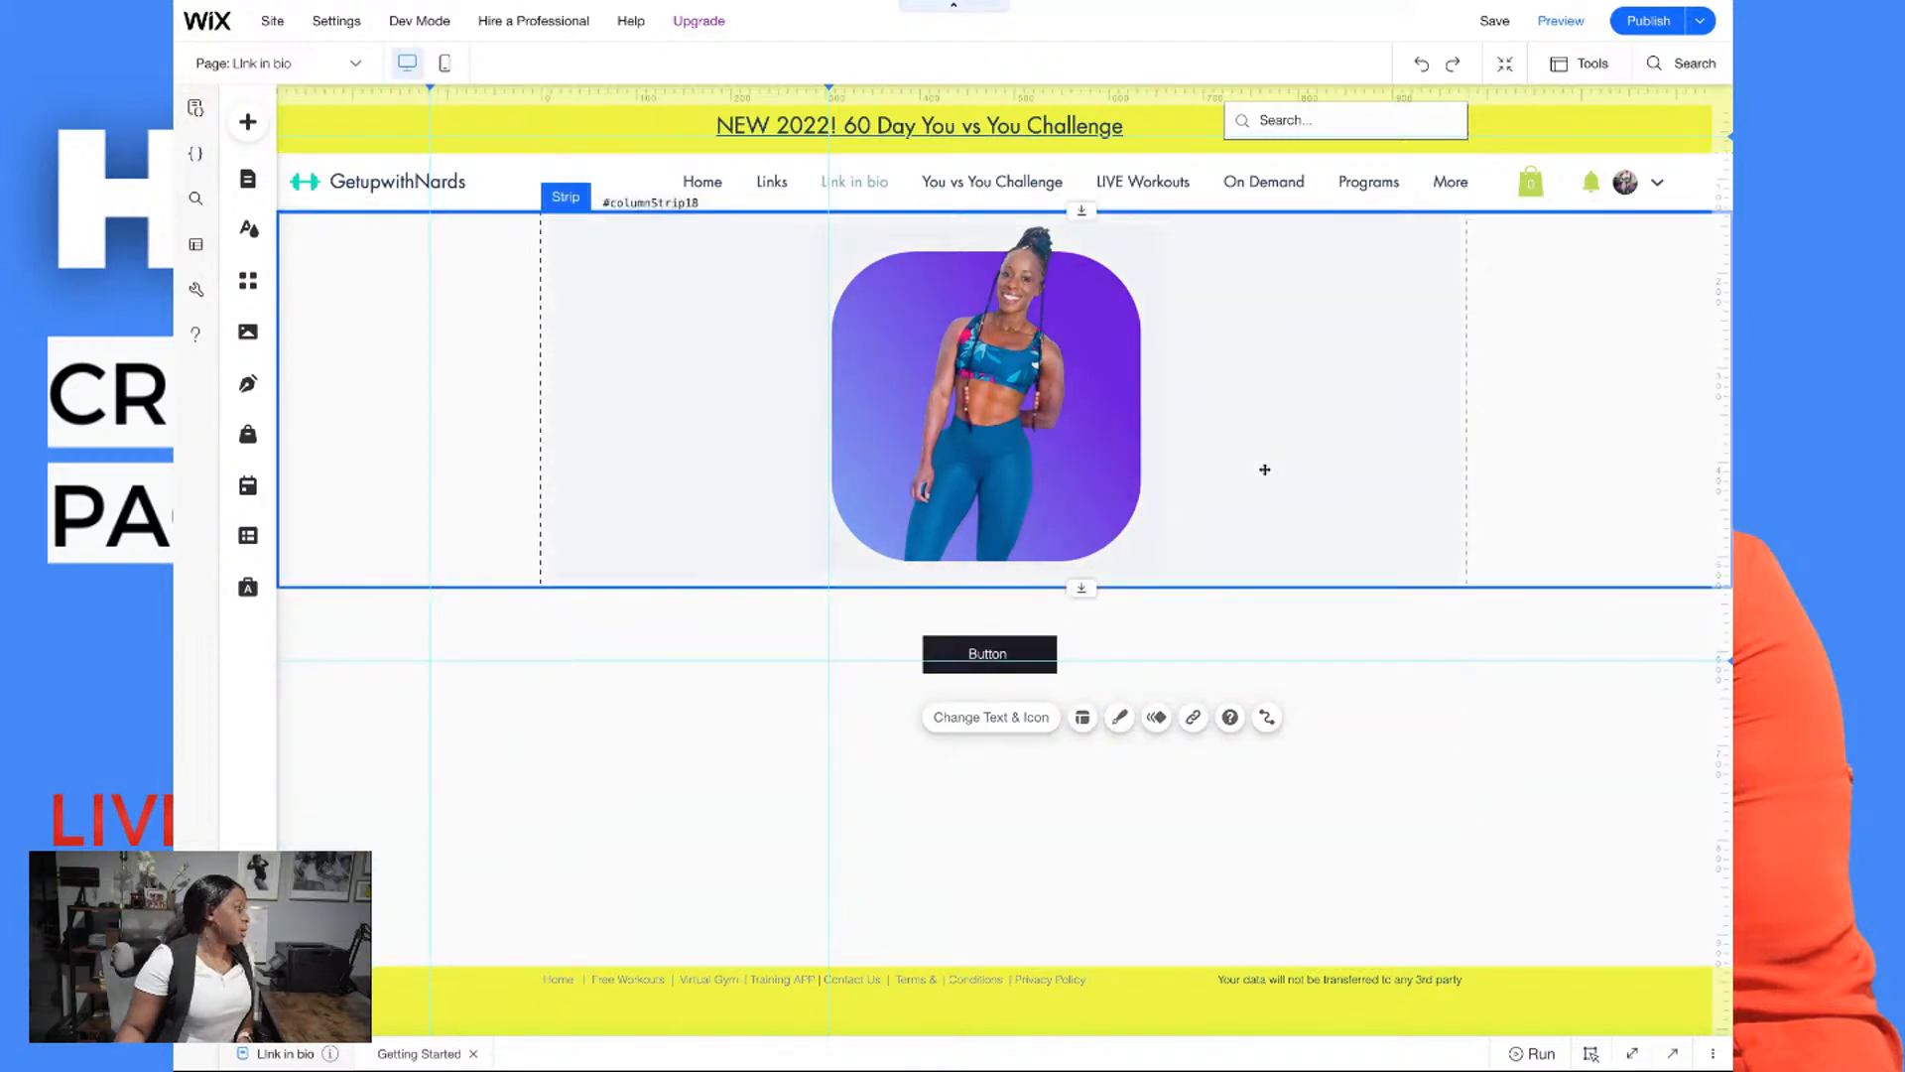
Trim the image strip's height slightly so it fits closely around the portrait
{"action": "left_click", "coordinate": [1091, 439]}
{"action": "left_click_drag", "start_coordinate": [1081, 586], "coordinate": [1081, 573]}
{"action": "left_click_drag", "start_coordinate": [1085, 211], "coordinate": [1084, 213]}
Extend the lower strip downward and move the black button up near the strip's upper edge
{"action": "left_click", "coordinate": [1158, 634]}
{"action": "left_click_drag", "start_coordinate": [1082, 953], "coordinate": [1099, 1037]}
{"action": "scroll", "coordinate": [1114, 880], "scroll_direction": "down", "scroll_amount": 2}
{"action": "mouse_move", "coordinate": [1082, 864]}
{"action": "left_mouse_down"}
{"action": "mouse_move", "coordinate": [1082, 1002]}
{"action": "mouse_move", "coordinate": [1080, 902]}
{"action": "left_mouse_up"}
{"action": "left_click_drag", "start_coordinate": [974, 443], "coordinate": [973, 421]}
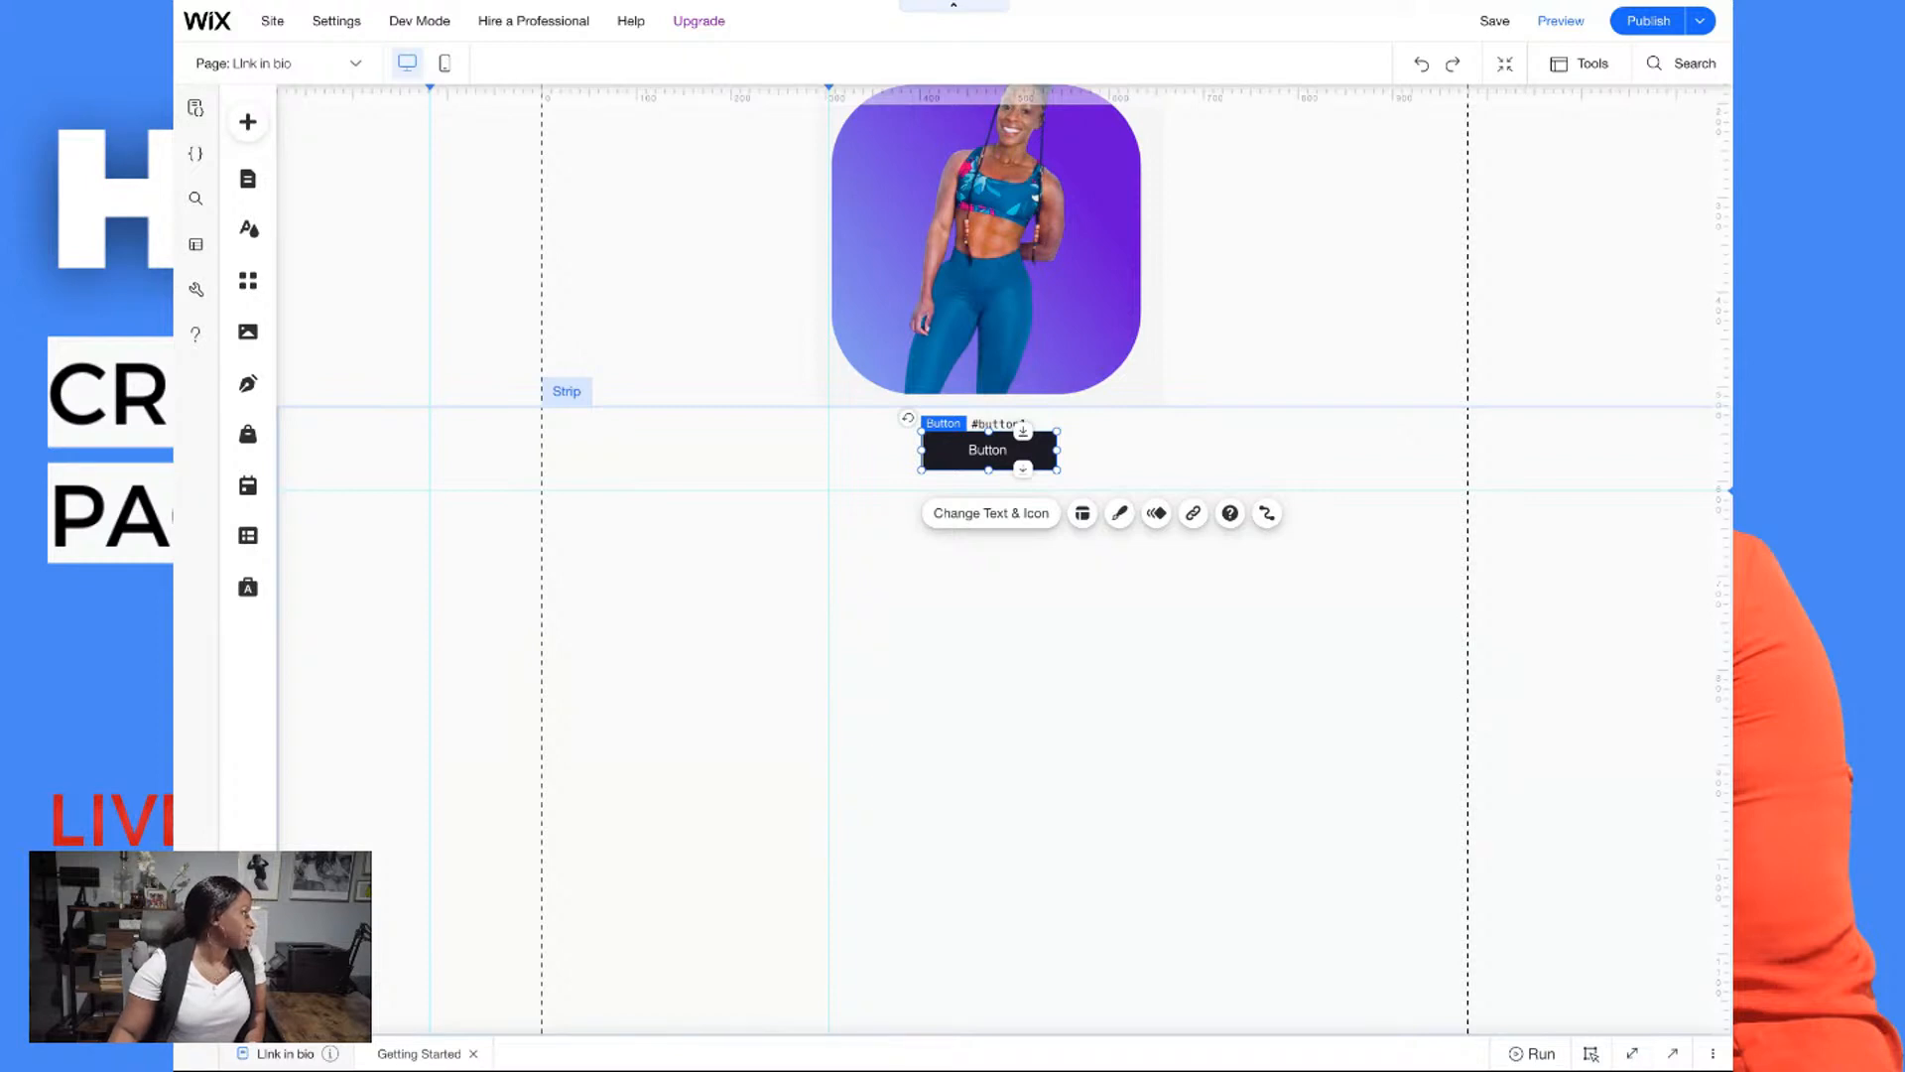
Hide the "Link in bio" page from the site menu
{"action": "scroll", "coordinate": [1331, 480], "scroll_direction": "up", "scroll_amount": 2}
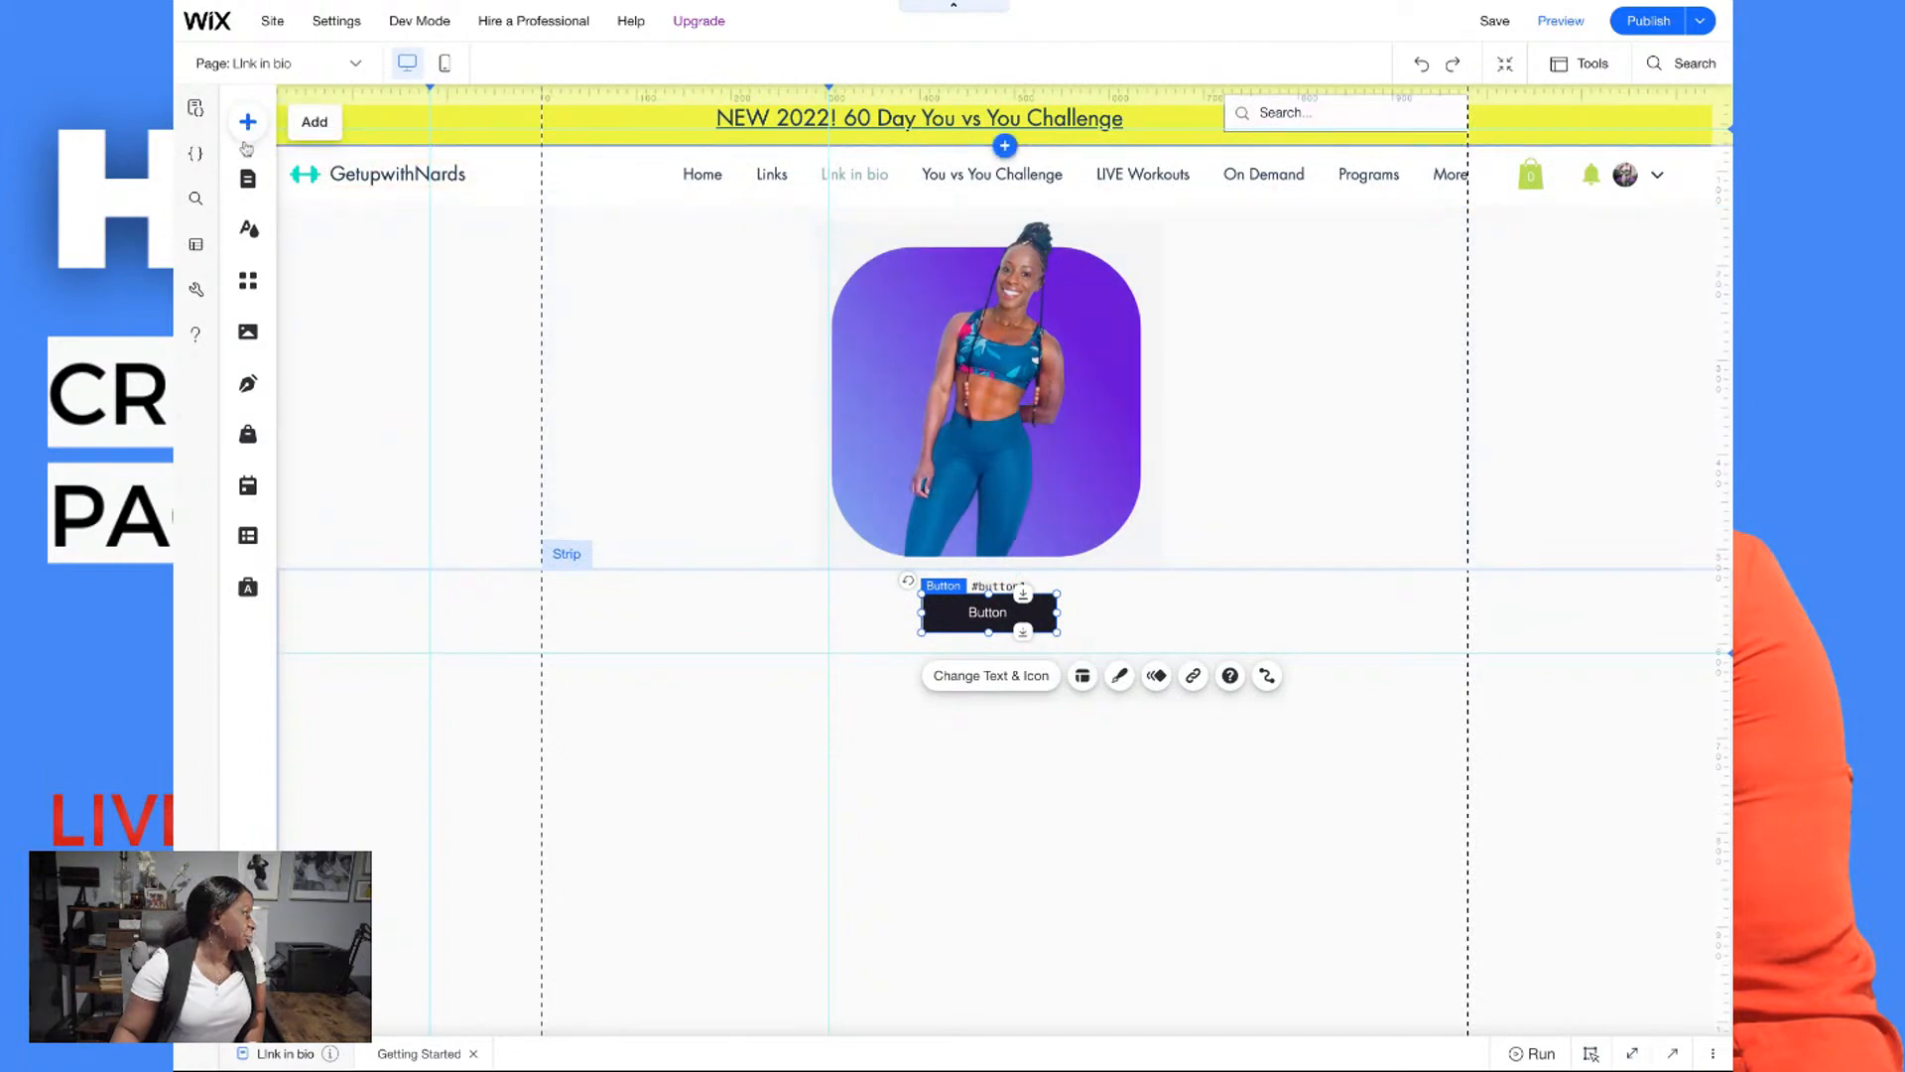
{"action": "left_click", "coordinate": [246, 180]}
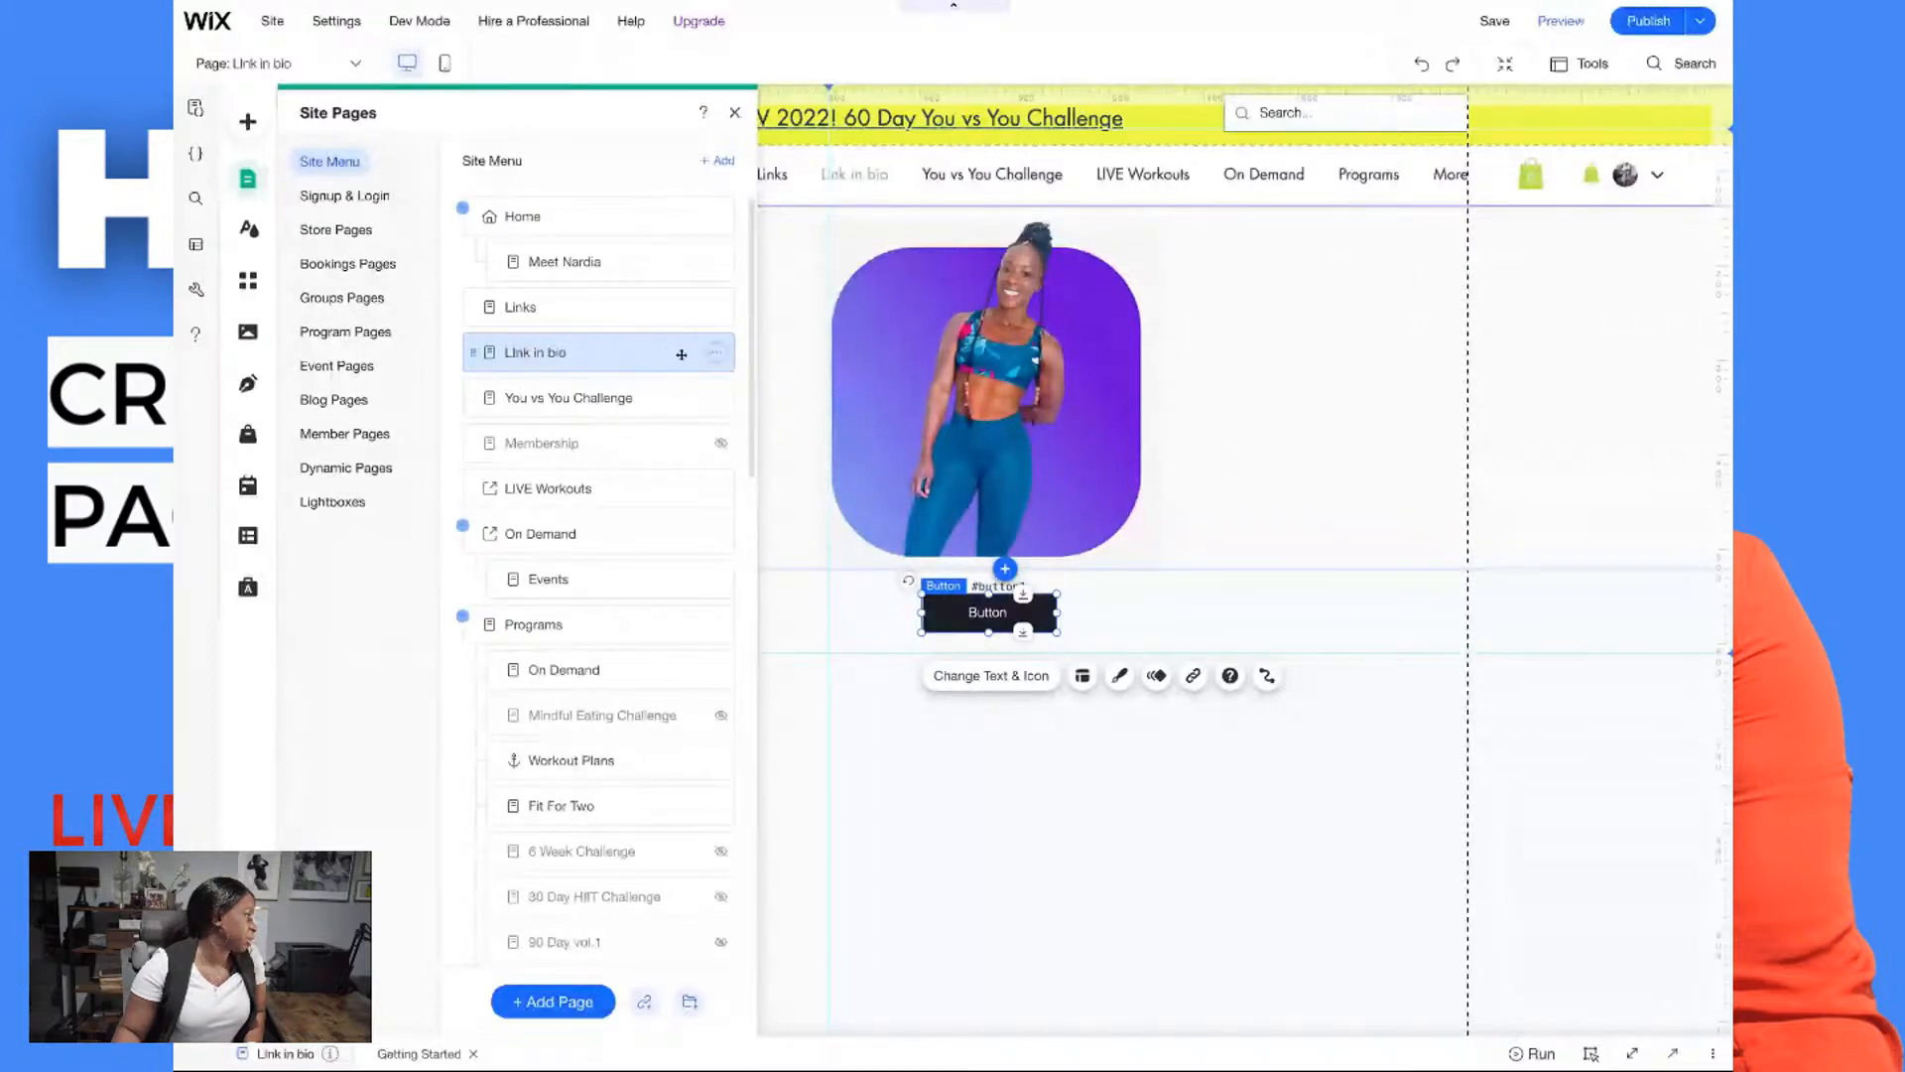
{"action": "left_click", "coordinate": [716, 353]}
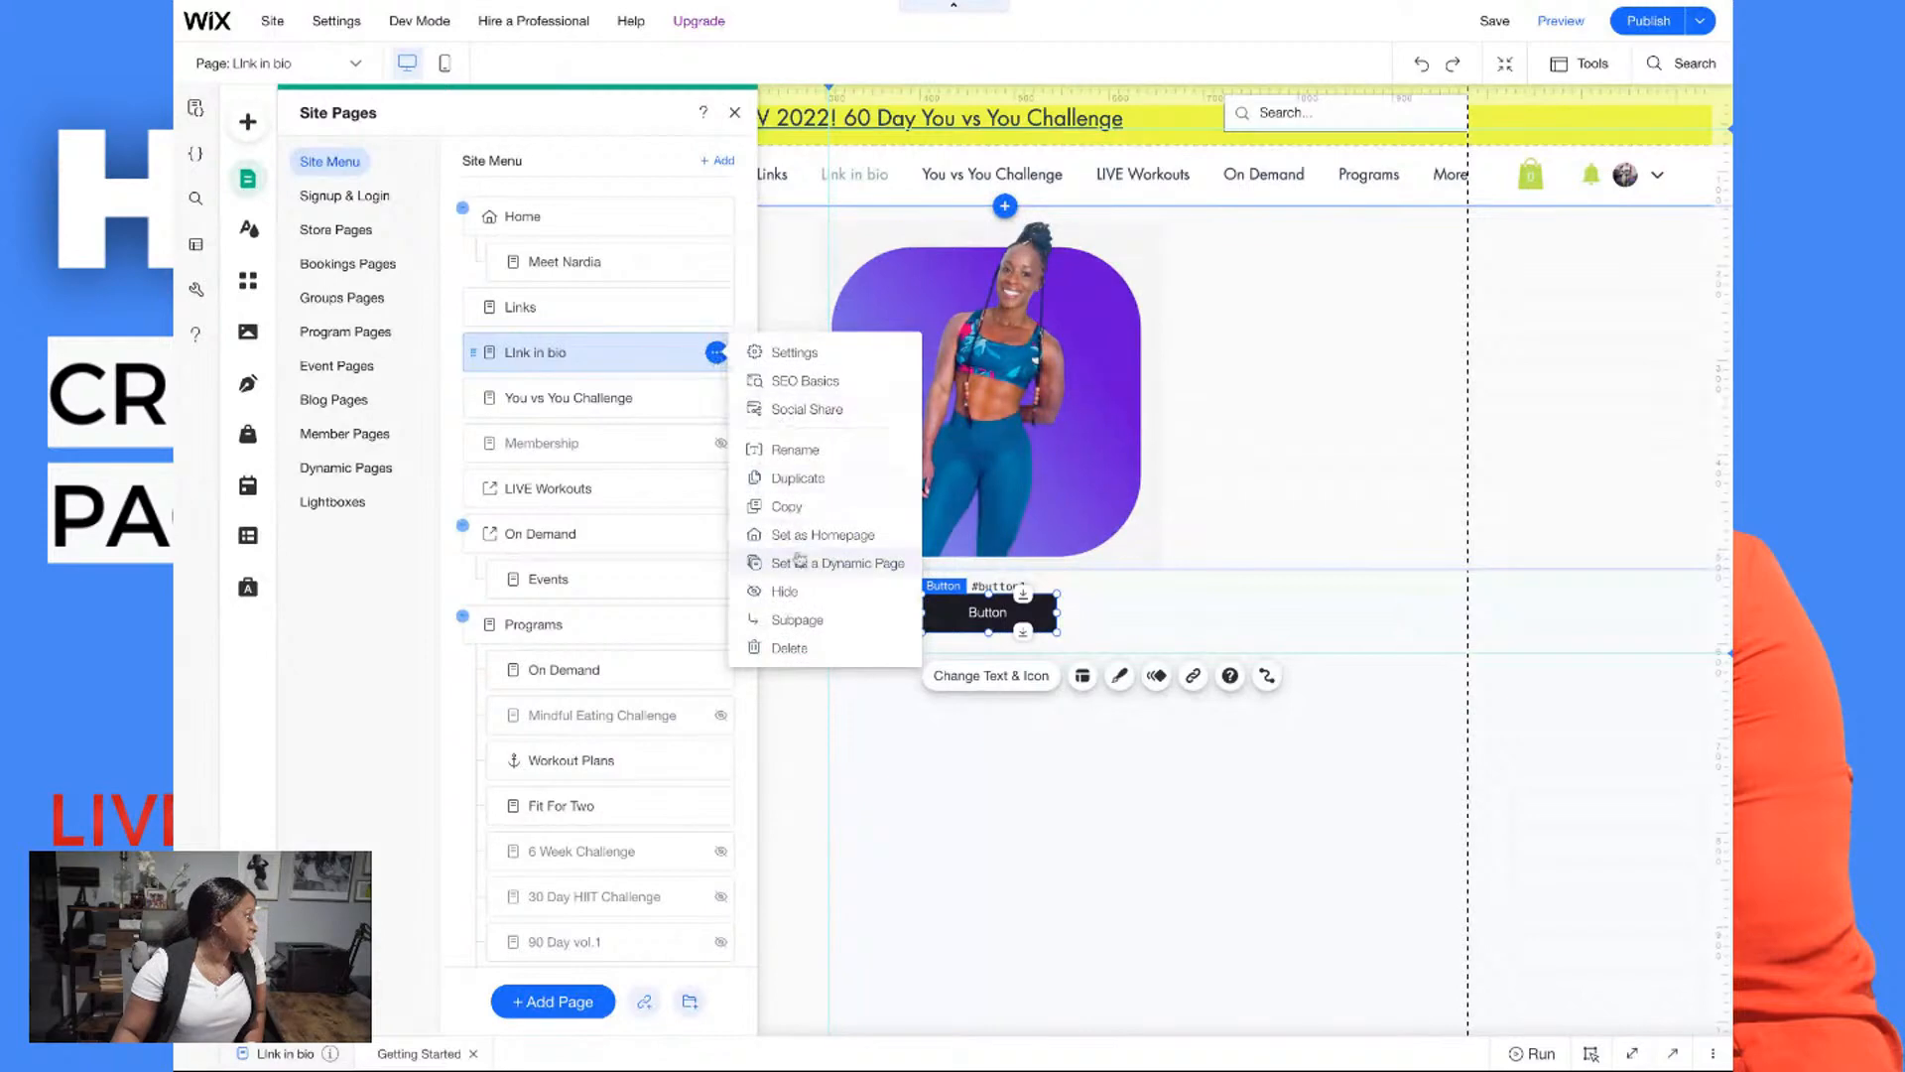
{"action": "left_click", "coordinate": [784, 592]}
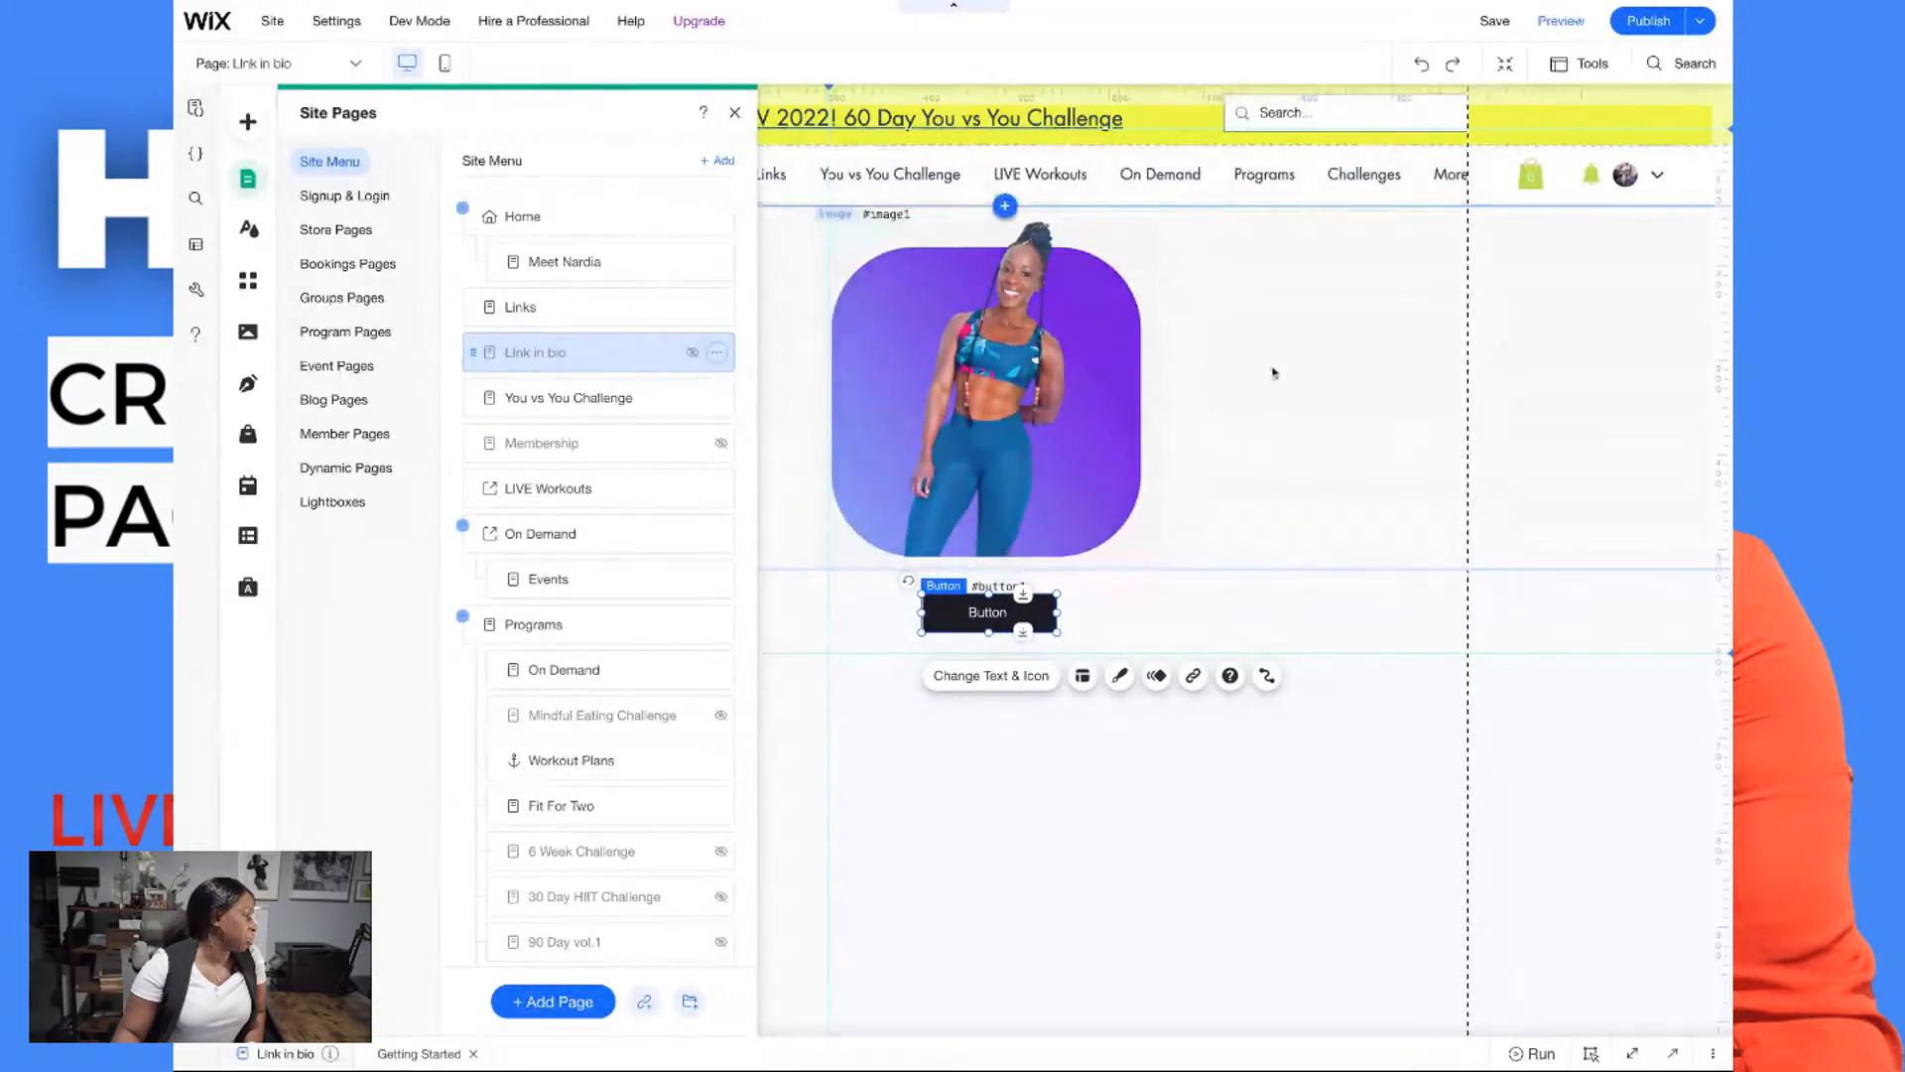
{"action": "left_click", "coordinate": [736, 115]}
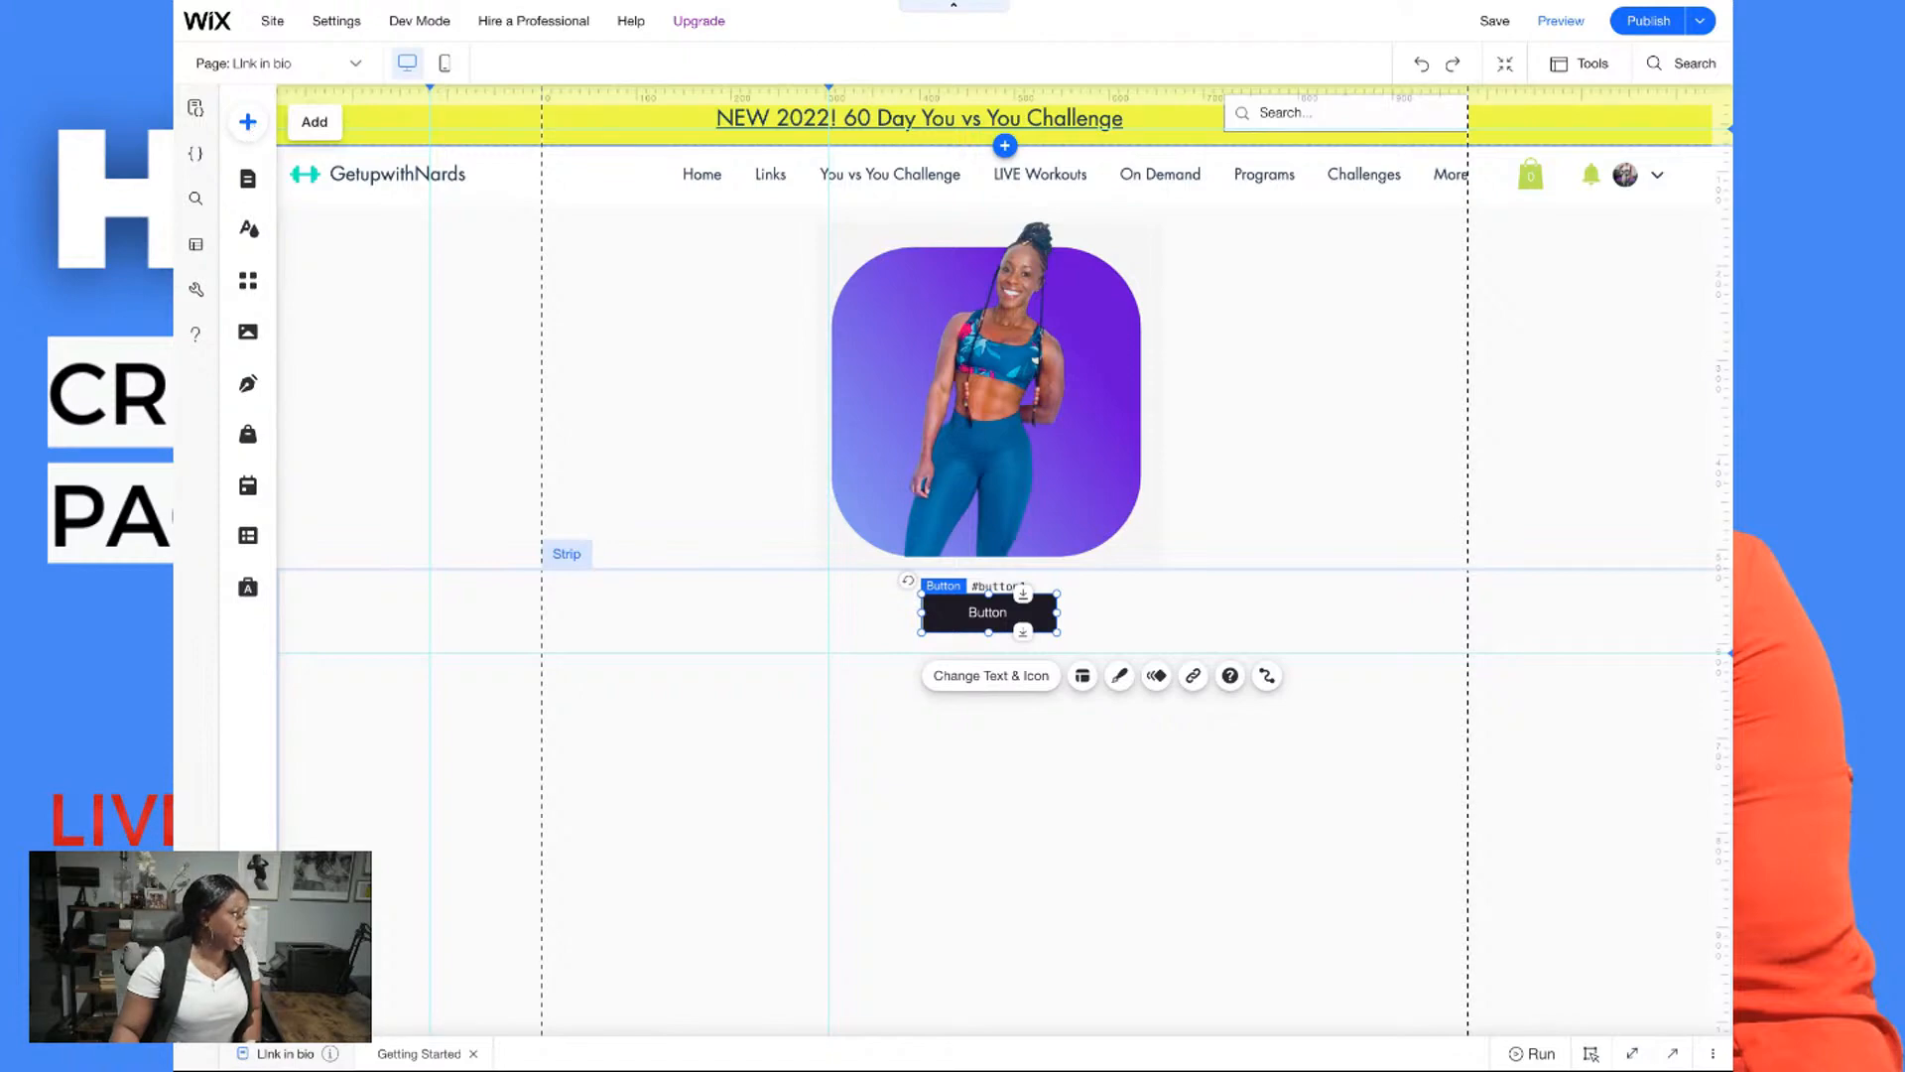
{"action": "left_click", "coordinate": [248, 121]}
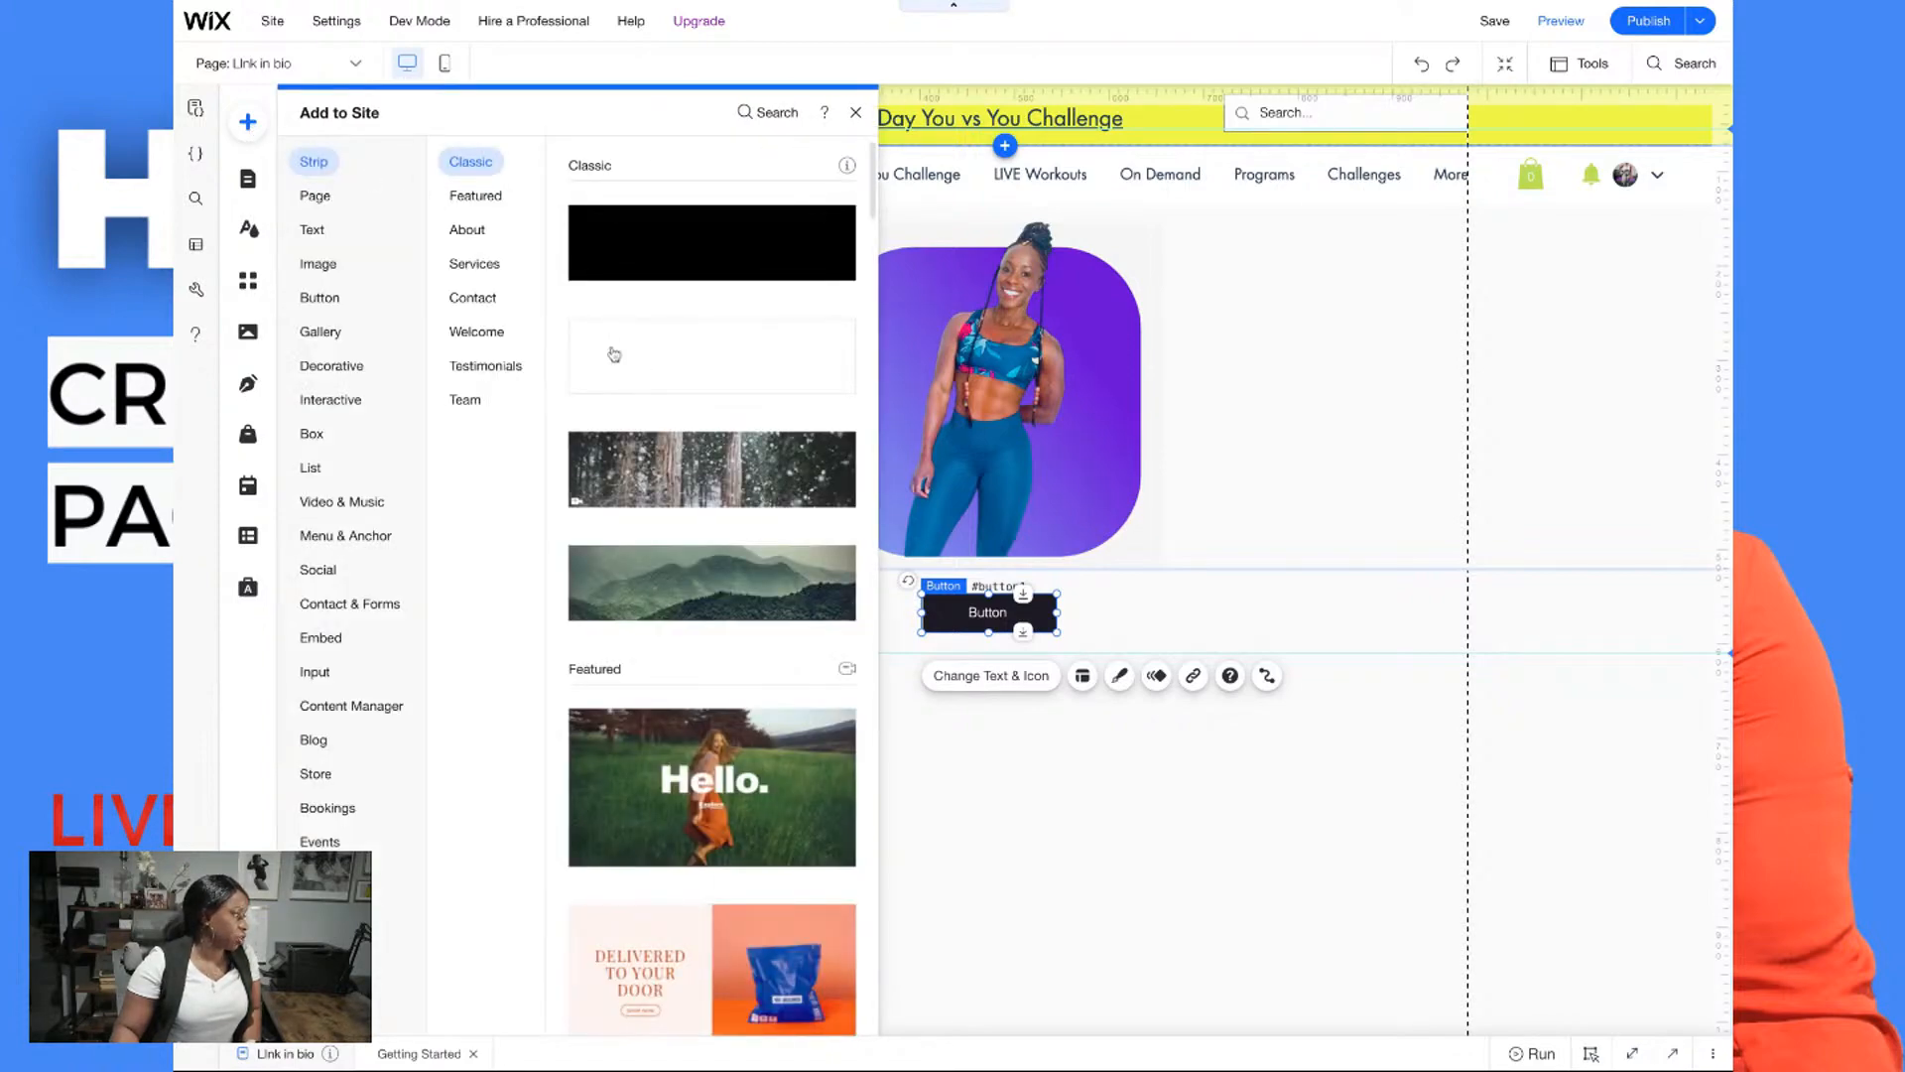
{"action": "left_click", "coordinate": [1303, 334]}
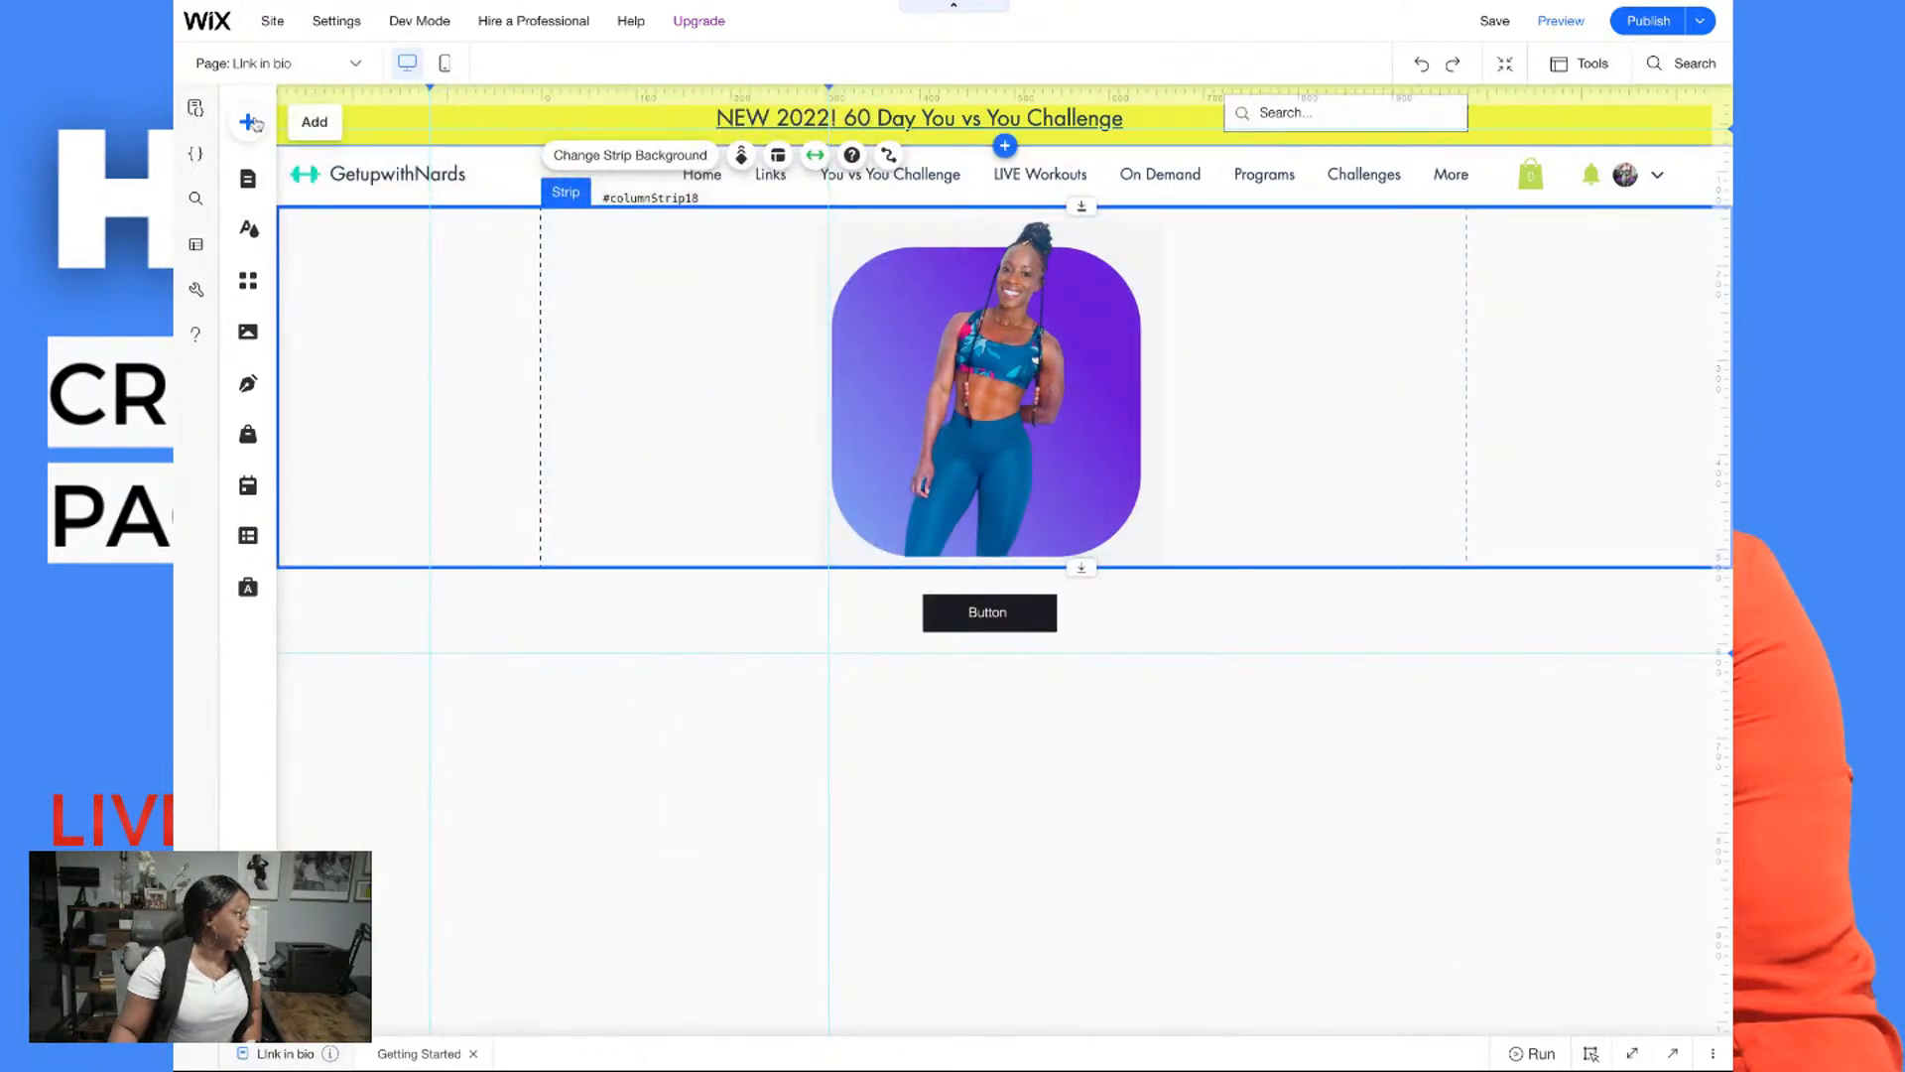
{"action": "left_click", "coordinate": [250, 122]}
{"action": "left_click", "coordinate": [331, 262]}
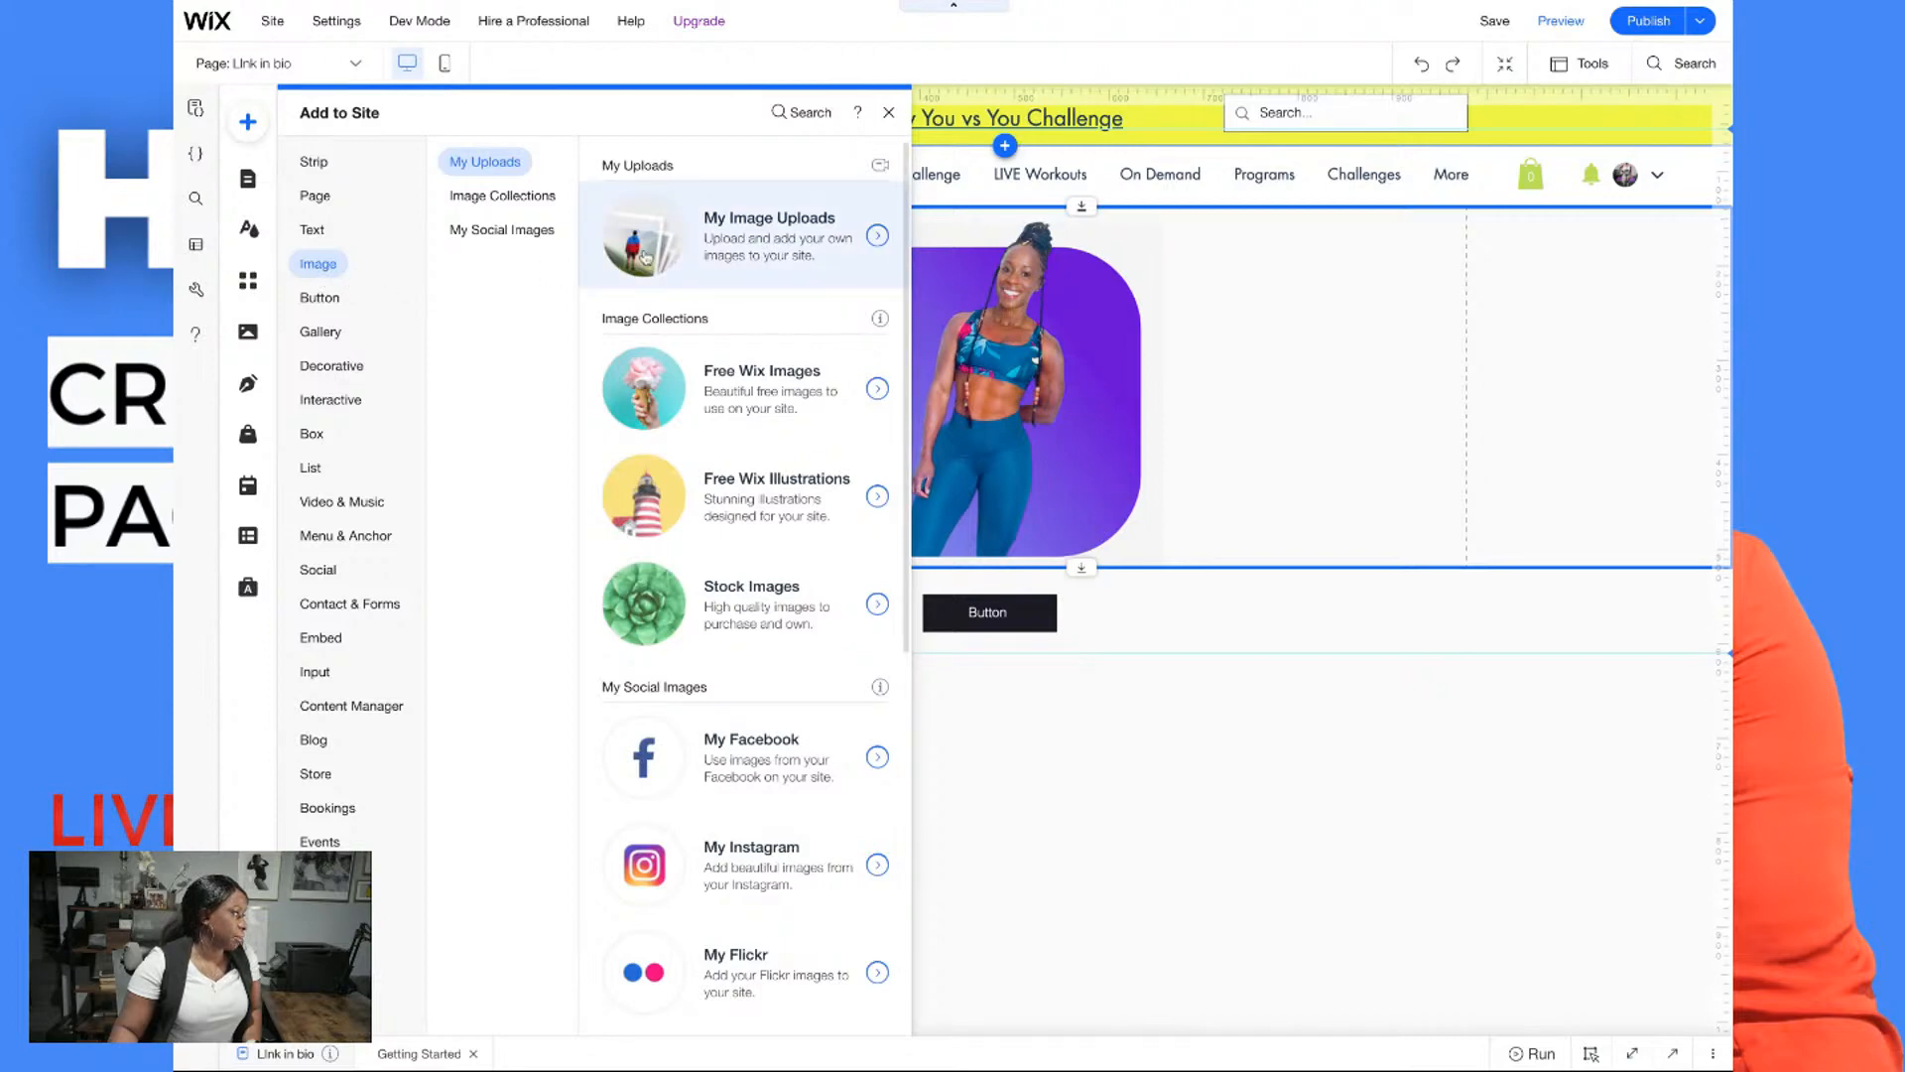
Move the portrait image slightly up and to the left inside its strip
{"action": "left_click", "coordinate": [1039, 316]}
{"action": "left_click_drag", "start_coordinate": [1039, 315], "coordinate": [983, 303]}
{"action": "left_click", "coordinate": [1236, 294]}
{"action": "left_click", "coordinate": [1060, 289]}
{"action": "left_click", "coordinate": [1234, 323]}
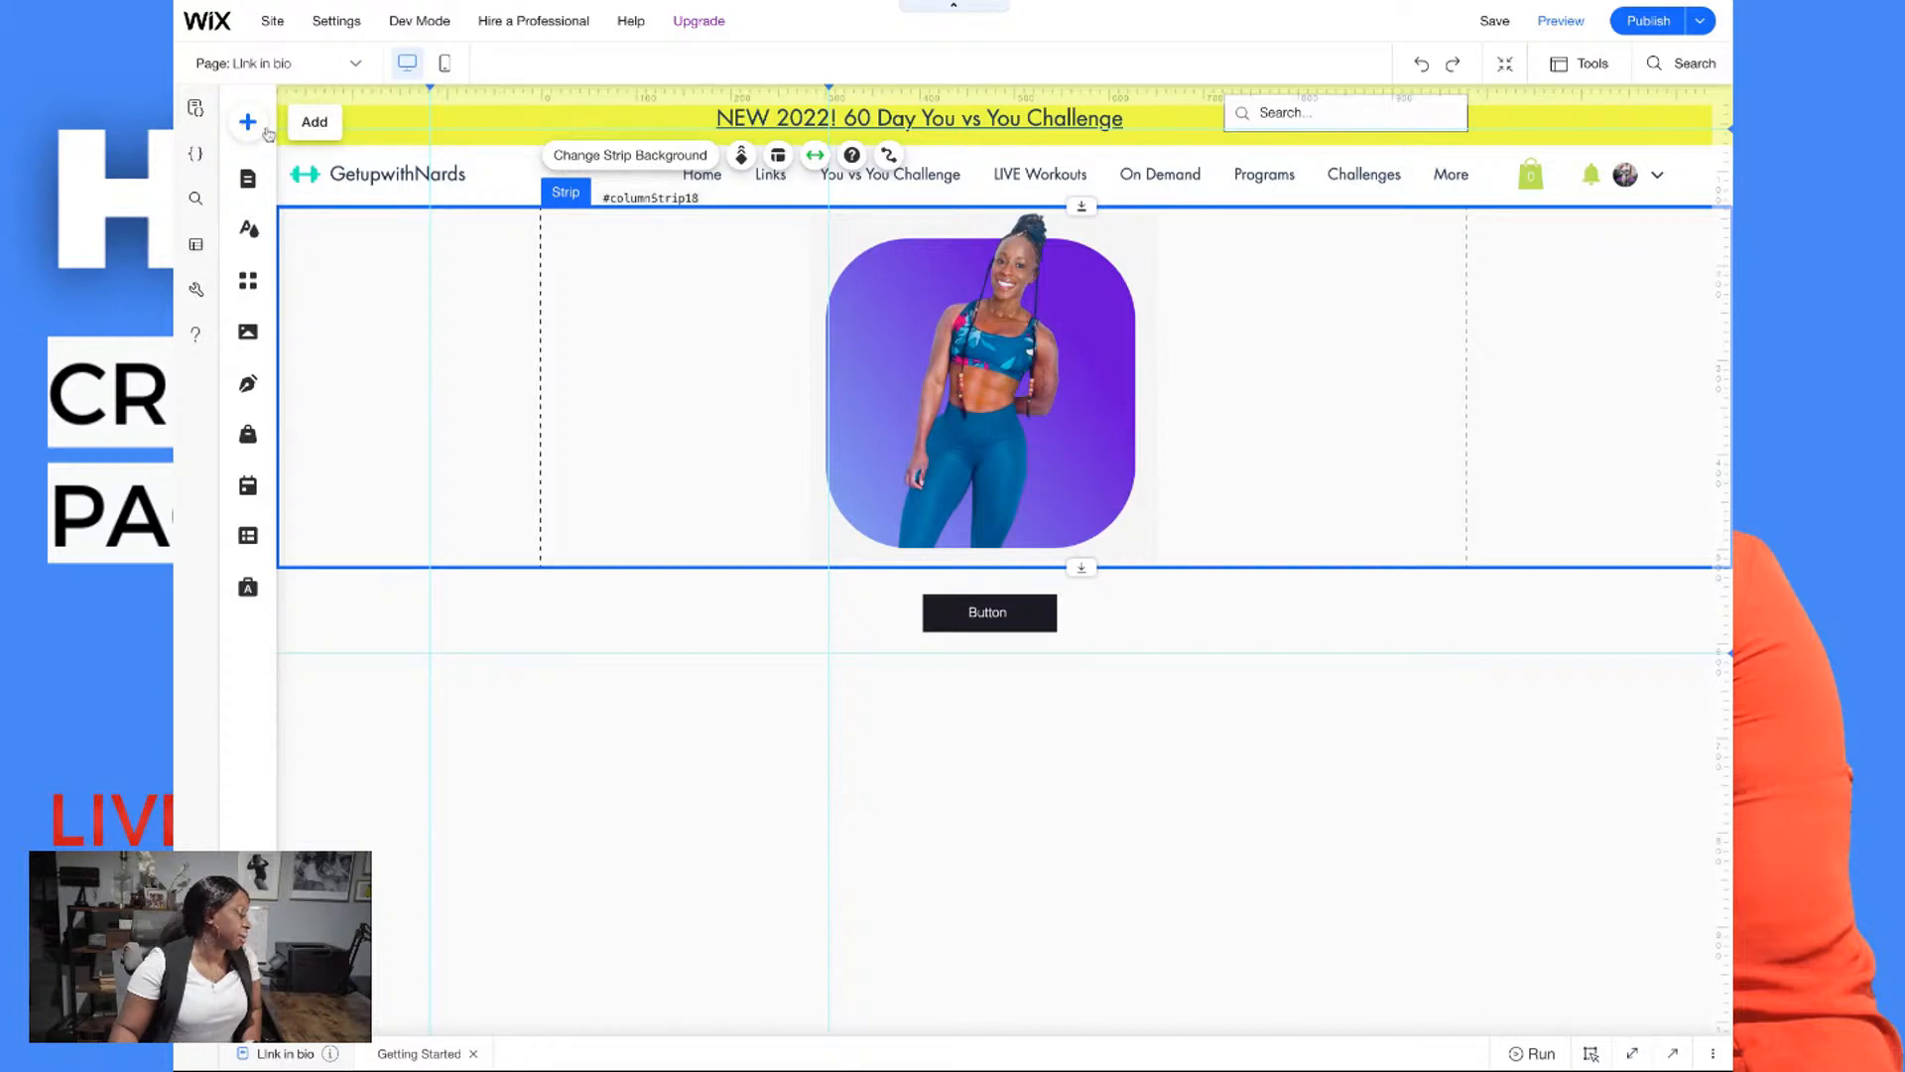
{"action": "left_click", "coordinate": [1226, 645]}
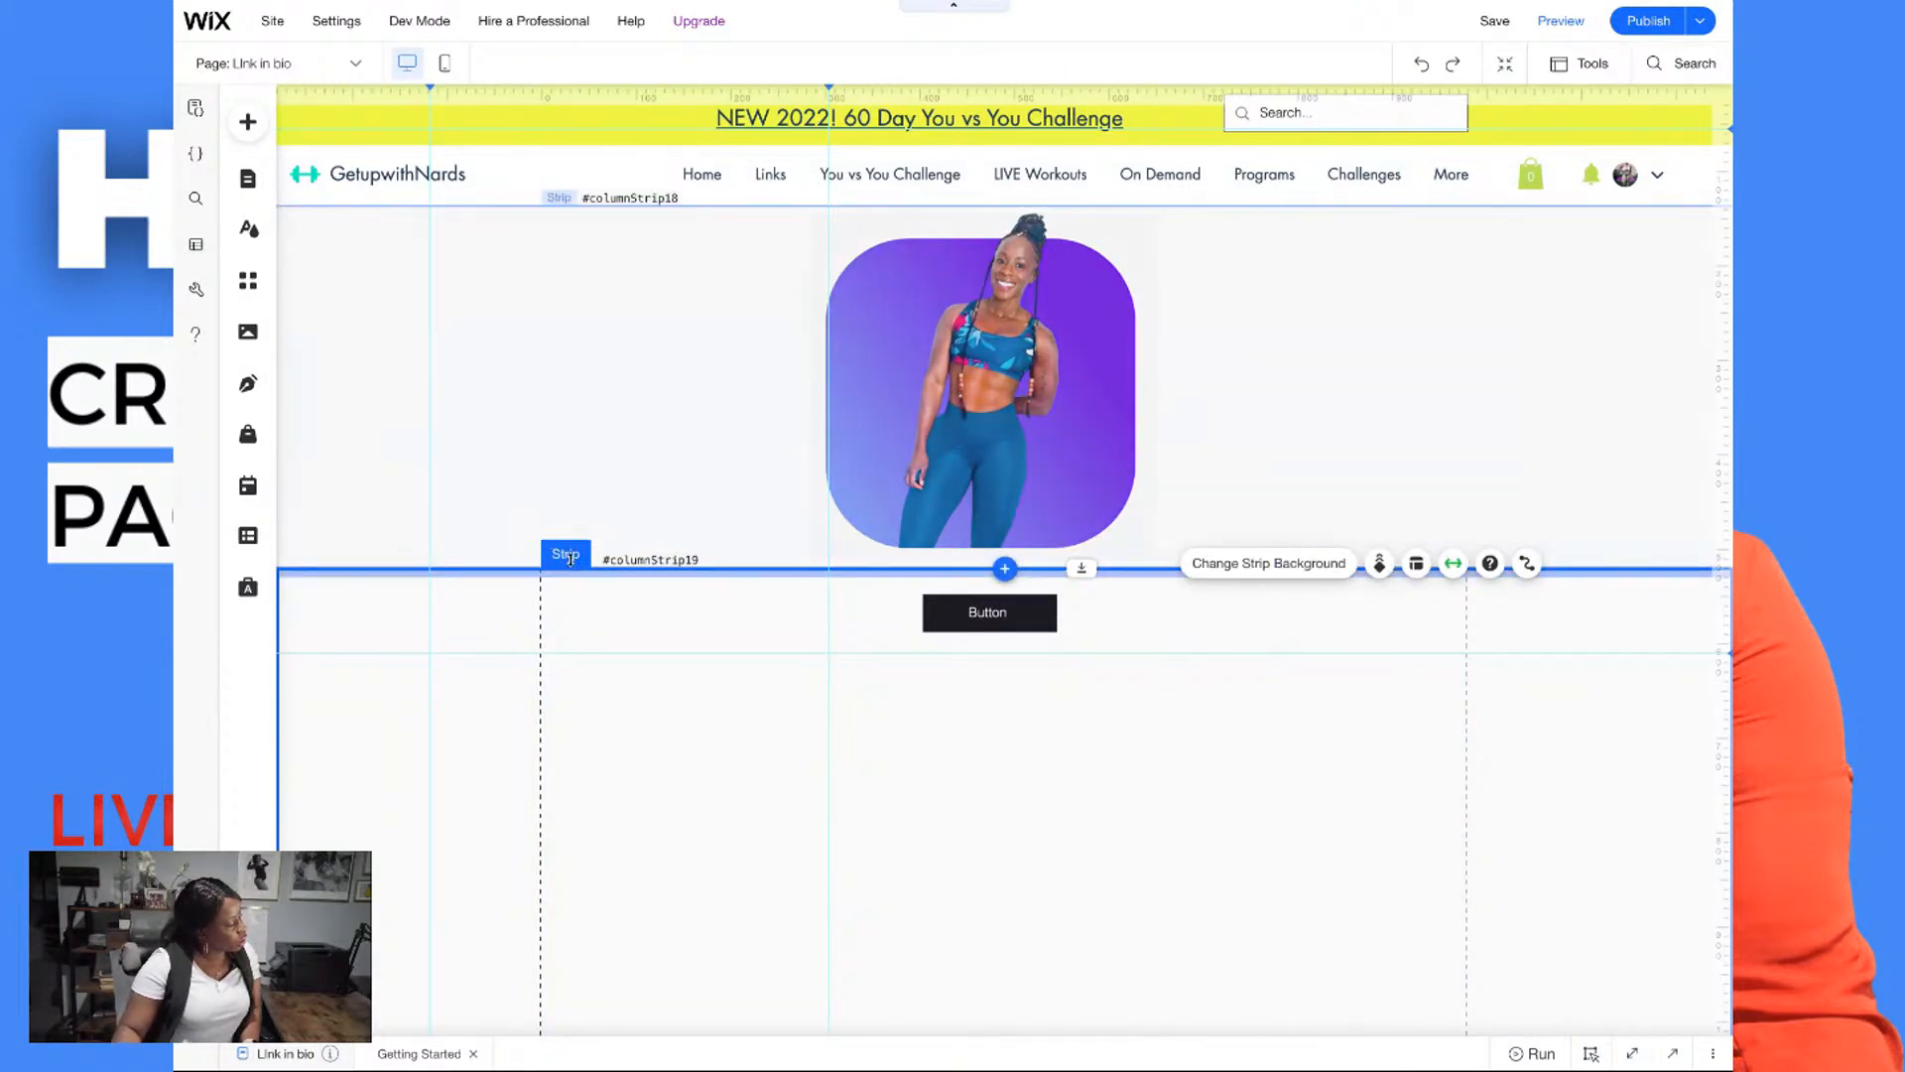
{"action": "left_click", "coordinate": [247, 123]}
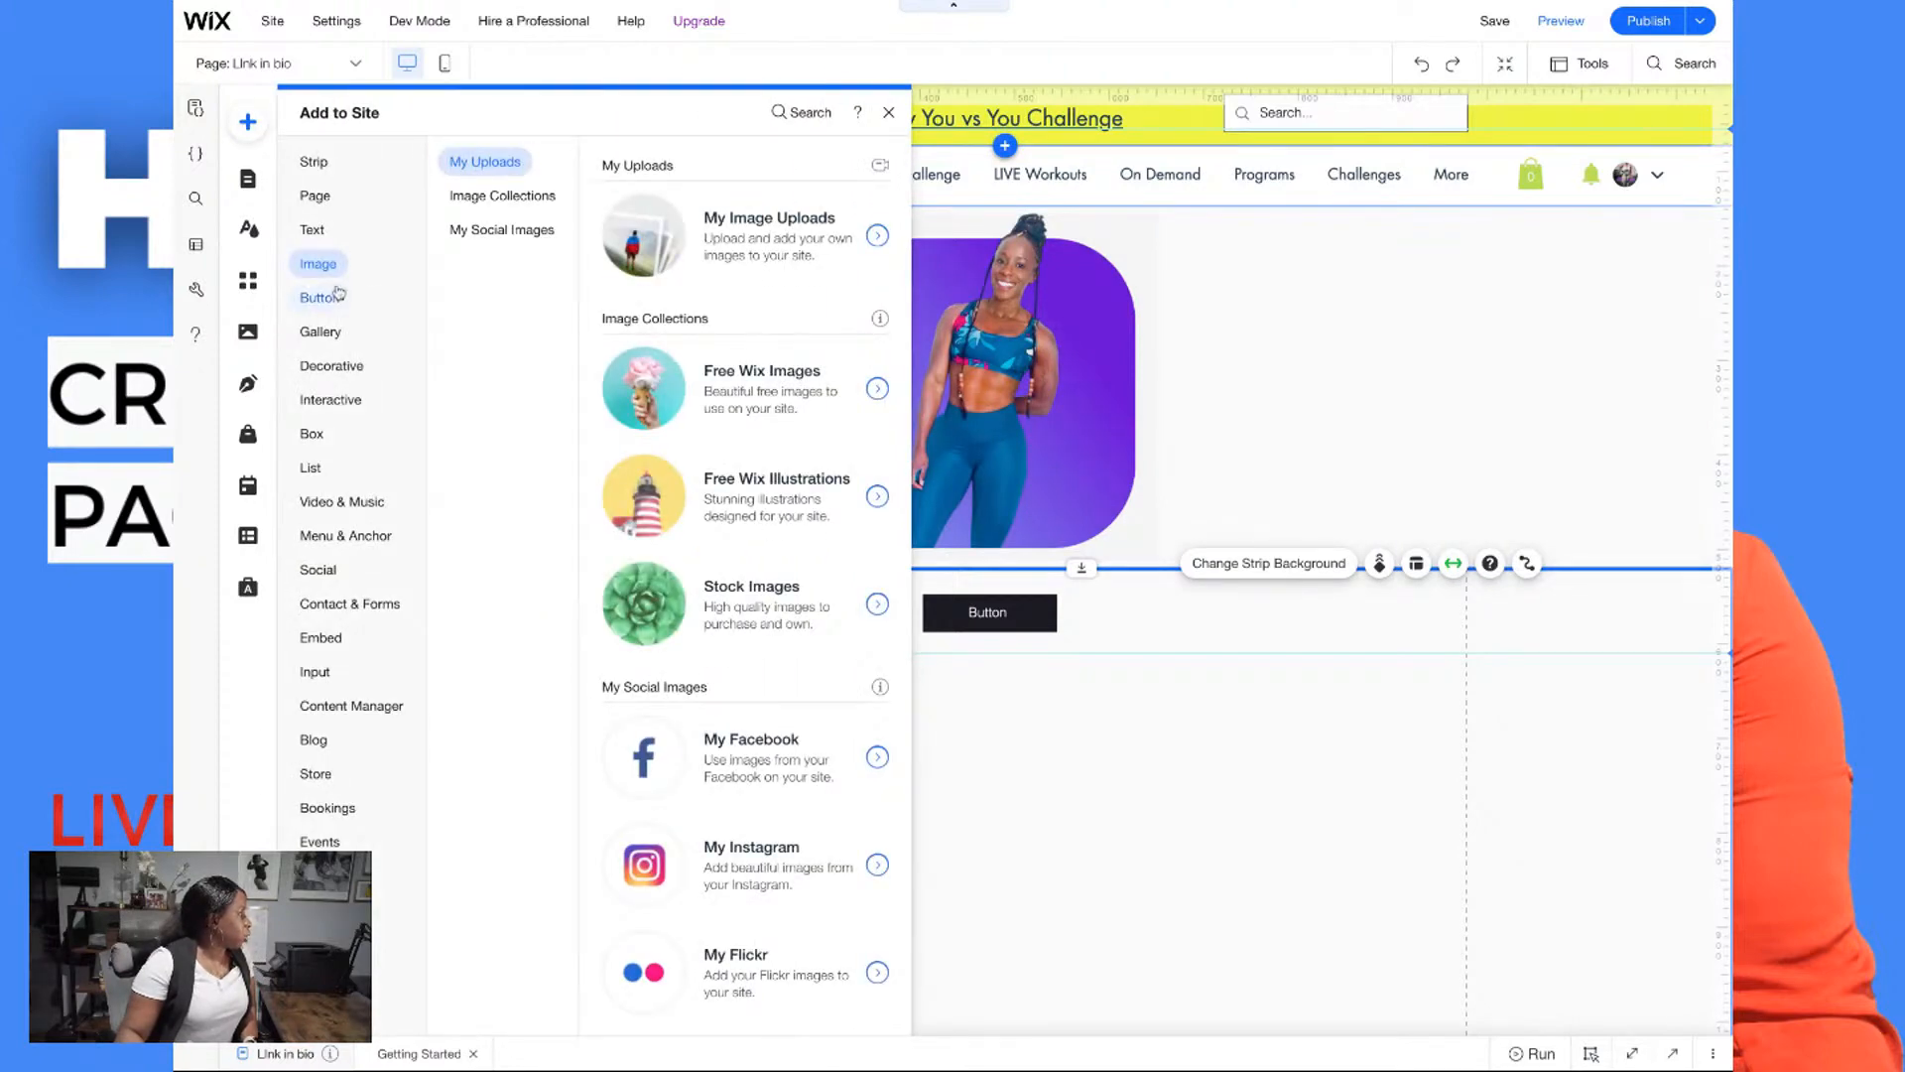
{"action": "left_click", "coordinate": [330, 305]}
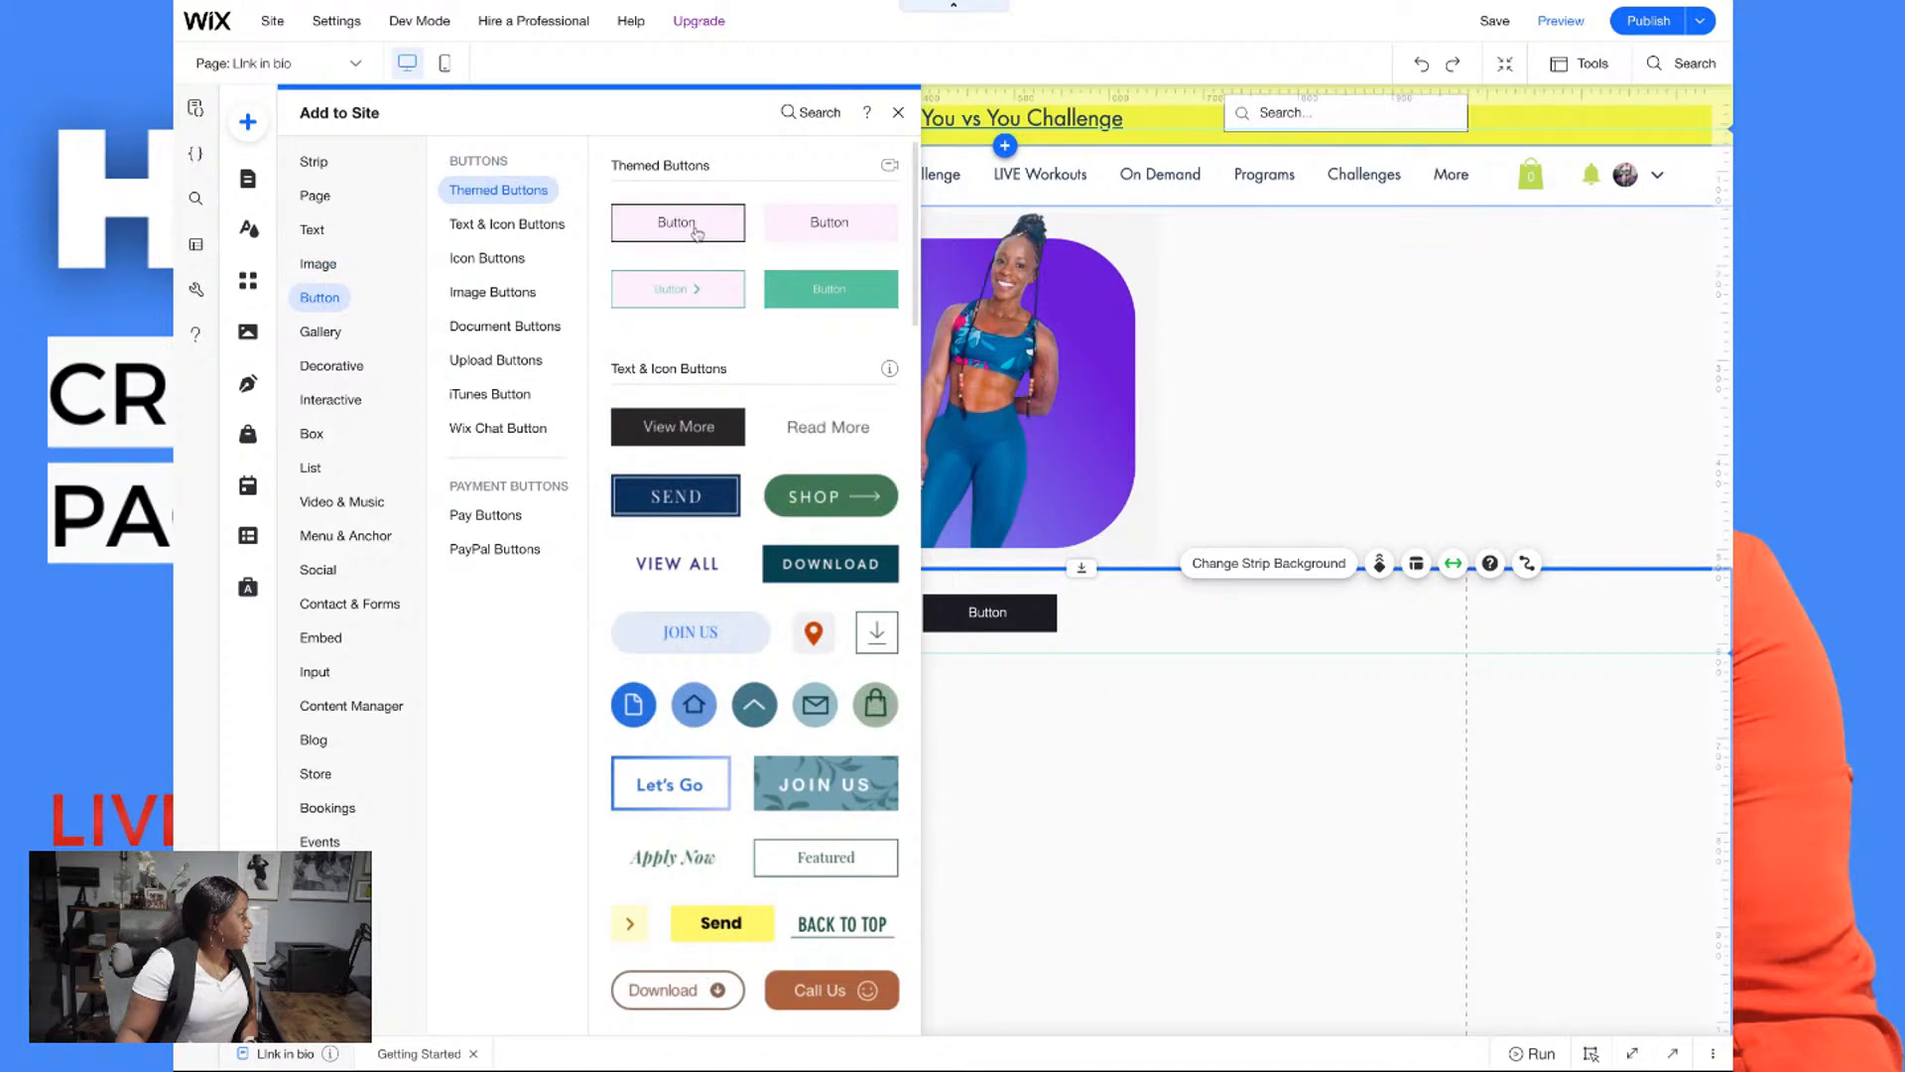
Enlarge the black button to about 515 px wide and slightly taller, and centre it below the portrait image
{"action": "left_click_drag", "start_coordinate": [996, 614], "coordinate": [706, 622]}
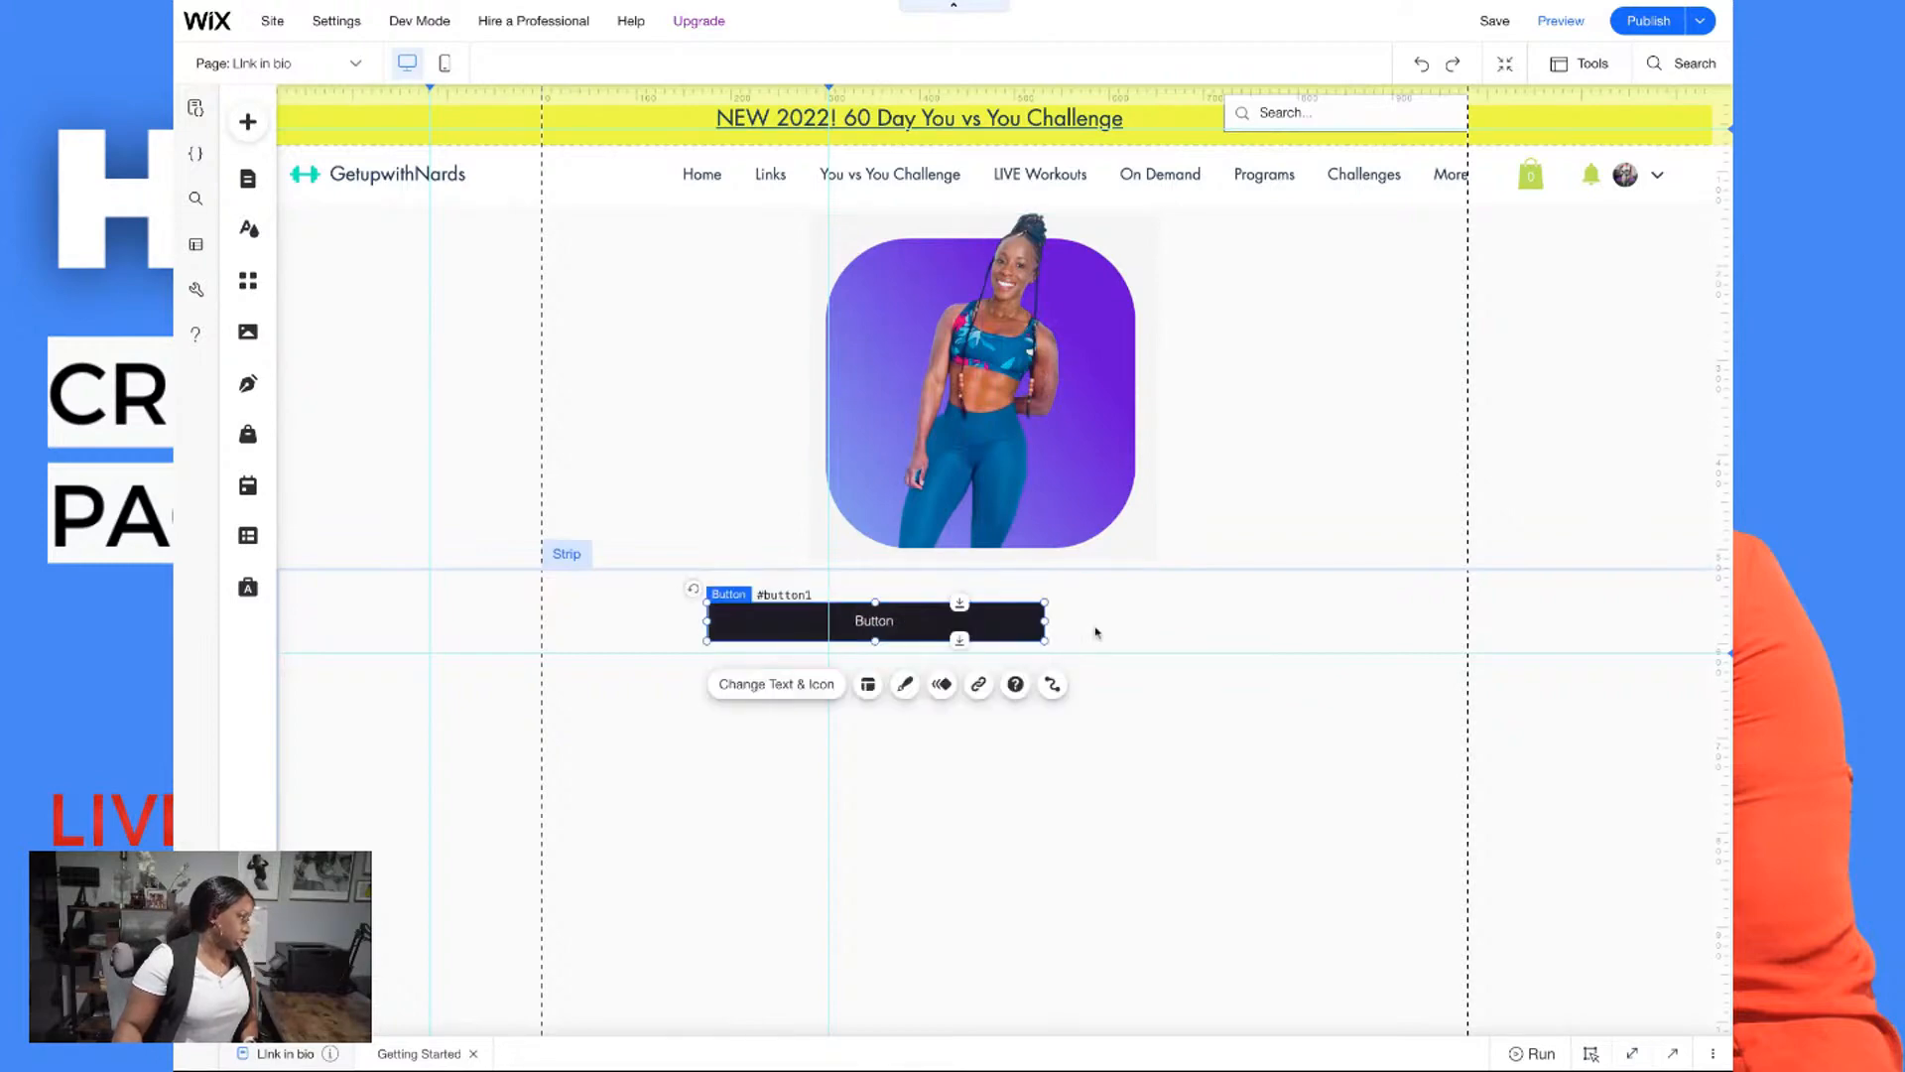
{"action": "left_click_drag", "start_coordinate": [1044, 623], "coordinate": [1195, 622]}
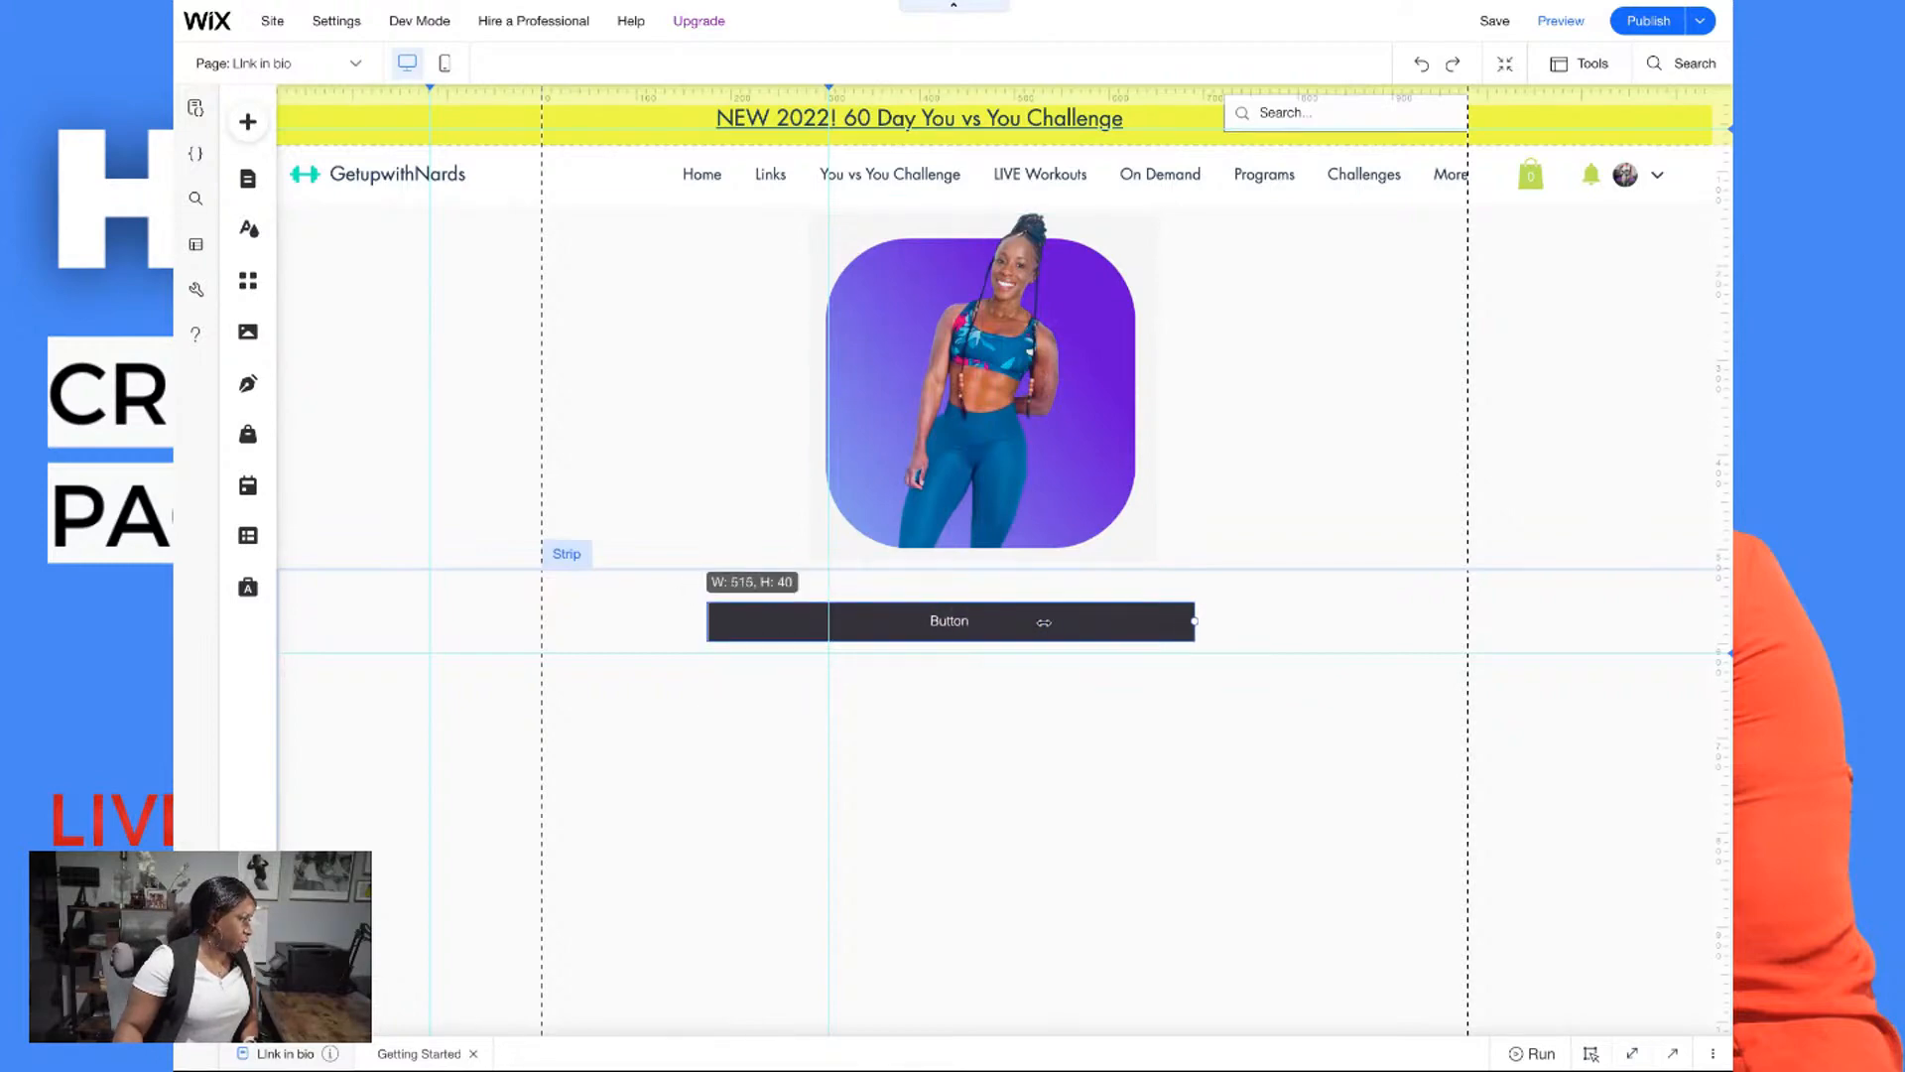
{"action": "left_click_drag", "start_coordinate": [1044, 622], "coordinate": [975, 604]}
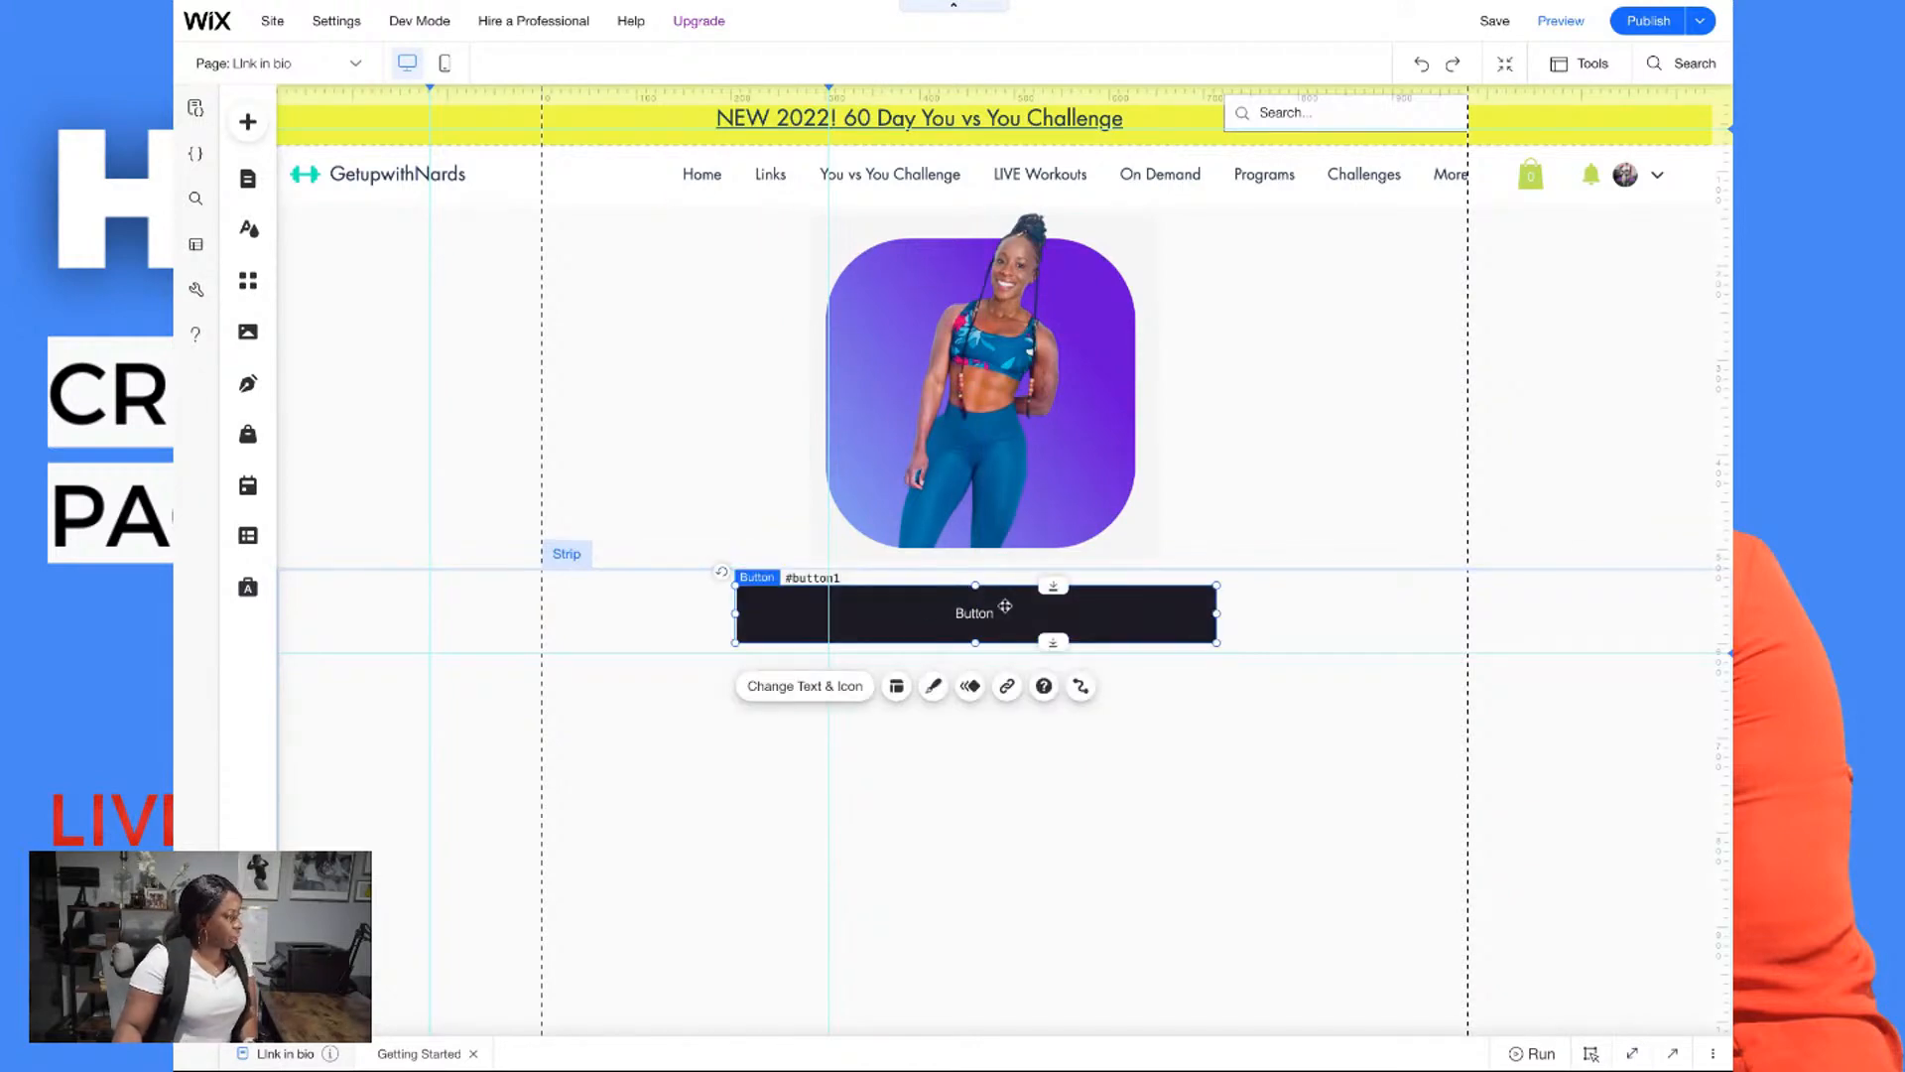
Change the button's regular background fill from the theme colours to mint green #67F1C8
{"action": "left_click", "coordinate": [934, 686]}
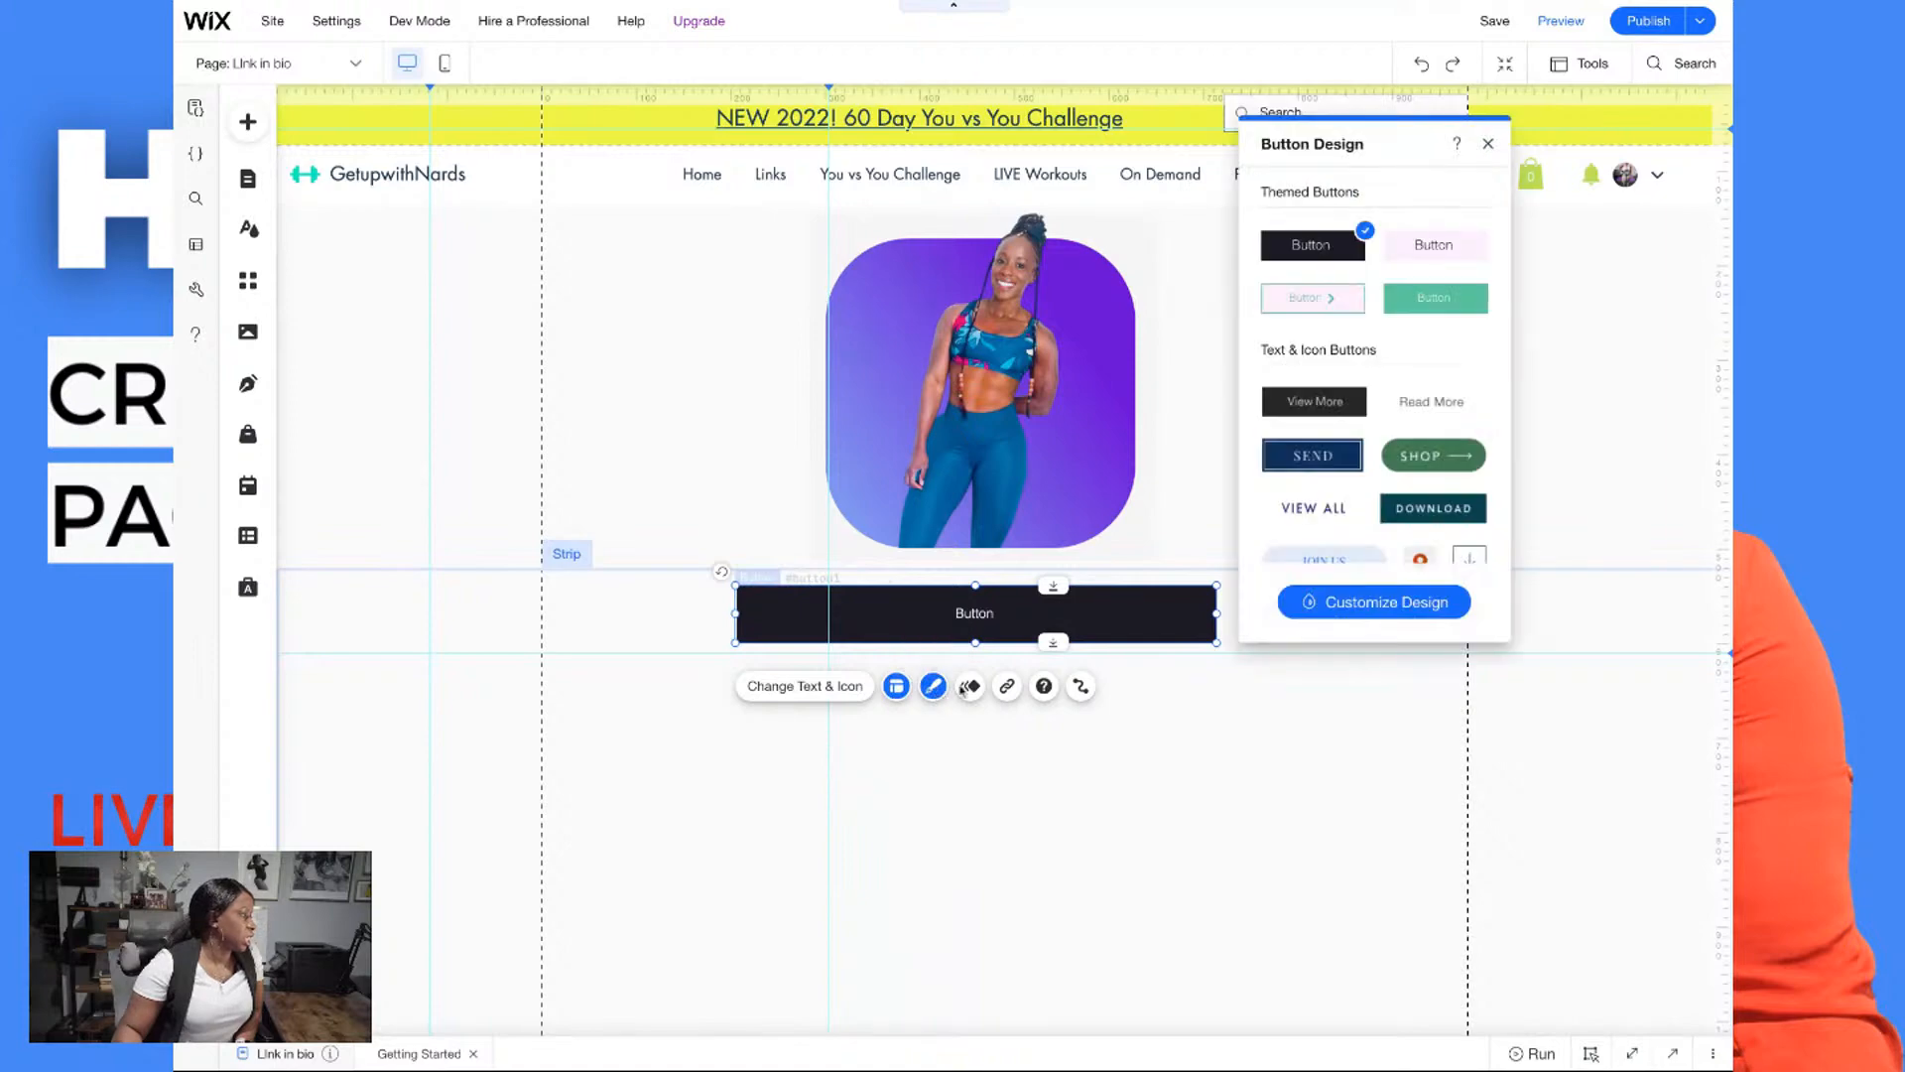
{"action": "left_click", "coordinate": [1433, 311]}
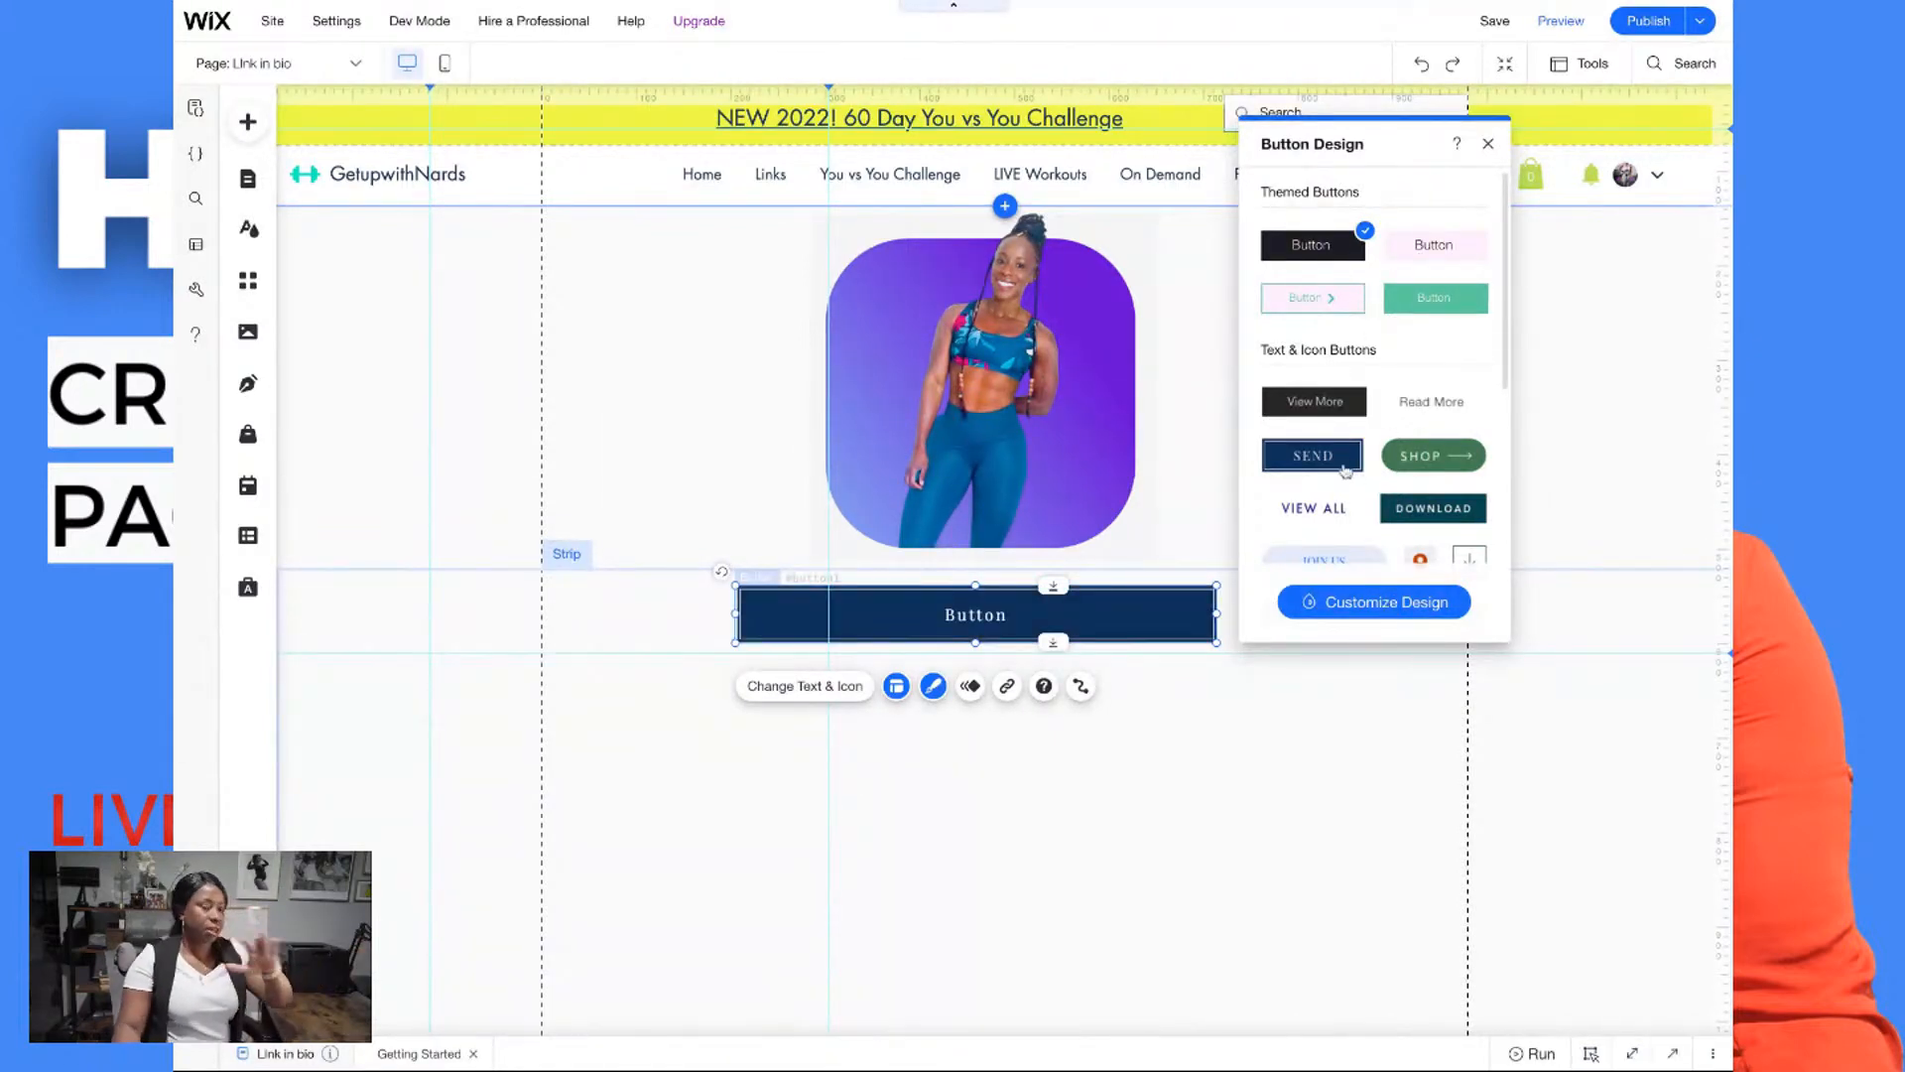
{"action": "left_click", "coordinate": [1409, 602]}
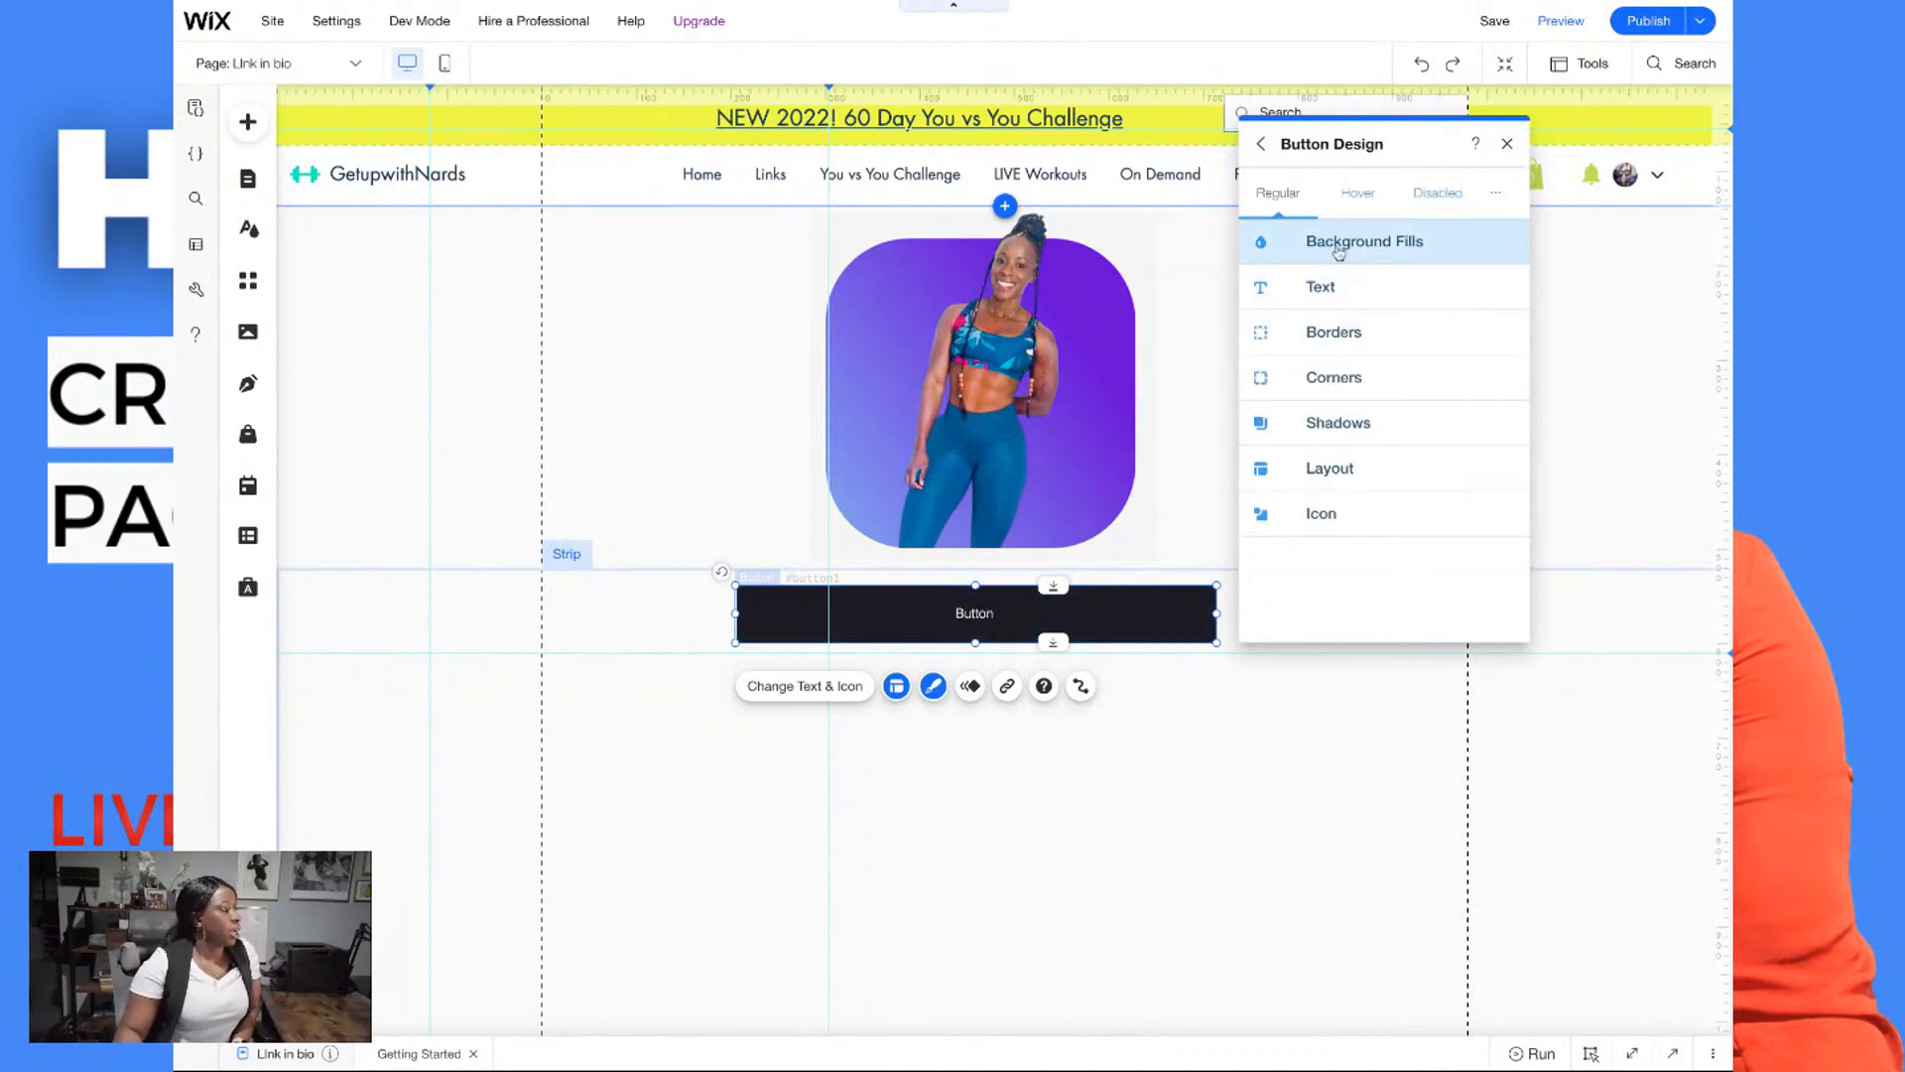
{"action": "left_click", "coordinate": [1338, 253]}
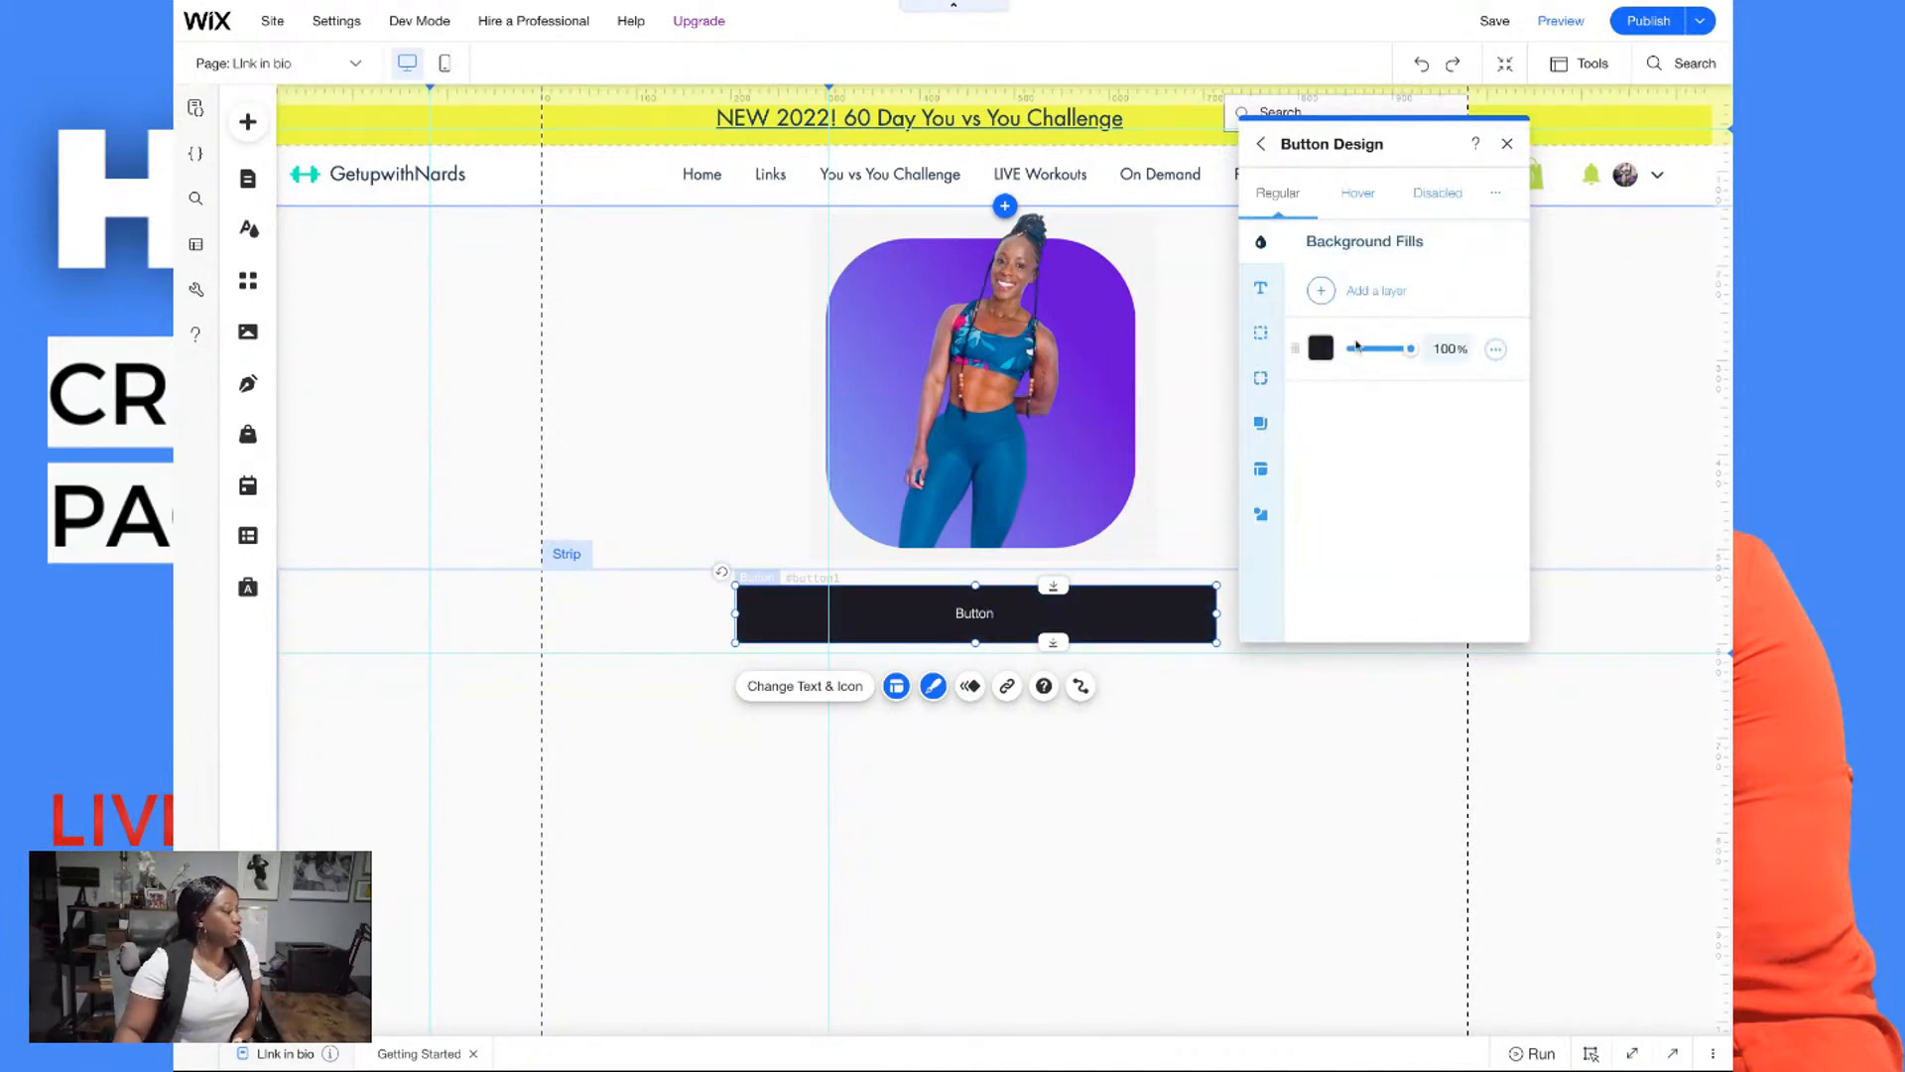
{"action": "left_click", "coordinate": [1321, 349]}
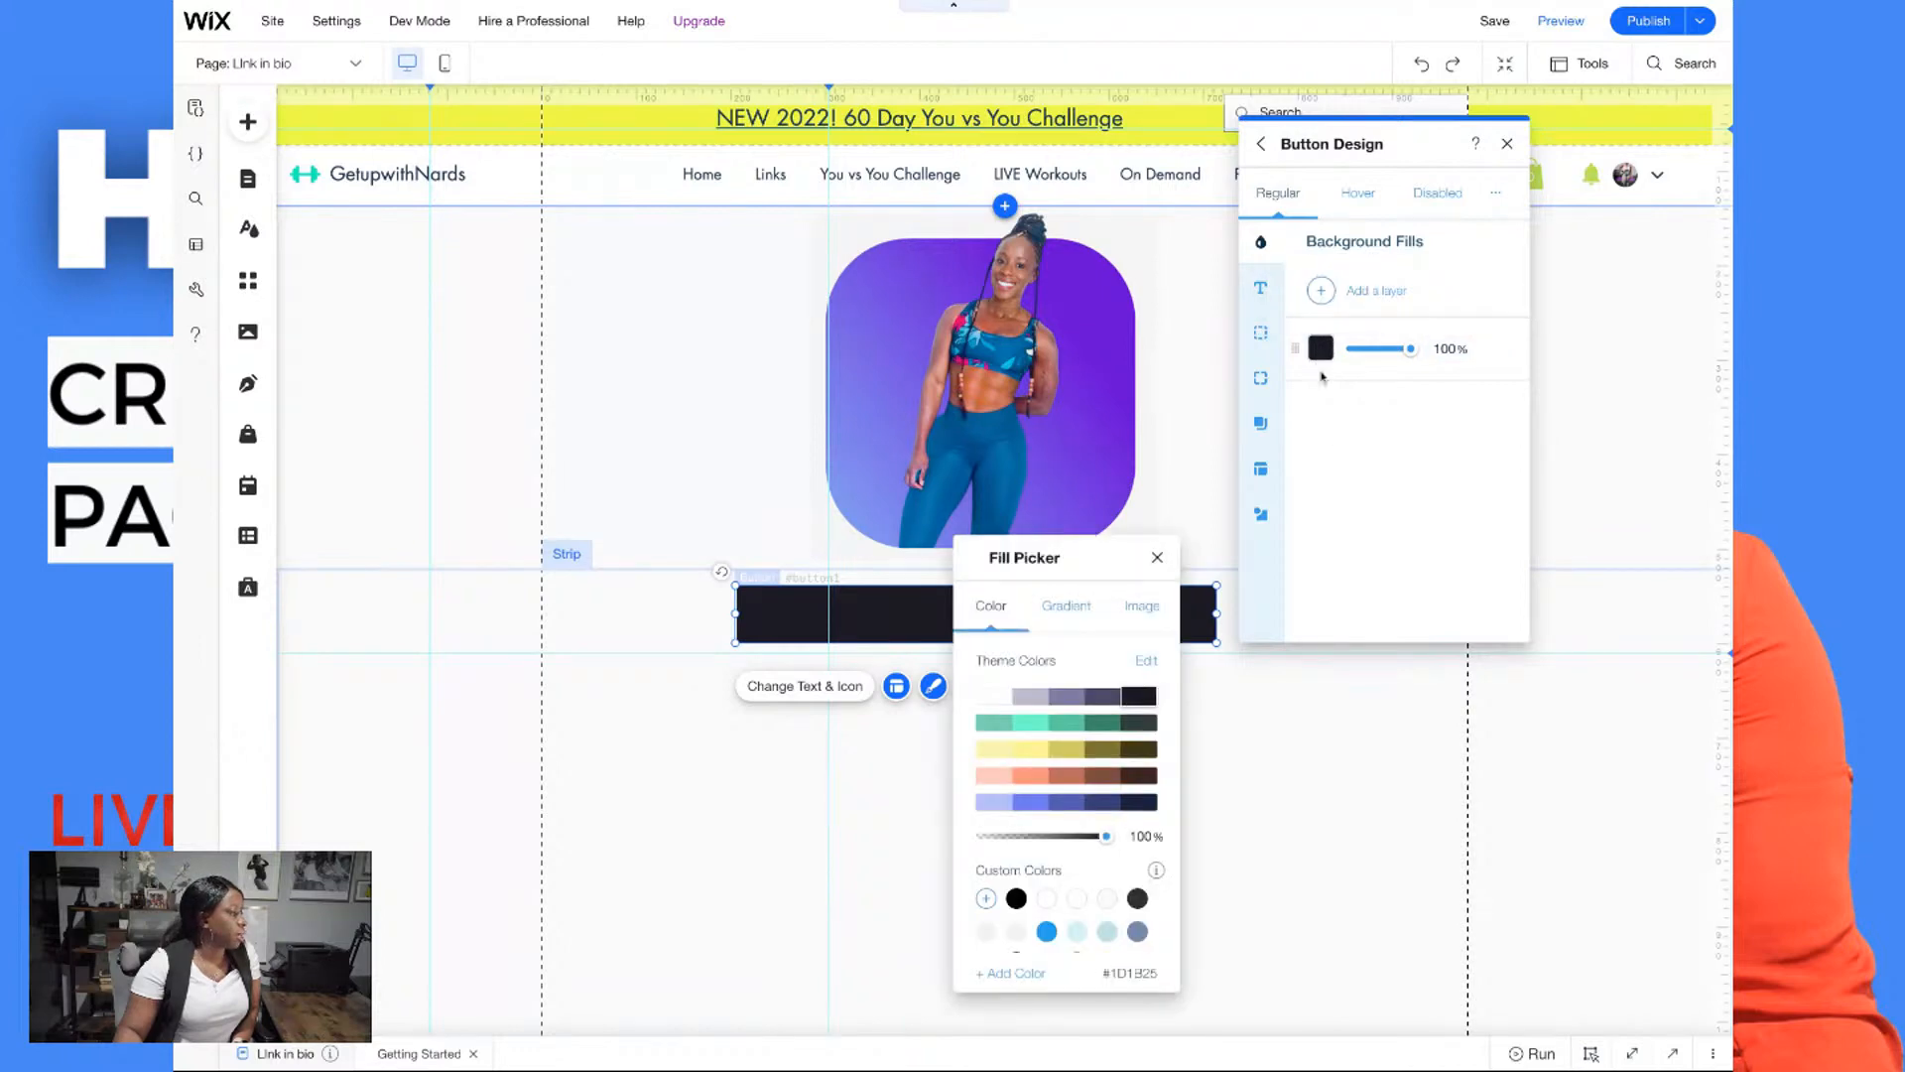
{"action": "left_click", "coordinate": [1027, 725]}
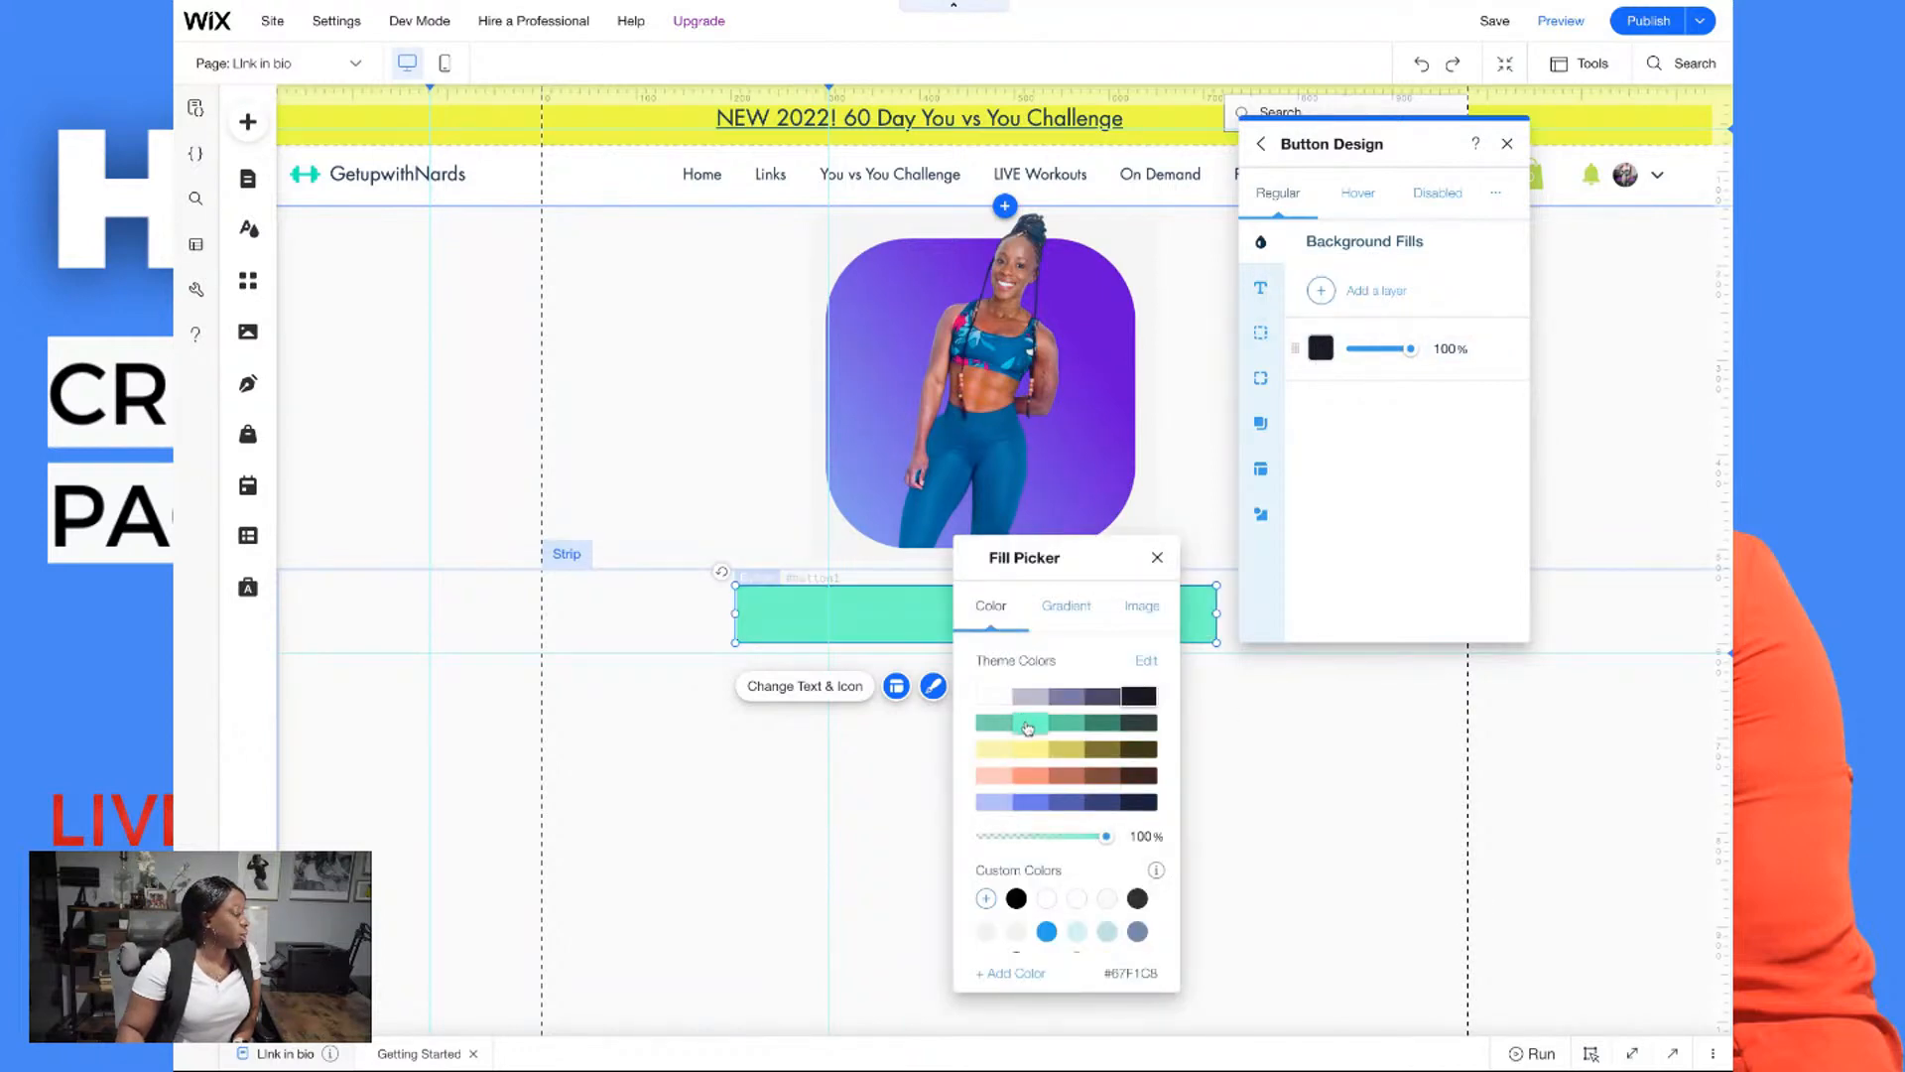
{"action": "left_click", "coordinate": [1158, 559]}
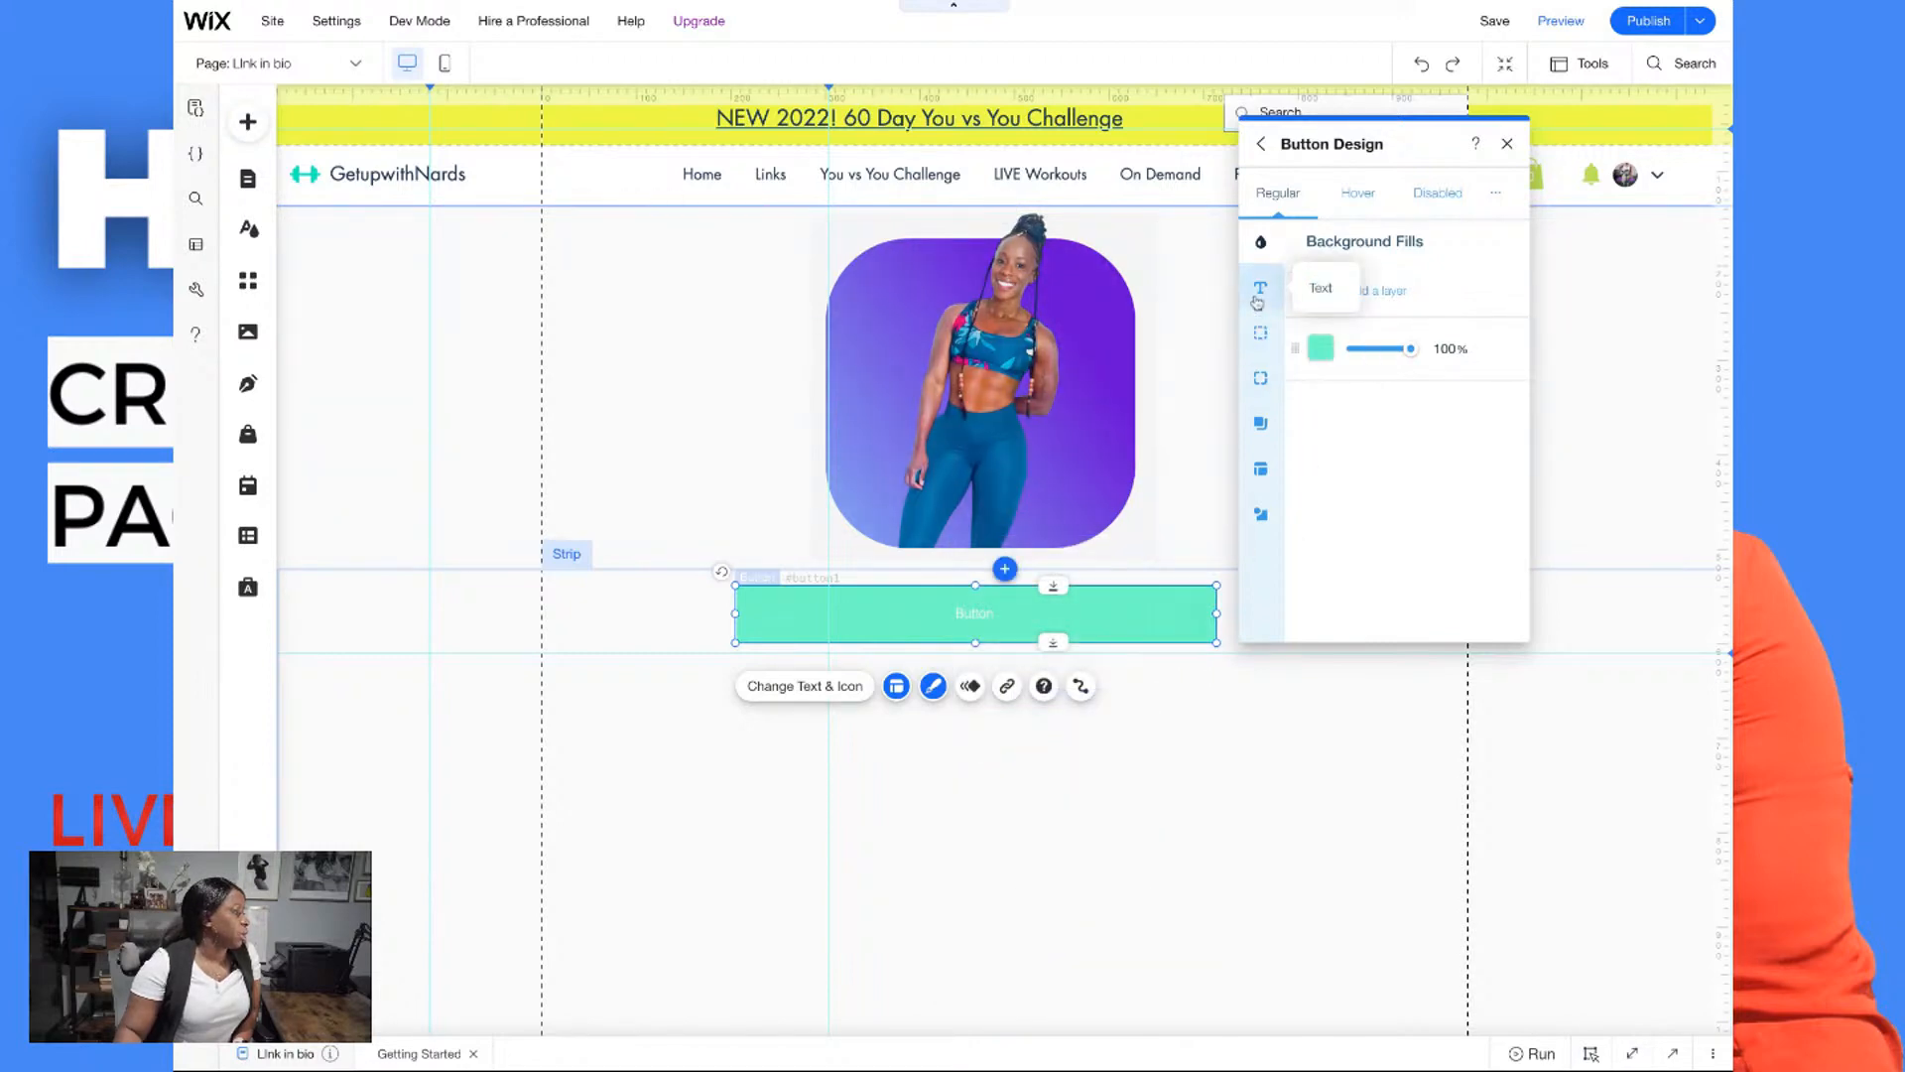
Set the button text's font to Impact
{"action": "left_click", "coordinate": [1257, 301]}
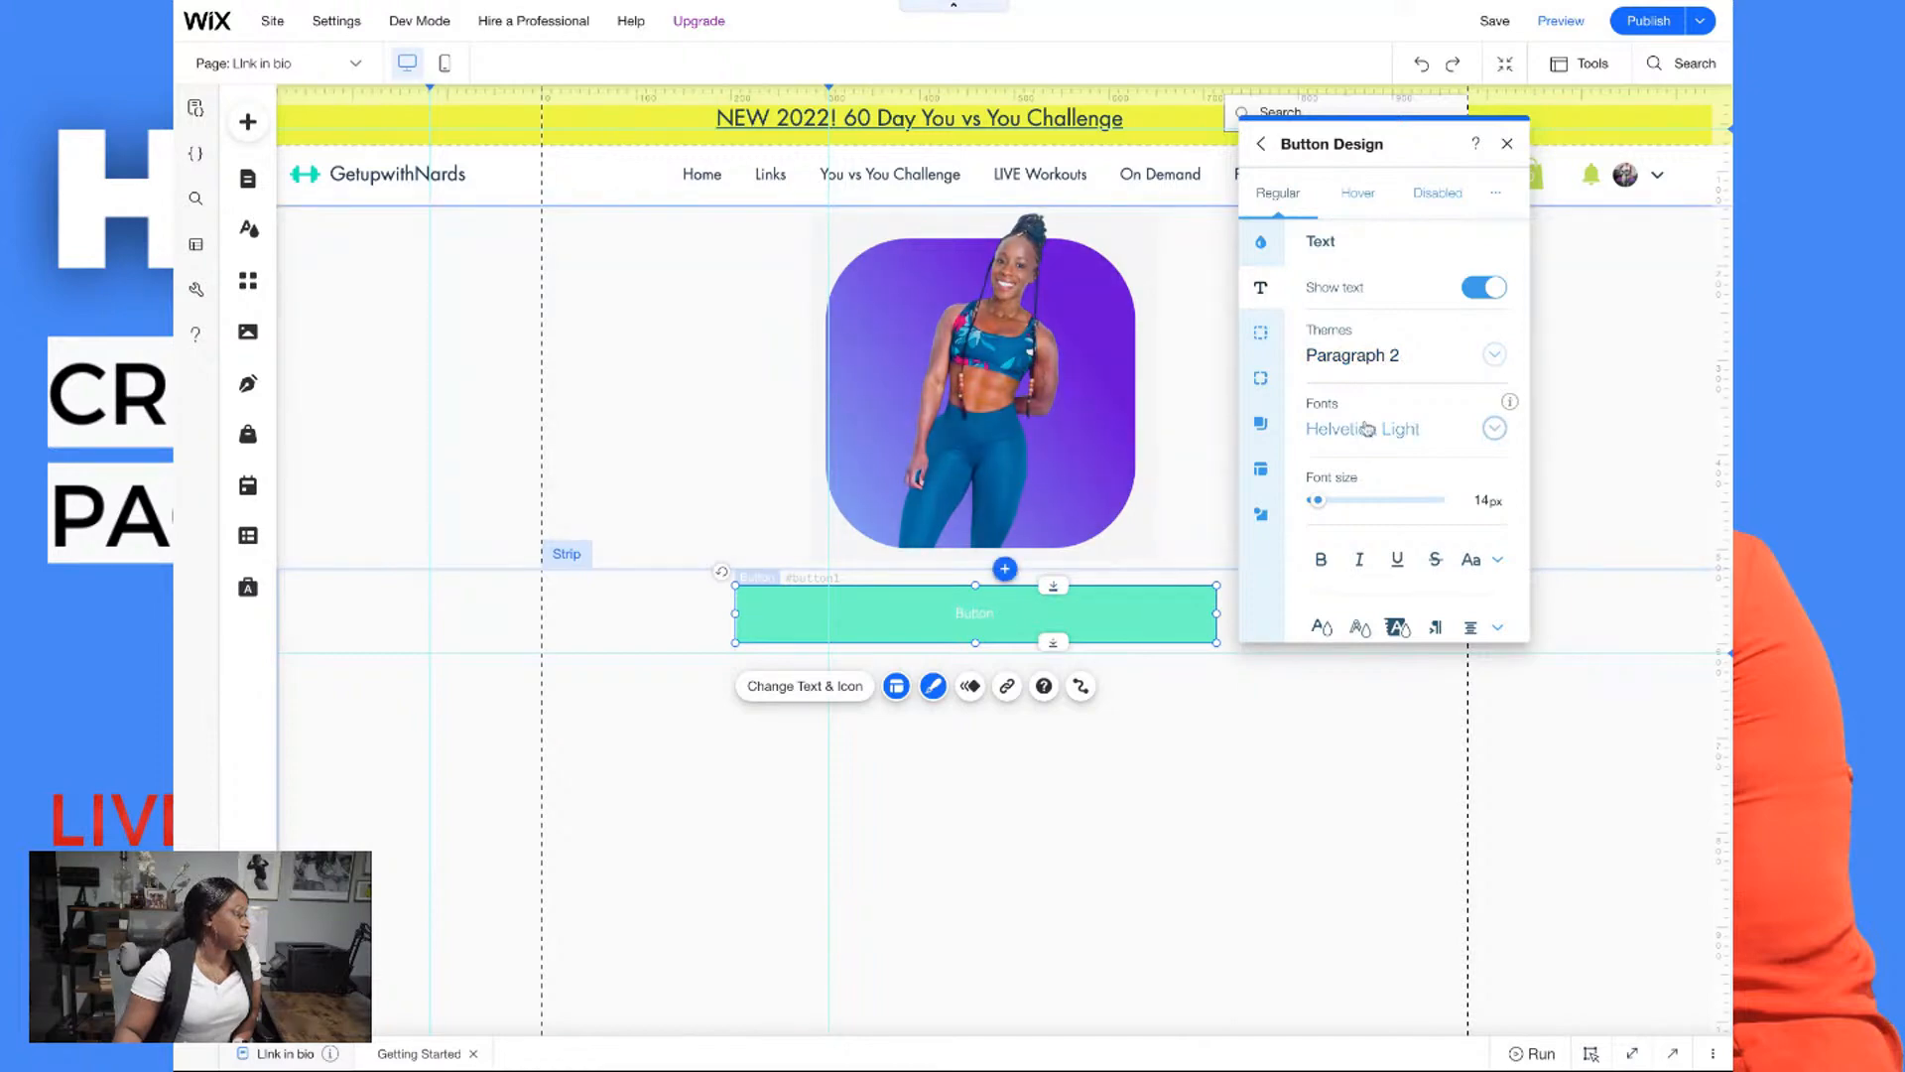
{"action": "left_click", "coordinate": [1493, 432]}
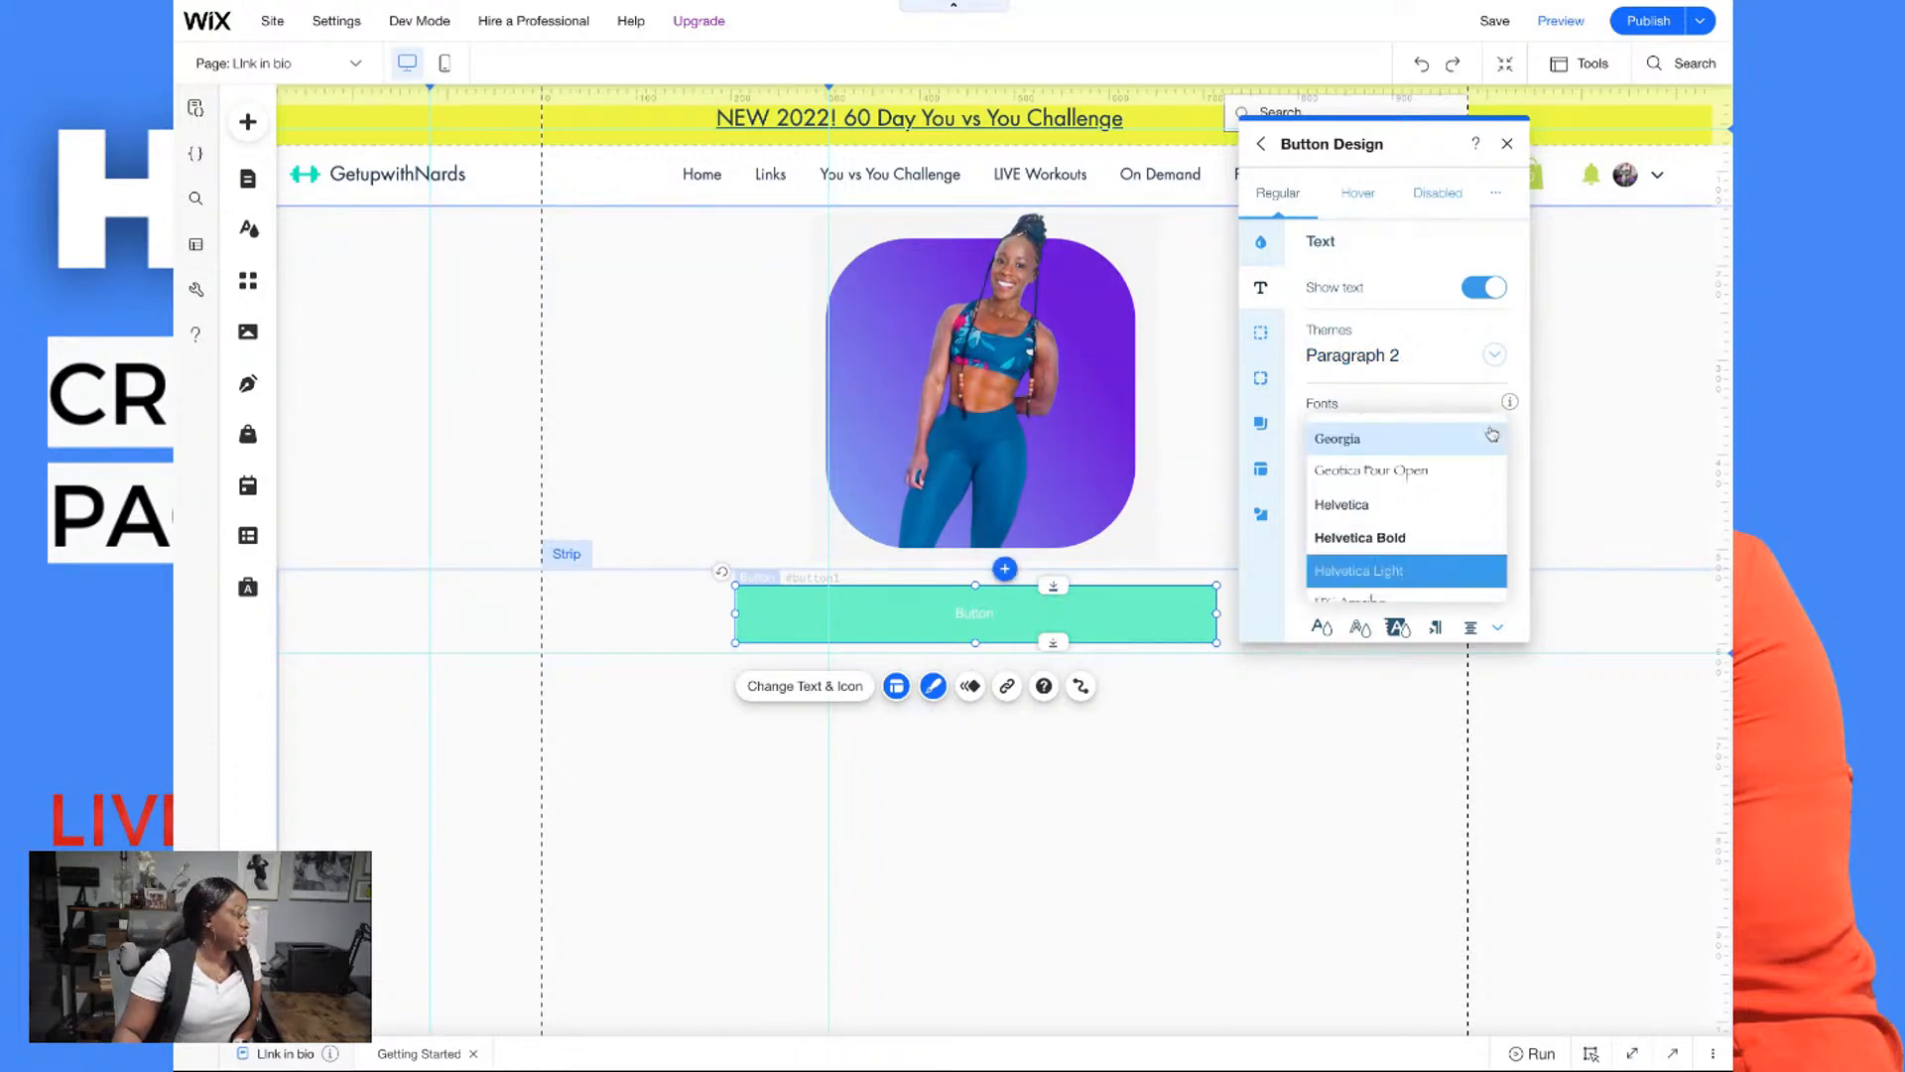
{"action": "scroll", "coordinate": [1419, 526], "scroll_direction": "down", "scroll_amount": 3}
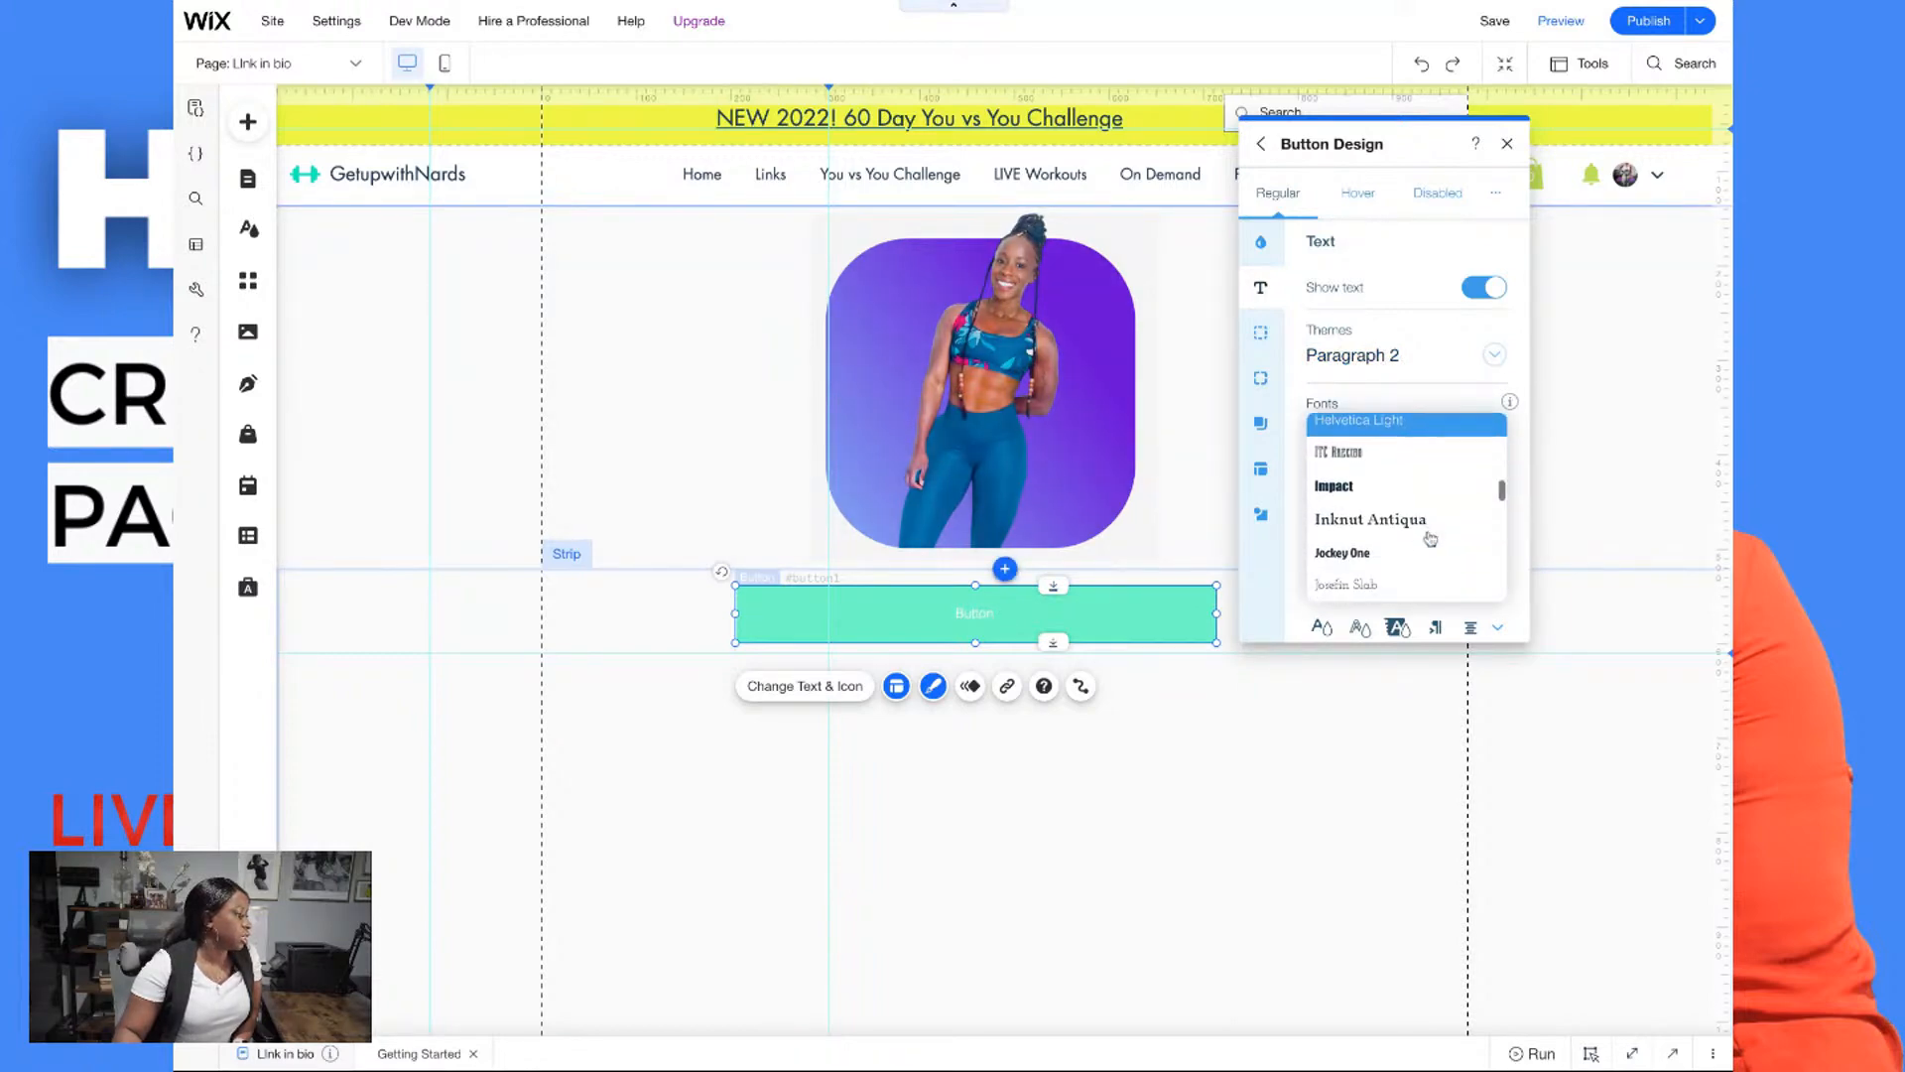
{"action": "left_click", "coordinate": [1401, 486]}
{"action": "left_click", "coordinate": [1399, 449]}
{"action": "scroll", "coordinate": [1399, 516], "scroll_direction": "down", "scroll_amount": 5}
{"action": "scroll", "coordinate": [1399, 523], "scroll_direction": "down", "scroll_amount": 5}
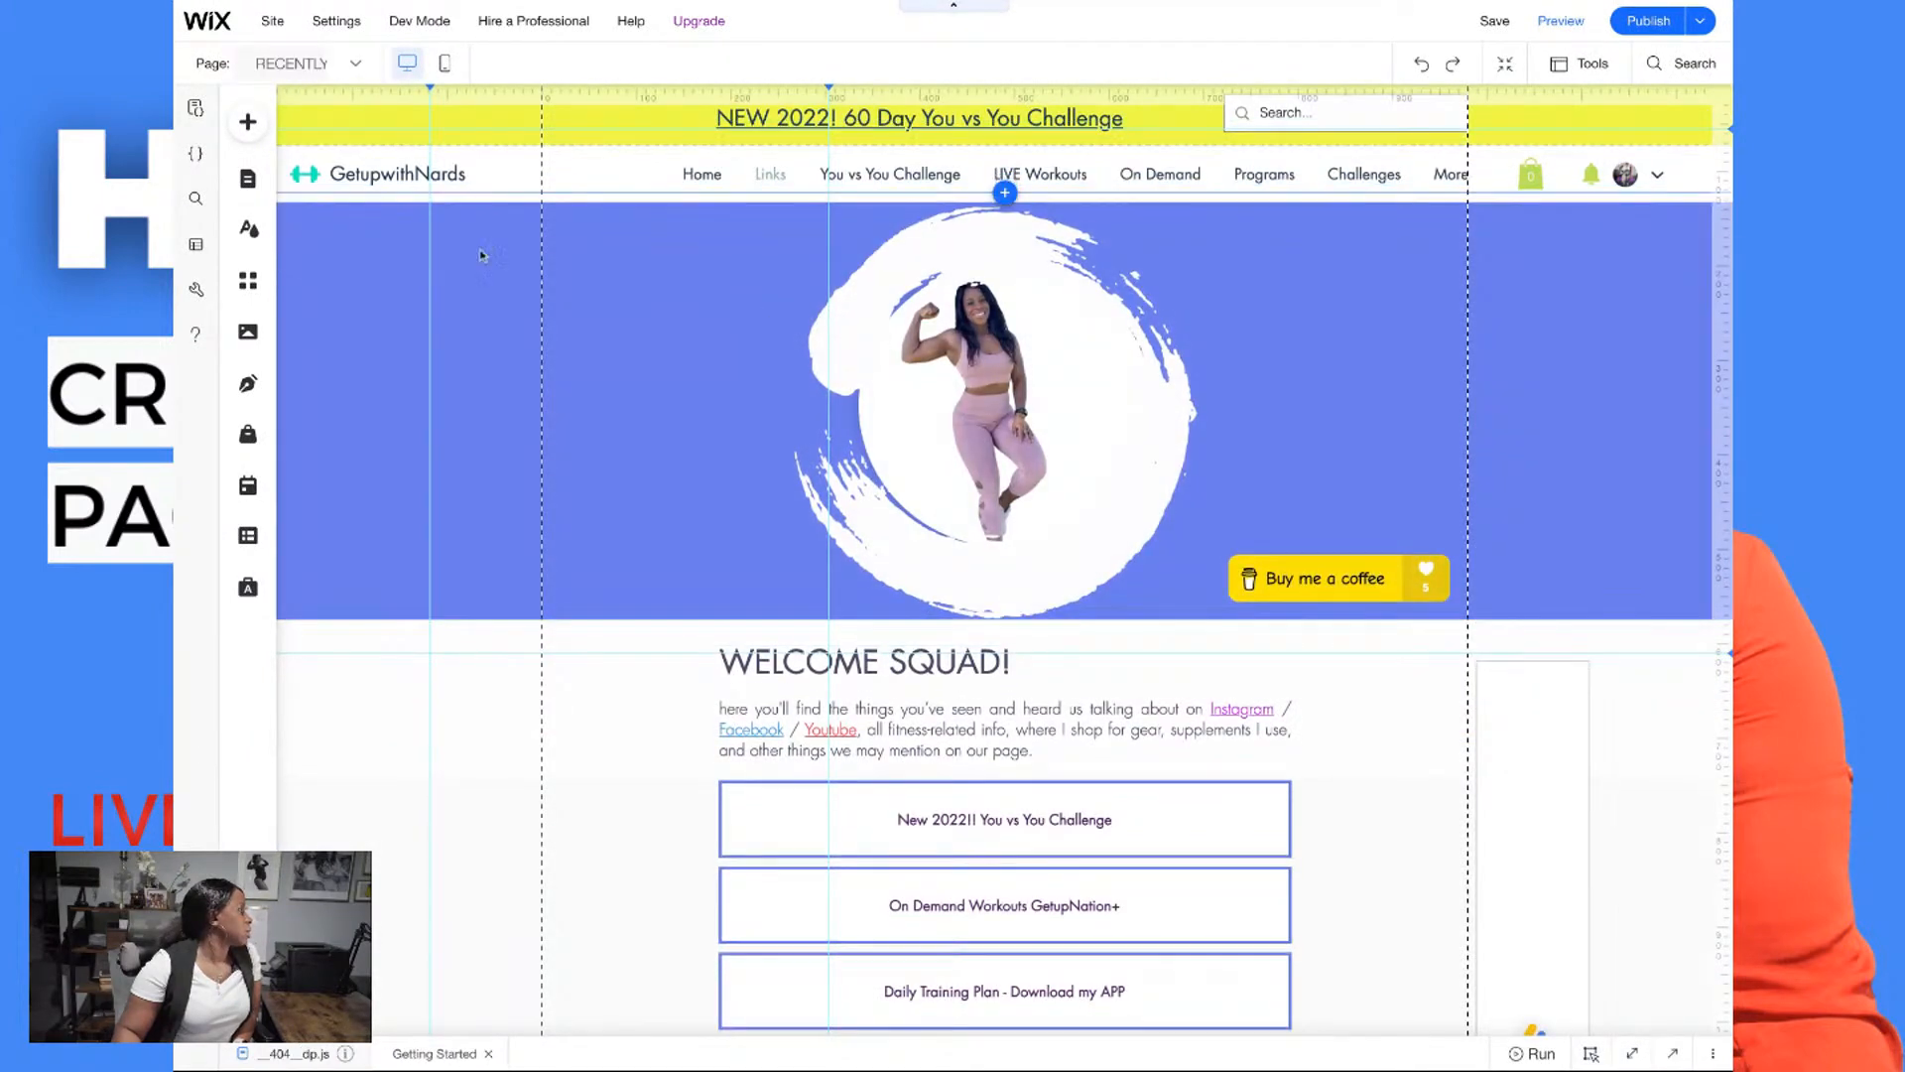
Try to return to the "Link in bio" page from the site's page list
{"action": "left_click", "coordinate": [250, 180]}
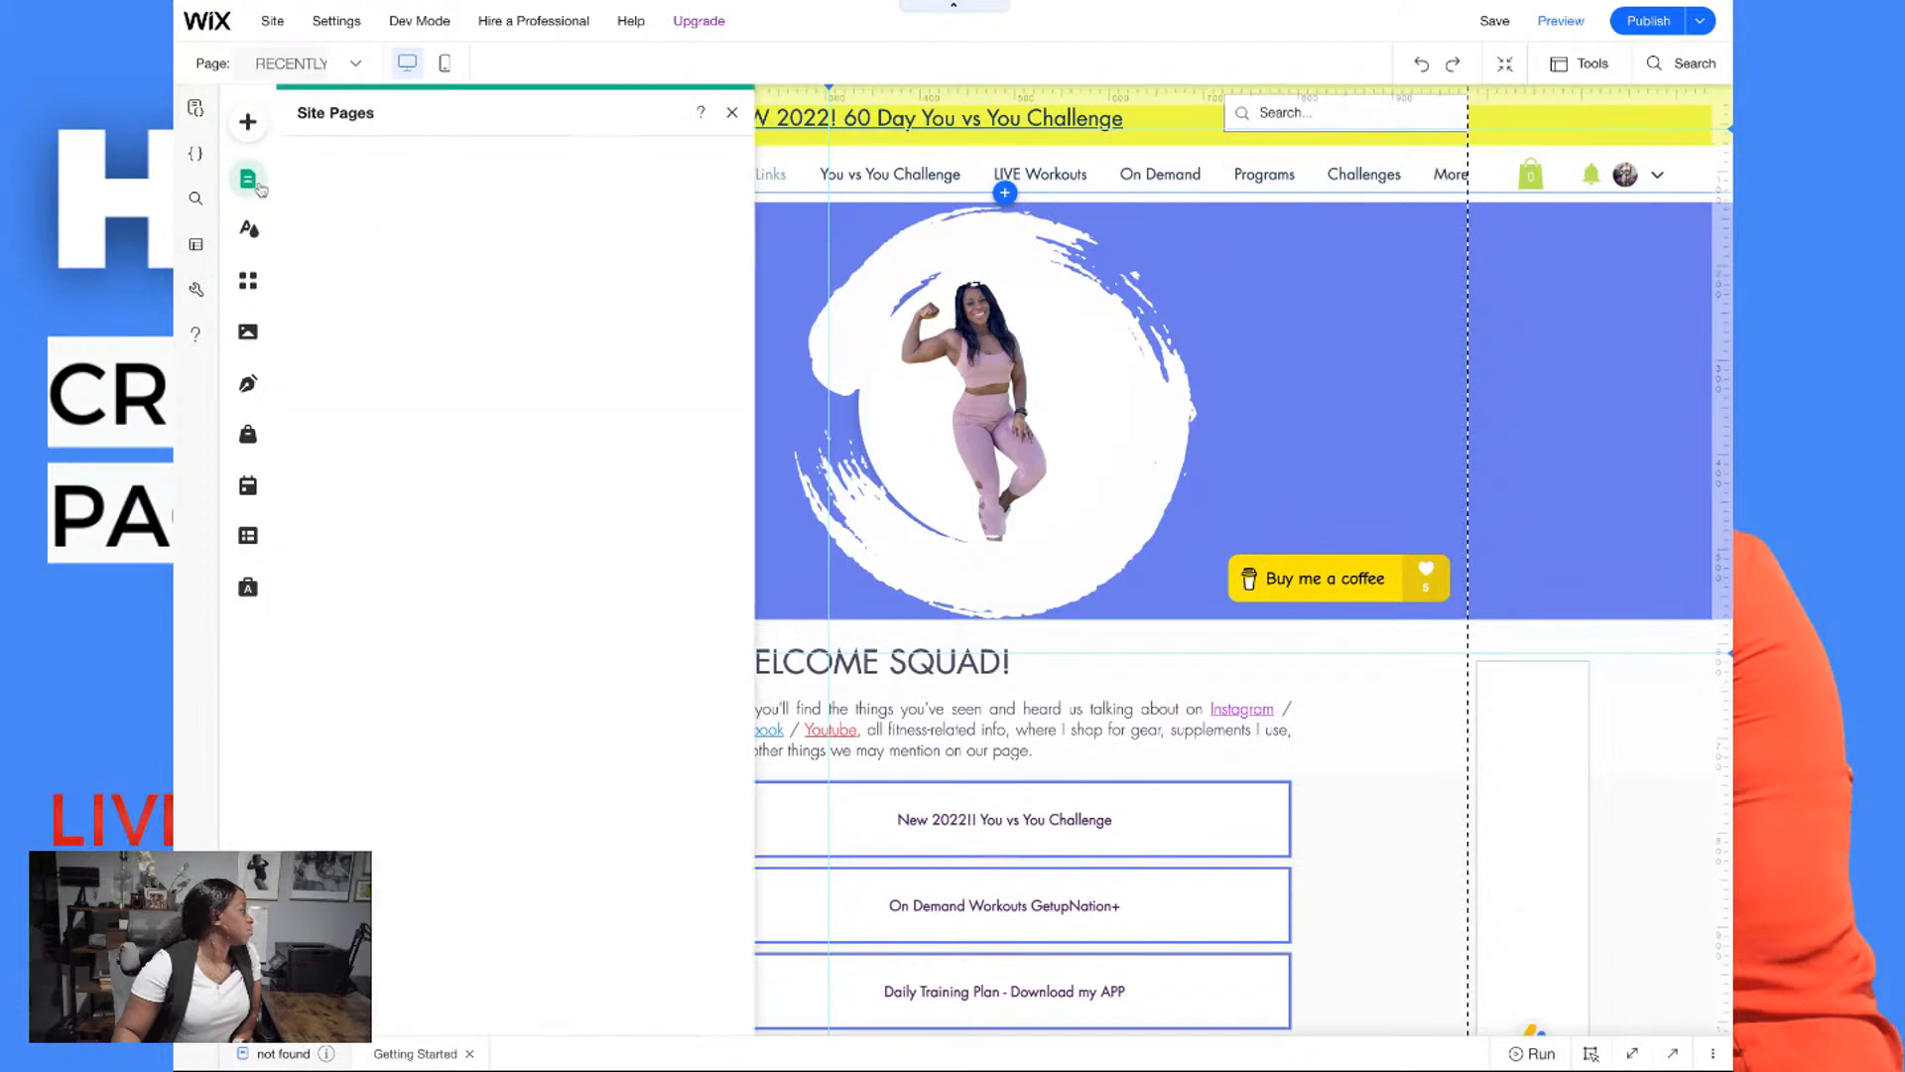
{"action": "left_click", "coordinate": [553, 349]}
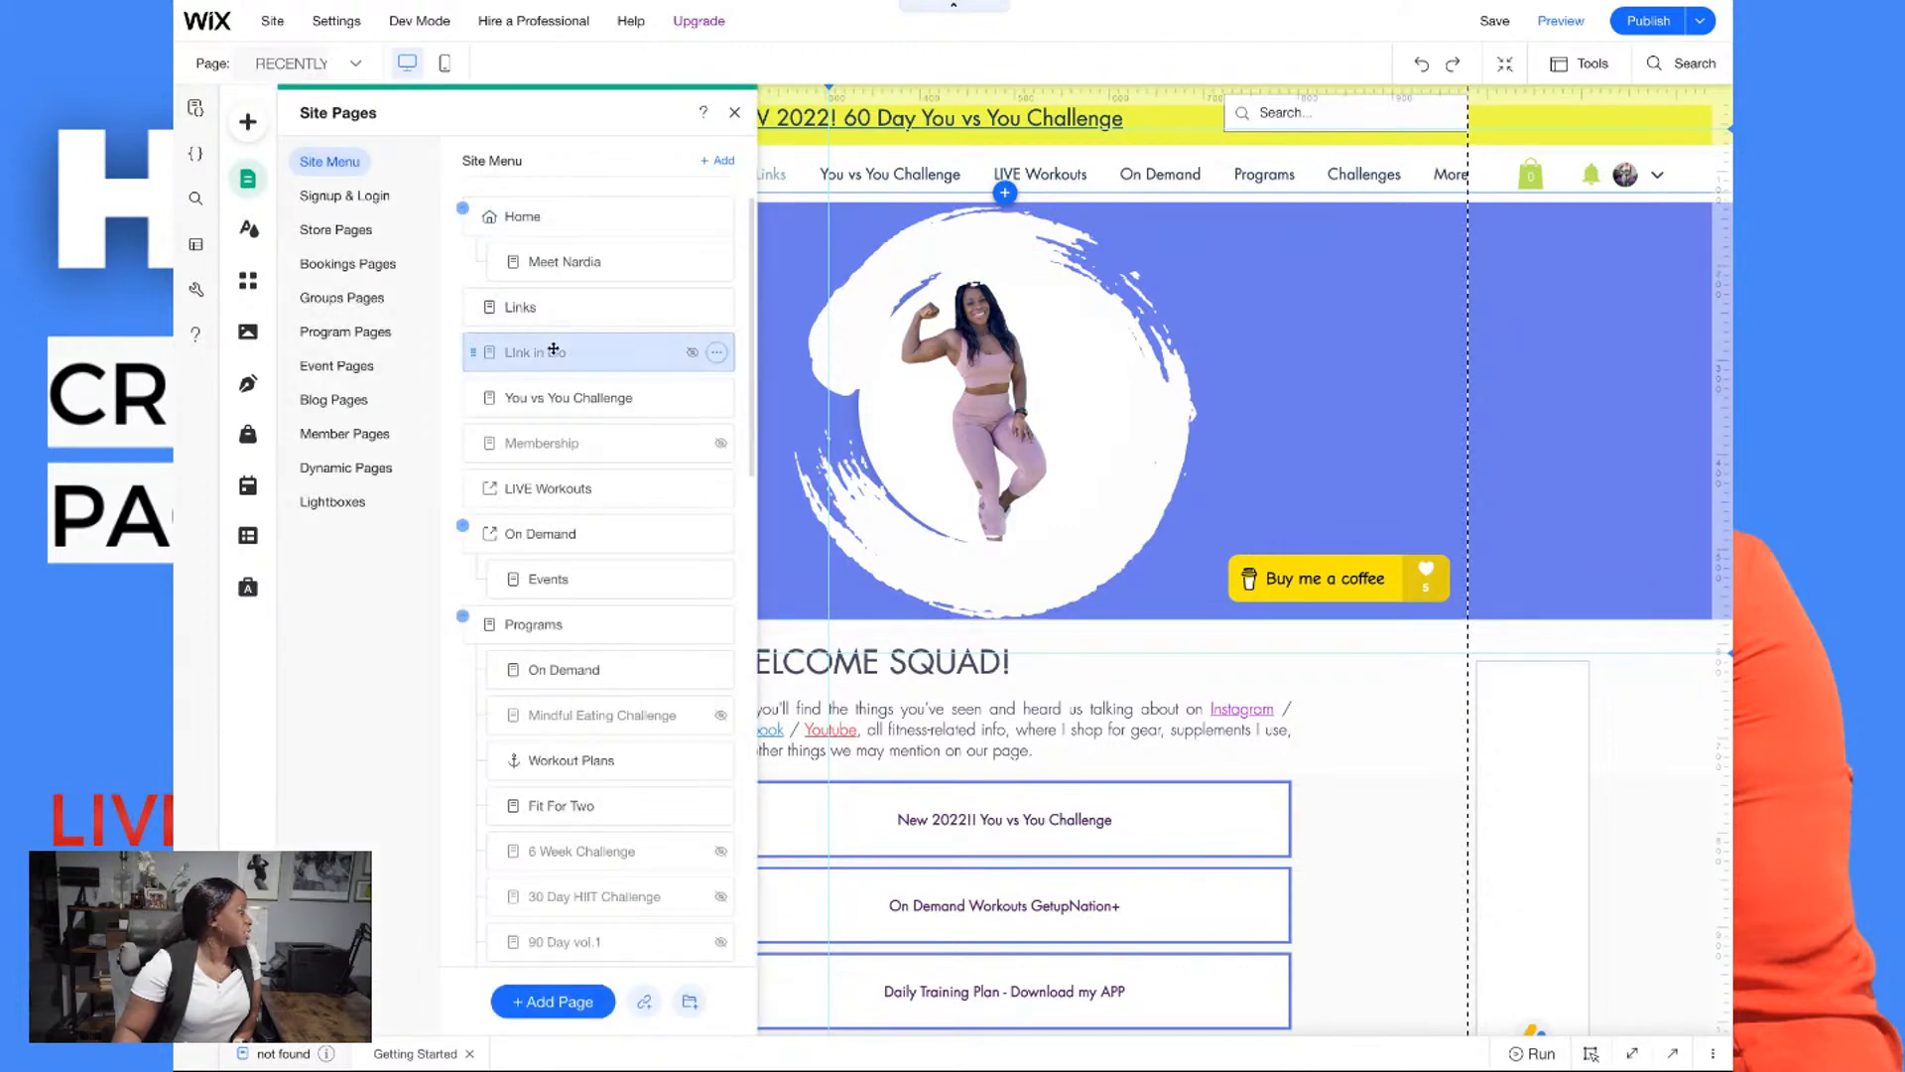
{"action": "double_click", "coordinate": [563, 350]}
{"action": "left_click", "coordinate": [694, 354]}
{"action": "left_click", "coordinate": [1306, 331]}
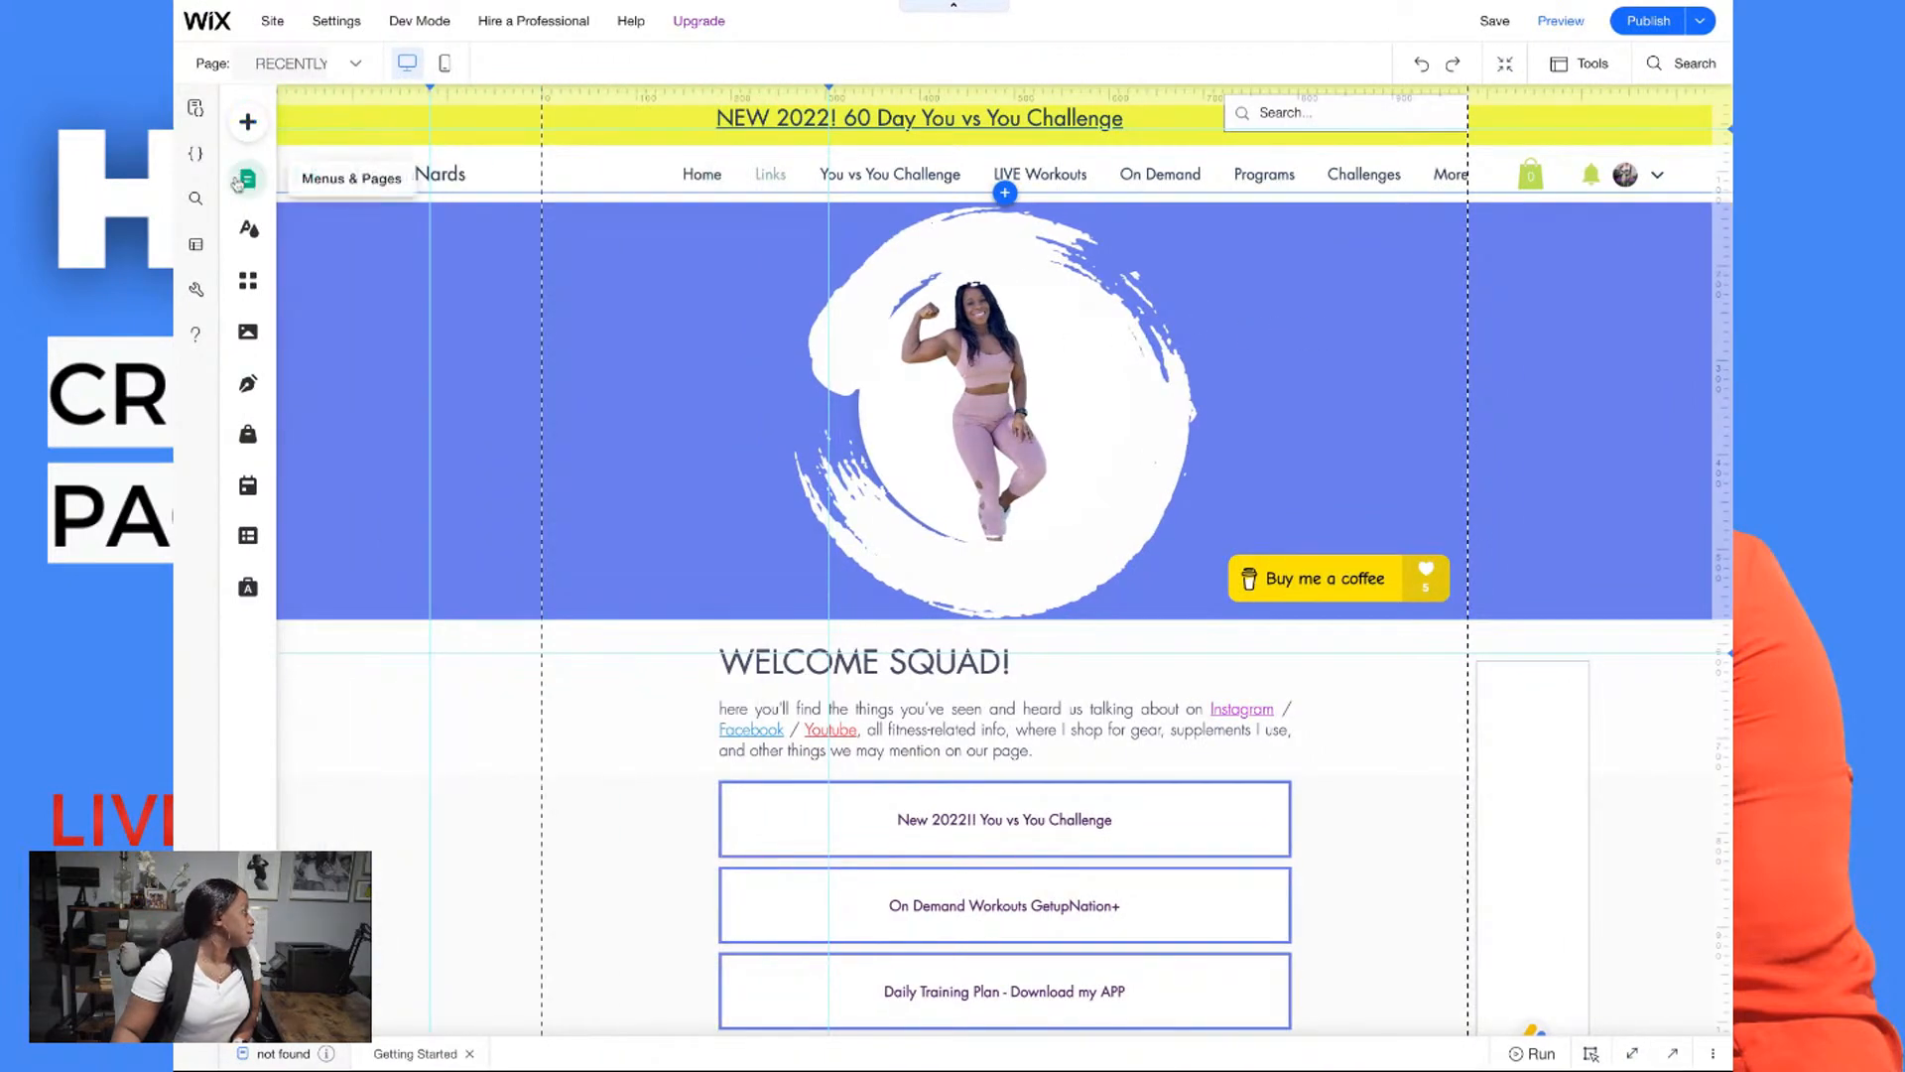
{"action": "left_click", "coordinate": [248, 179]}
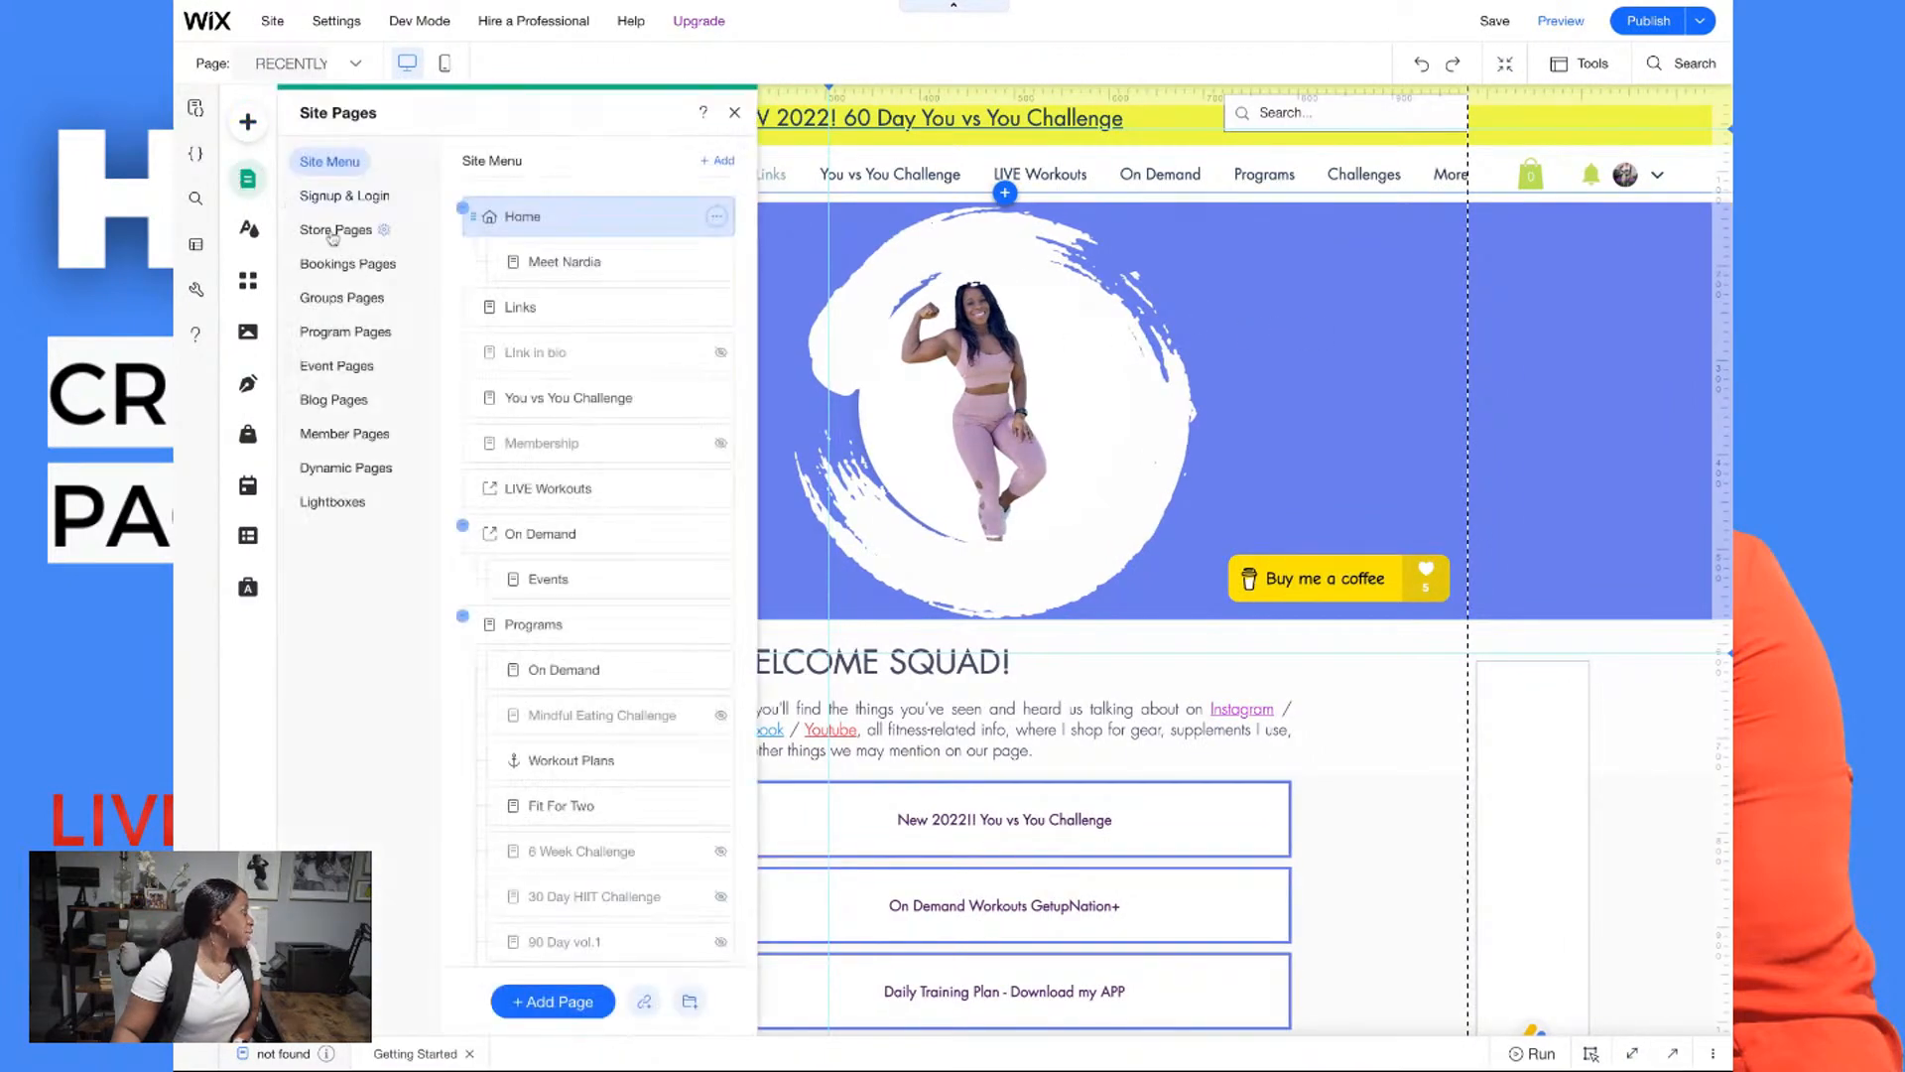
{"action": "left_click", "coordinate": [518, 354]}
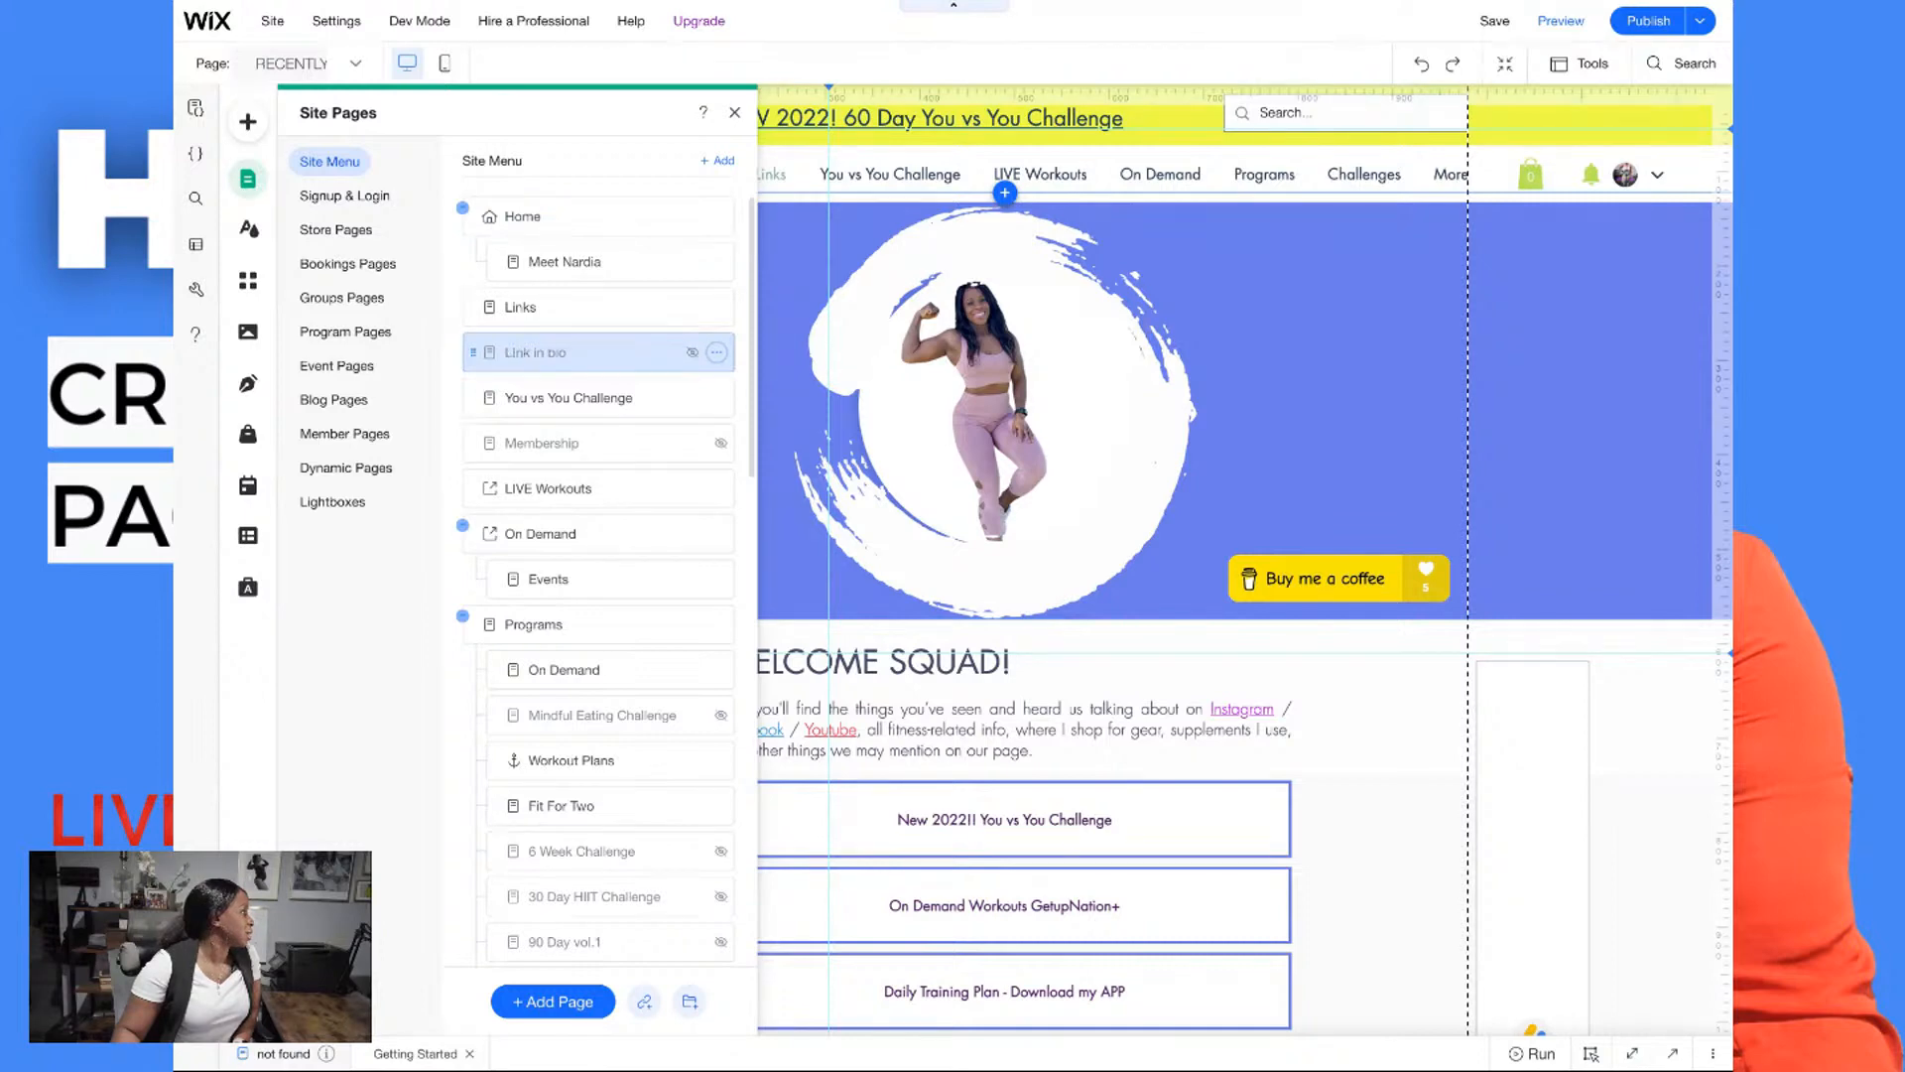
{"action": "scroll", "coordinate": [1426, 396], "scroll_direction": "down", "scroll_amount": 4}
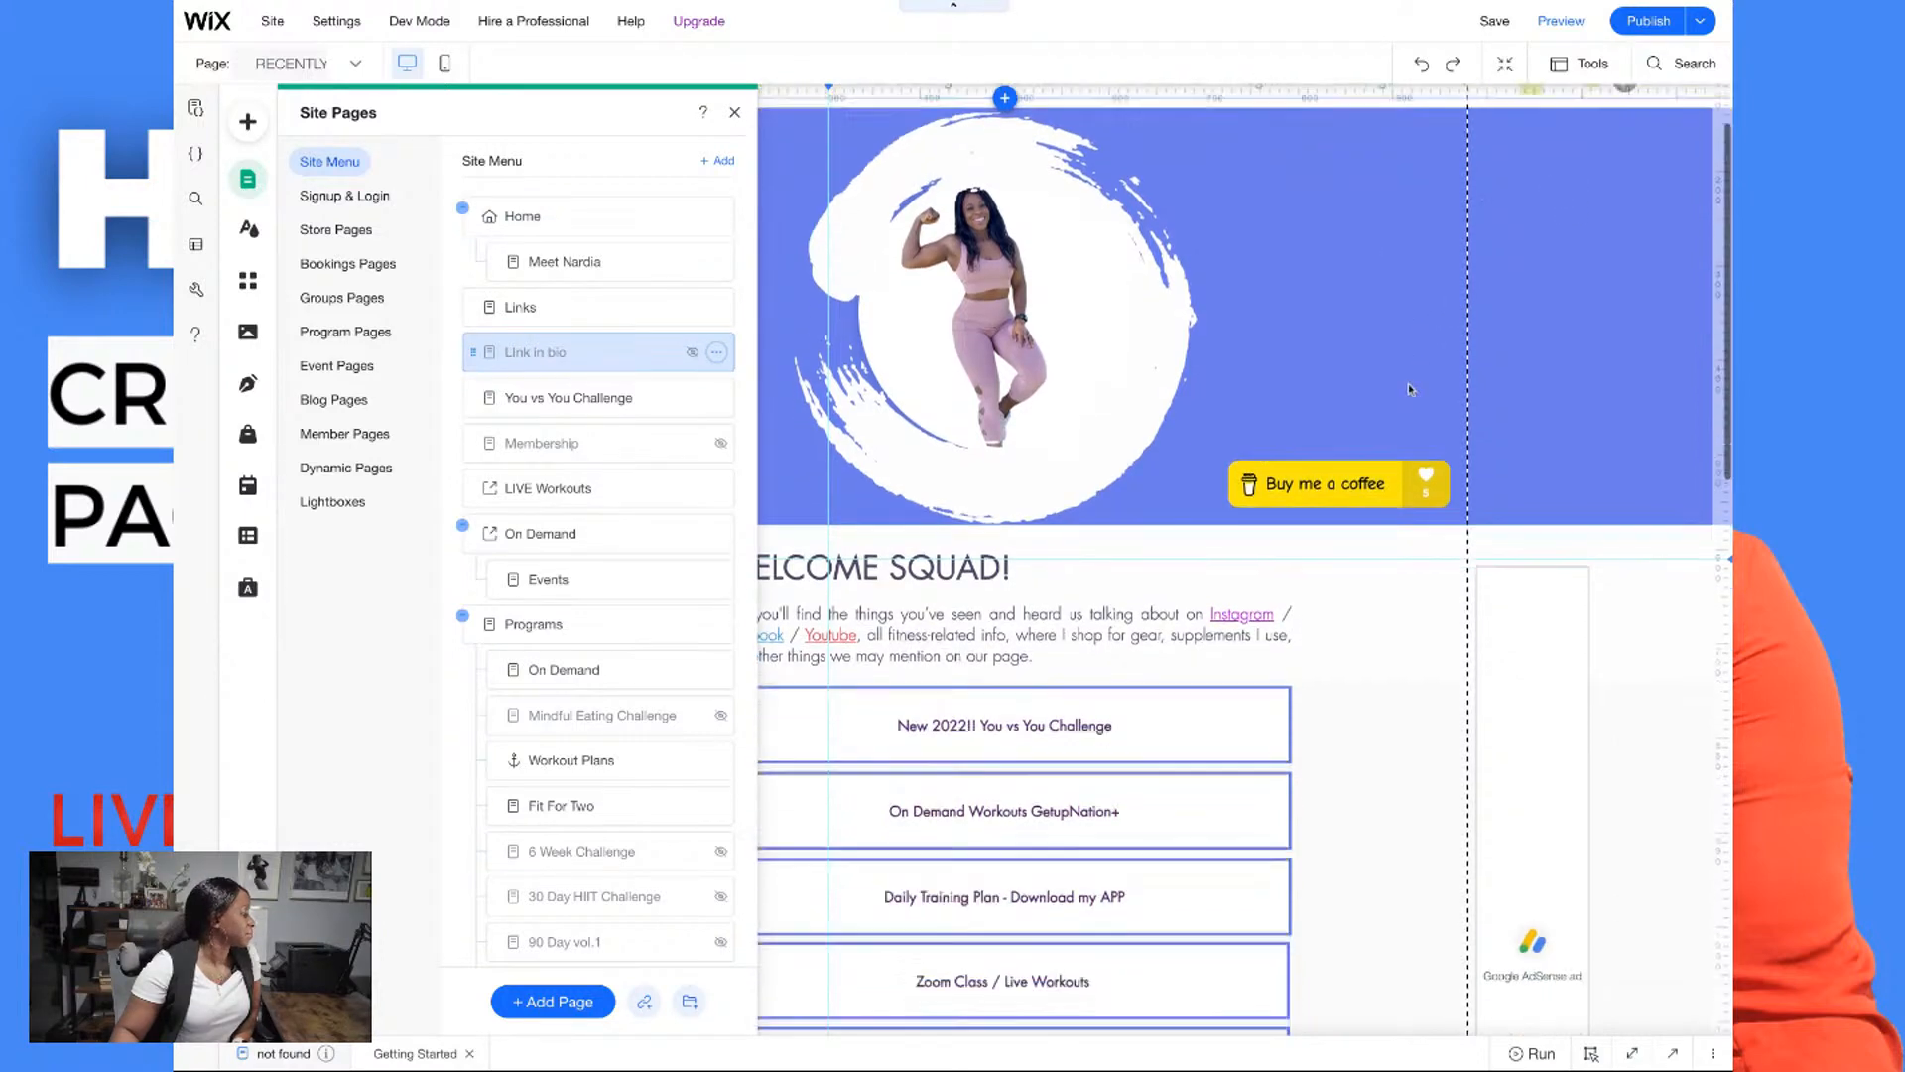
{"action": "scroll", "coordinate": [1390, 387], "scroll_direction": "down", "scroll_amount": 3}
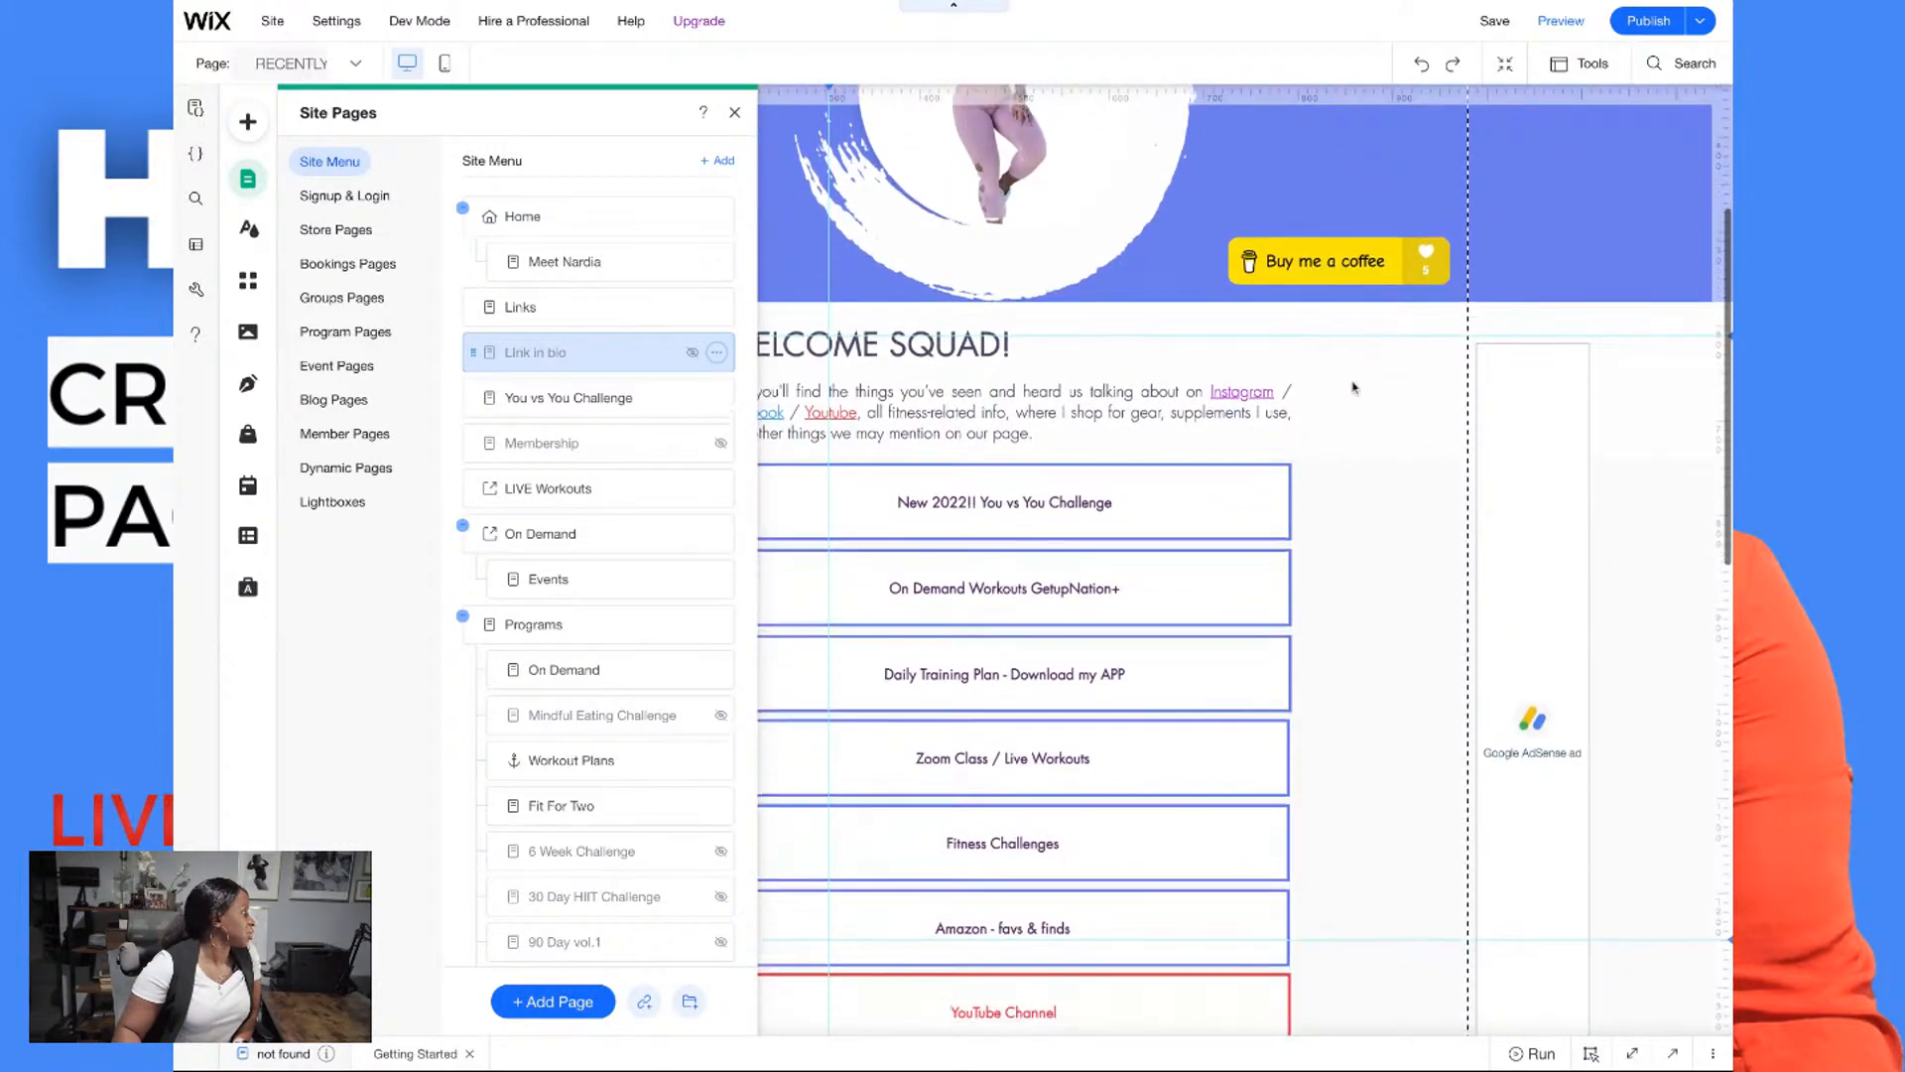
{"action": "left_click", "coordinate": [249, 182]}
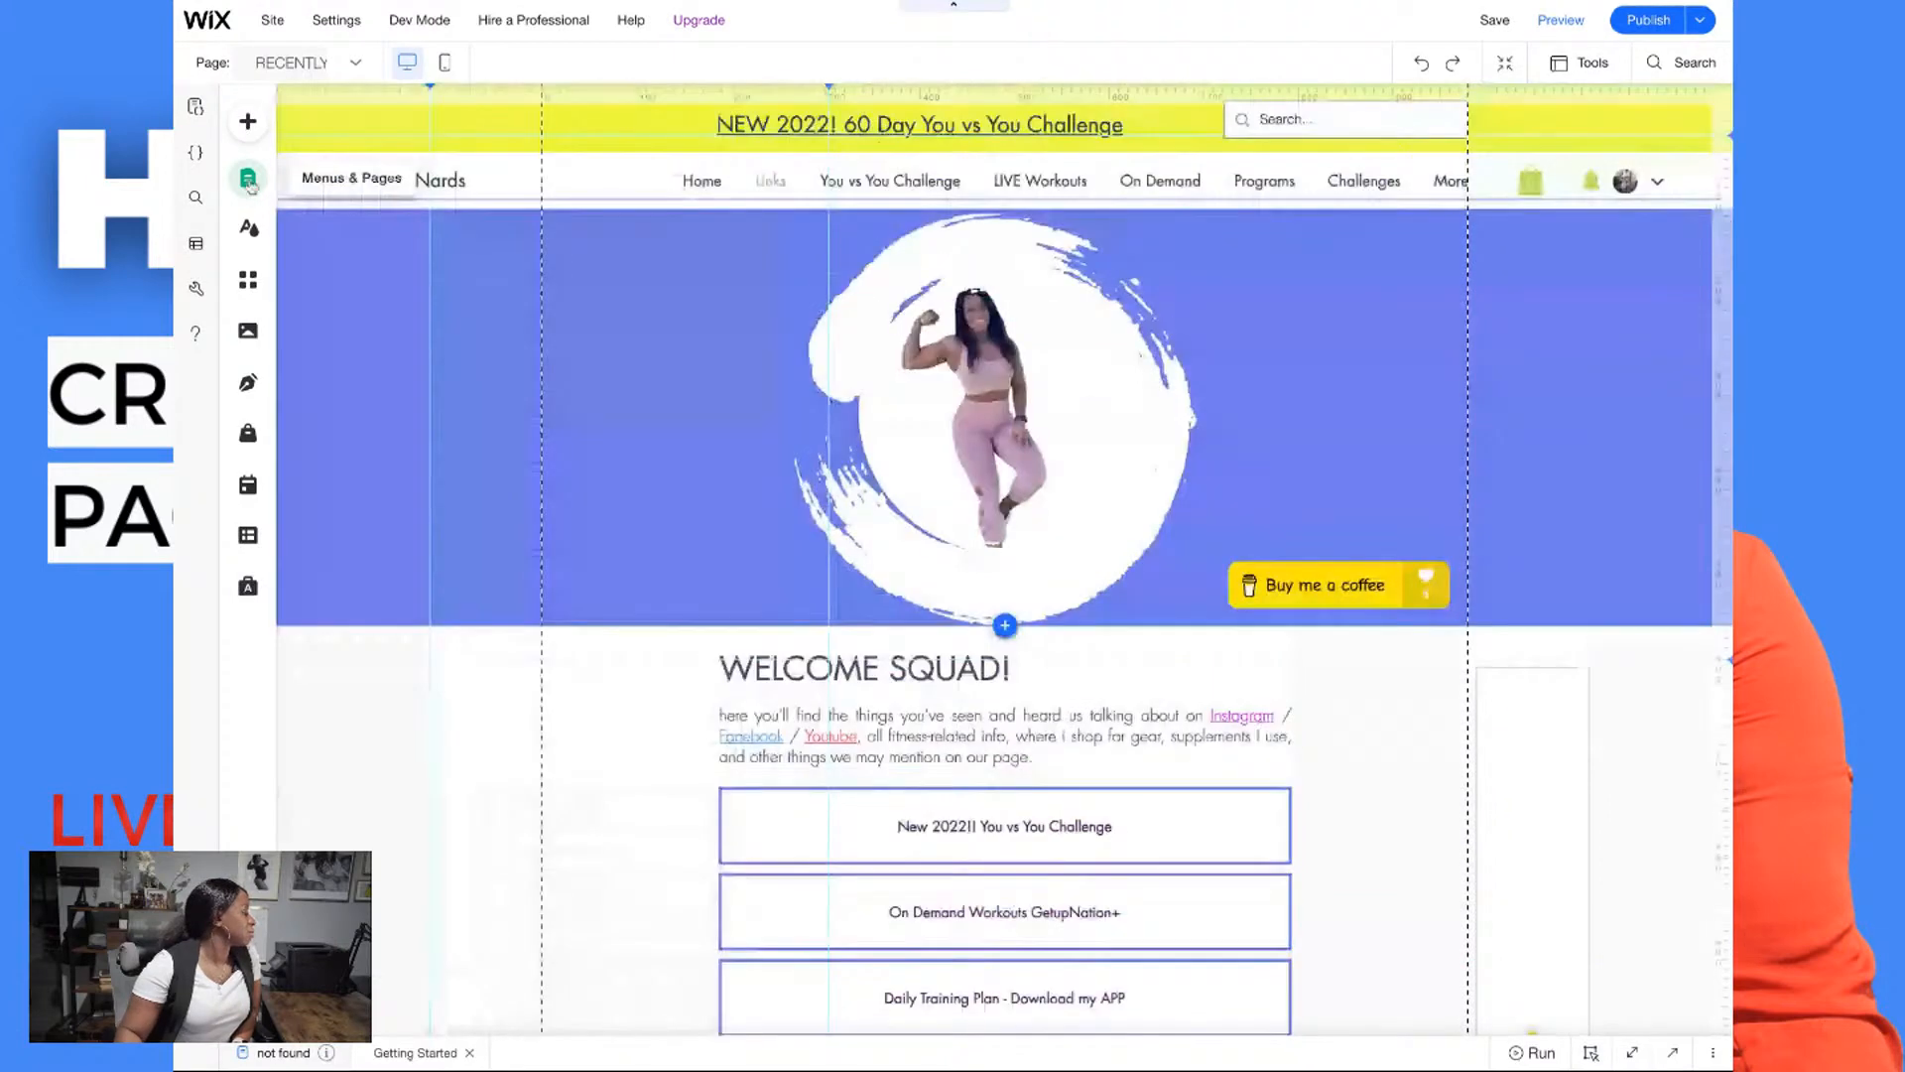
{"action": "left_click", "coordinate": [249, 182]}
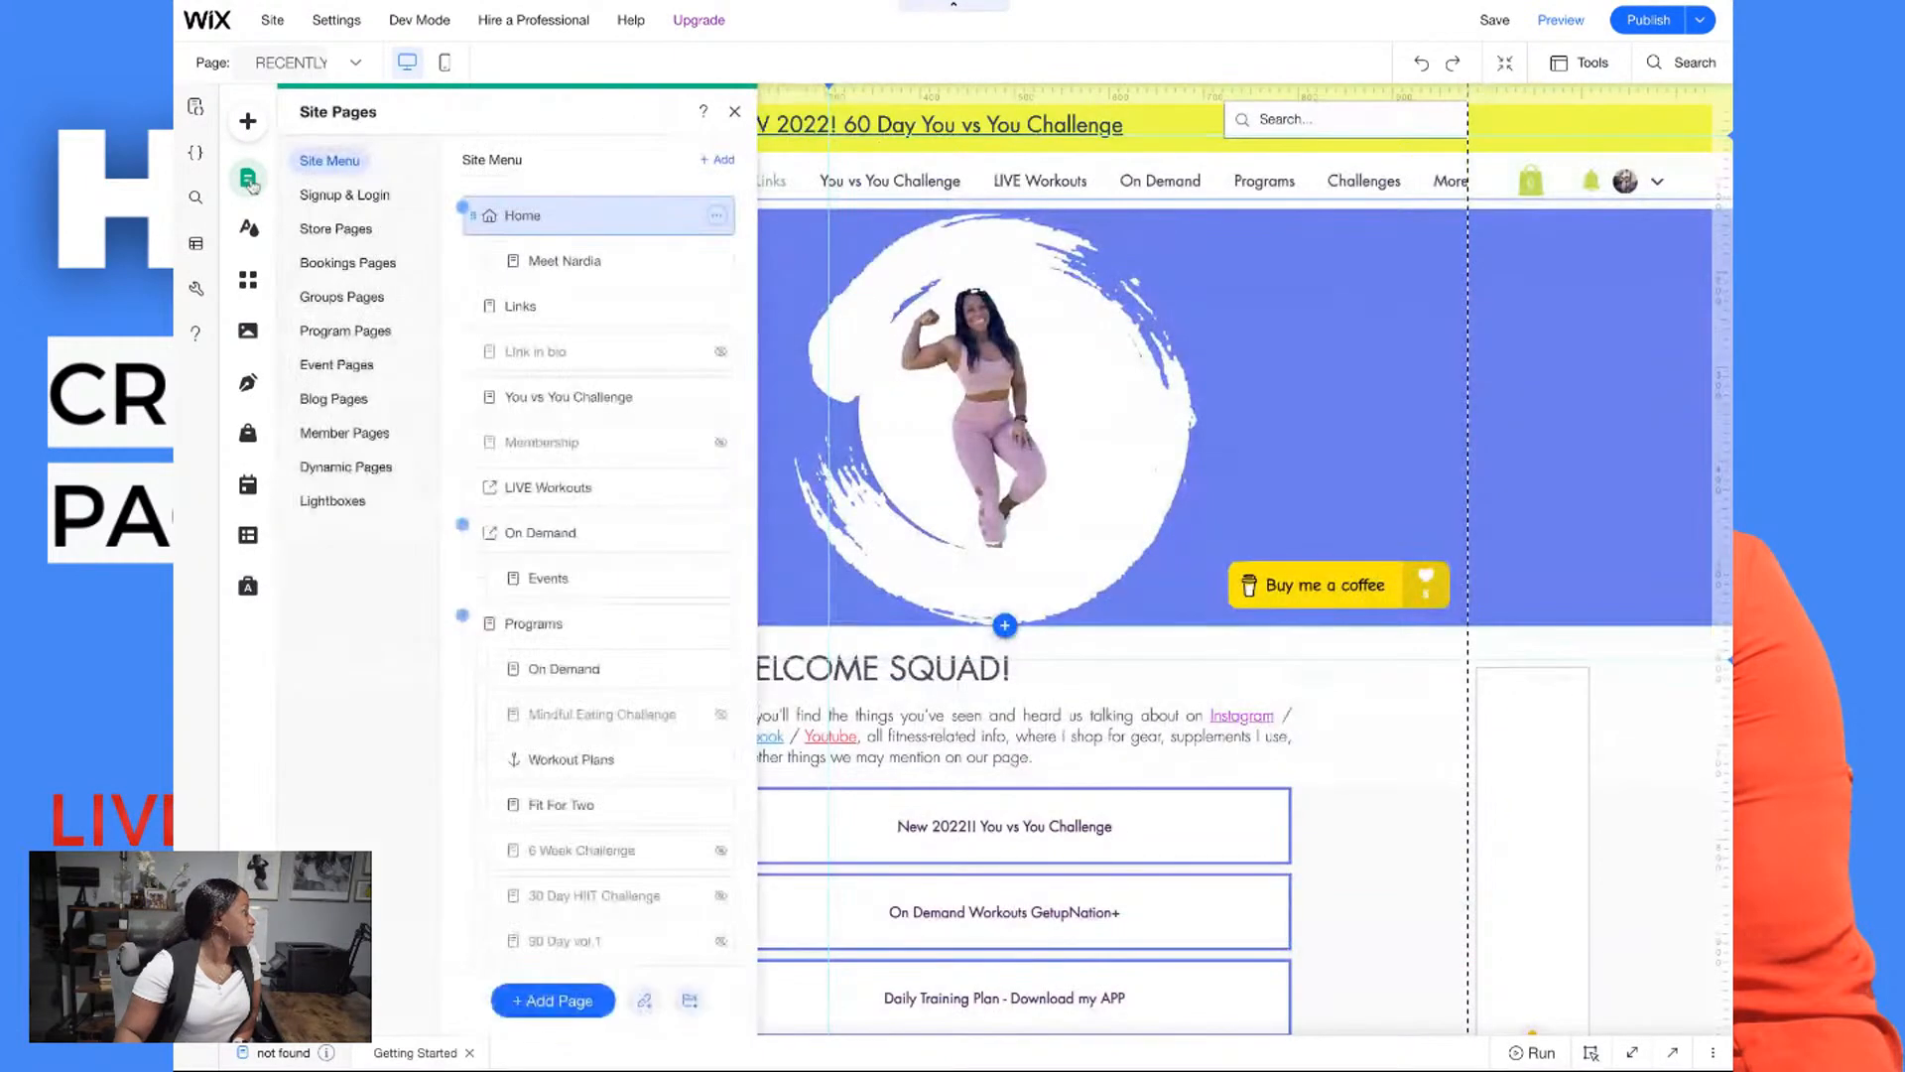
{"action": "left_click", "coordinate": [552, 353]}
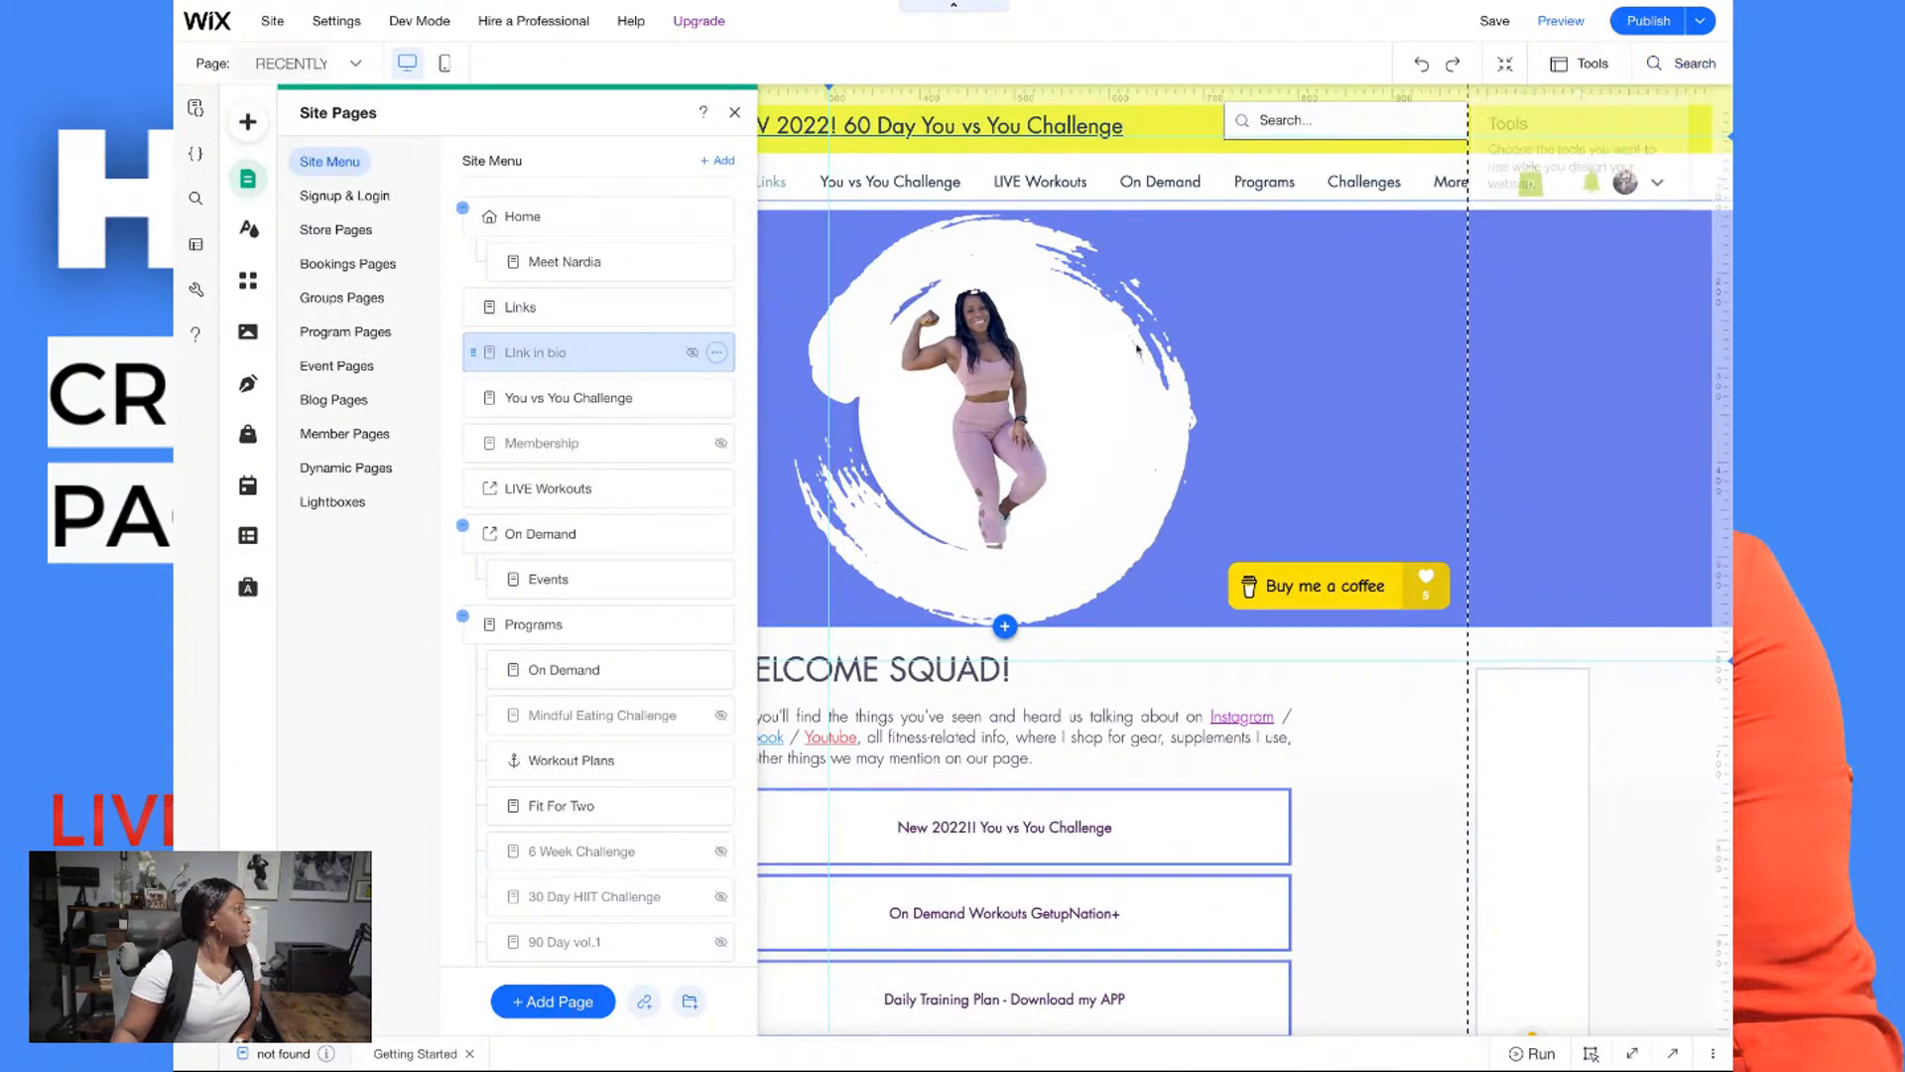
{"action": "left_click", "coordinate": [1226, 335]}
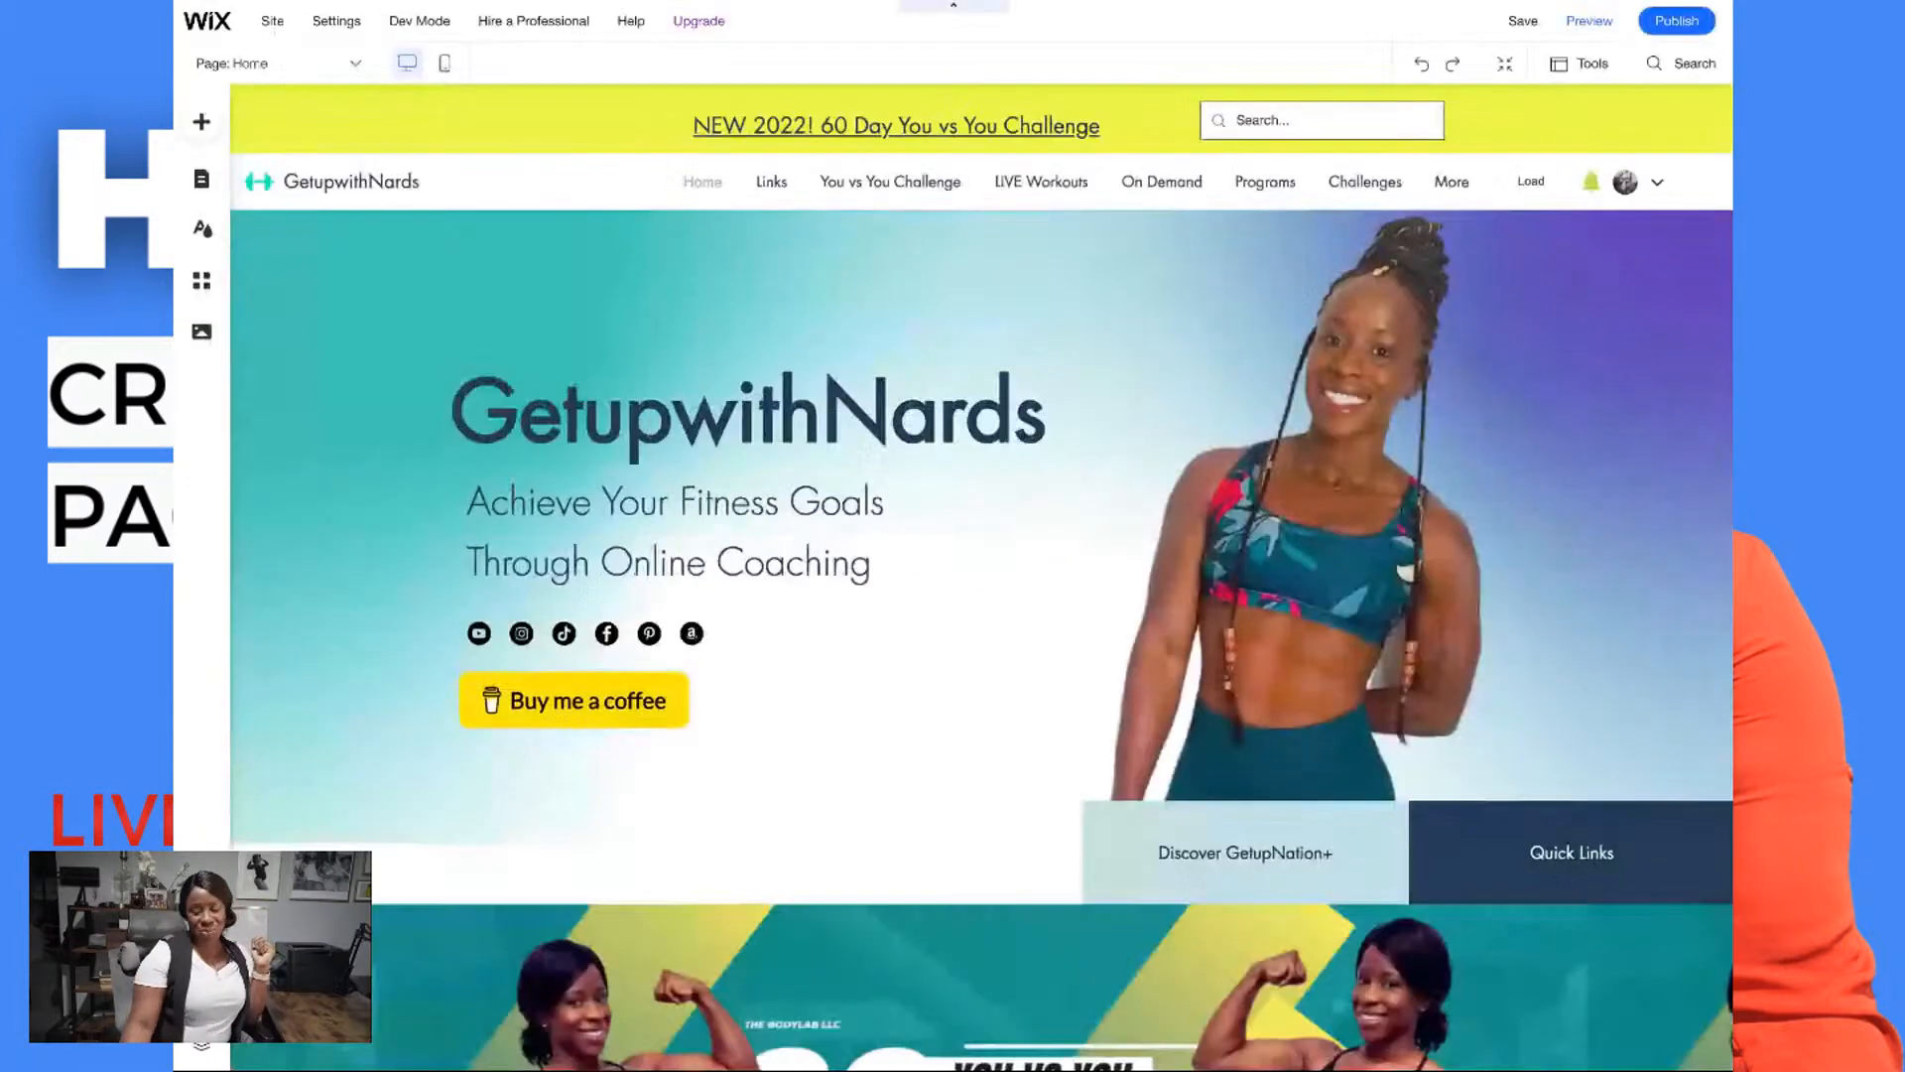
Open the "Link in bio" page for editing from the Home page and close the page list
{"action": "left_click", "coordinate": [201, 179]}
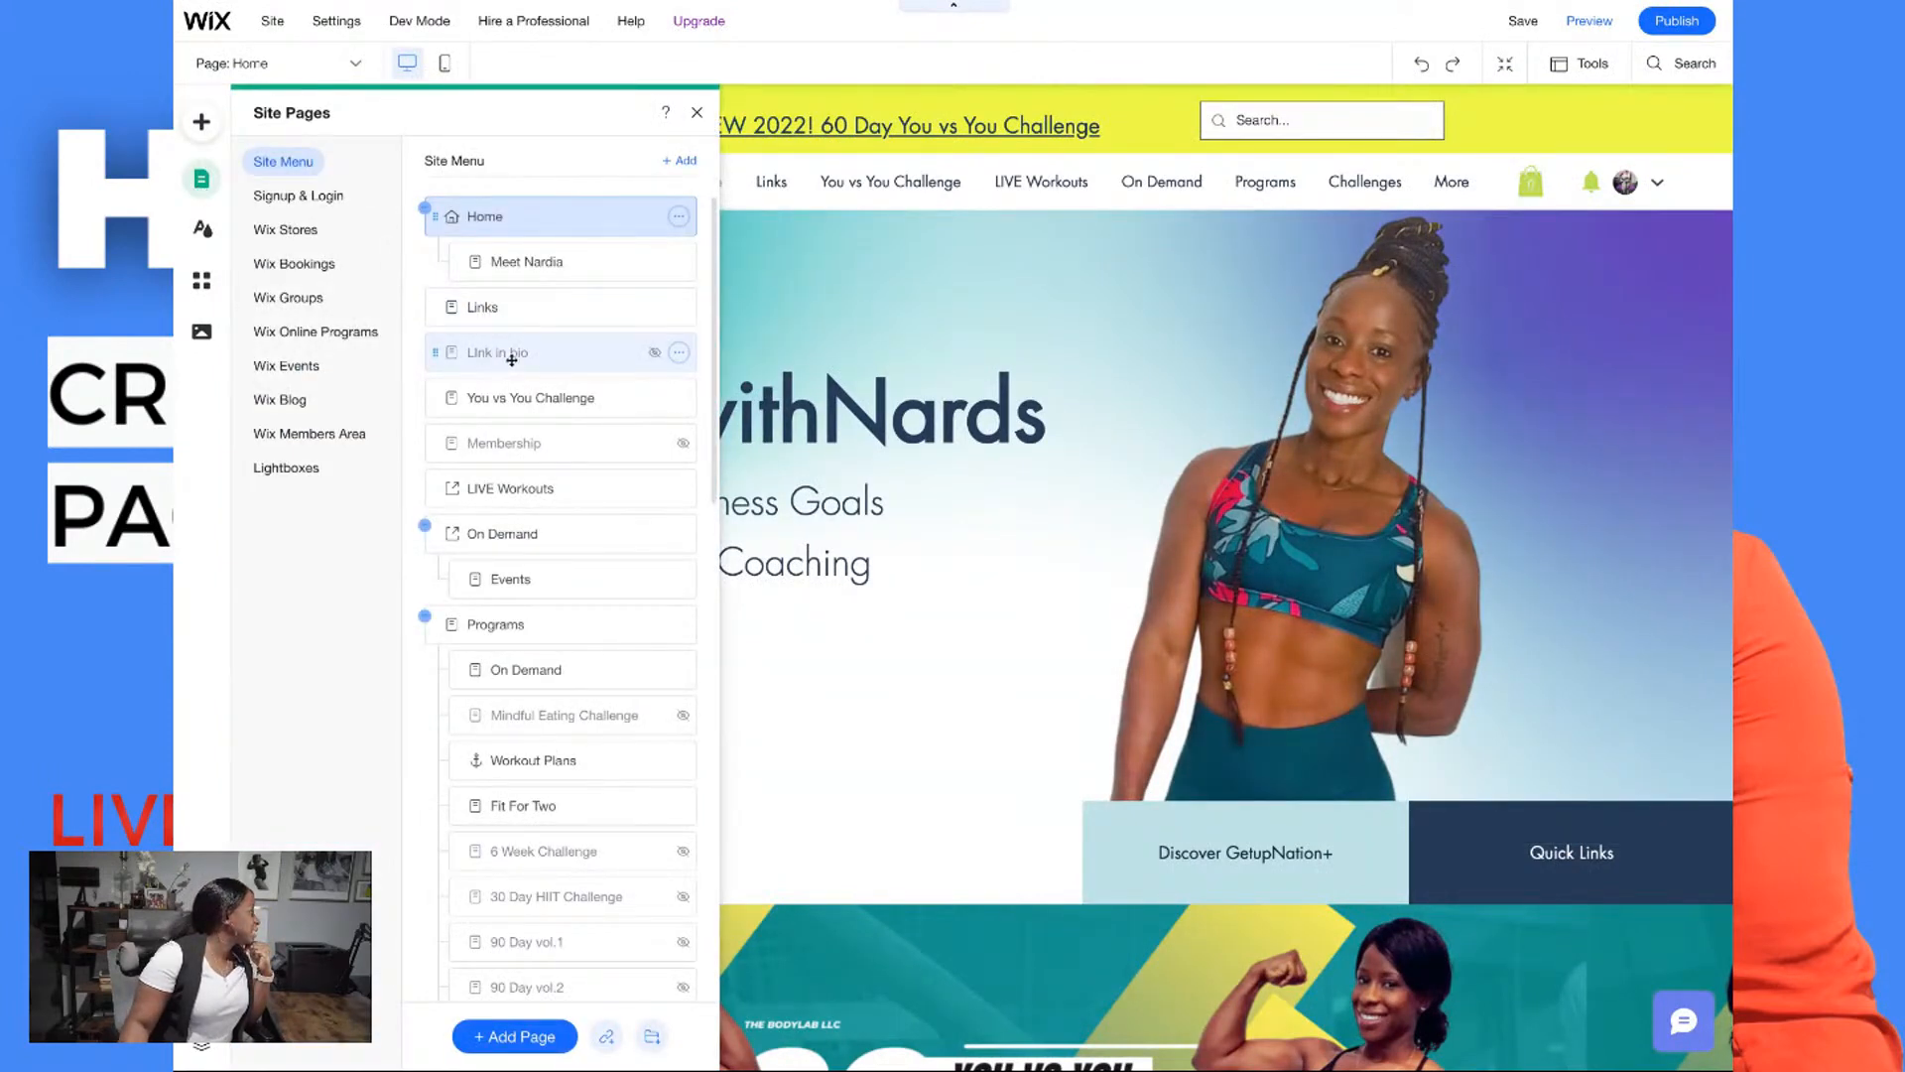
{"action": "left_click", "coordinate": [510, 356]}
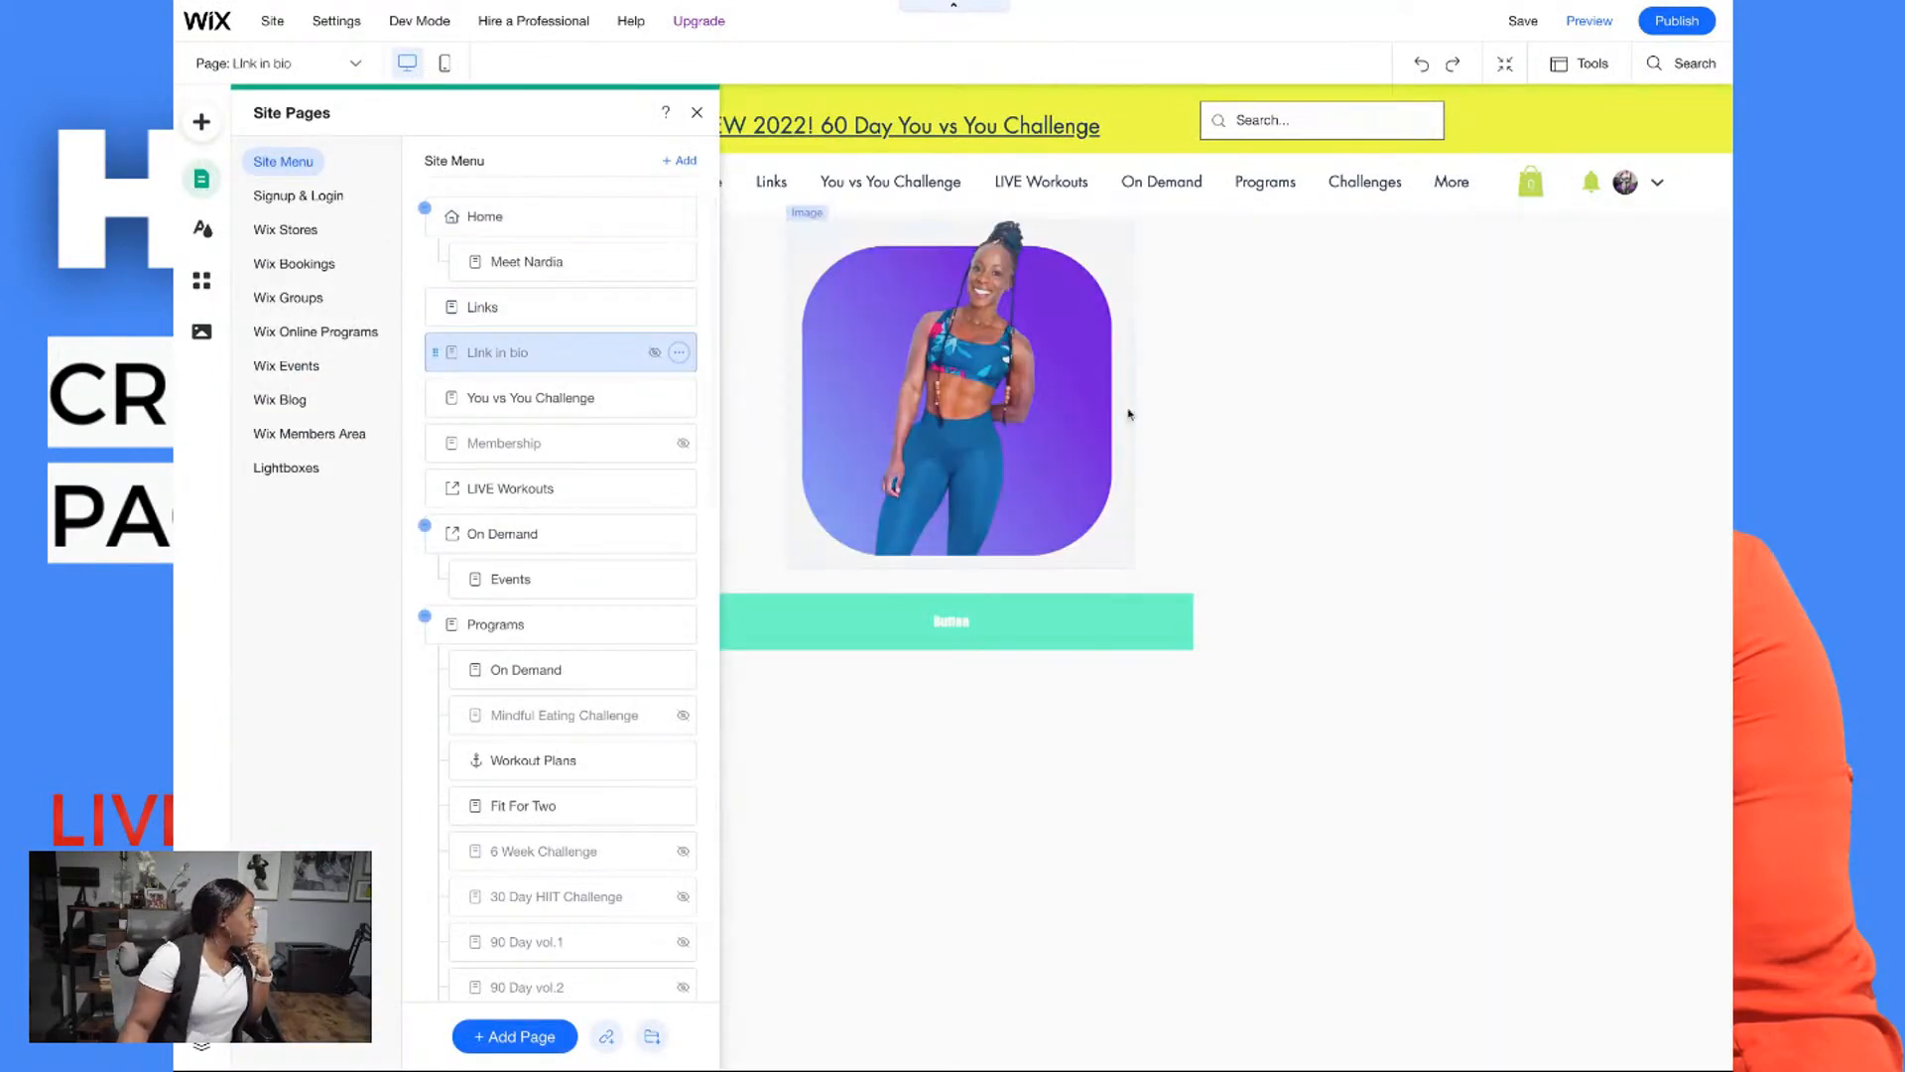
{"action": "left_click", "coordinate": [1263, 404]}
Set the green button's text font to Oswald Extra Light and minimise the Velo code panel
{"action": "left_click", "coordinate": [1121, 642]}
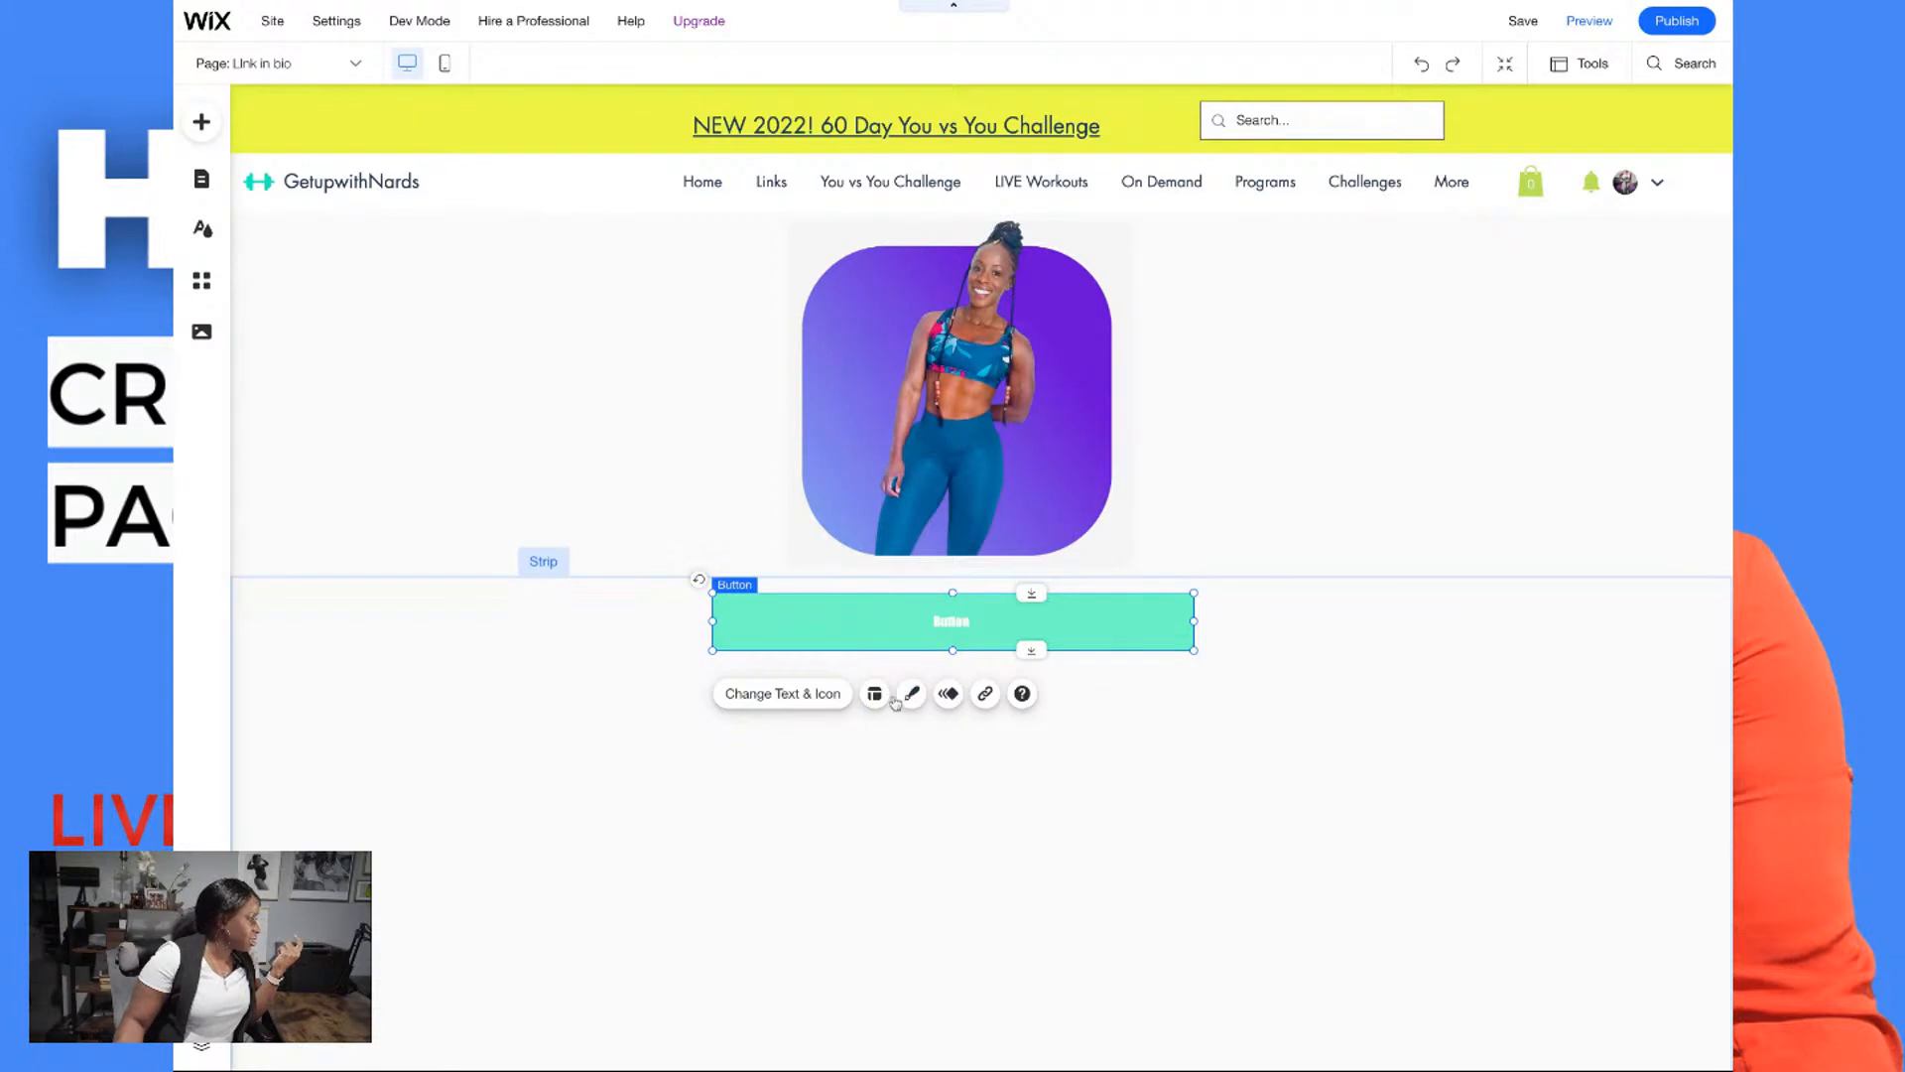
{"action": "left_click", "coordinate": [833, 694]}
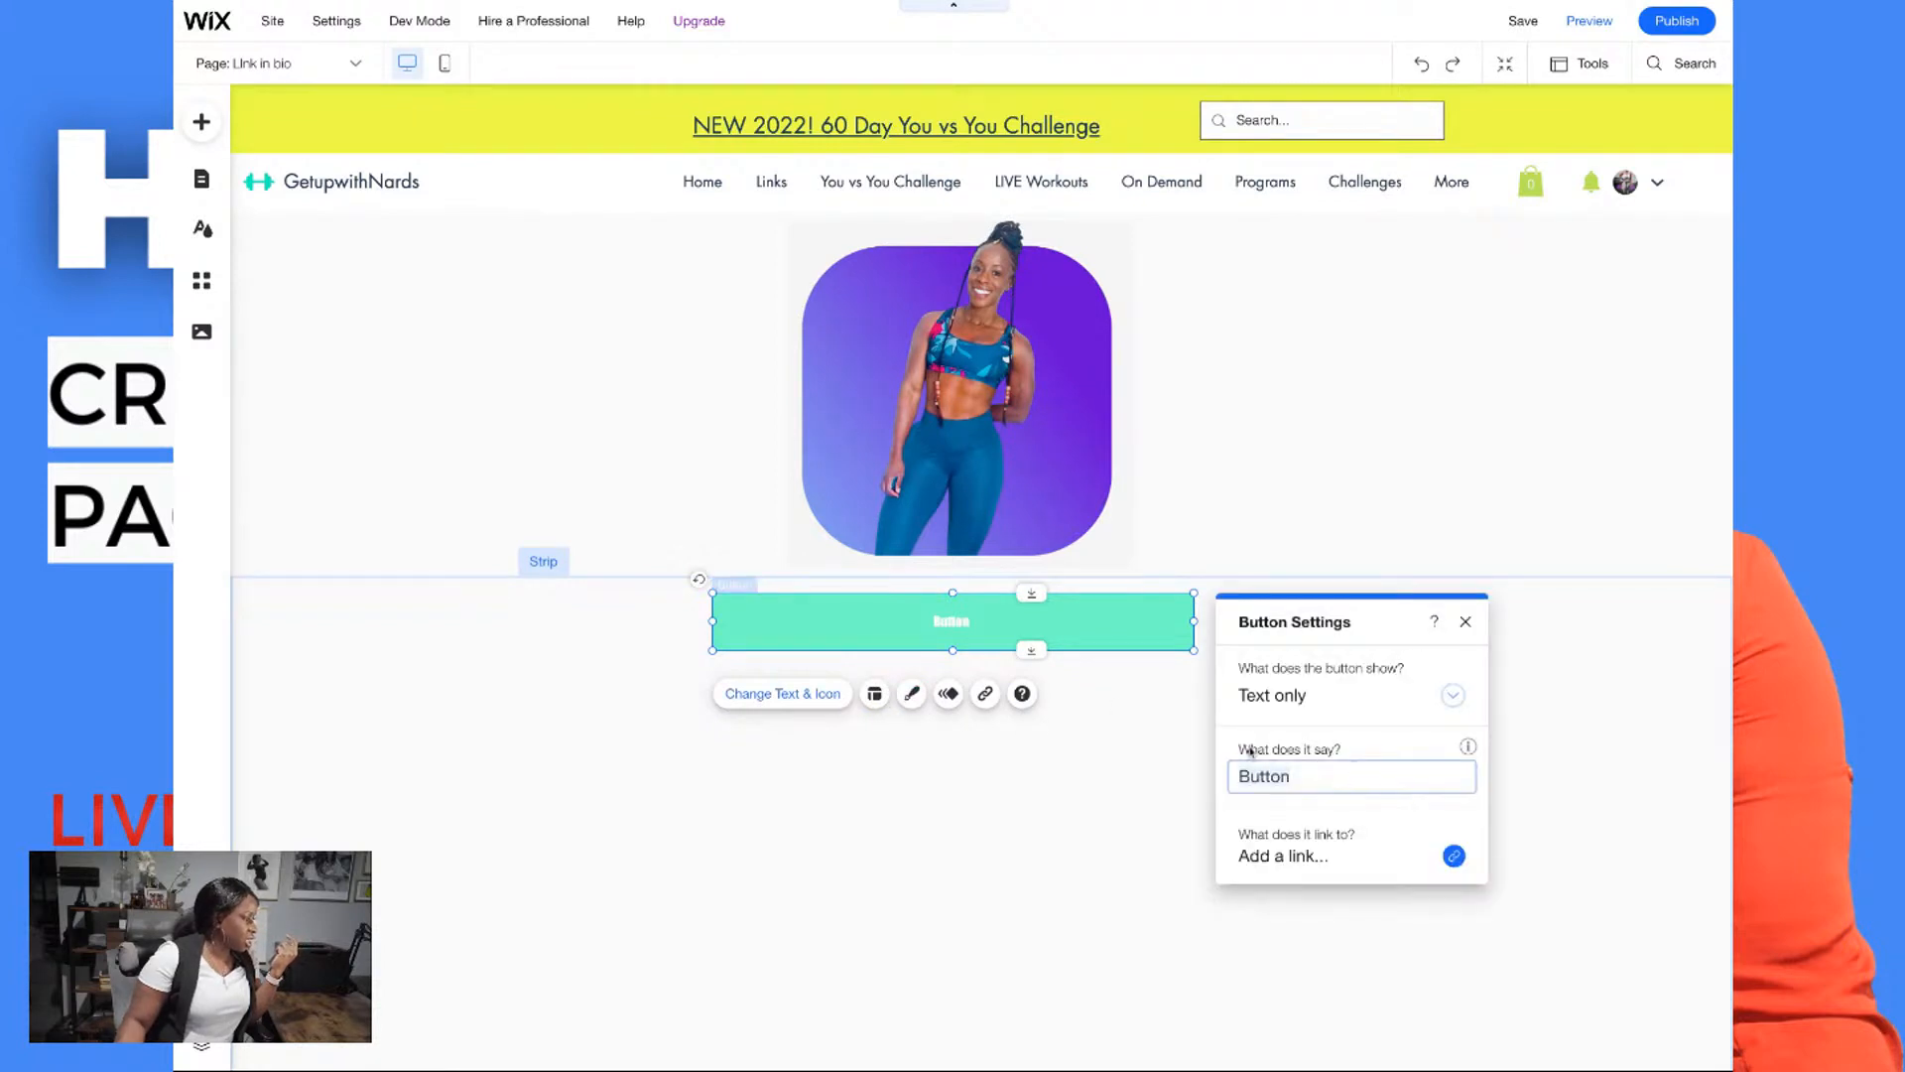
{"action": "left_click", "coordinate": [912, 694]}
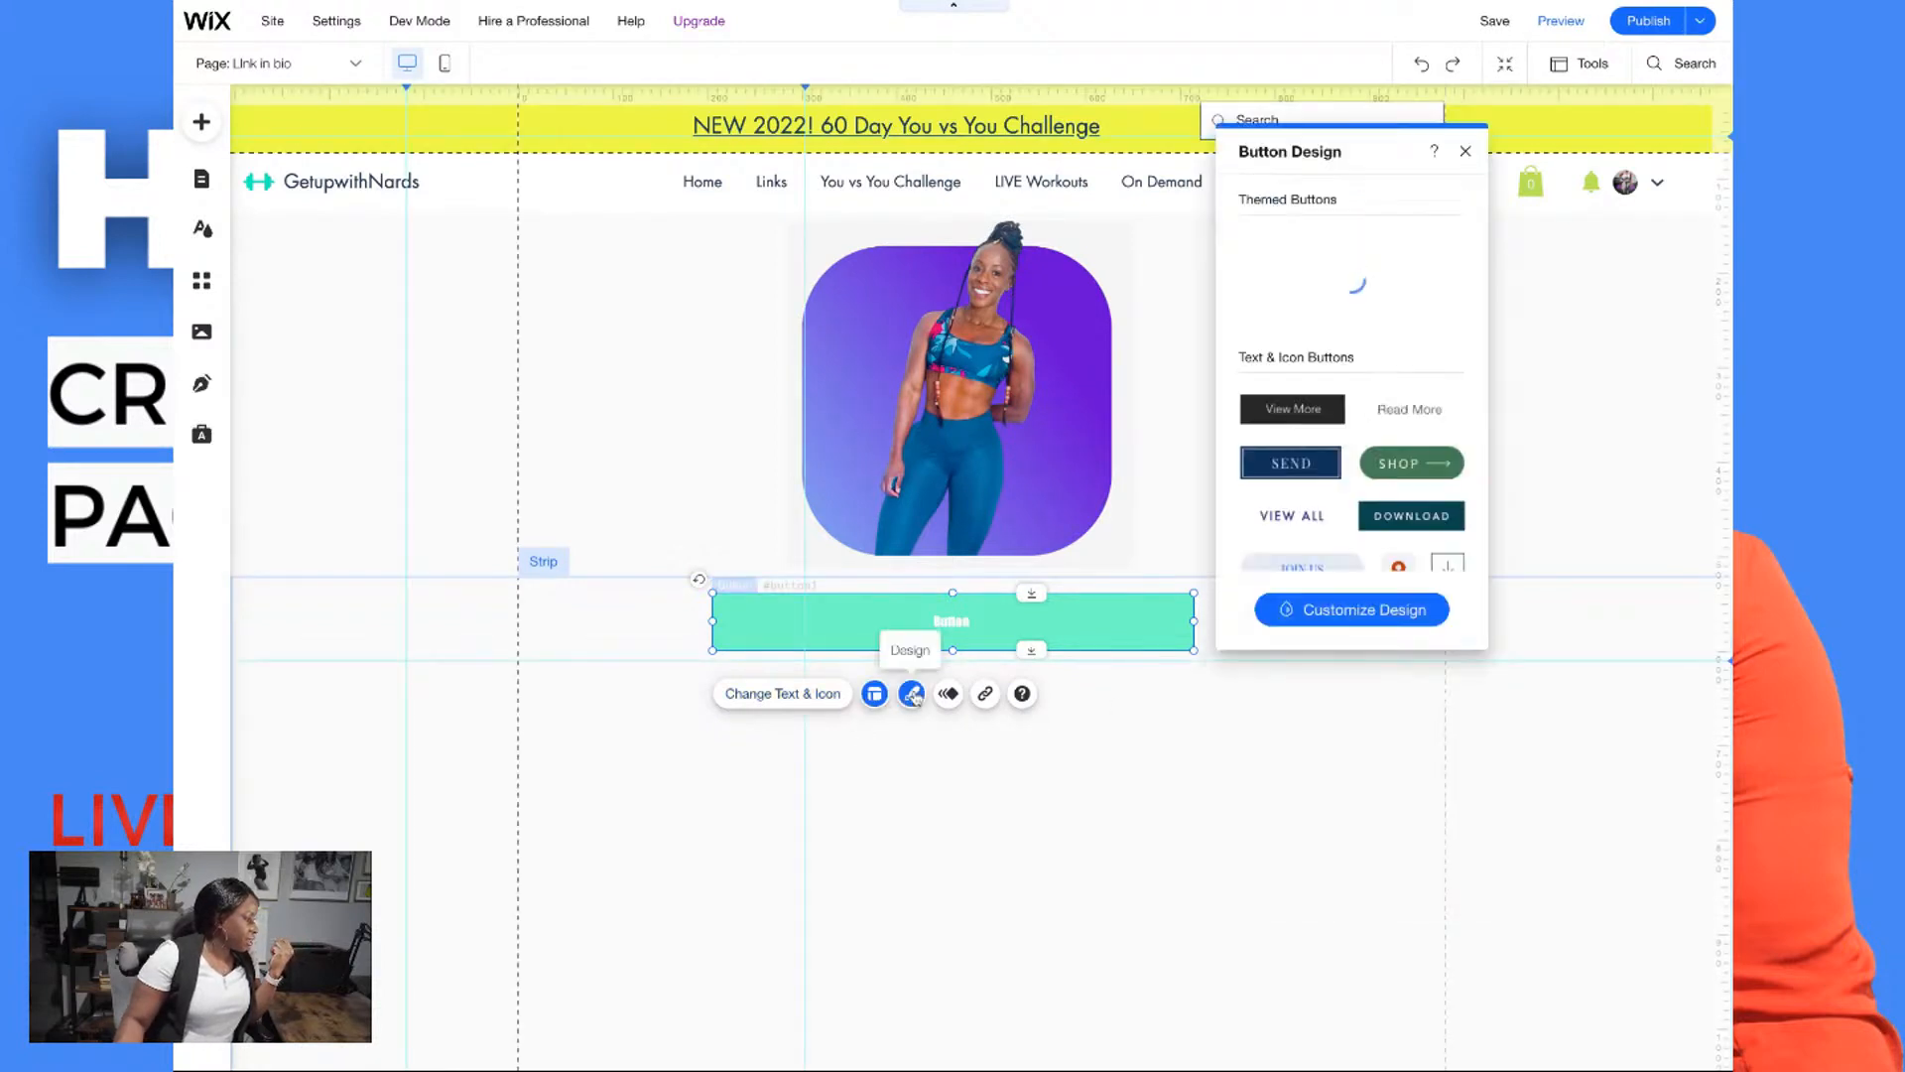
{"action": "left_click", "coordinate": [1367, 610]}
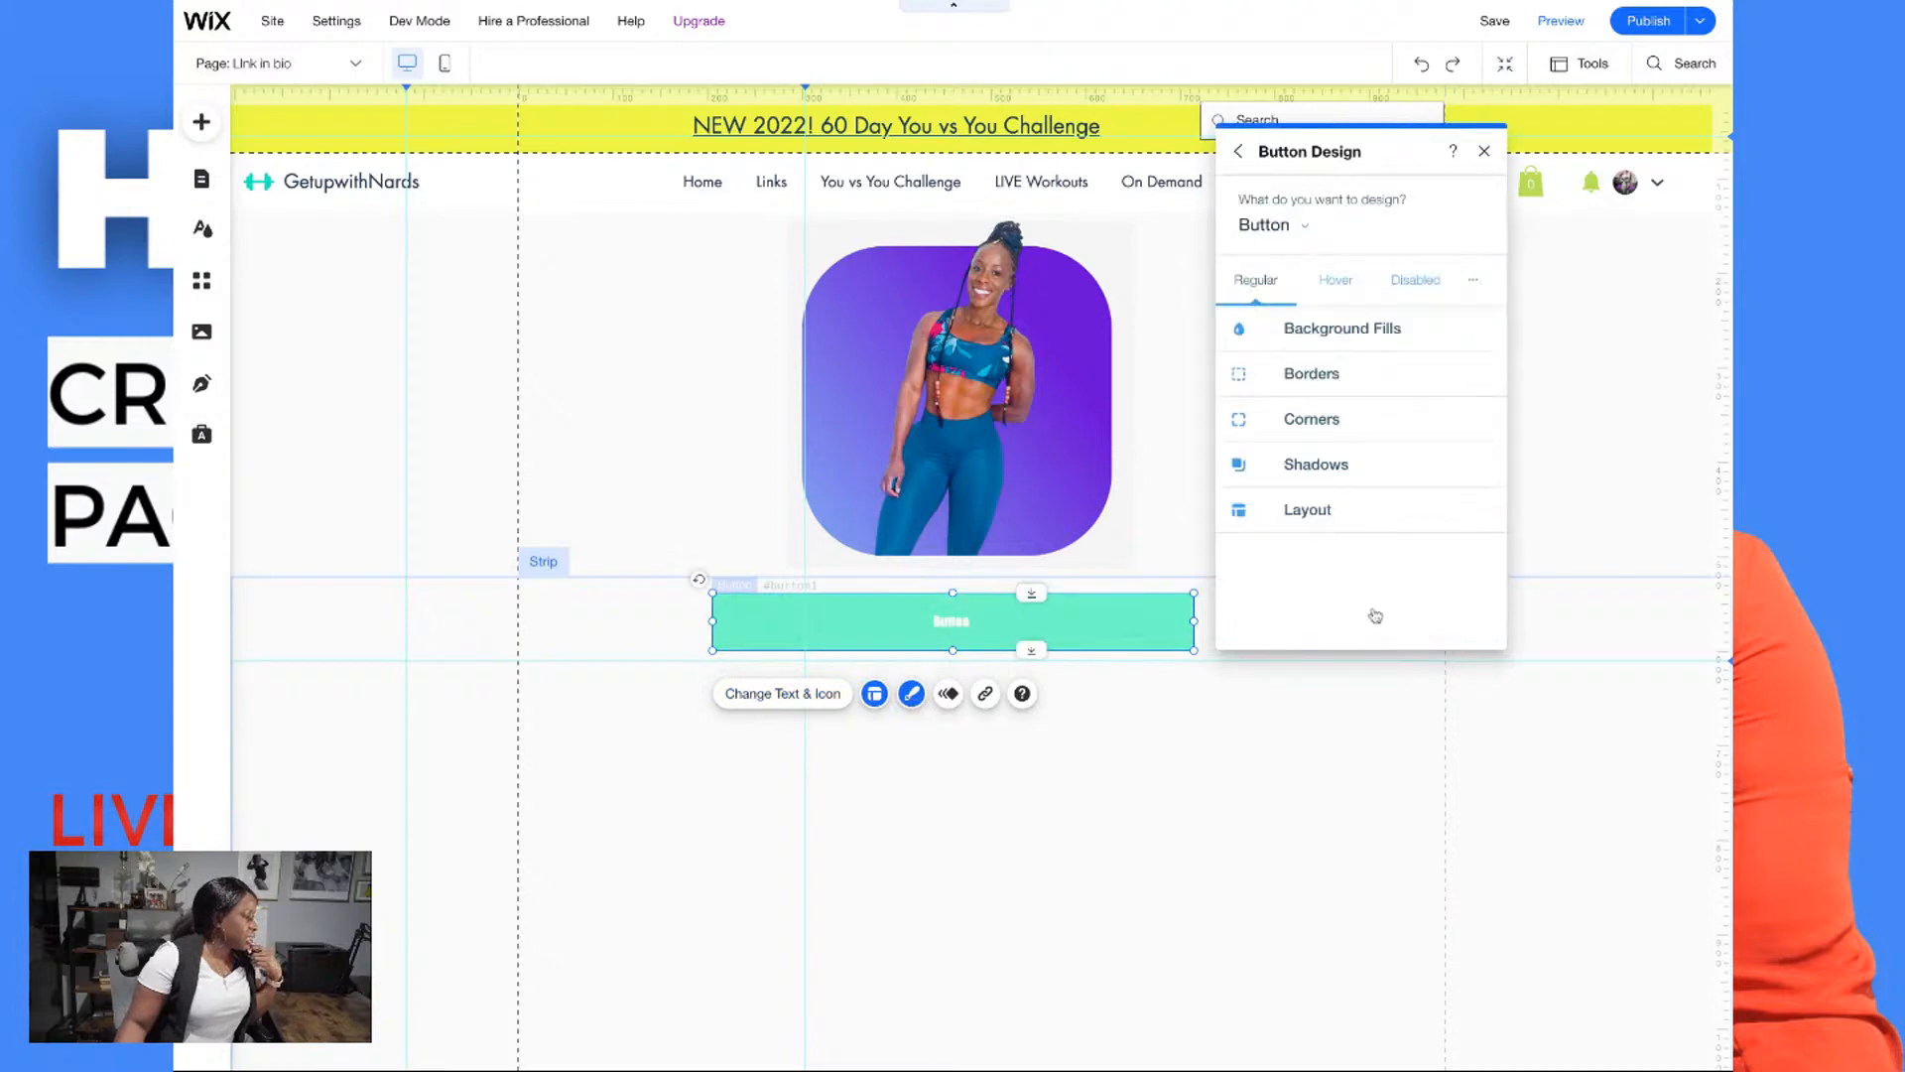
{"action": "left_click", "coordinate": [1297, 297]}
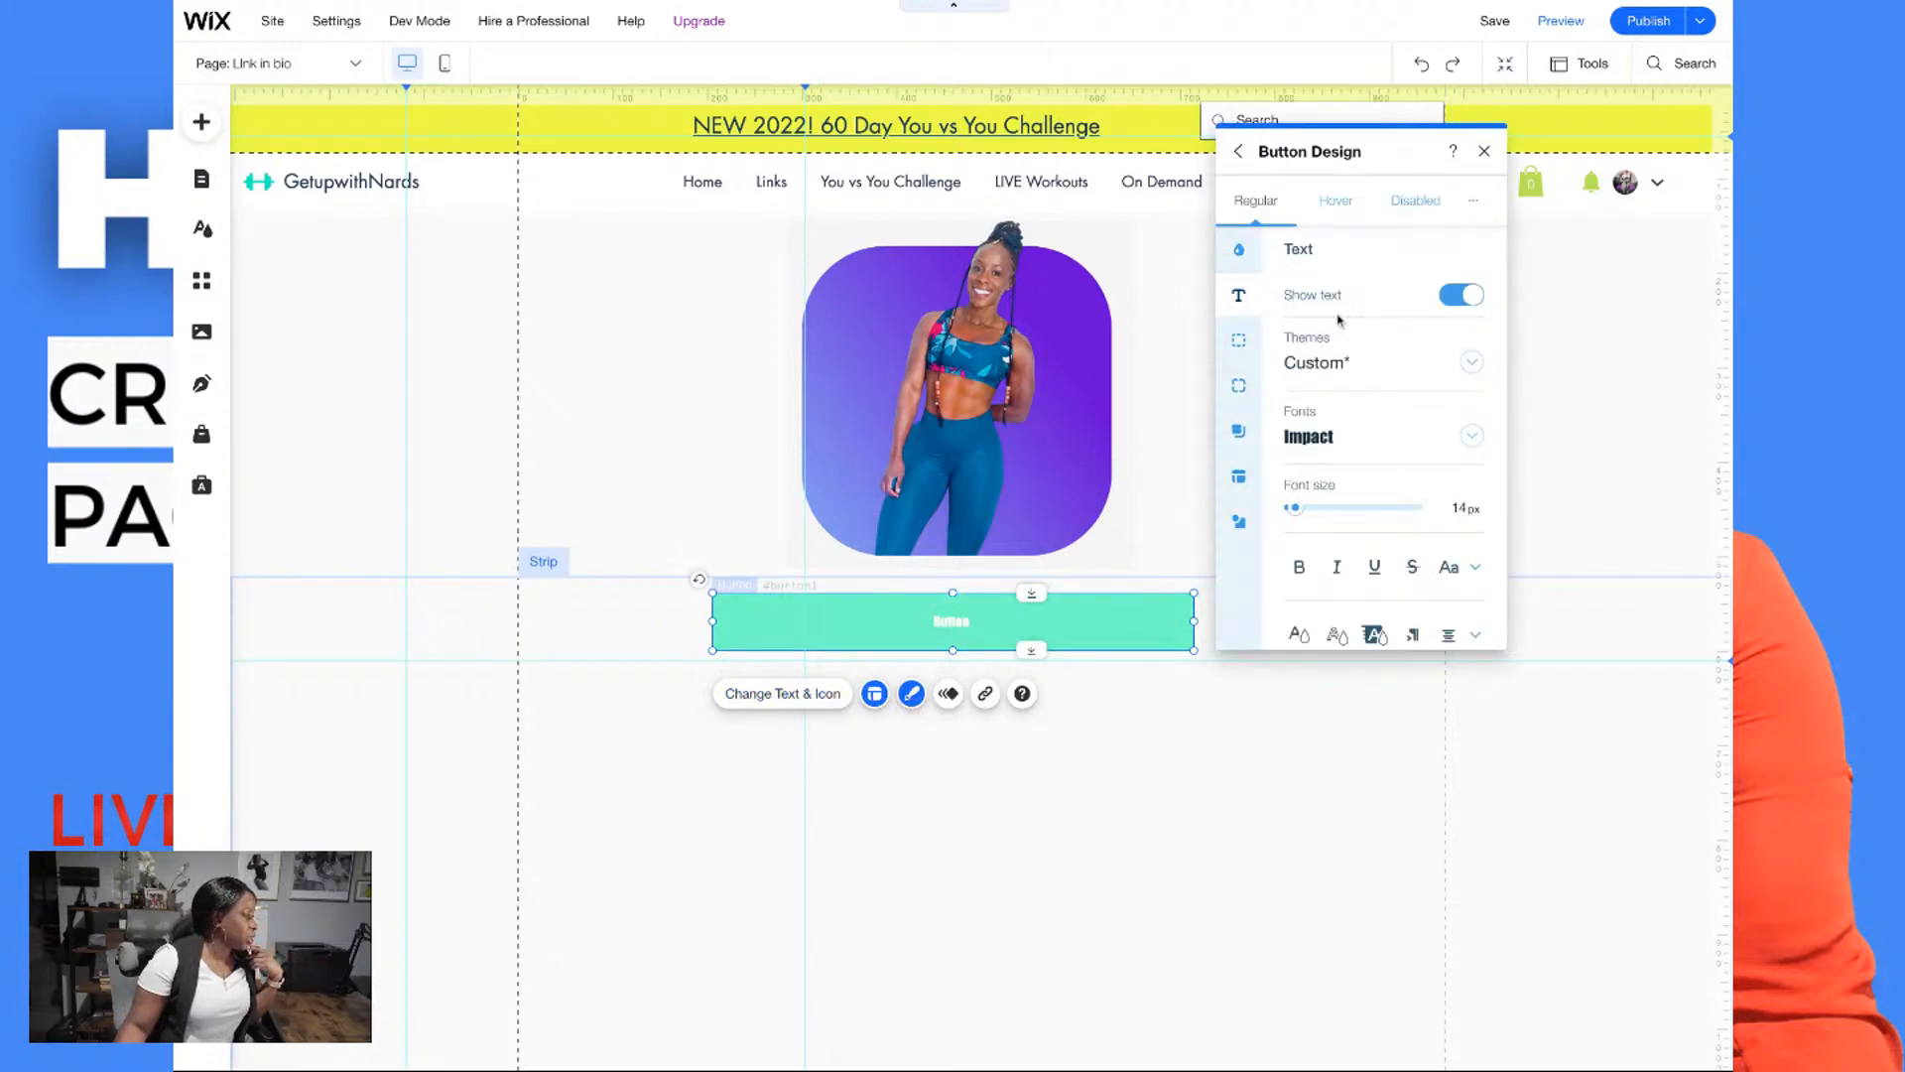
{"action": "left_click", "coordinate": [1472, 438]}
{"action": "scroll", "coordinate": [1378, 499], "scroll_direction": "down", "scroll_amount": 1}
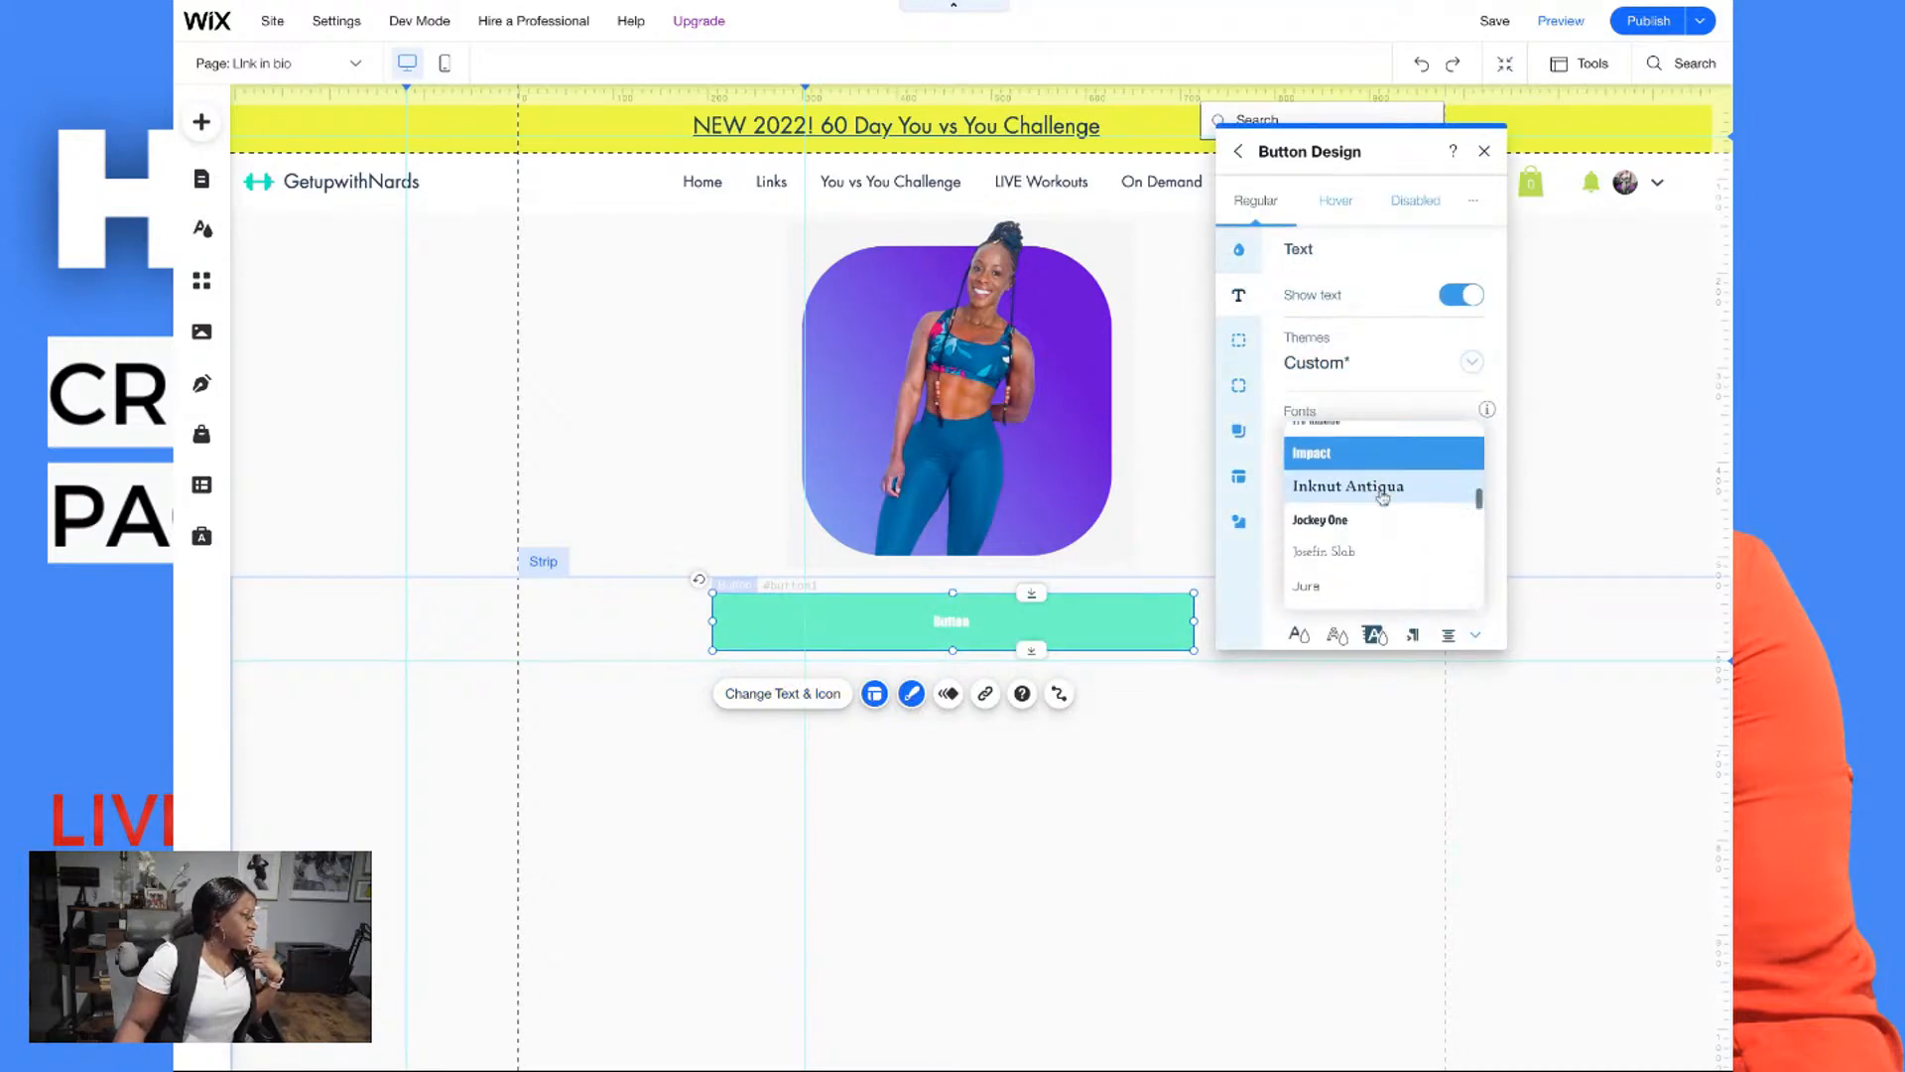
{"action": "scroll", "coordinate": [1381, 498], "scroll_direction": "down", "scroll_amount": 3}
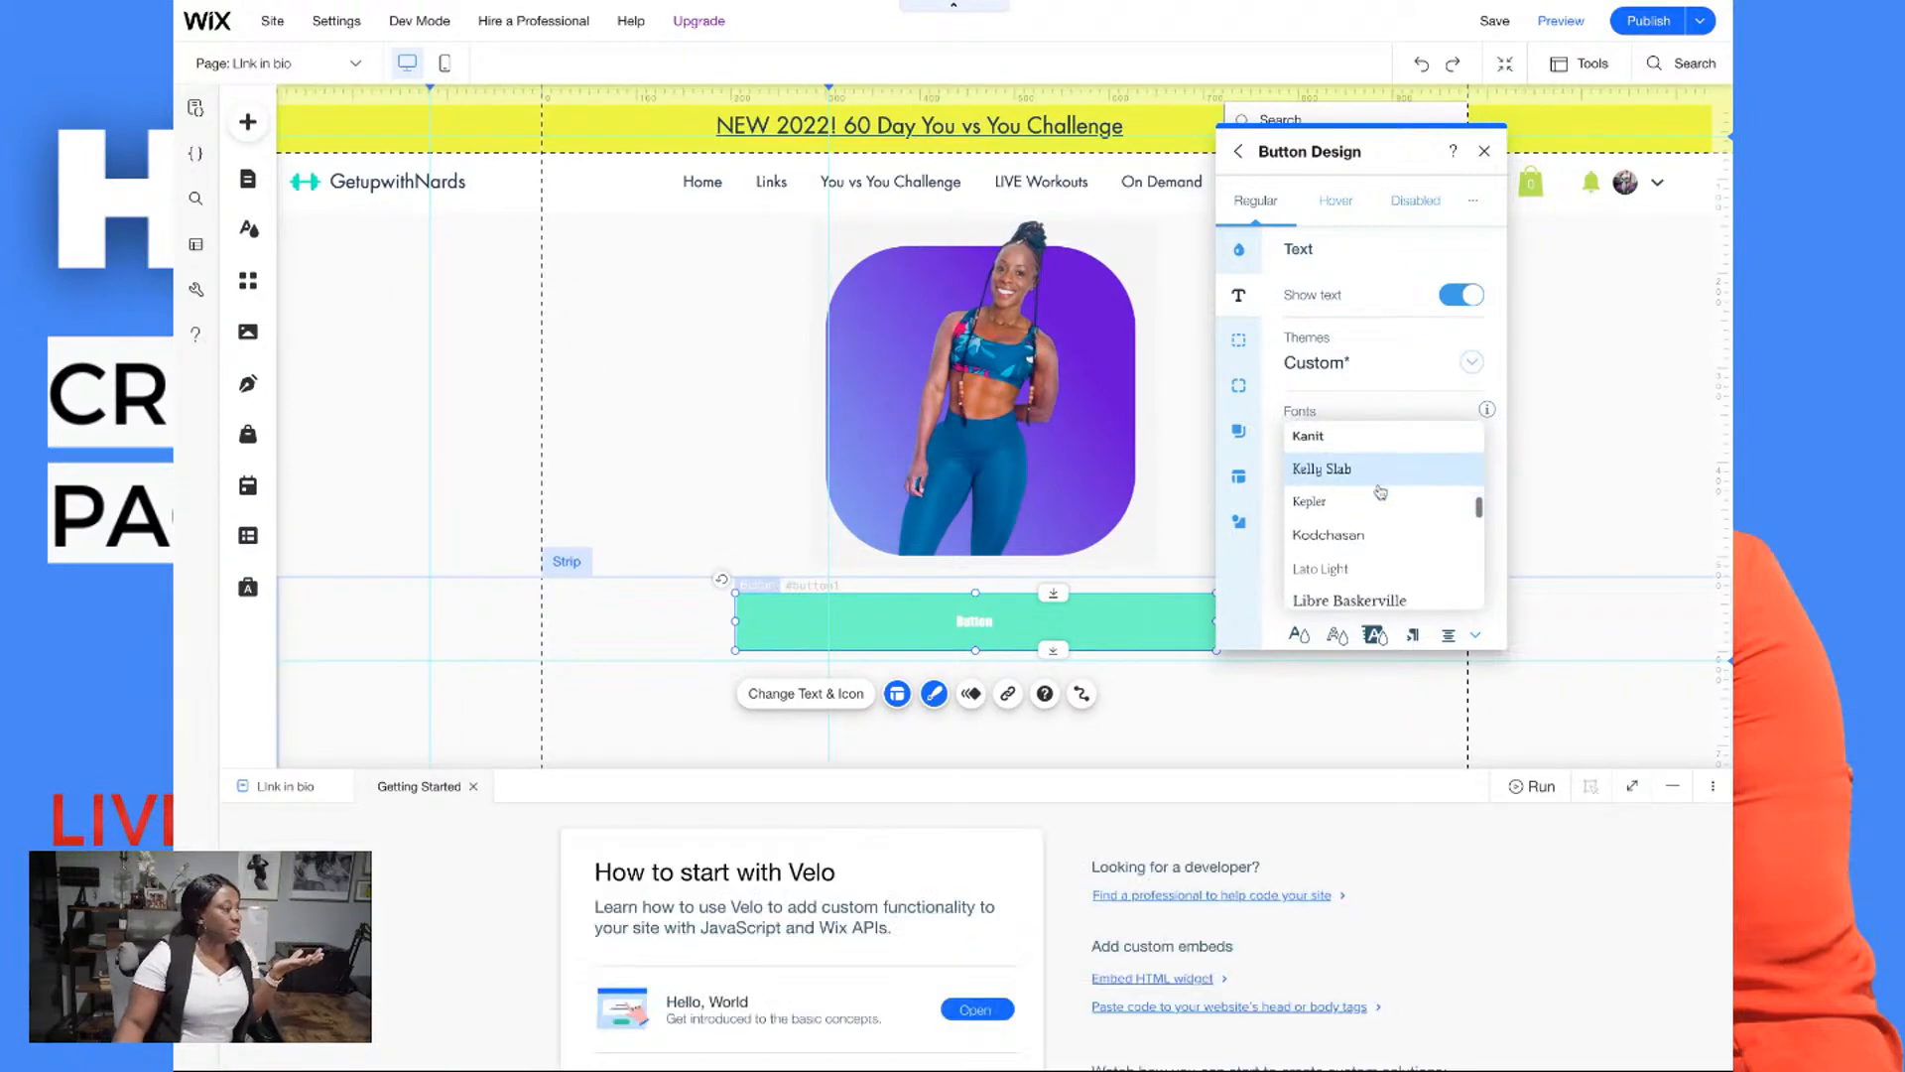
{"action": "scroll", "coordinate": [1378, 496], "scroll_direction": "down", "scroll_amount": 3}
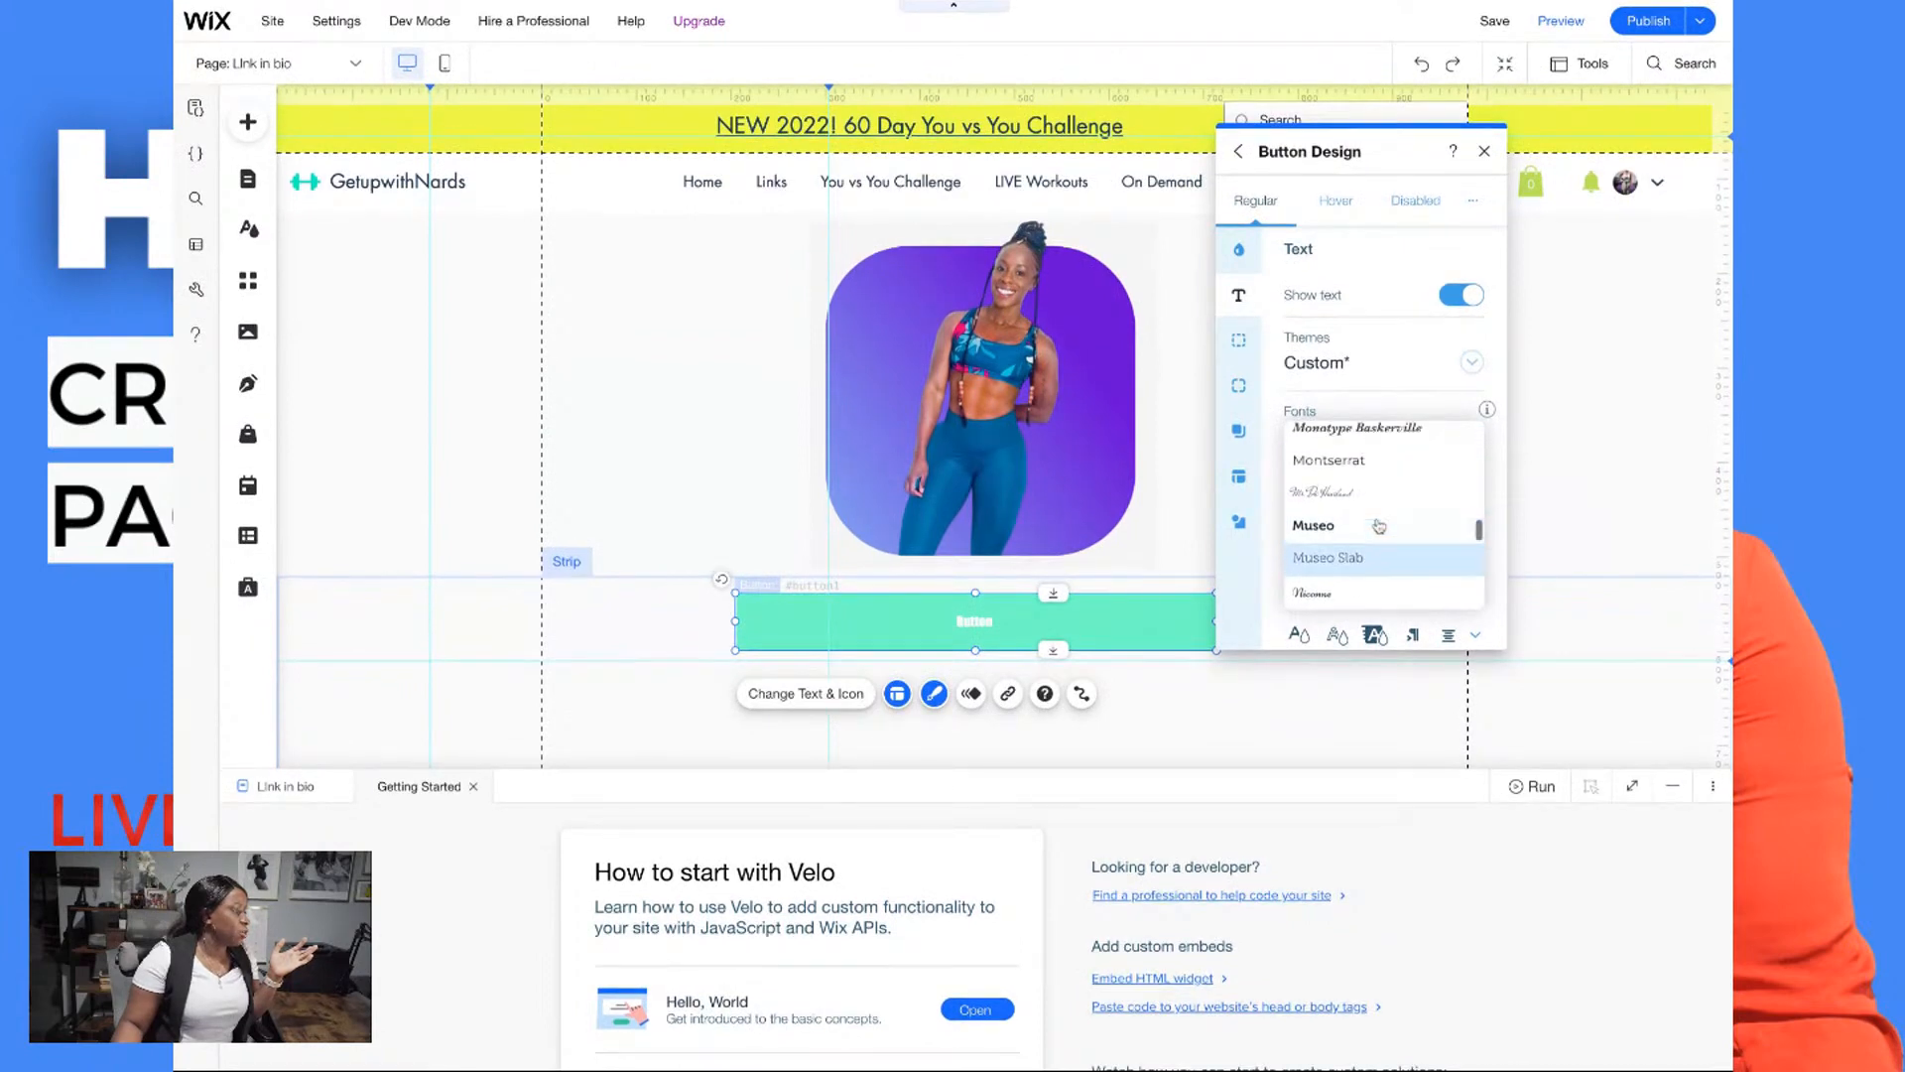
{"action": "scroll", "coordinate": [1378, 524], "scroll_direction": "up", "scroll_amount": 5}
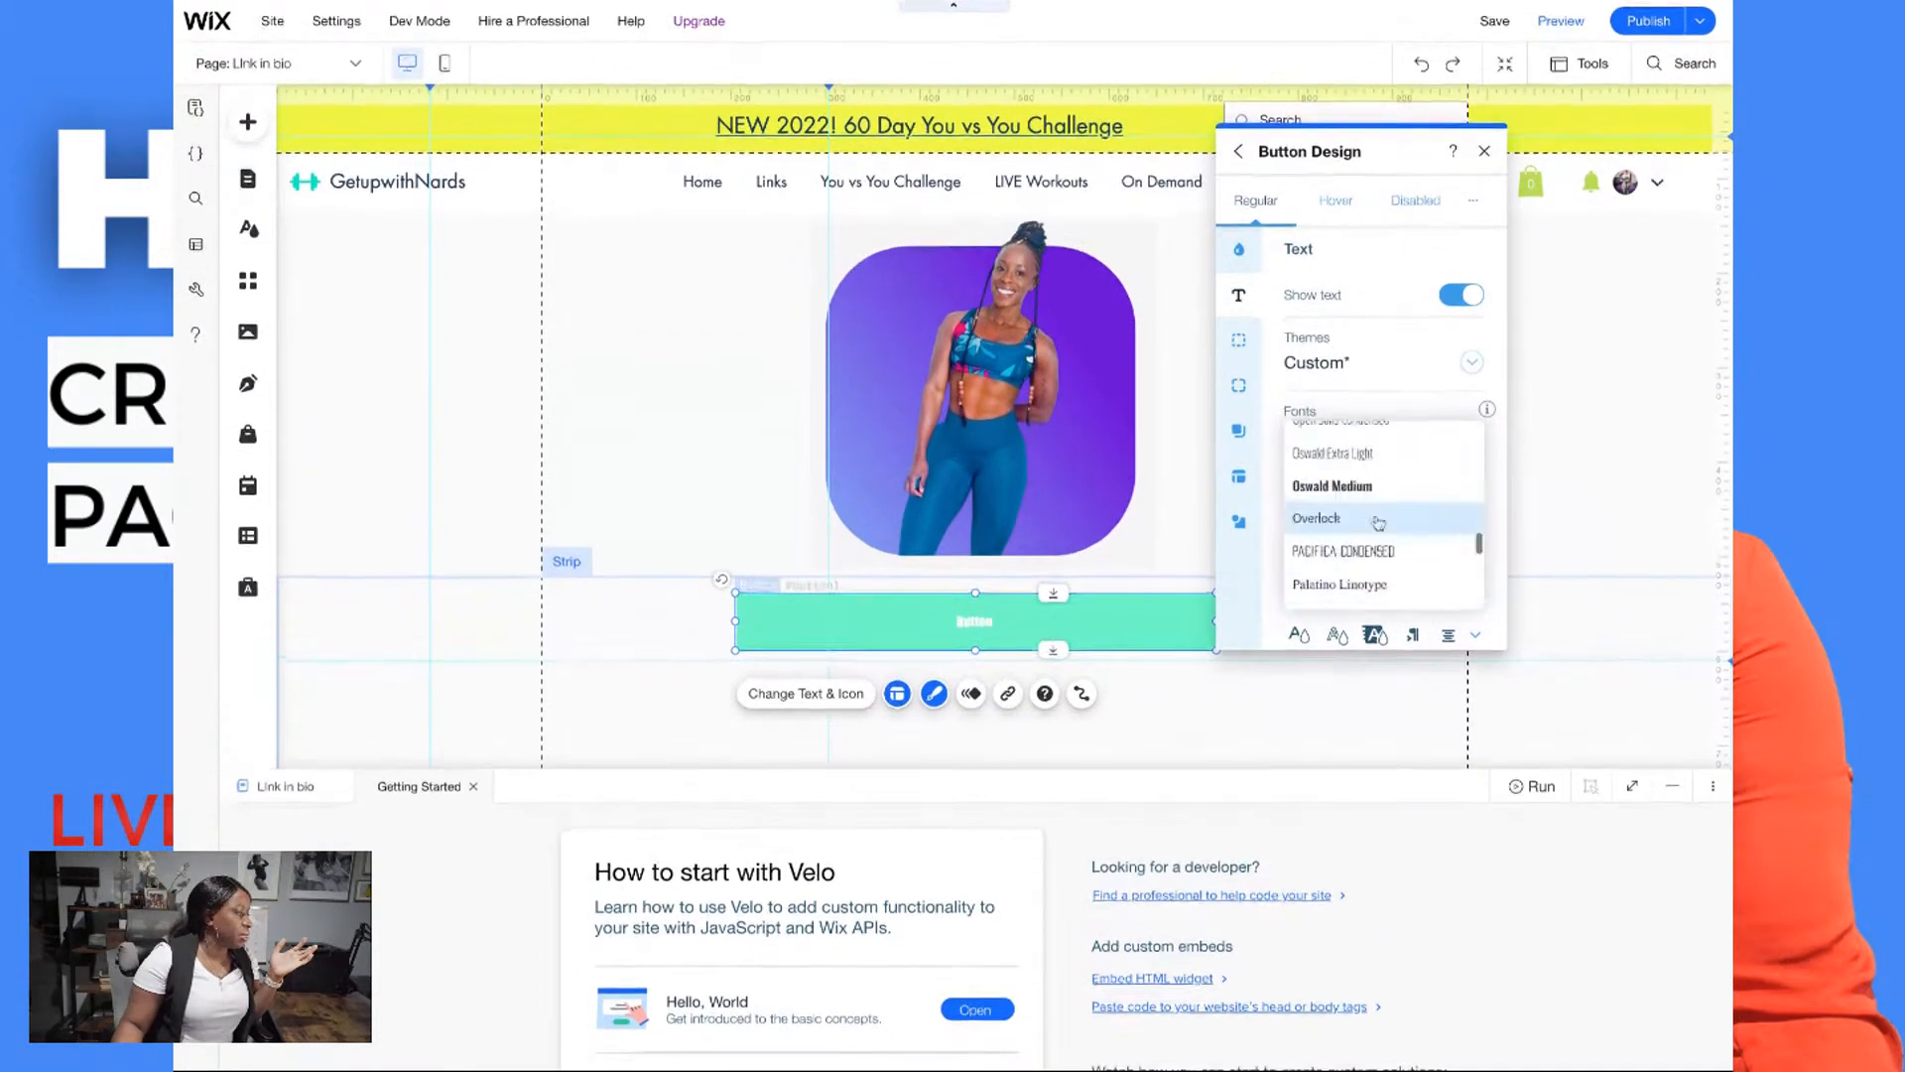
{"action": "left_click", "coordinate": [1371, 509]}
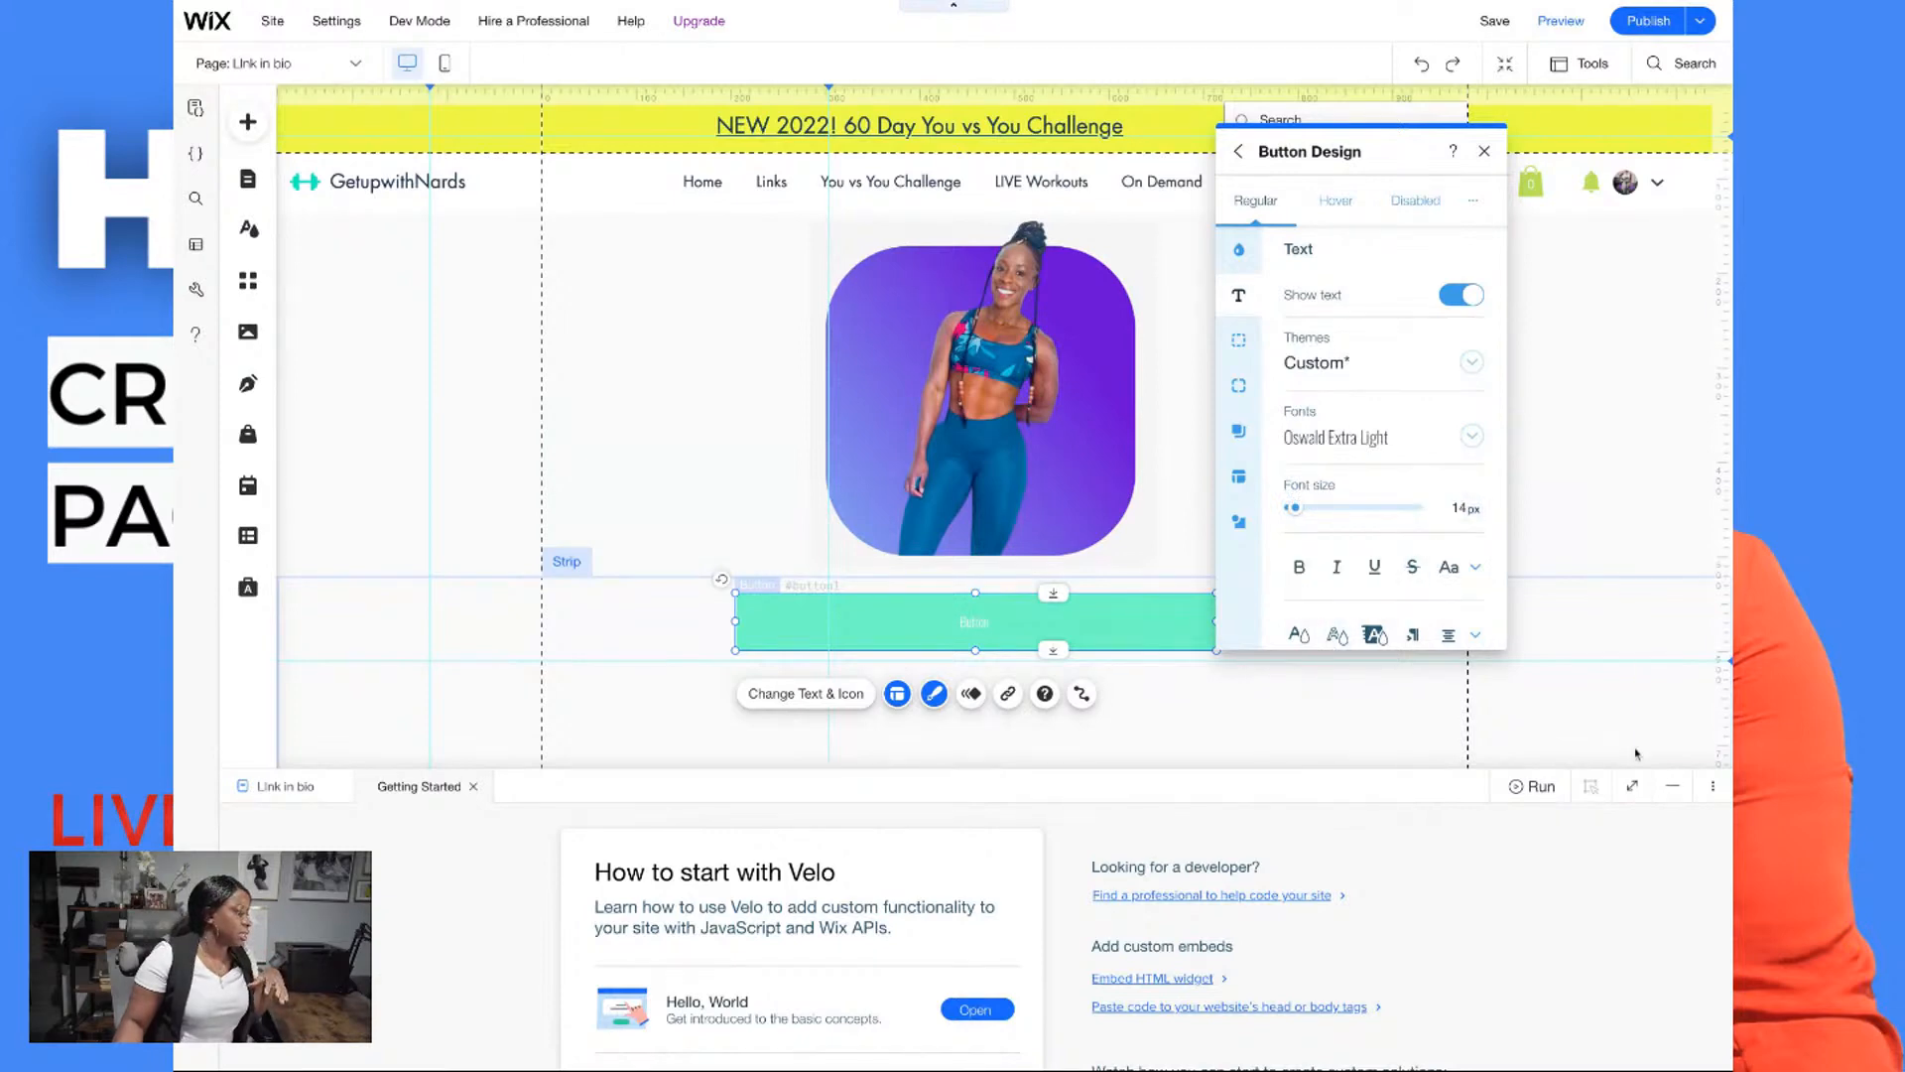
{"action": "left_click", "coordinate": [1673, 786]}
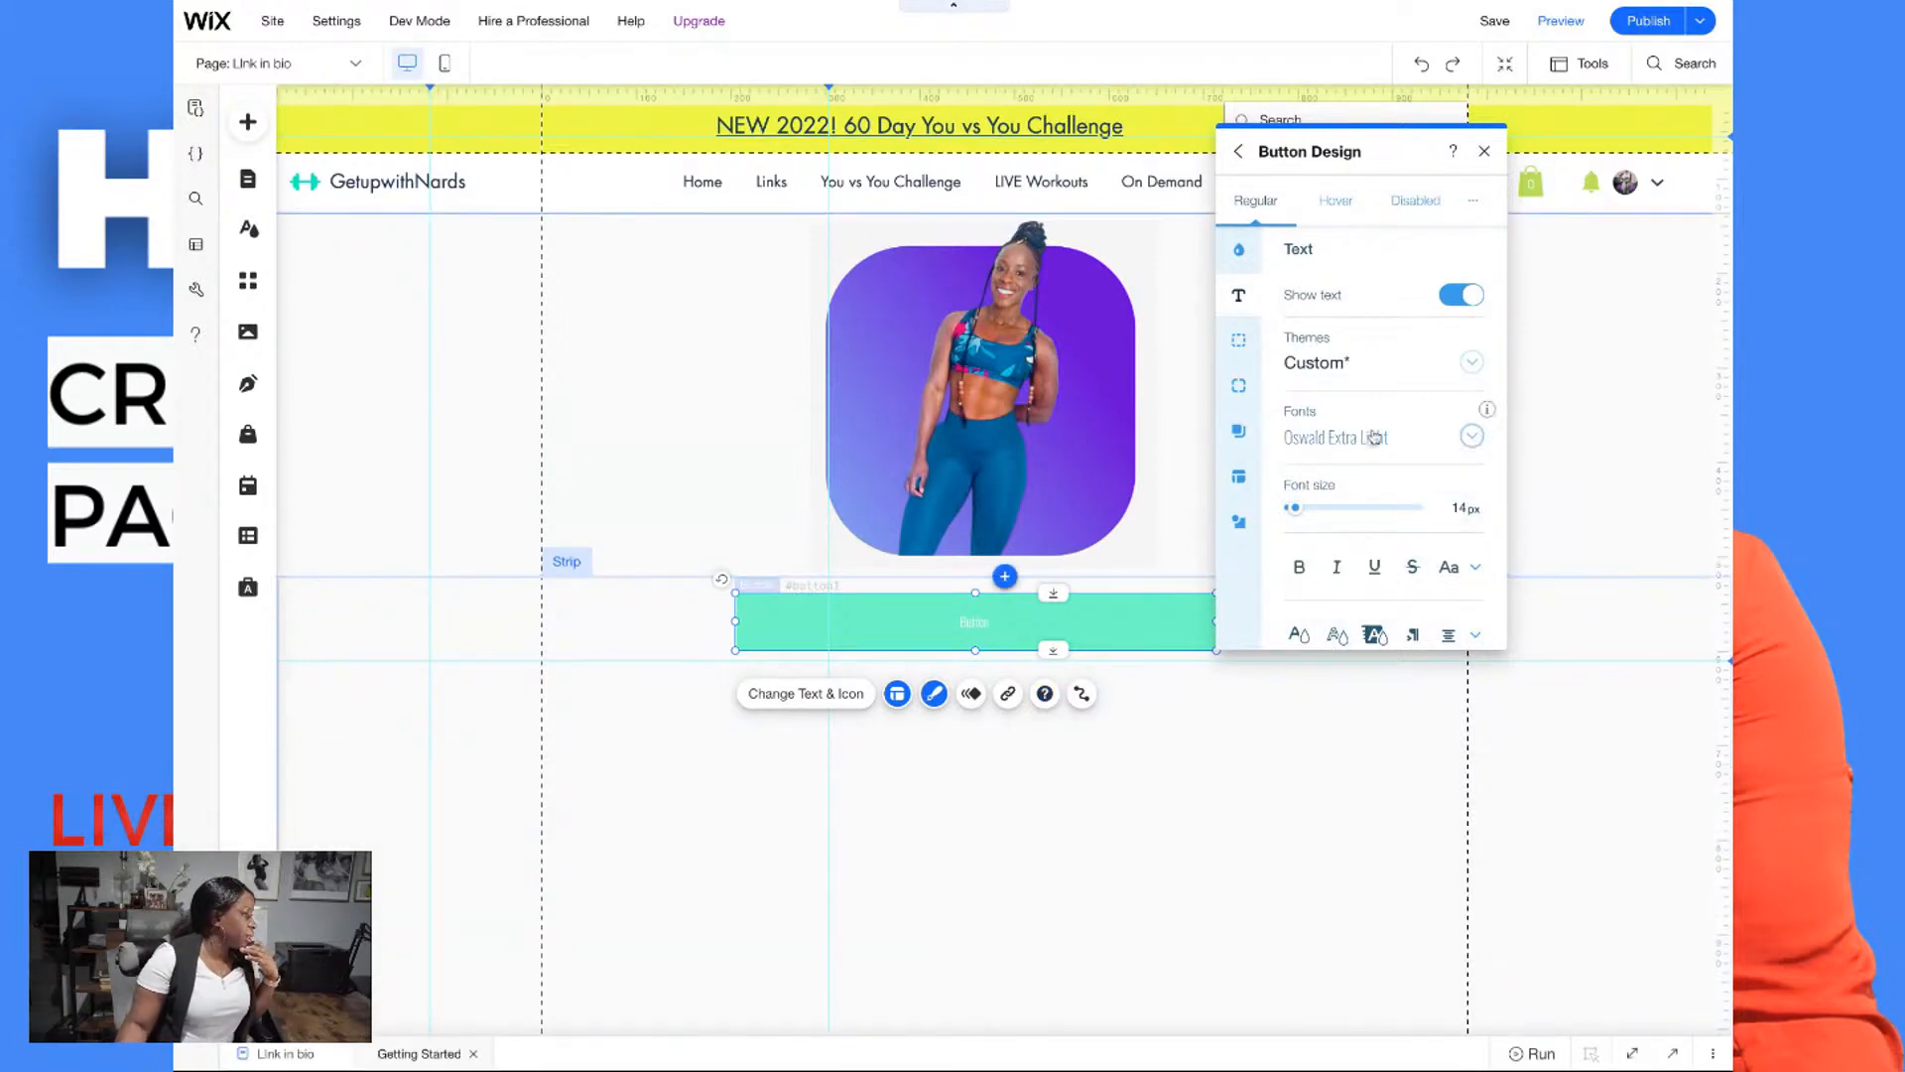
Set the green button's text size to 29 px, trying bold and switching it back off
{"action": "left_click_drag", "start_coordinate": [1297, 515], "coordinate": [1317, 508]}
{"action": "left_click", "coordinate": [1299, 568]}
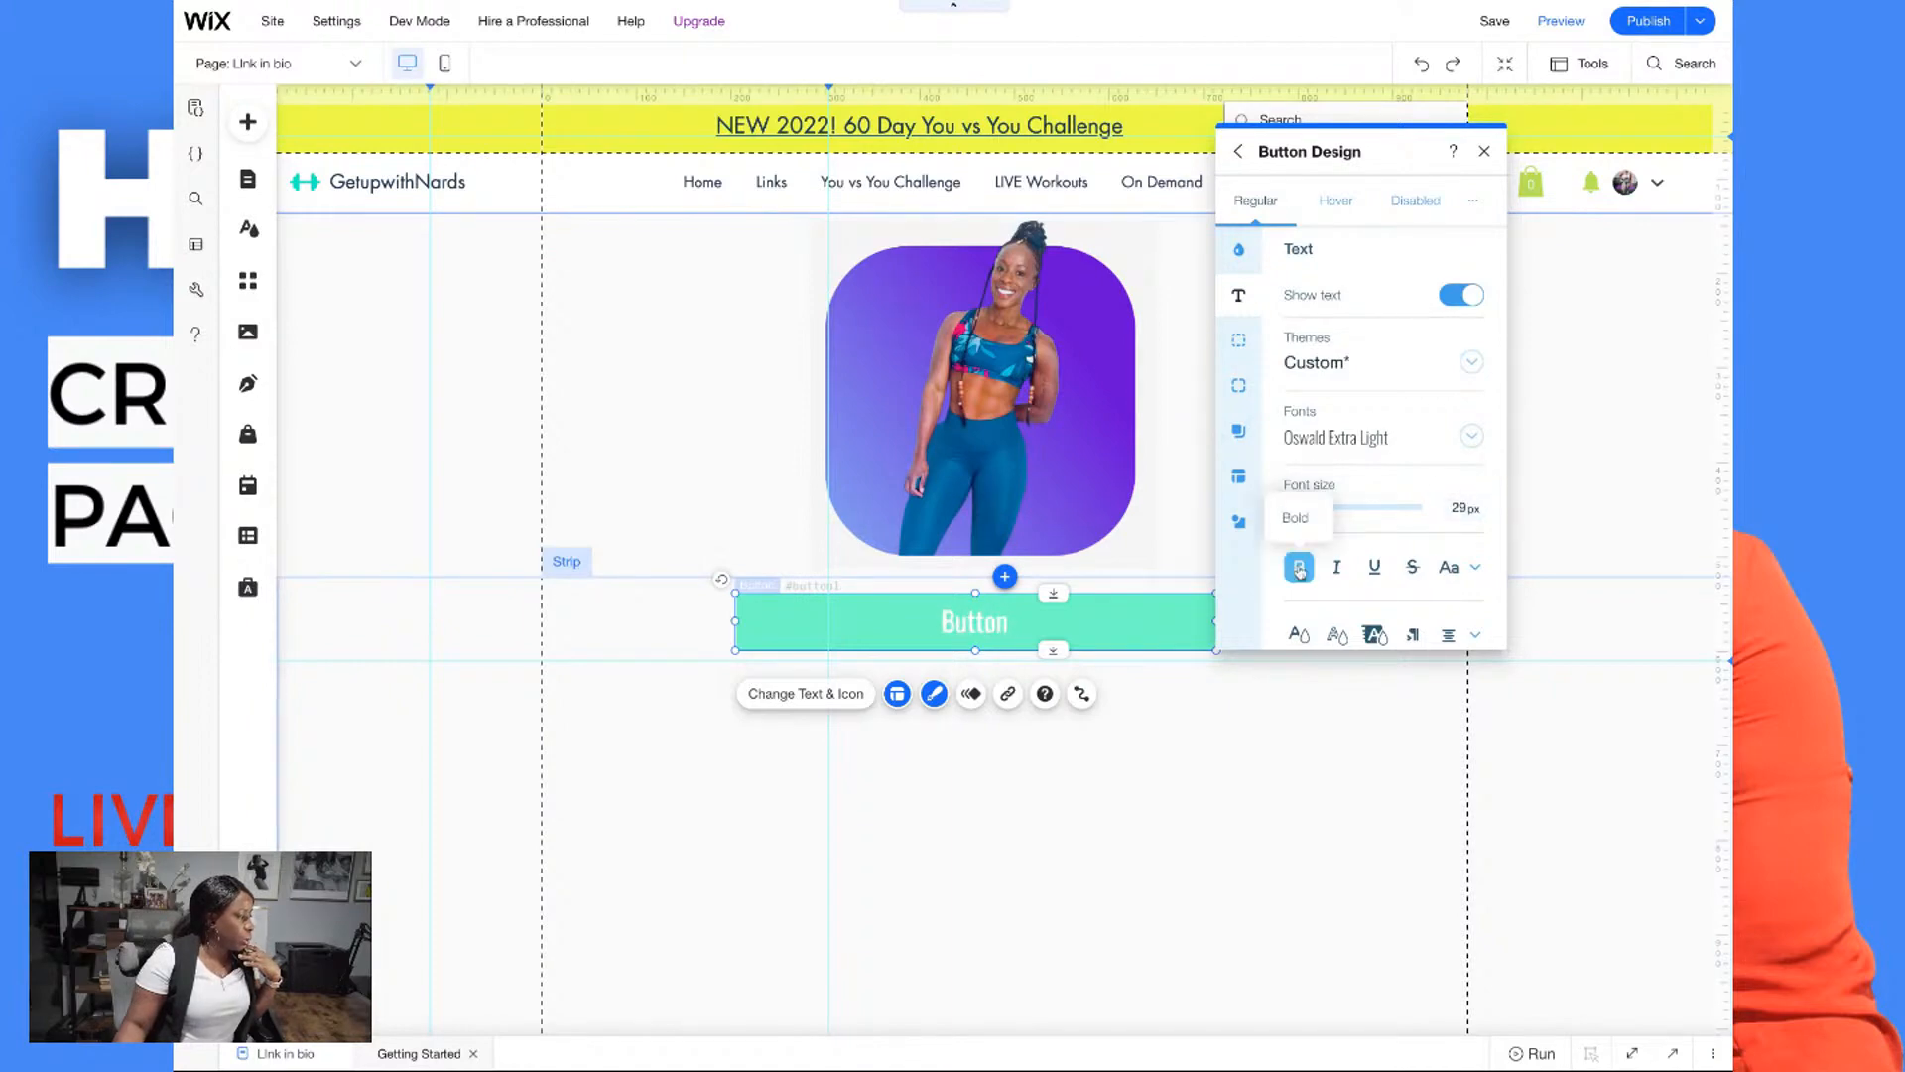
{"action": "left_click", "coordinate": [1300, 568]}
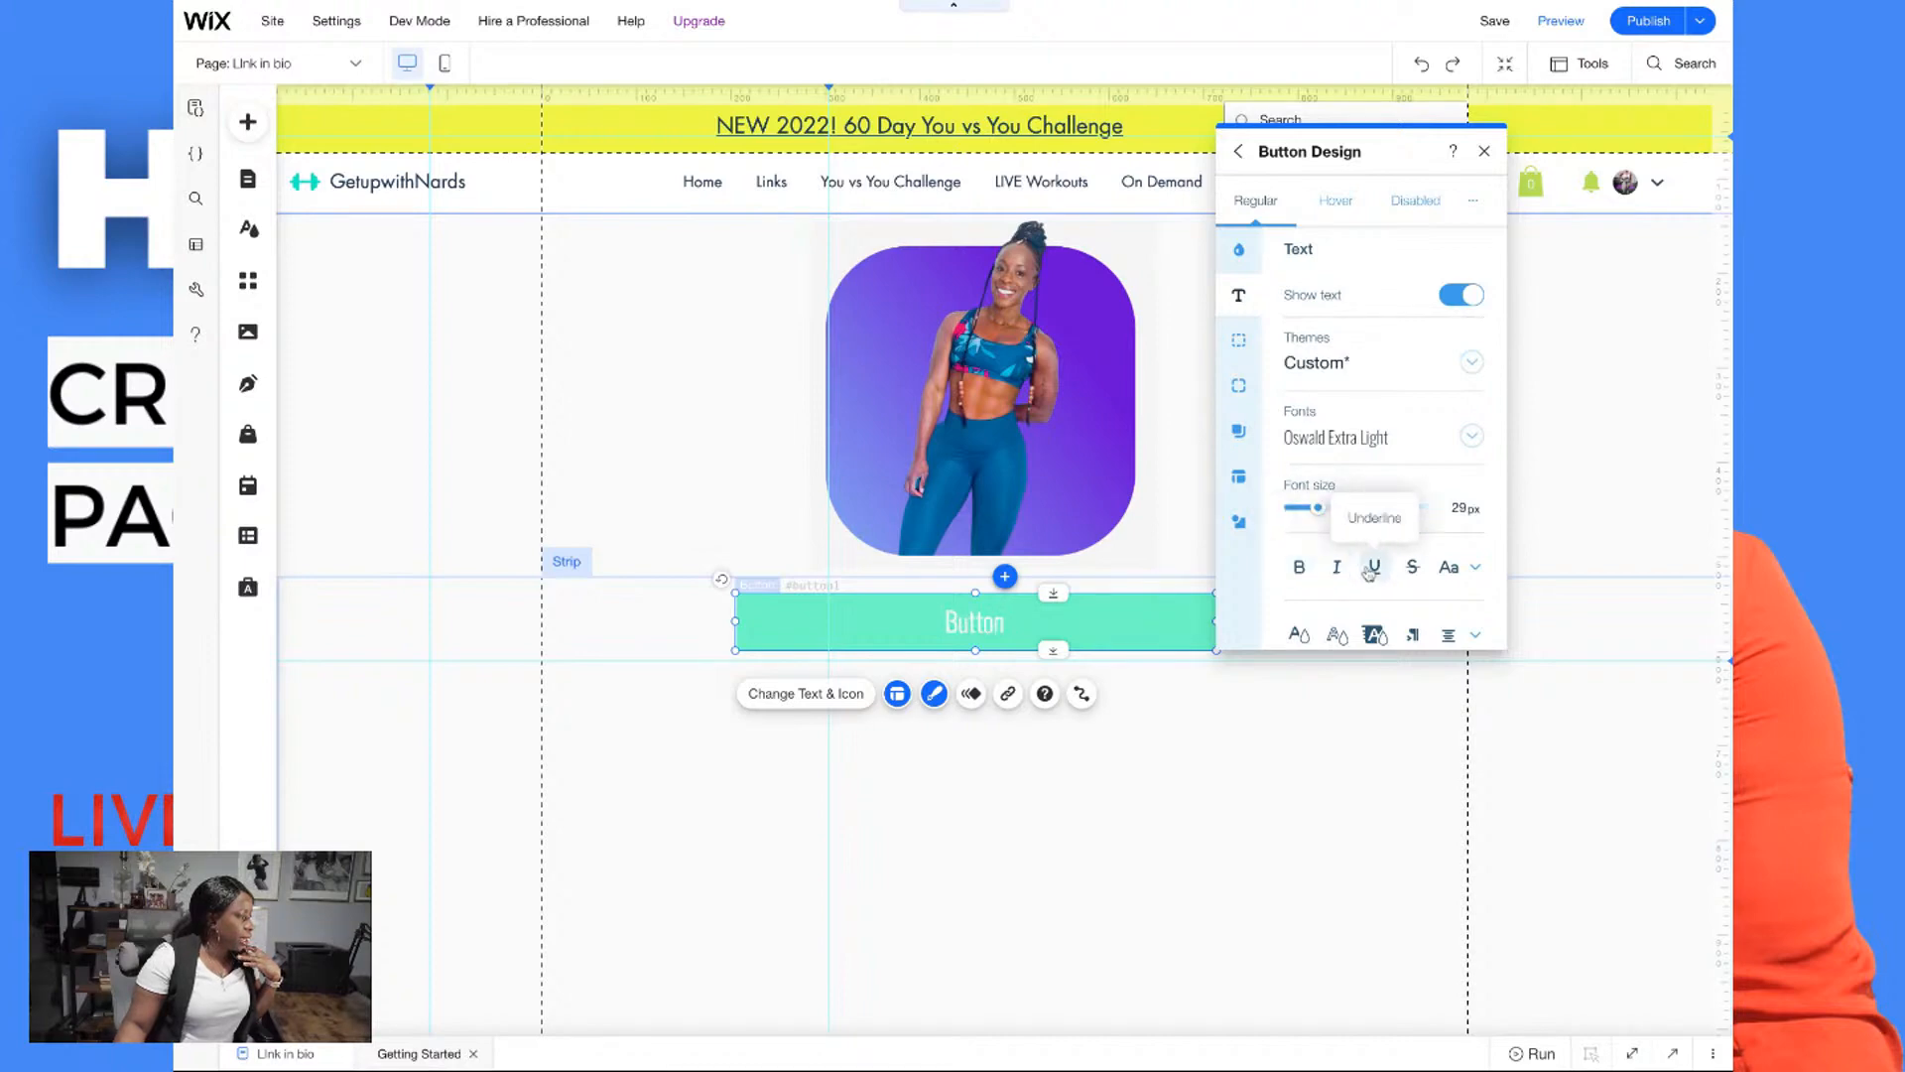
Review the button's border, corner, shadow, layout and background fill design options, and close the design settings
{"action": "left_click", "coordinate": [1242, 343]}
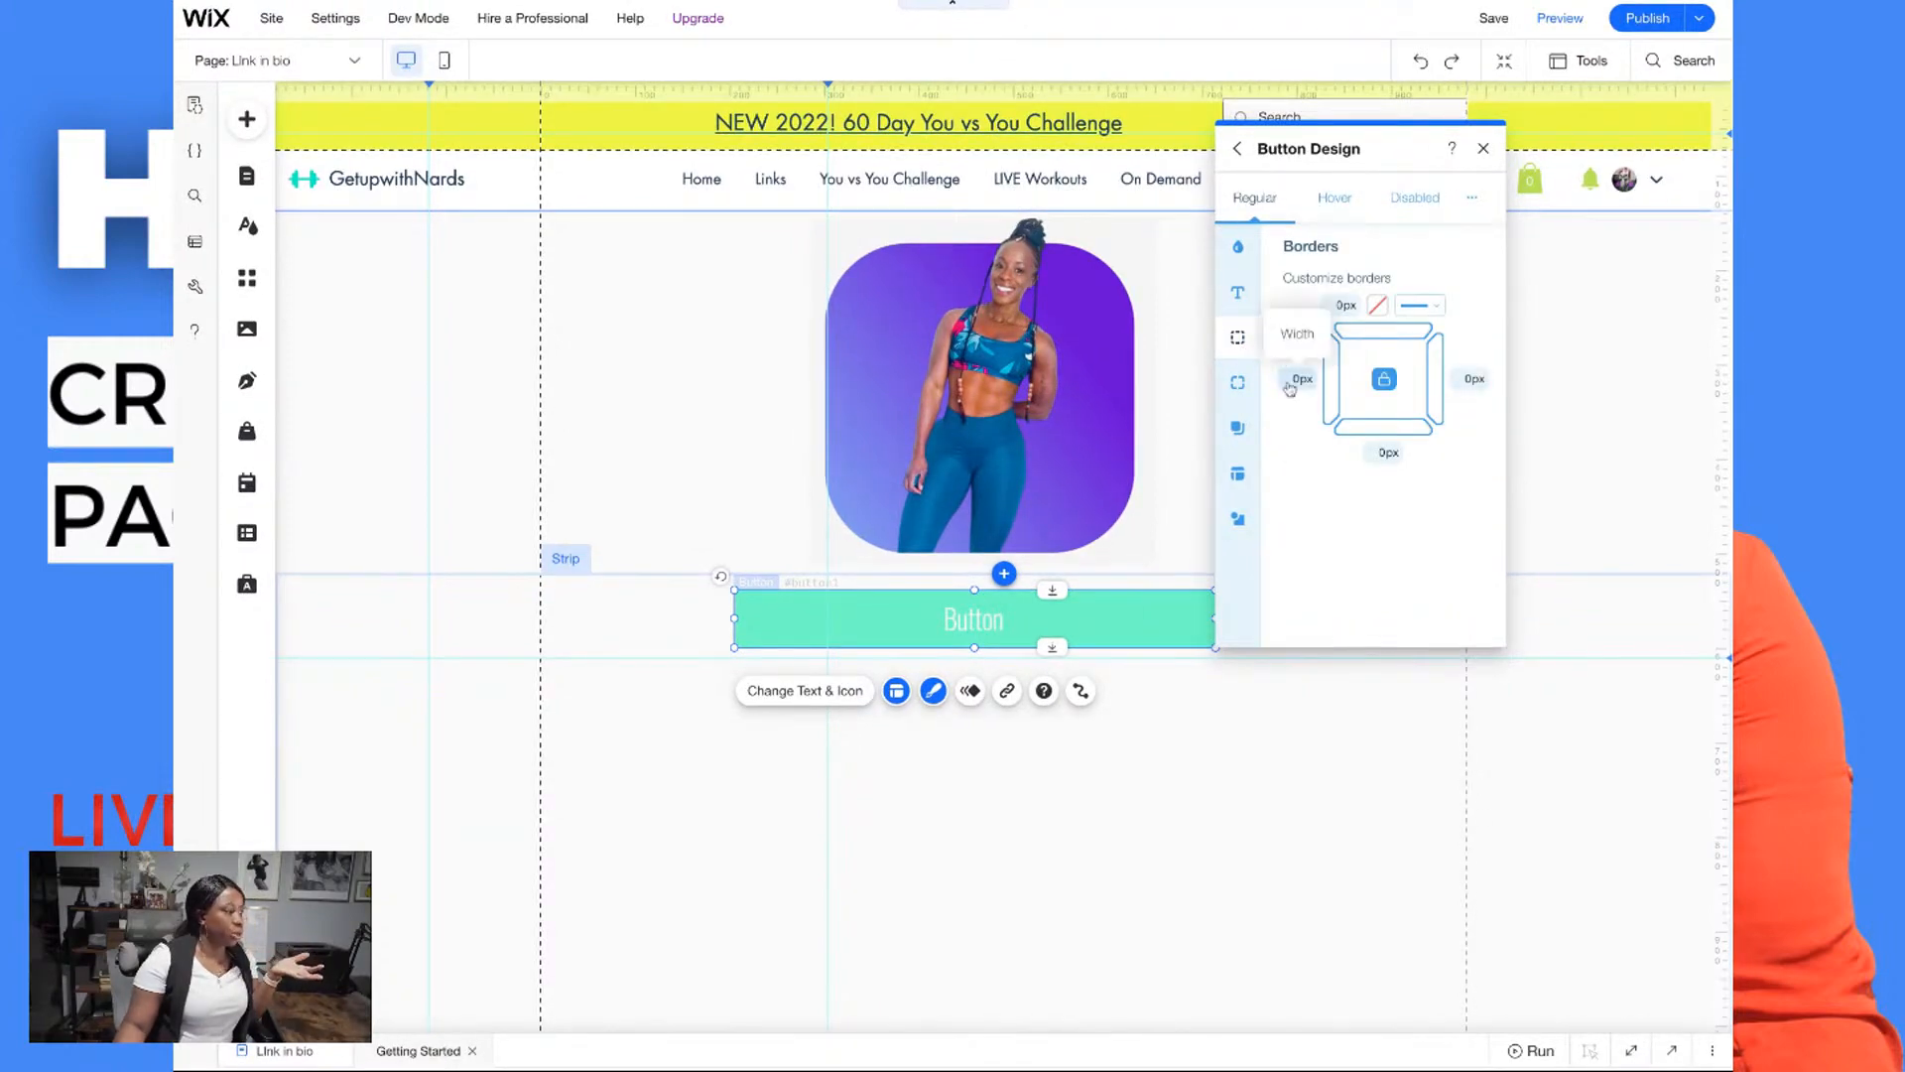
{"action": "left_click", "coordinate": [1238, 382]}
{"action": "left_click", "coordinate": [1237, 424]}
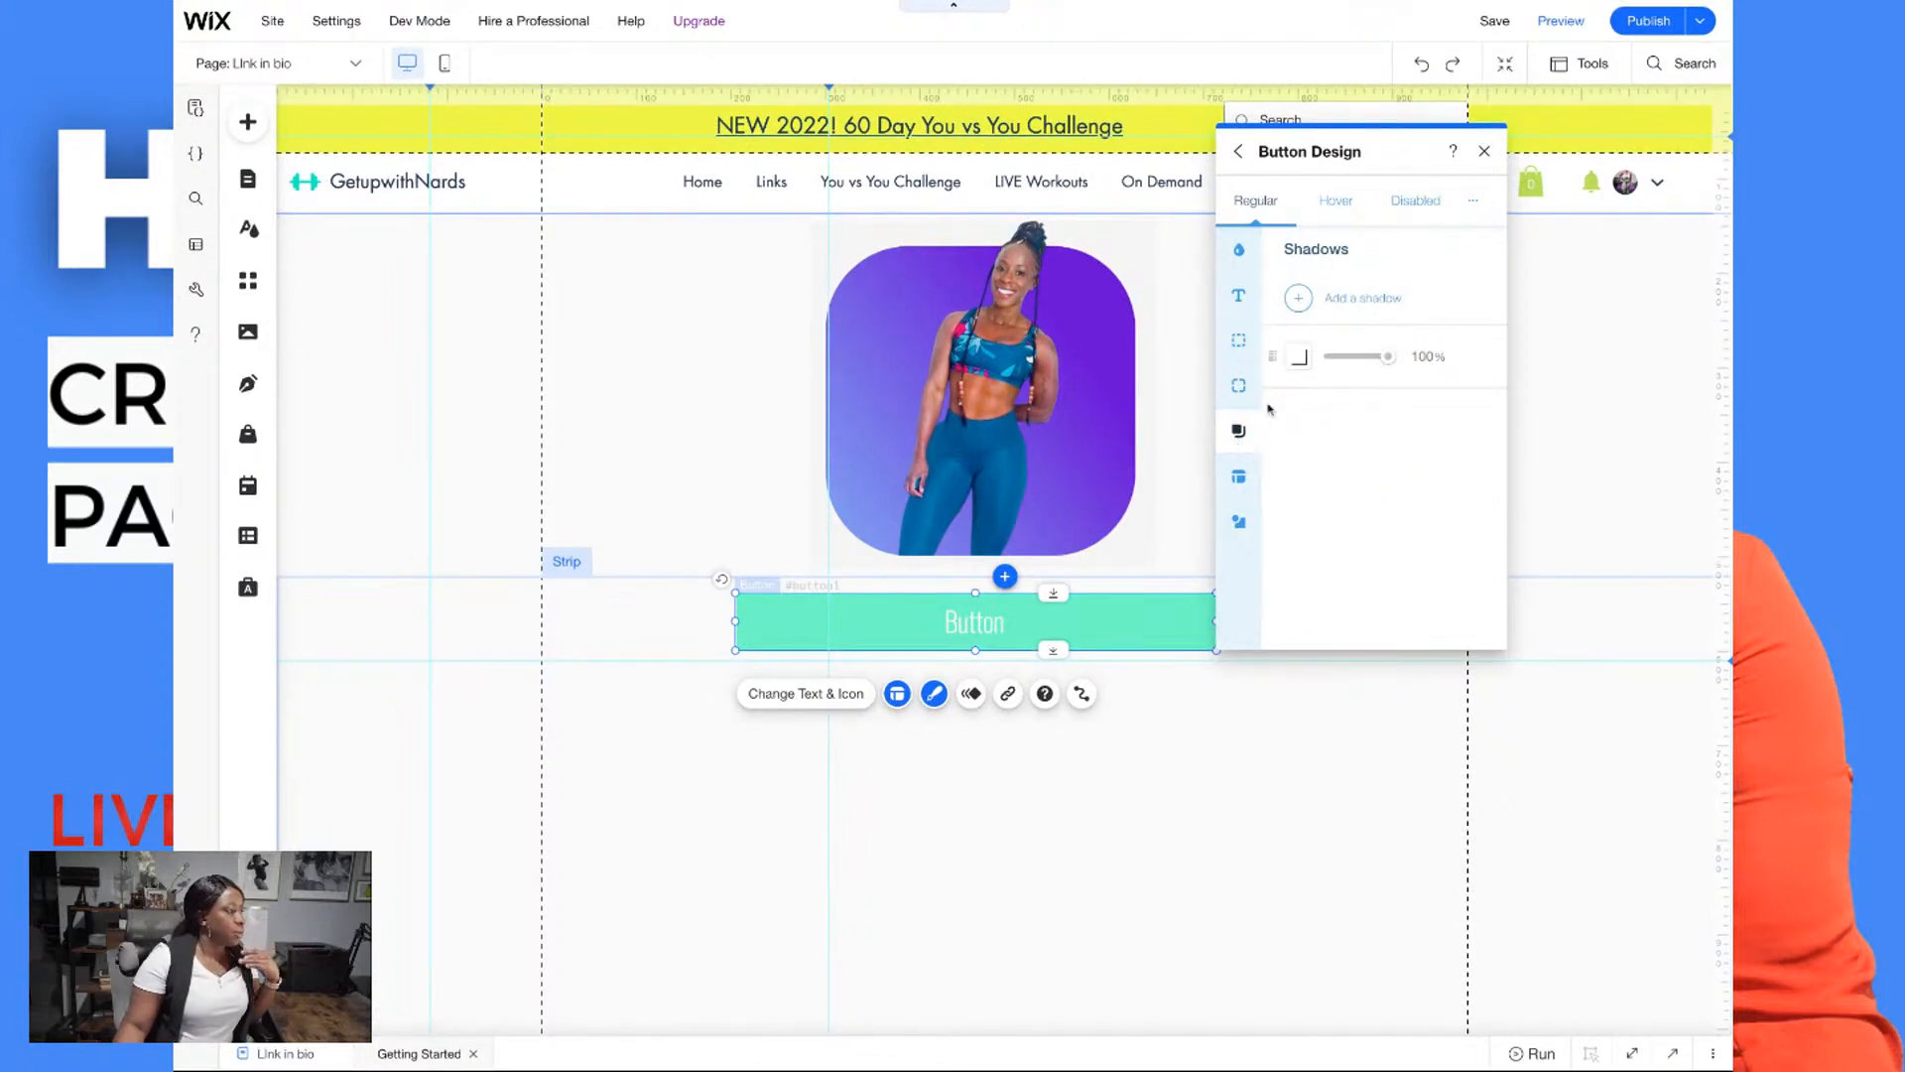
{"action": "left_click", "coordinate": [1246, 480]}
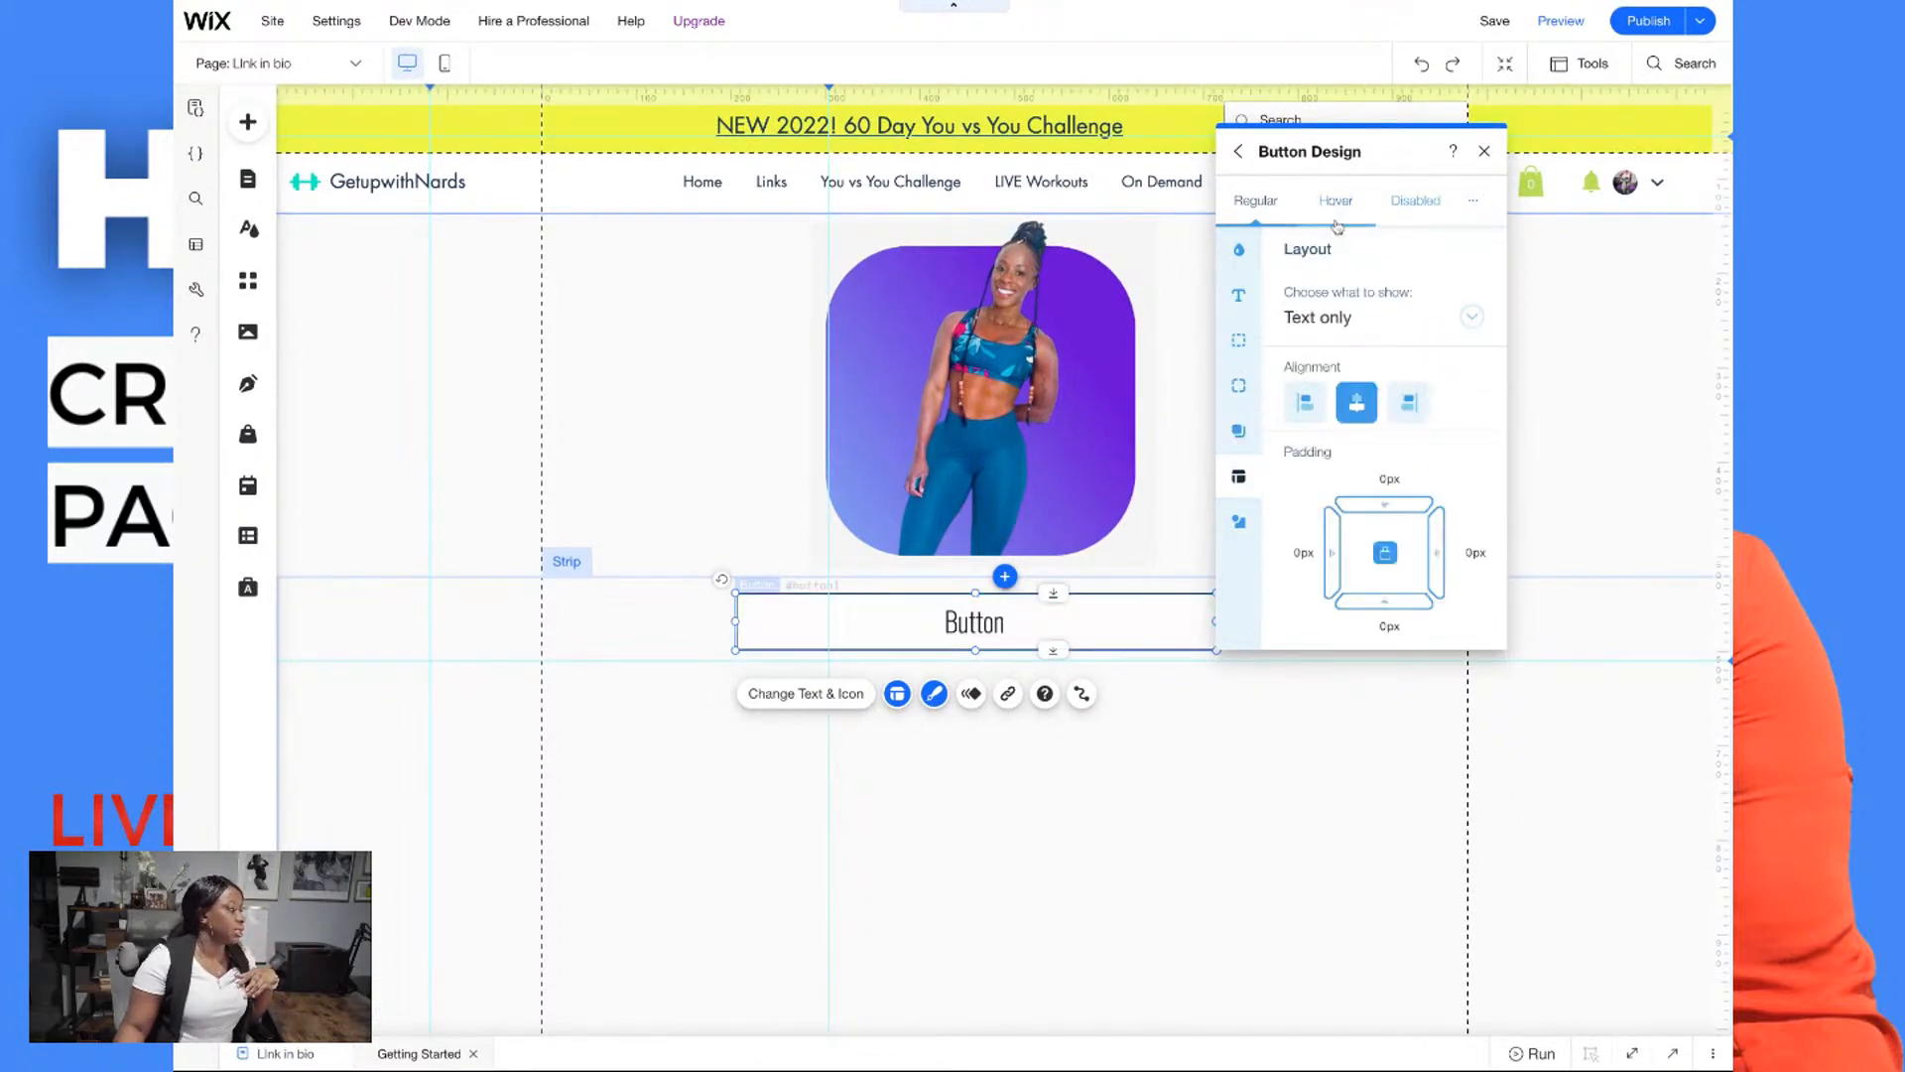
{"action": "left_click", "coordinate": [1237, 254]}
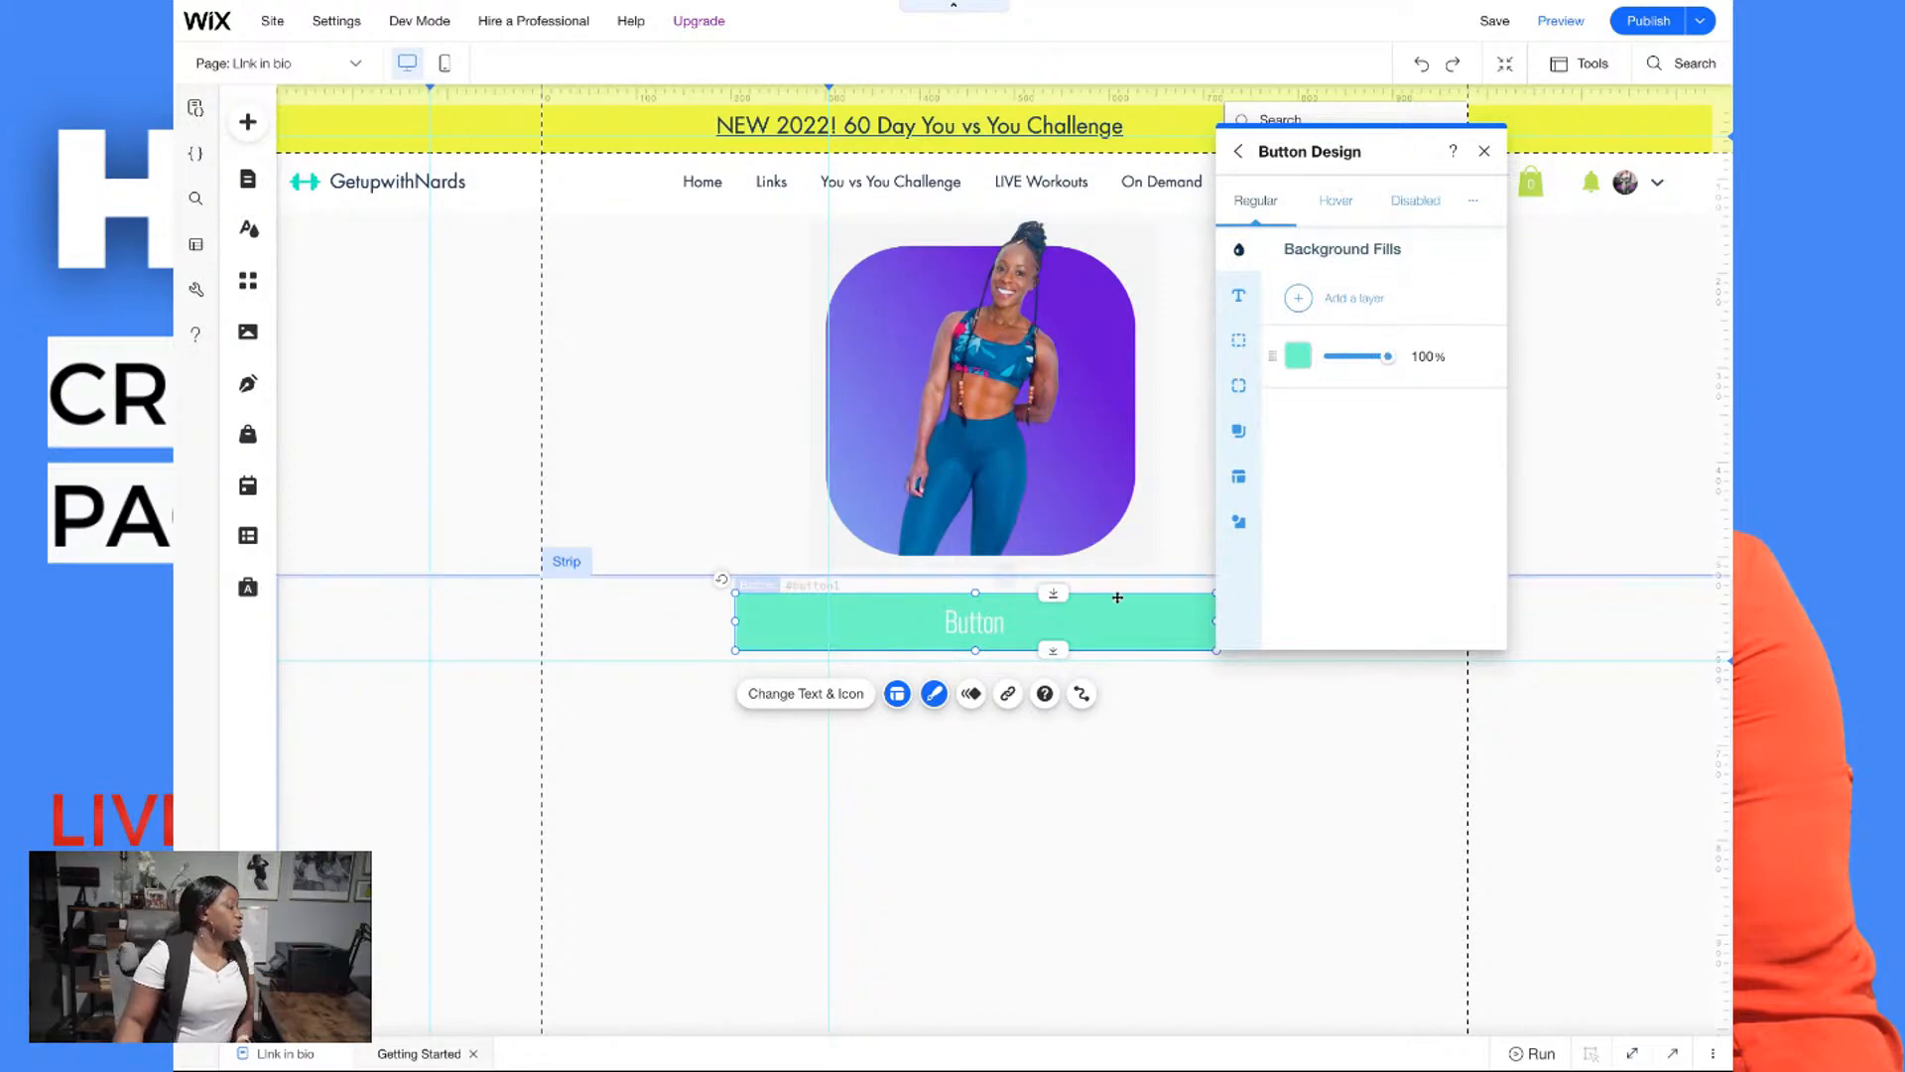
{"action": "left_click", "coordinate": [1485, 152]}
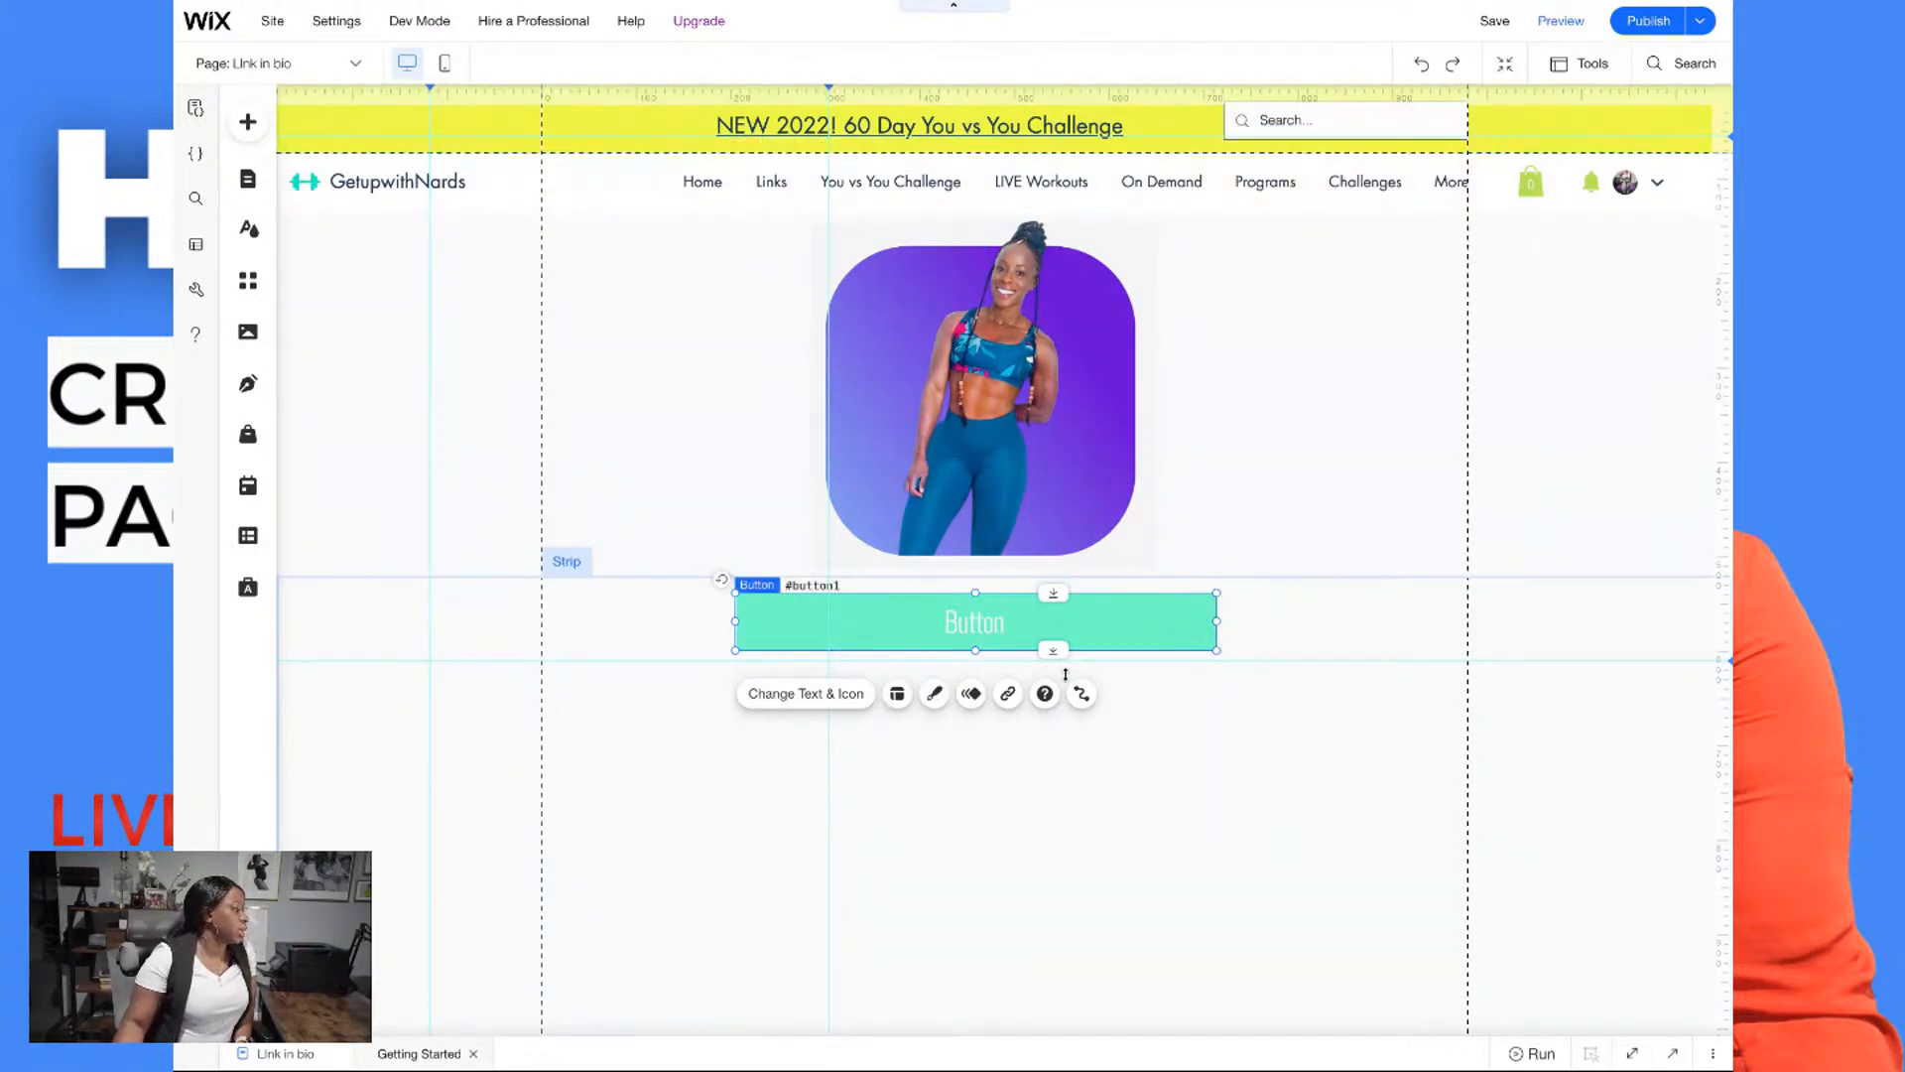
Change the green button's label to "YouTube"
{"action": "left_click", "coordinate": [786, 695]}
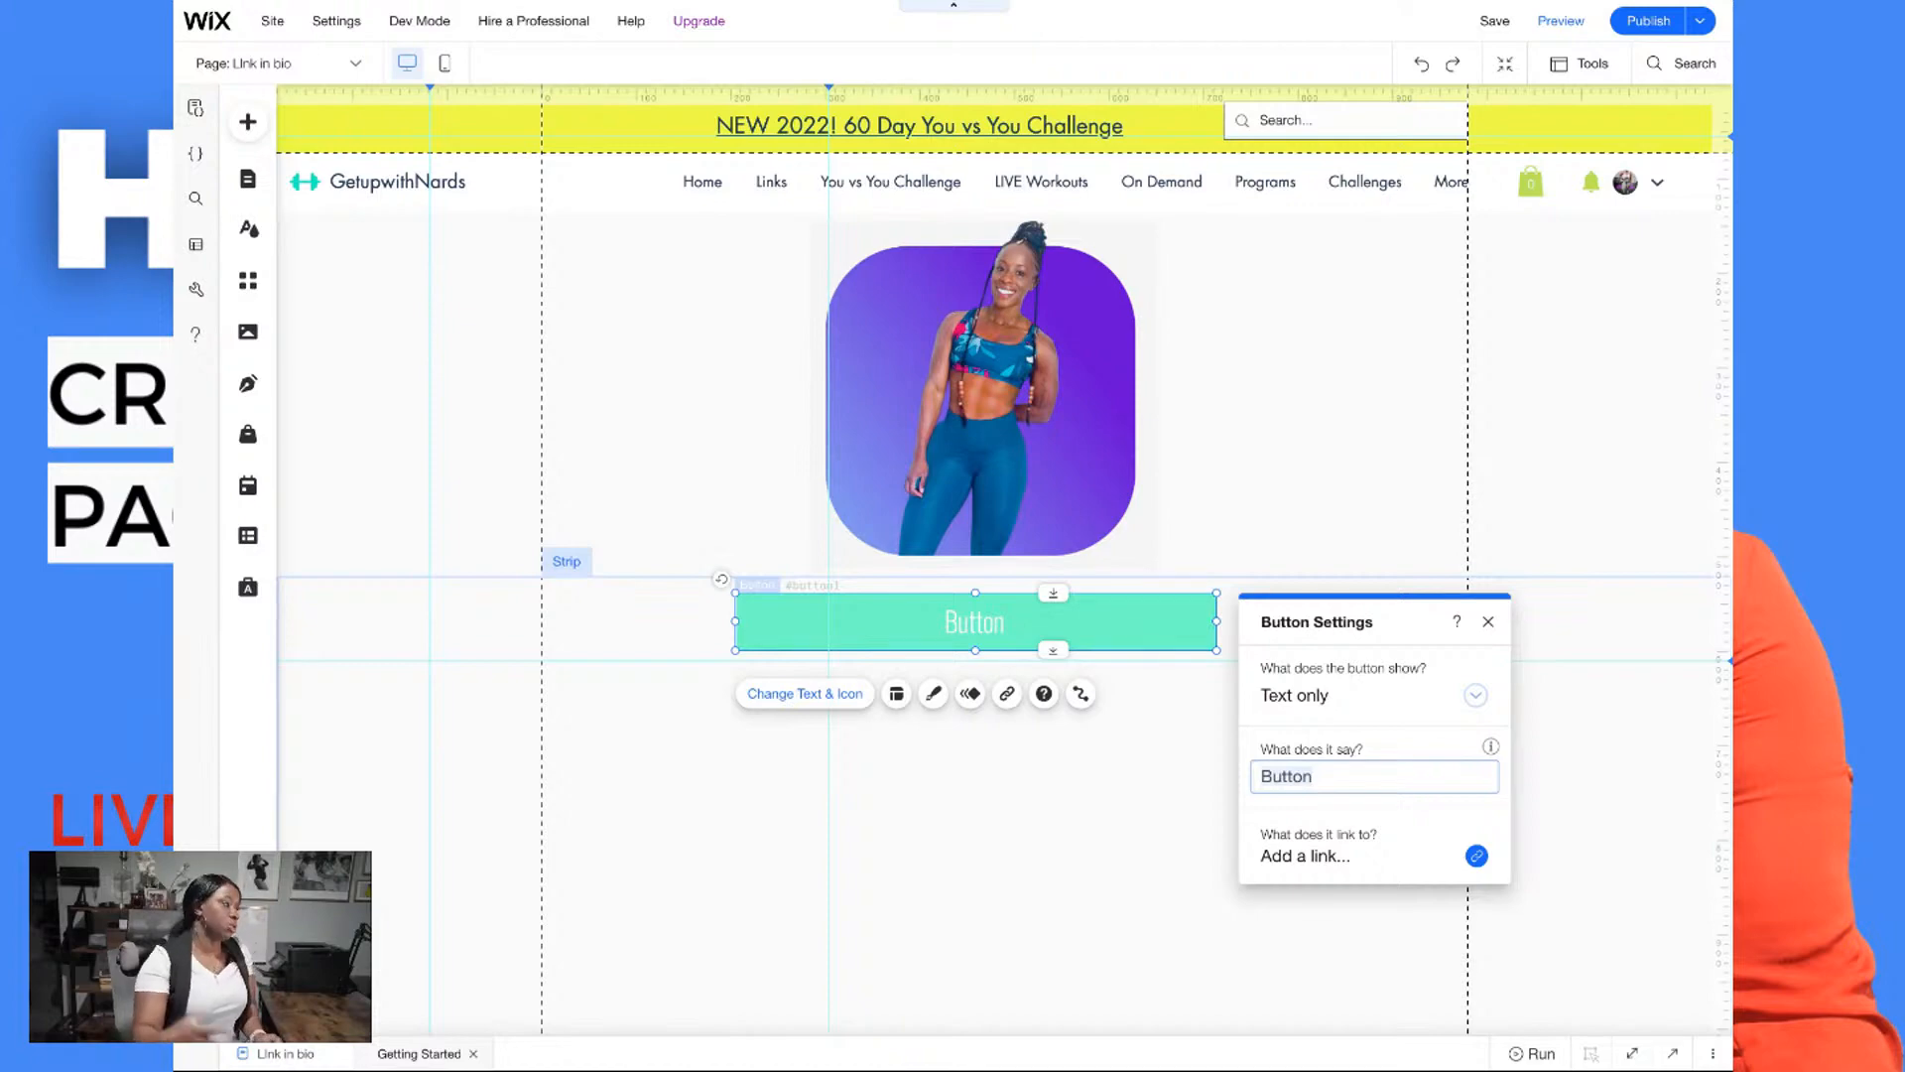
{"action": "key", "text": "ctrl+a"}
{"action": "type", "text": "Yout"}
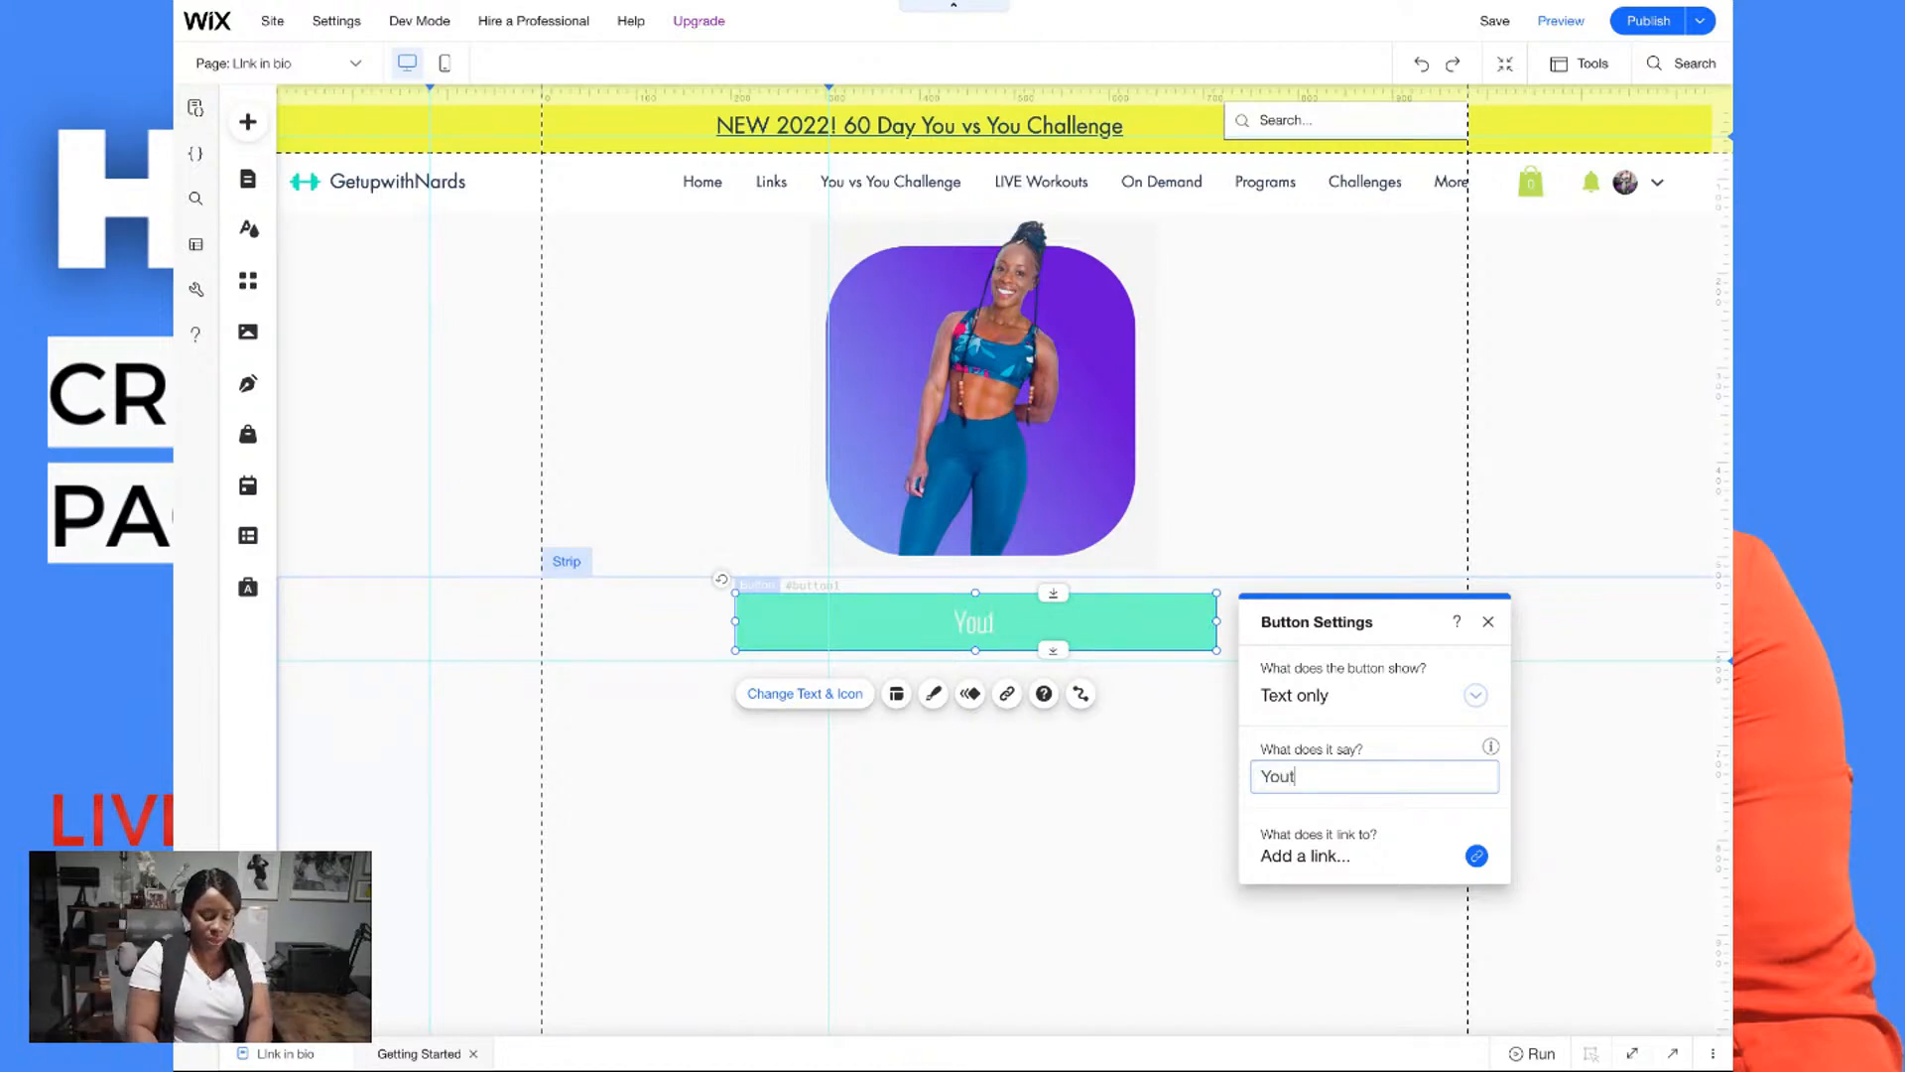
{"action": "key", "text": "BackSpace"}
{"action": "type", "text": "Tube"}
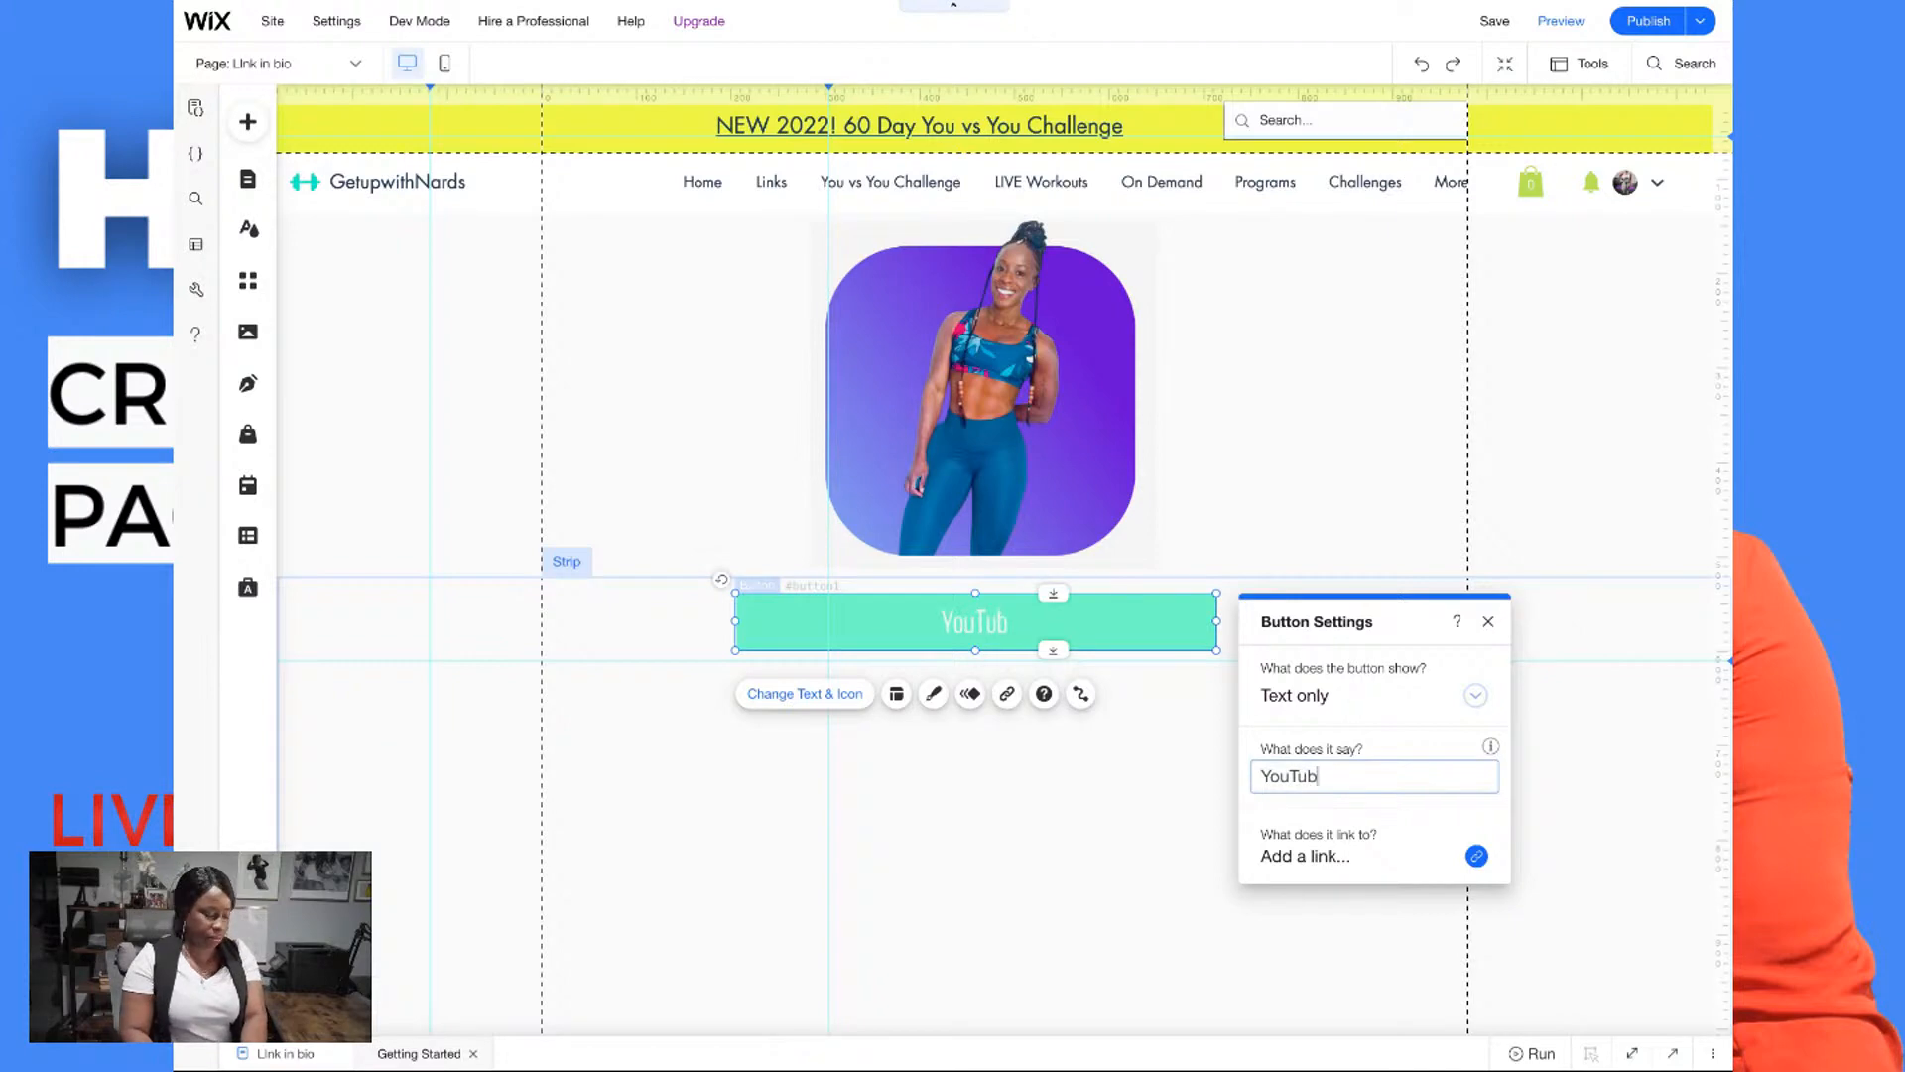
Examine the Anchor, Document, Email, Phone Number and Web Address link types offered for the button
{"action": "left_click", "coordinate": [1324, 856]}
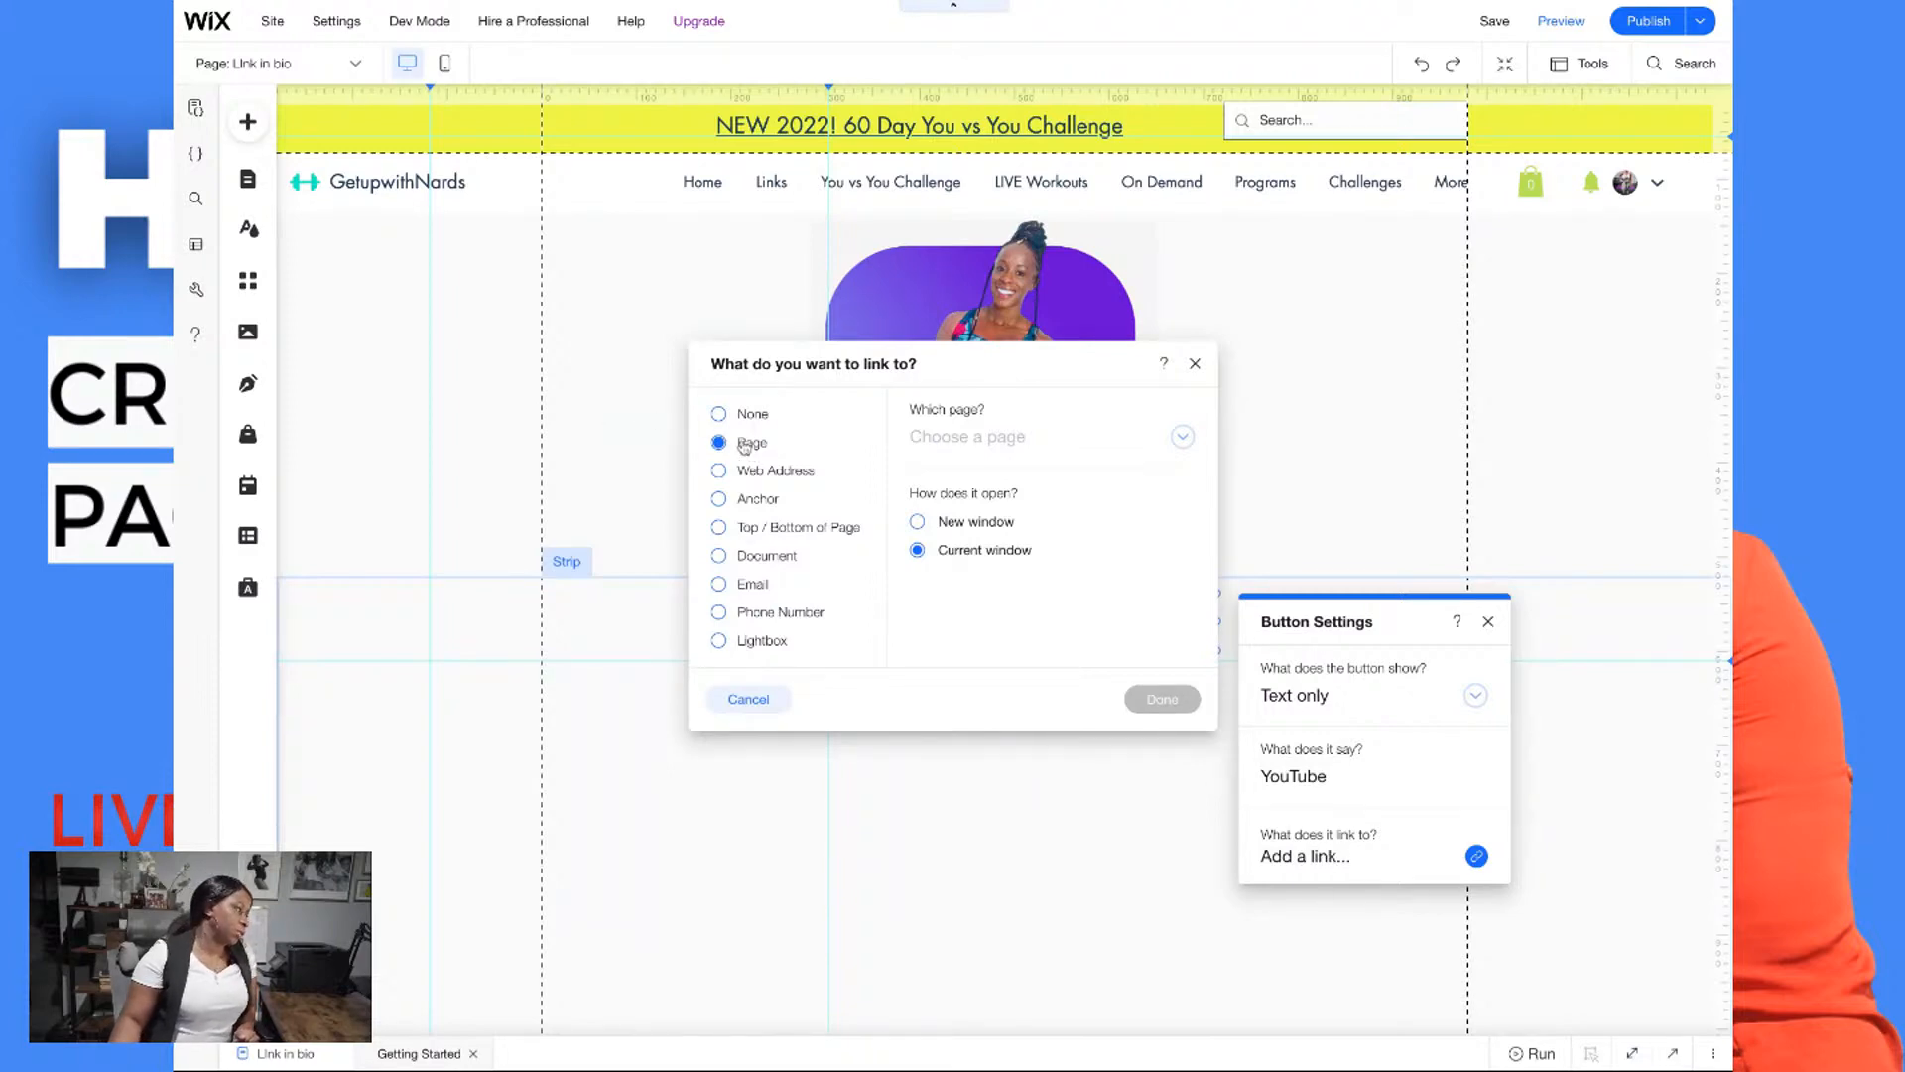
{"action": "left_click", "coordinate": [772, 506]}
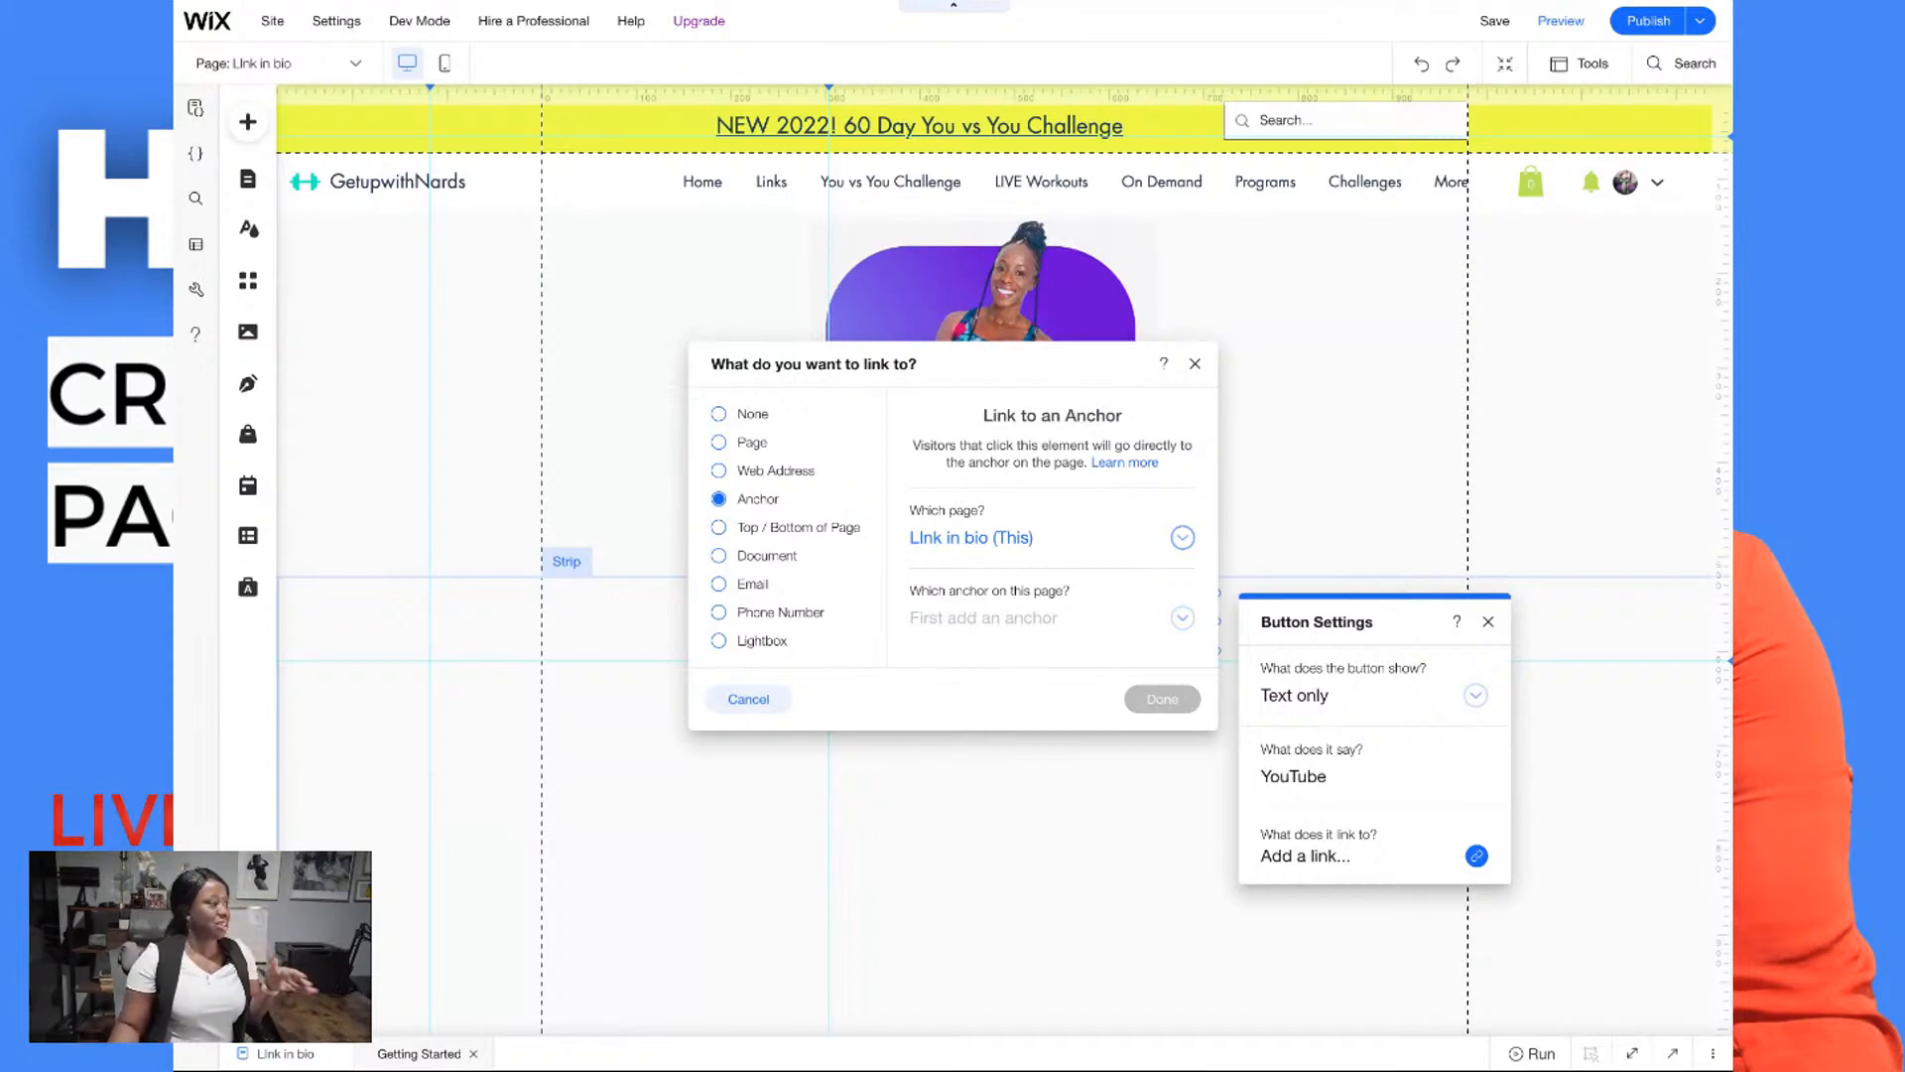
{"action": "left_click", "coordinate": [773, 557]}
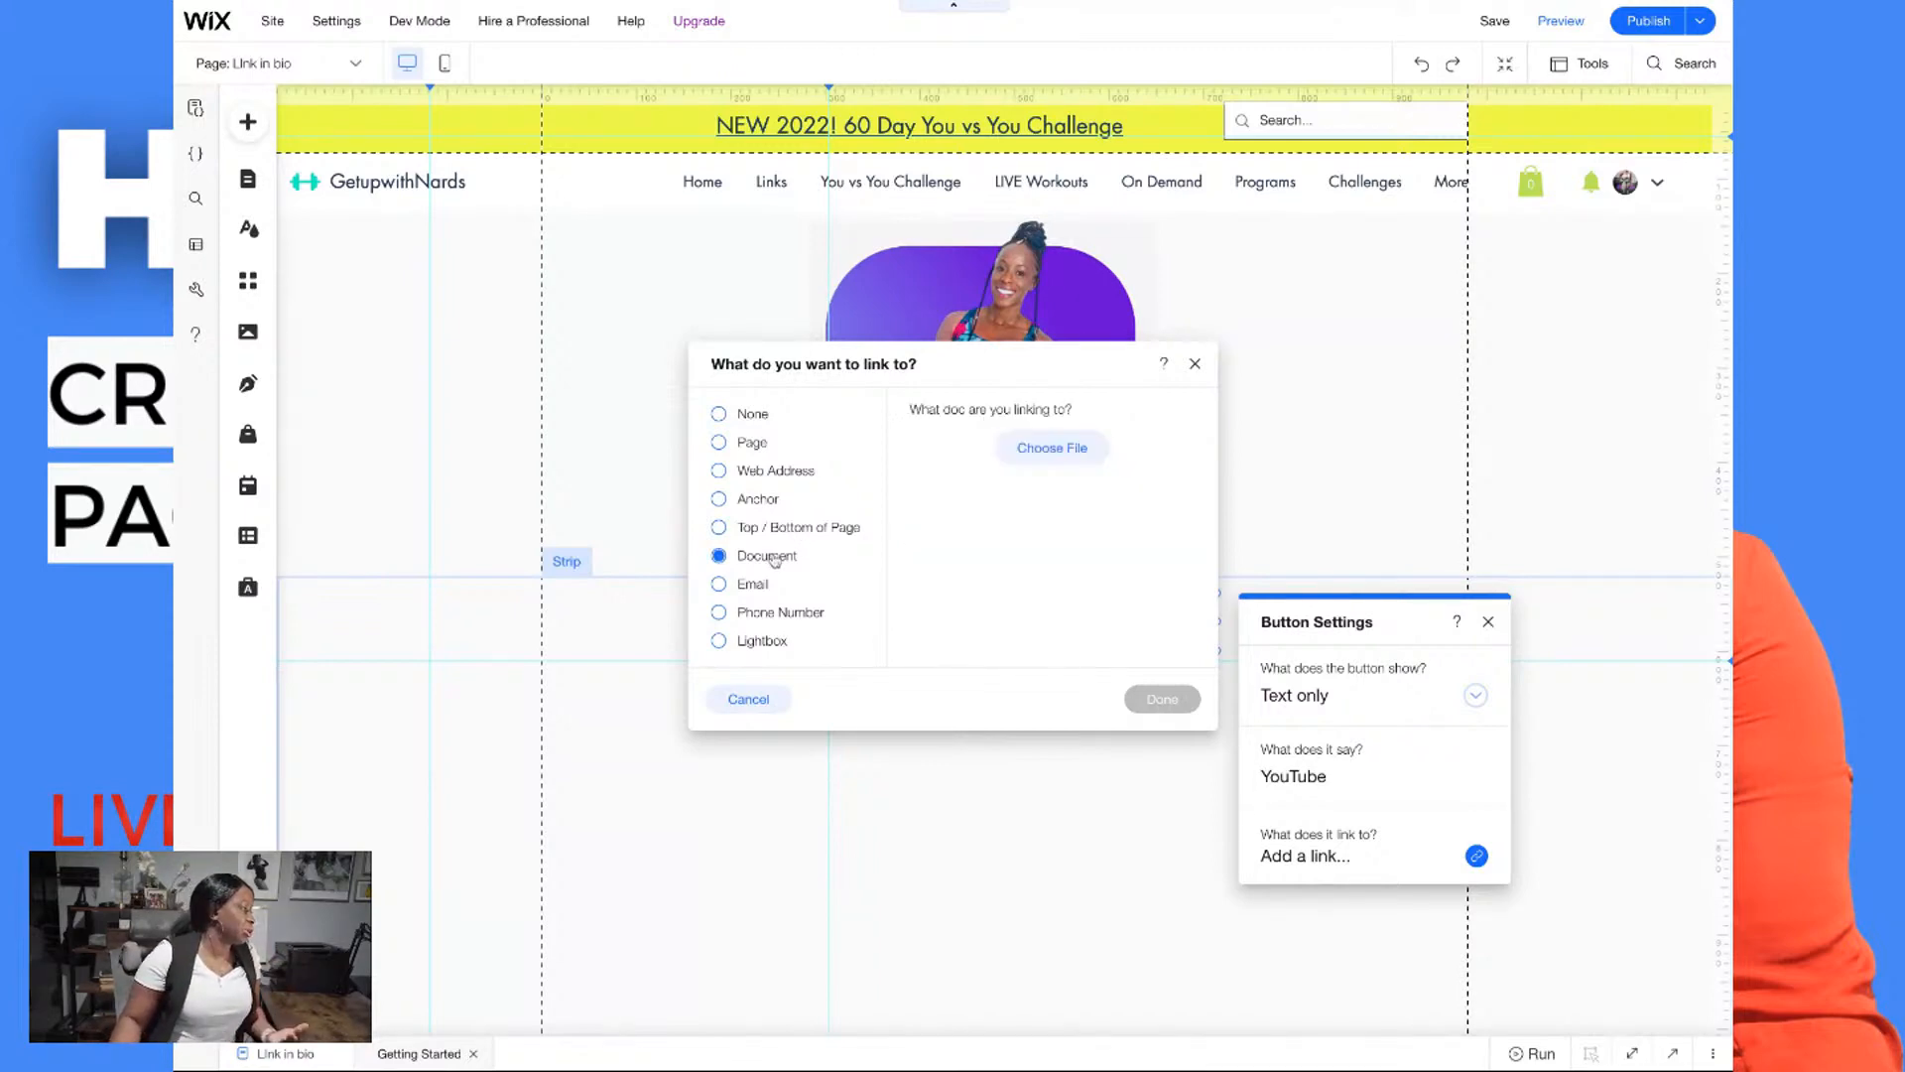
{"action": "left_click", "coordinate": [747, 588]}
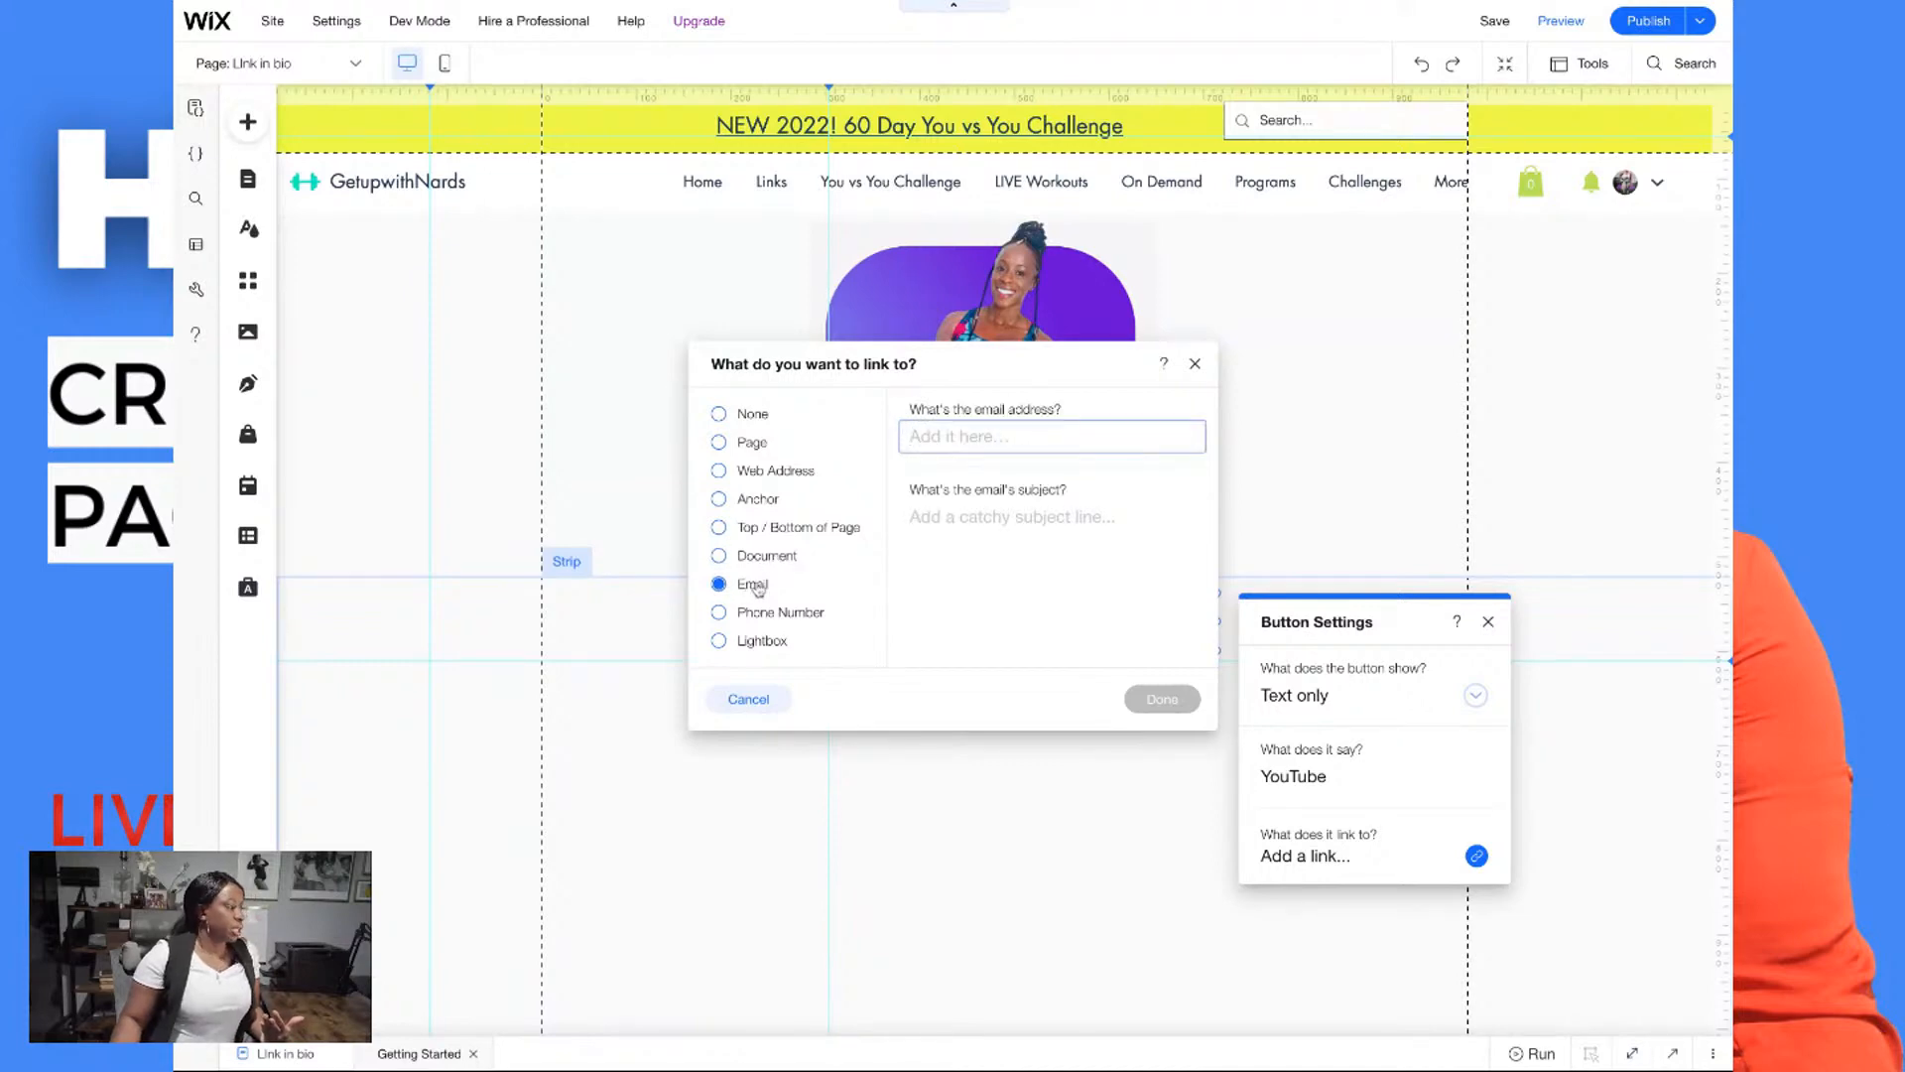
{"action": "left_click", "coordinate": [810, 614]}
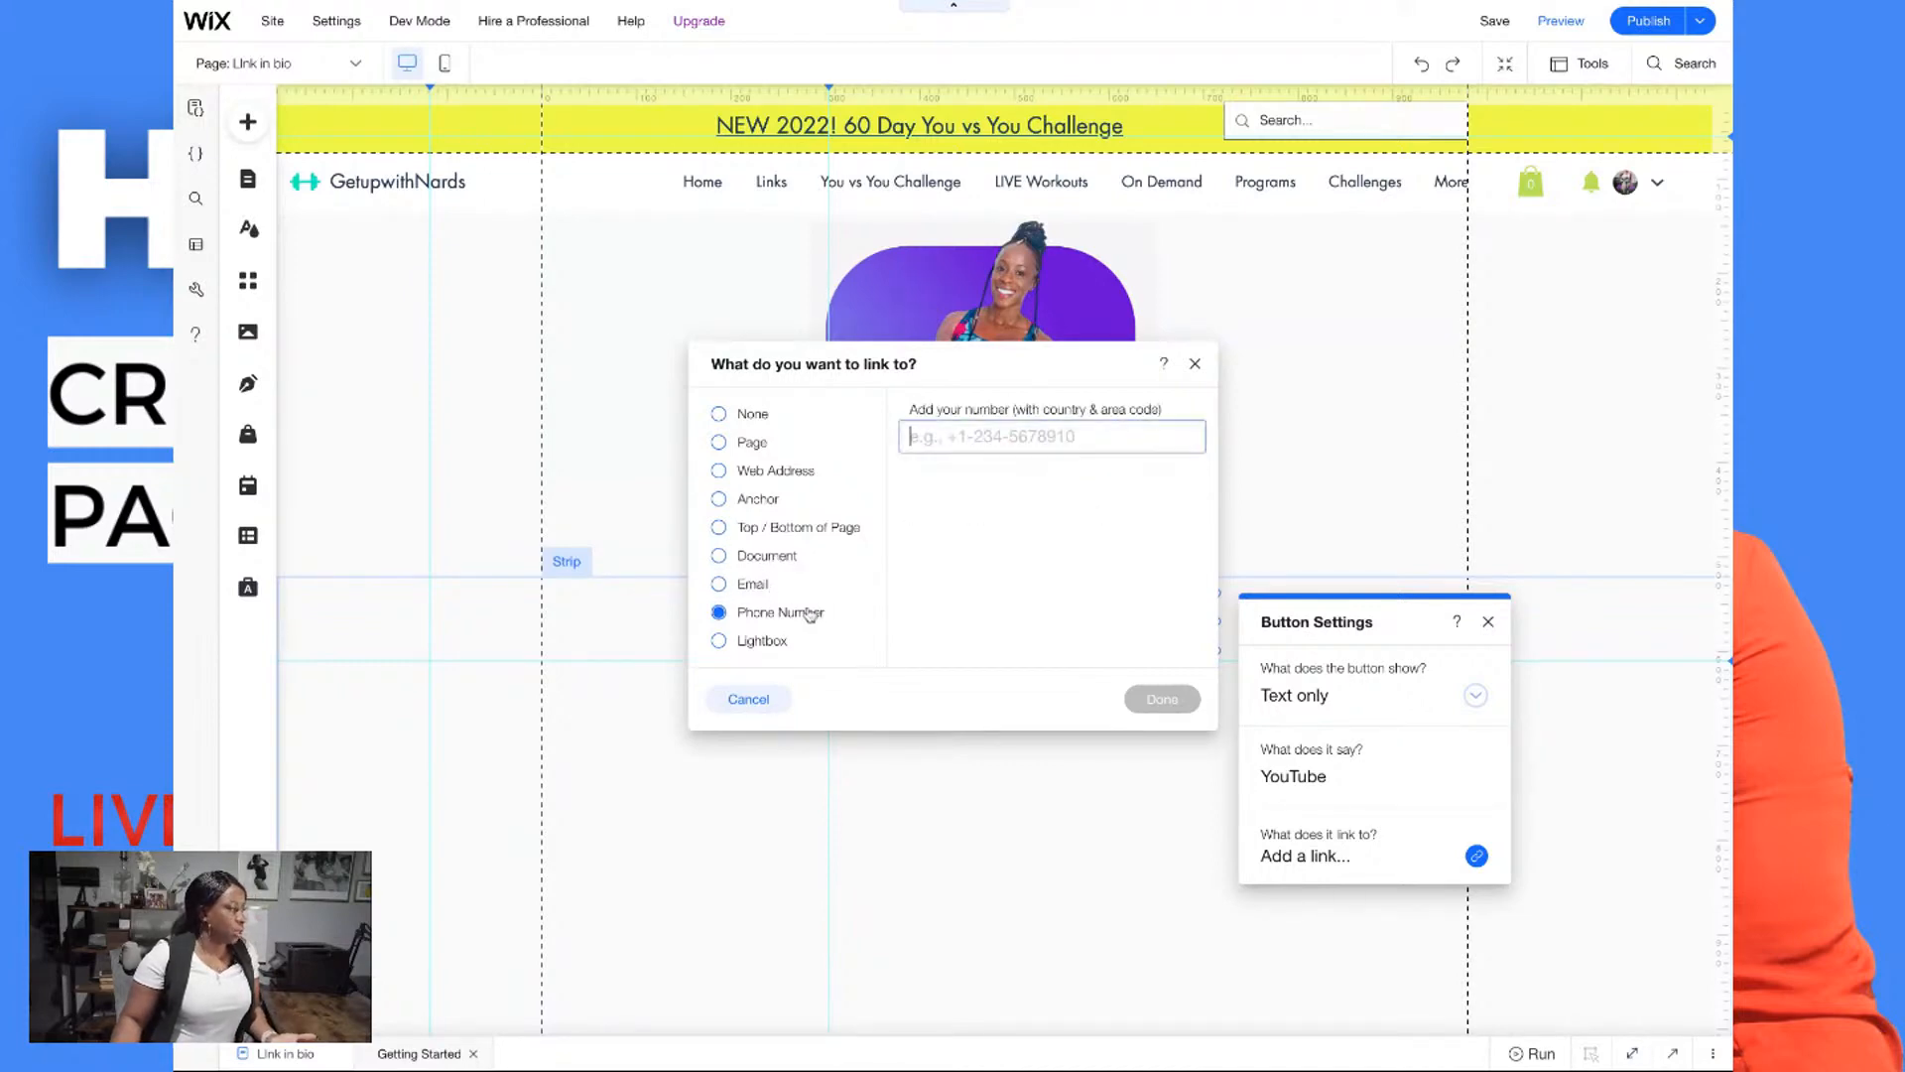
{"action": "left_click", "coordinate": [772, 471]}
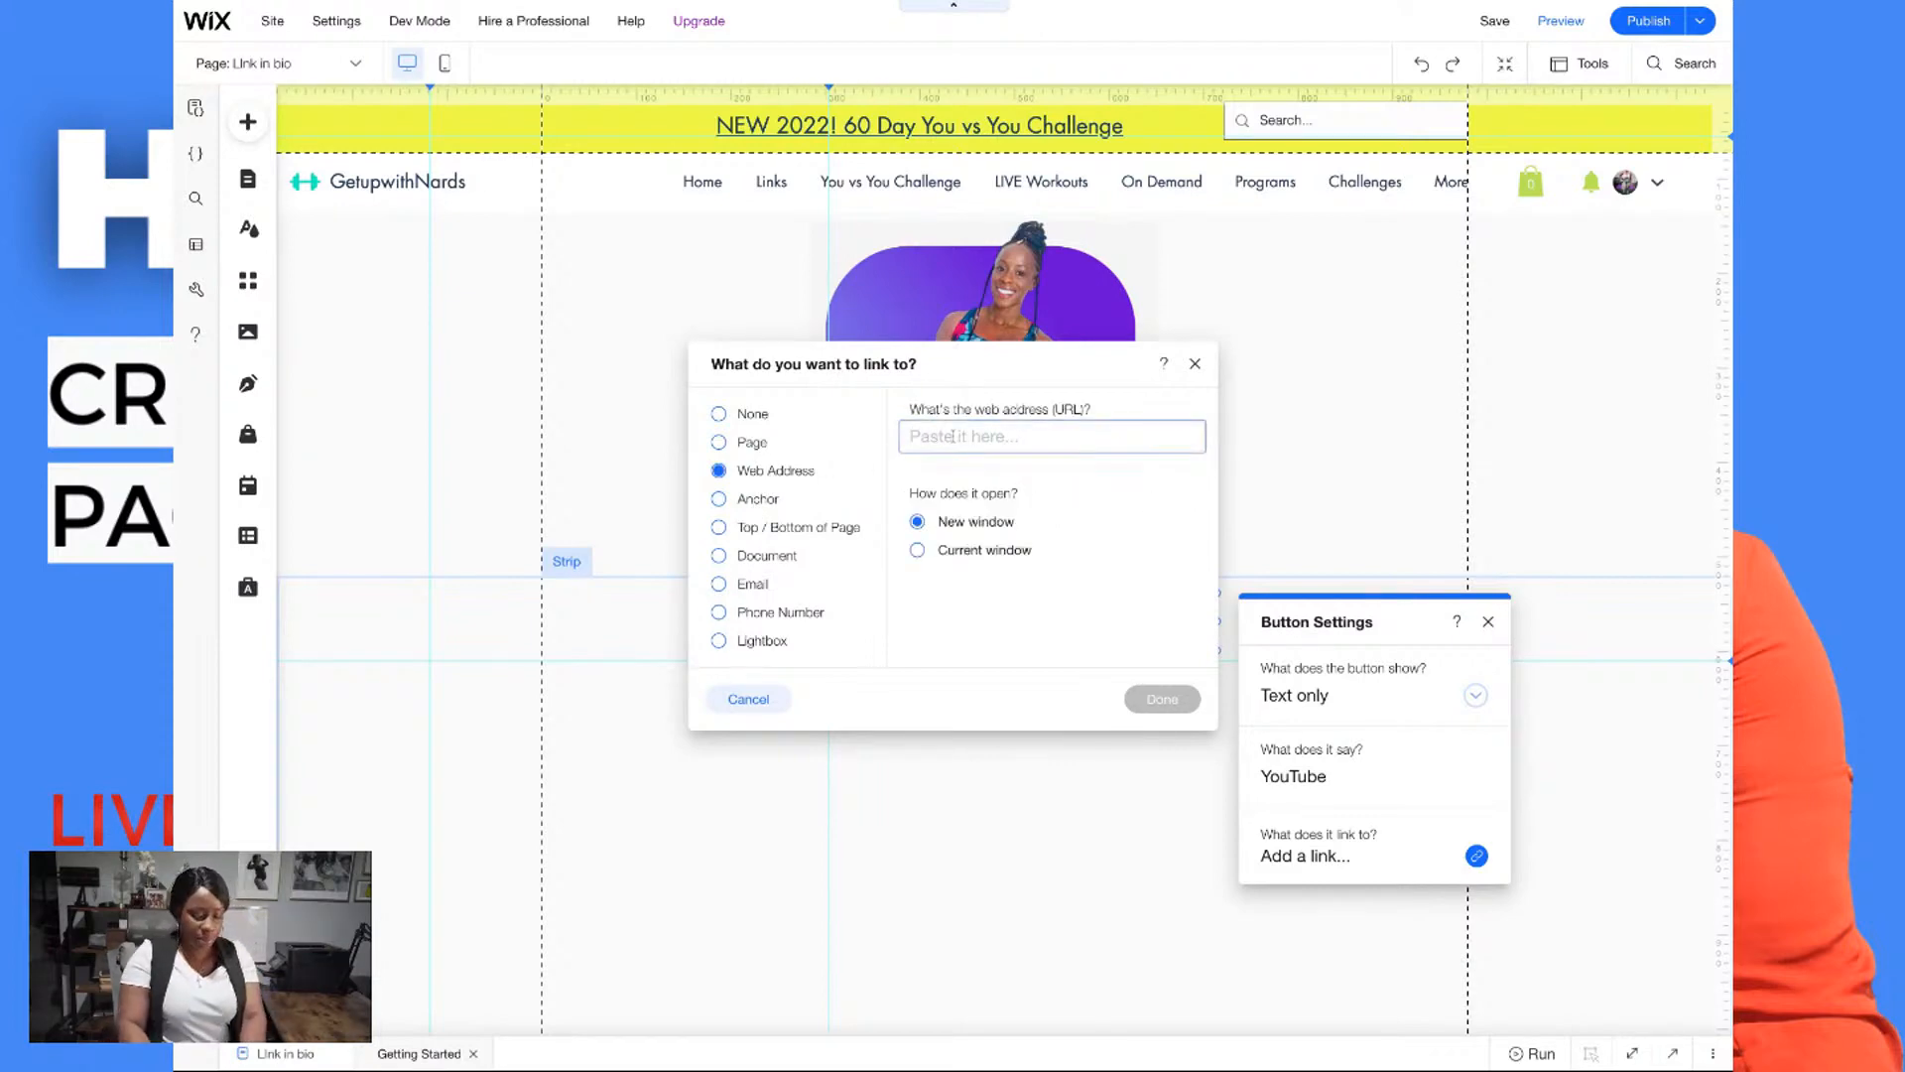
{"action": "type", "text": "w"}
{"action": "key", "text": "BackSpace"}
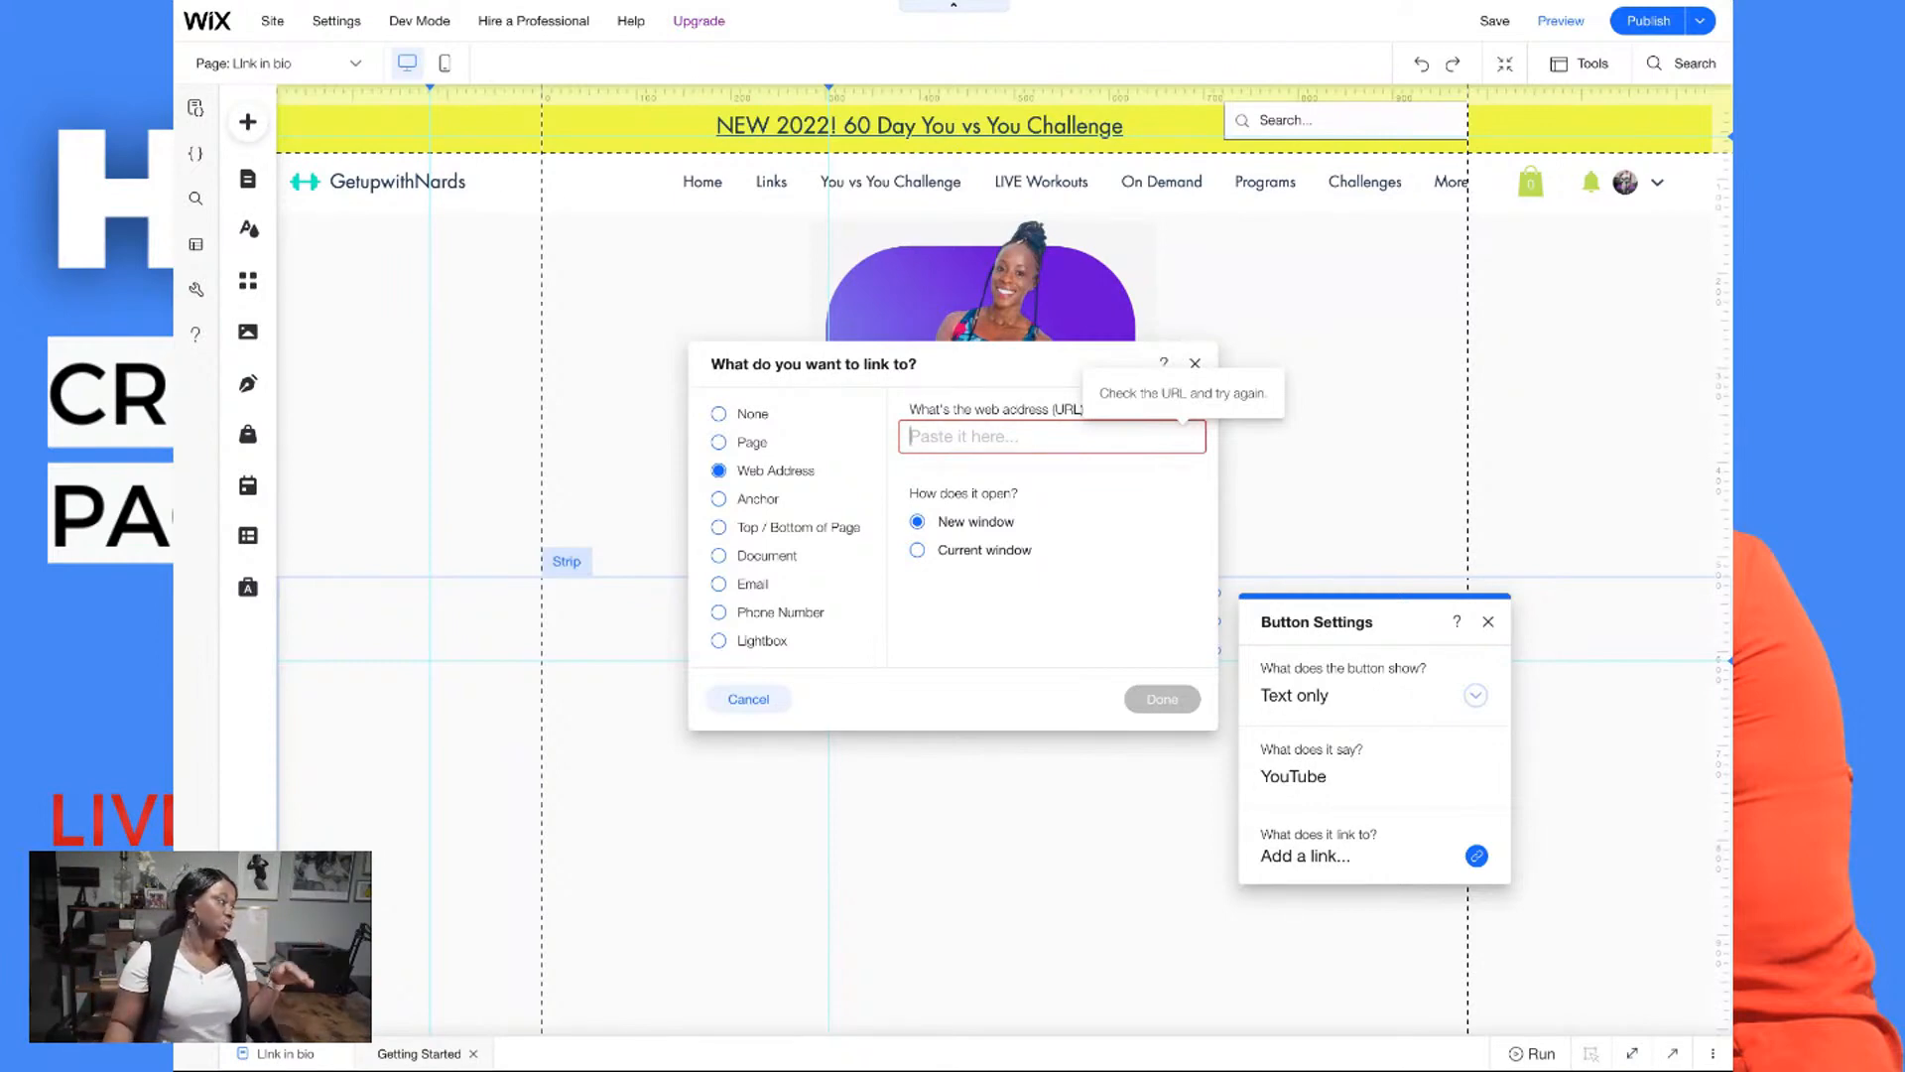
Try to link the button to the site's Programs page, opening in the current window
{"action": "left_click", "coordinate": [751, 443]}
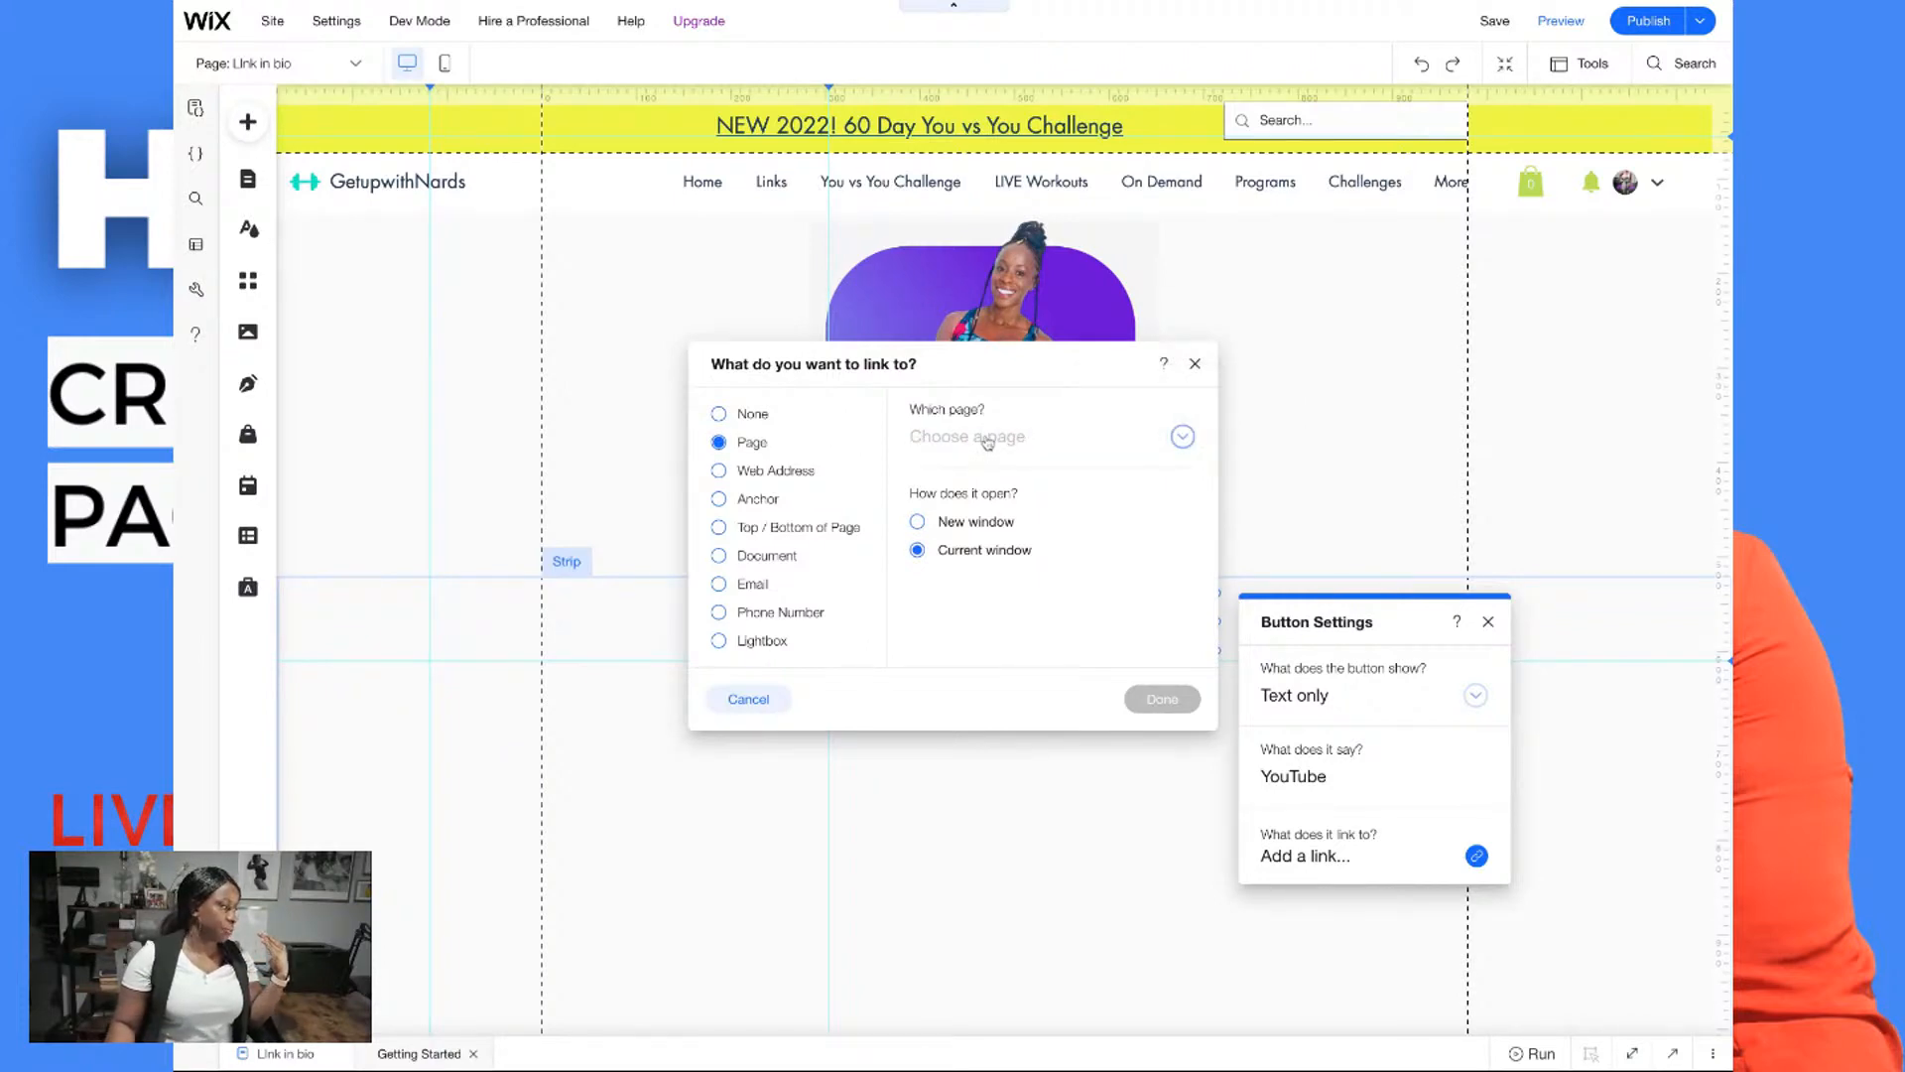
{"action": "left_click", "coordinate": [987, 442]}
{"action": "scroll", "coordinate": [1000, 536], "scroll_direction": "down", "scroll_amount": 2}
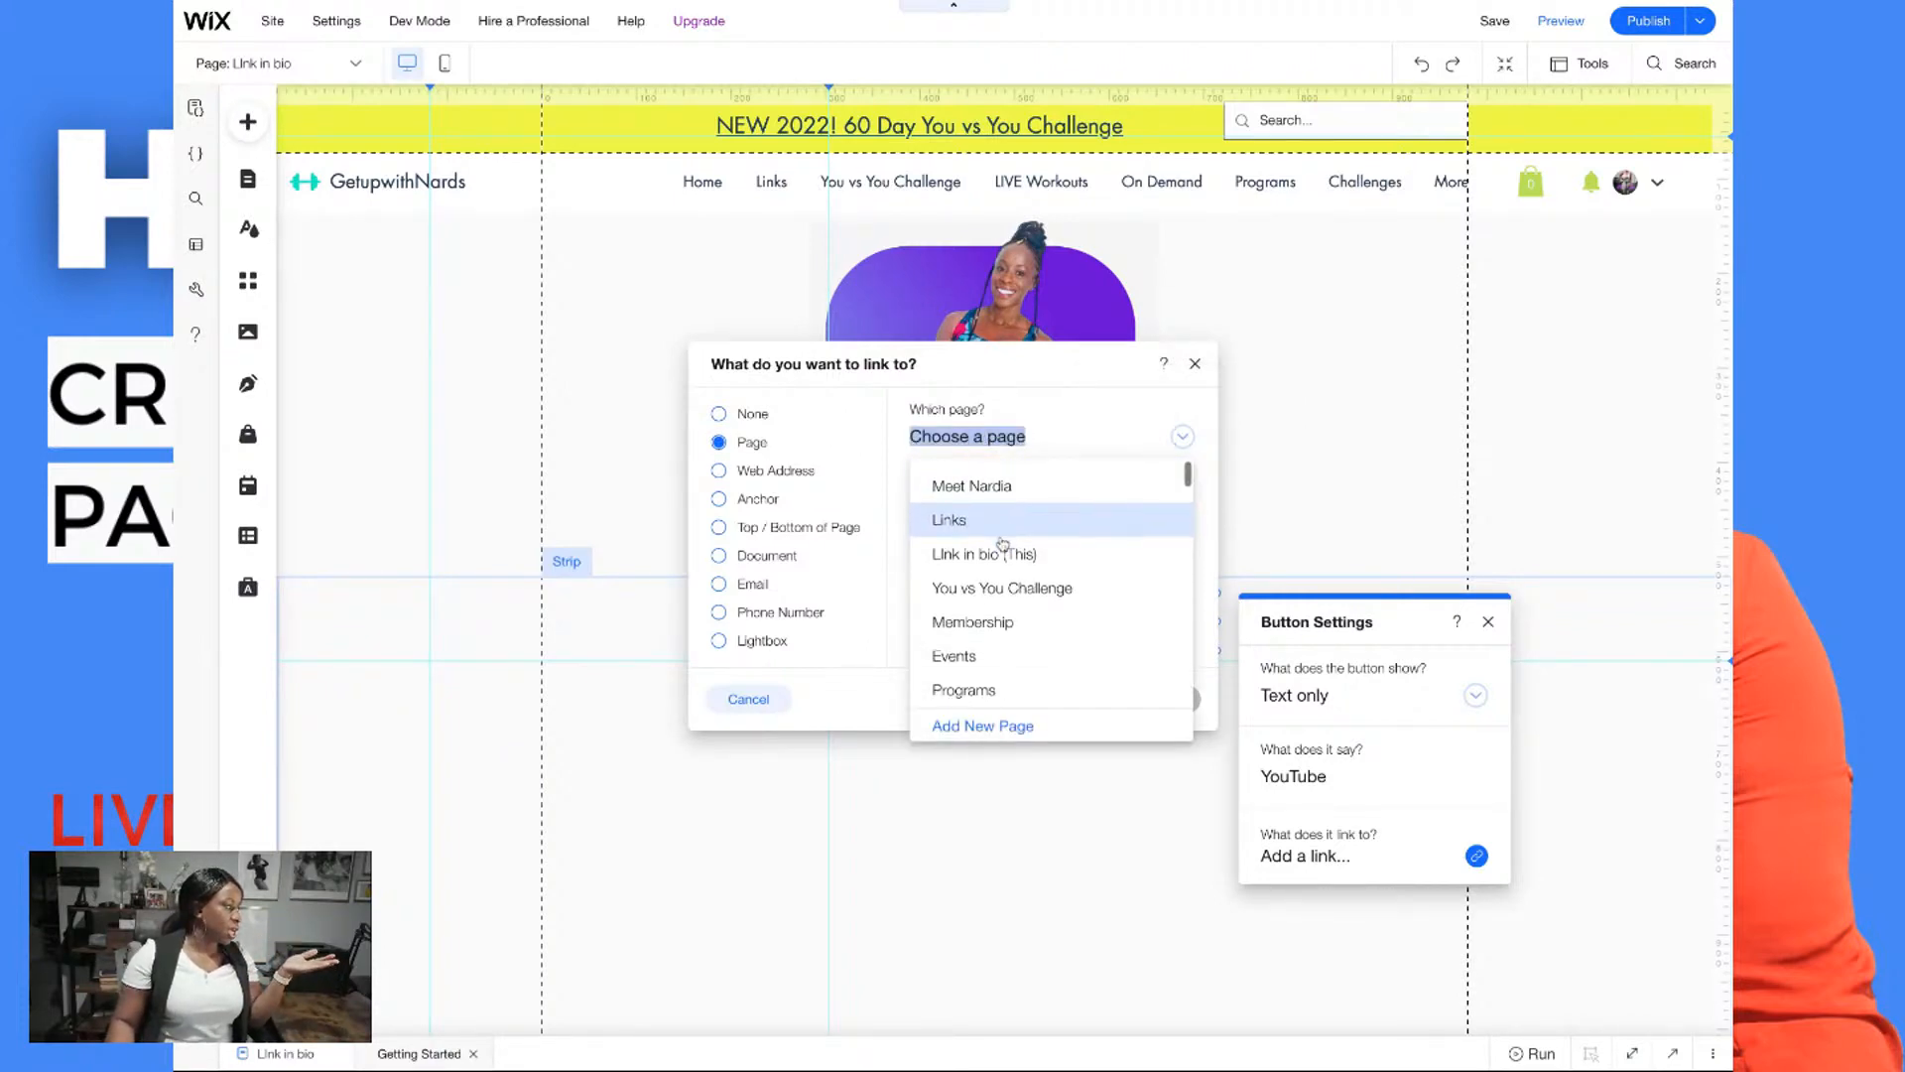
{"action": "scroll", "coordinate": [1000, 542], "scroll_direction": "down", "scroll_amount": 2}
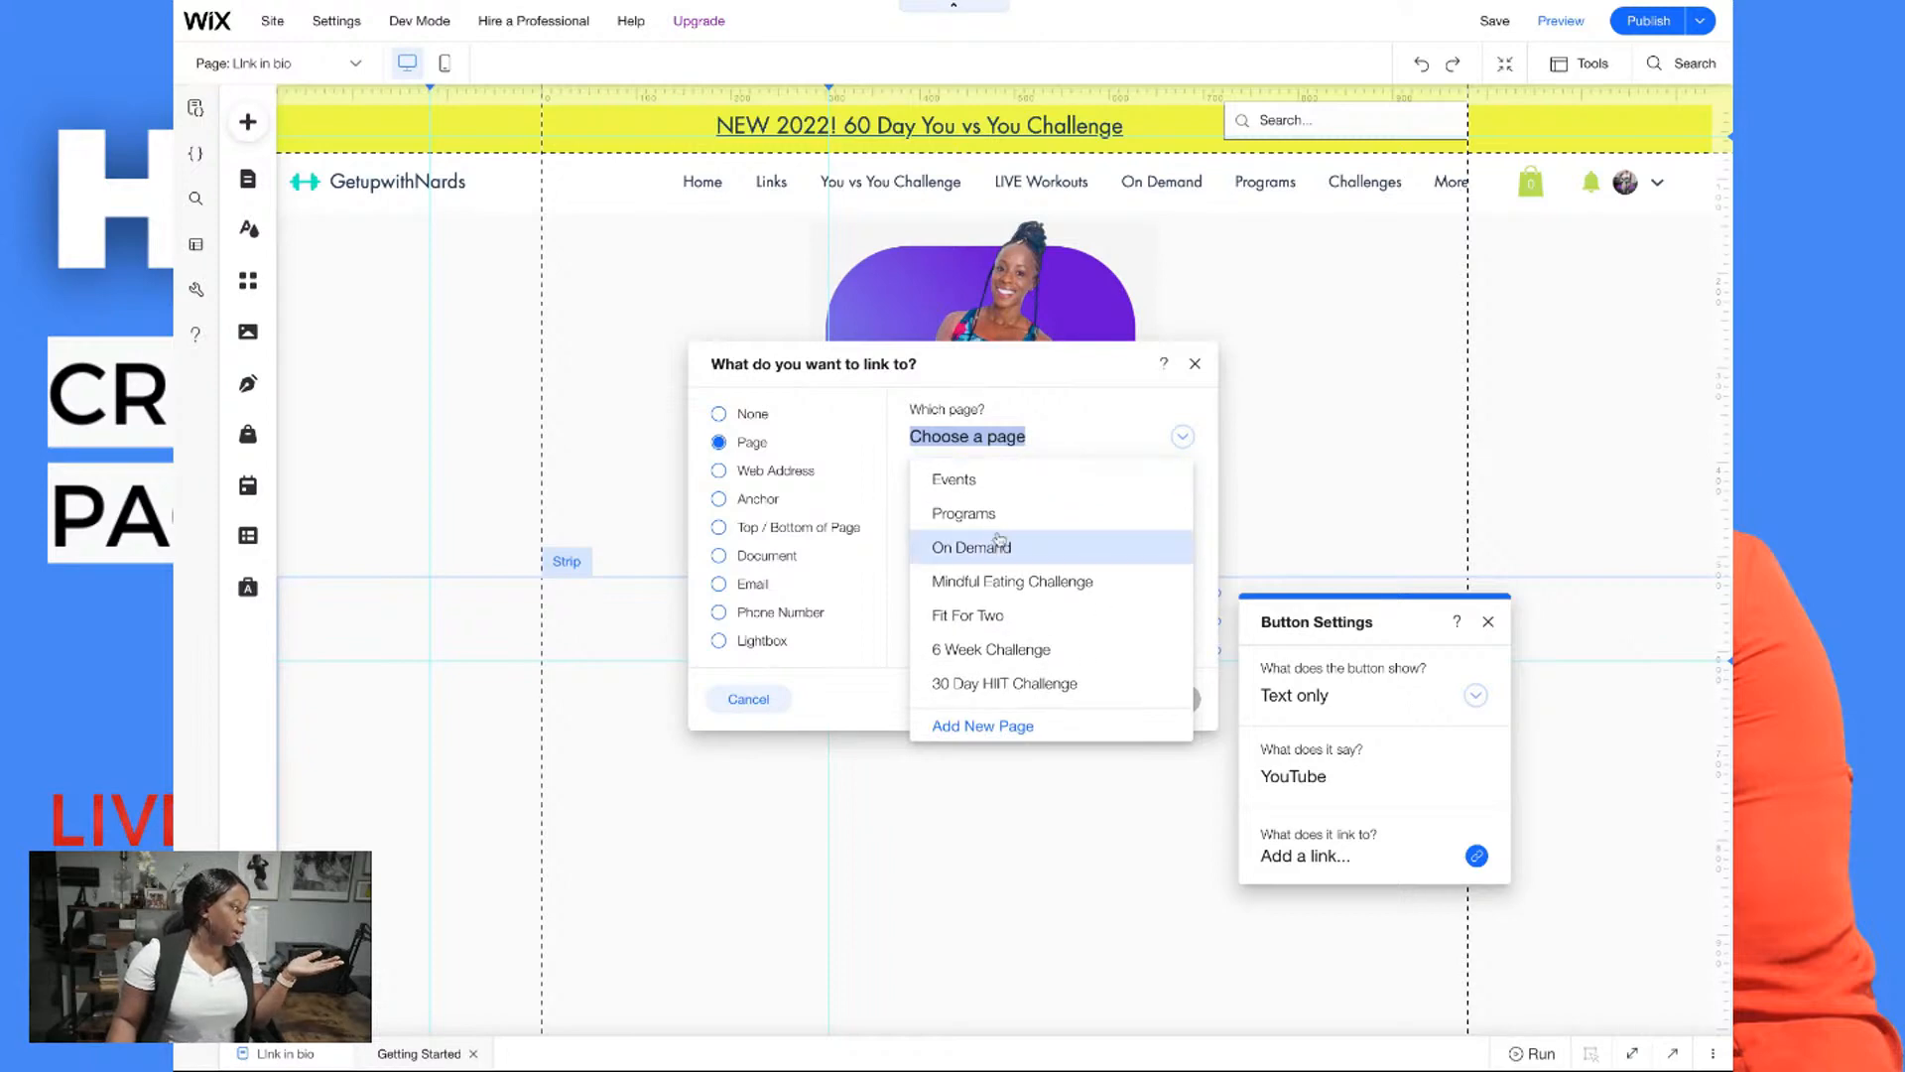
{"action": "left_click", "coordinate": [985, 516]}
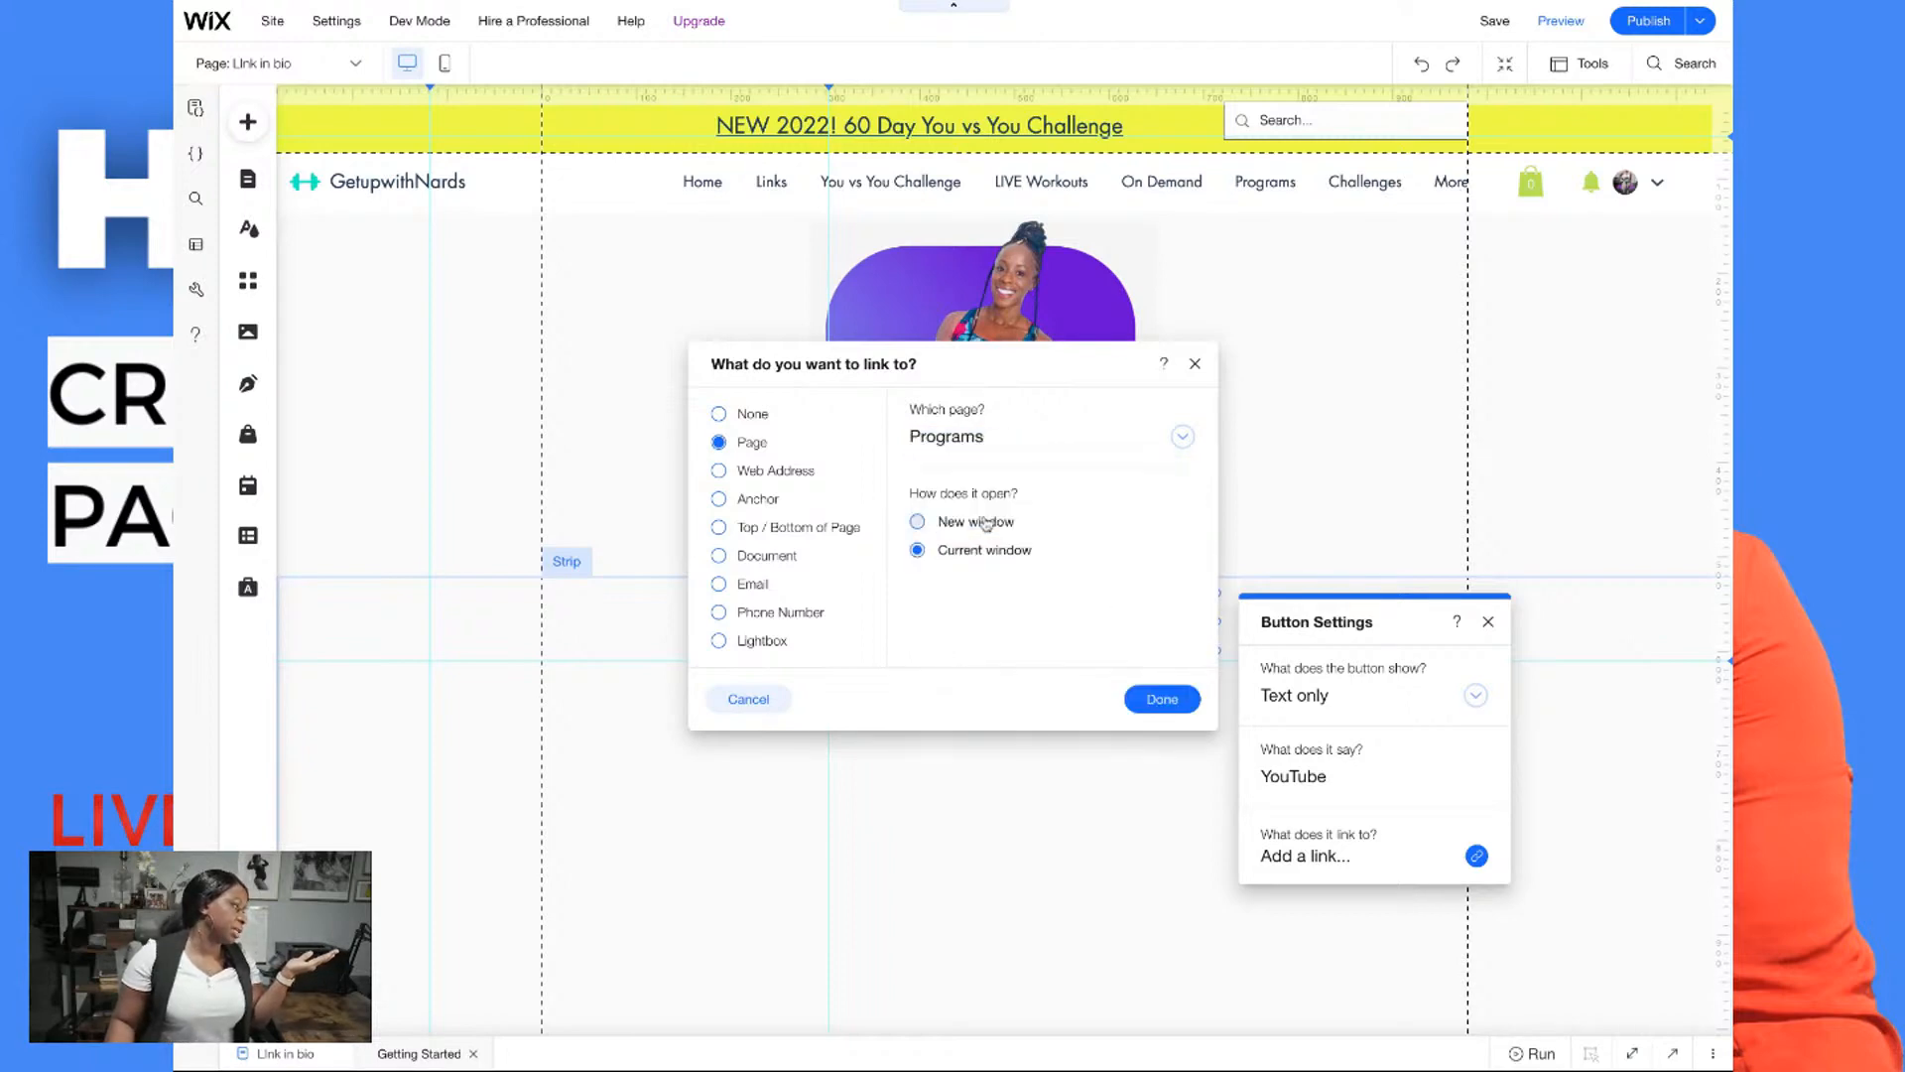
{"action": "left_click", "coordinate": [1162, 698]}
Replace the green button's label with "Programs"
{"action": "left_click", "coordinate": [1280, 770]}
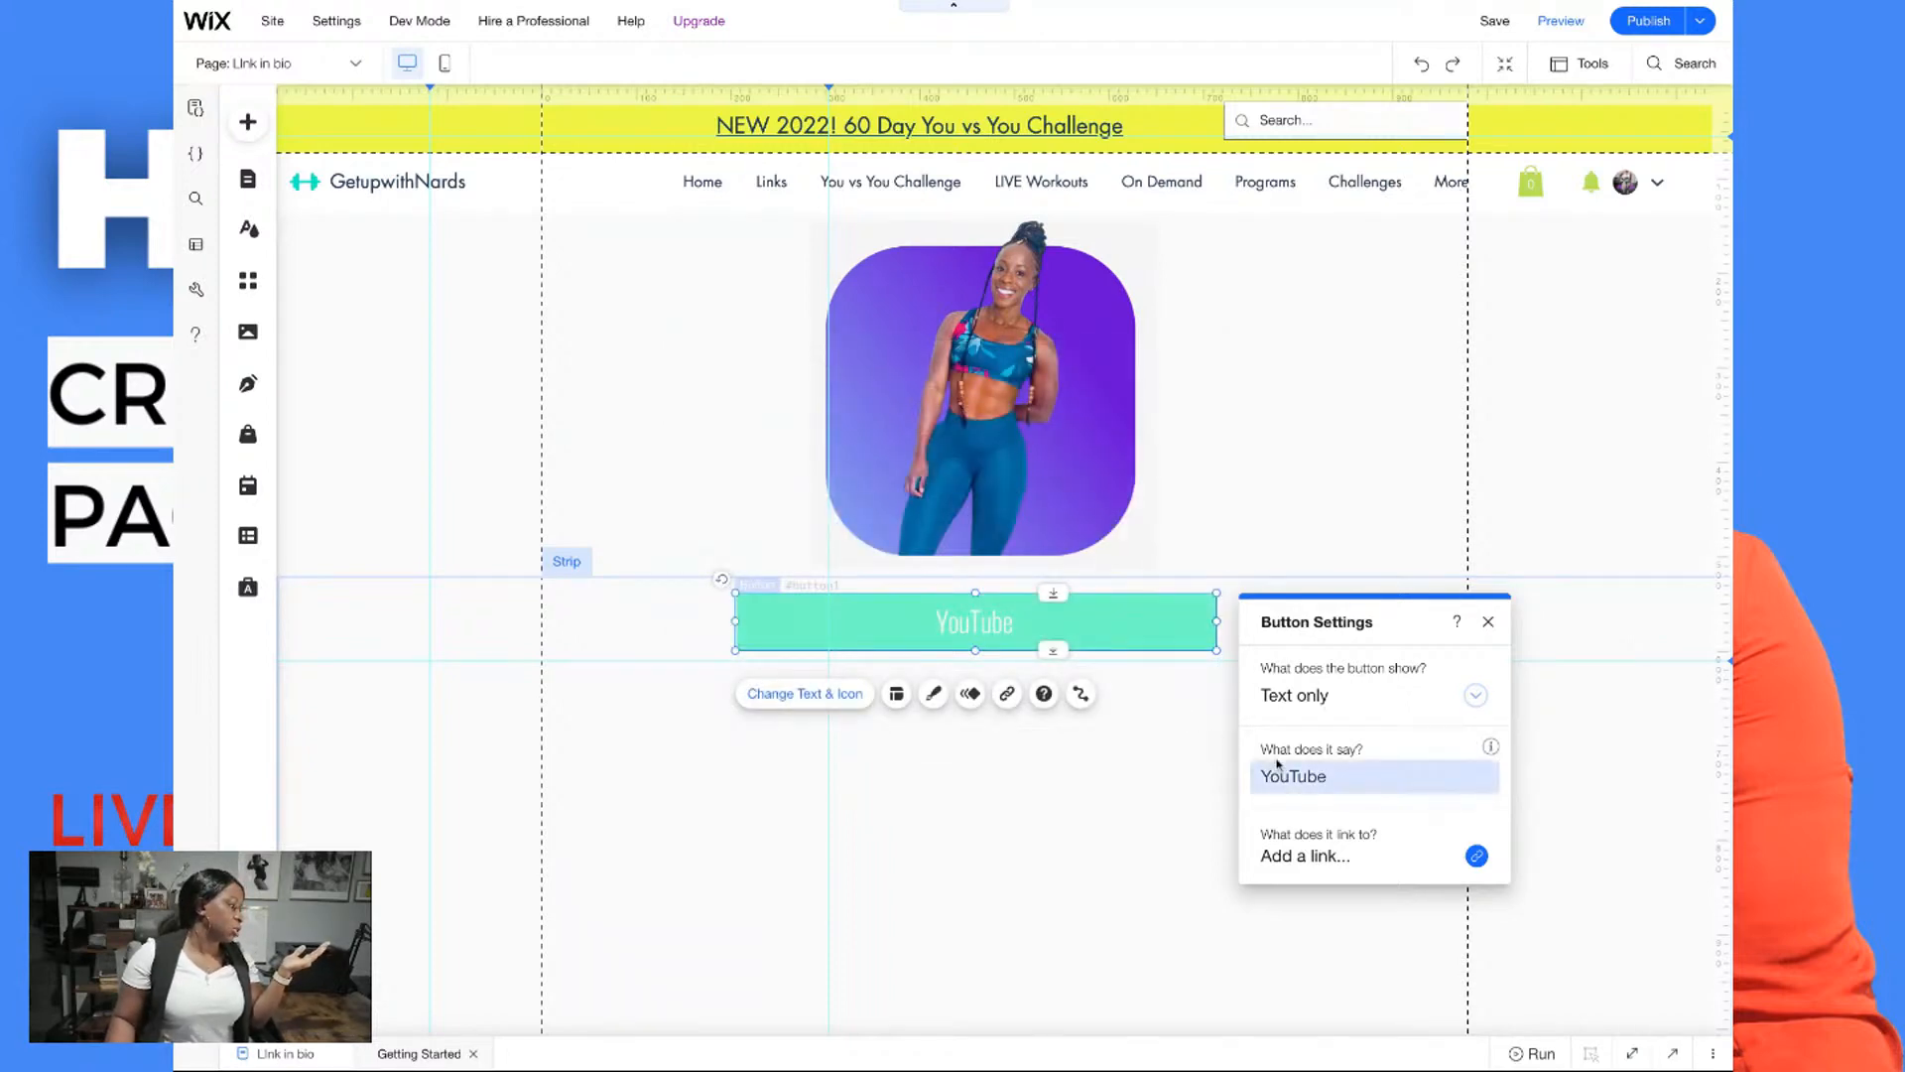
{"action": "key", "text": "ctrl+a"}
{"action": "type", "text": "P"}
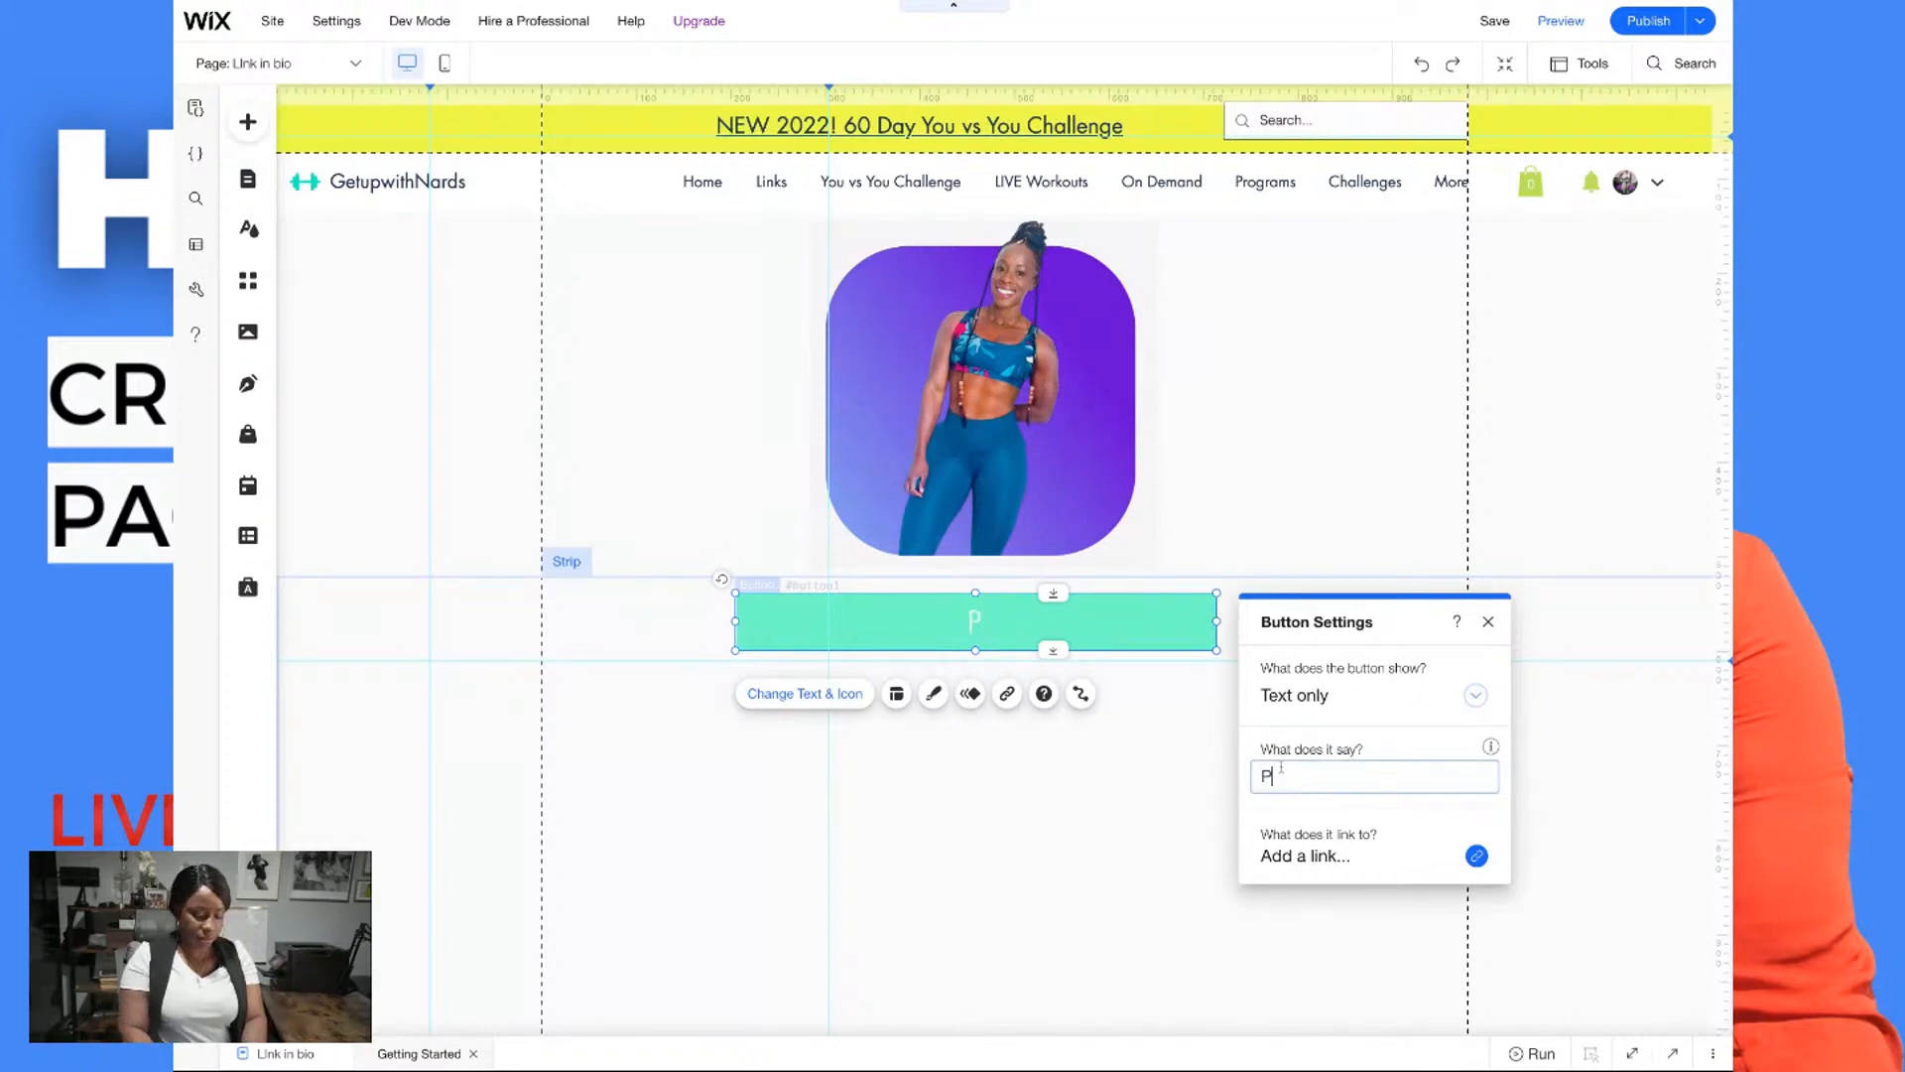
{"action": "type", "text": "rograms"}
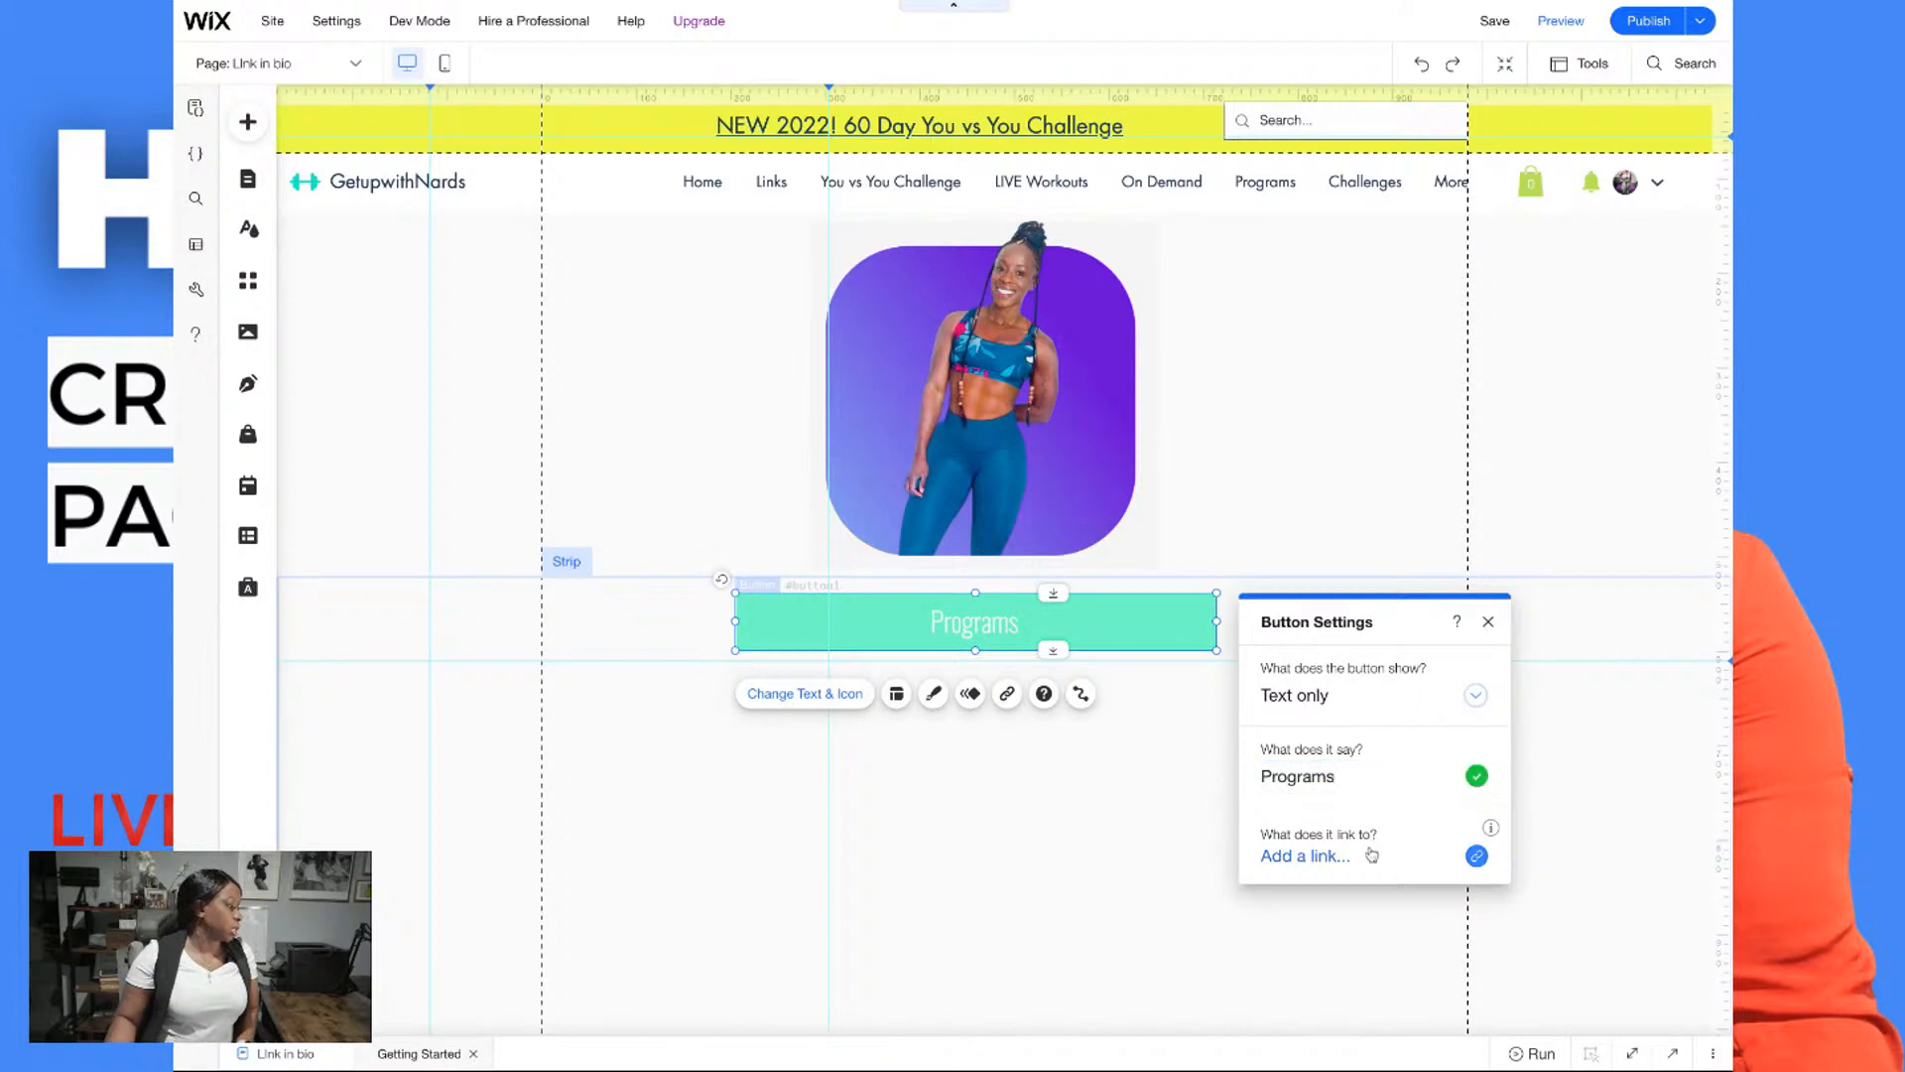
Link the button to the site's Programs page and close the button settings
{"action": "left_click", "coordinate": [1476, 855]}
{"action": "left_click", "coordinate": [929, 439]}
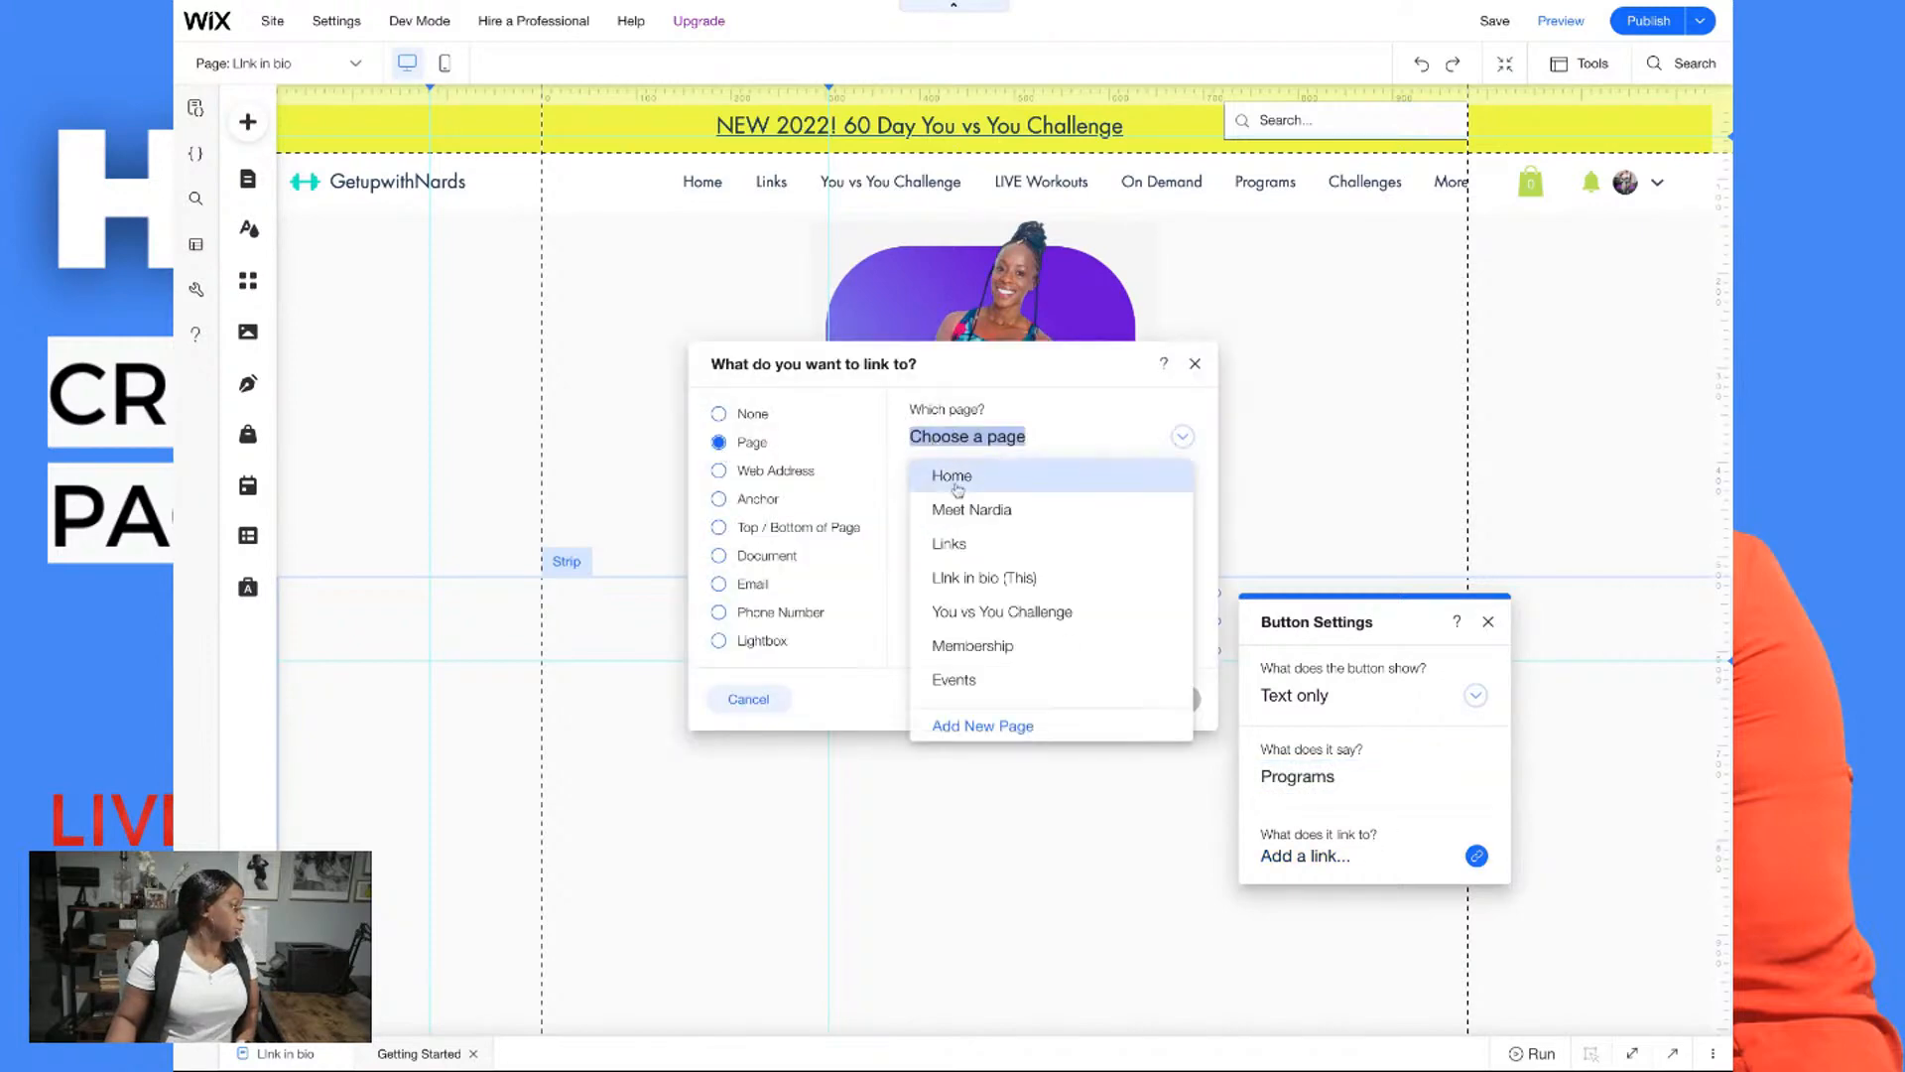
{"action": "scroll", "coordinate": [996, 606], "scroll_direction": "down", "scroll_amount": 1}
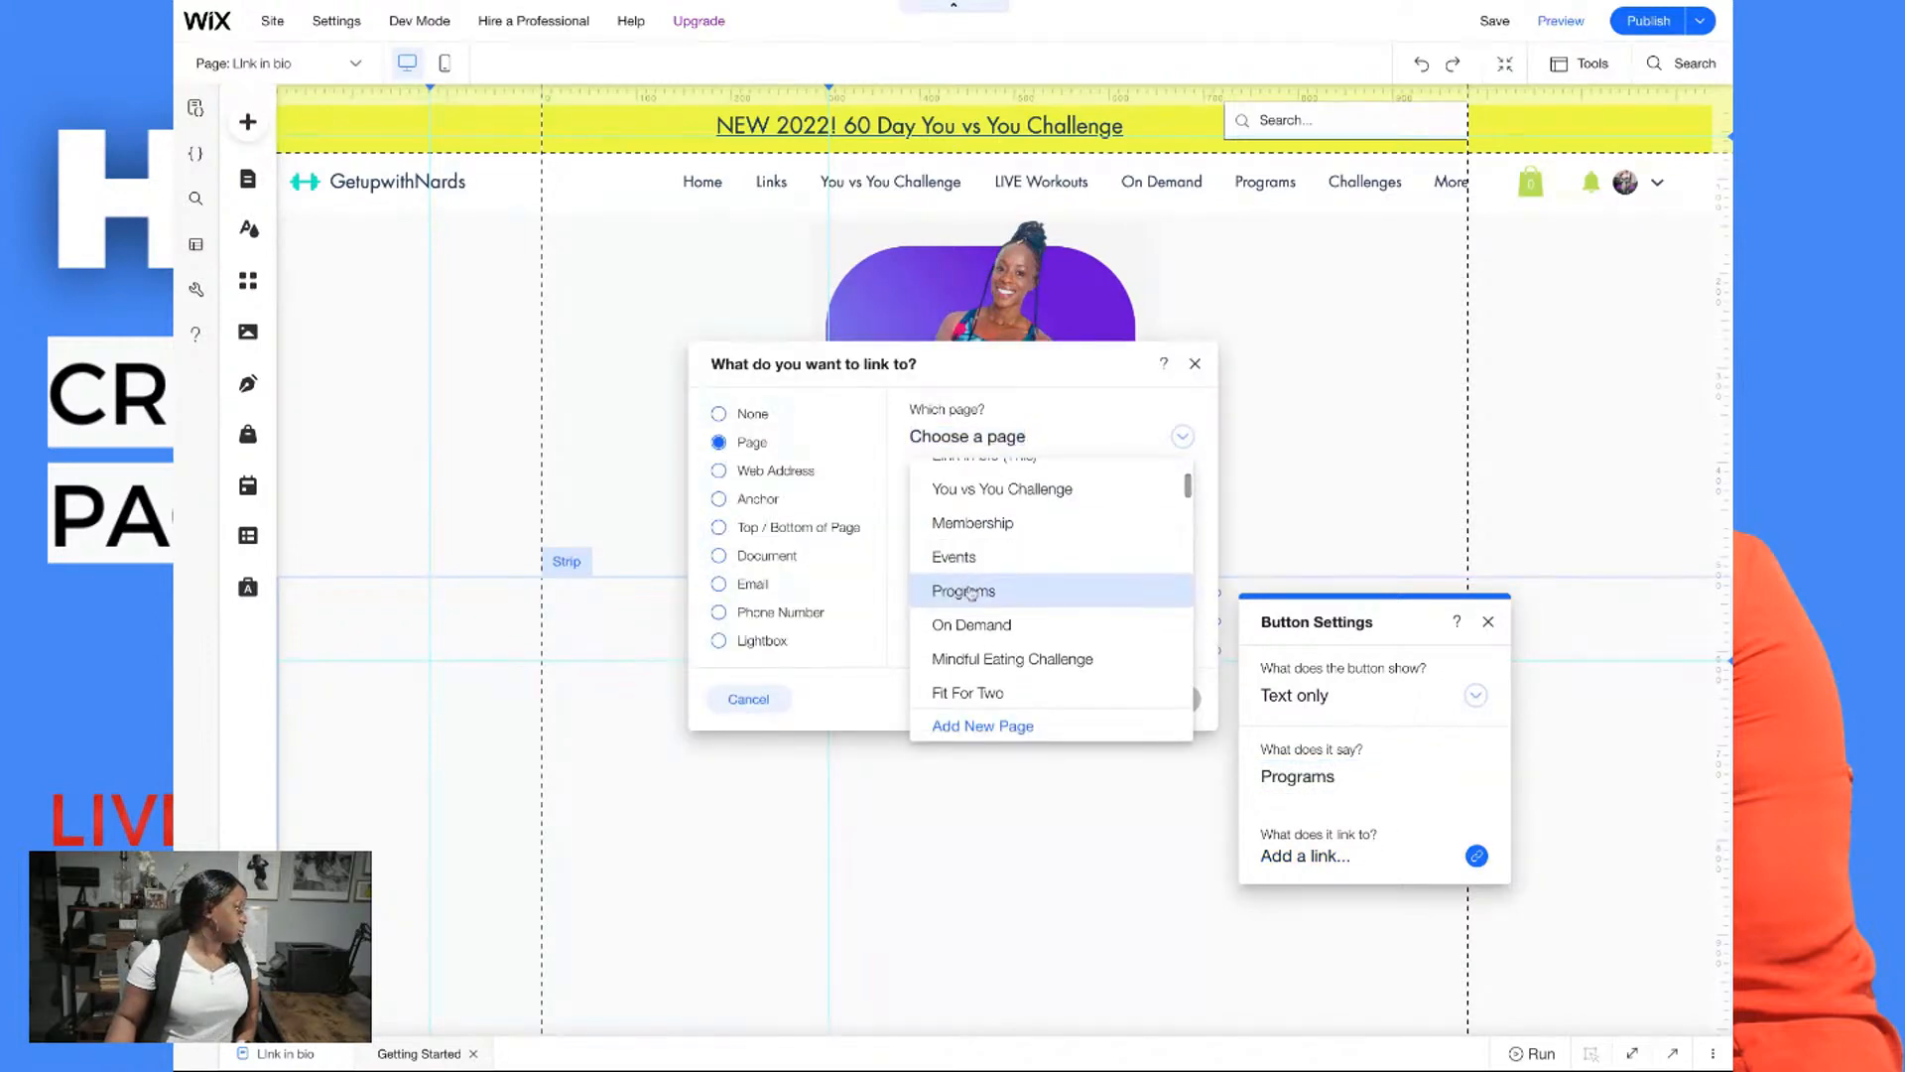
{"action": "left_click", "coordinate": [992, 595]}
{"action": "left_click", "coordinate": [1171, 697]}
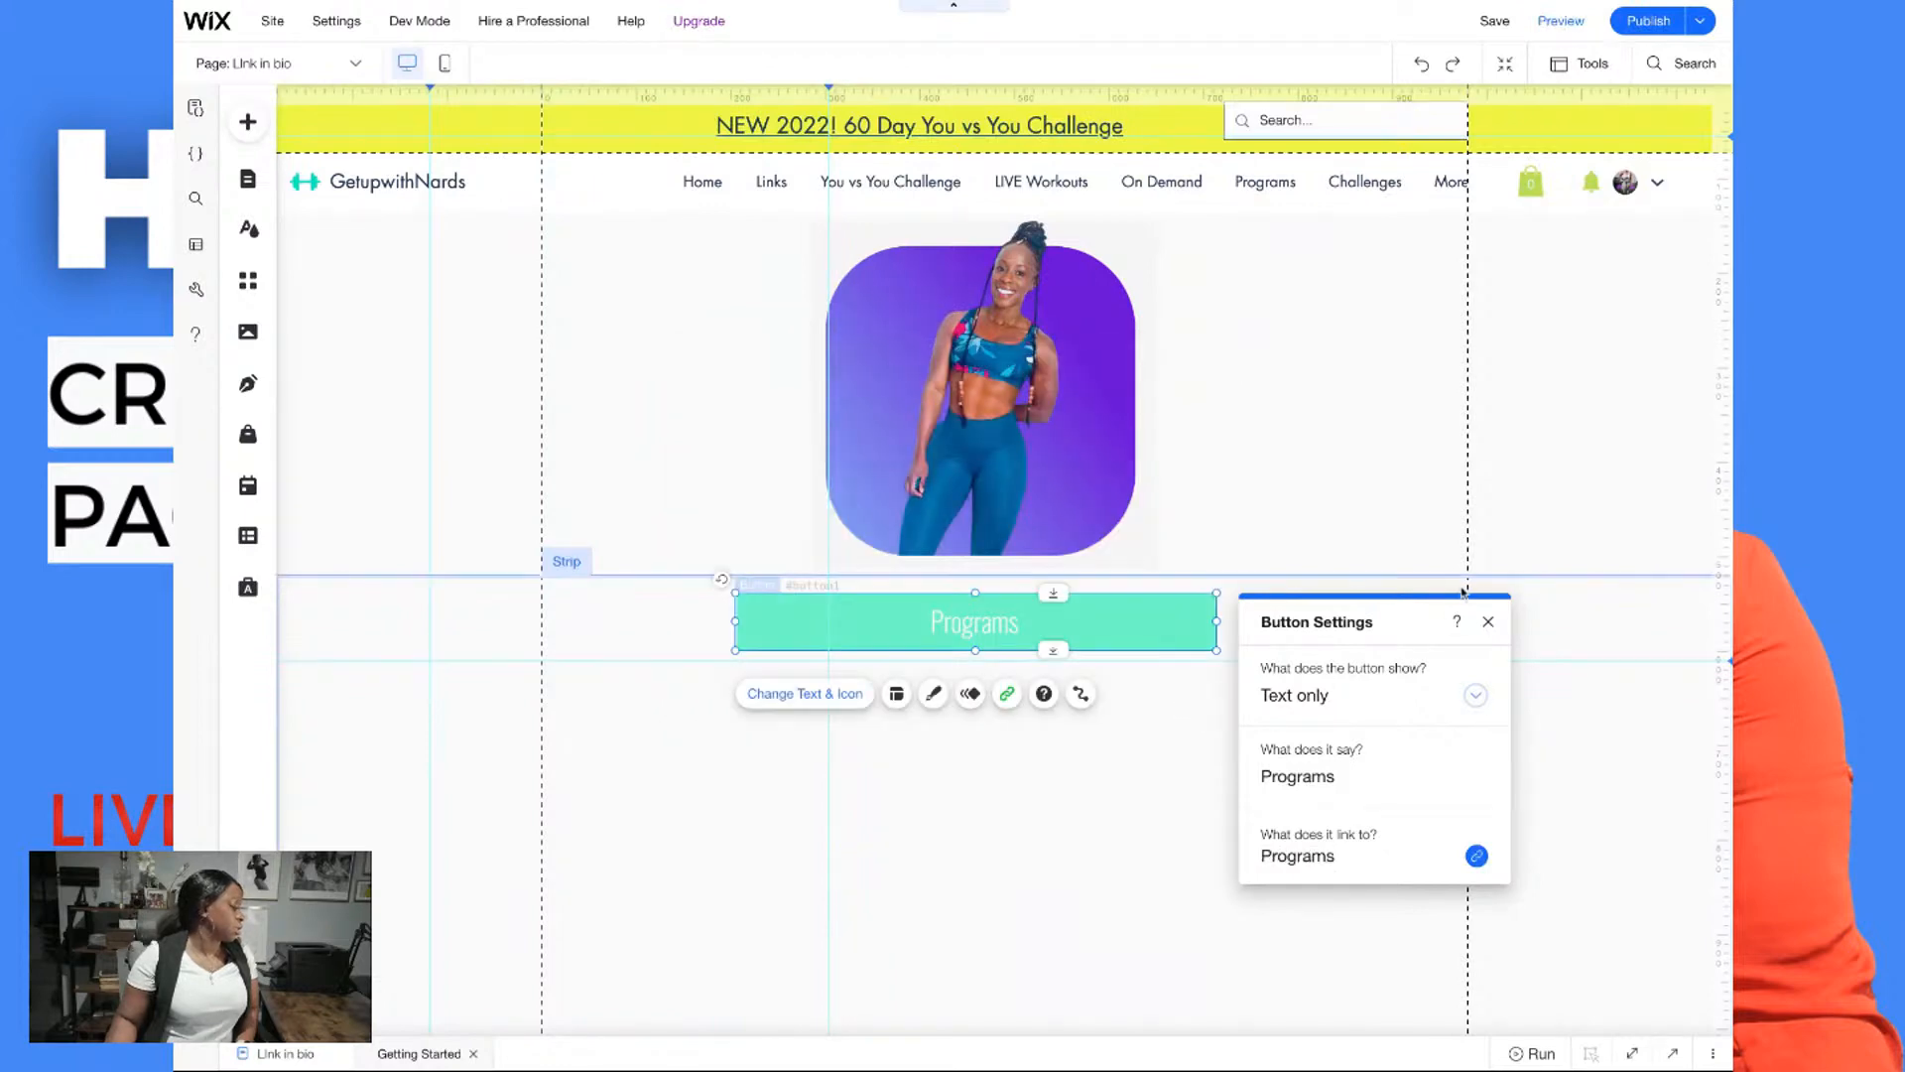
{"action": "left_click", "coordinate": [1488, 621]}
Copy the Programs button, paste it into the strip and place the copy directly below the original
{"action": "left_click_drag", "start_coordinate": [999, 621], "coordinate": [997, 624]}
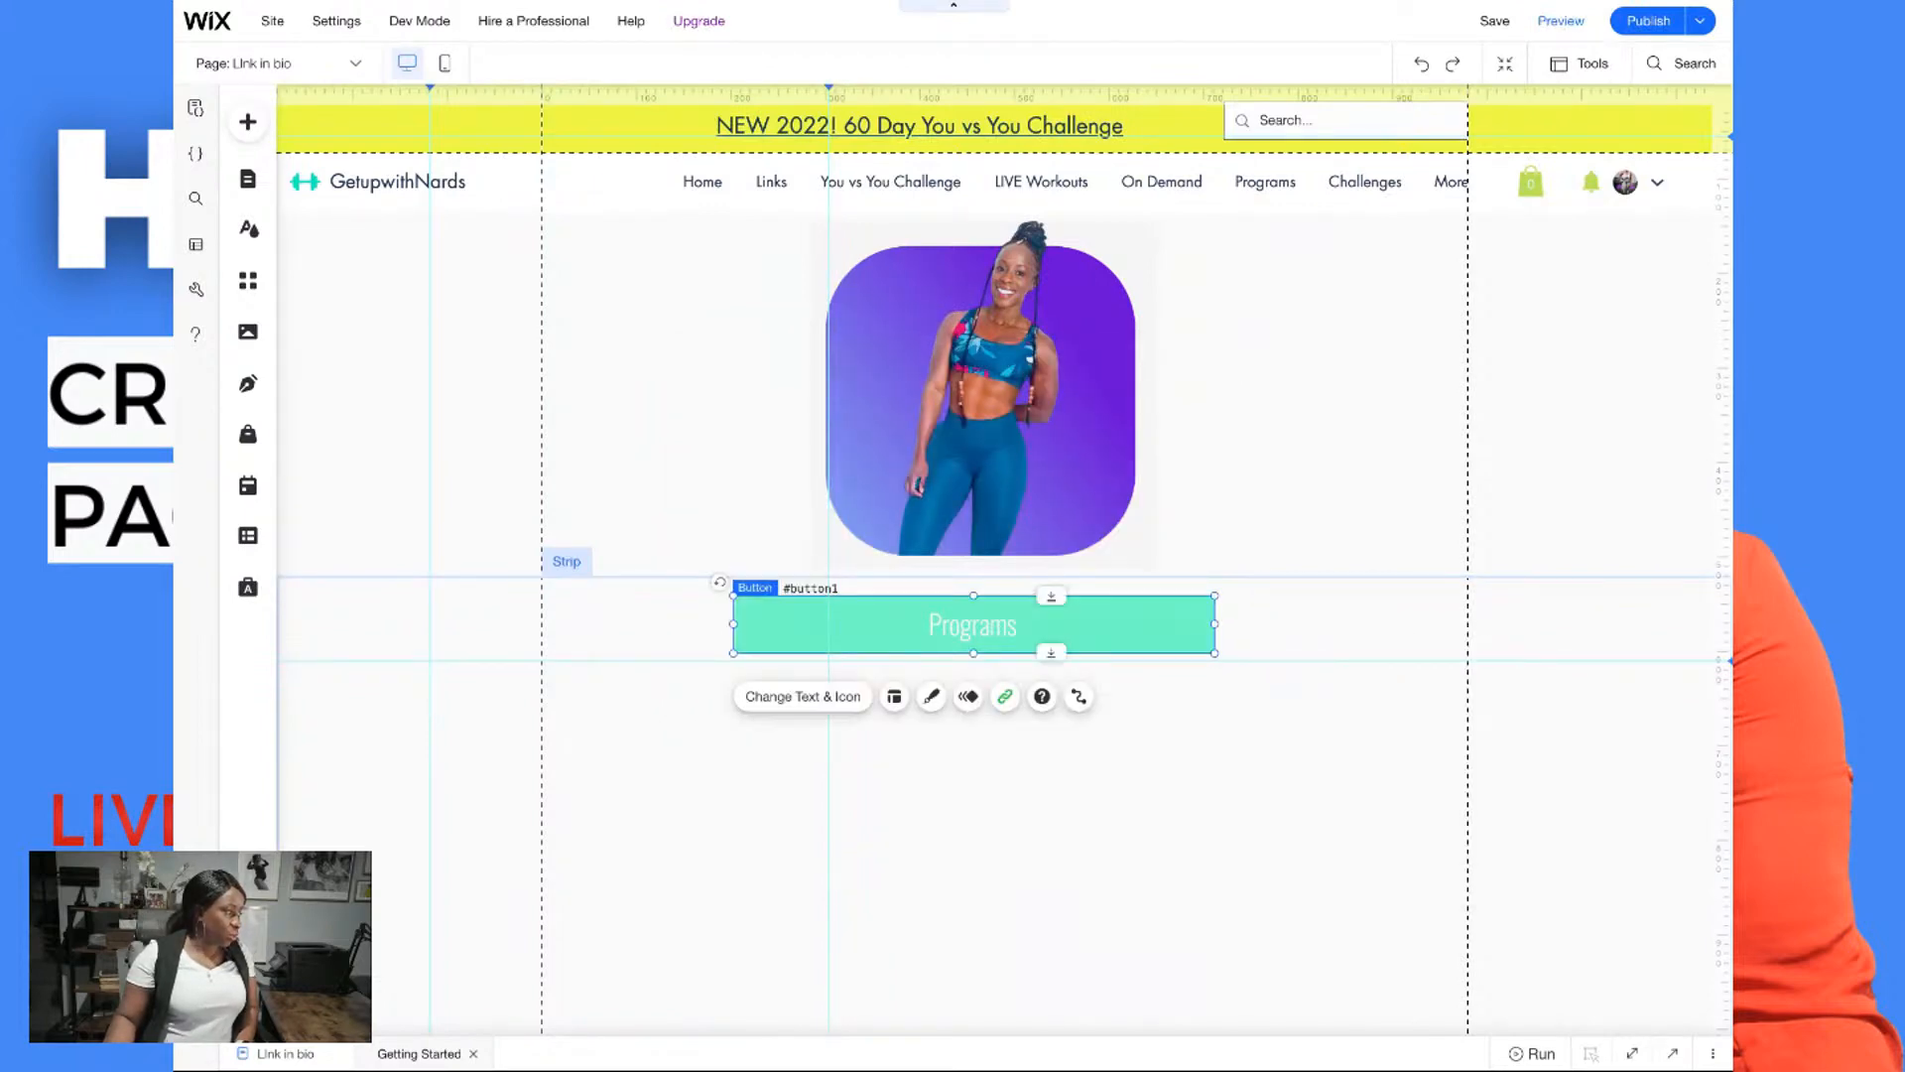
{"action": "right_click", "coordinate": [998, 624]}
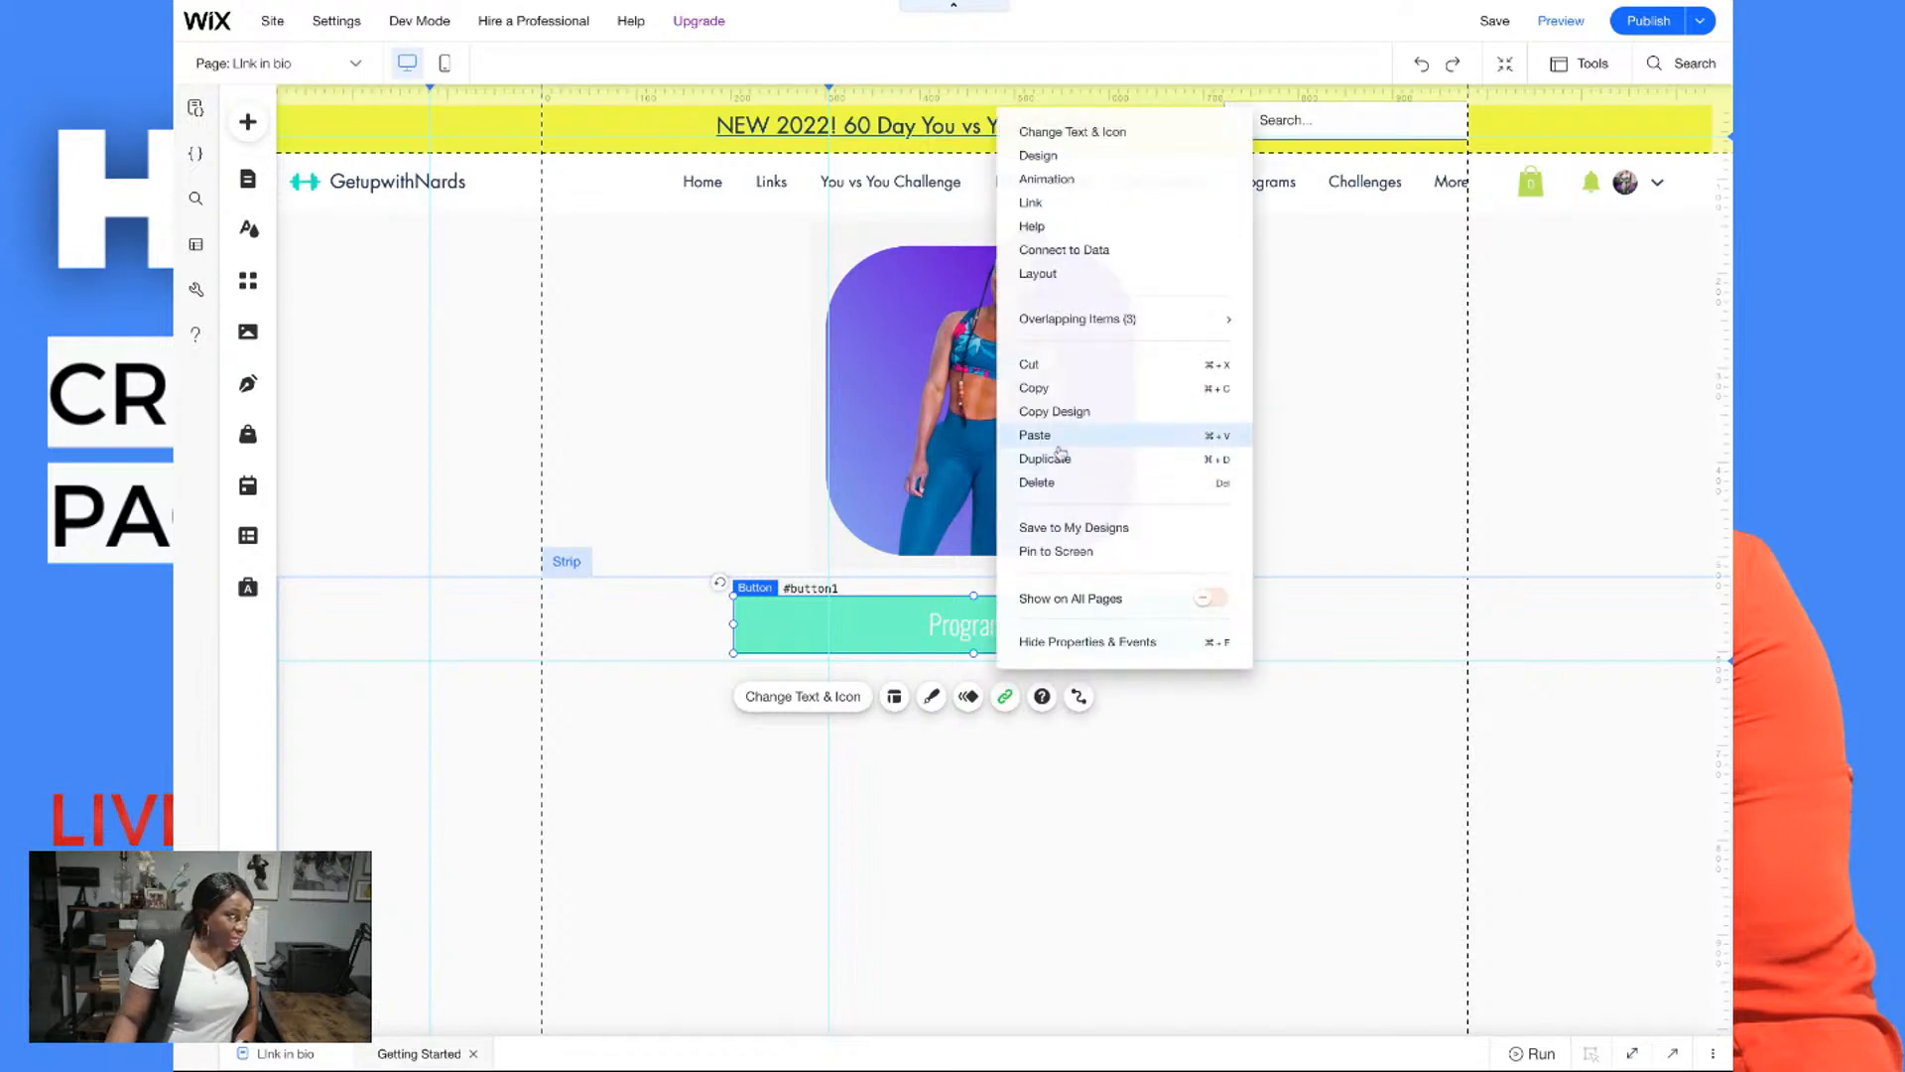
{"action": "left_click", "coordinate": [1050, 393]}
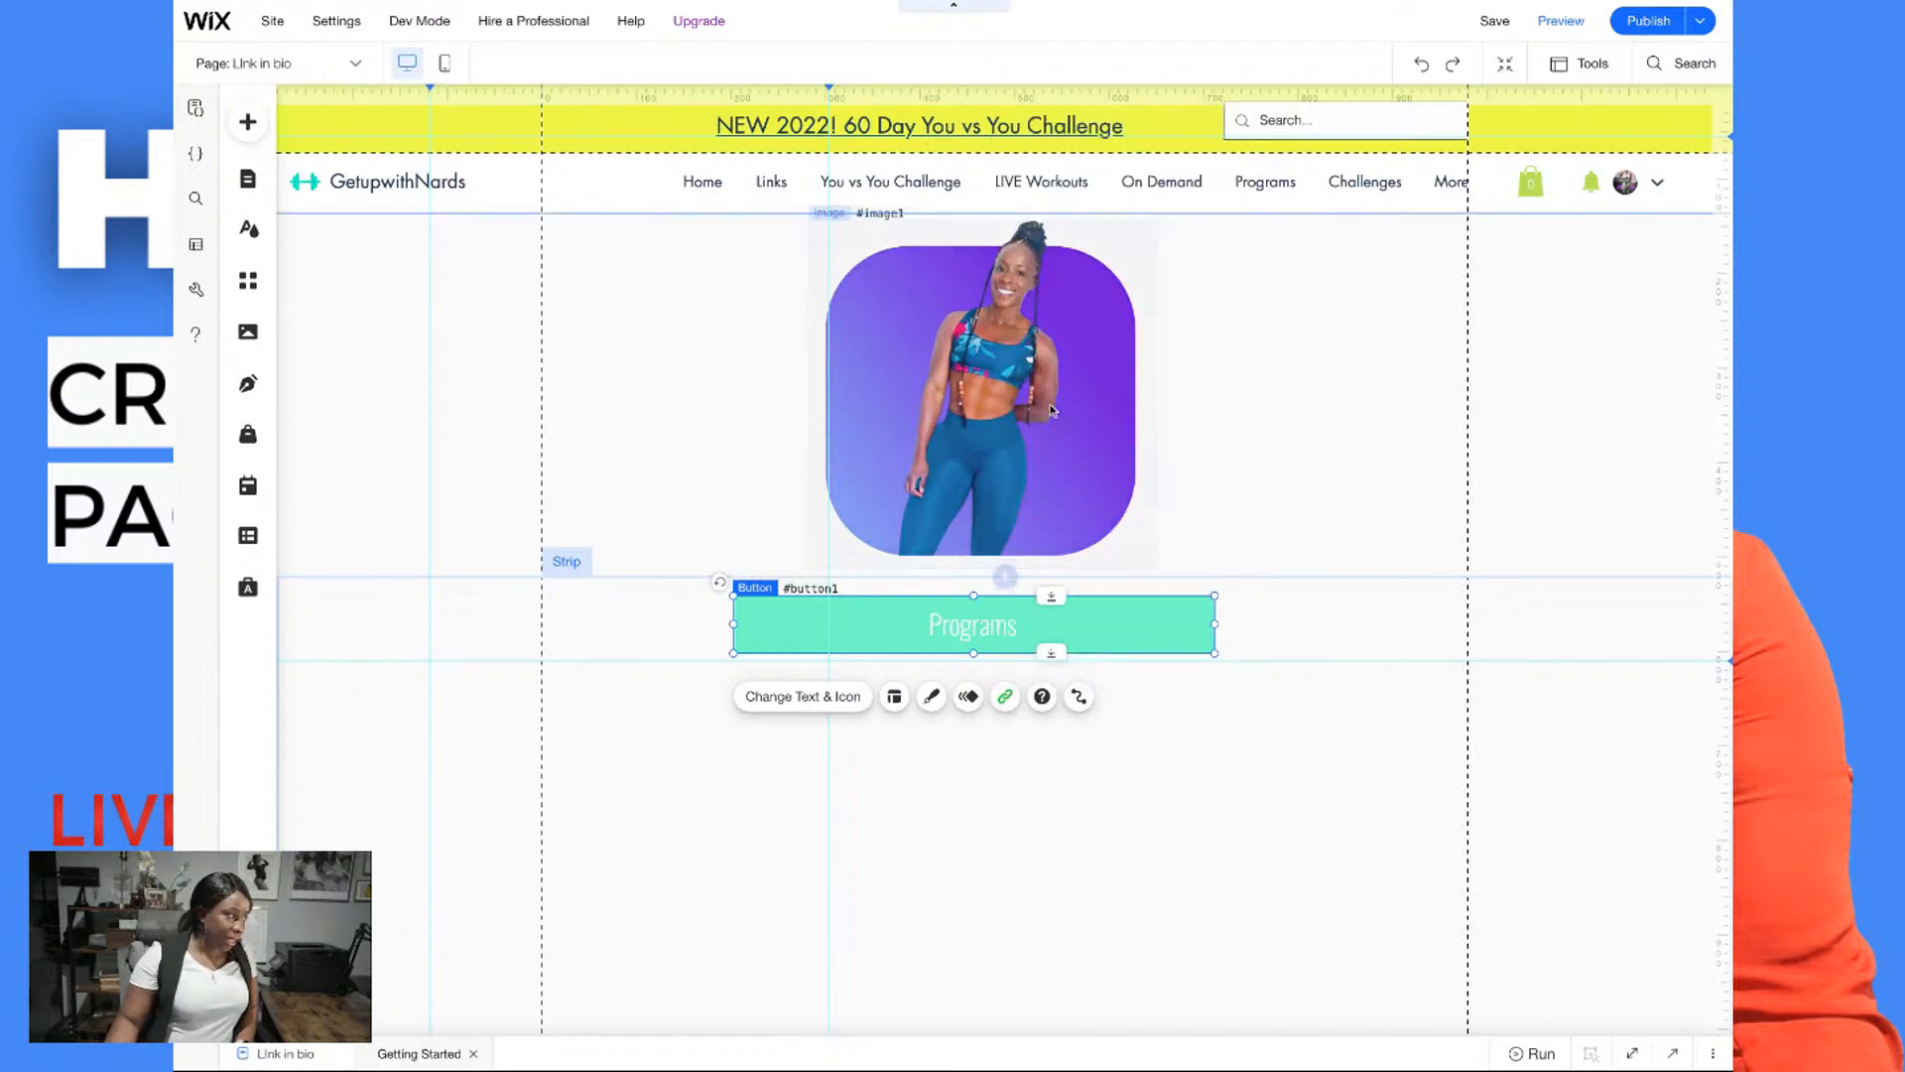
{"action": "left_click", "coordinate": [1109, 694]}
{"action": "right_click", "coordinate": [1069, 706]}
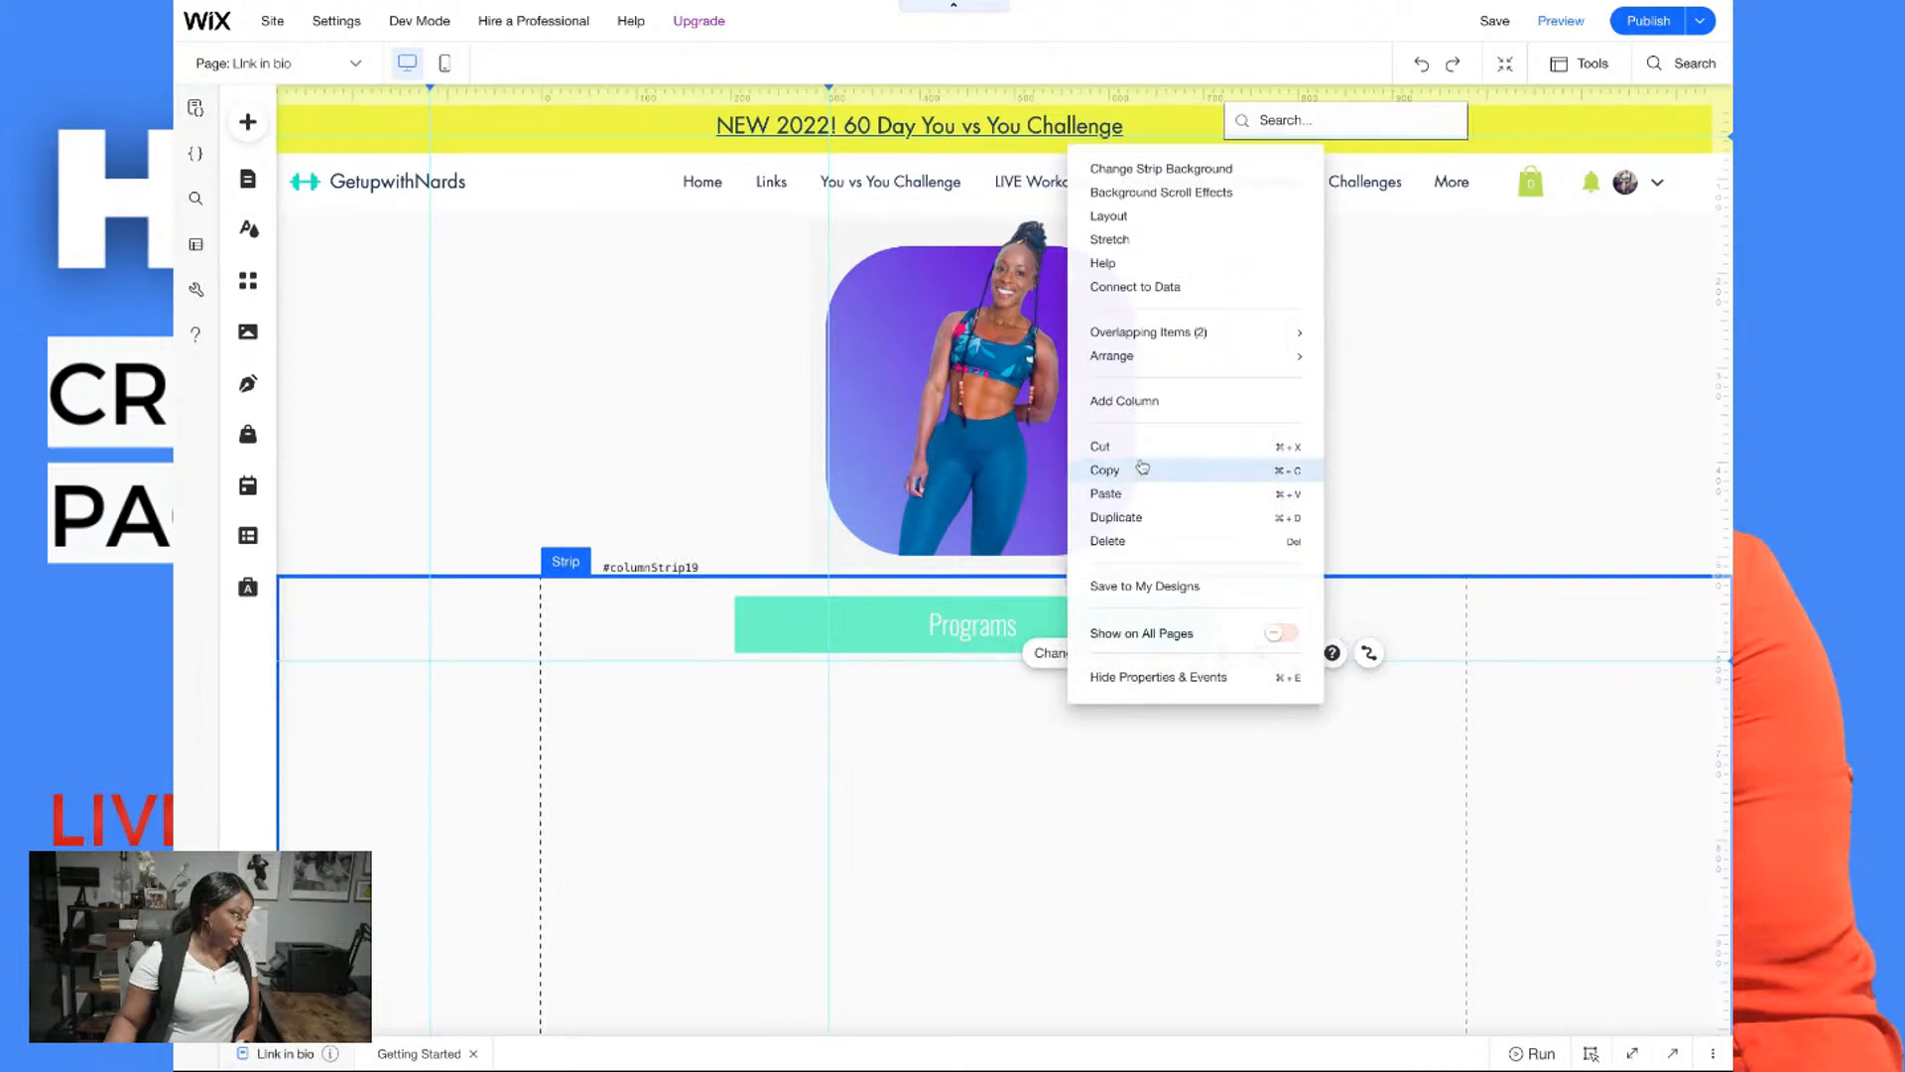
{"action": "left_click", "coordinate": [1117, 493]}
{"action": "left_click_drag", "start_coordinate": [1289, 732], "coordinate": [853, 704]}
{"action": "scroll", "coordinate": [853, 705], "scroll_direction": "down", "scroll_amount": 1}
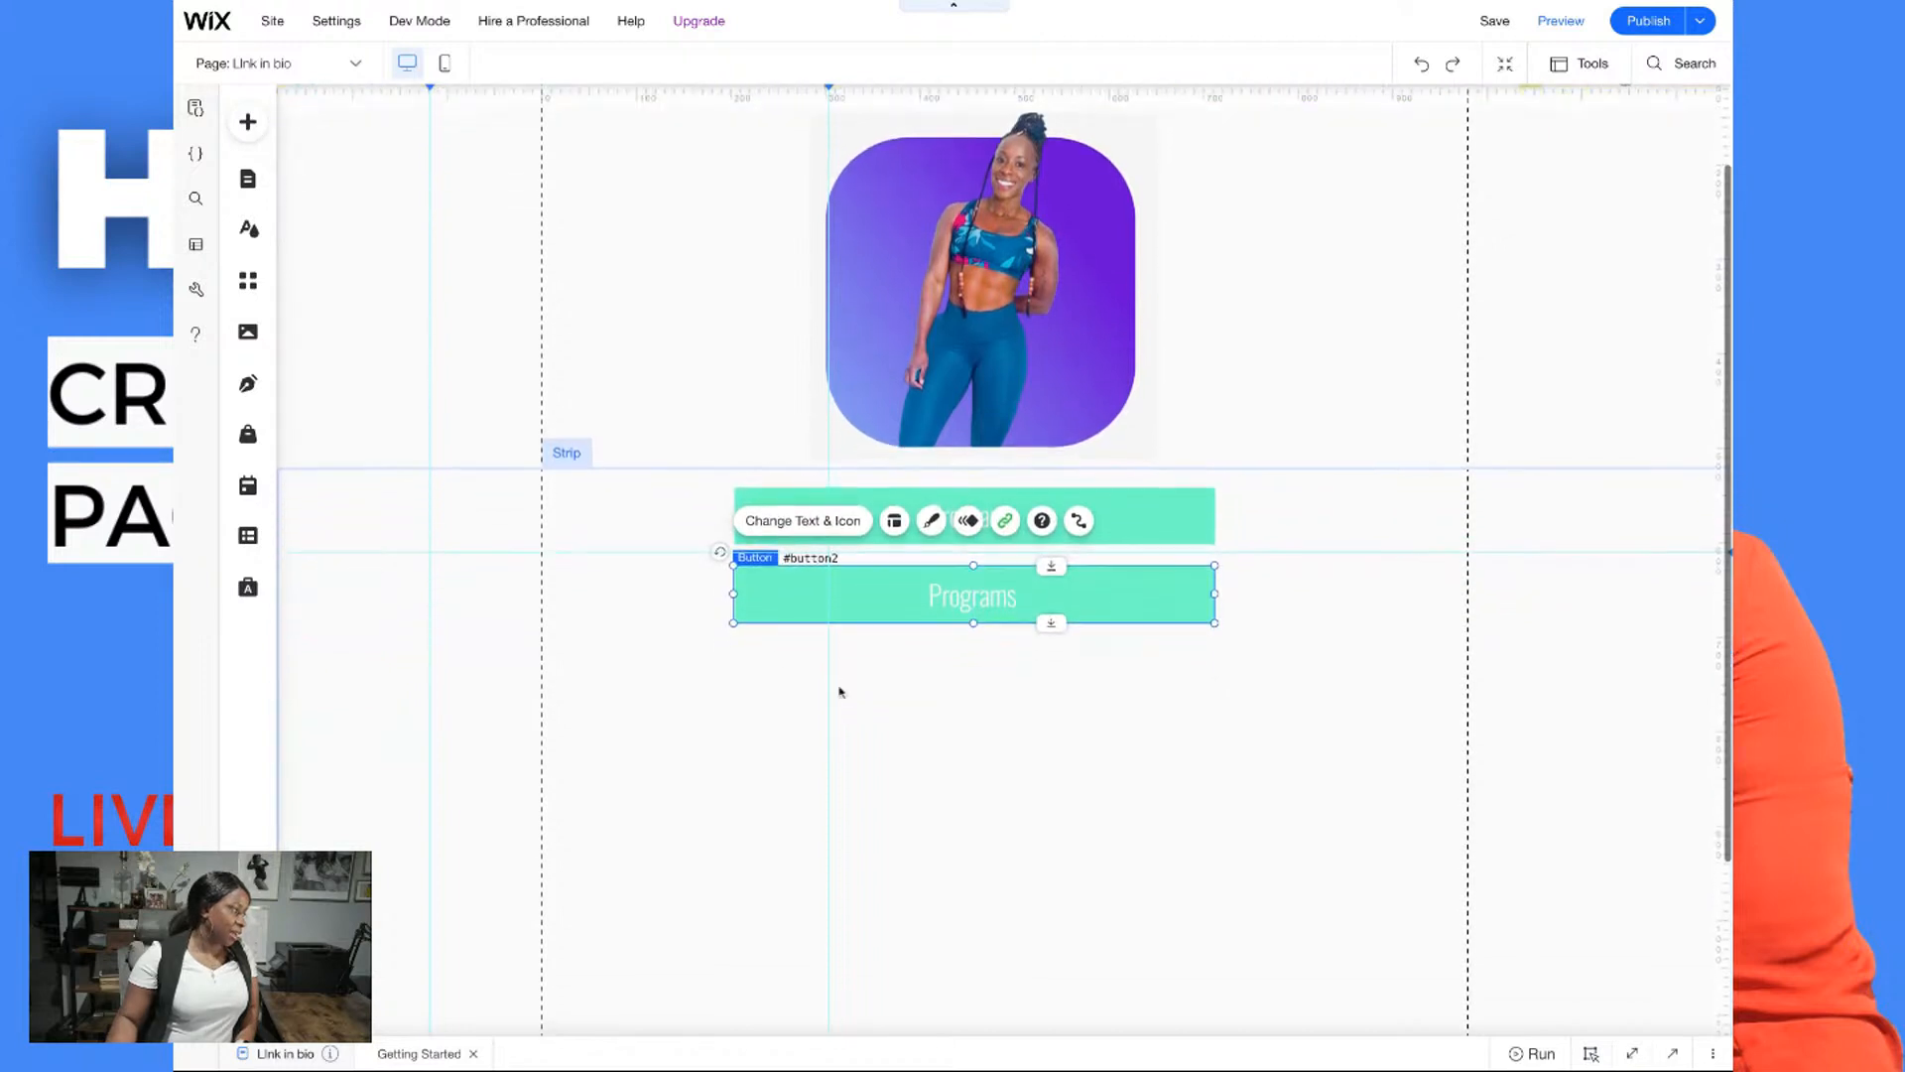
Replace the label of the copied lower button with "YouTube"
{"action": "right_click", "coordinate": [835, 605]}
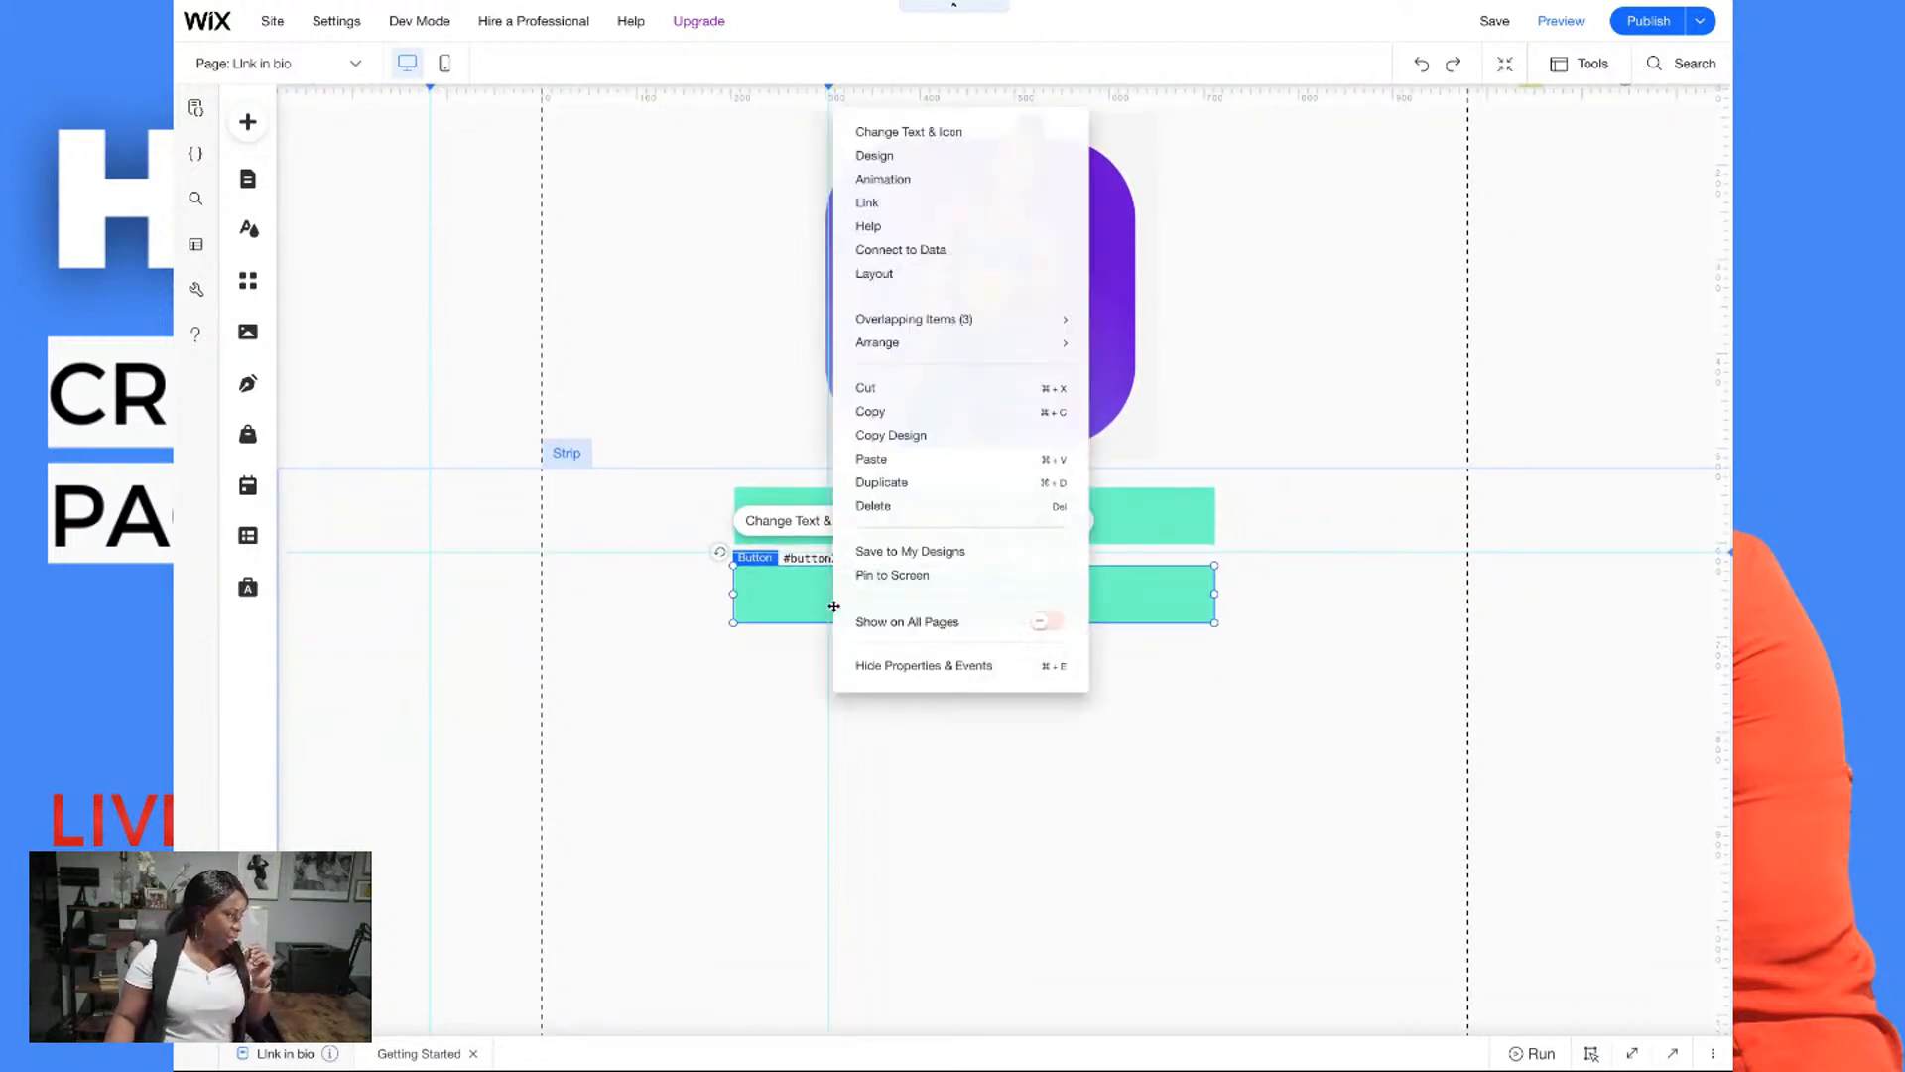
{"action": "double_click", "coordinate": [1114, 592]}
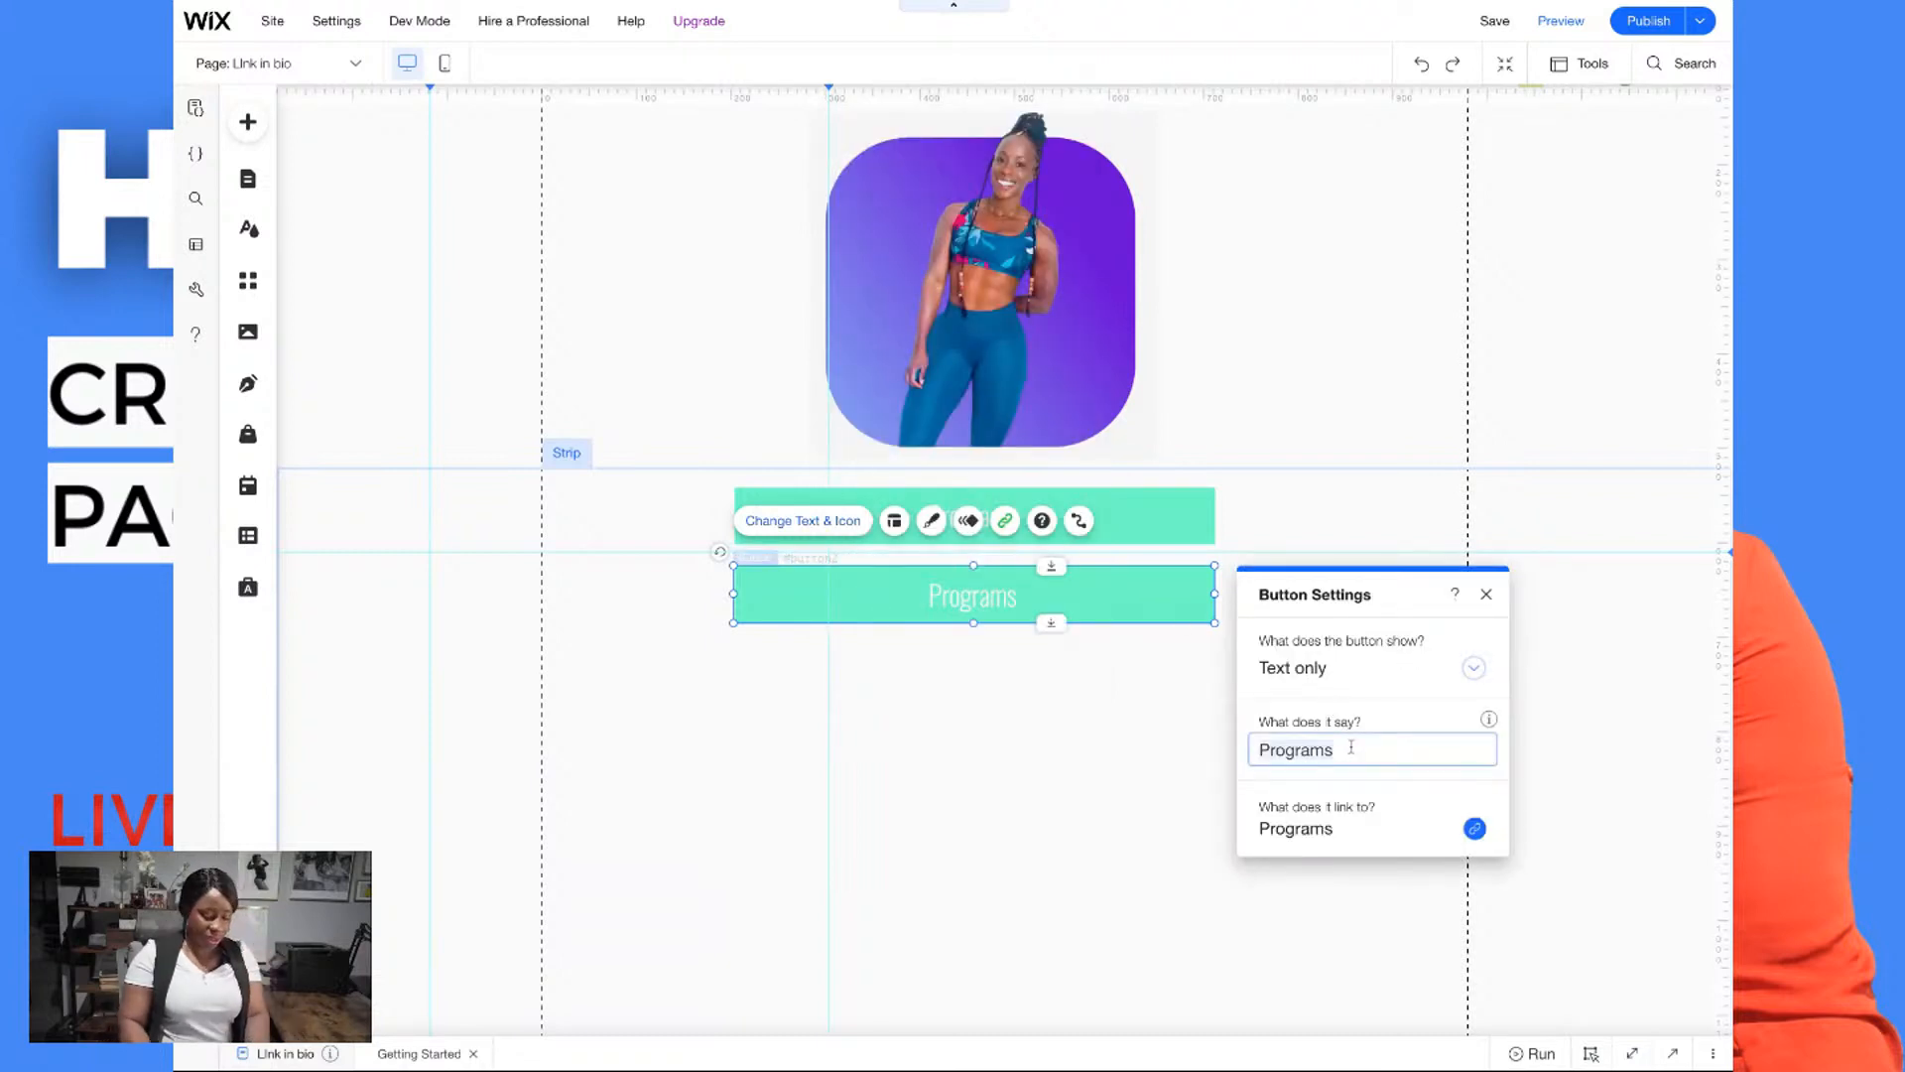
{"action": "type", "text": "Youtbe"}
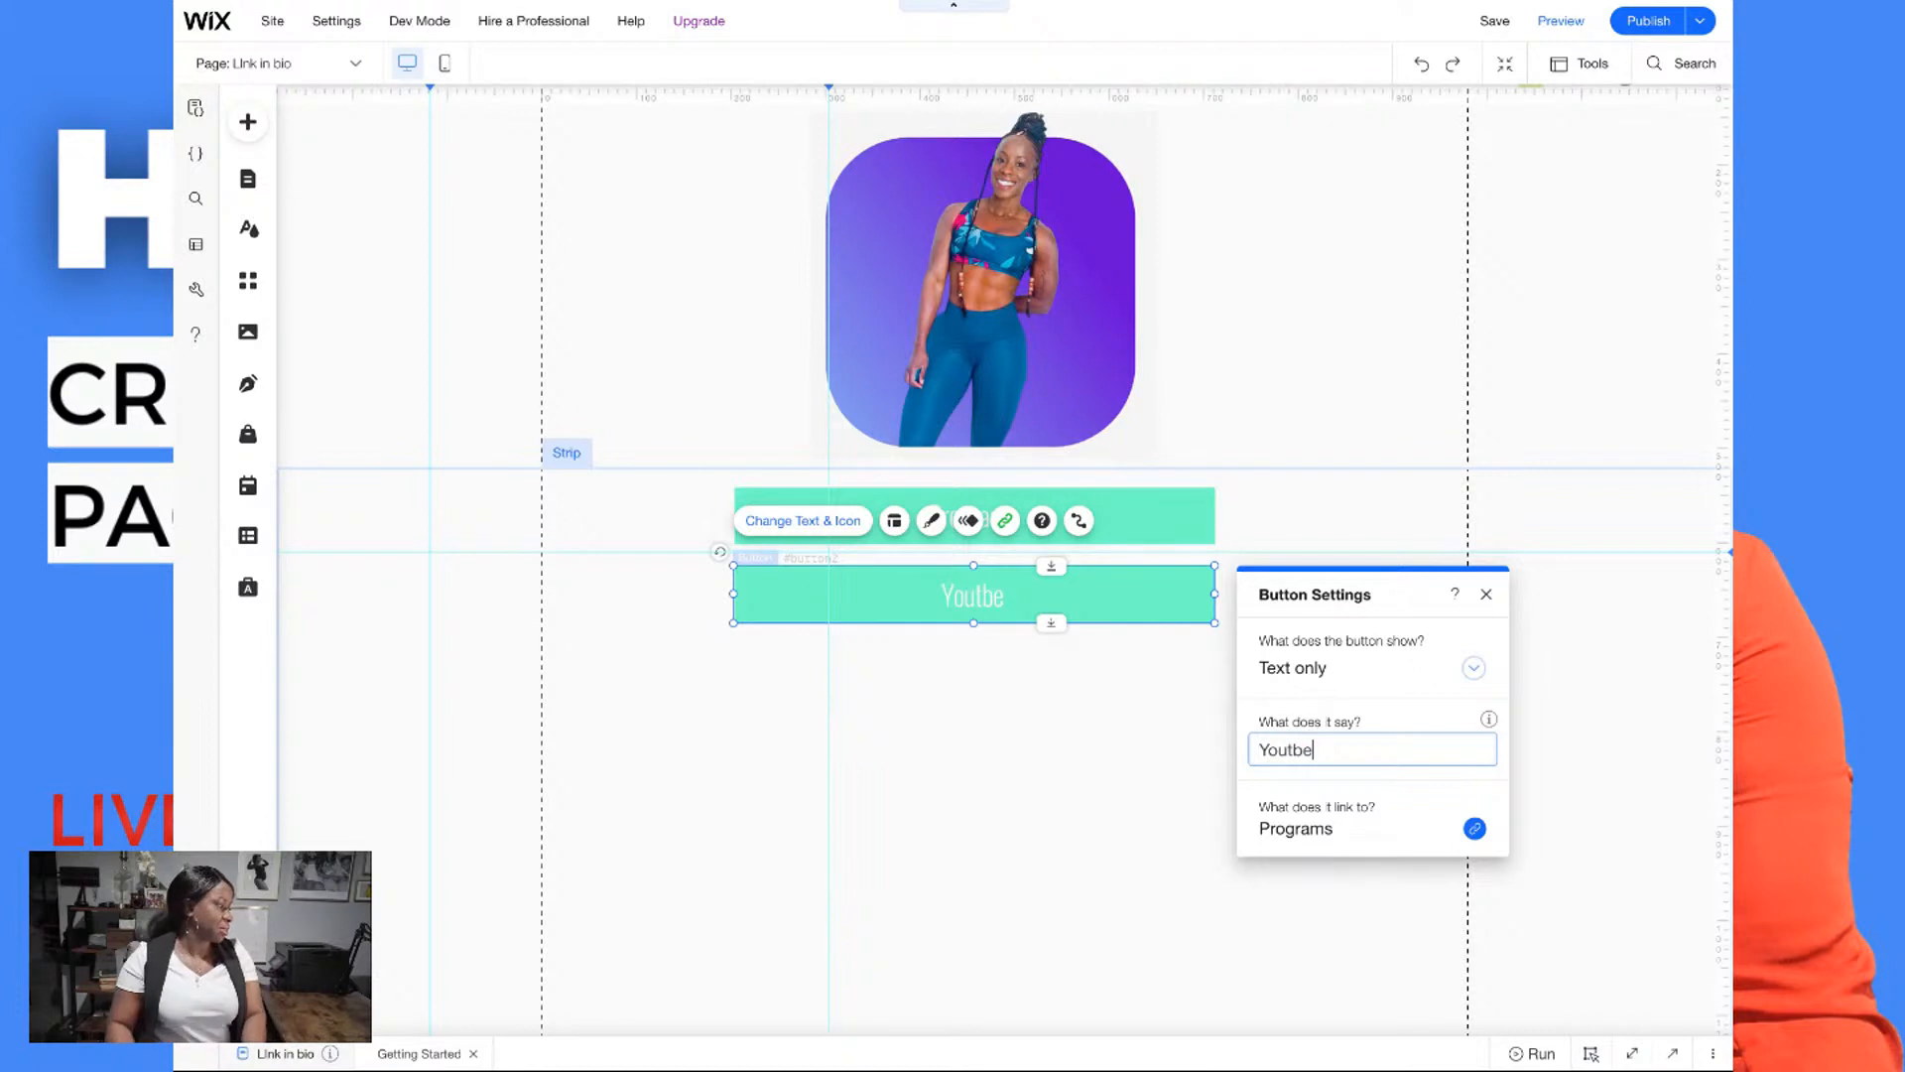
{"action": "key", "text": "BackSpace"}
{"action": "key", "text": "BackSpace"}
{"action": "key", "text": "BackSpace"}
{"action": "type", "text": "Tube"}
{"action": "left_click", "coordinate": [1326, 832]}
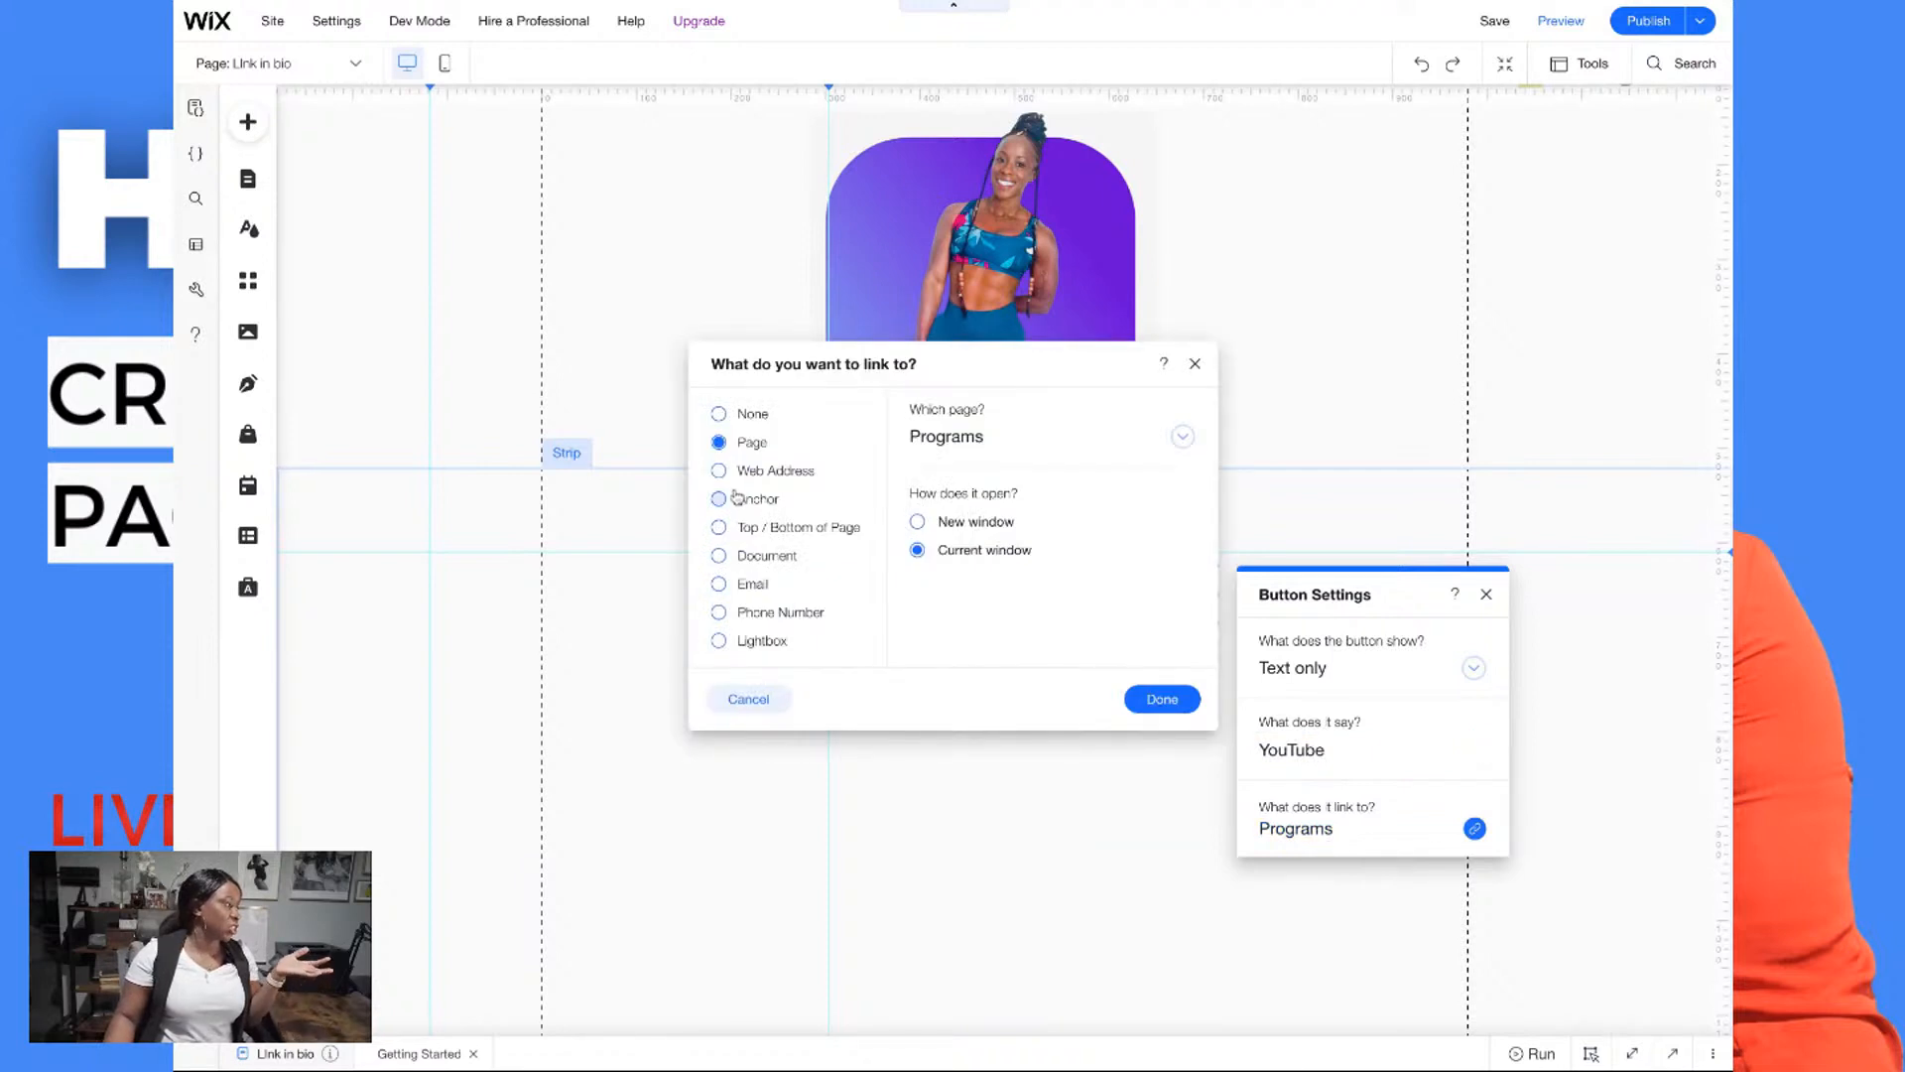
{"action": "left_click", "coordinate": [789, 471]}
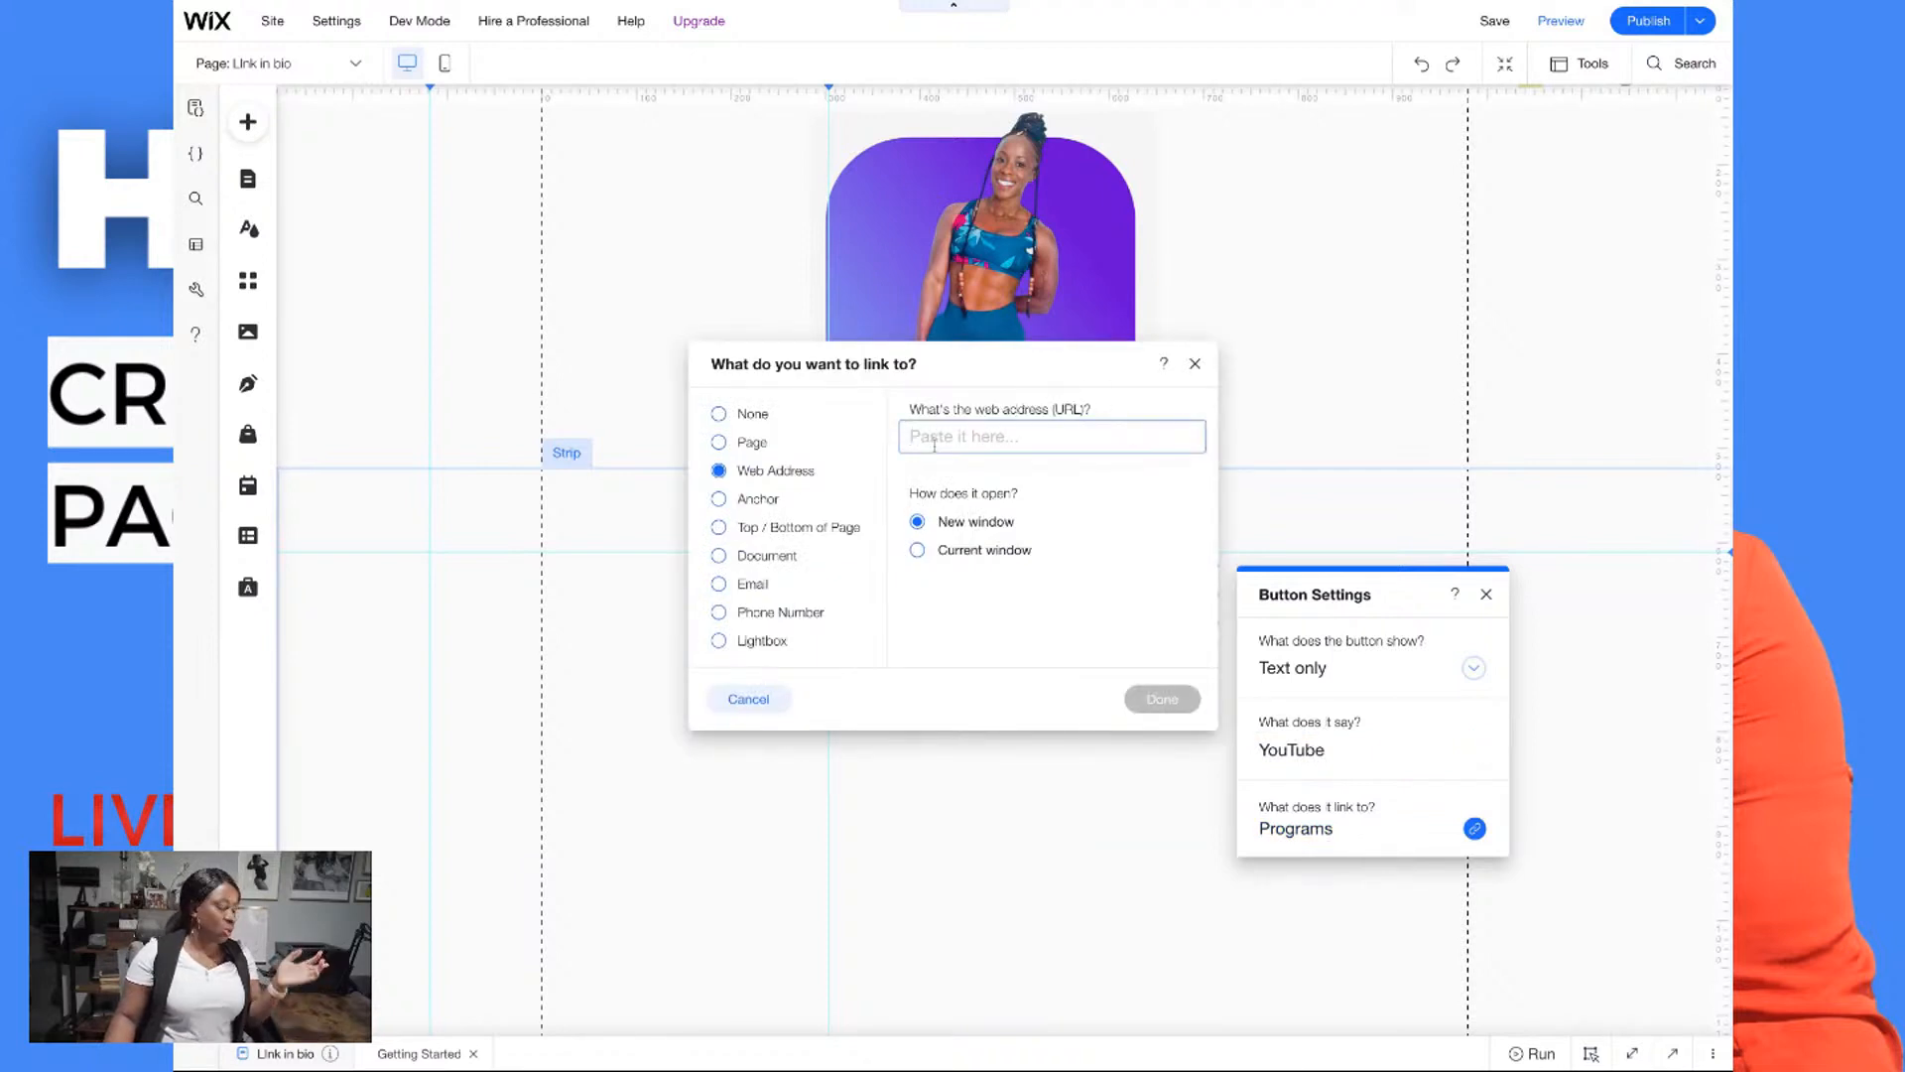
{"action": "type", "text": "http"}
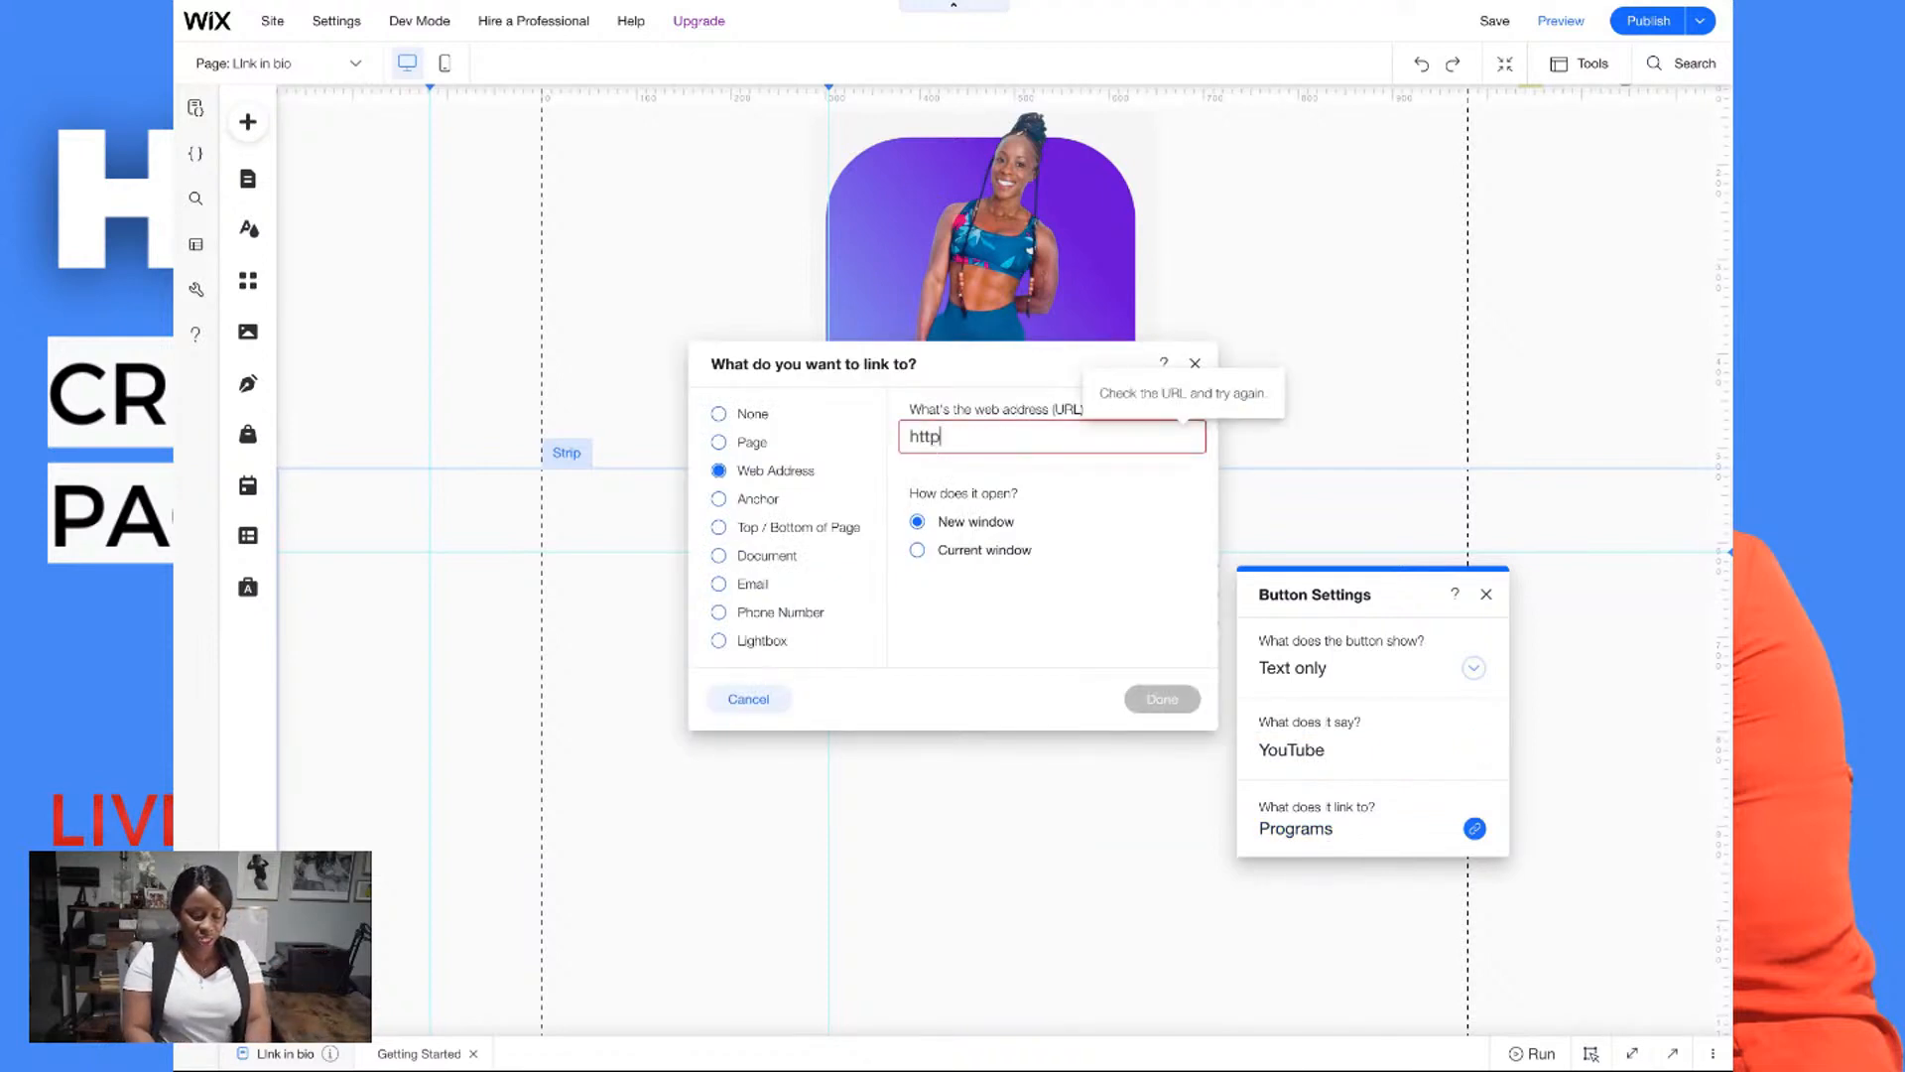
{"action": "type", "text": "://ww"}
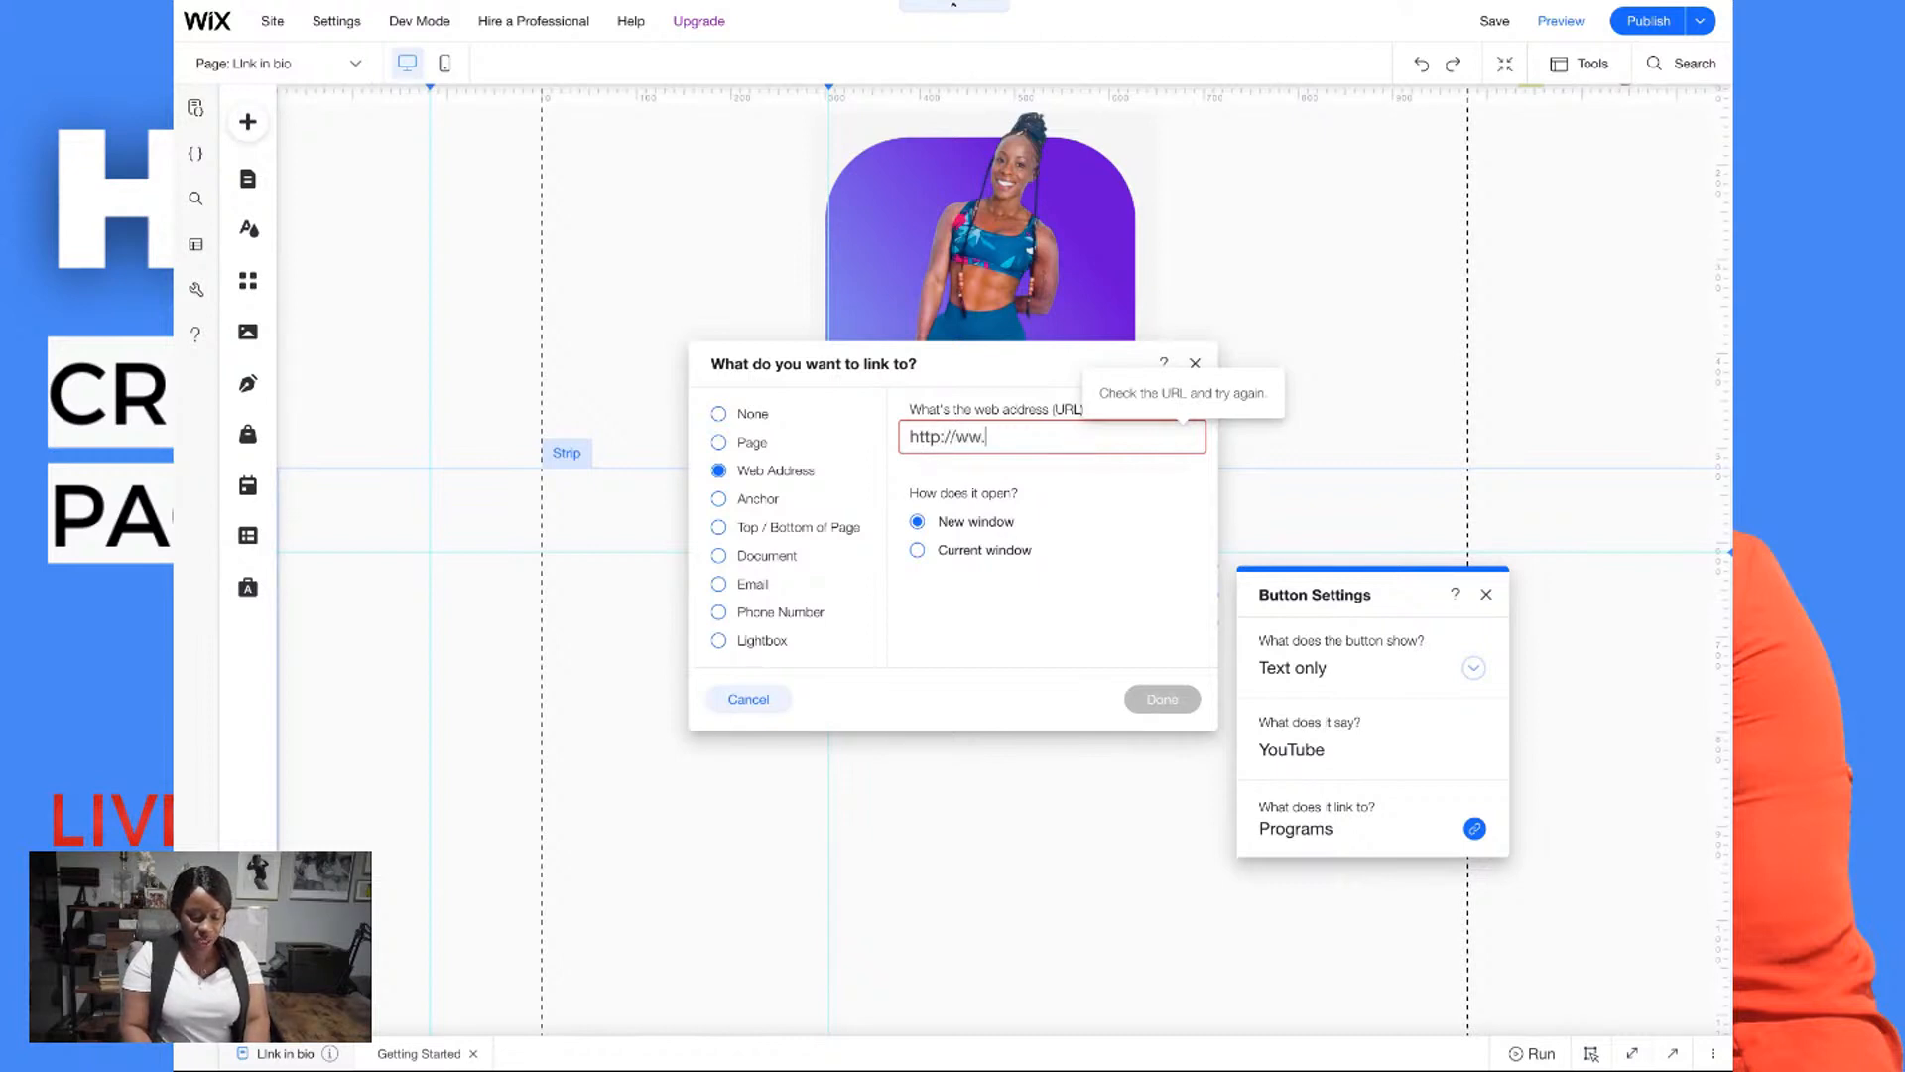
{"action": "type", "text": "w.youtube.com/getupwithnards"}
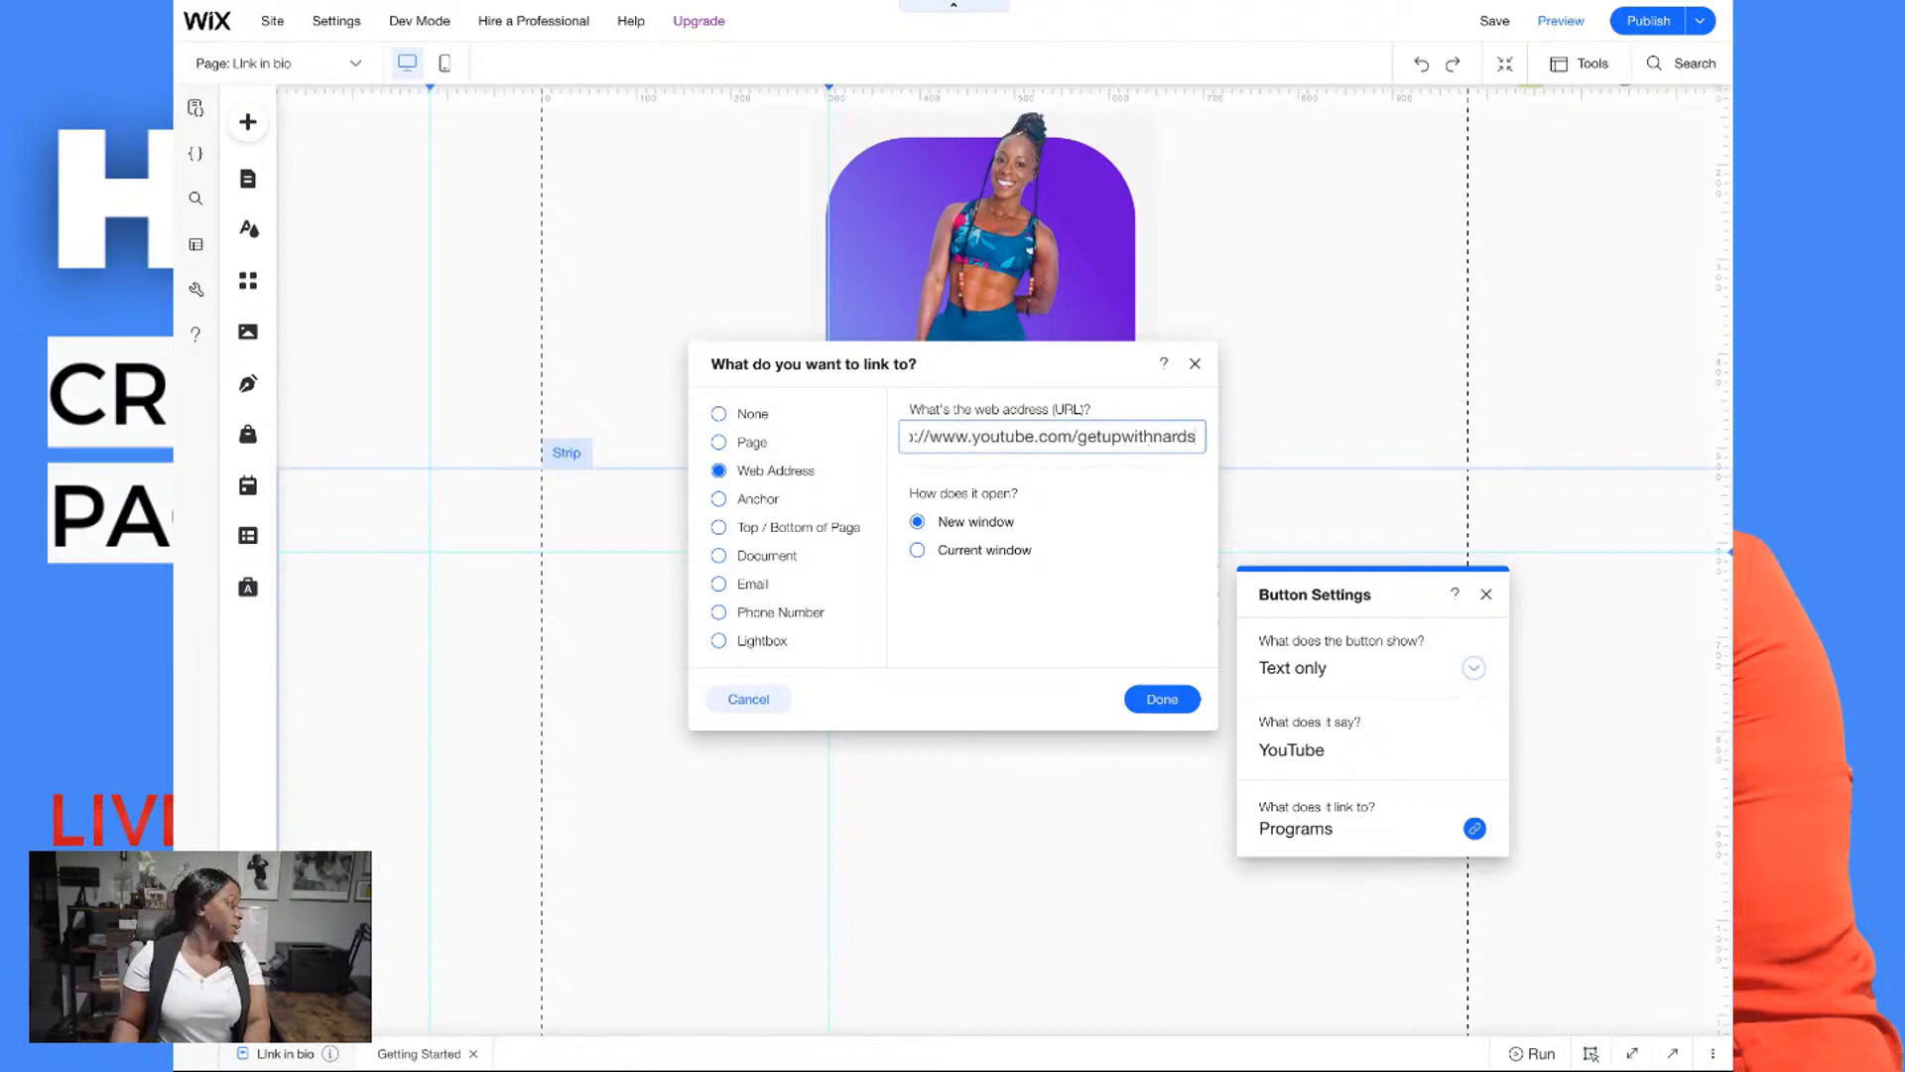
{"action": "left_click", "coordinate": [1151, 701]}
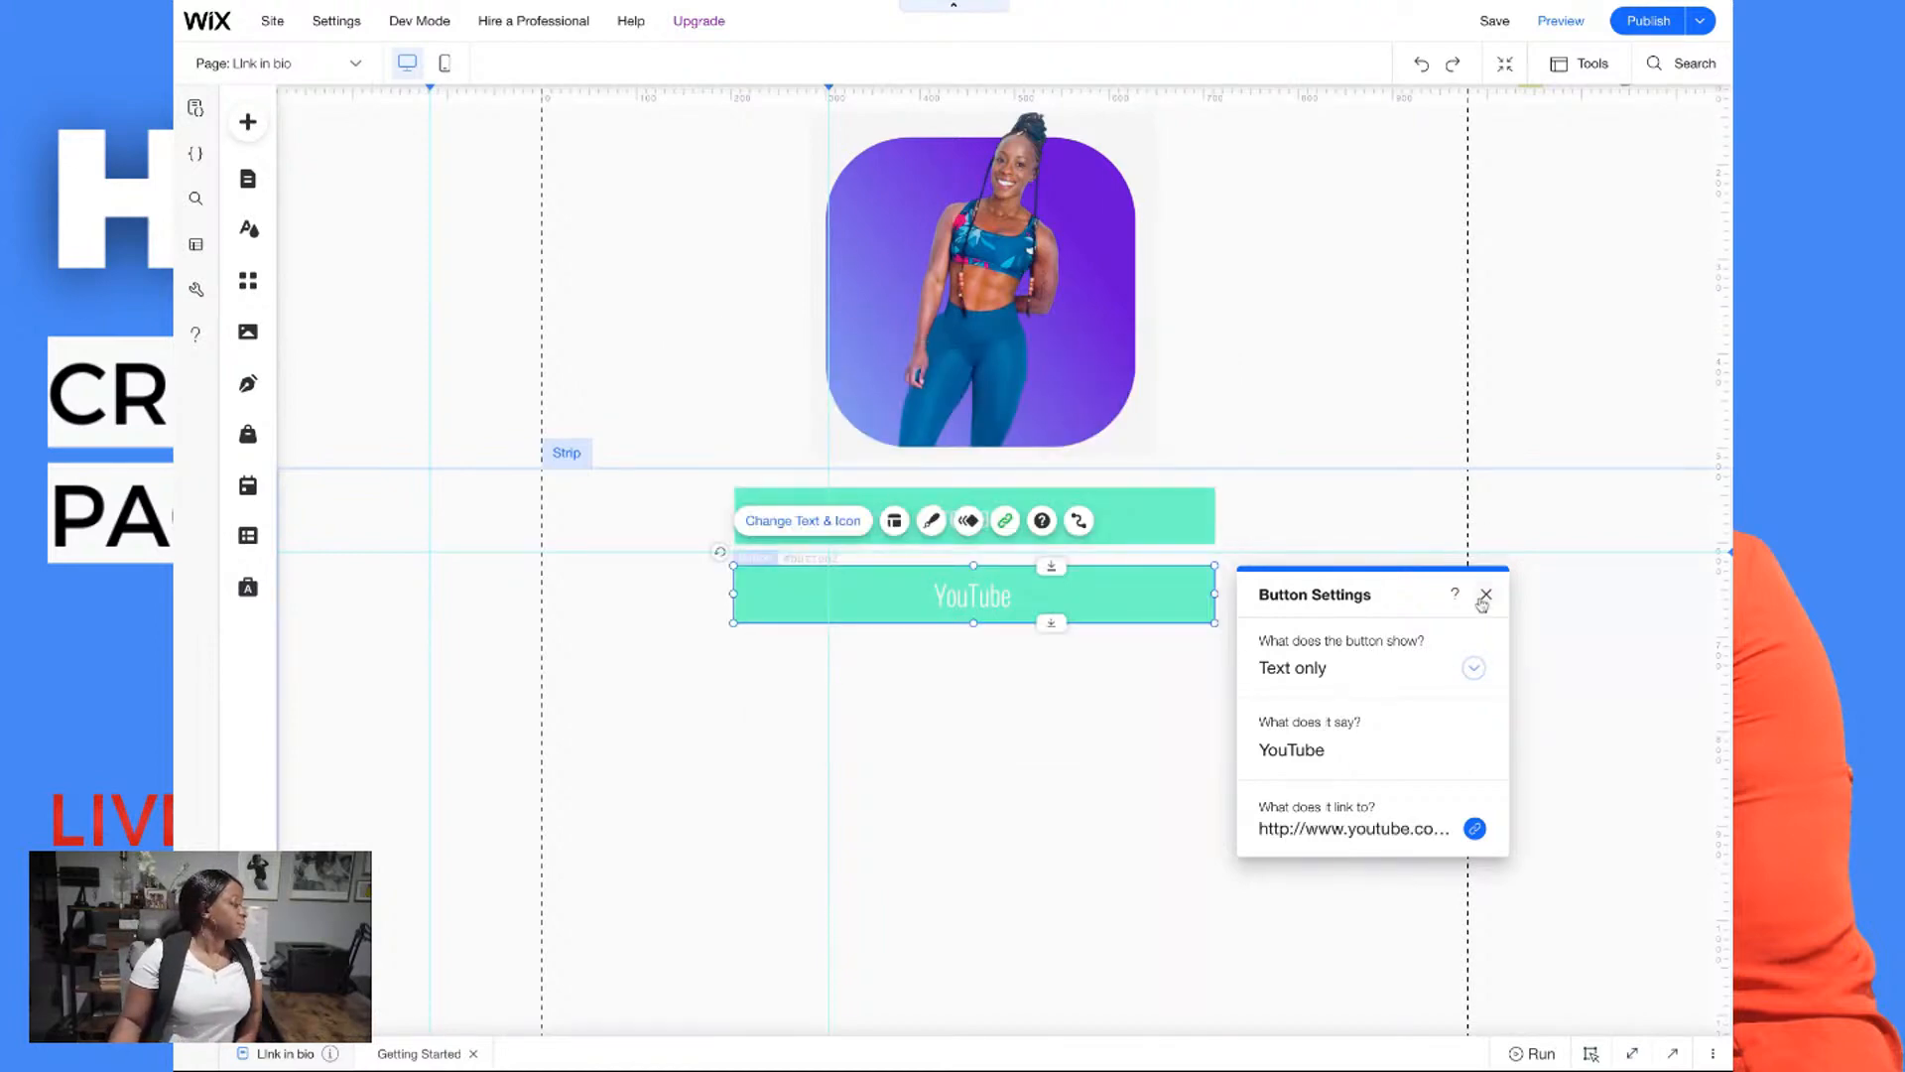
{"action": "left_click", "coordinate": [1163, 669]}
Duplicate the YouTube button twice and stack the copies below it, aligned with the existing buttons
{"action": "left_click", "coordinate": [1054, 588]}
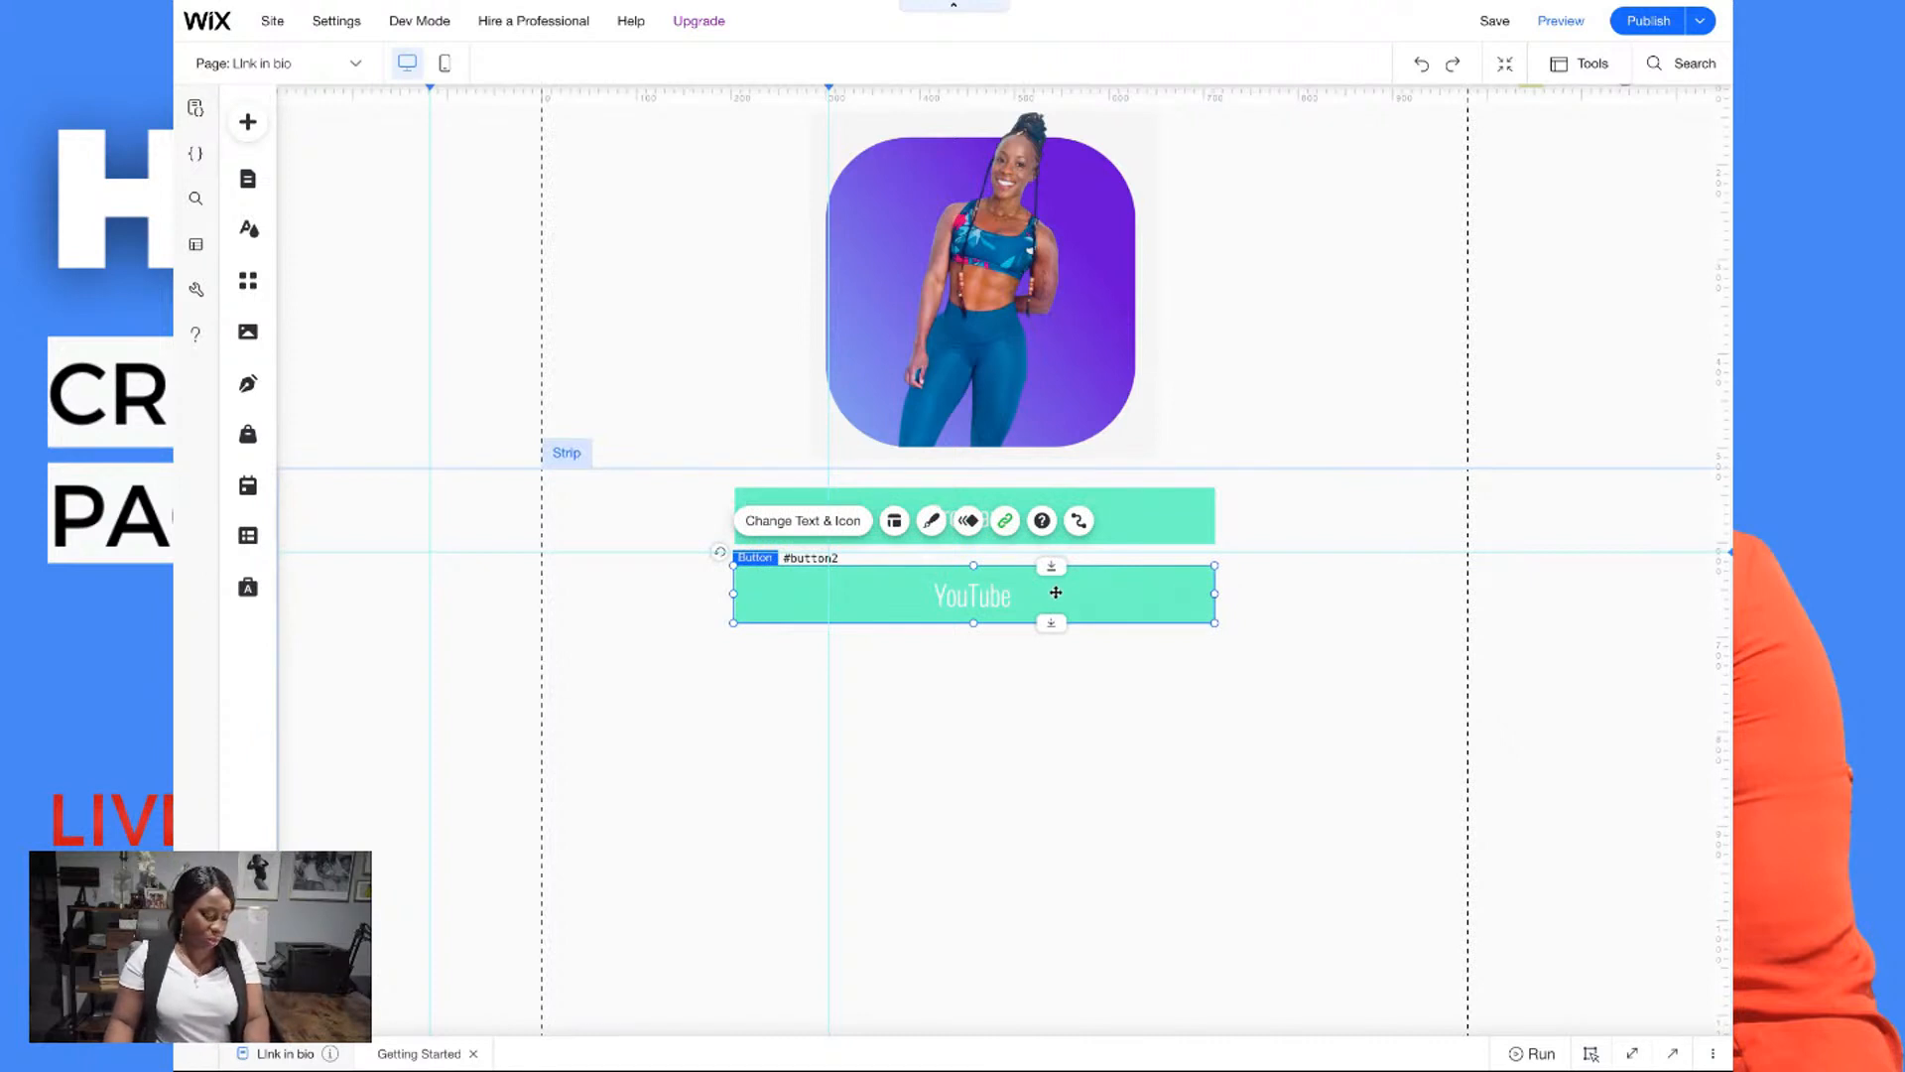
{"action": "key", "text": "ctrl+d"}
{"action": "left_click_drag", "start_coordinate": [1052, 607], "coordinate": [1047, 662]}
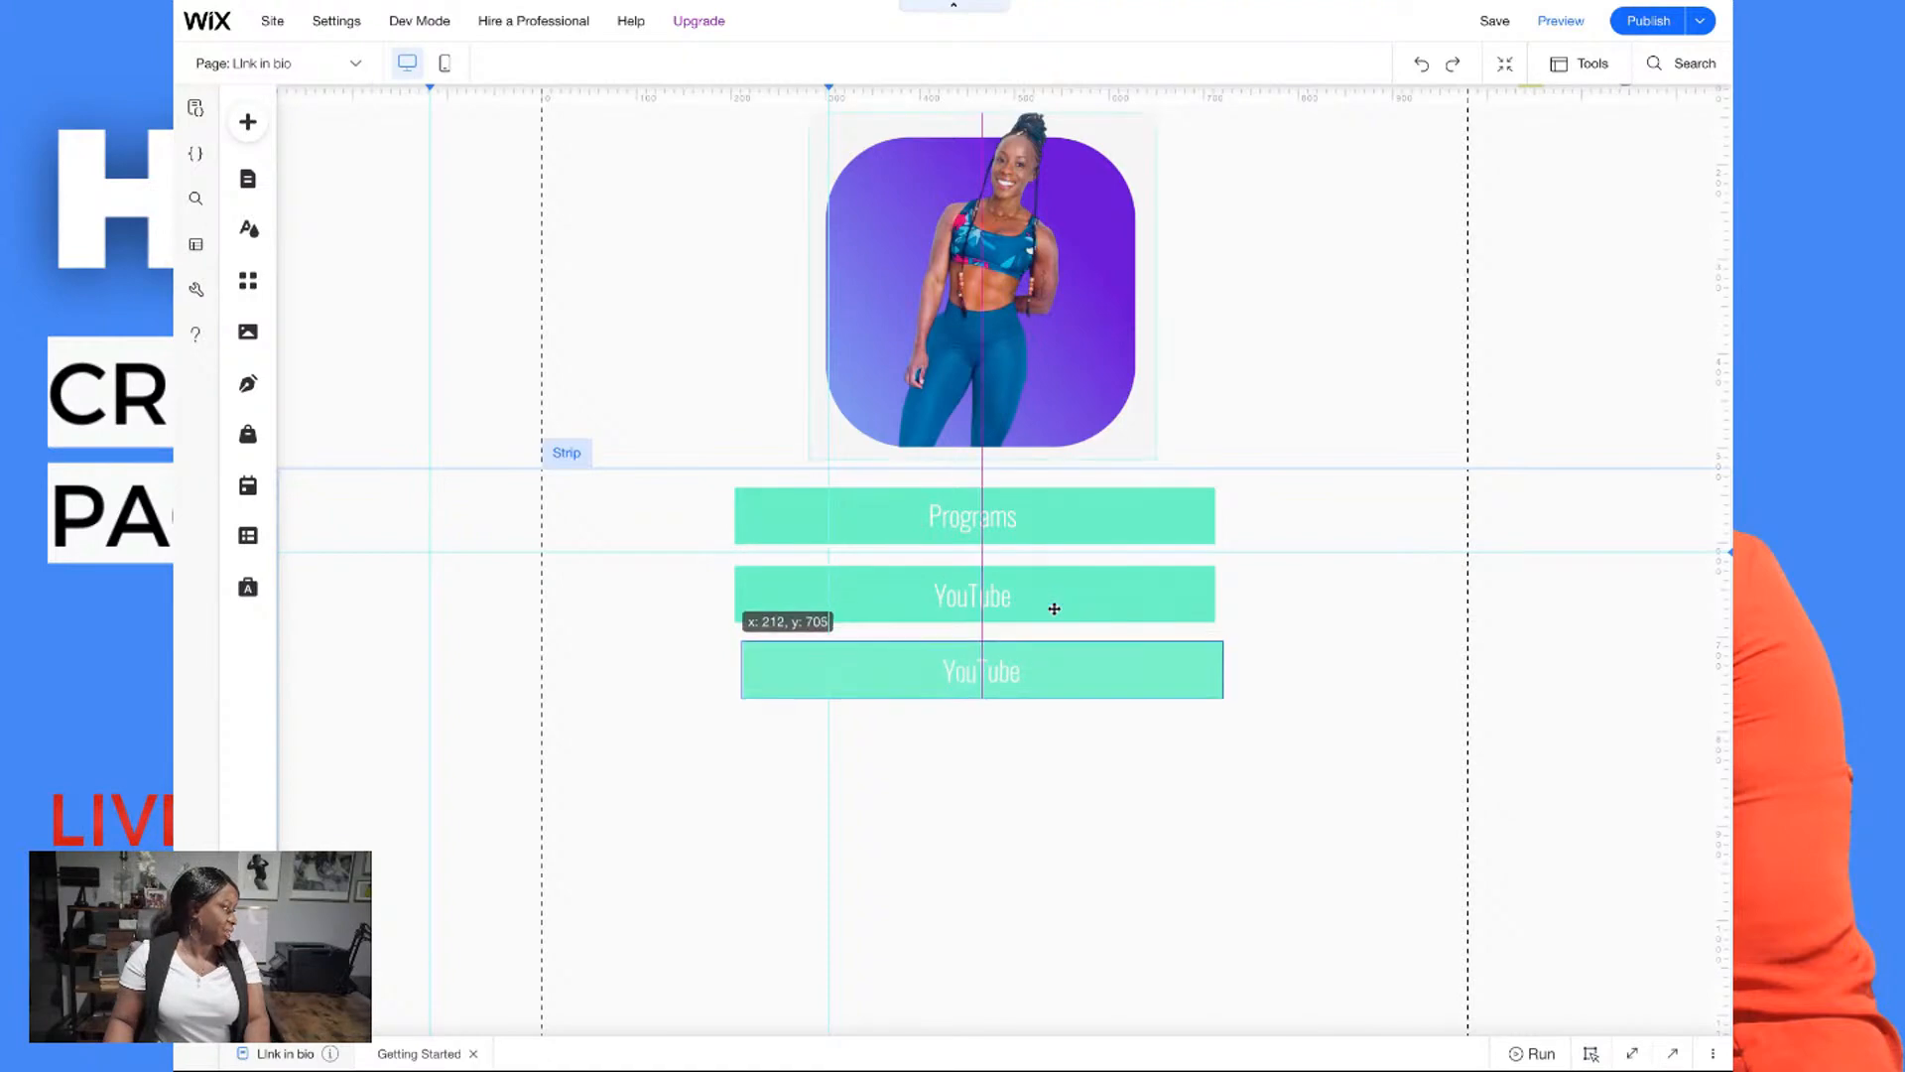
{"action": "key", "text": "ctrl+d"}
{"action": "left_click_drag", "start_coordinate": [1050, 667], "coordinate": [1170, 677]}
{"action": "left_click_drag", "start_coordinate": [1148, 744], "coordinate": [1146, 743]}
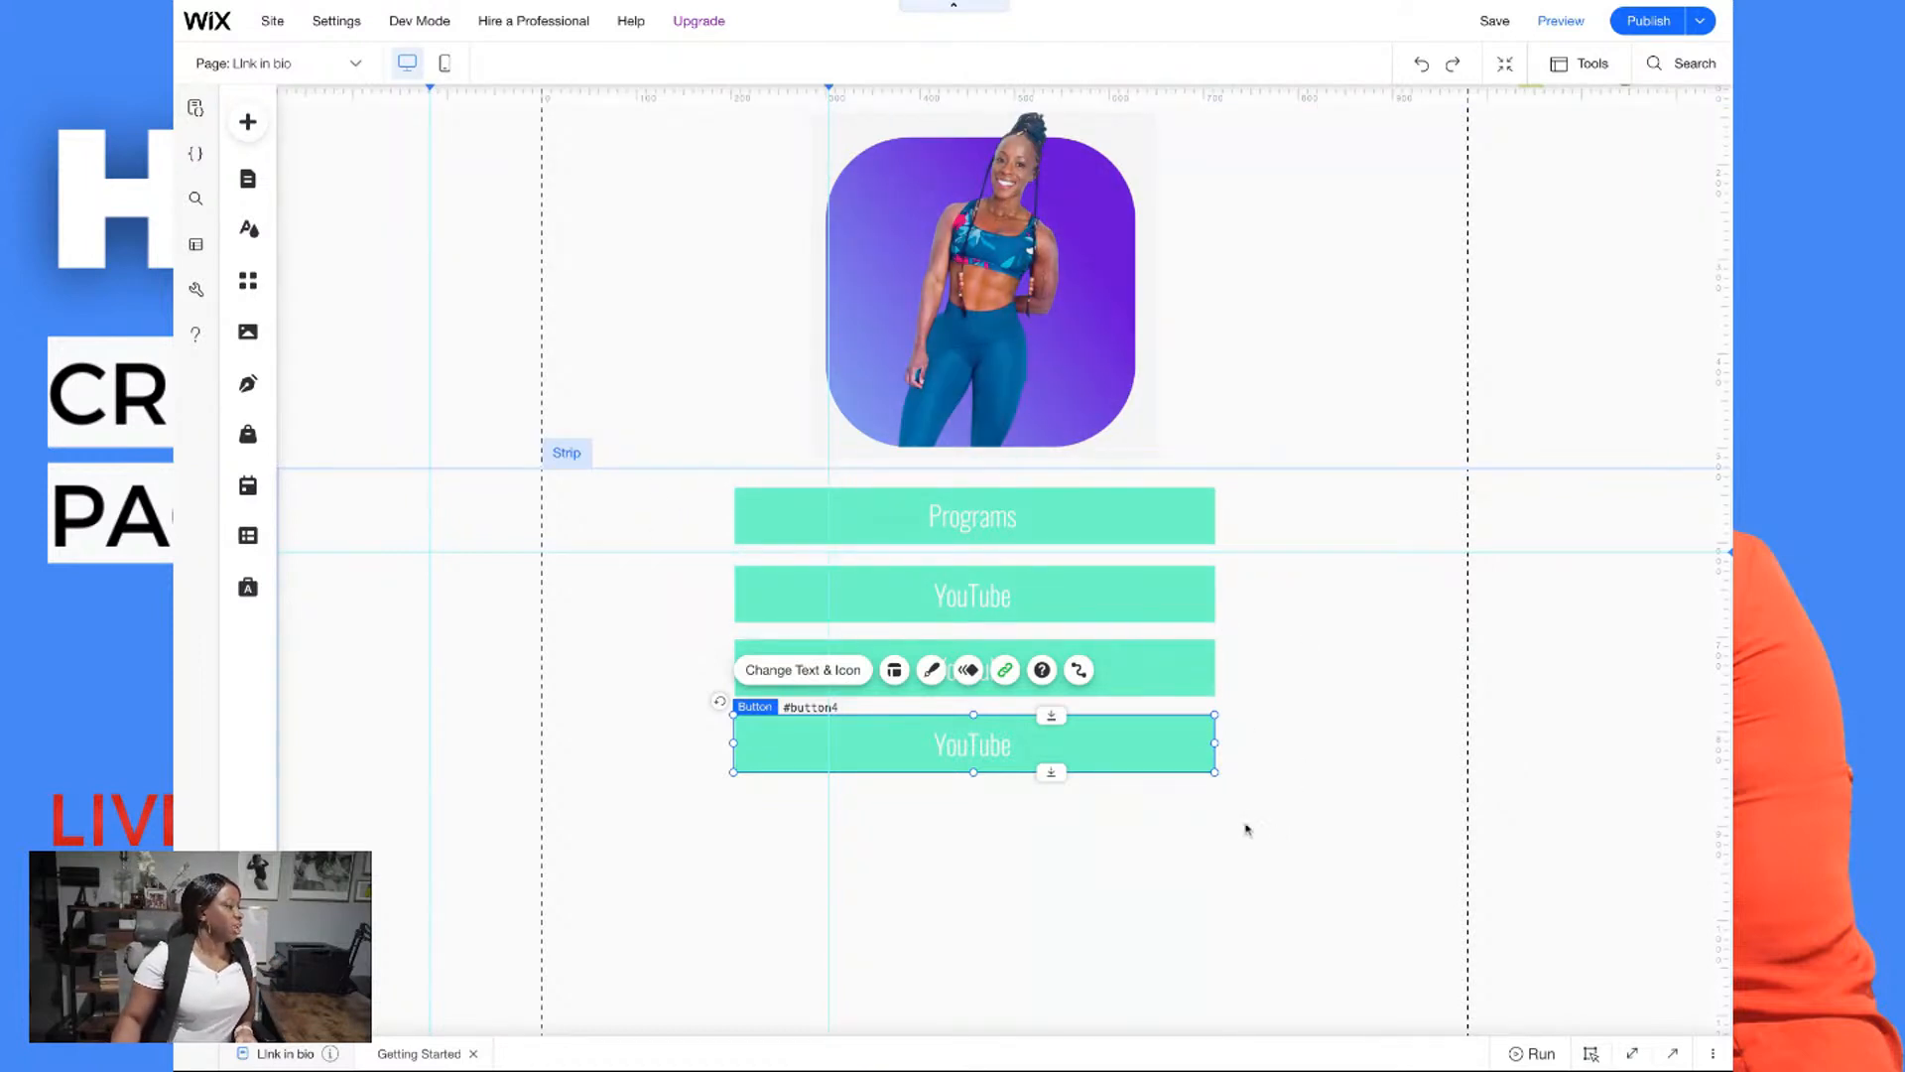
Select the Programs button and the three YouTube buttons together and group them
{"action": "left_click", "coordinate": [1215, 837]}
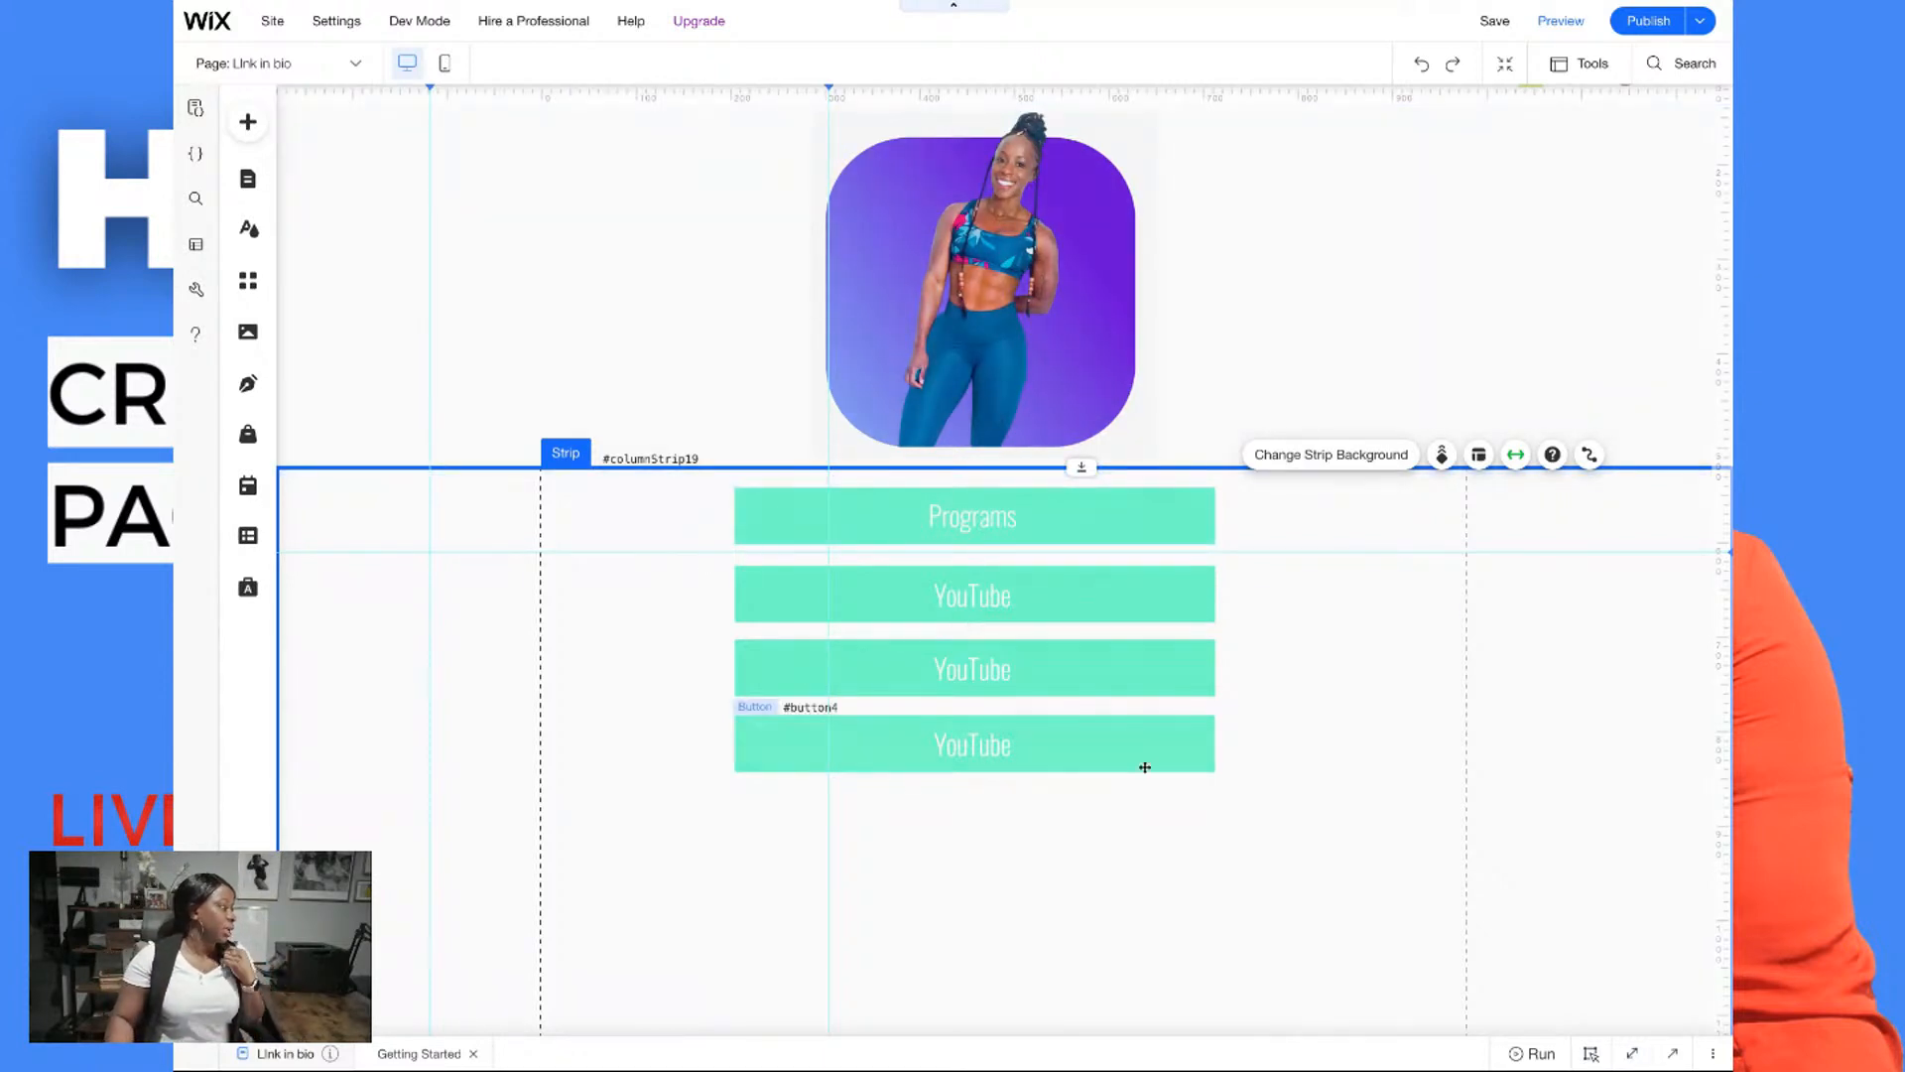
{"action": "left_click", "coordinate": [1136, 517]}
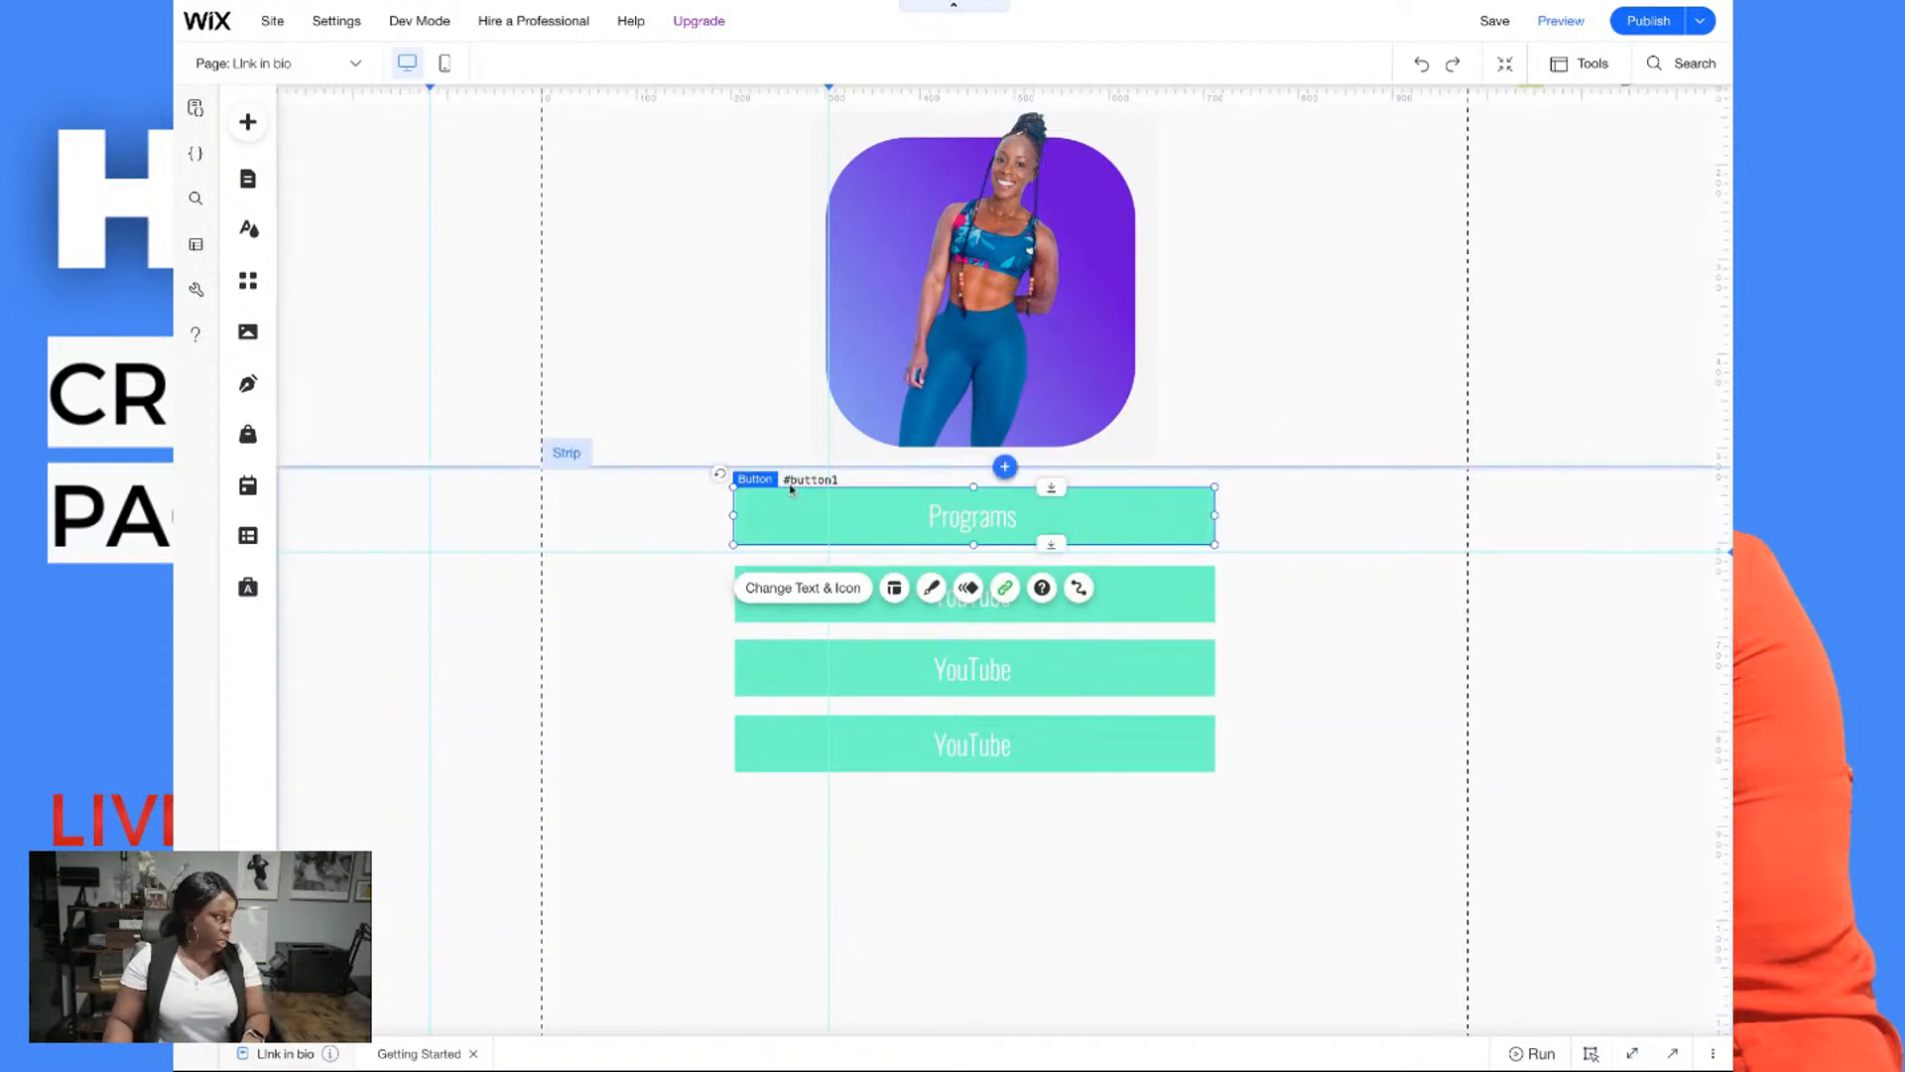
{"action": "left_click_drag", "start_coordinate": [687, 496], "coordinate": [1224, 811]}
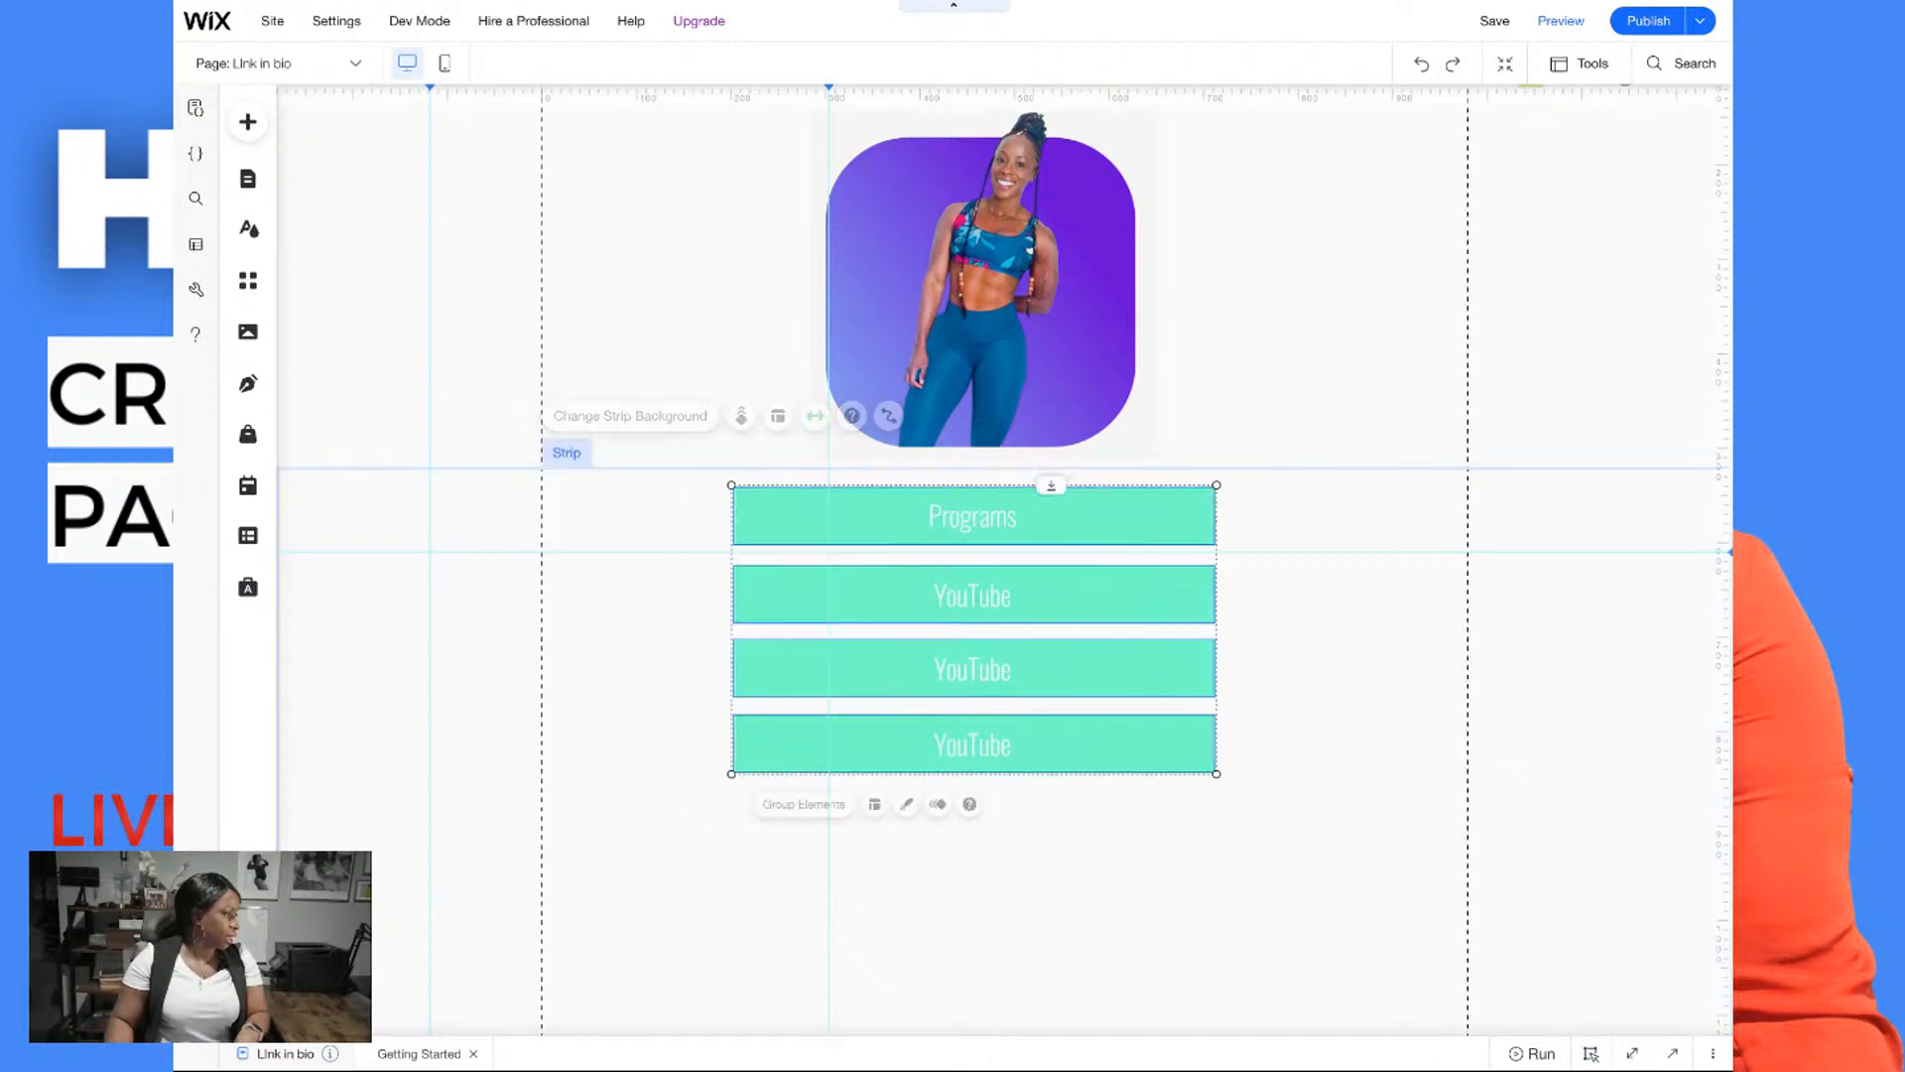
{"action": "left_click", "coordinate": [814, 807]}
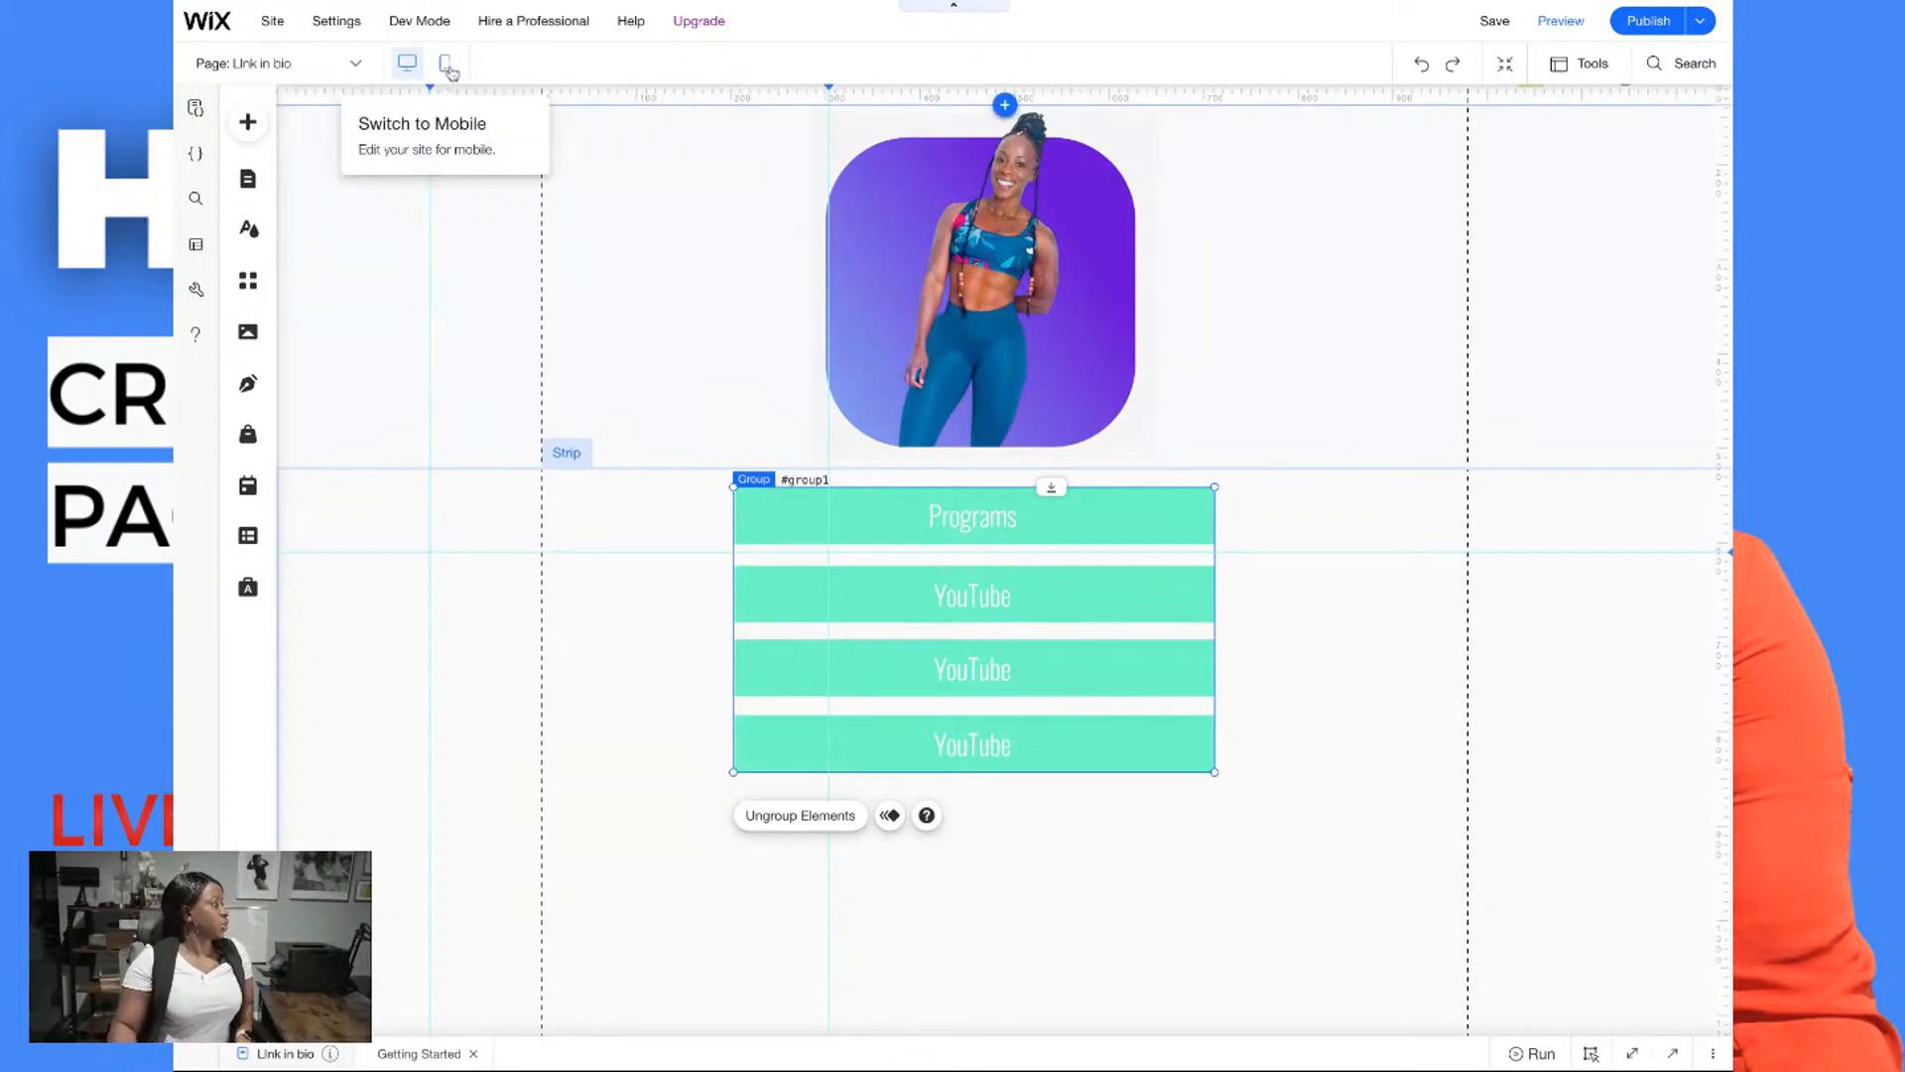
Switch to the mobile layout and widen the first YouTube button on both sides to match the Programs button
{"action": "left_click", "coordinate": [446, 64]}
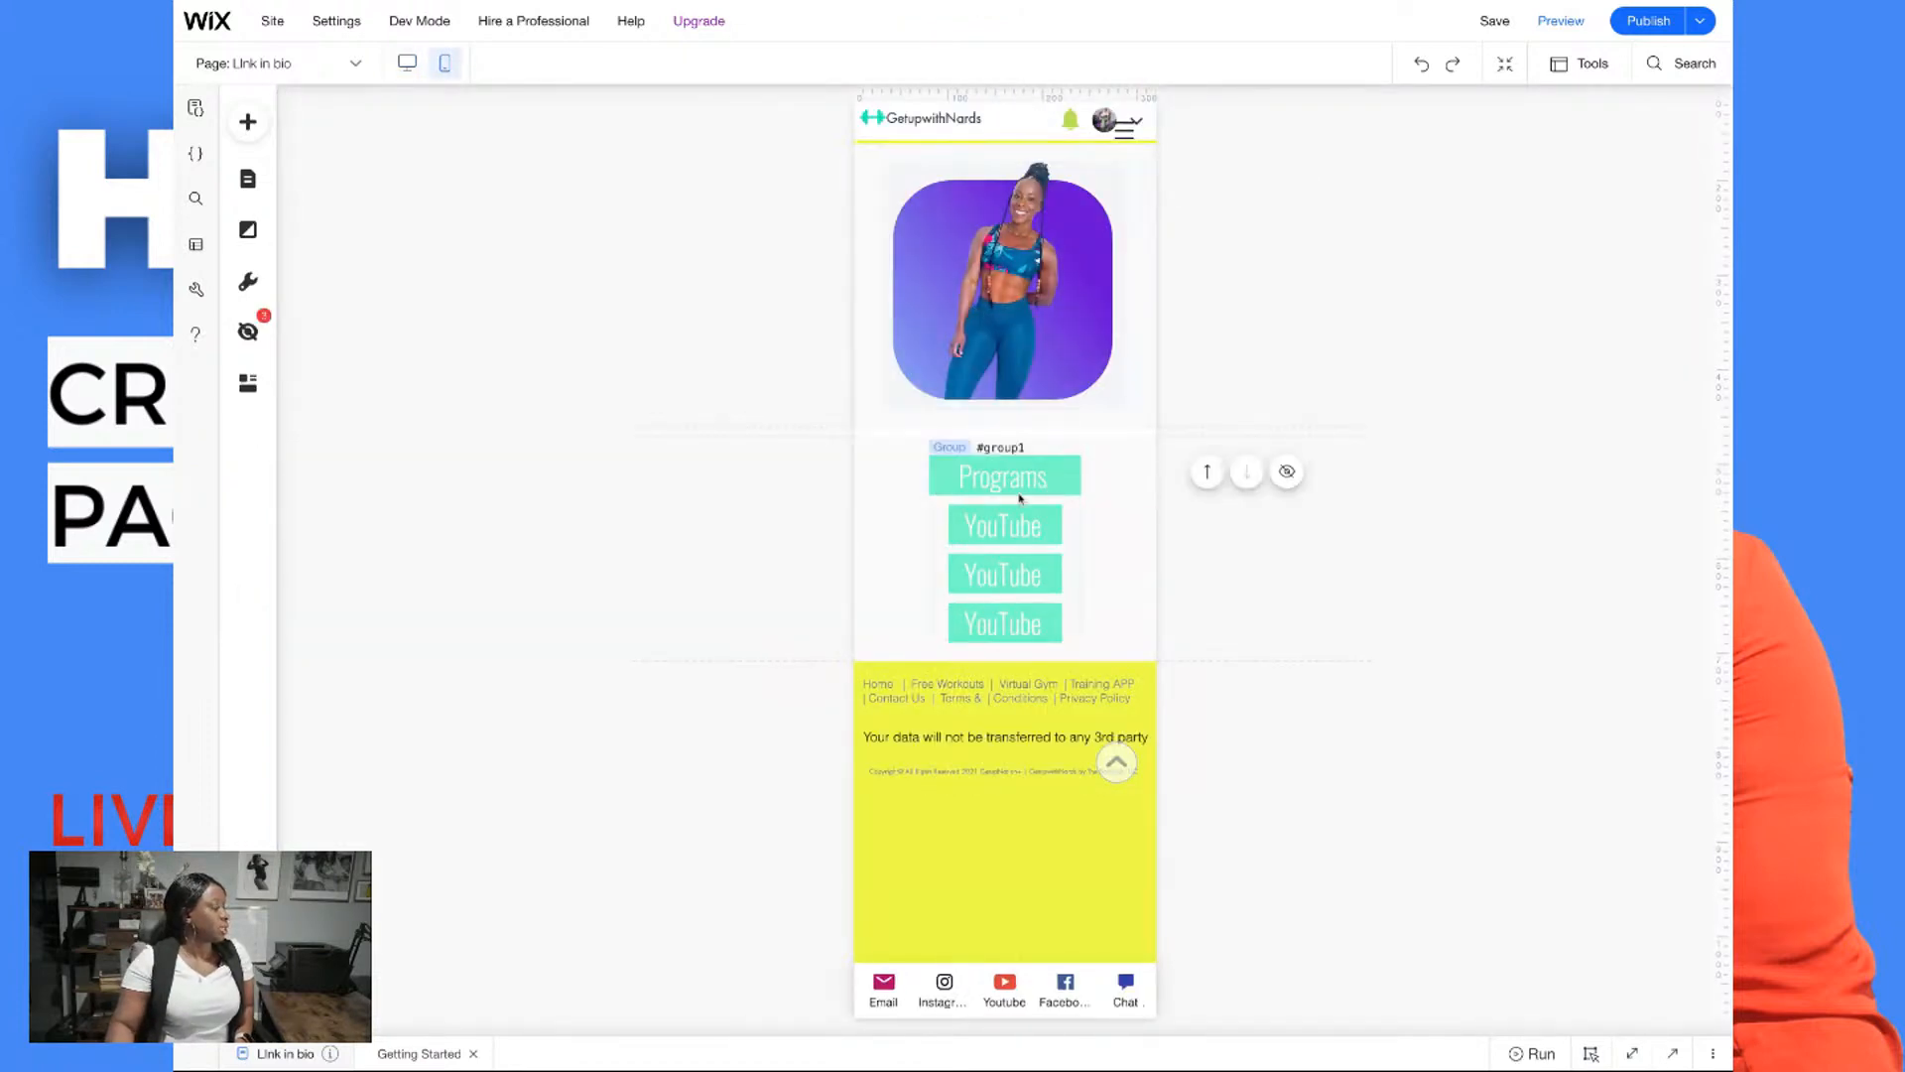
{"action": "left_click", "coordinate": [975, 526]}
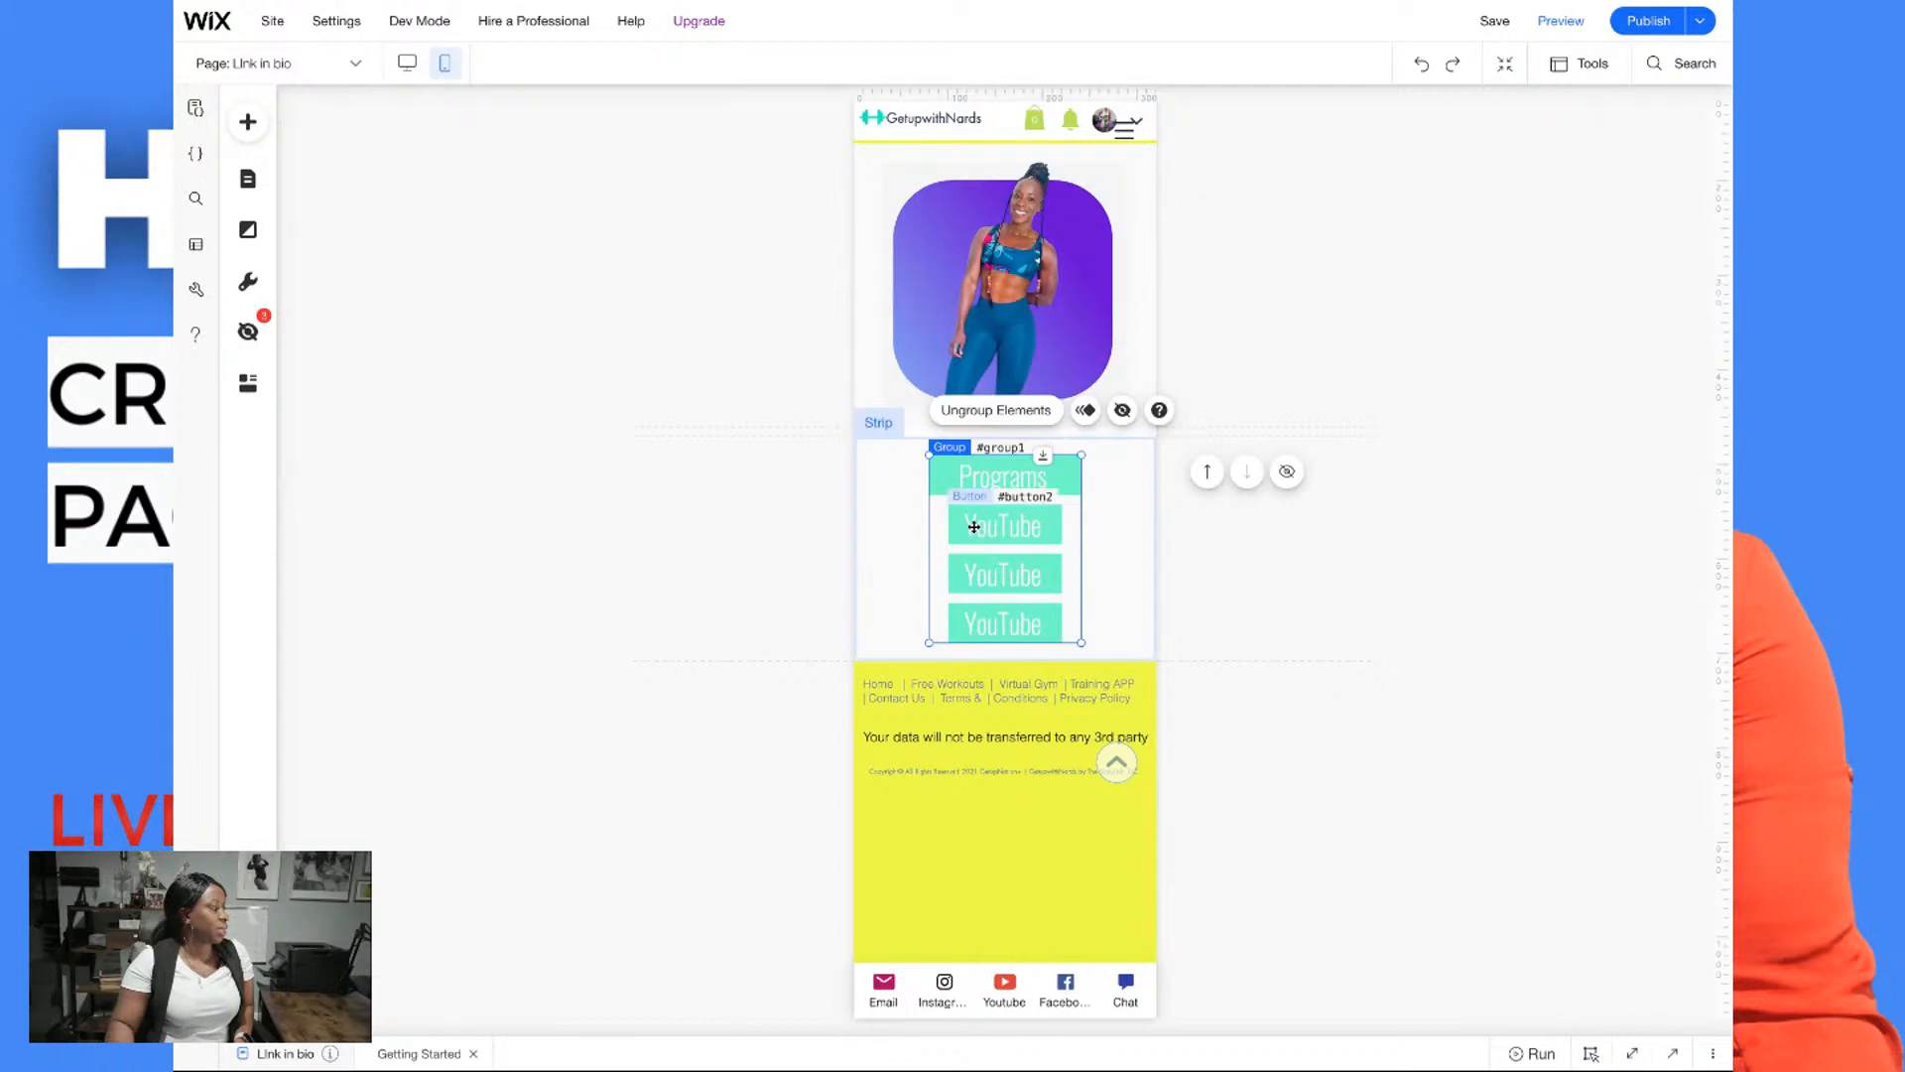
{"action": "left_click", "coordinate": [972, 526]}
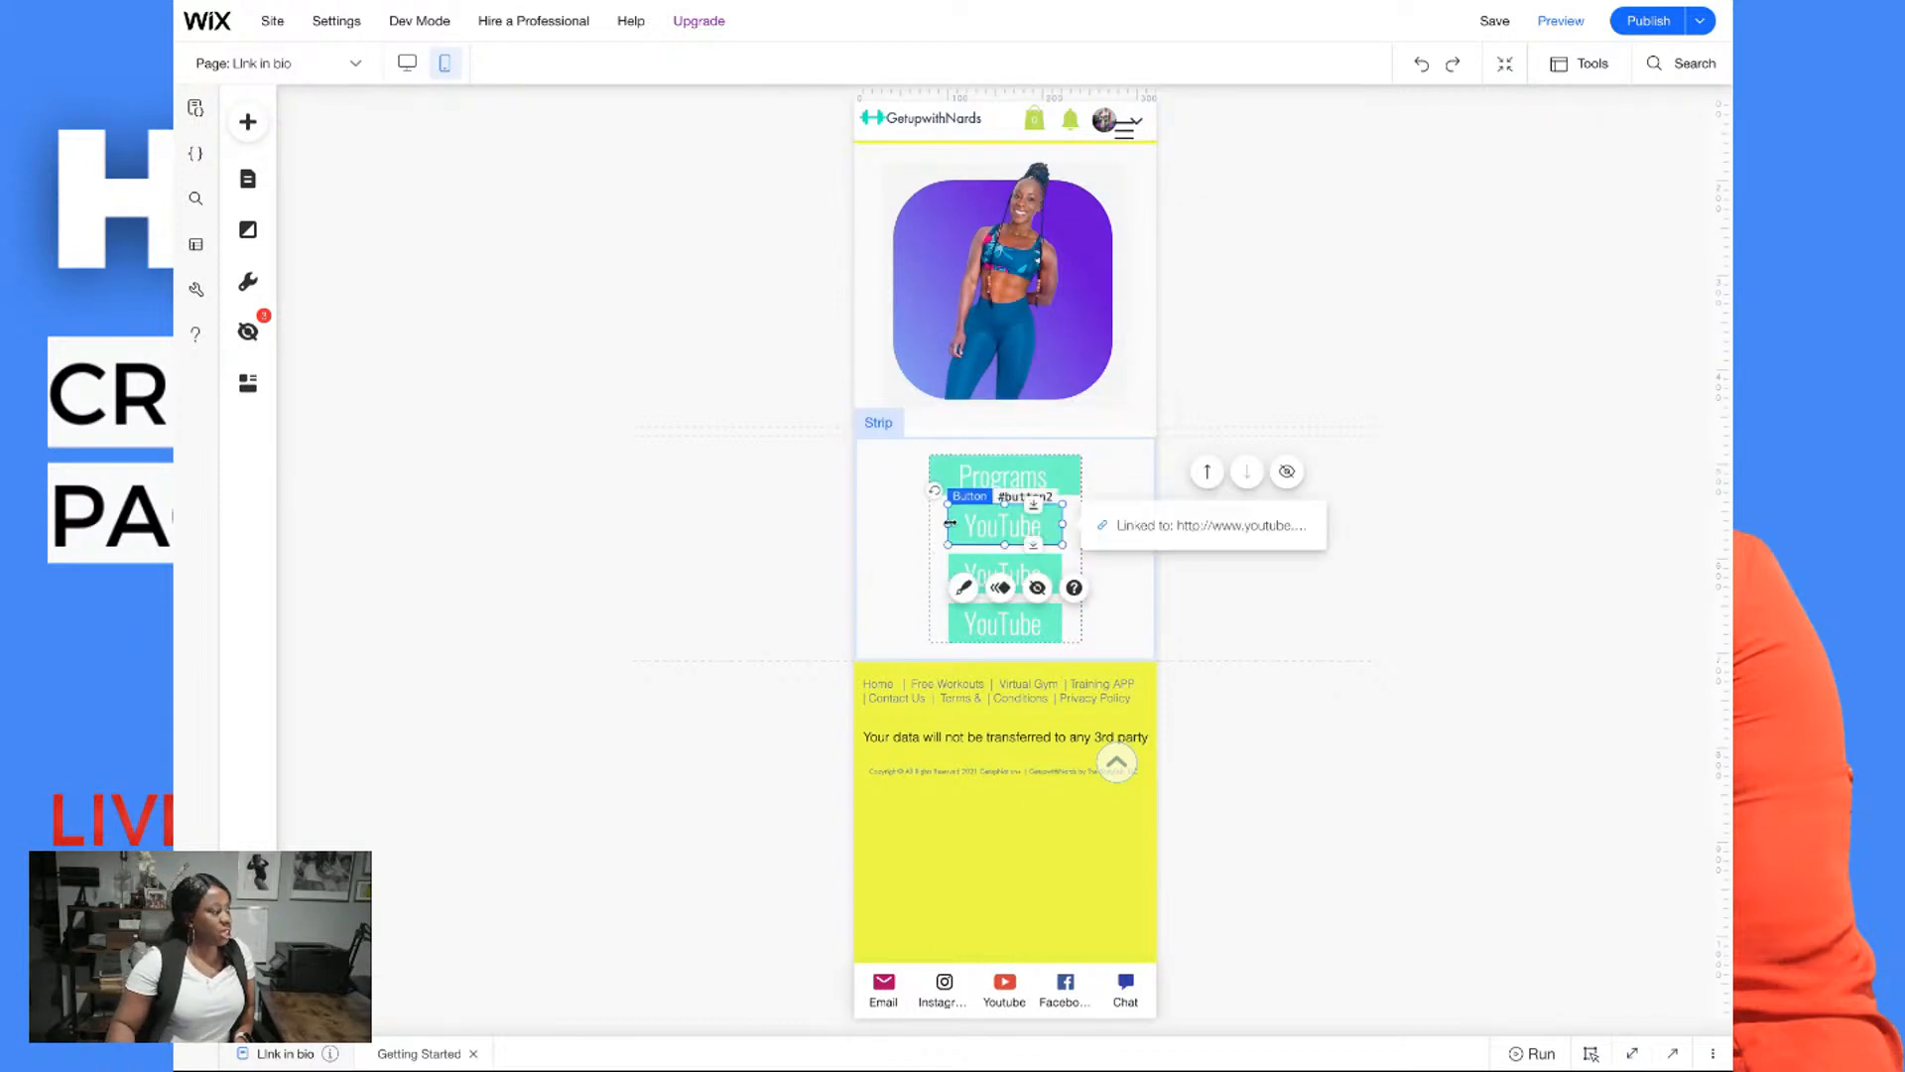
{"action": "left_click_drag", "start_coordinate": [948, 523], "coordinate": [929, 523]}
{"action": "left_click_drag", "start_coordinate": [1063, 524], "coordinate": [1081, 524]}
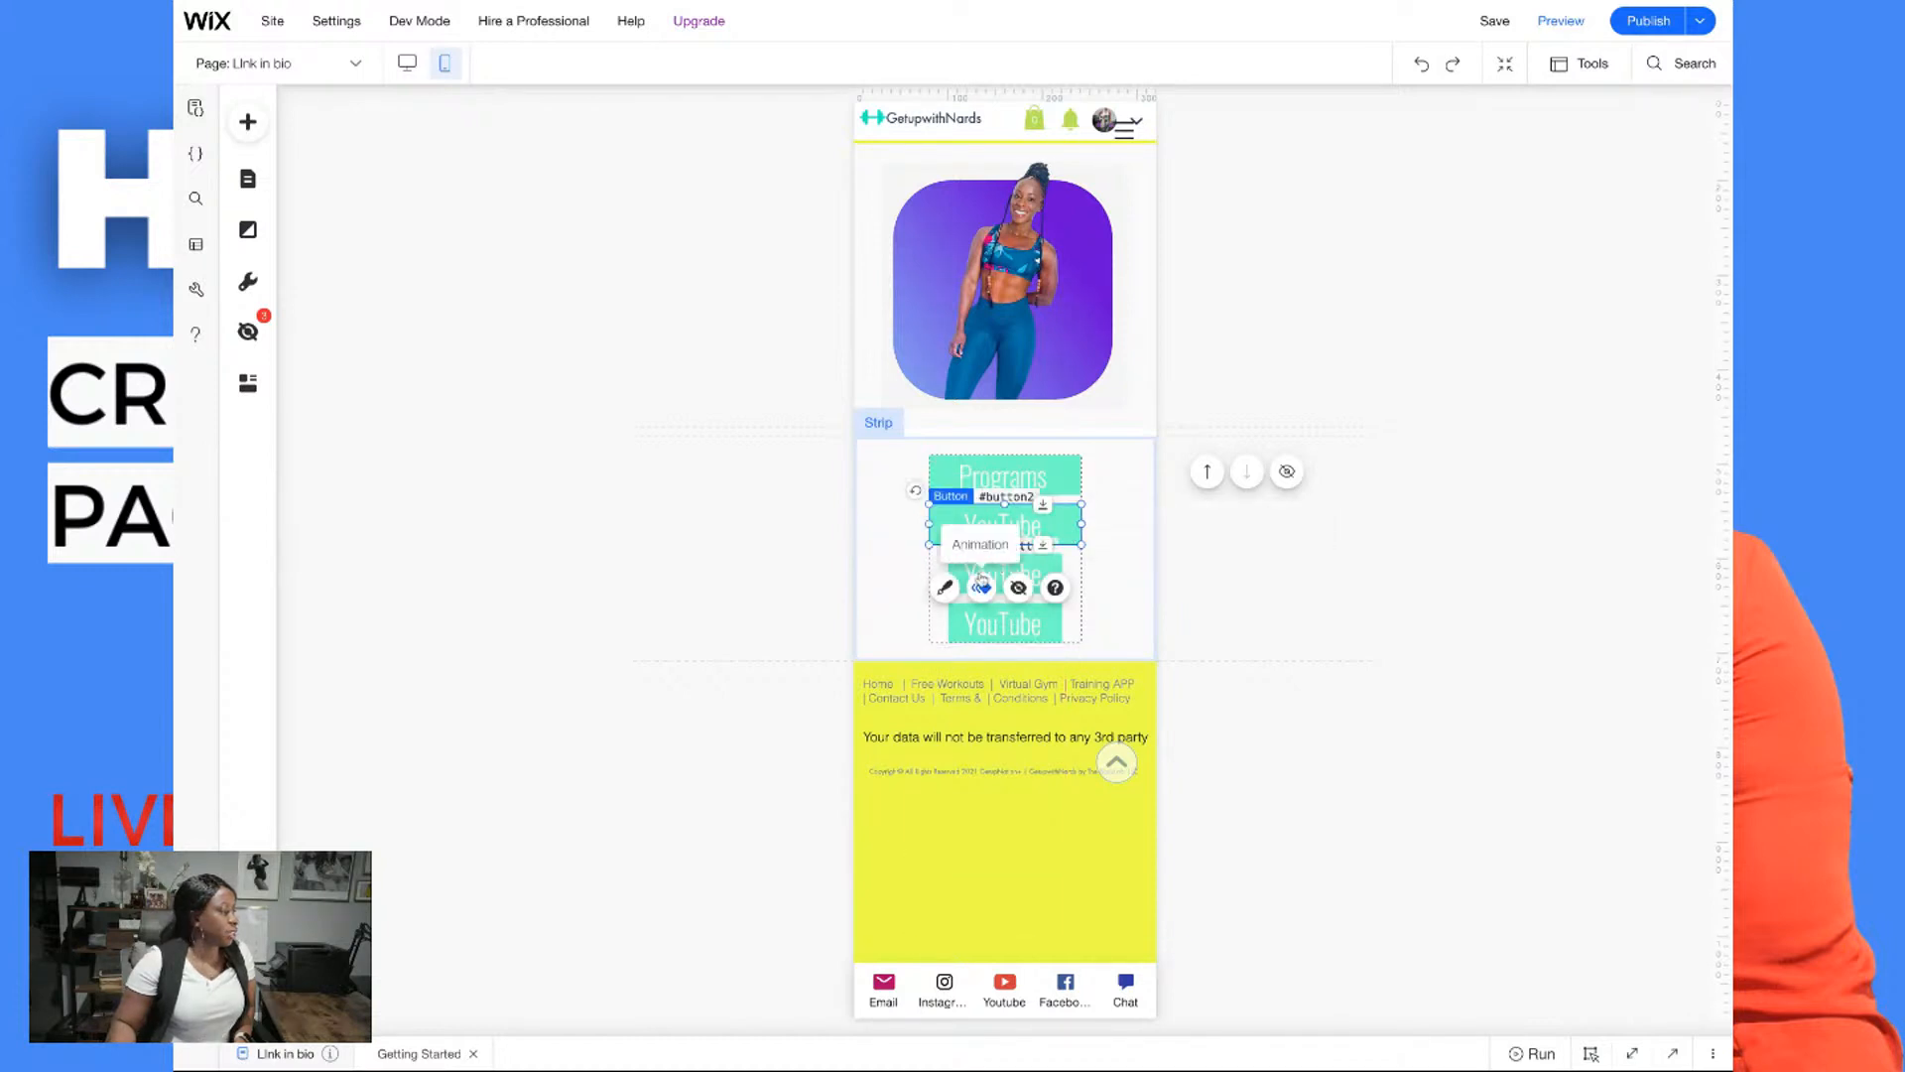
{"action": "left_click", "coordinate": [981, 586]}
{"action": "left_click", "coordinate": [823, 479]}
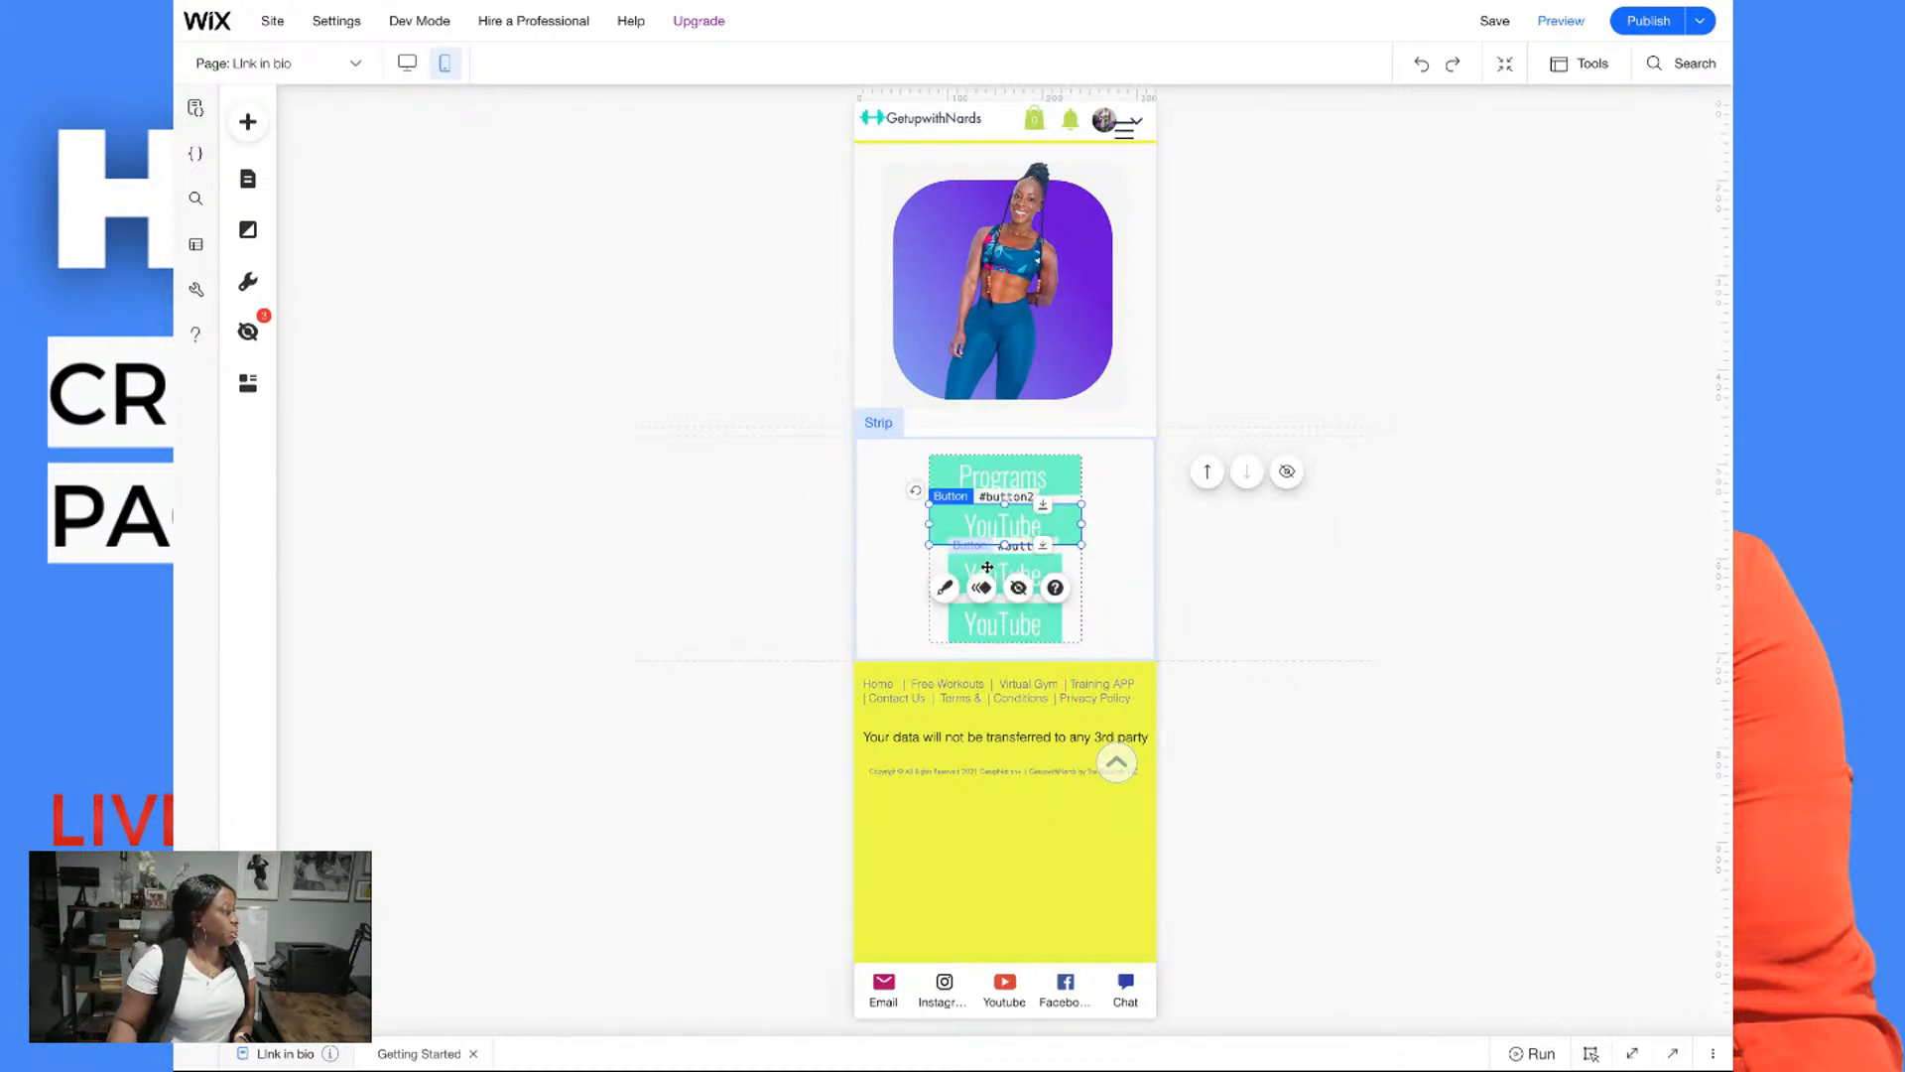
Widen the remaining two YouTube buttons on both sides to match the Programs button's width
{"action": "left_click", "coordinate": [988, 568]}
{"action": "left_click_drag", "start_coordinate": [948, 574], "coordinate": [929, 574]}
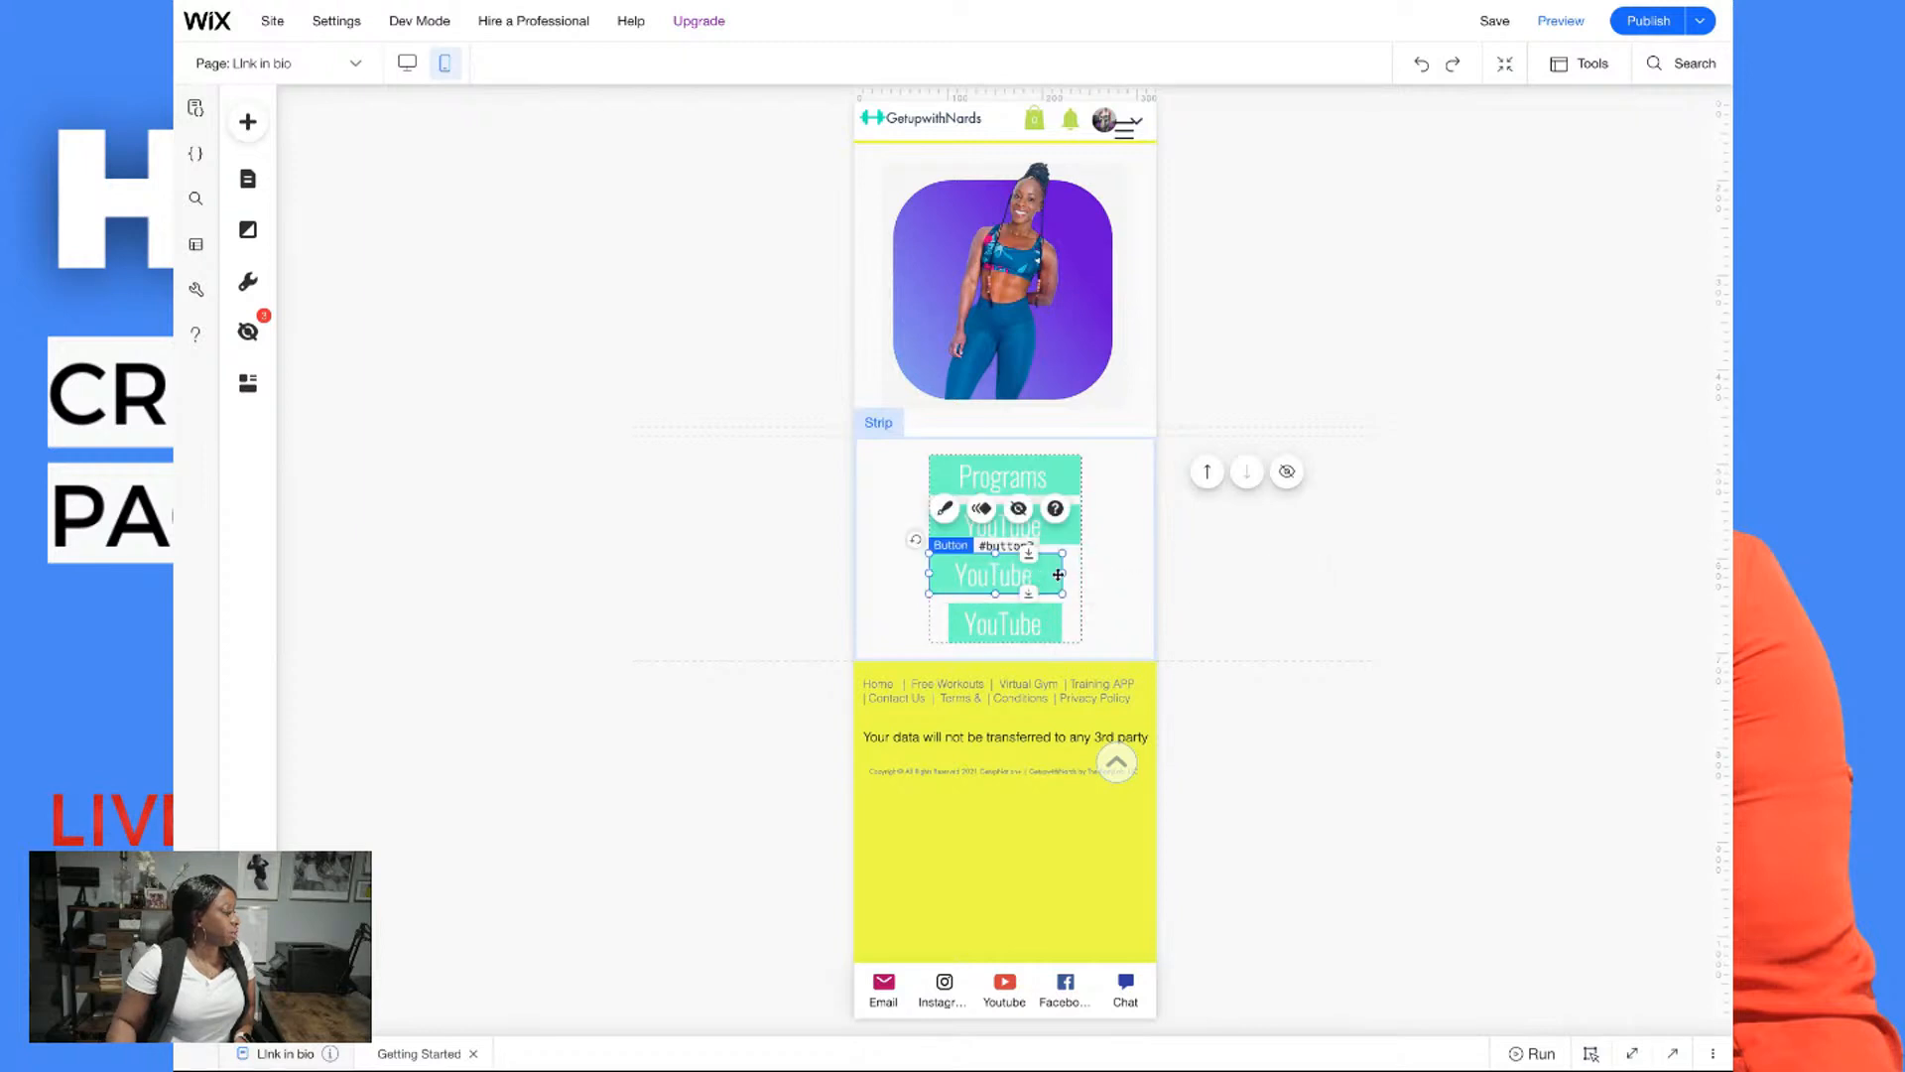
{"action": "left_click_drag", "start_coordinate": [1063, 573], "coordinate": [1081, 573]}
{"action": "left_click", "coordinate": [977, 623]}
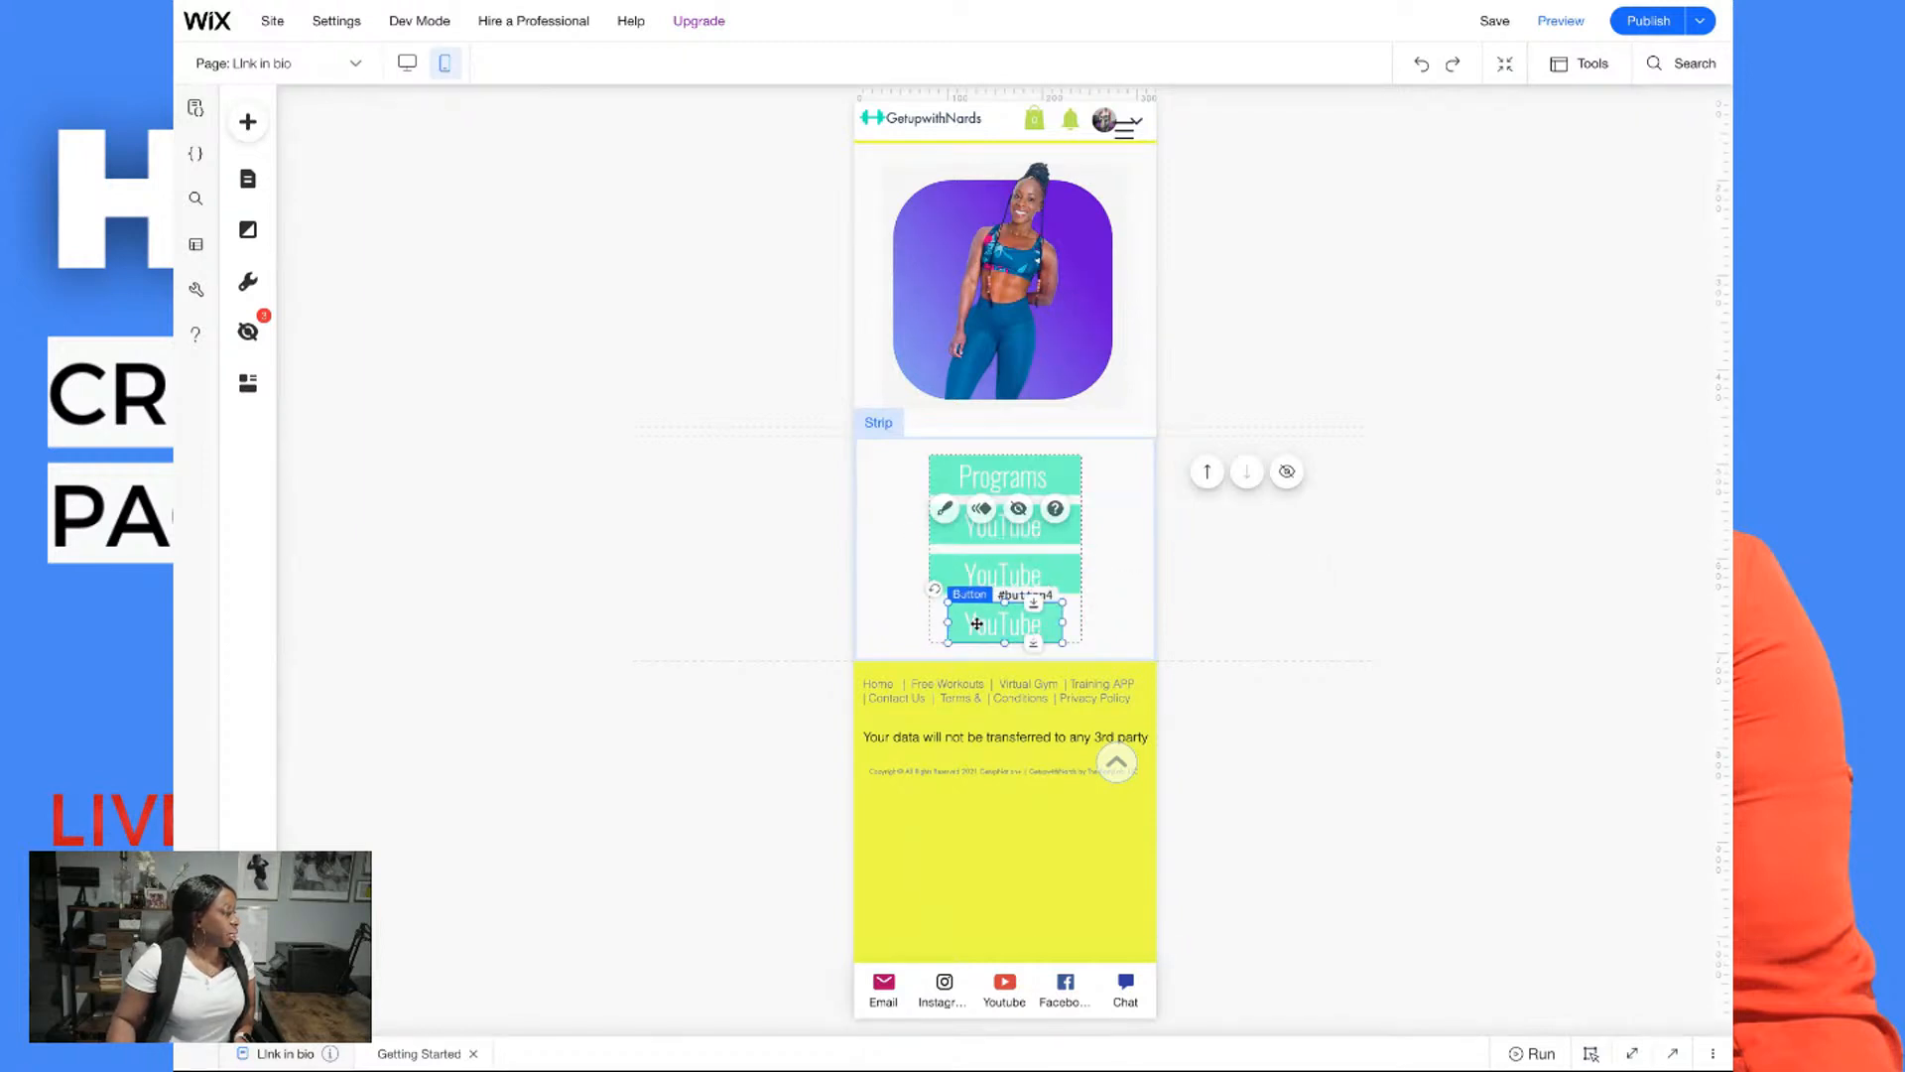
{"action": "left_click_drag", "start_coordinate": [948, 622], "coordinate": [929, 622]}
{"action": "left_click_drag", "start_coordinate": [1063, 622], "coordinate": [1080, 622]}
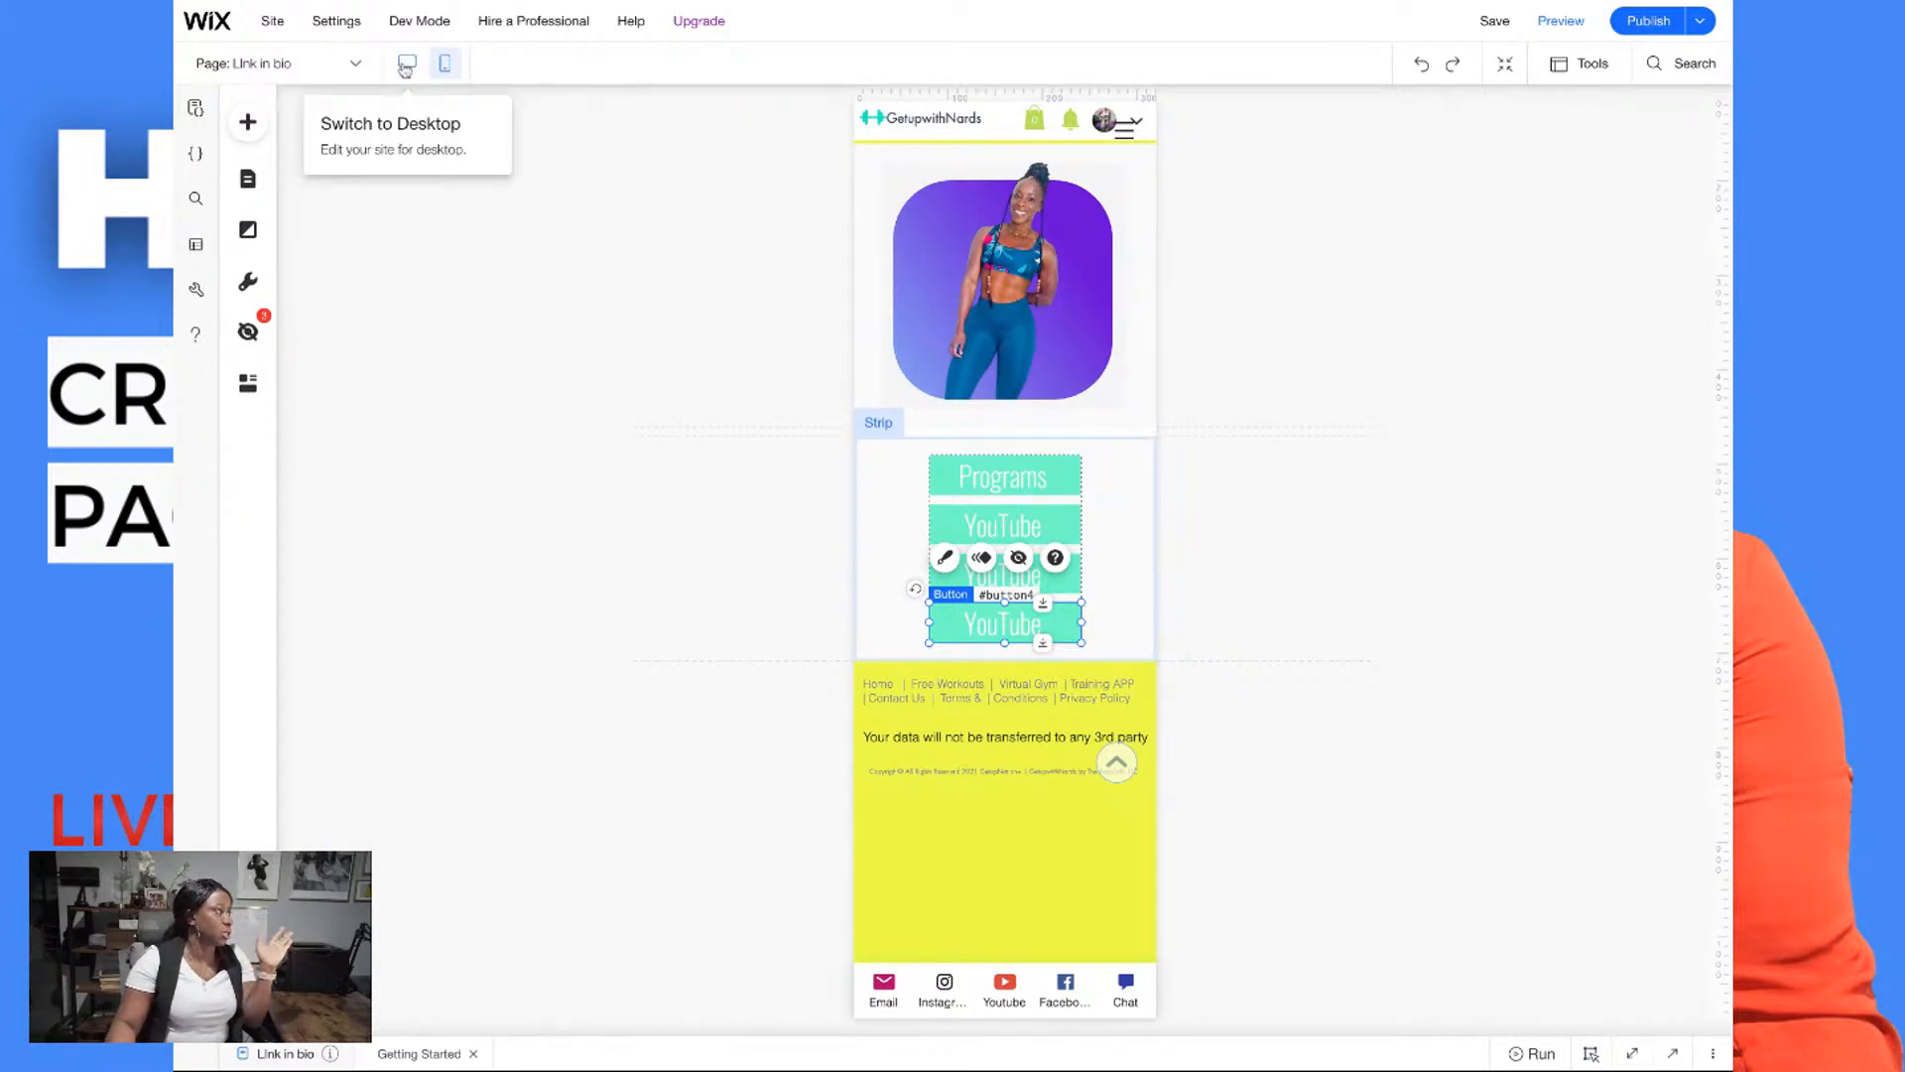
Return to the desktop layout and move the button group down, leaving space for a heading below the profile image
{"action": "left_click", "coordinate": [406, 64]}
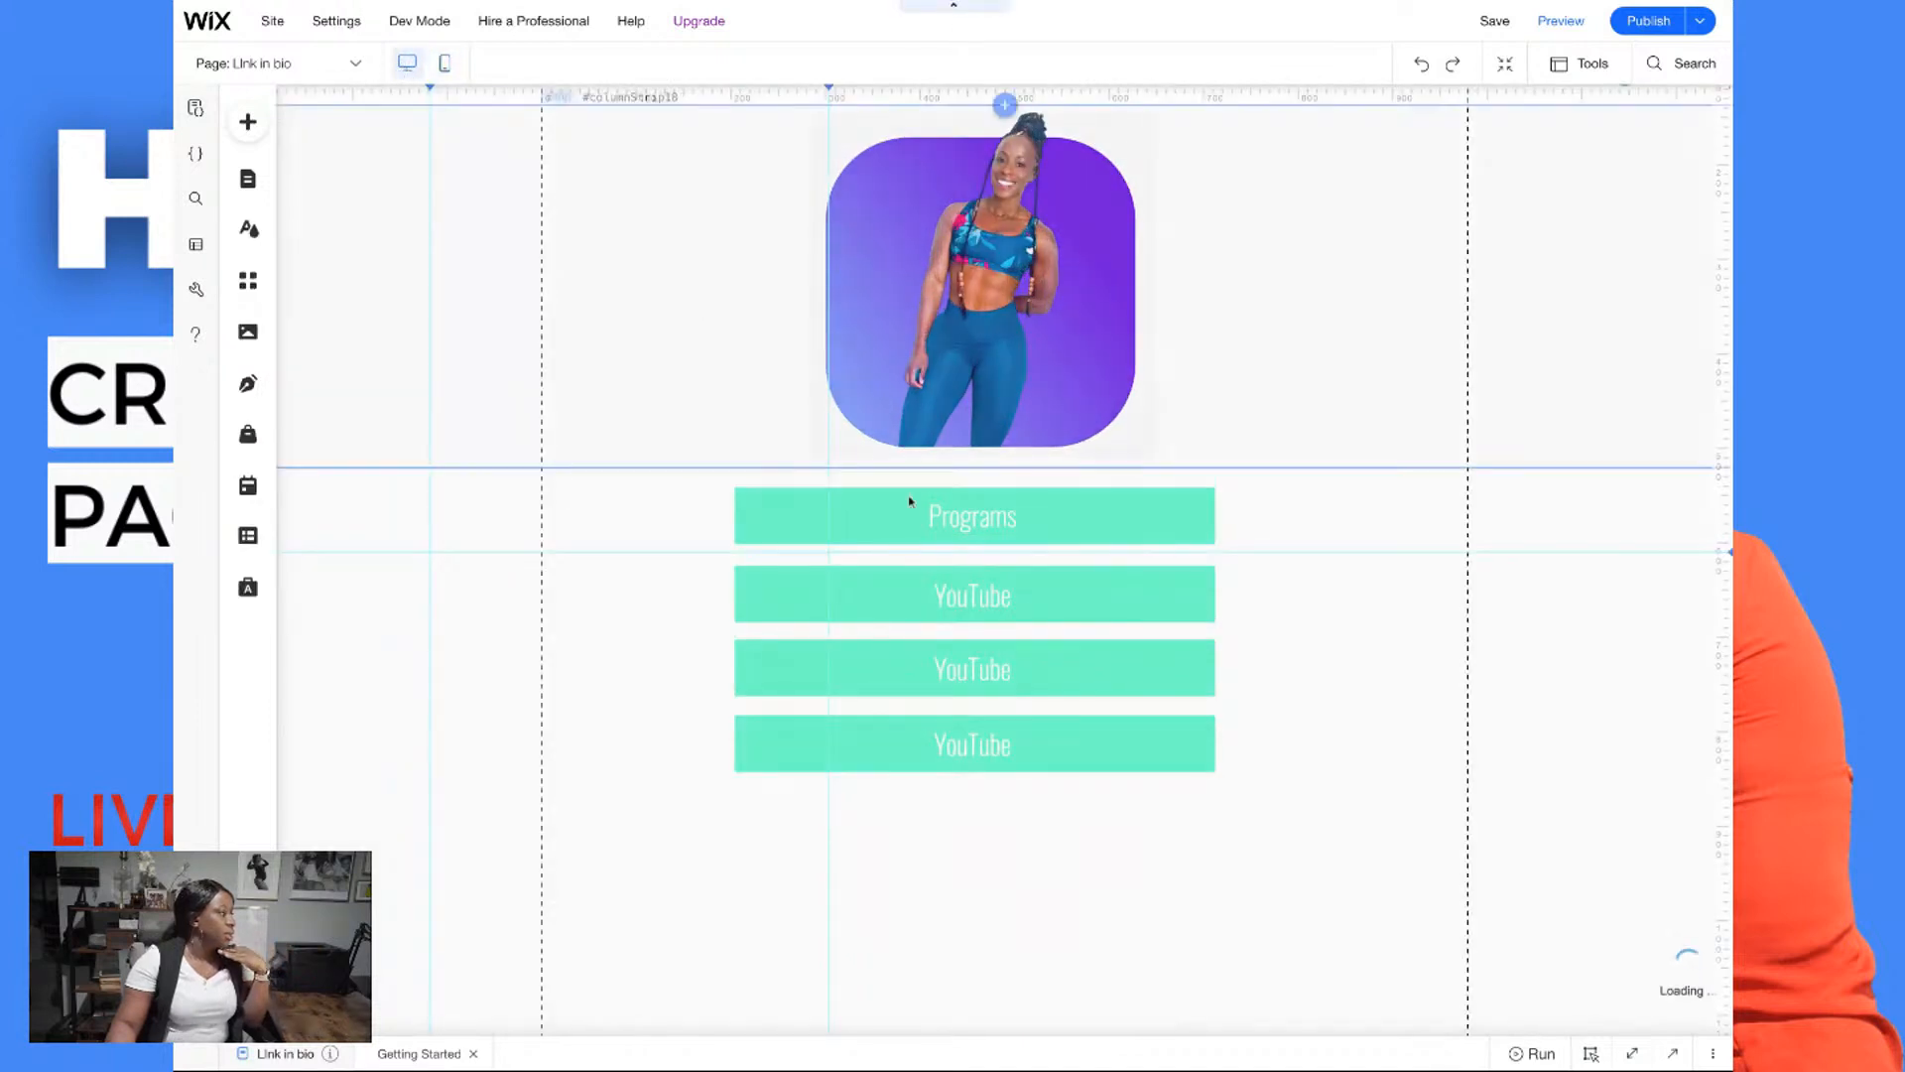
{"action": "left_click", "coordinate": [863, 515]}
{"action": "left_click_drag", "start_coordinate": [881, 517], "coordinate": [880, 517]}
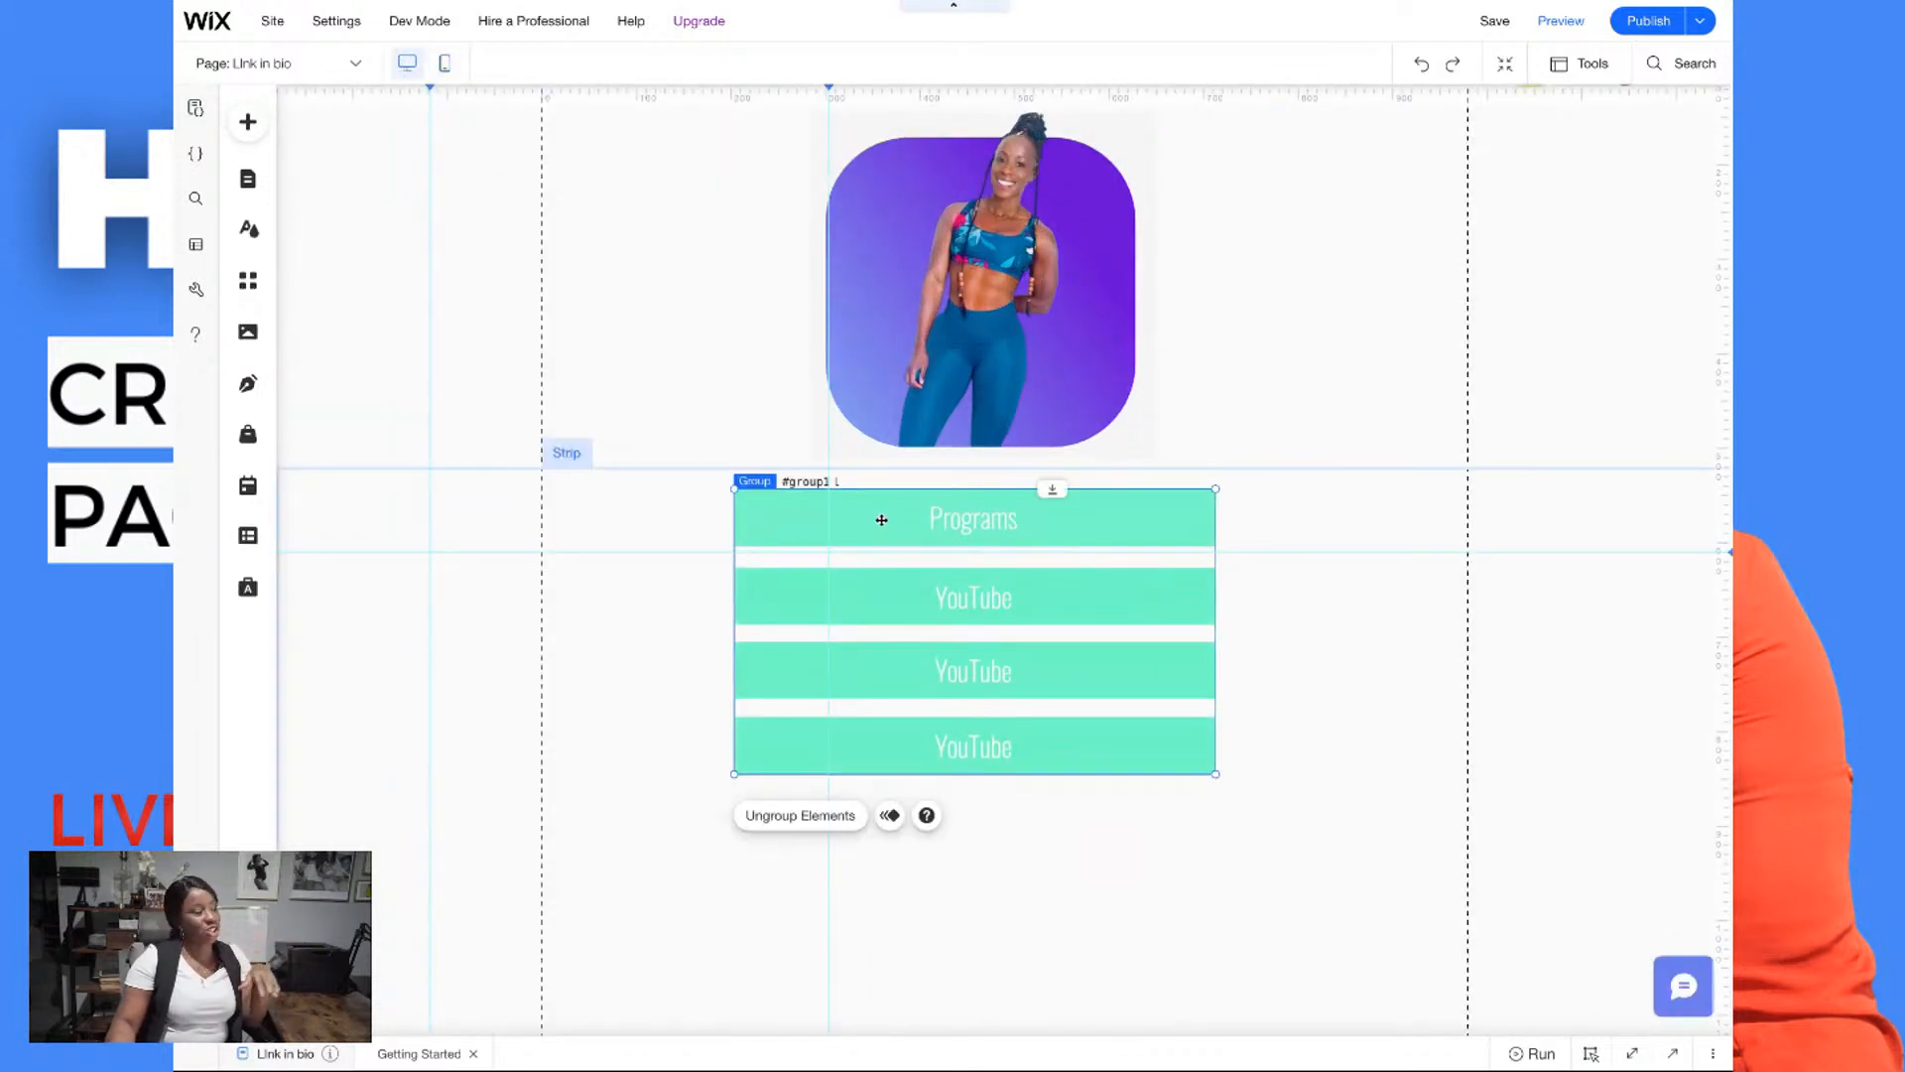
{"action": "left_click_drag", "start_coordinate": [883, 518], "coordinate": [890, 669]}
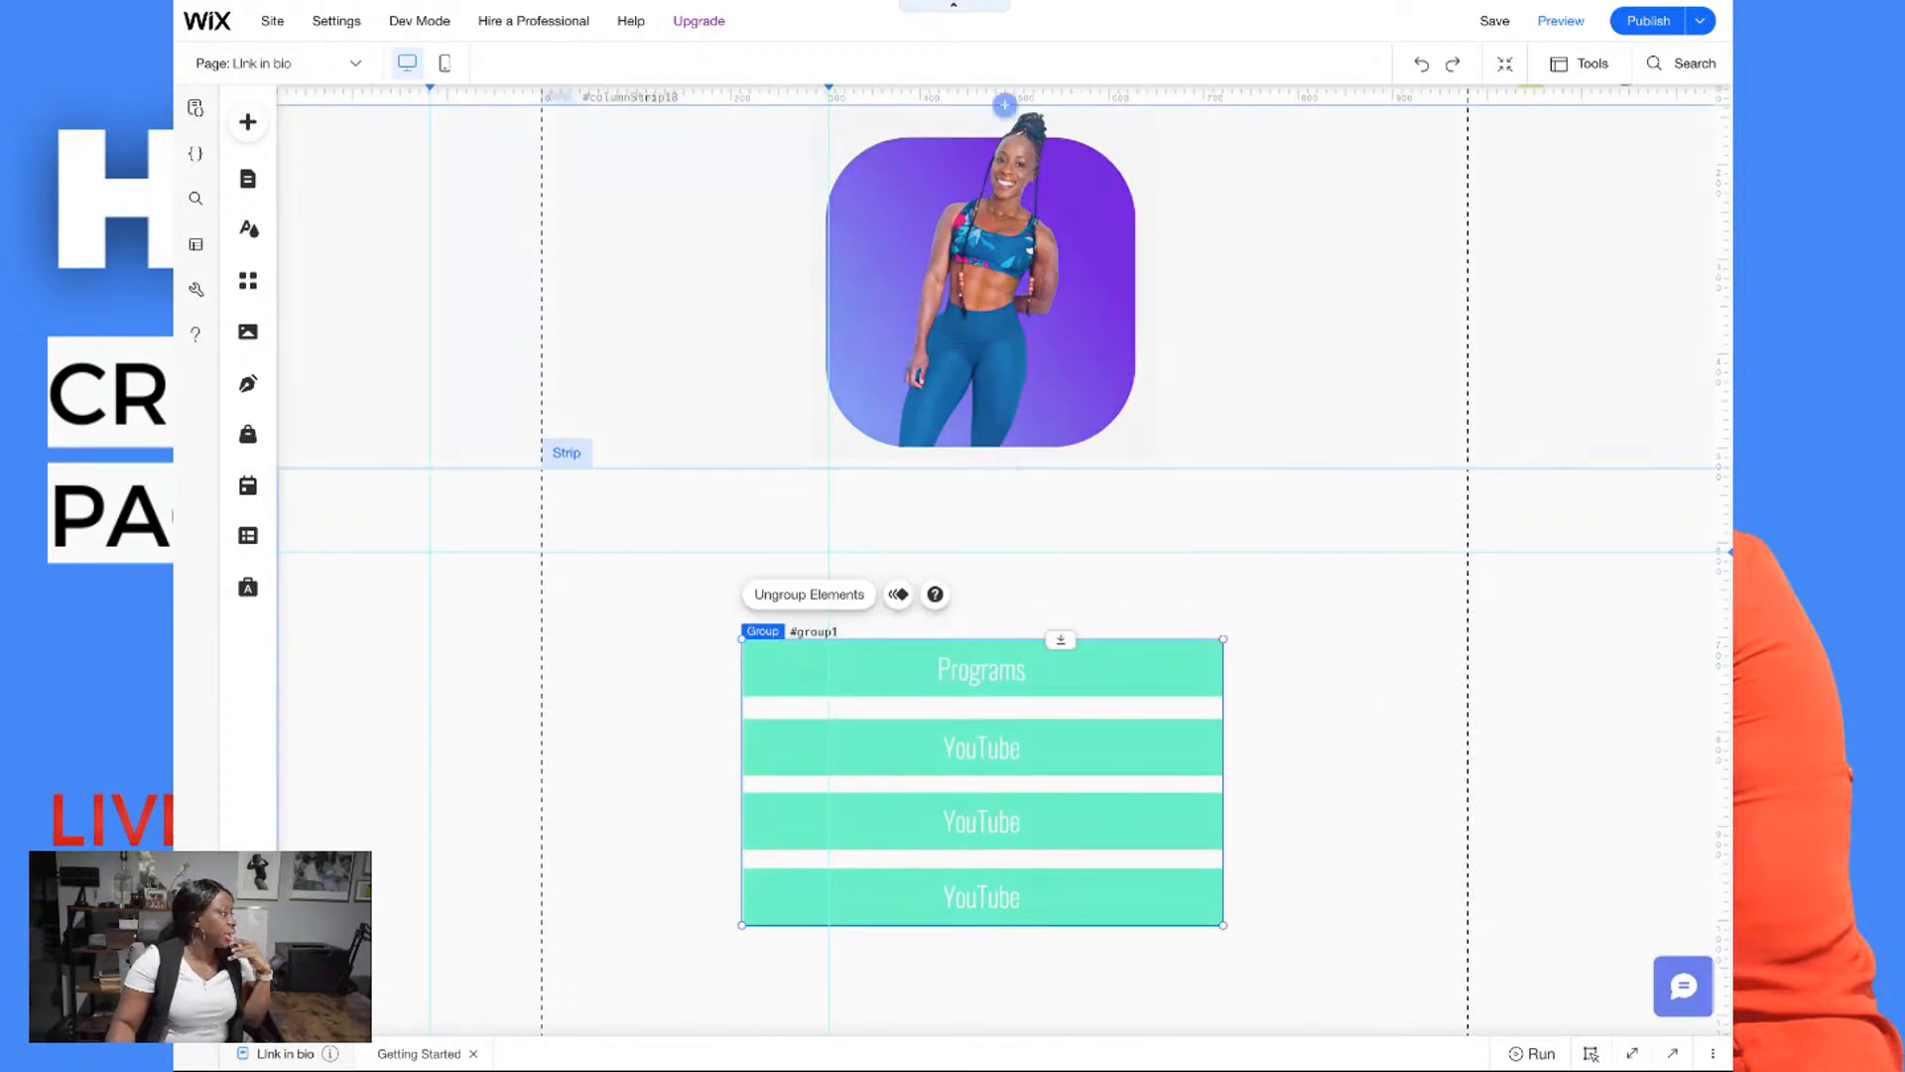
Add a Heading 2 text element above the buttons and replace its text with "Welcome Friends!"
{"action": "left_click", "coordinate": [248, 137]}
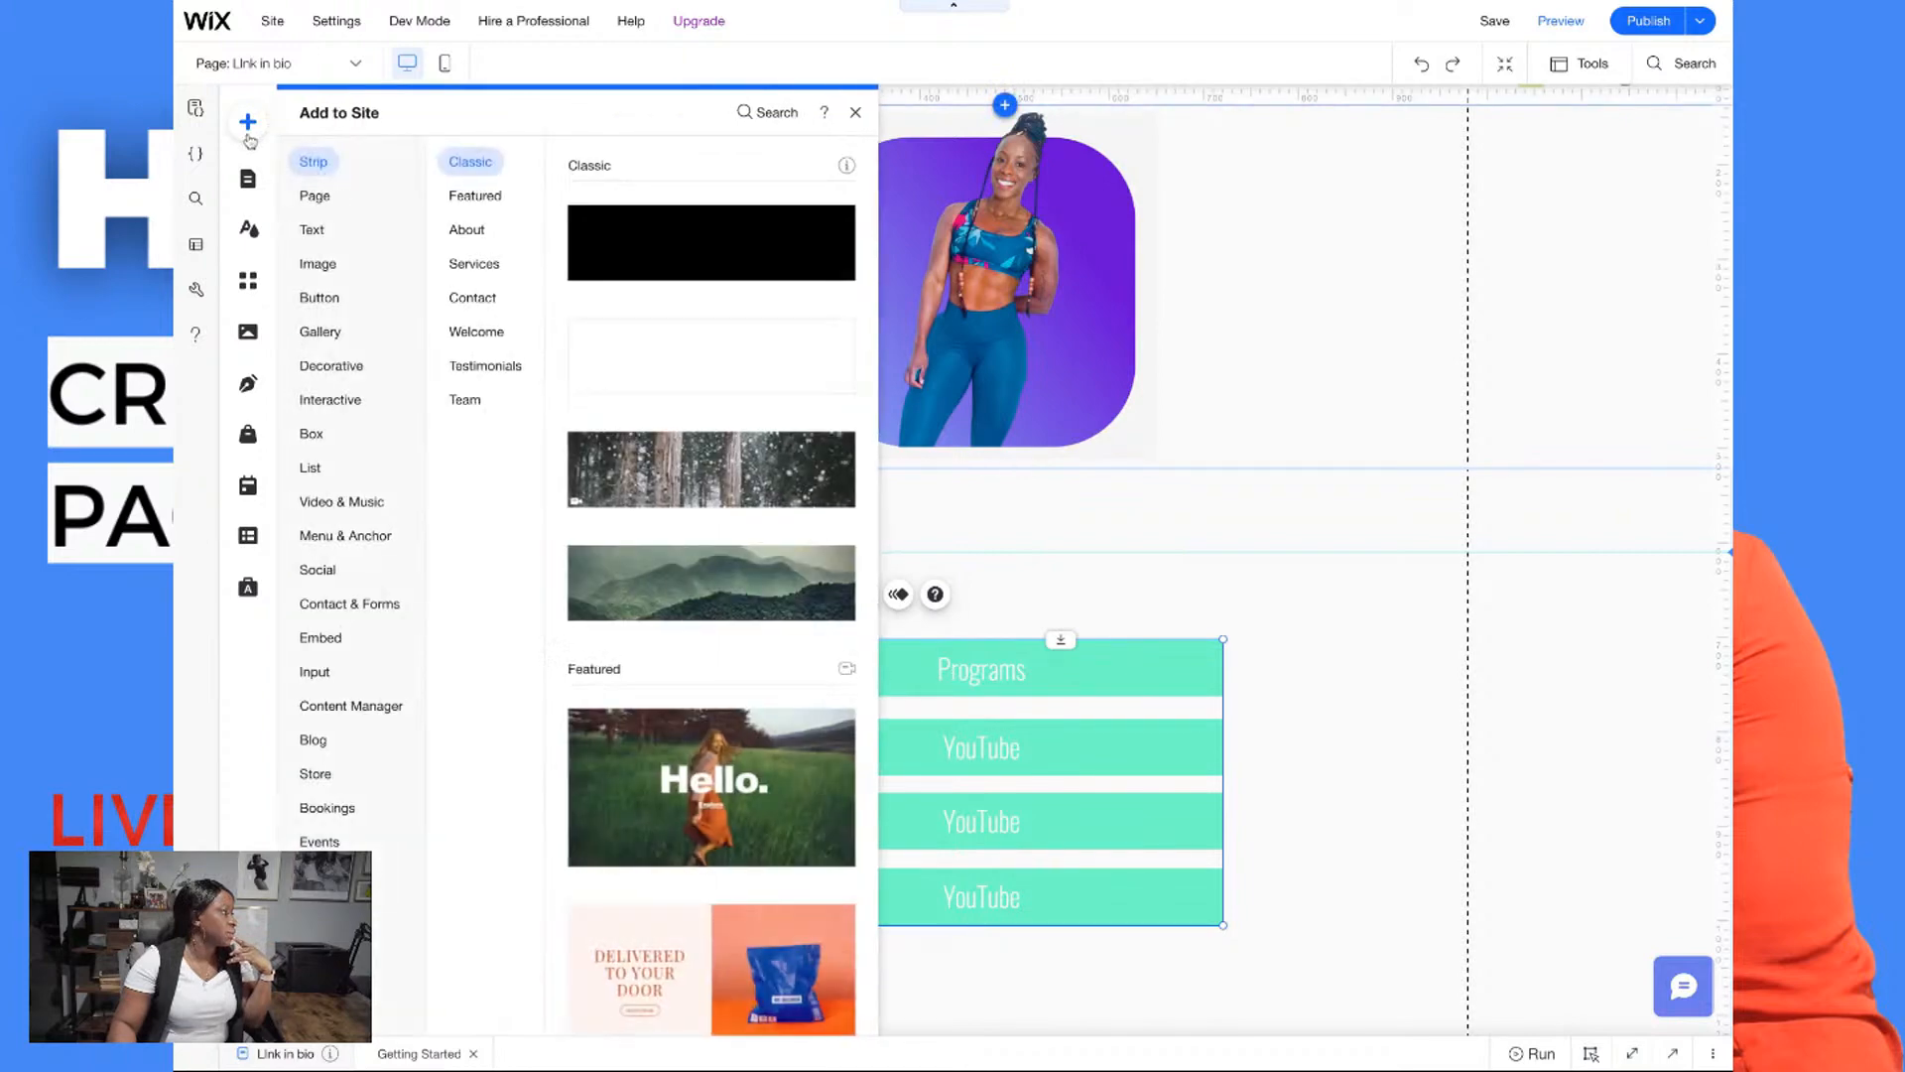
{"action": "mouse_move", "coordinate": [311, 234]}
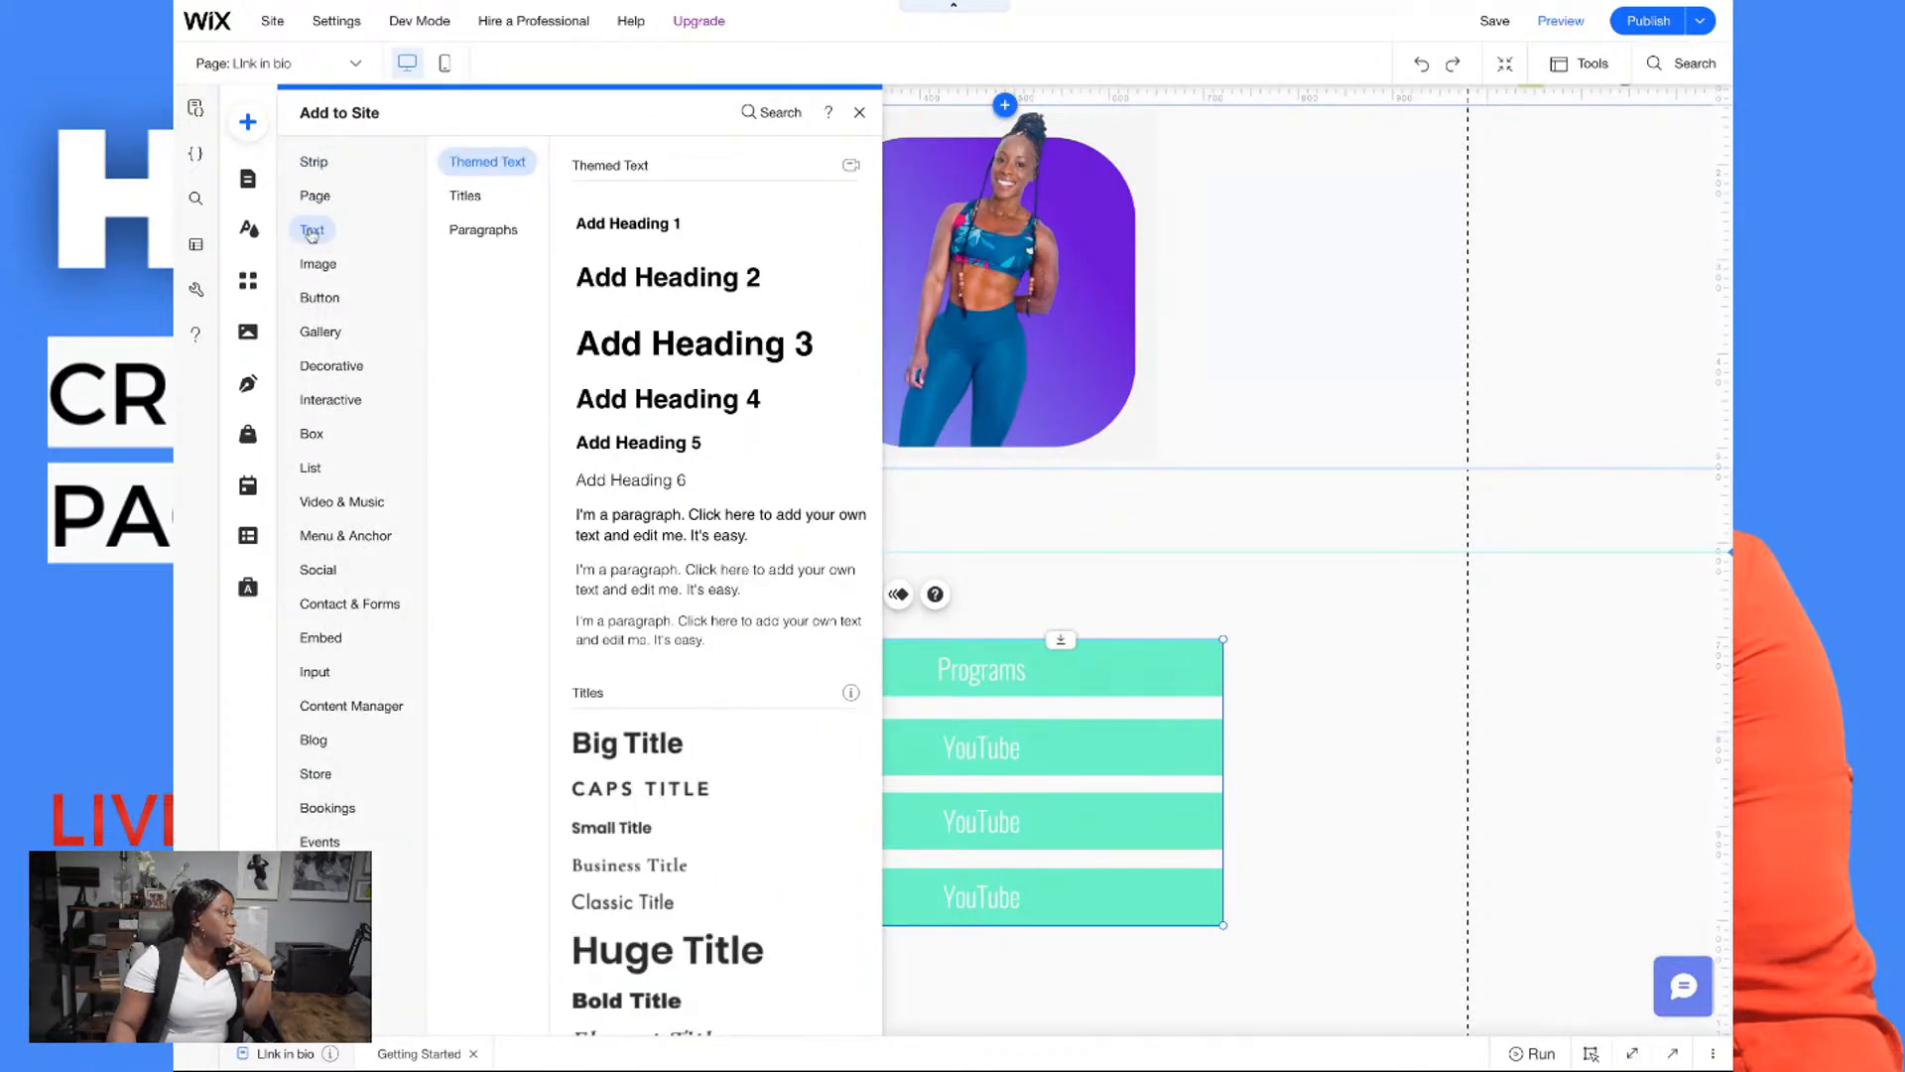
{"action": "left_click", "coordinate": [655, 280]}
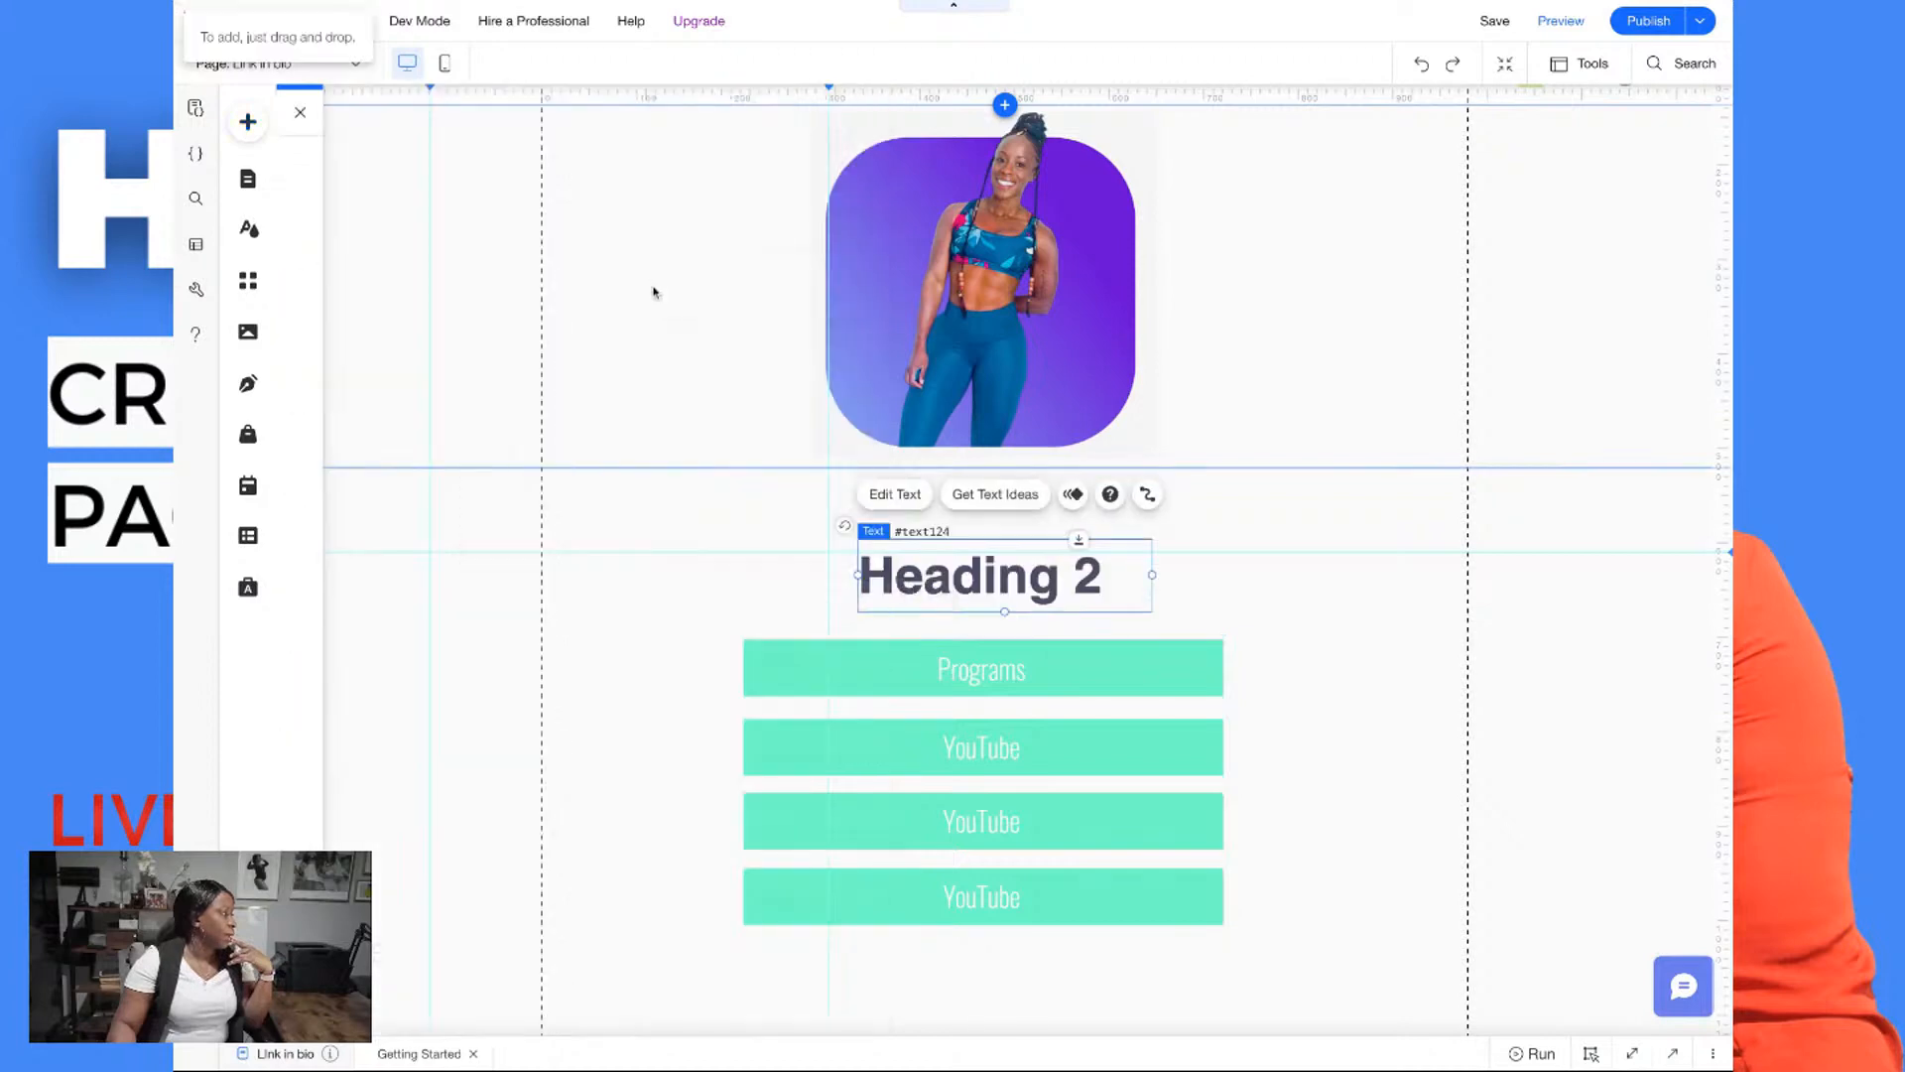
{"action": "double_click", "coordinate": [952, 567]}
{"action": "type", "text": "W"}
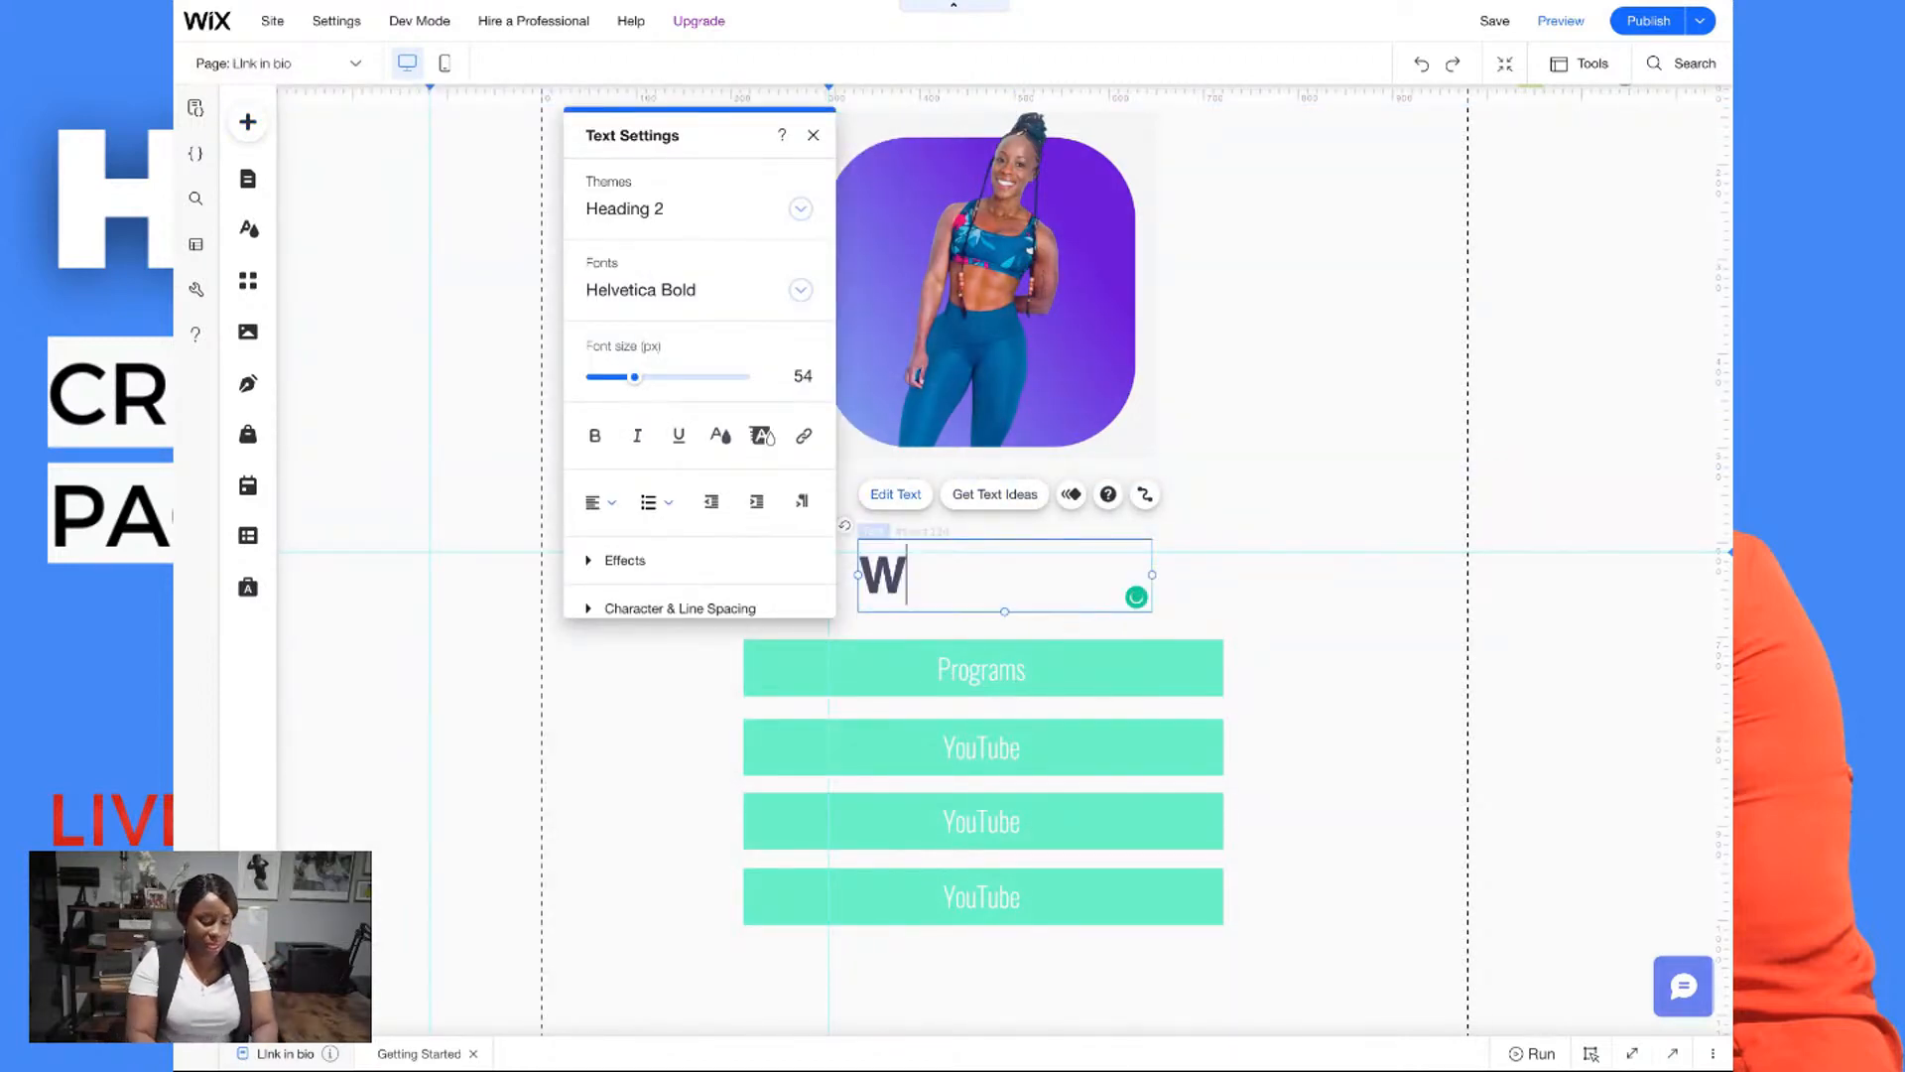
{"action": "type", "text": "elcome Friends"}
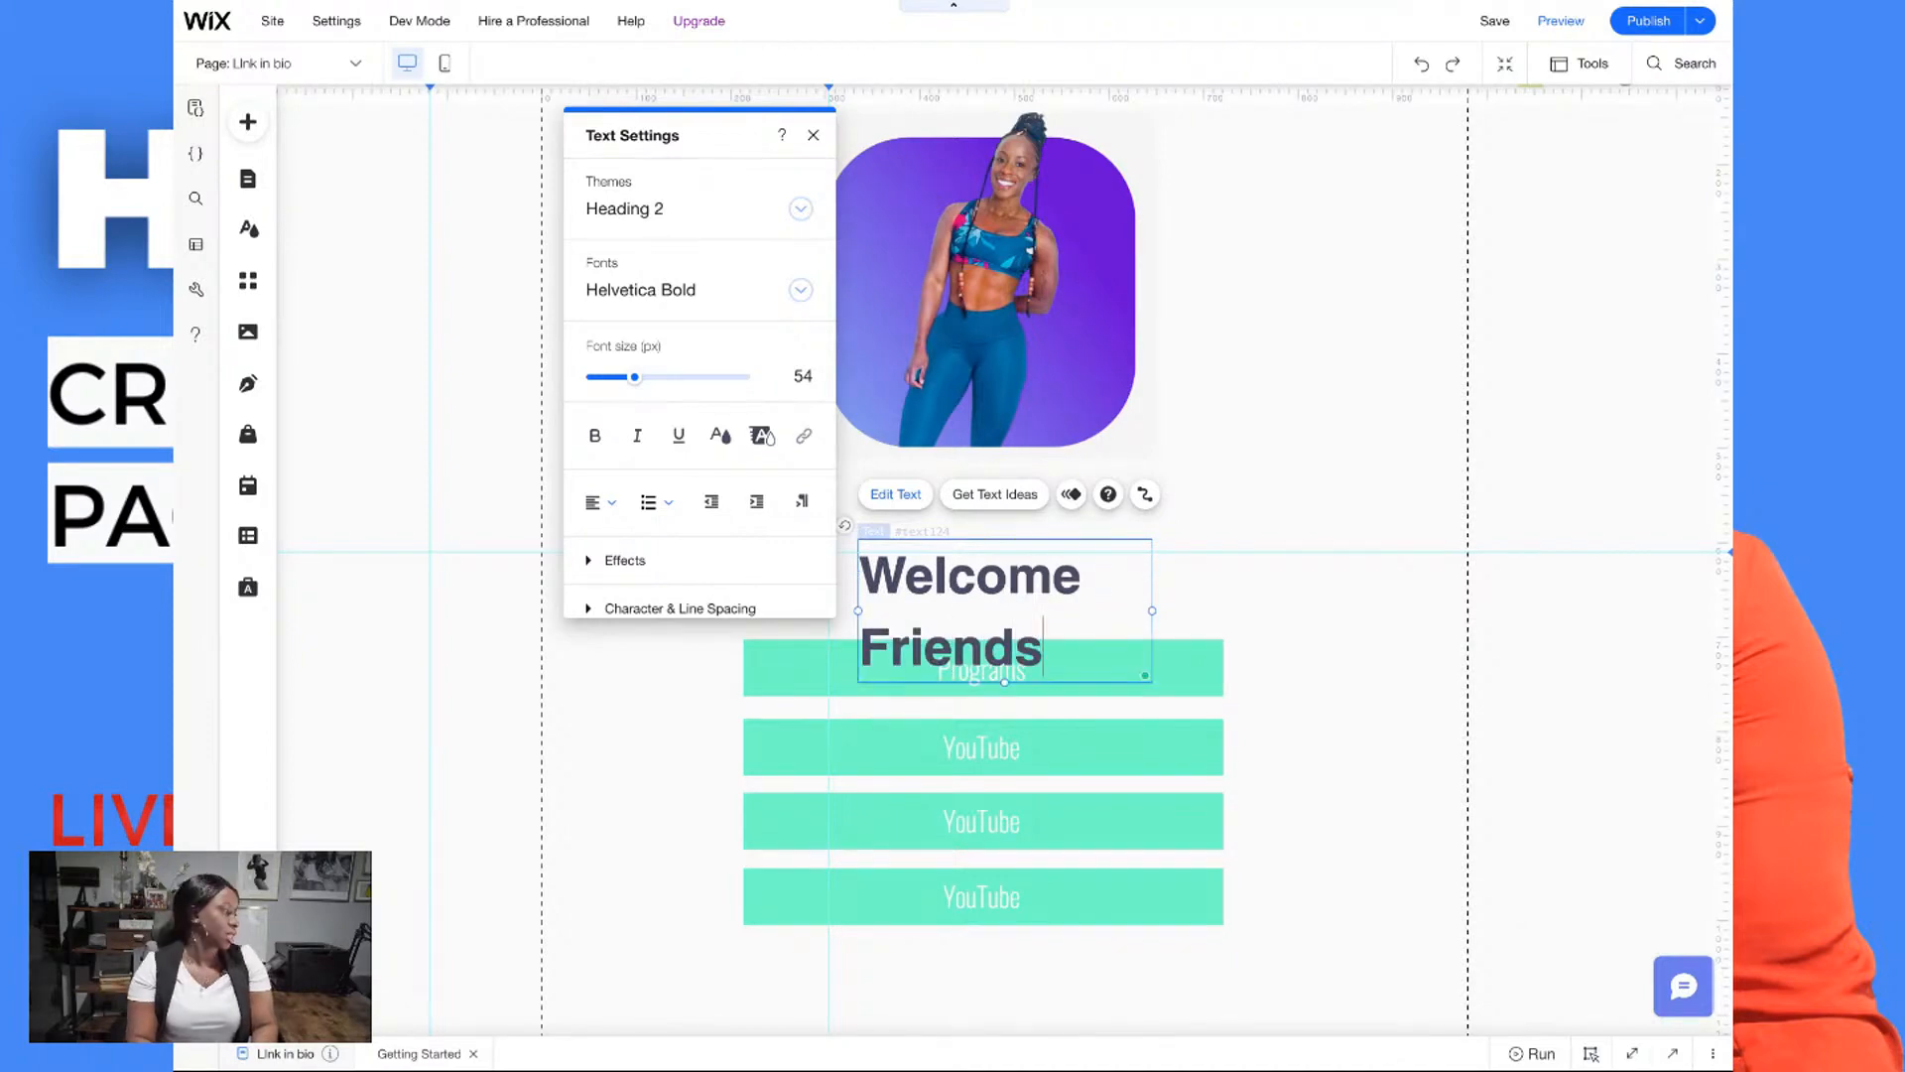
{"action": "type", "text": "!"}
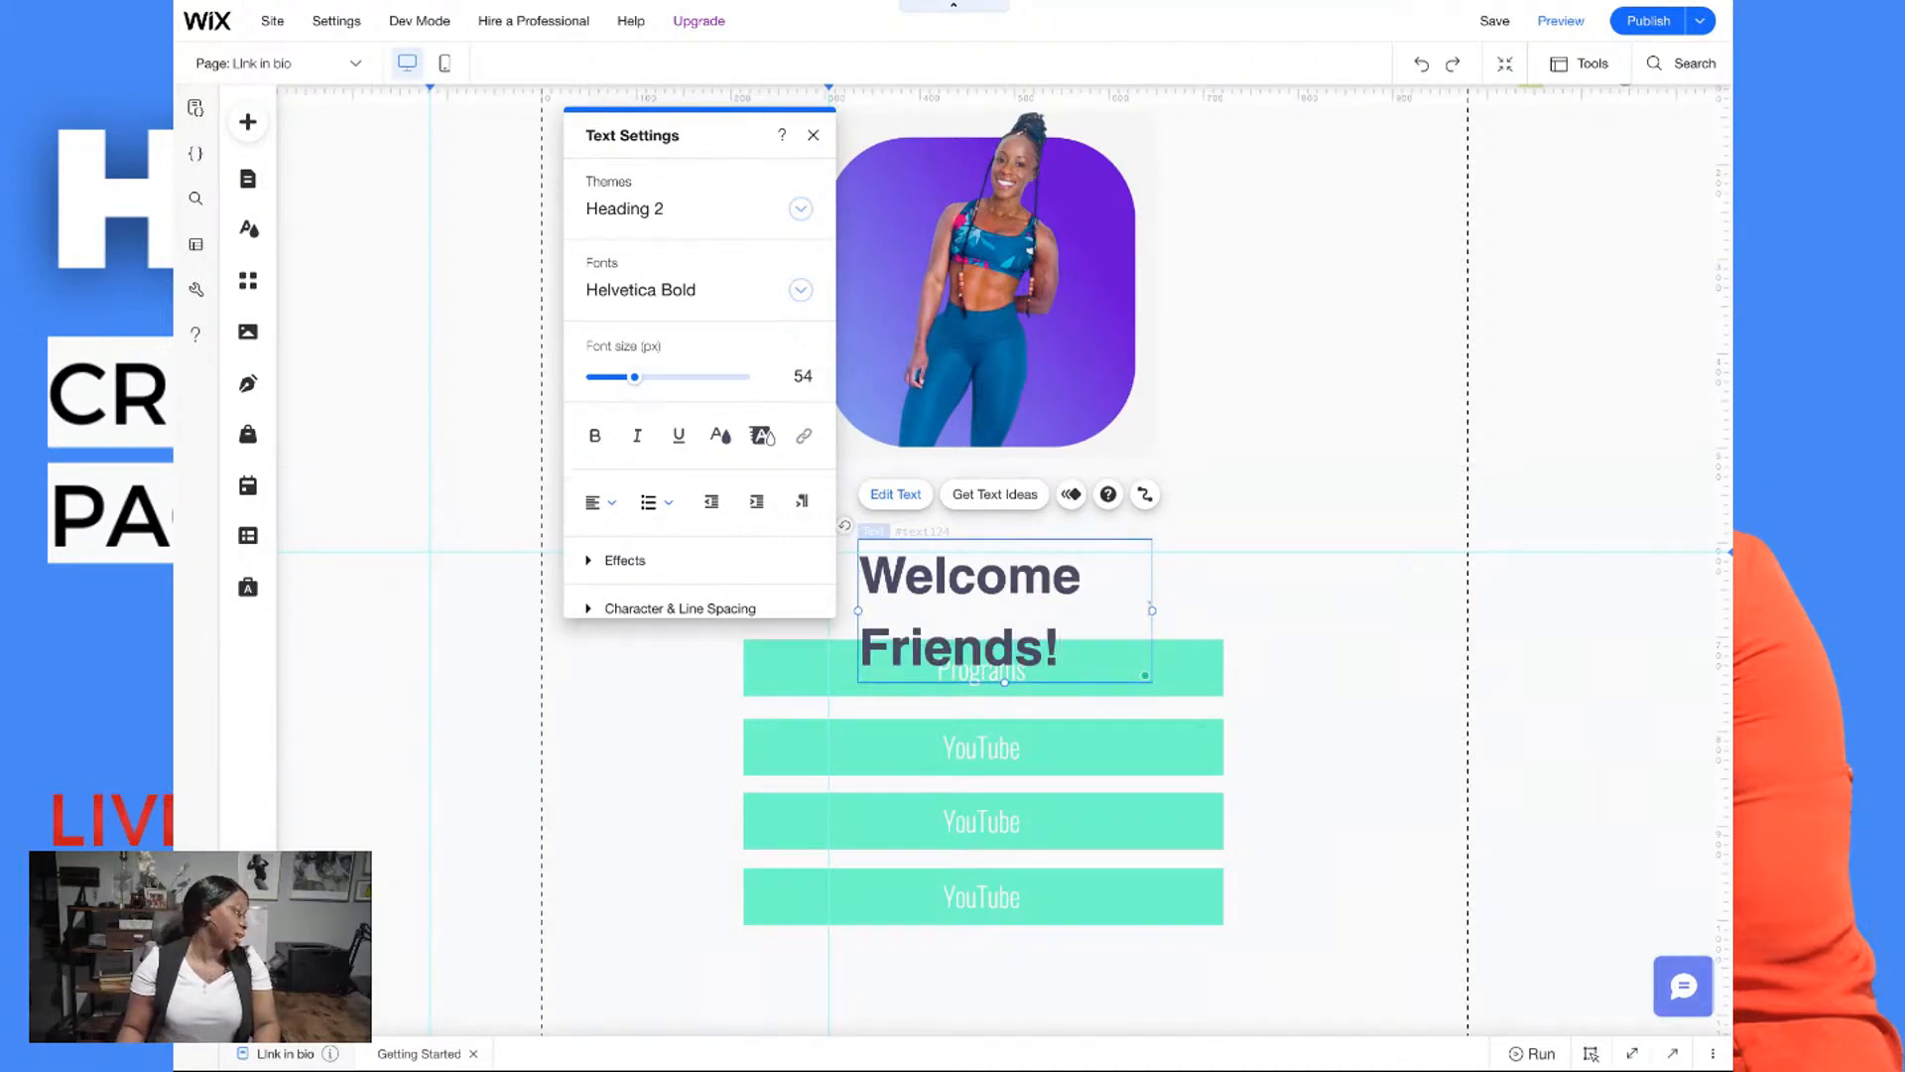
Widen the "Welcome Friends!" heading to fit on one line and position it between the profile image and the buttons
{"action": "mouse_move", "coordinate": [1152, 609]}
{"action": "left_mouse_down"}
{"action": "mouse_move", "coordinate": [1342, 589]}
{"action": "mouse_move", "coordinate": [1167, 576]}
{"action": "left_mouse_up"}
{"action": "left_click", "coordinate": [1247, 652]}
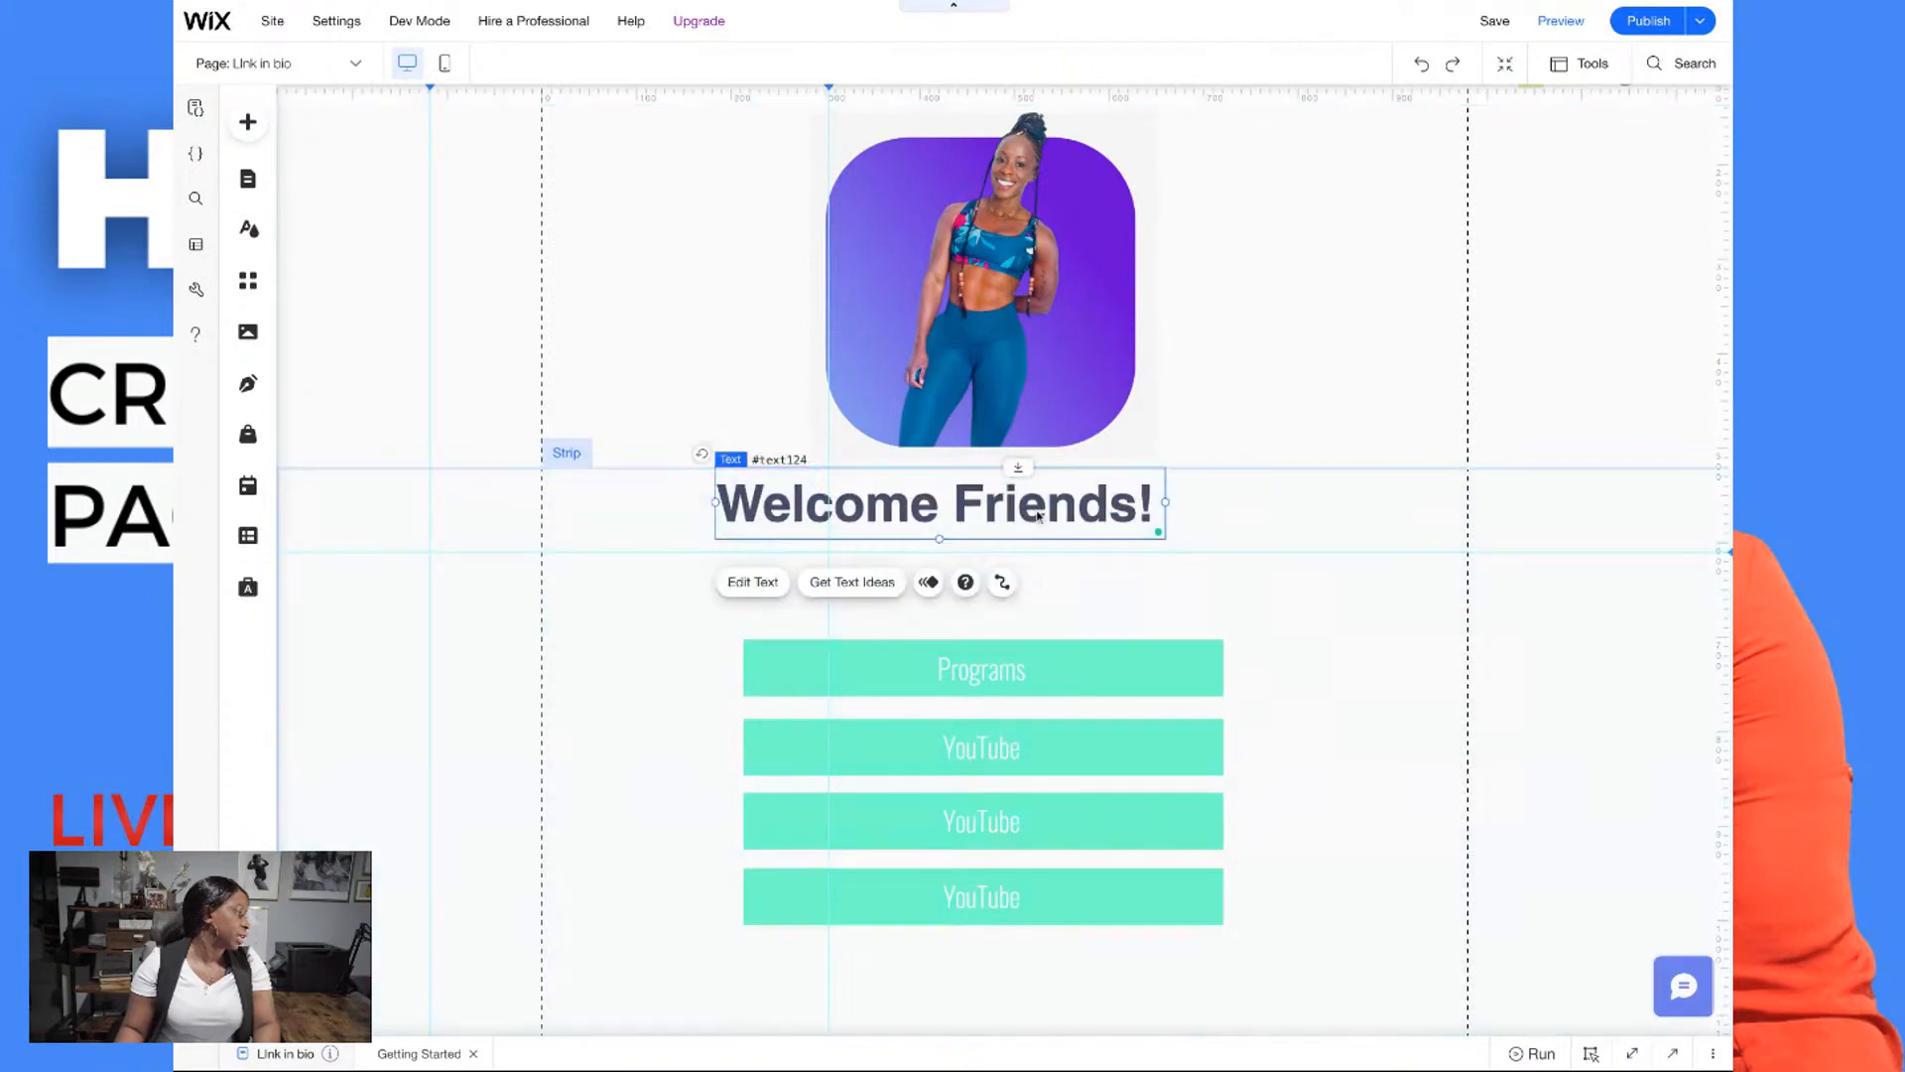
{"action": "left_click_drag", "start_coordinate": [973, 513], "coordinate": [971, 526]}
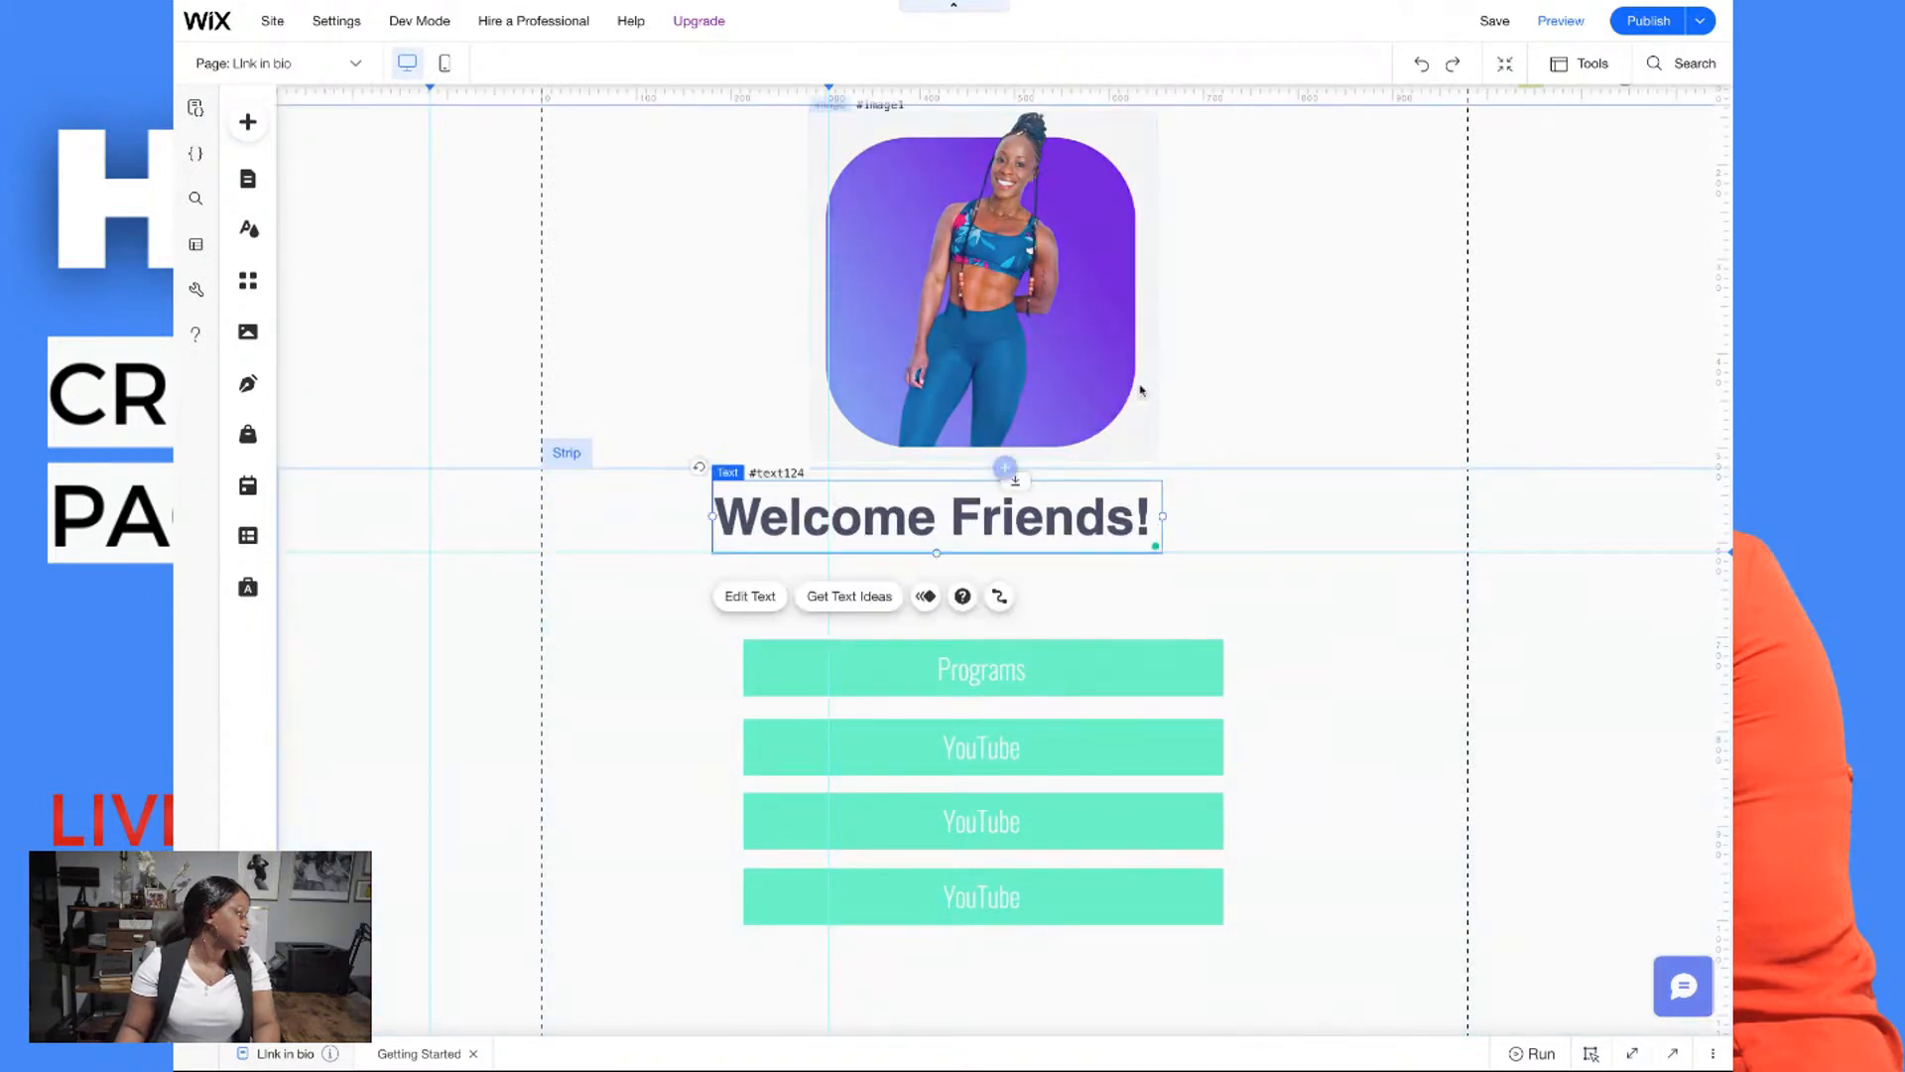
Move the strip with the buttons down and place the "Welcome Friends!" heading closer beneath the profile image
{"action": "left_click", "coordinate": [1347, 405]}
{"action": "left_click_drag", "start_coordinate": [1108, 527], "coordinate": [877, 379]}
{"action": "left_click", "coordinate": [1135, 450]}
{"action": "left_click", "coordinate": [1293, 434]}
{"action": "left_click_drag", "start_coordinate": [1083, 466], "coordinate": [1082, 577]}
{"action": "left_click_drag", "start_coordinate": [754, 370], "coordinate": [800, 370]}
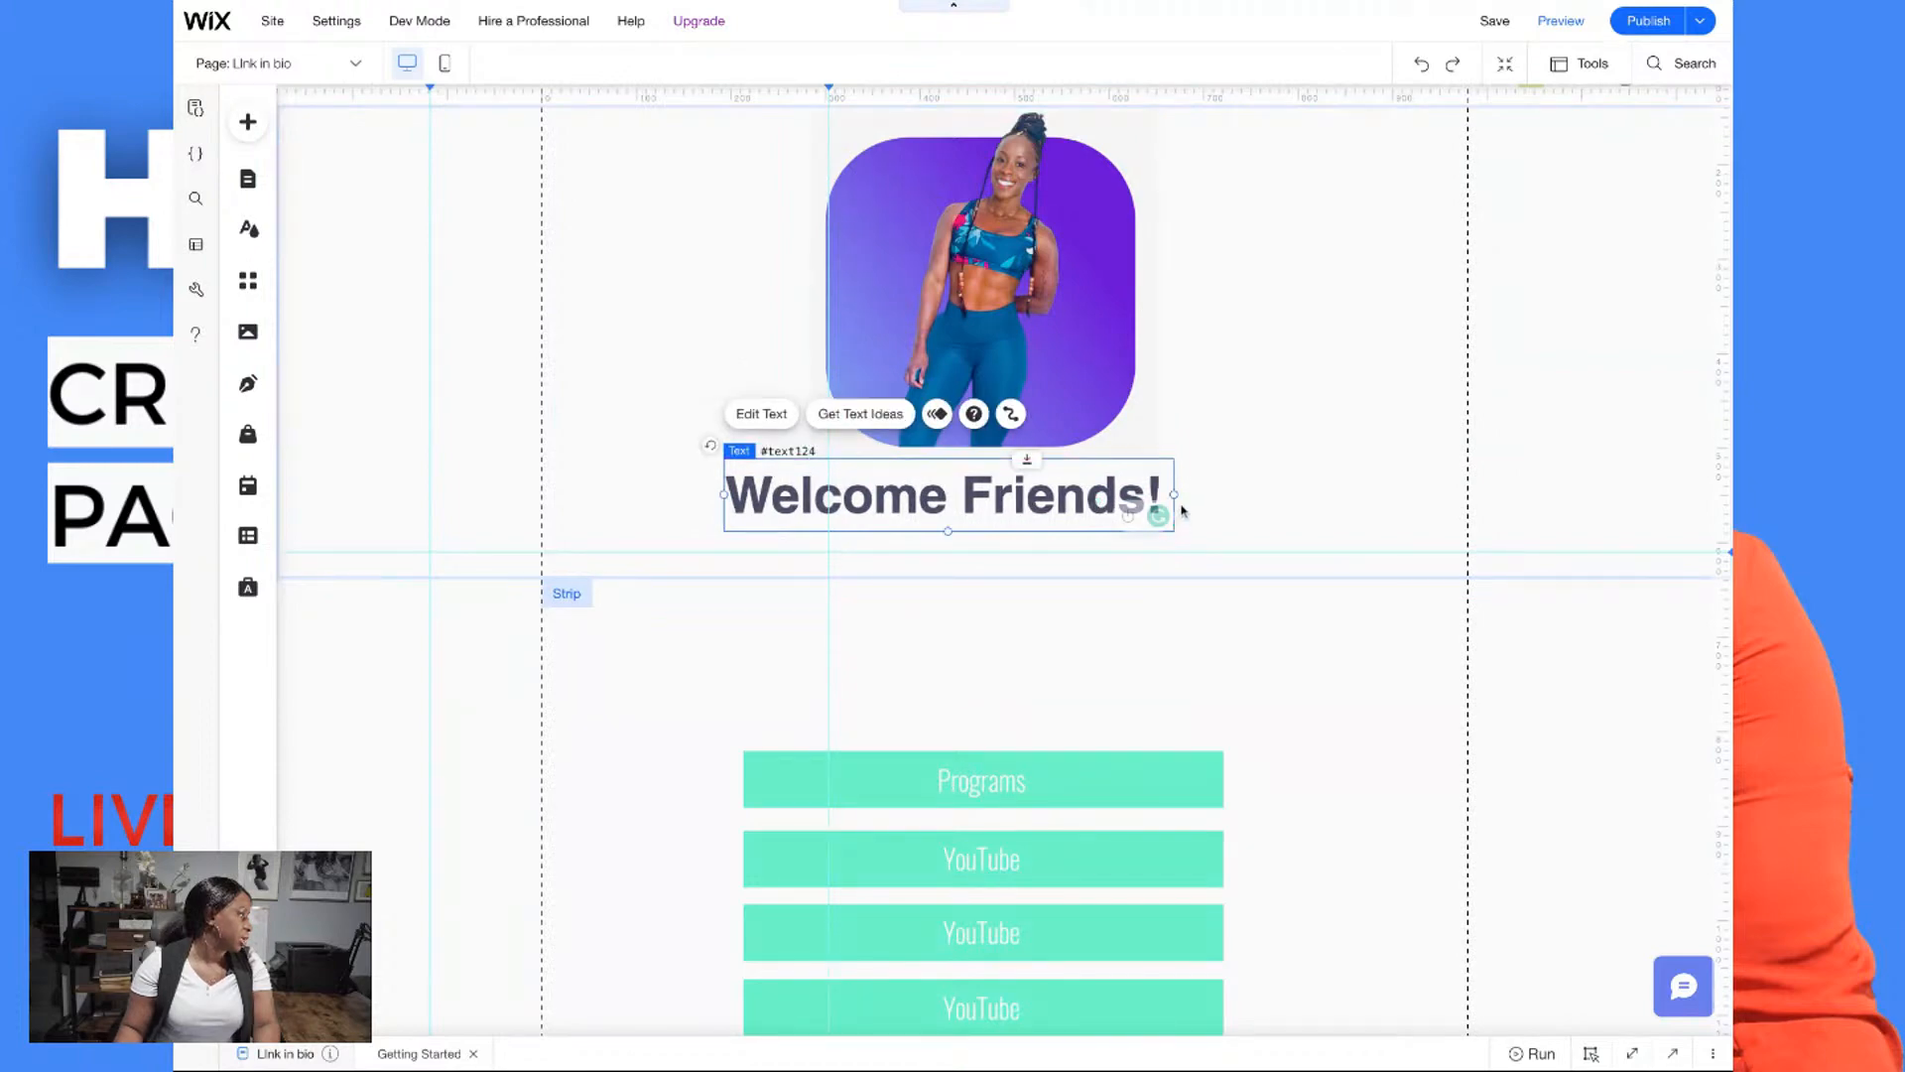
Reduce the font size of the "Welcome Friends!" heading to less than half its current size
{"action": "double_click", "coordinate": [943, 481]}
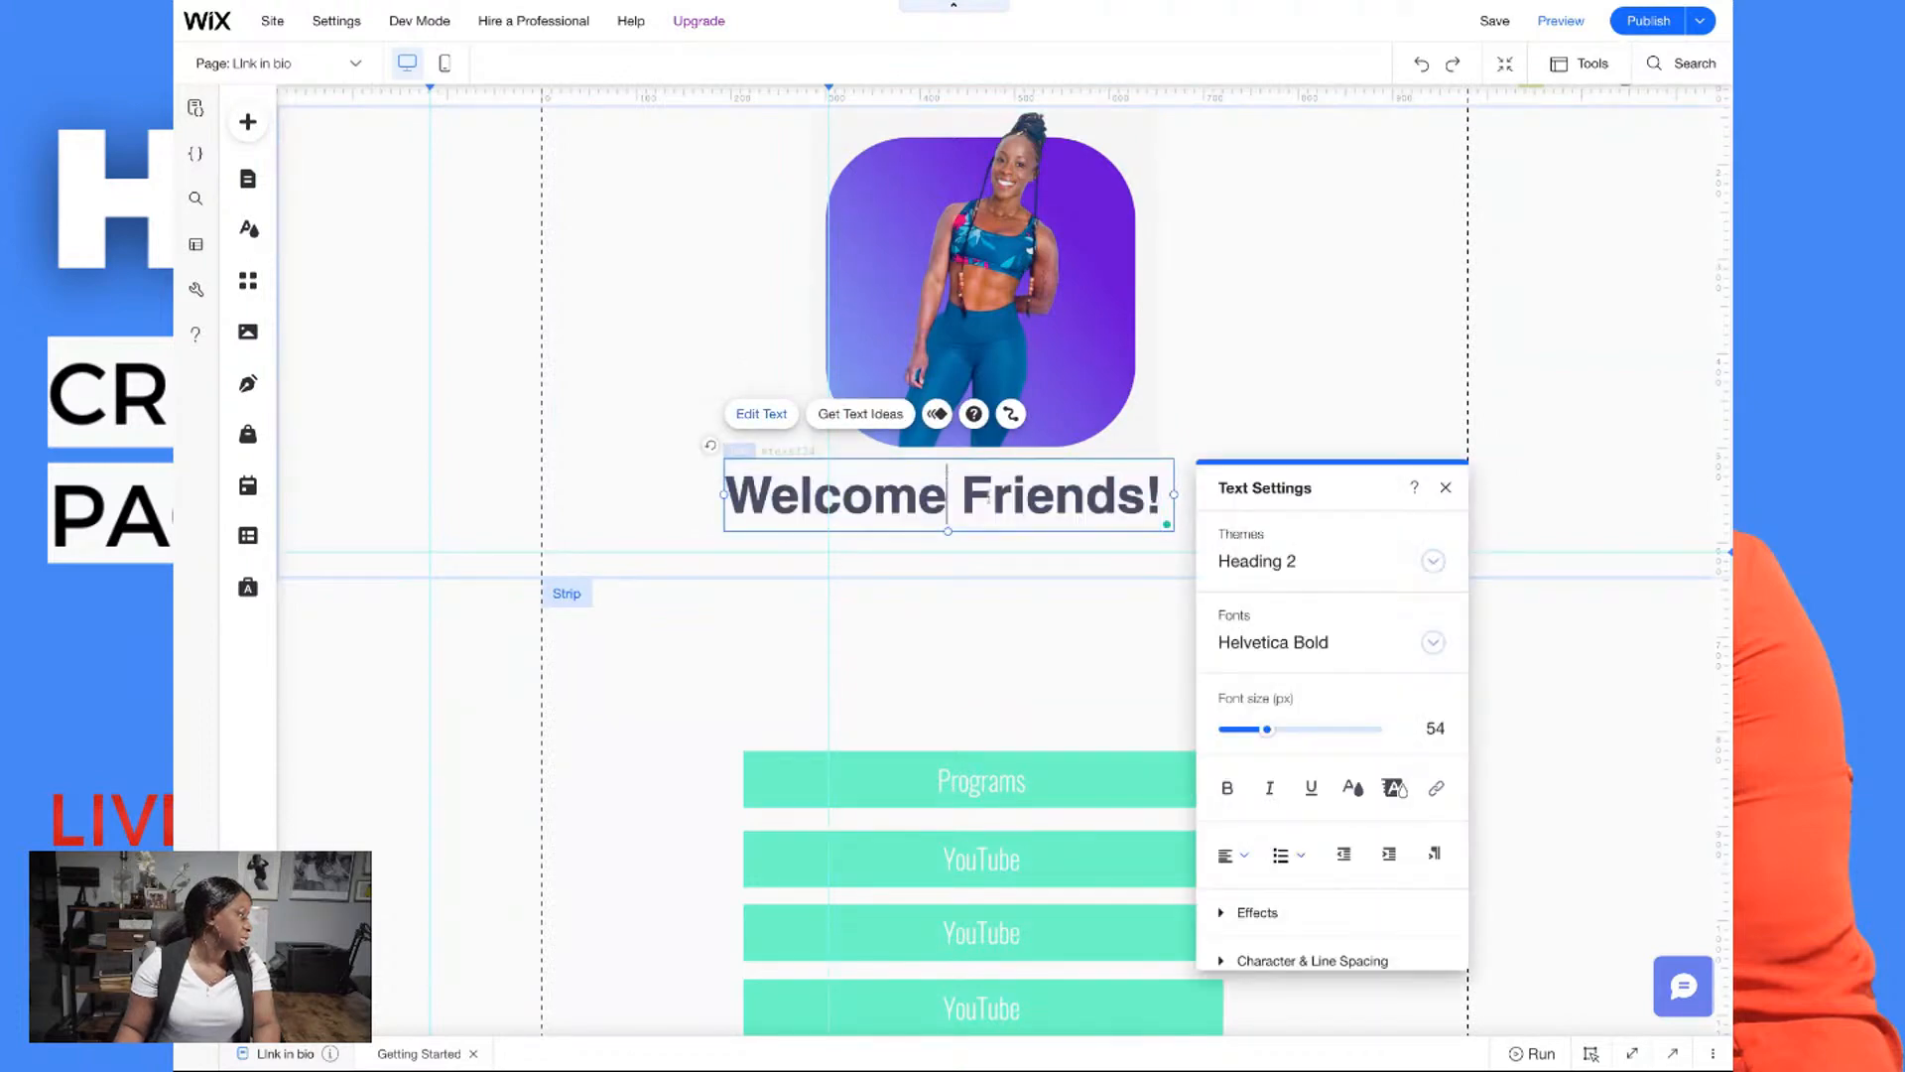
{"action": "left_click_drag", "start_coordinate": [1295, 739], "coordinate": [1246, 730]}
{"action": "triple_click", "coordinate": [1046, 506]}
{"action": "left_click", "coordinate": [1055, 638]}
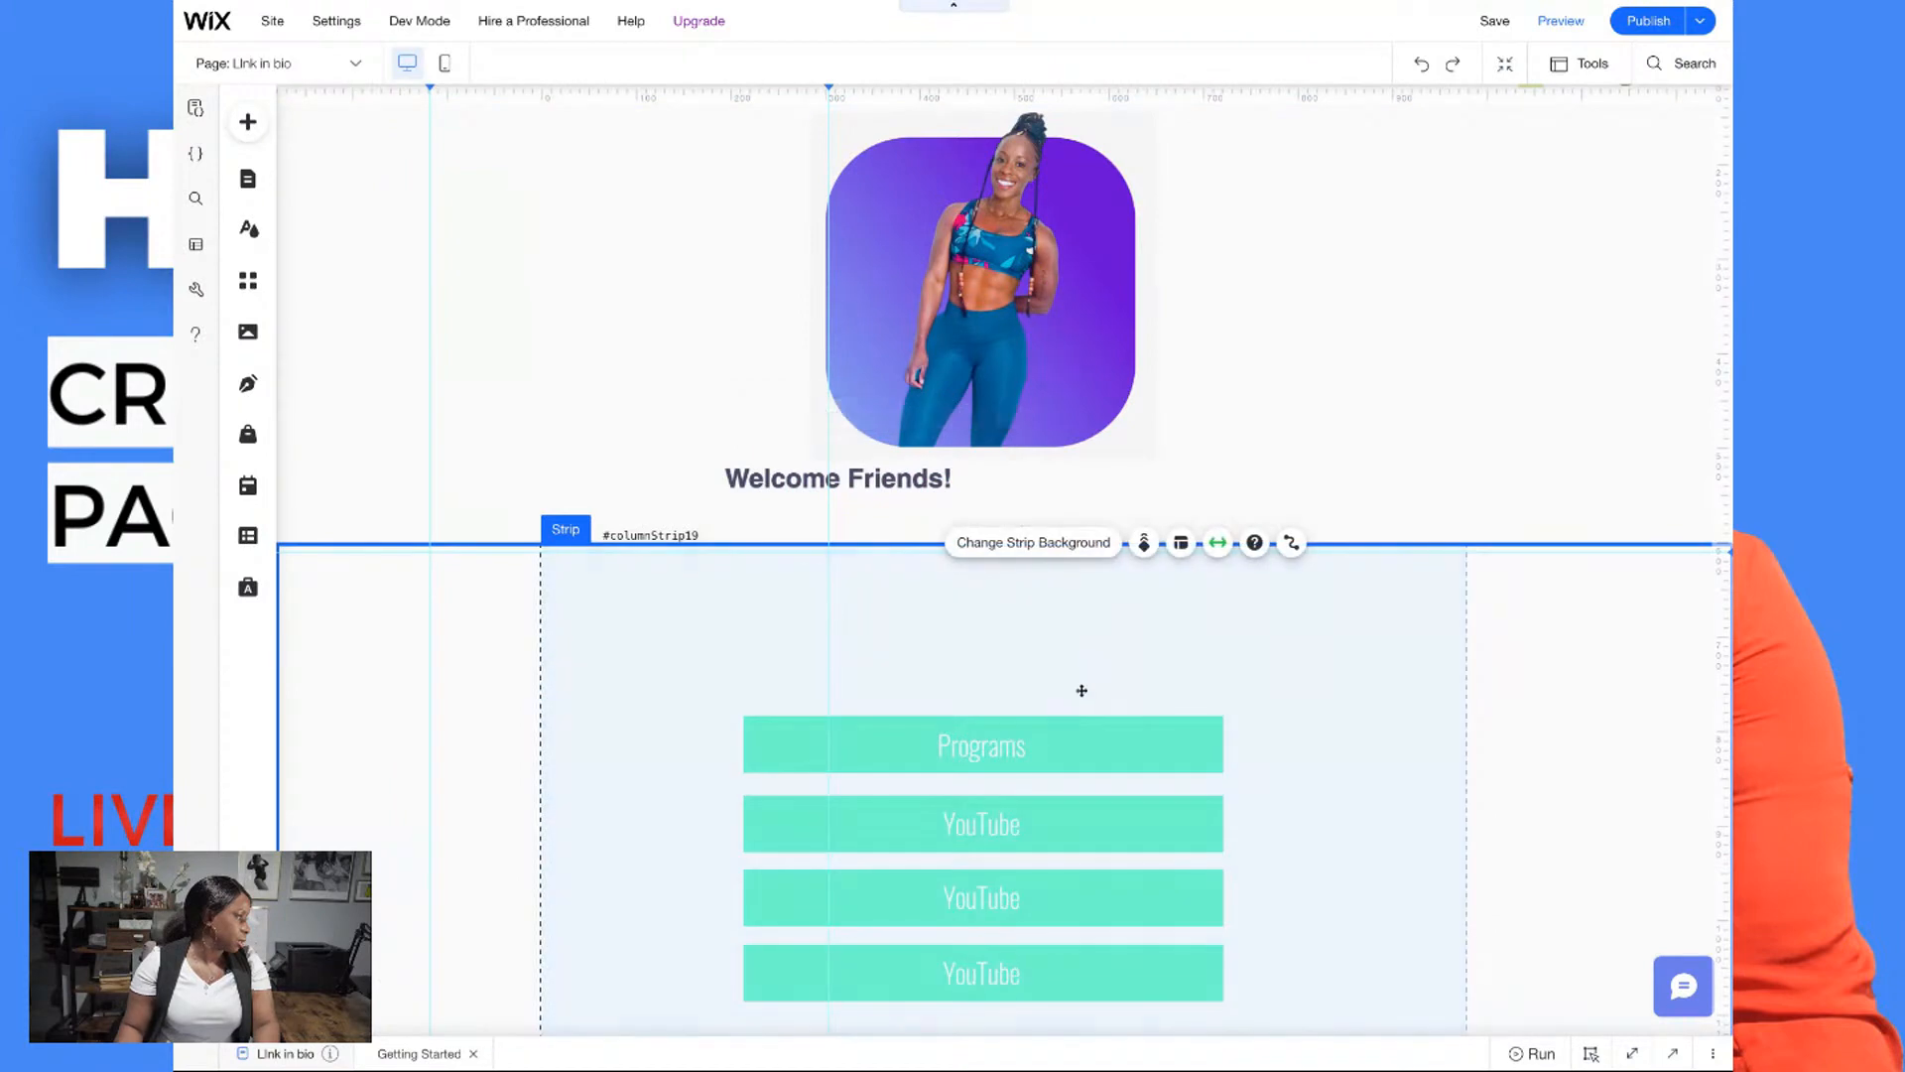
Move the four buttons up within their strip and shift the "Welcome Friends!" heading right to sit above them
{"action": "left_click_drag", "start_coordinate": [1046, 735], "coordinate": [1042, 602]}
{"action": "left_click", "coordinate": [1283, 594]}
{"action": "key", "text": "Up"}
{"action": "key", "text": "Up"}
{"action": "key", "text": "Up"}
{"action": "key", "text": "Up"}
{"action": "key", "text": "Up"}
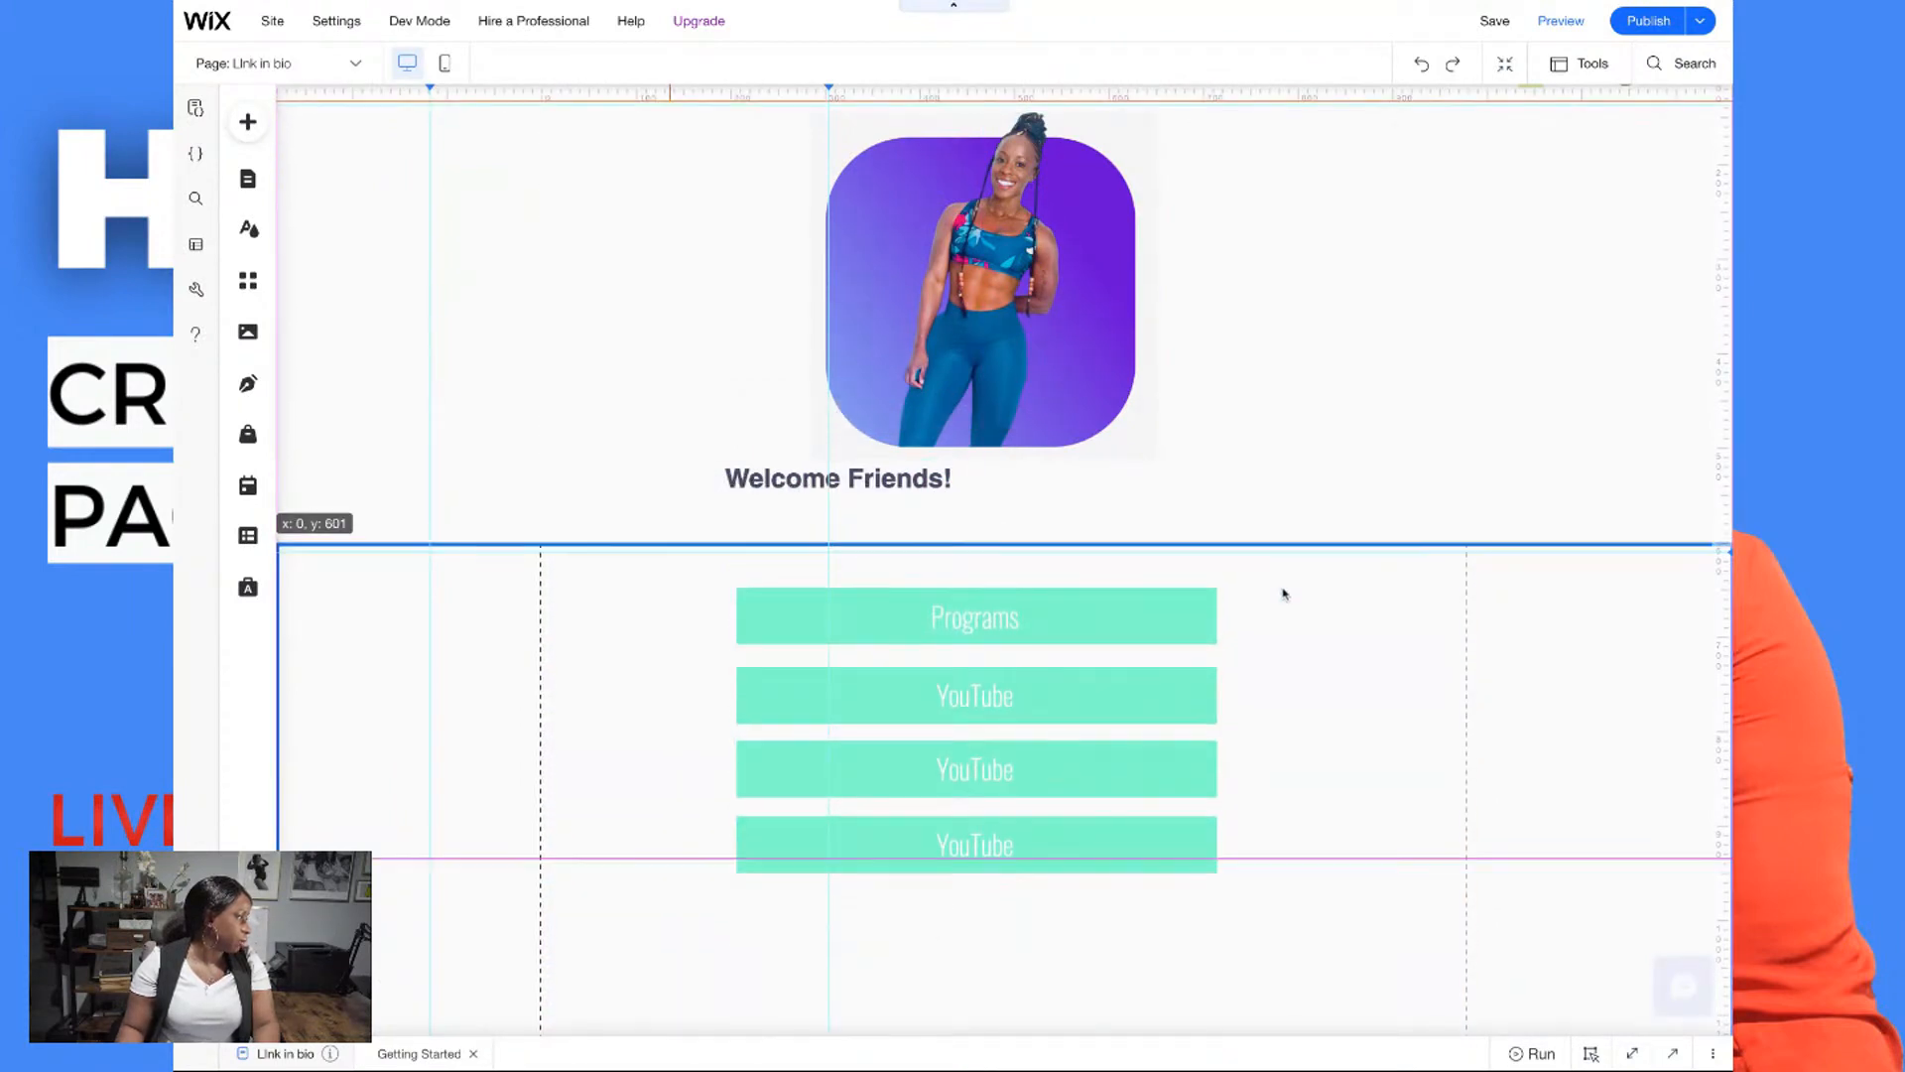
{"action": "left_click_drag", "start_coordinate": [904, 479], "coordinate": [933, 487]}
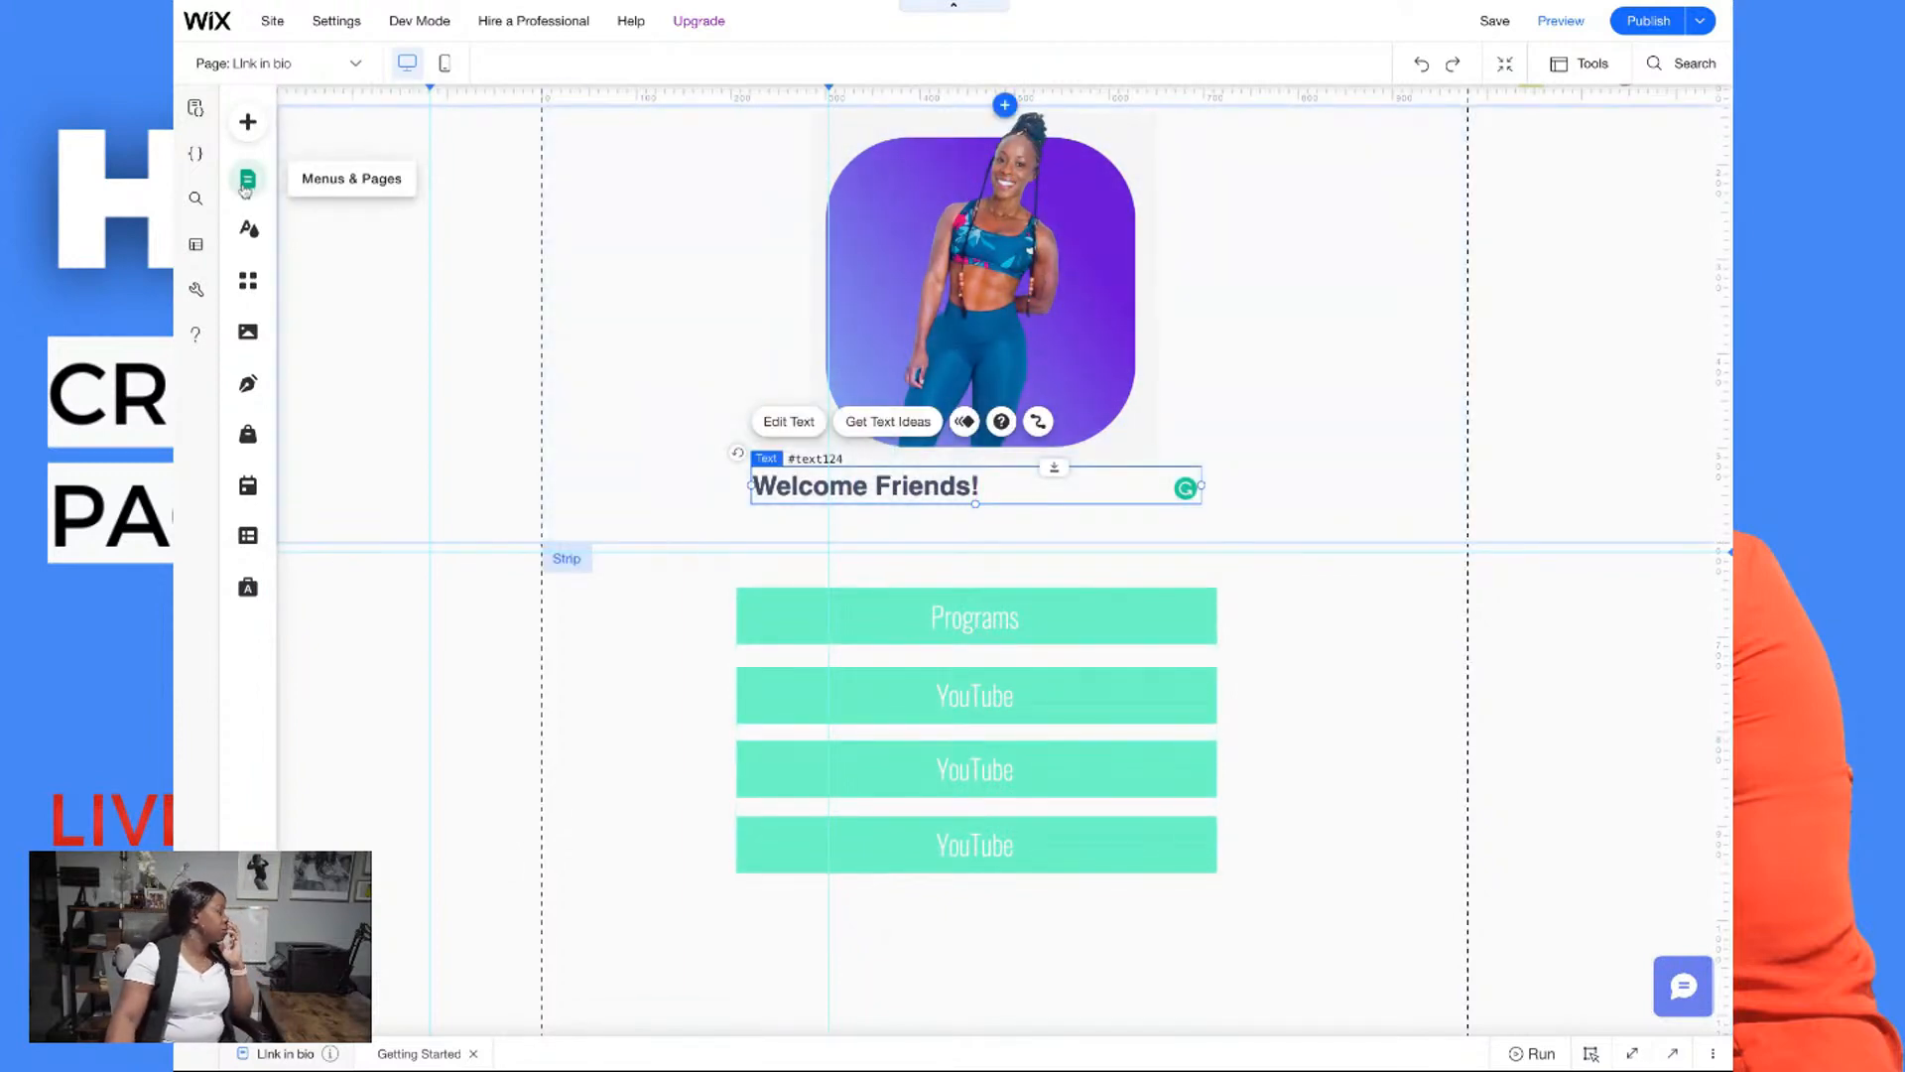
Open the site's existing Links page and examine its header image, welcome text and stack of link buttons
{"action": "left_click", "coordinate": [246, 182]}
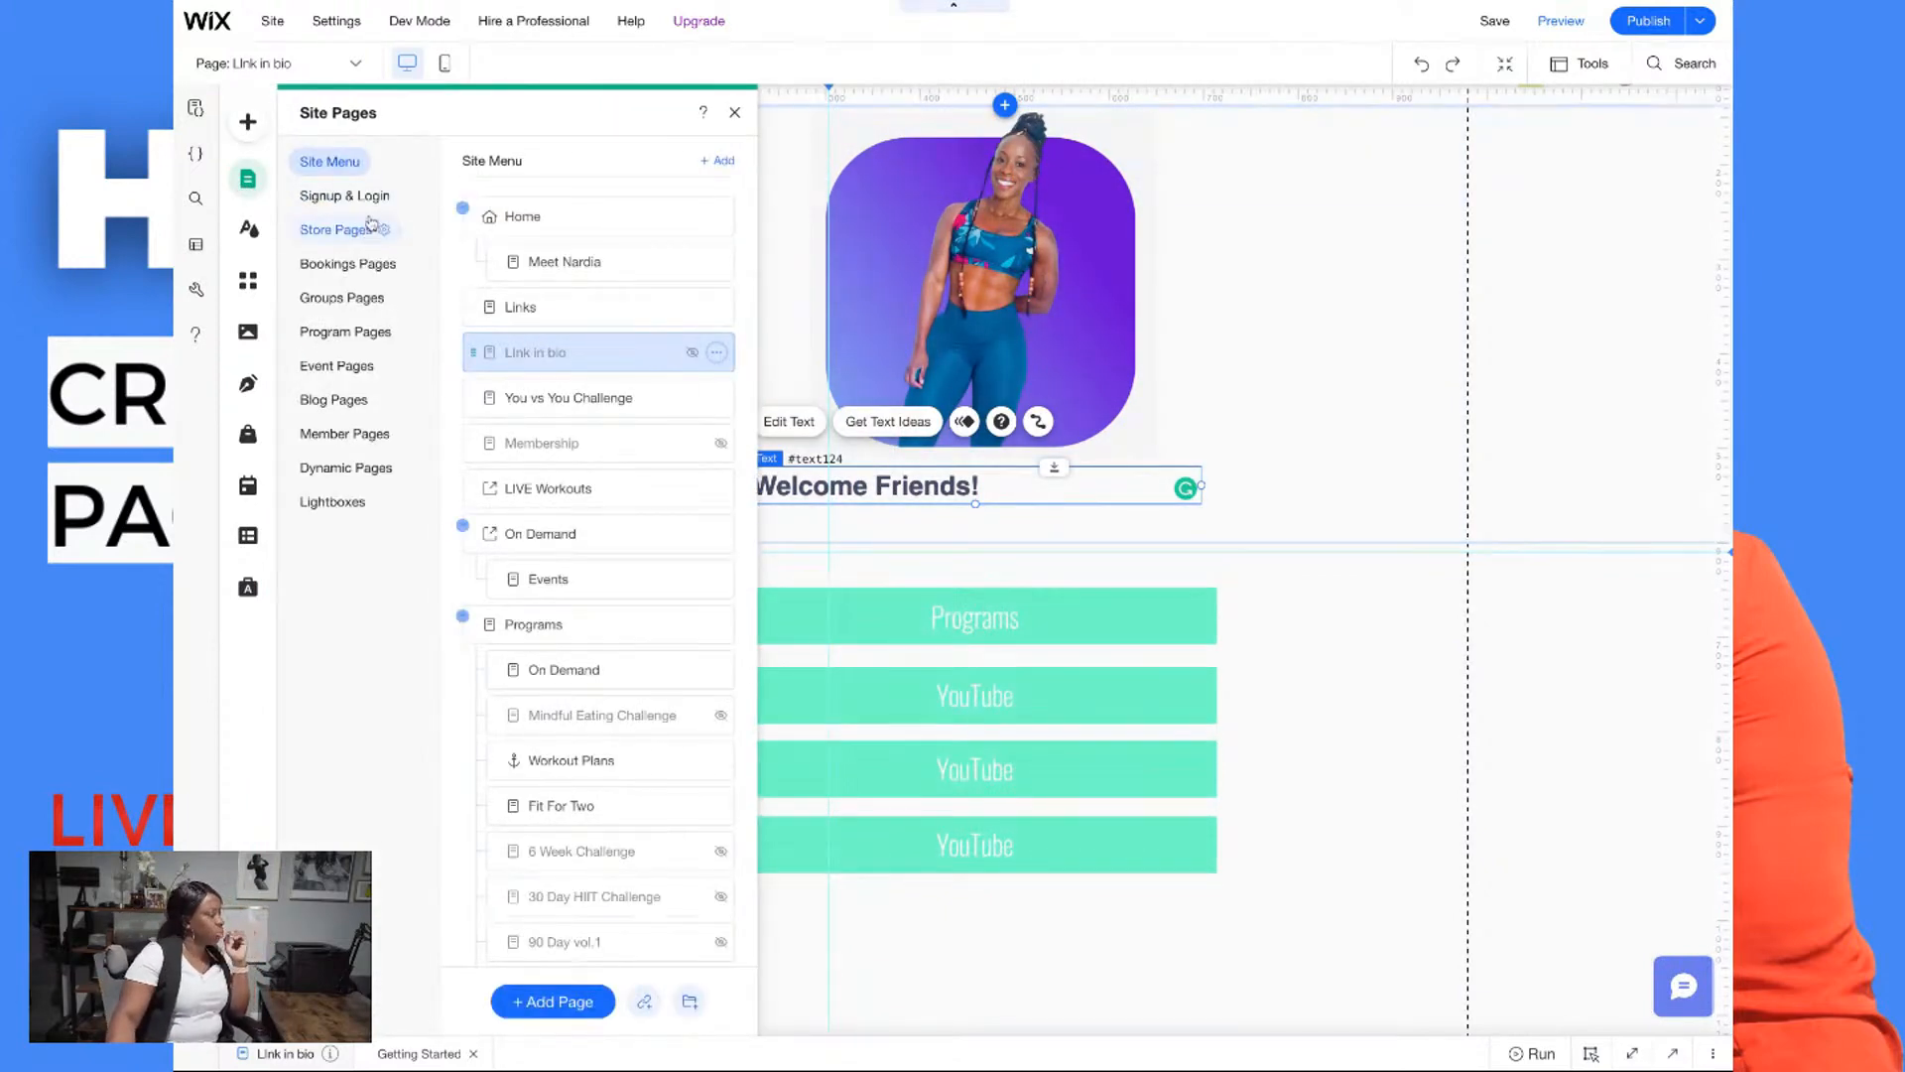
{"action": "left_click", "coordinate": [522, 309]}
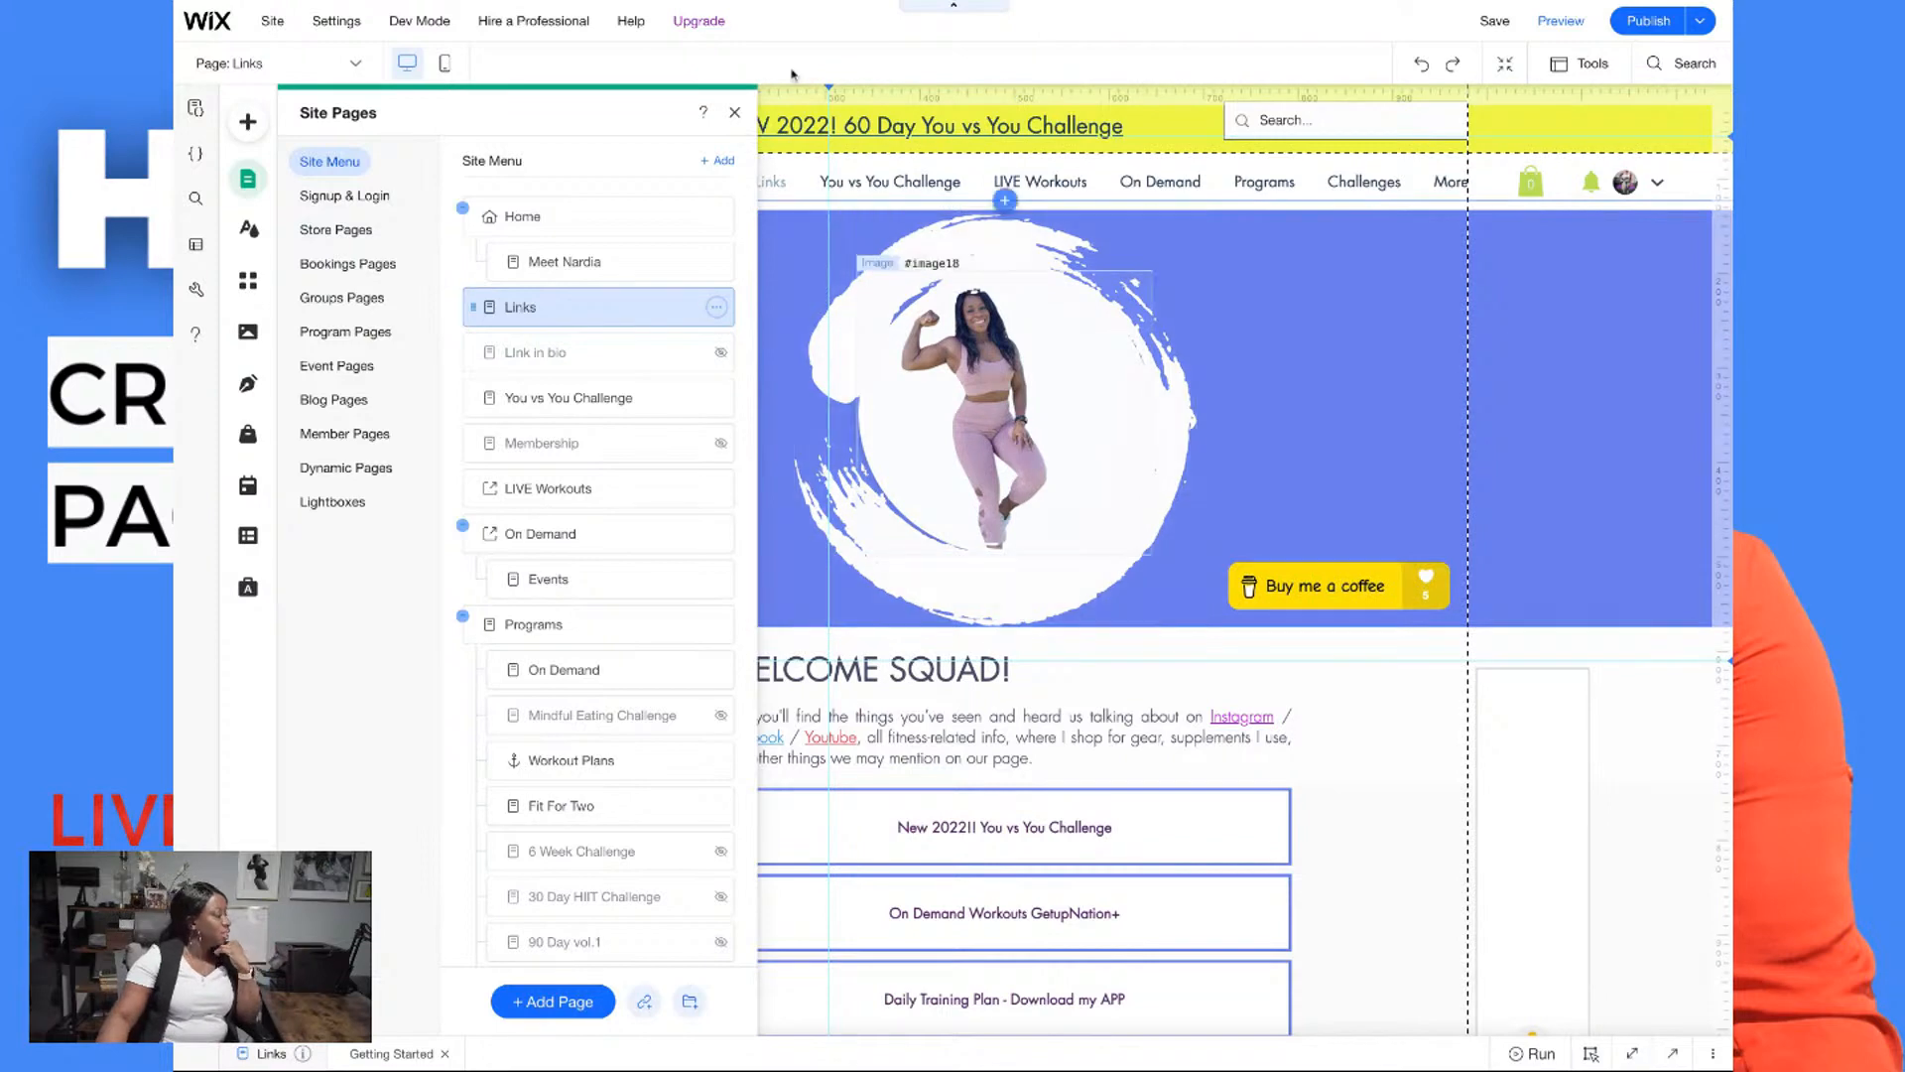
{"action": "left_click", "coordinate": [734, 112]}
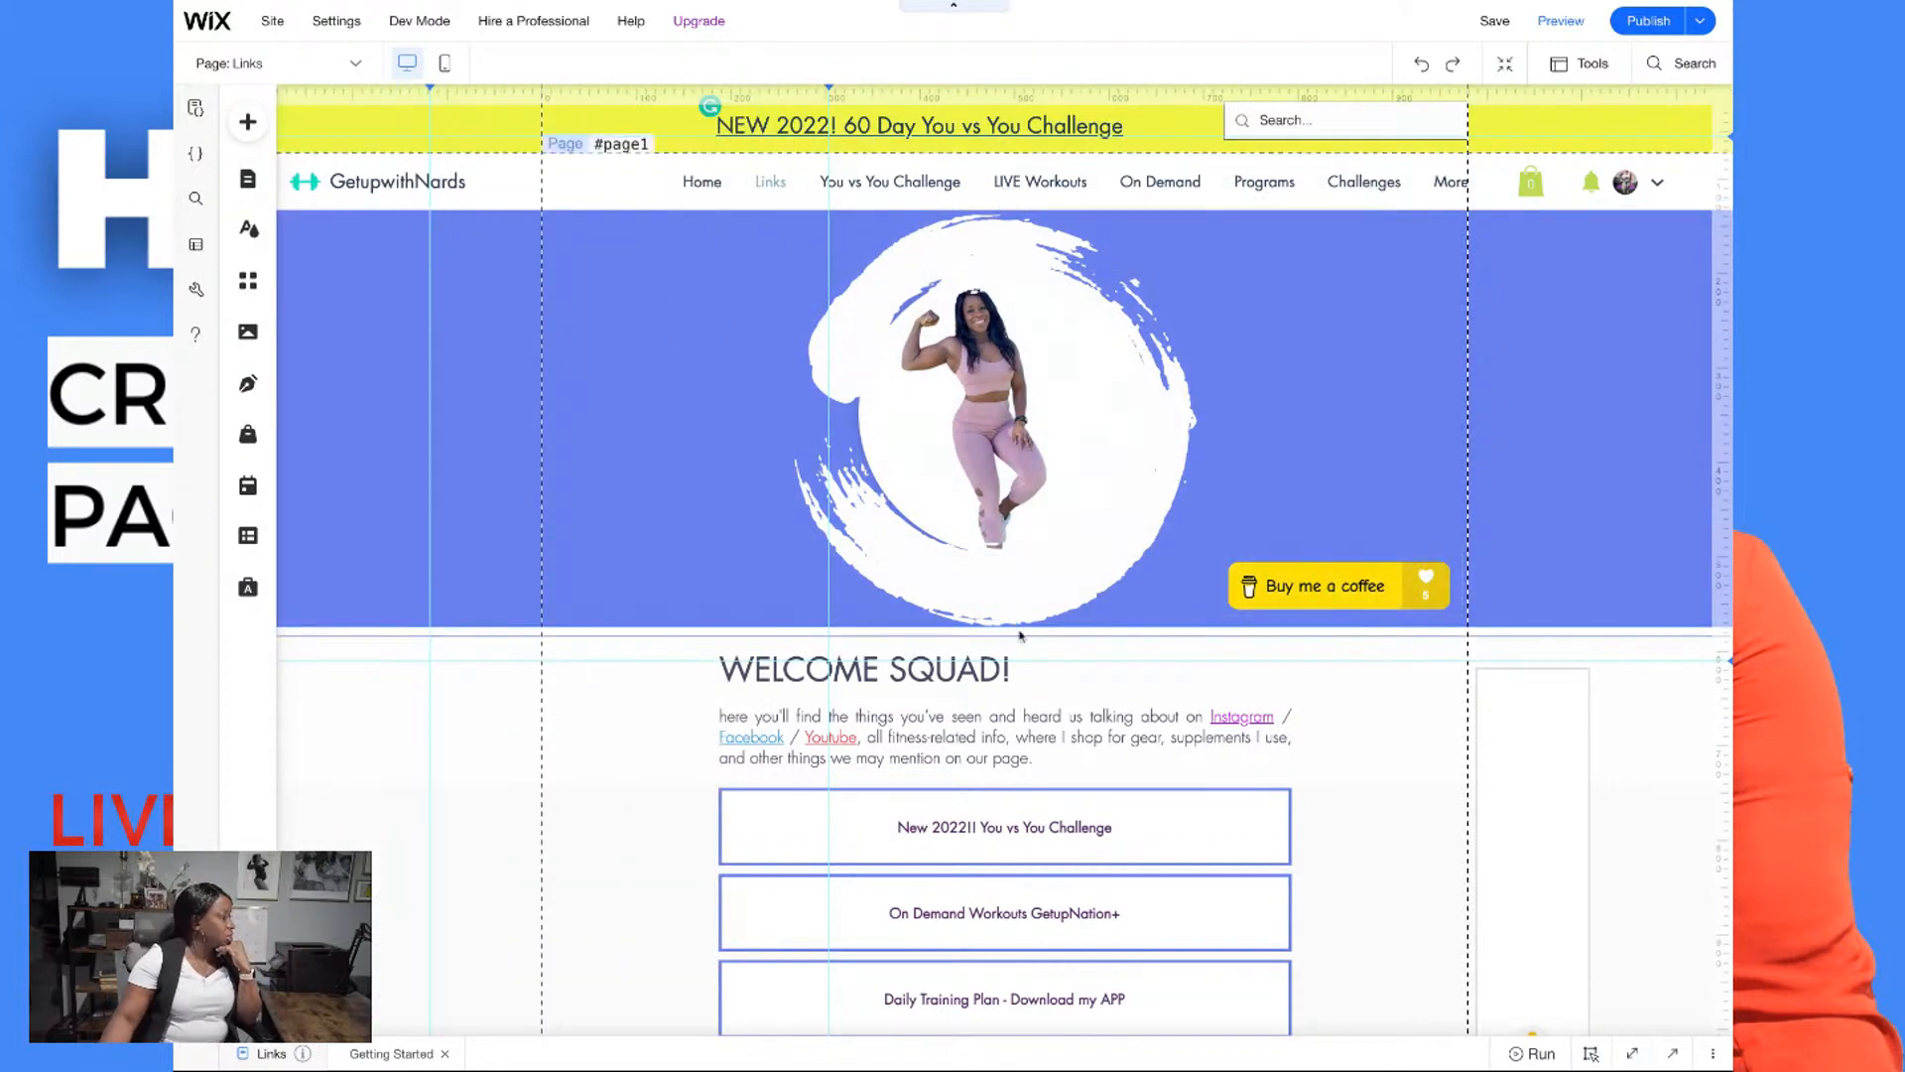
{"action": "scroll", "coordinate": [1032, 635], "scroll_direction": "down", "scroll_amount": 1}
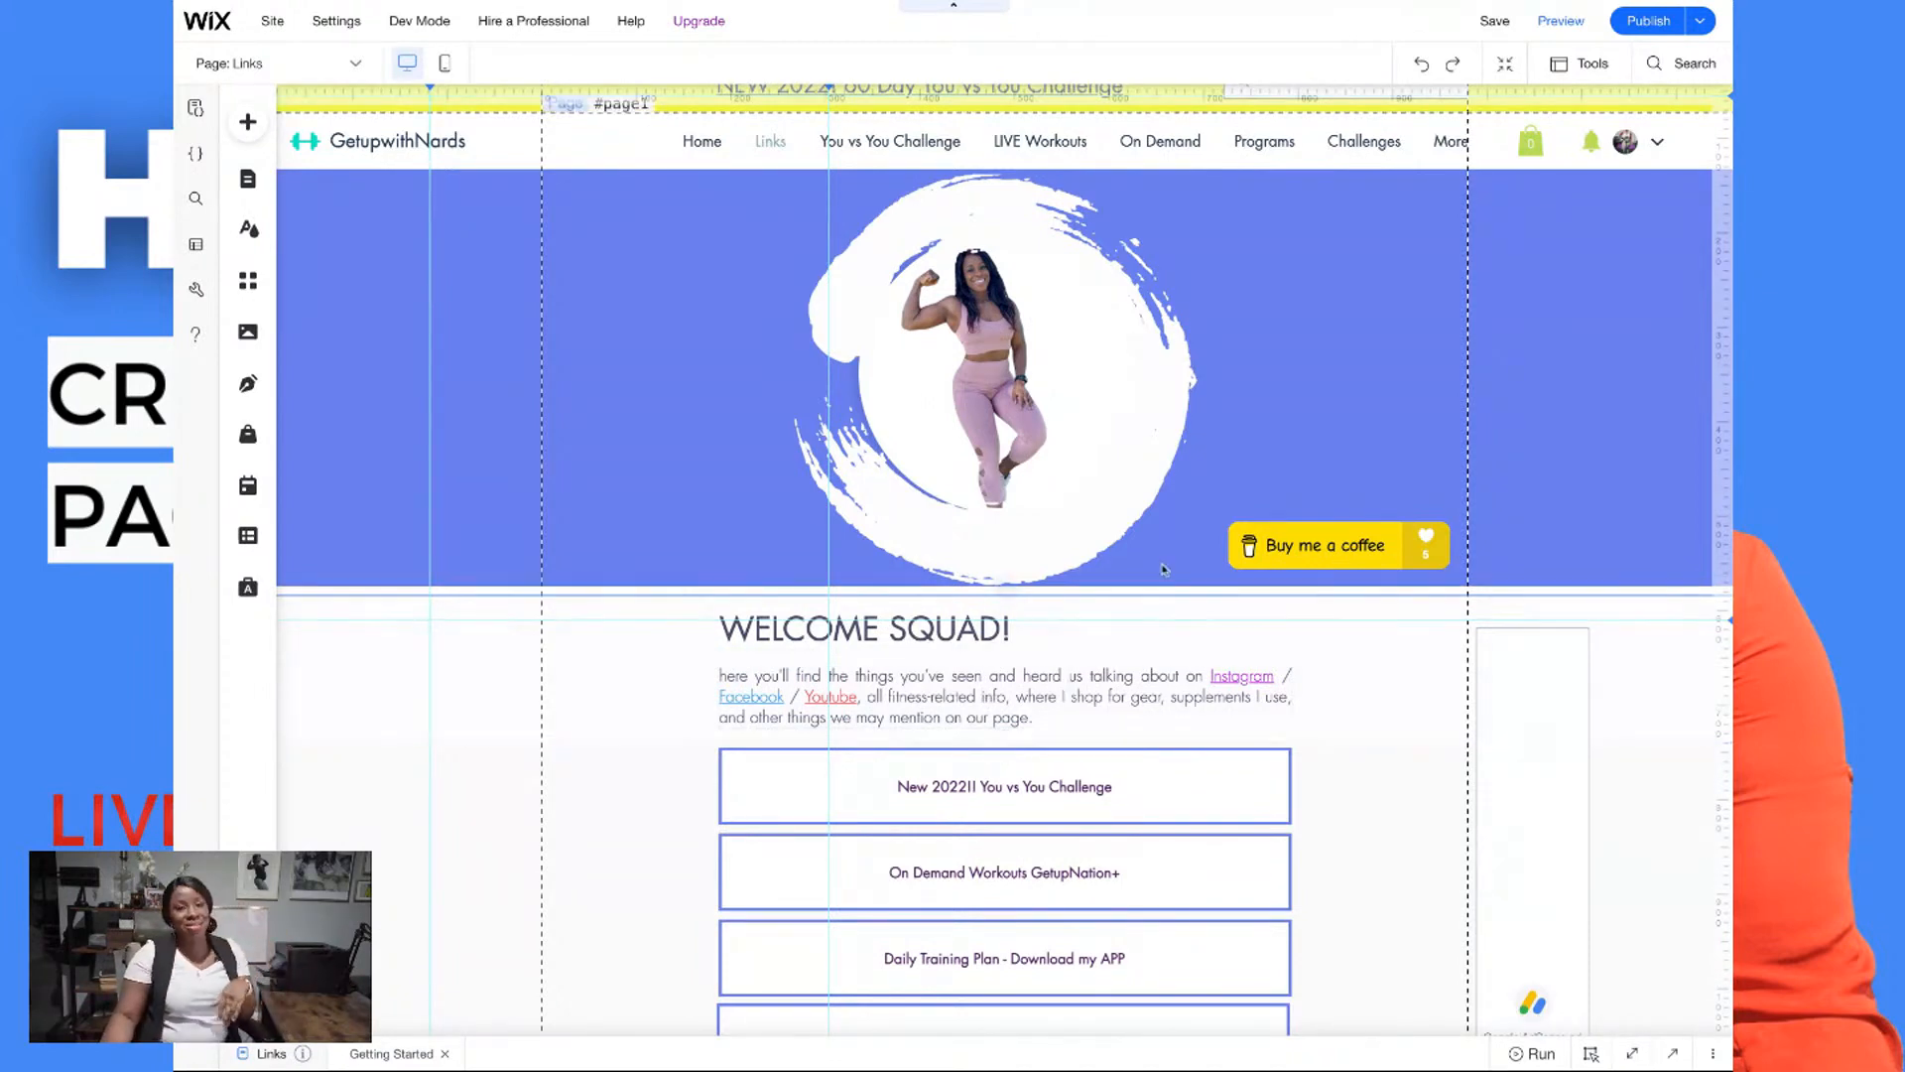
{"action": "scroll", "coordinate": [1037, 295], "scroll_direction": "down", "scroll_amount": 3}
{"action": "scroll", "coordinate": [1037, 295], "scroll_direction": "down", "scroll_amount": 4}
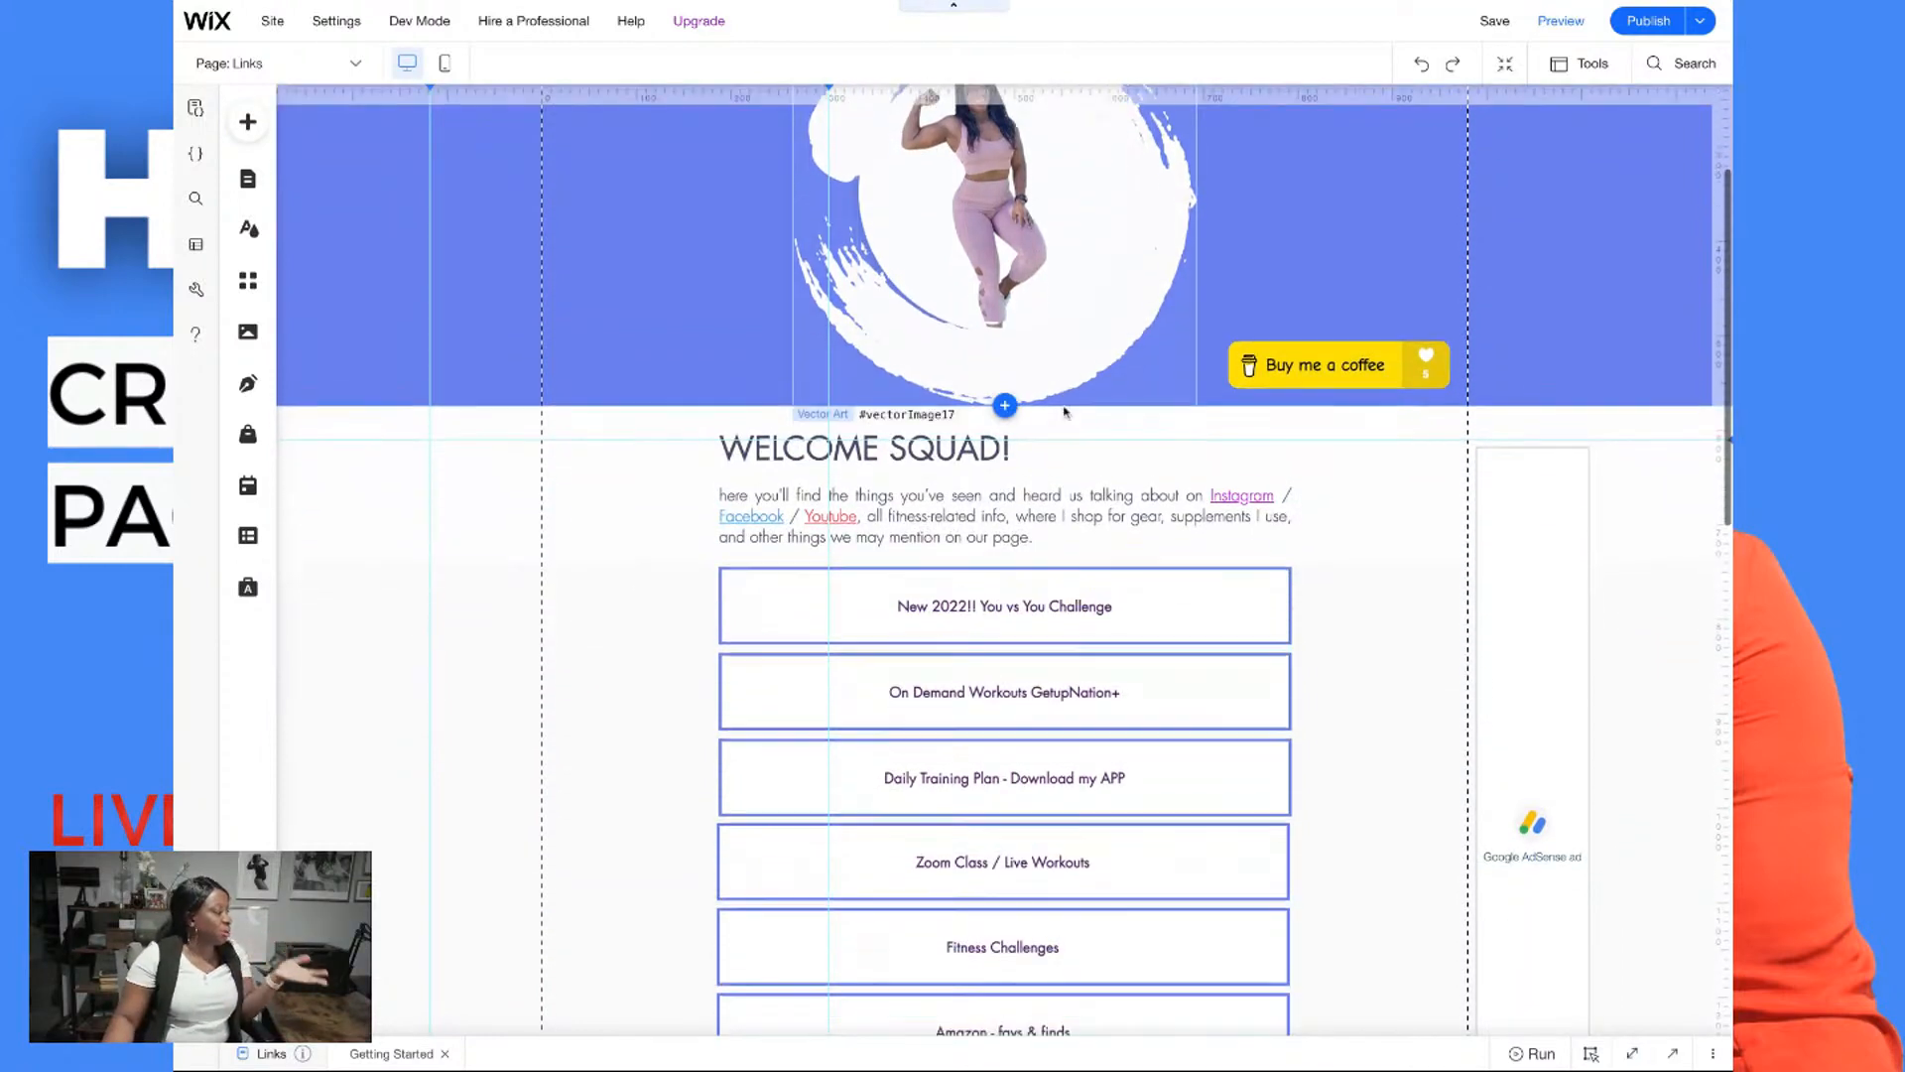
{"action": "scroll", "coordinate": [1068, 411], "scroll_direction": "down", "scroll_amount": 5}
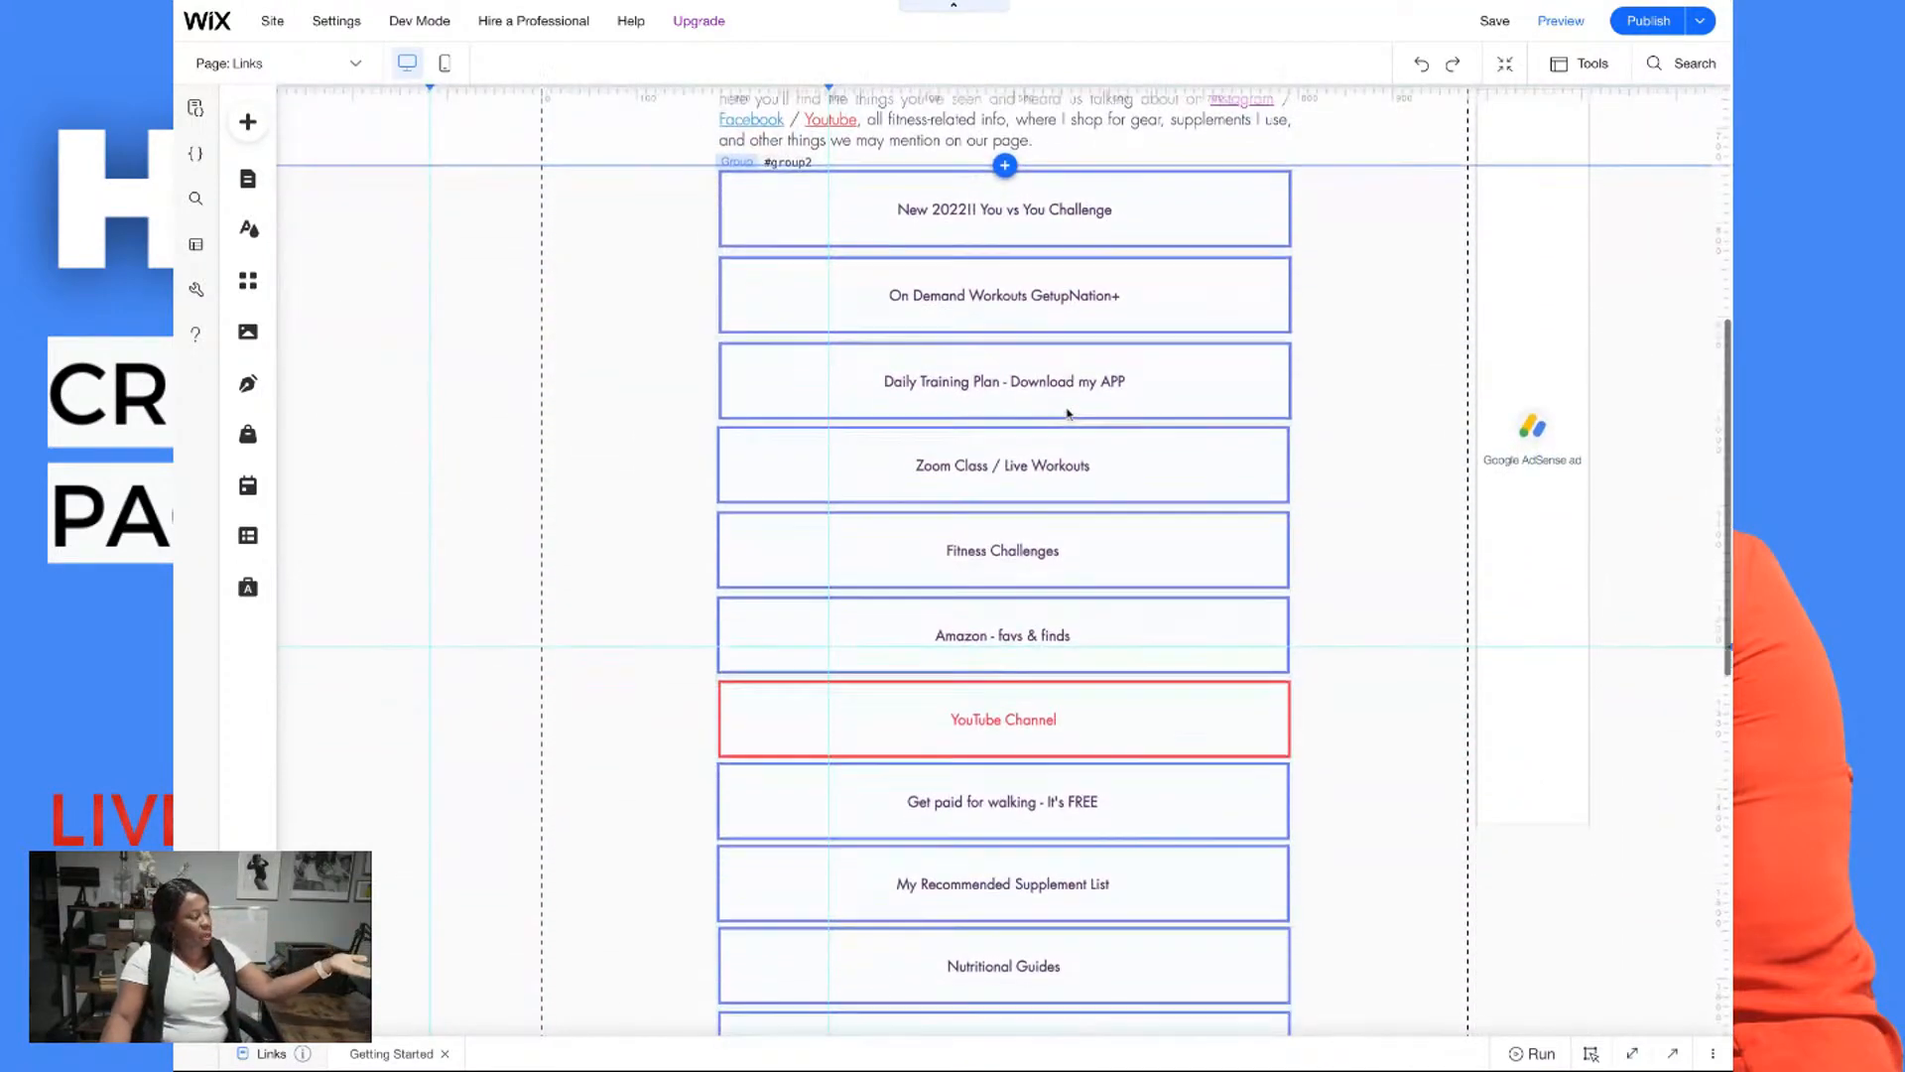
{"action": "scroll", "coordinate": [1068, 411], "scroll_direction": "down", "scroll_amount": 2}
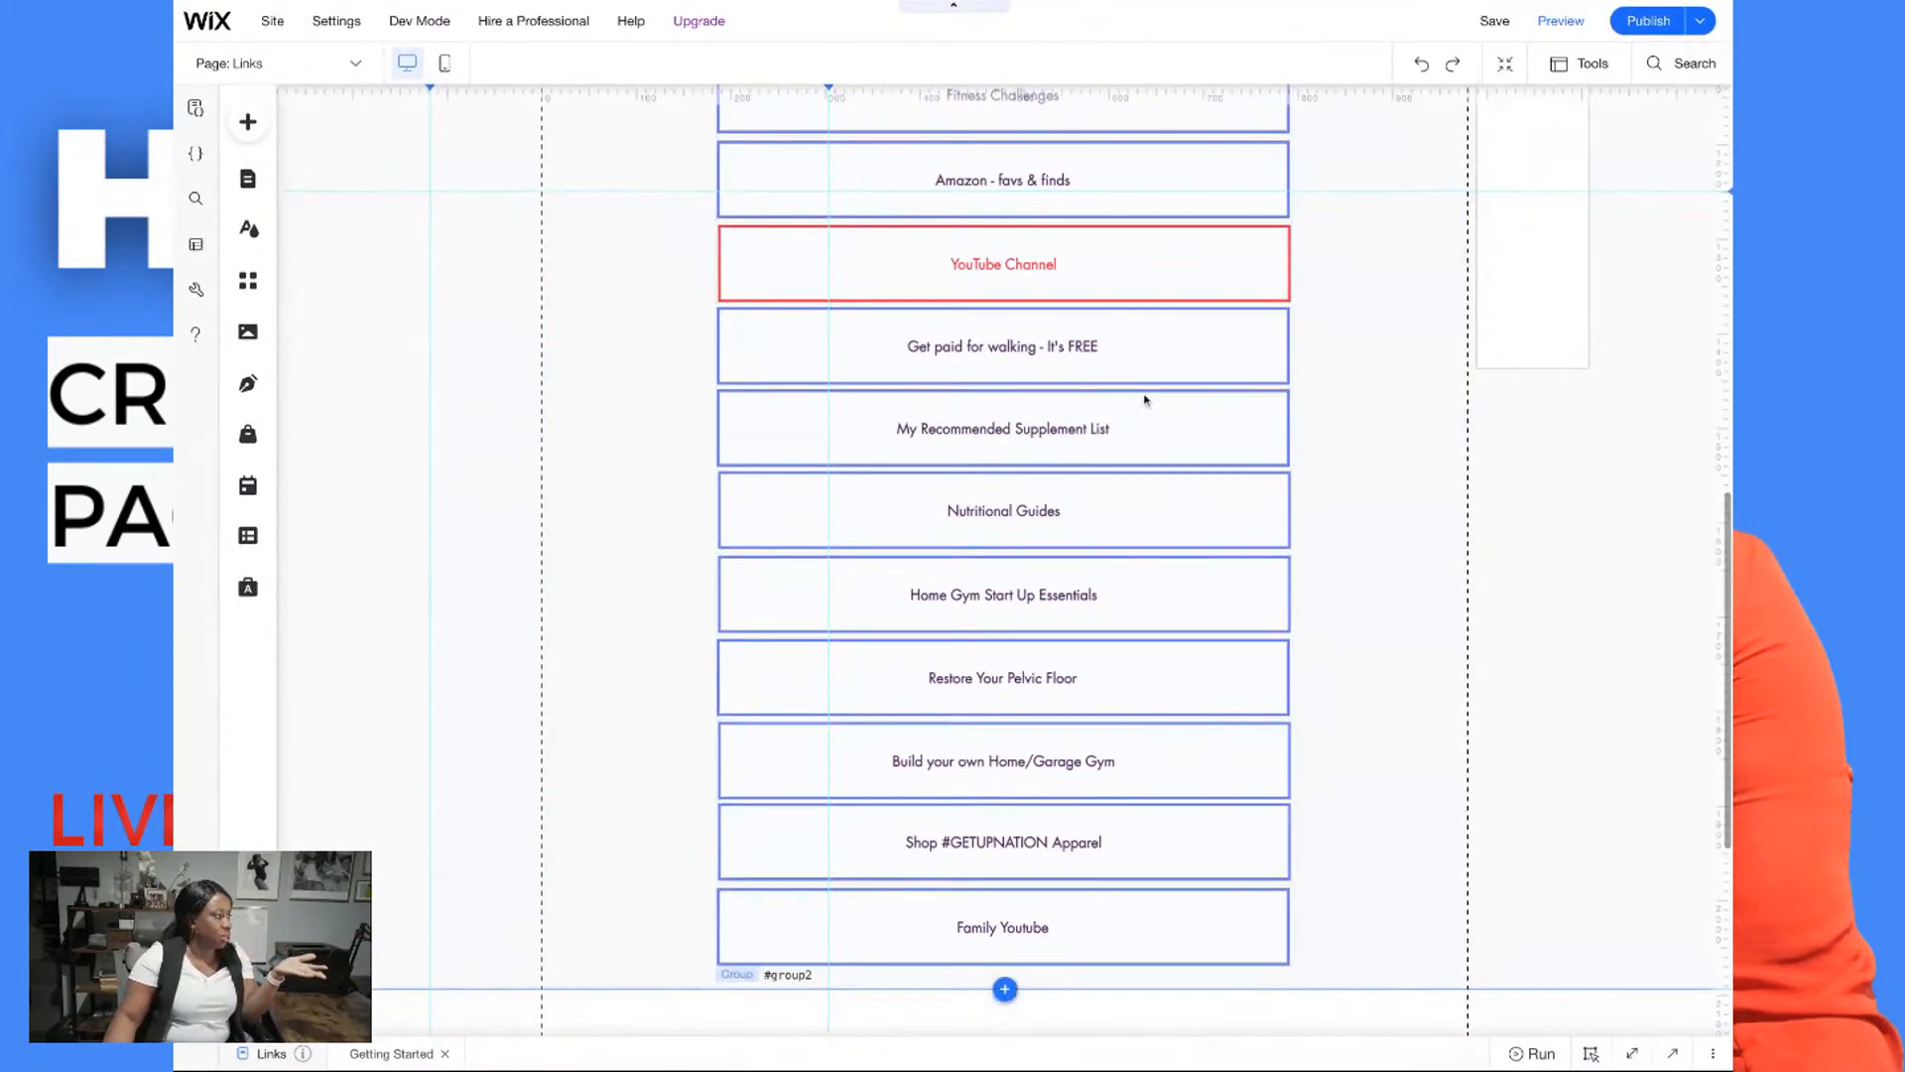
{"action": "scroll", "coordinate": [1136, 382], "scroll_direction": "up", "scroll_amount": 3}
{"action": "scroll", "coordinate": [1126, 372], "scroll_direction": "up", "scroll_amount": 5}
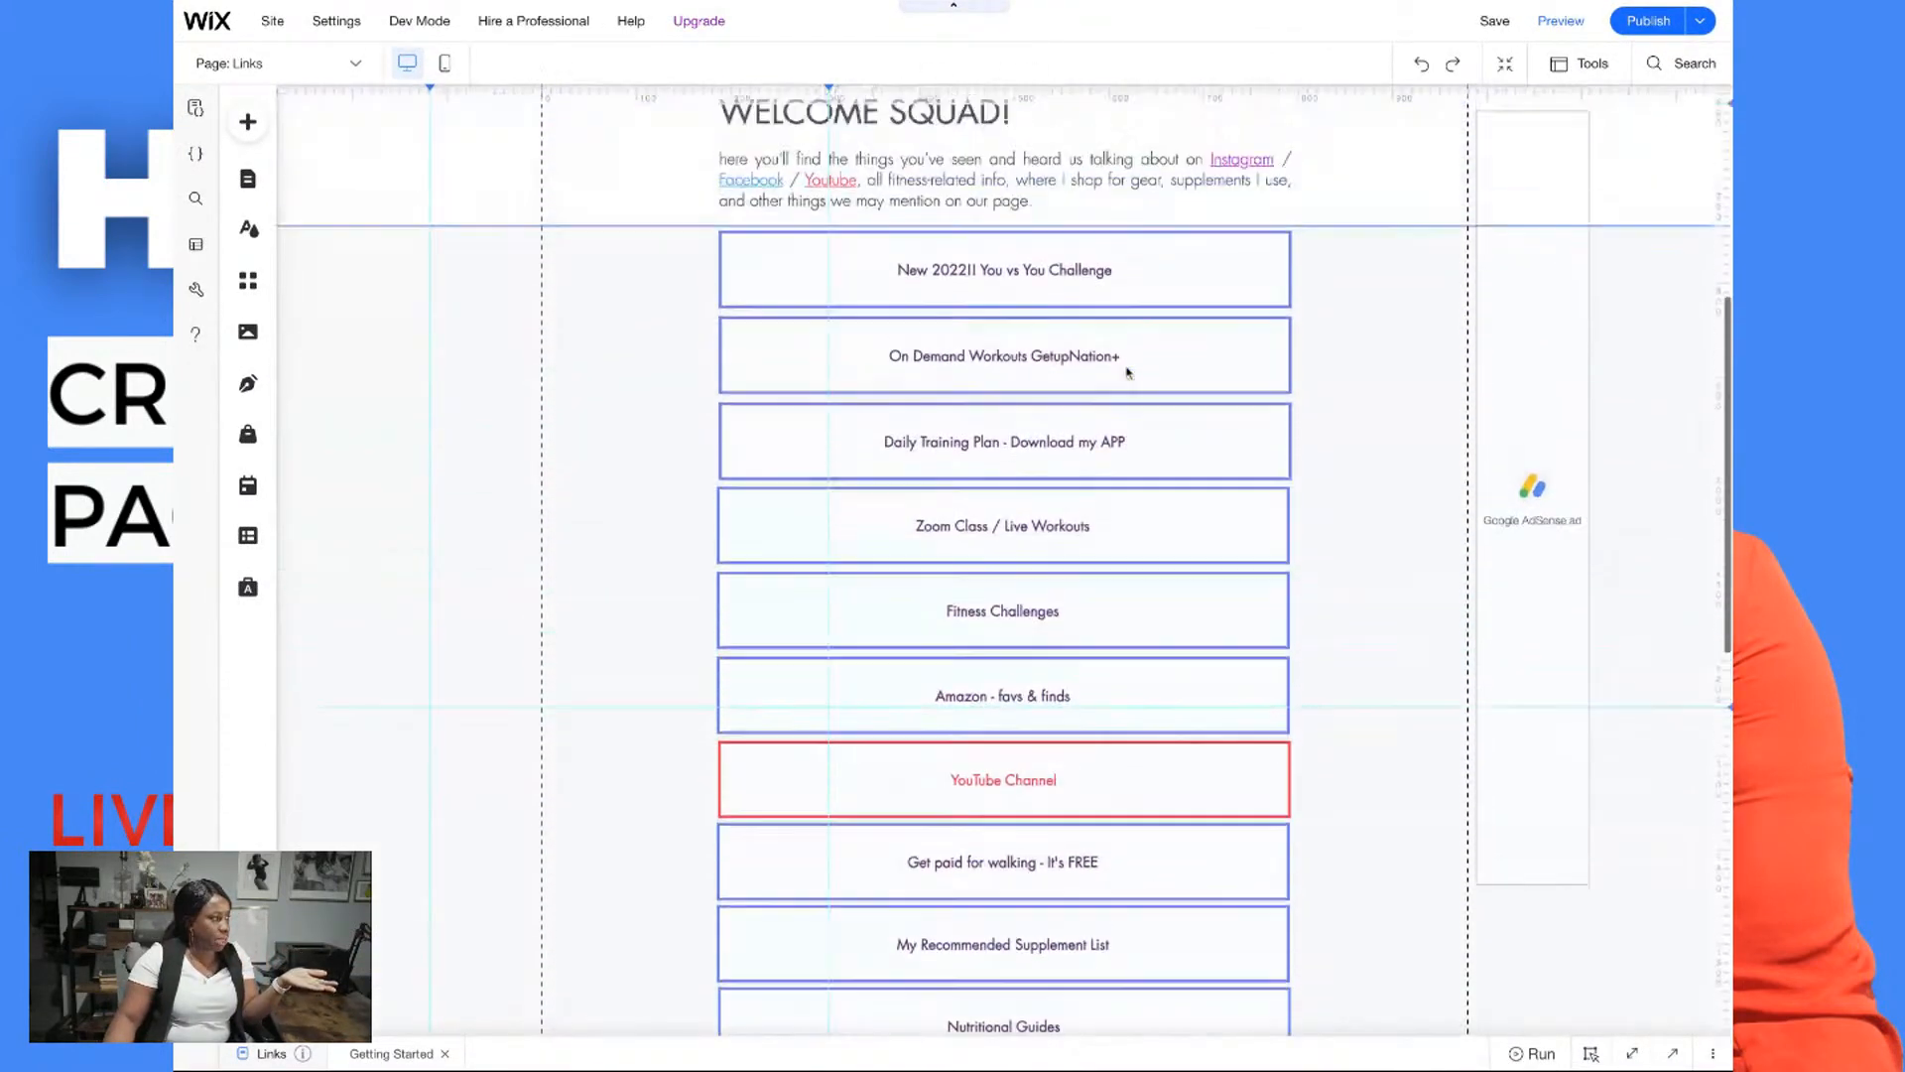
{"action": "scroll", "coordinate": [1128, 380], "scroll_direction": "down", "scroll_amount": 3}
{"action": "scroll", "coordinate": [1128, 380], "scroll_direction": "down", "scroll_amount": 4}
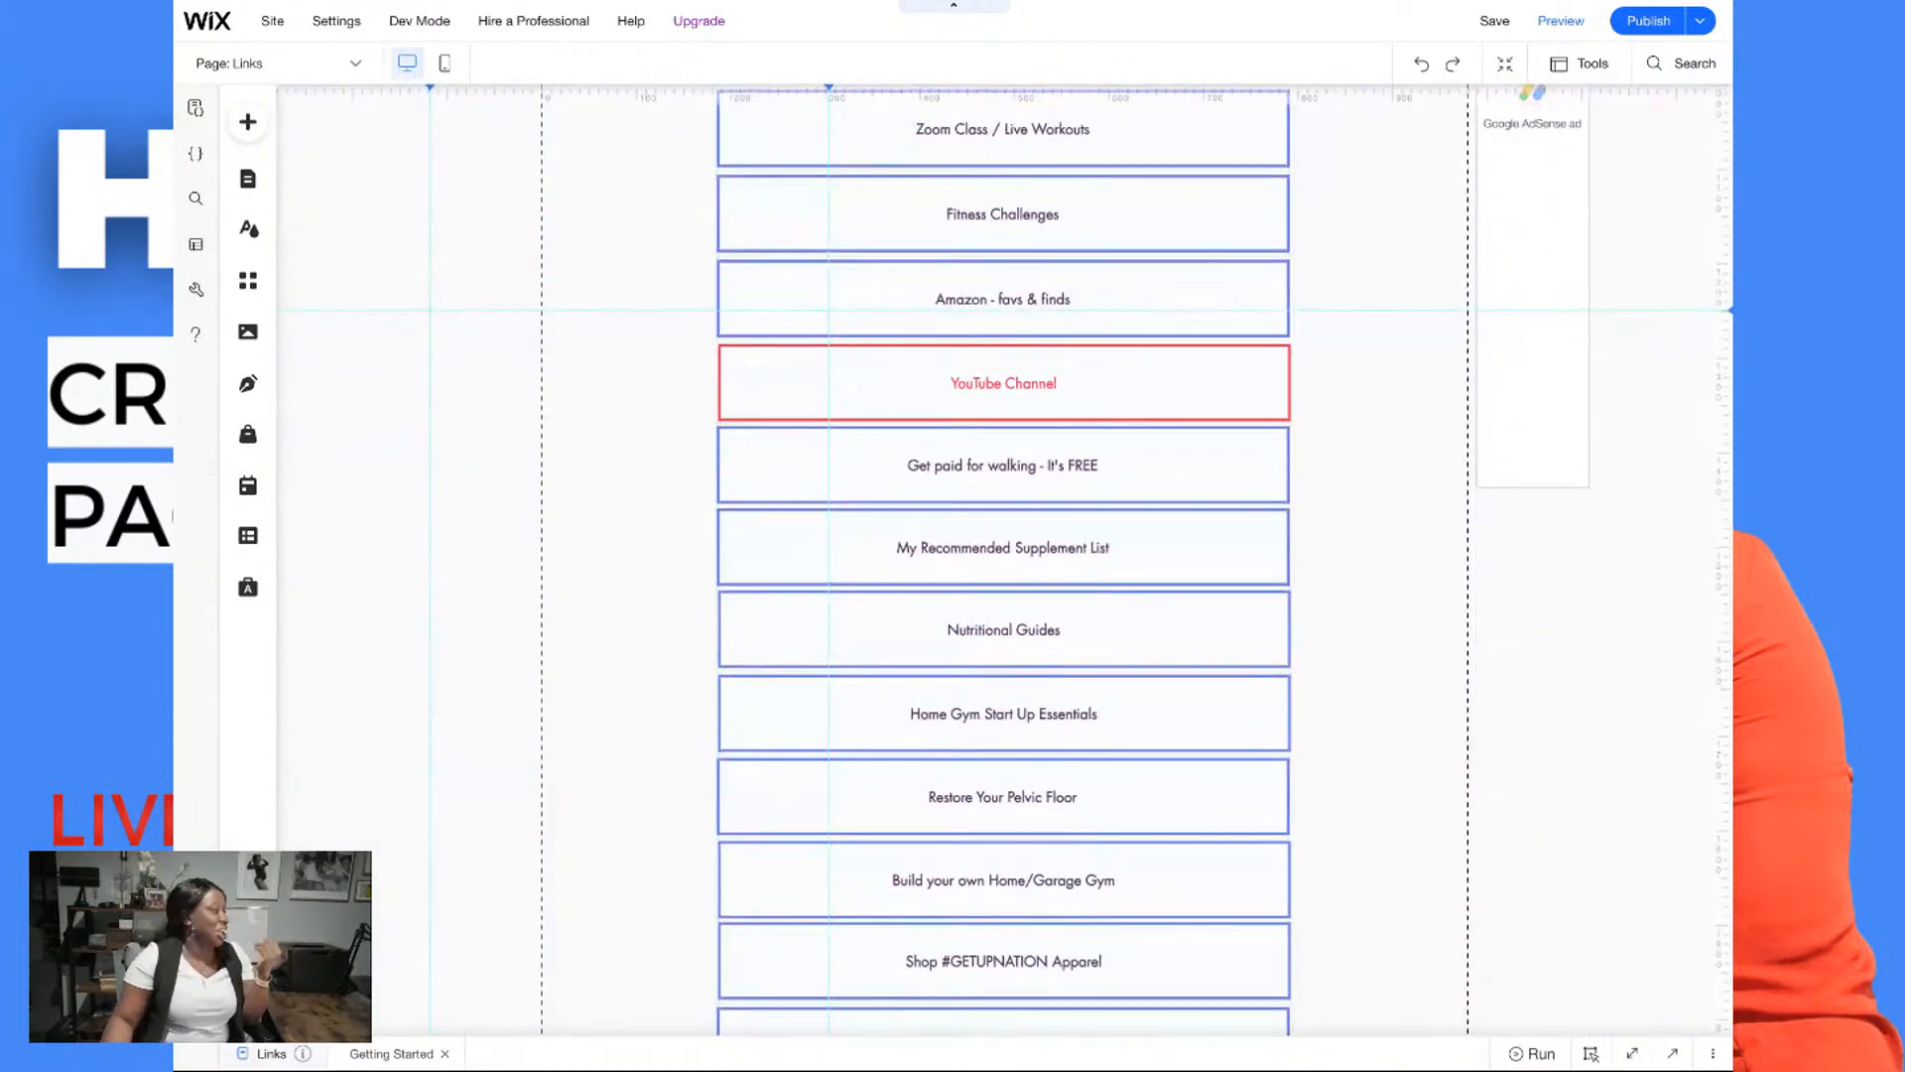
{"action": "scroll", "coordinate": [1116, 363], "scroll_direction": "down", "scroll_amount": 1}
{"action": "scroll", "coordinate": [1112, 358], "scroll_direction": "up", "scroll_amount": 4}
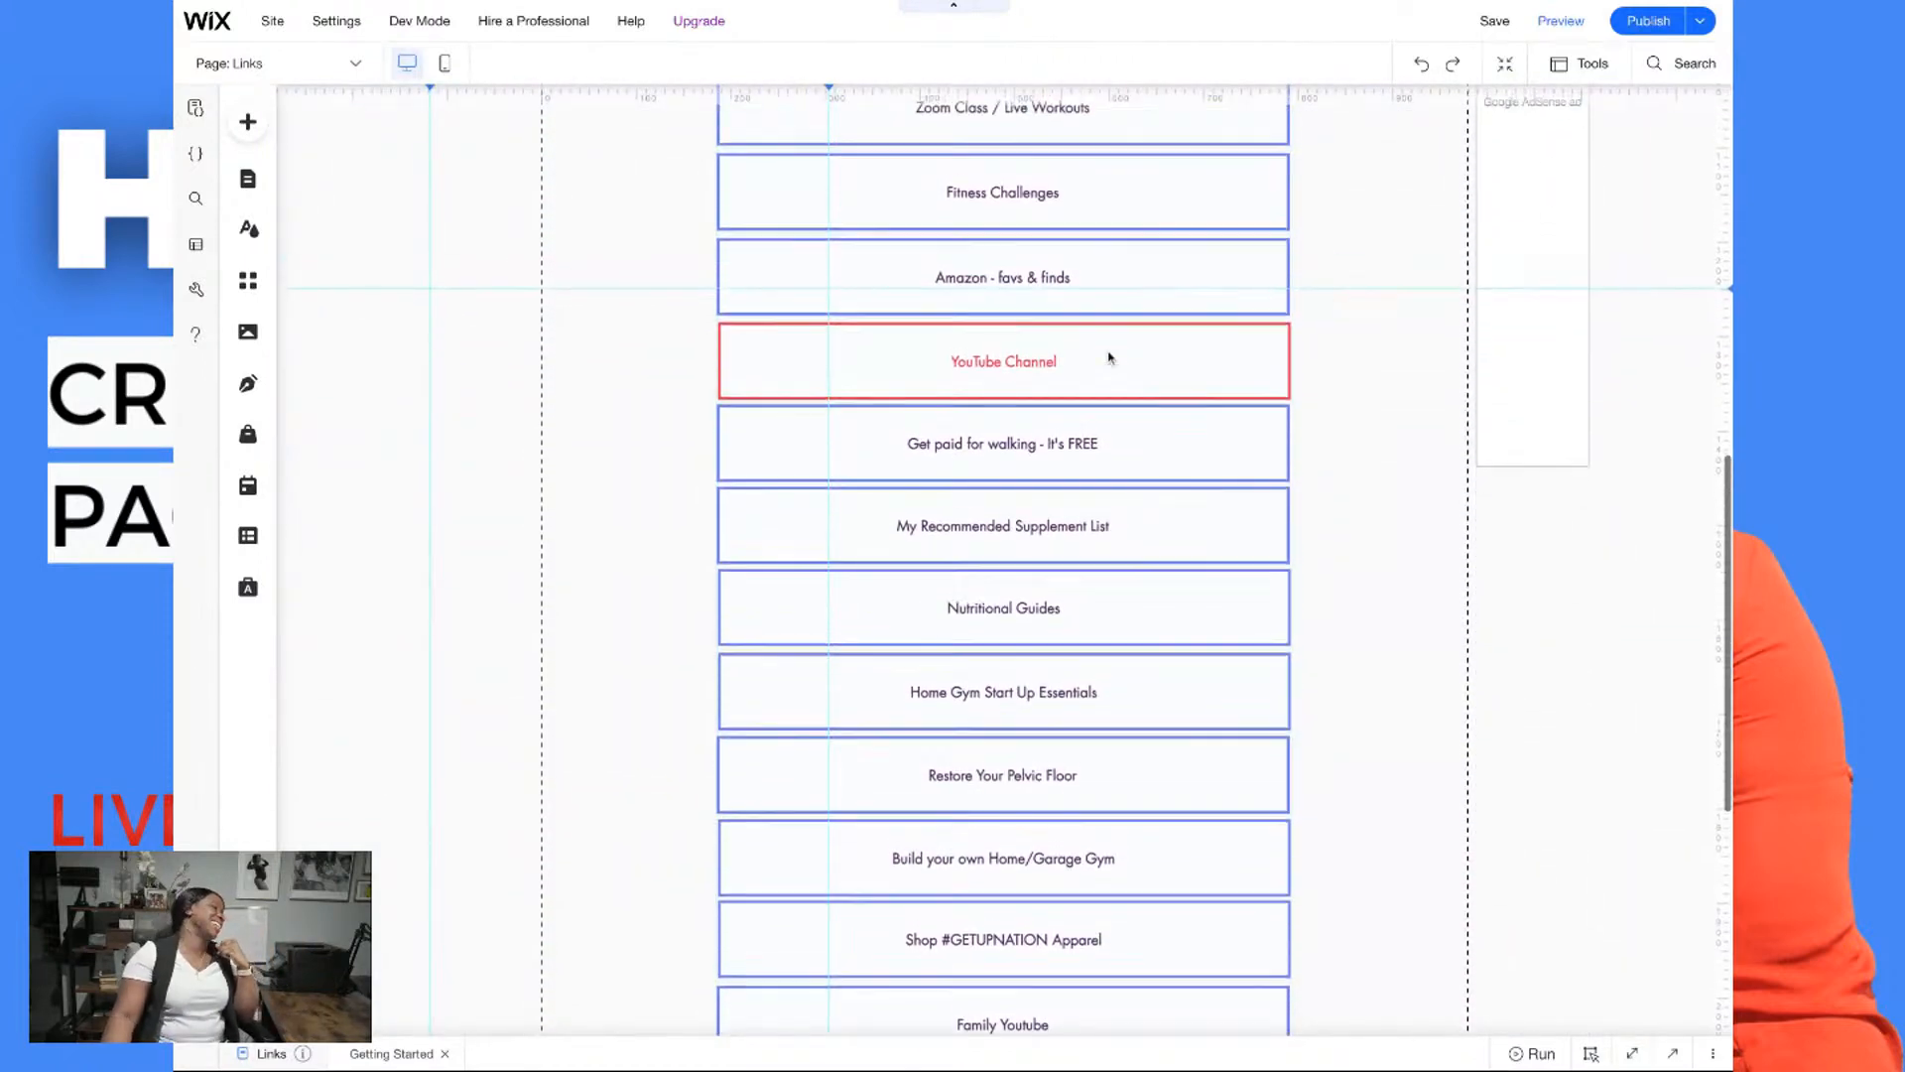
{"action": "scroll", "coordinate": [1112, 357], "scroll_direction": "up", "scroll_amount": 5}
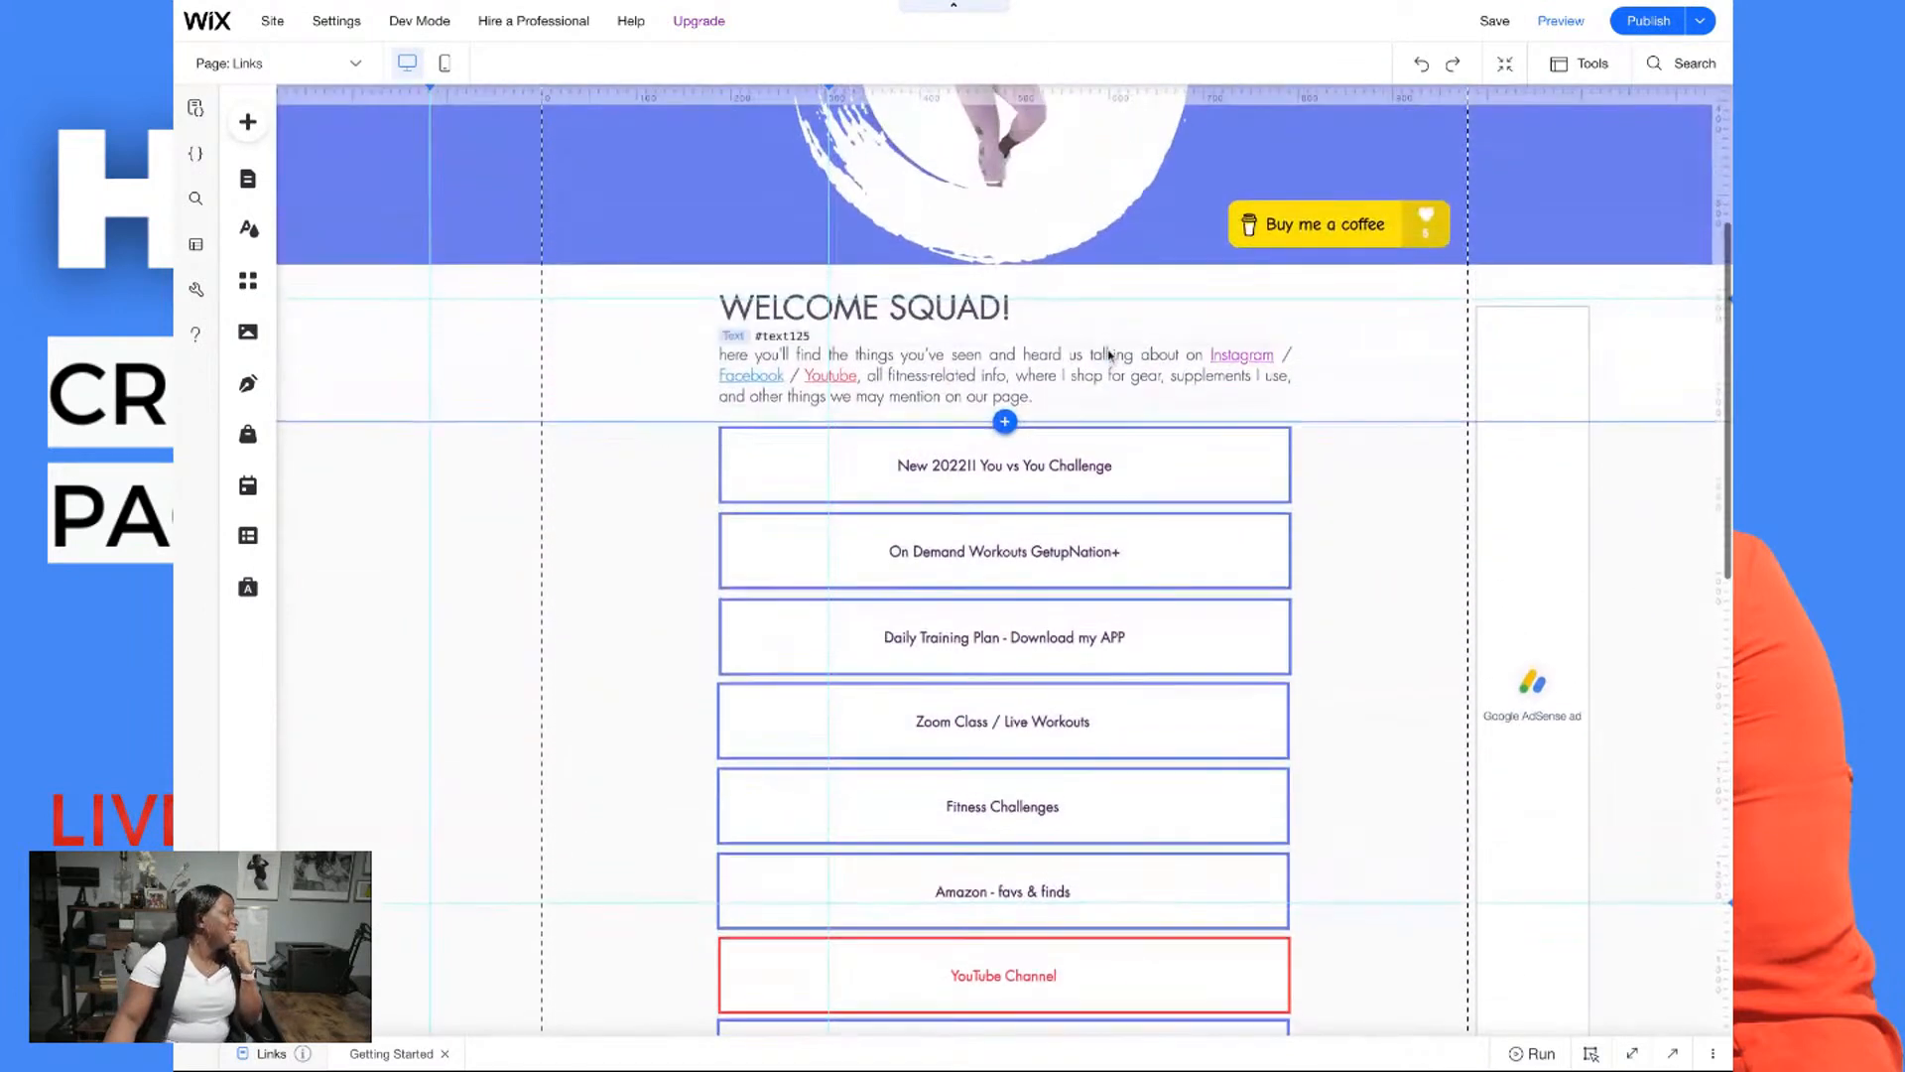
{"action": "scroll", "coordinate": [758, 285], "scroll_direction": "down", "scroll_amount": 1}
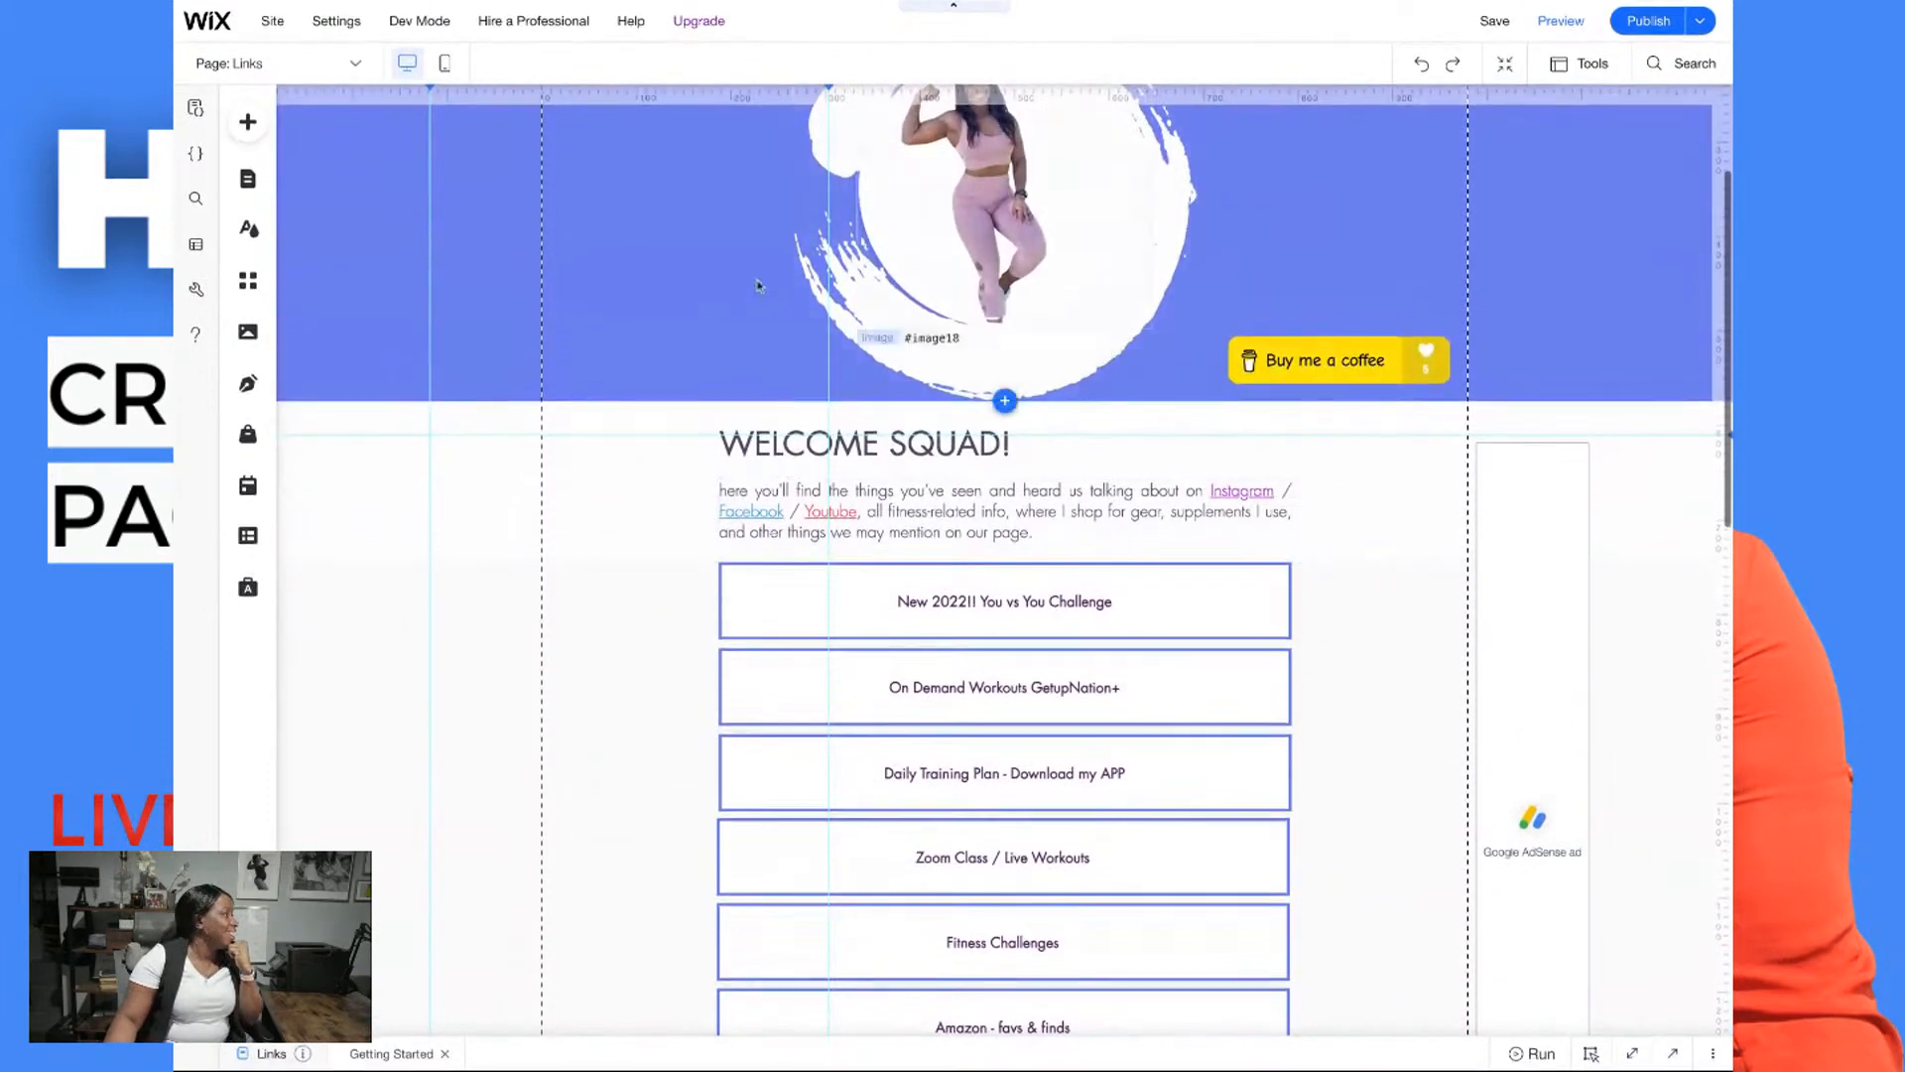
Examine the mobile layout of the Links page from the welcome text down to the ads below the buttons
{"action": "left_click", "coordinate": [446, 64]}
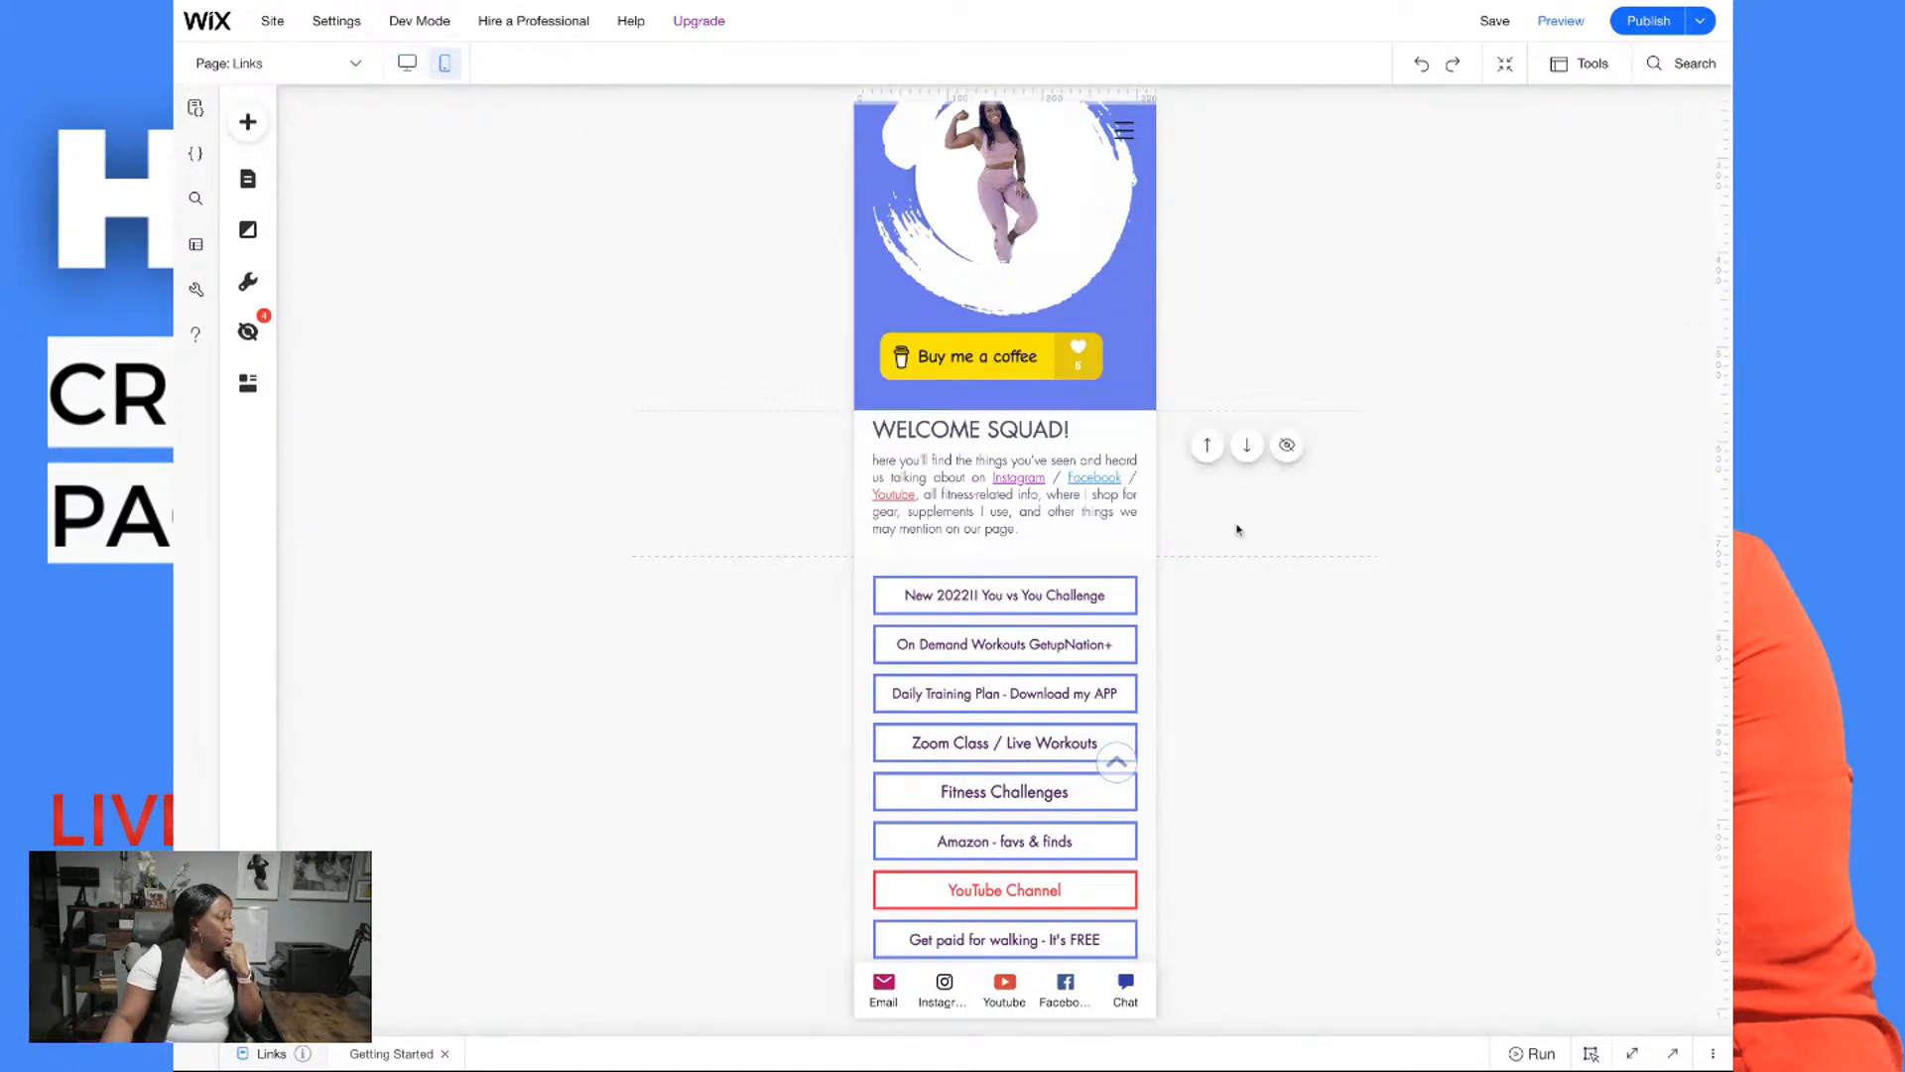
{"action": "scroll", "coordinate": [1141, 521], "scroll_direction": "down", "scroll_amount": 3}
{"action": "scroll", "coordinate": [1057, 515], "scroll_direction": "down", "scroll_amount": 5}
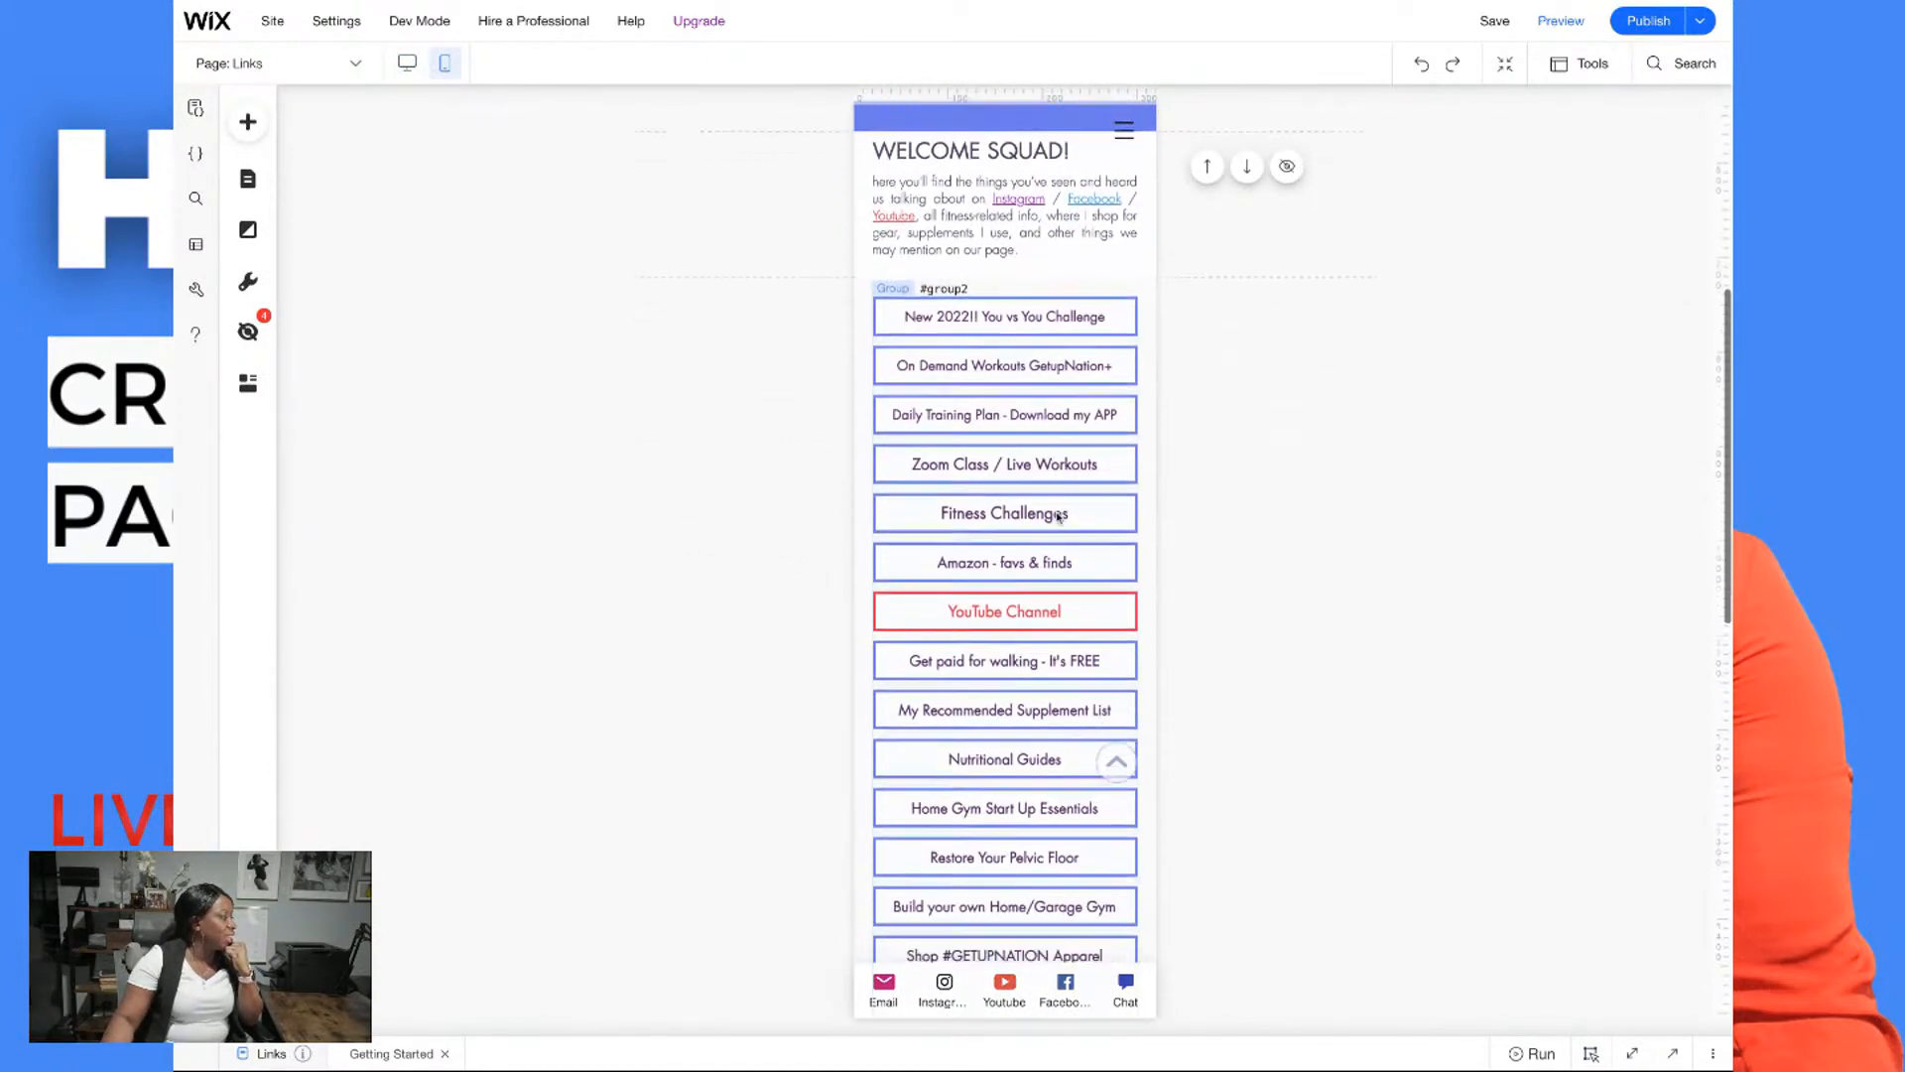
{"action": "scroll", "coordinate": [1057, 517], "scroll_direction": "down", "scroll_amount": 2}
{"action": "scroll", "coordinate": [1042, 536], "scroll_direction": "up", "scroll_amount": 3}
{"action": "scroll", "coordinate": [1022, 585], "scroll_direction": "down", "scroll_amount": 10}
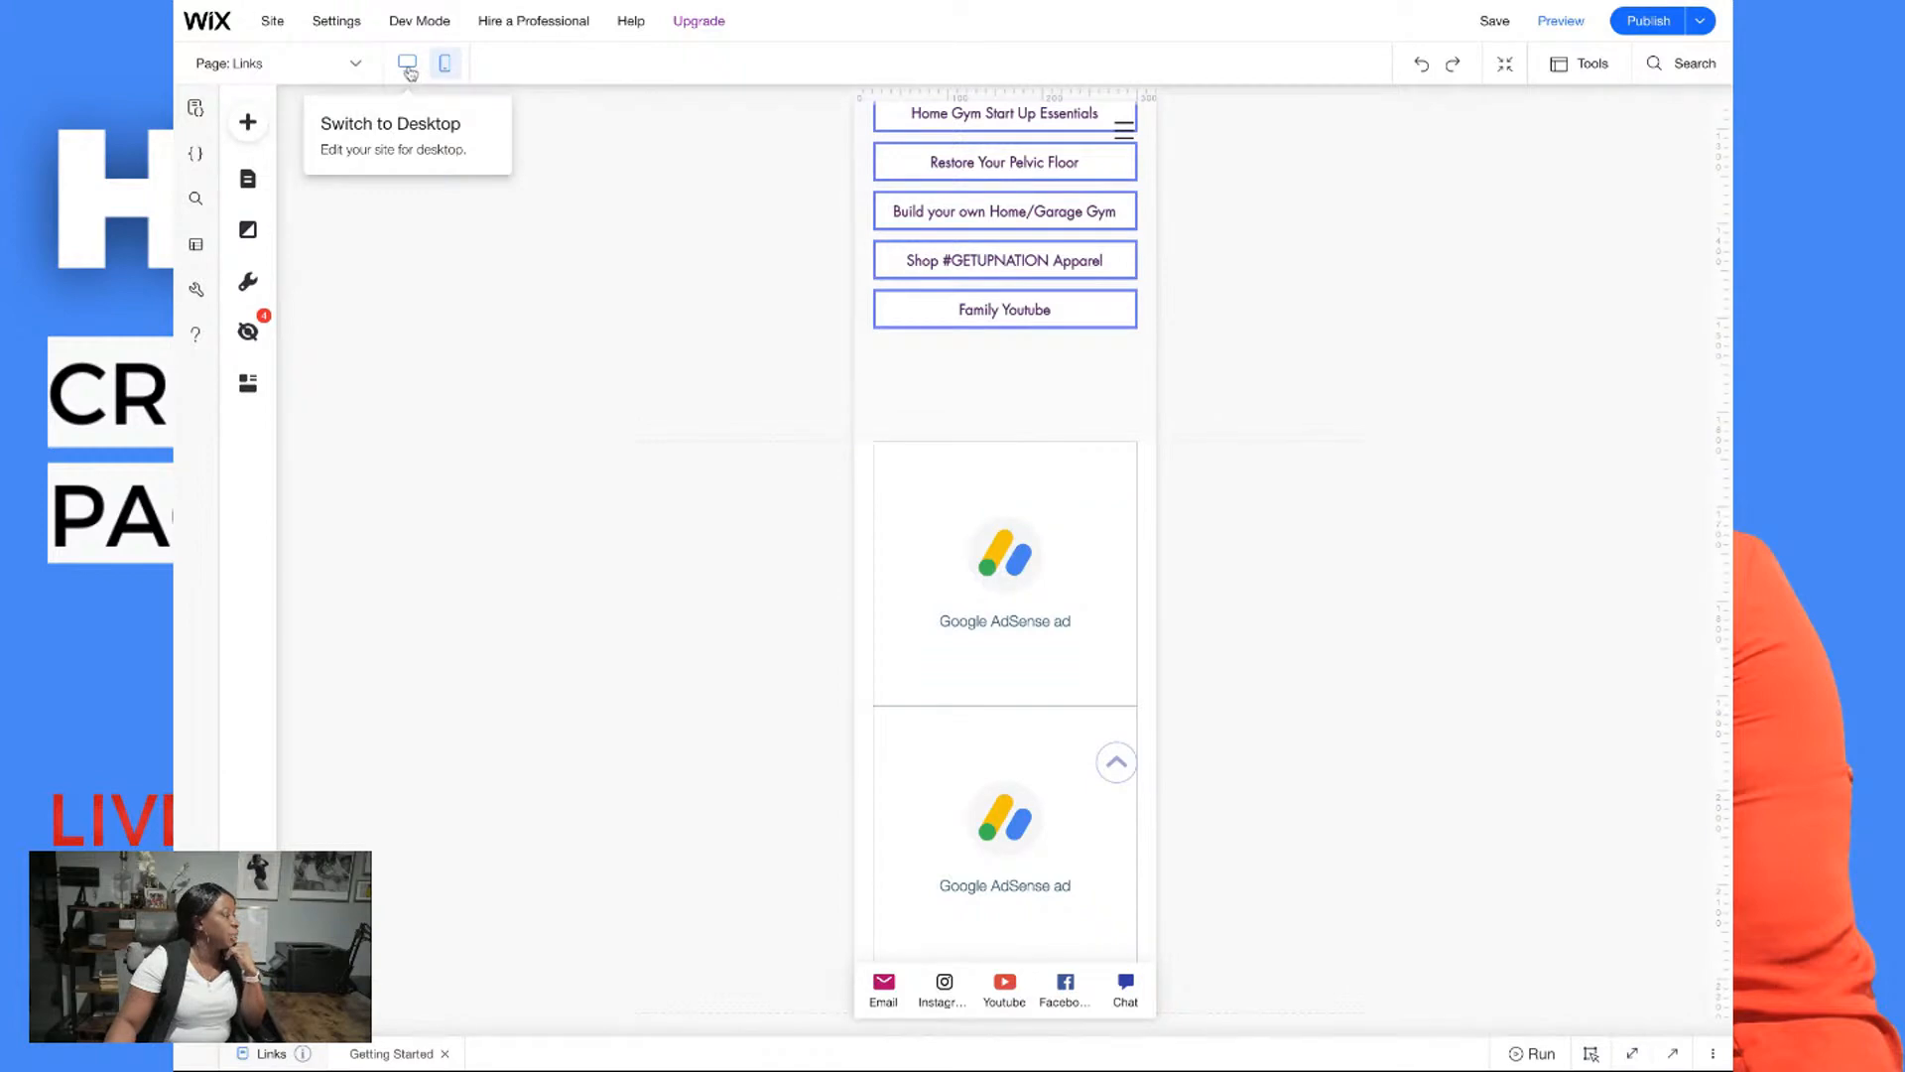
In the desktop layout, set the "New 2022!! You vs You Challenge" button's animation to Puff-In and make it animate only the first time
{"action": "left_click", "coordinate": [406, 65]}
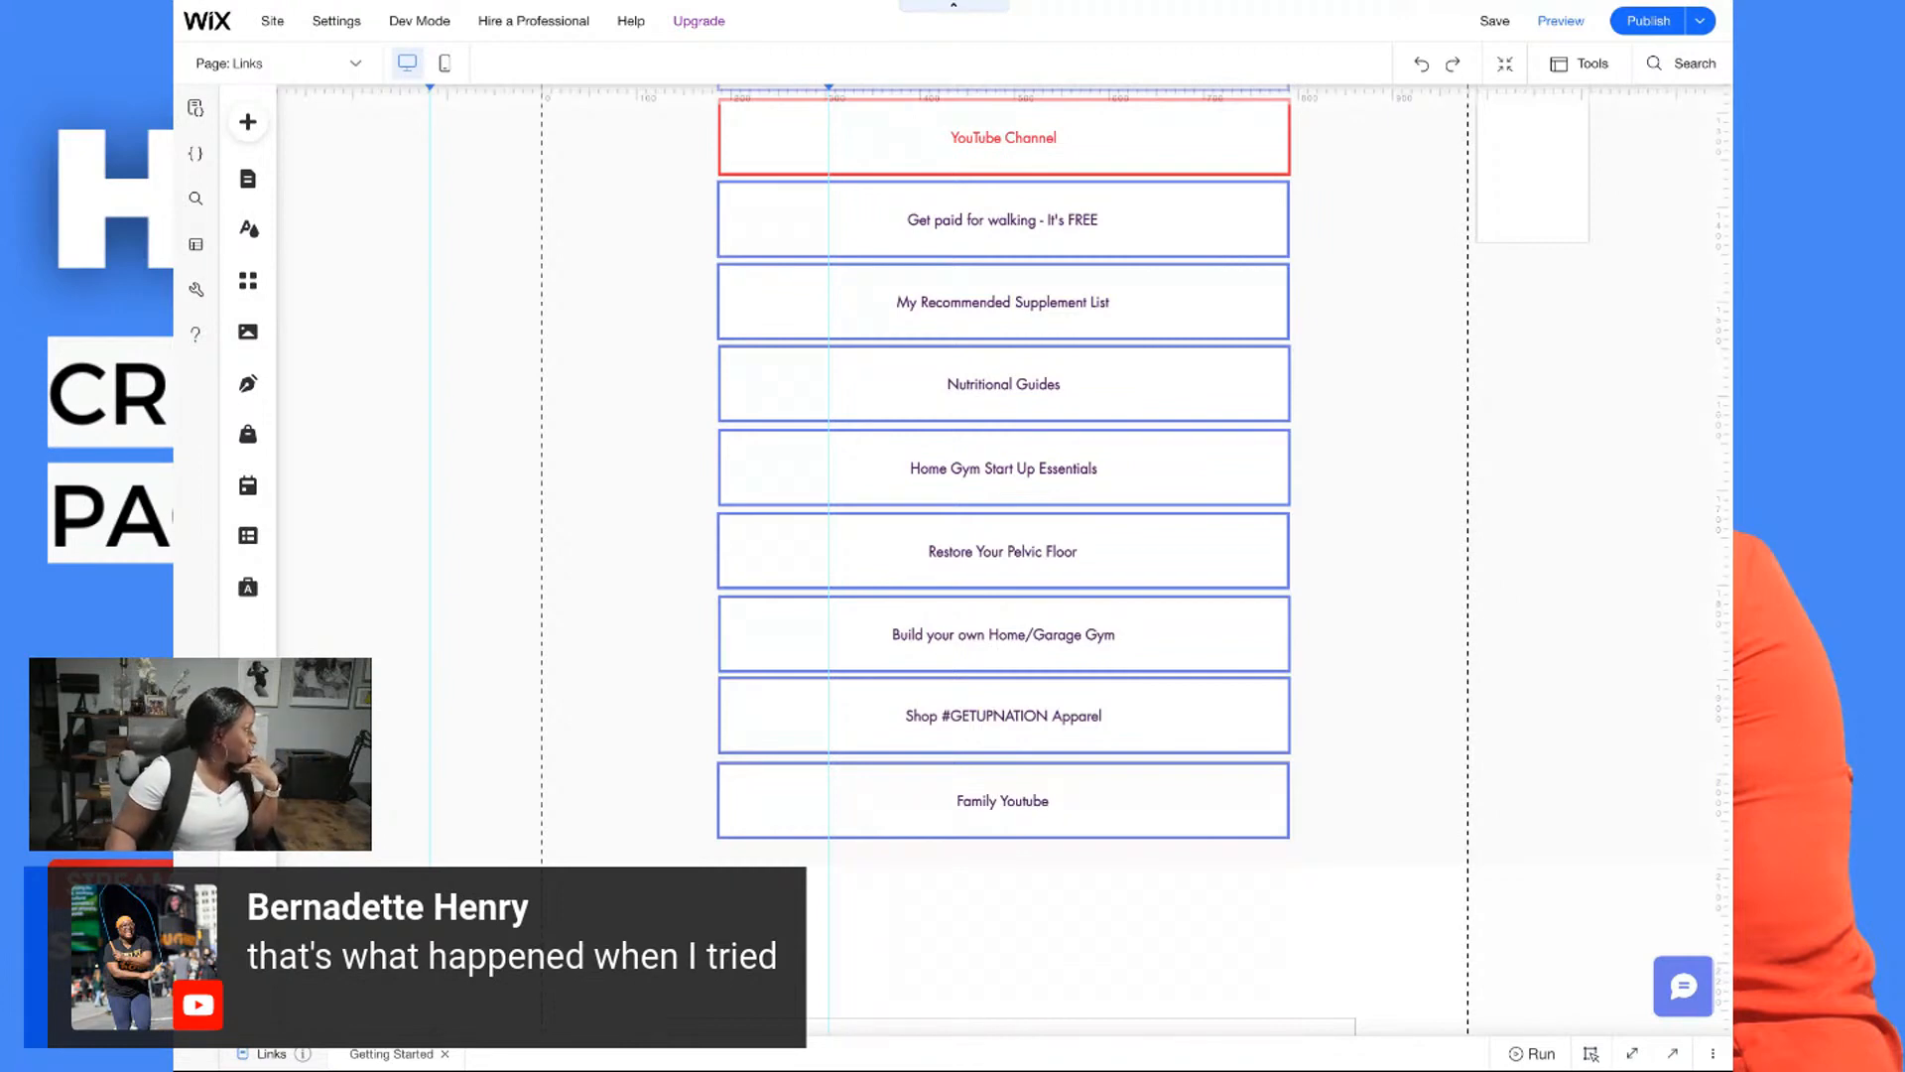
{"action": "scroll", "coordinate": [816, 272], "scroll_direction": "up", "scroll_amount": 3}
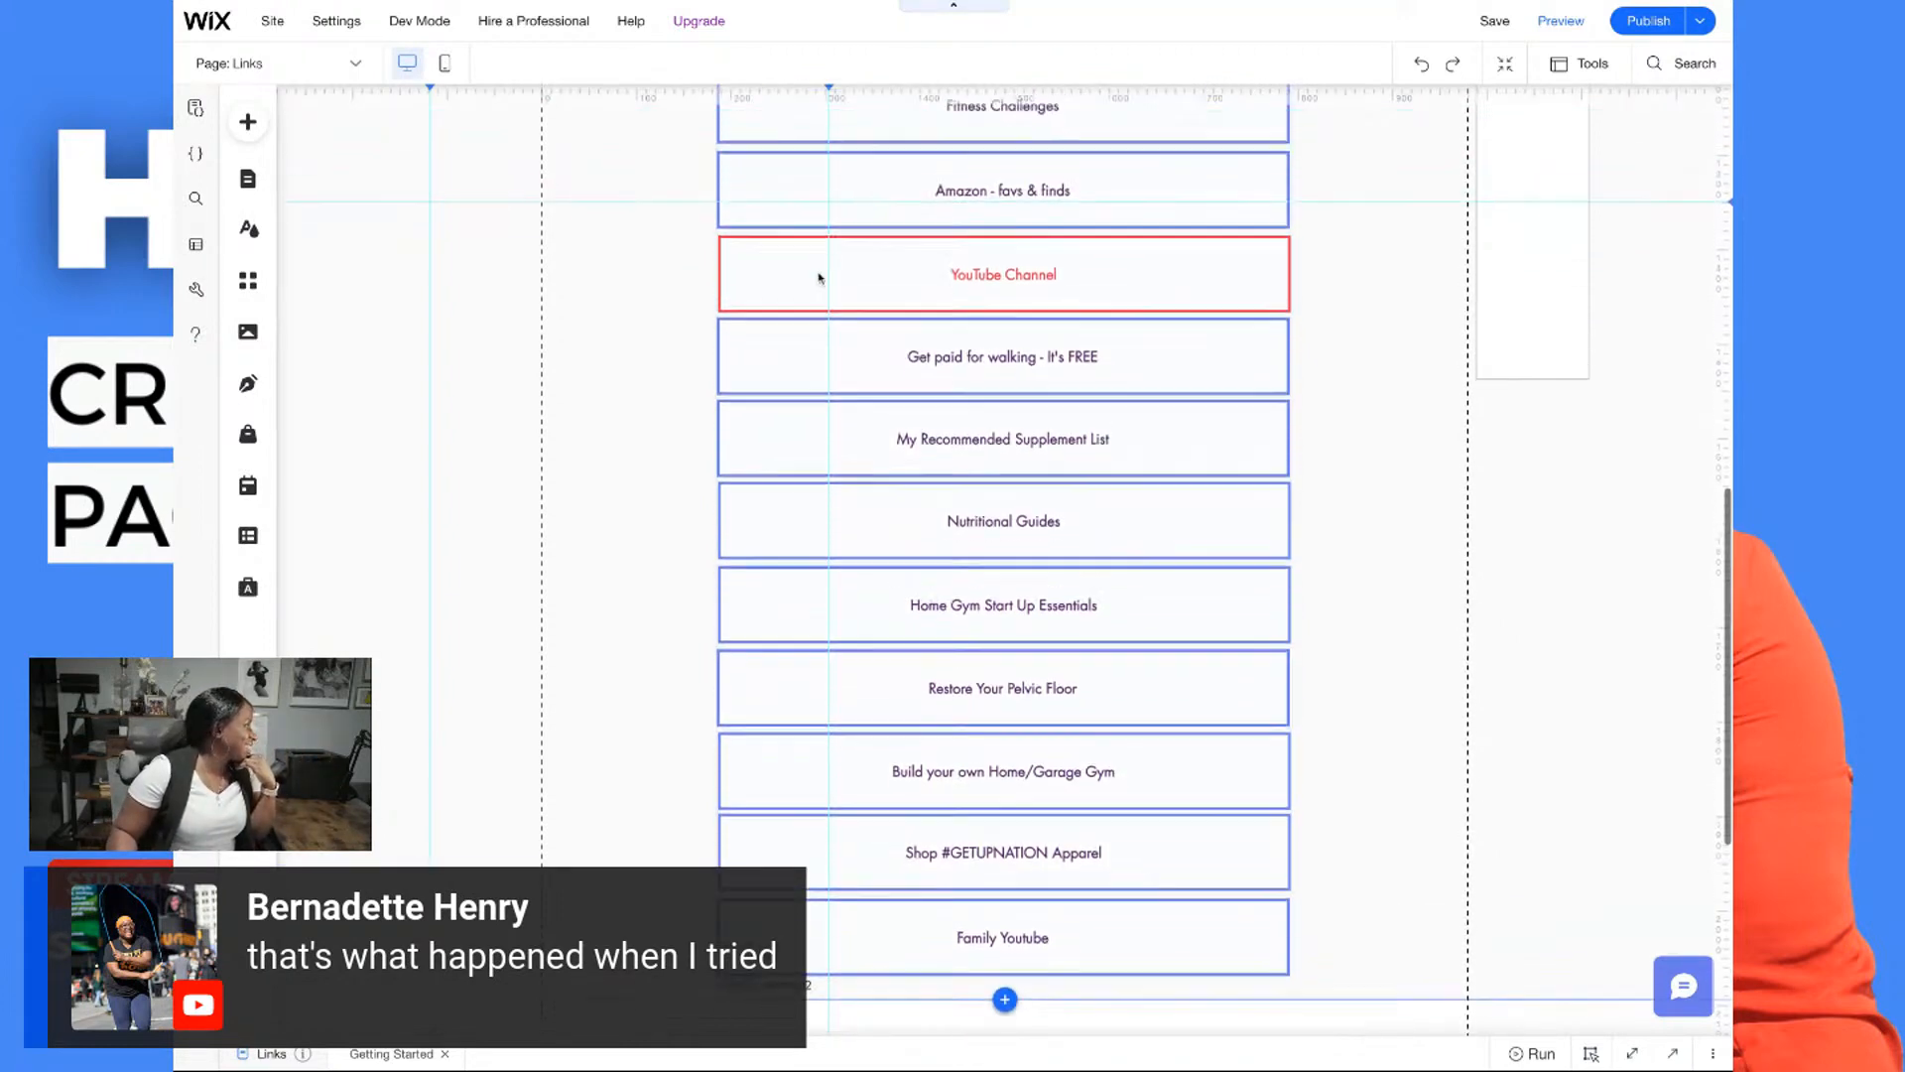
{"action": "scroll", "coordinate": [819, 276], "scroll_direction": "up", "scroll_amount": 4}
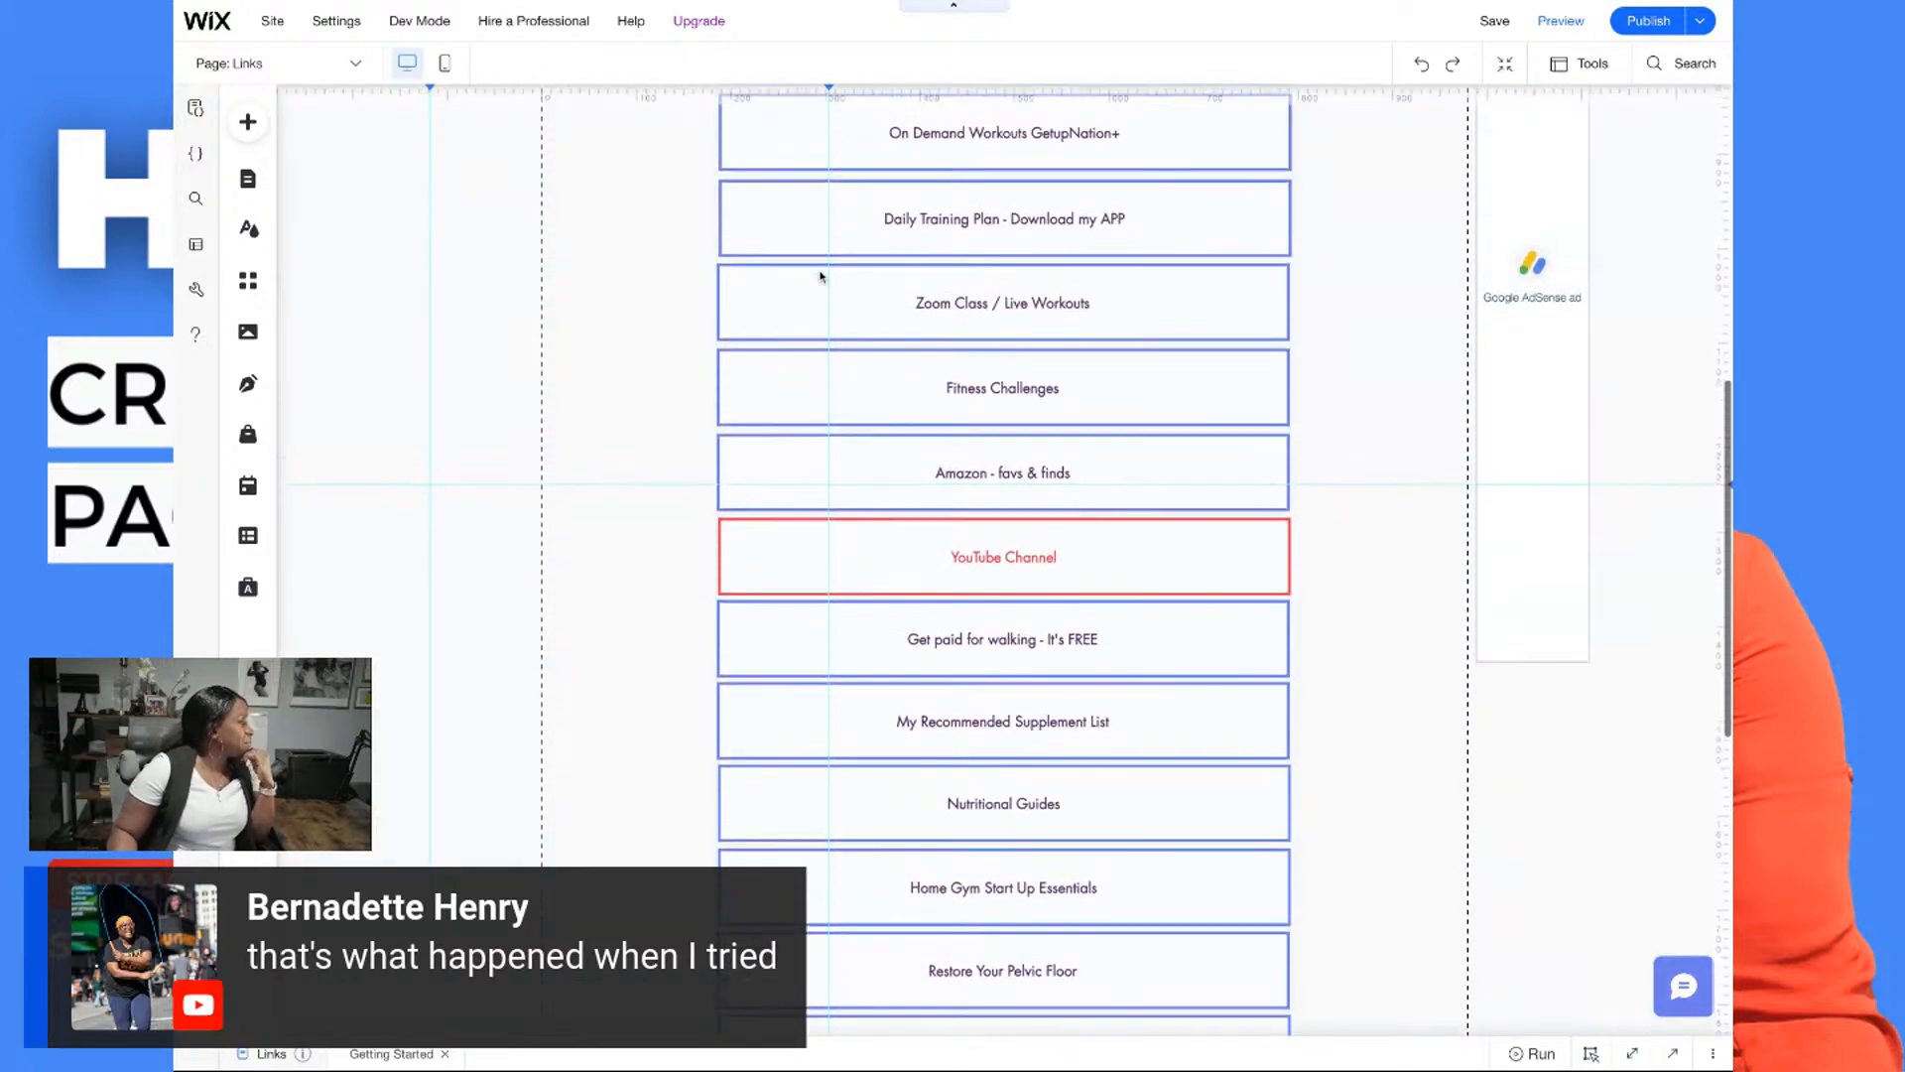
{"action": "scroll", "coordinate": [820, 276], "scroll_direction": "up", "scroll_amount": 1}
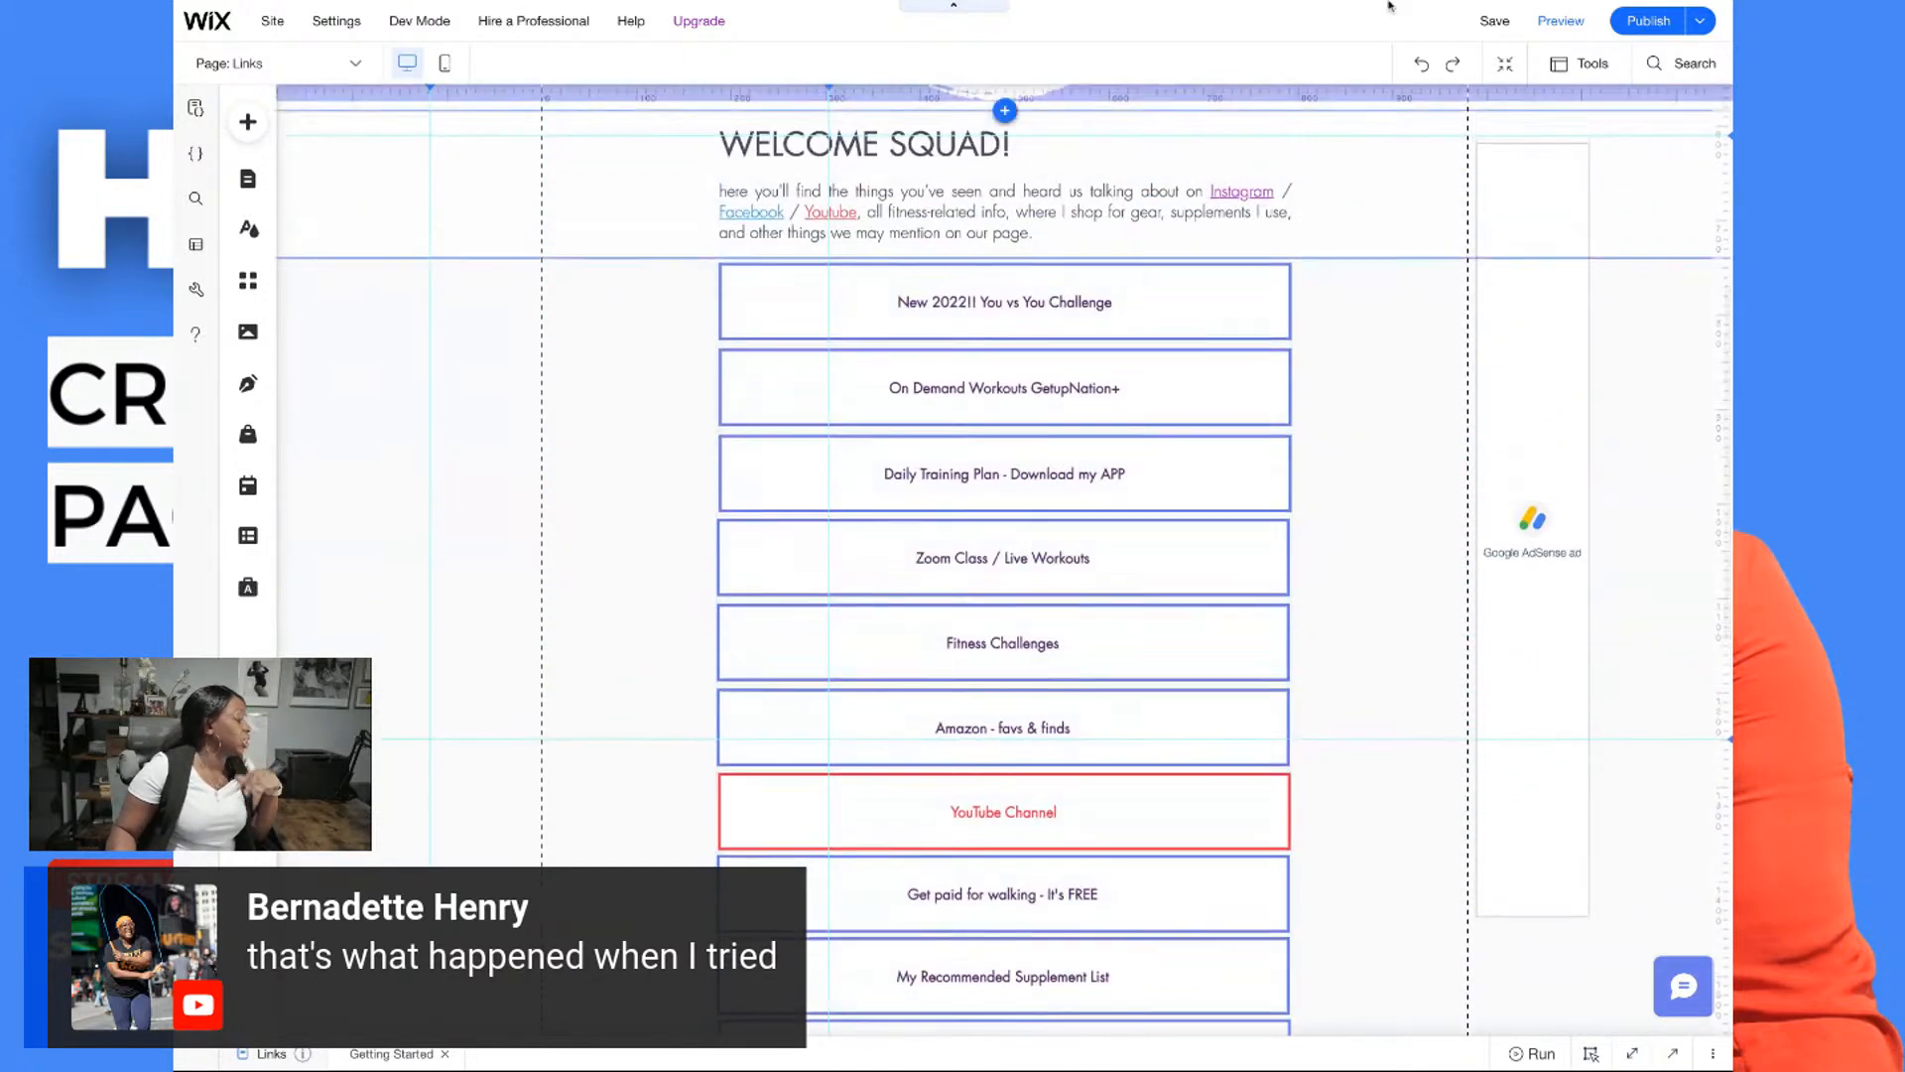
{"action": "left_click", "coordinate": [1060, 306]}
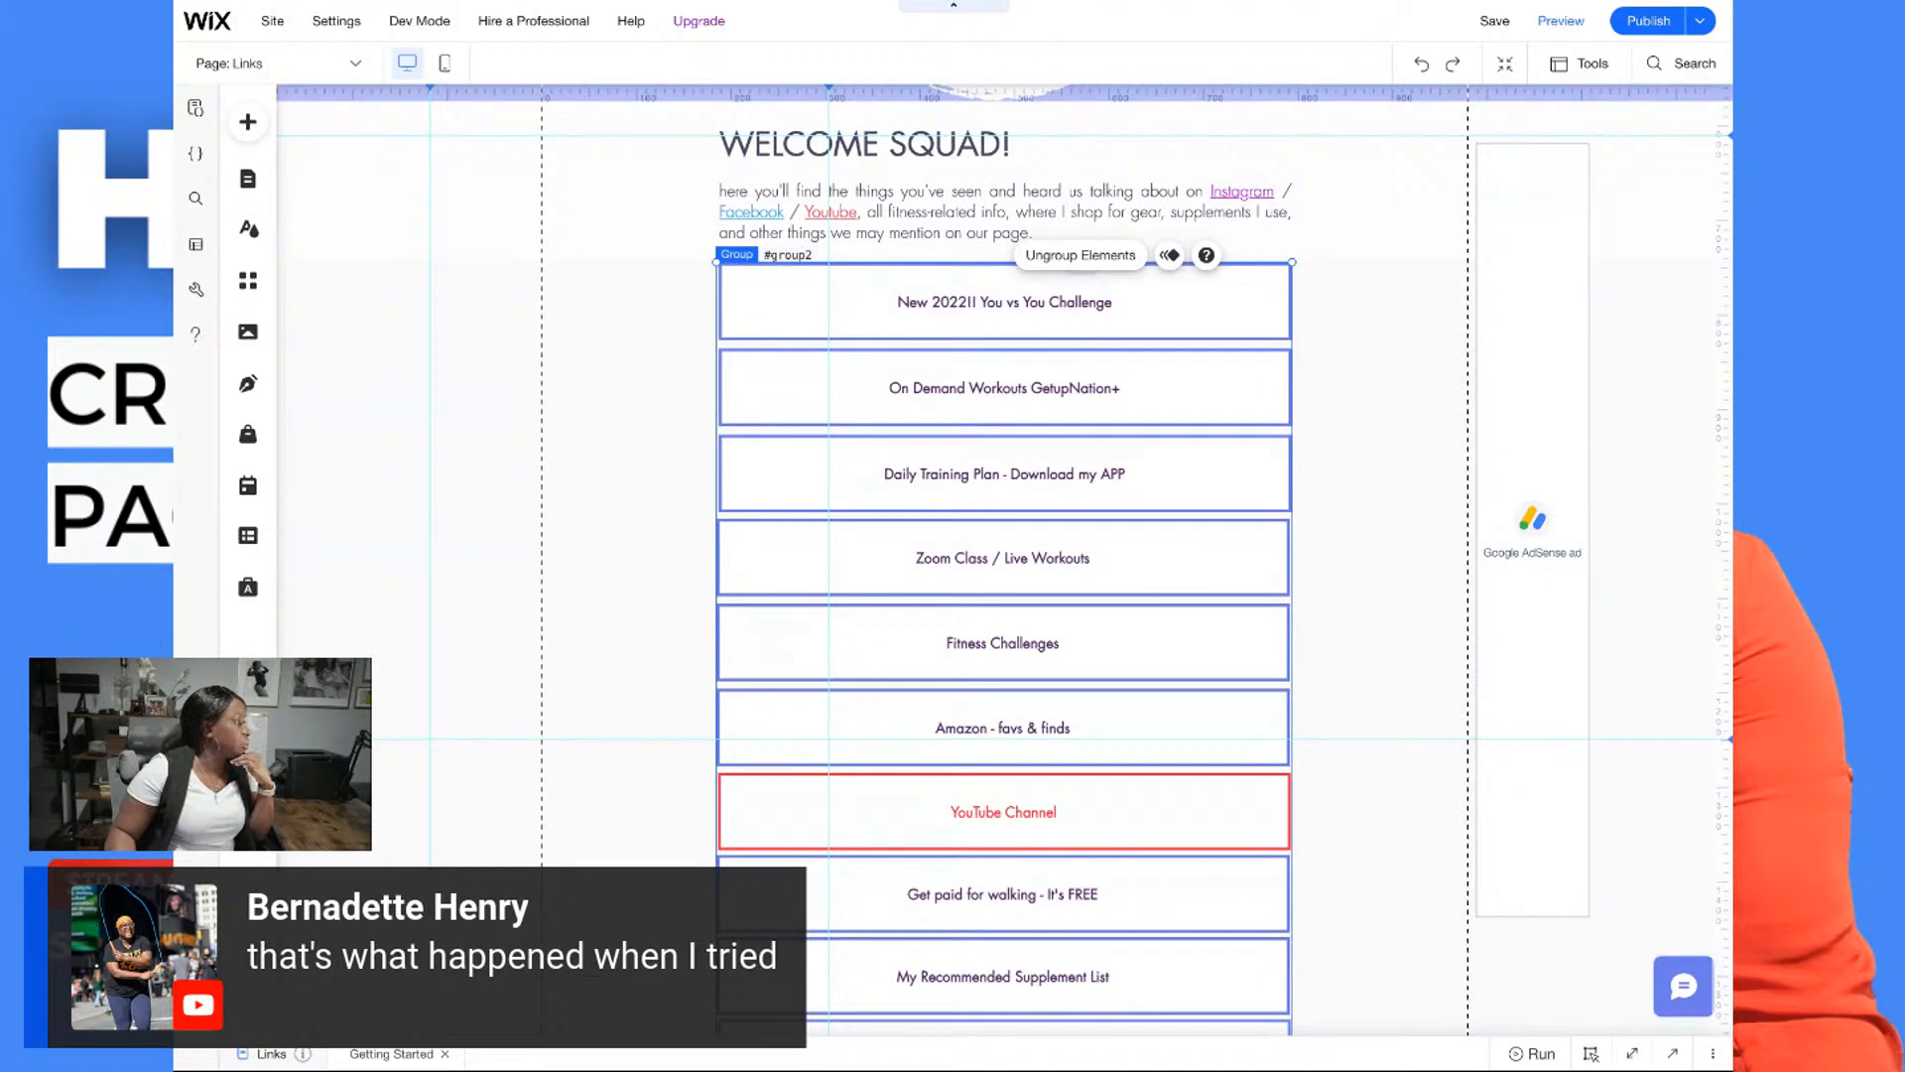
{"action": "left_click", "coordinate": [1169, 296]}
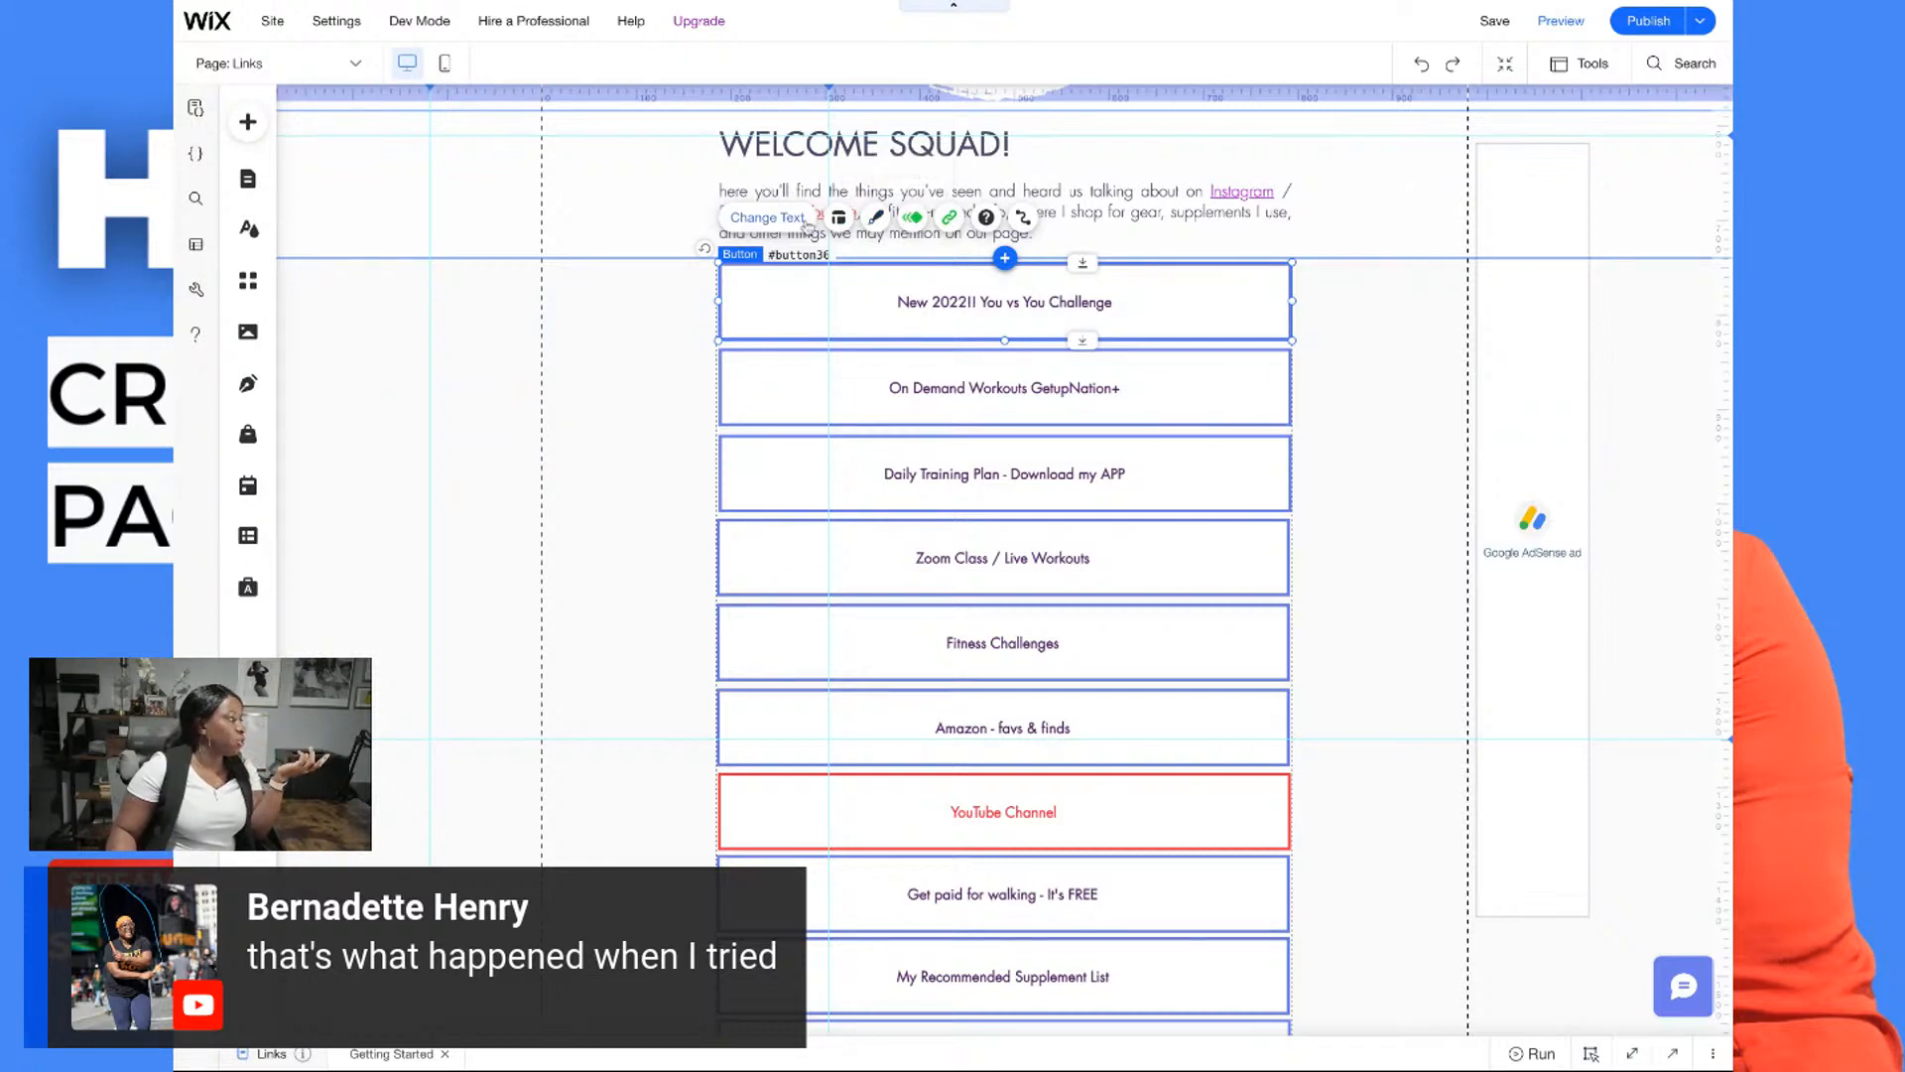
{"action": "left_click", "coordinate": [911, 218]}
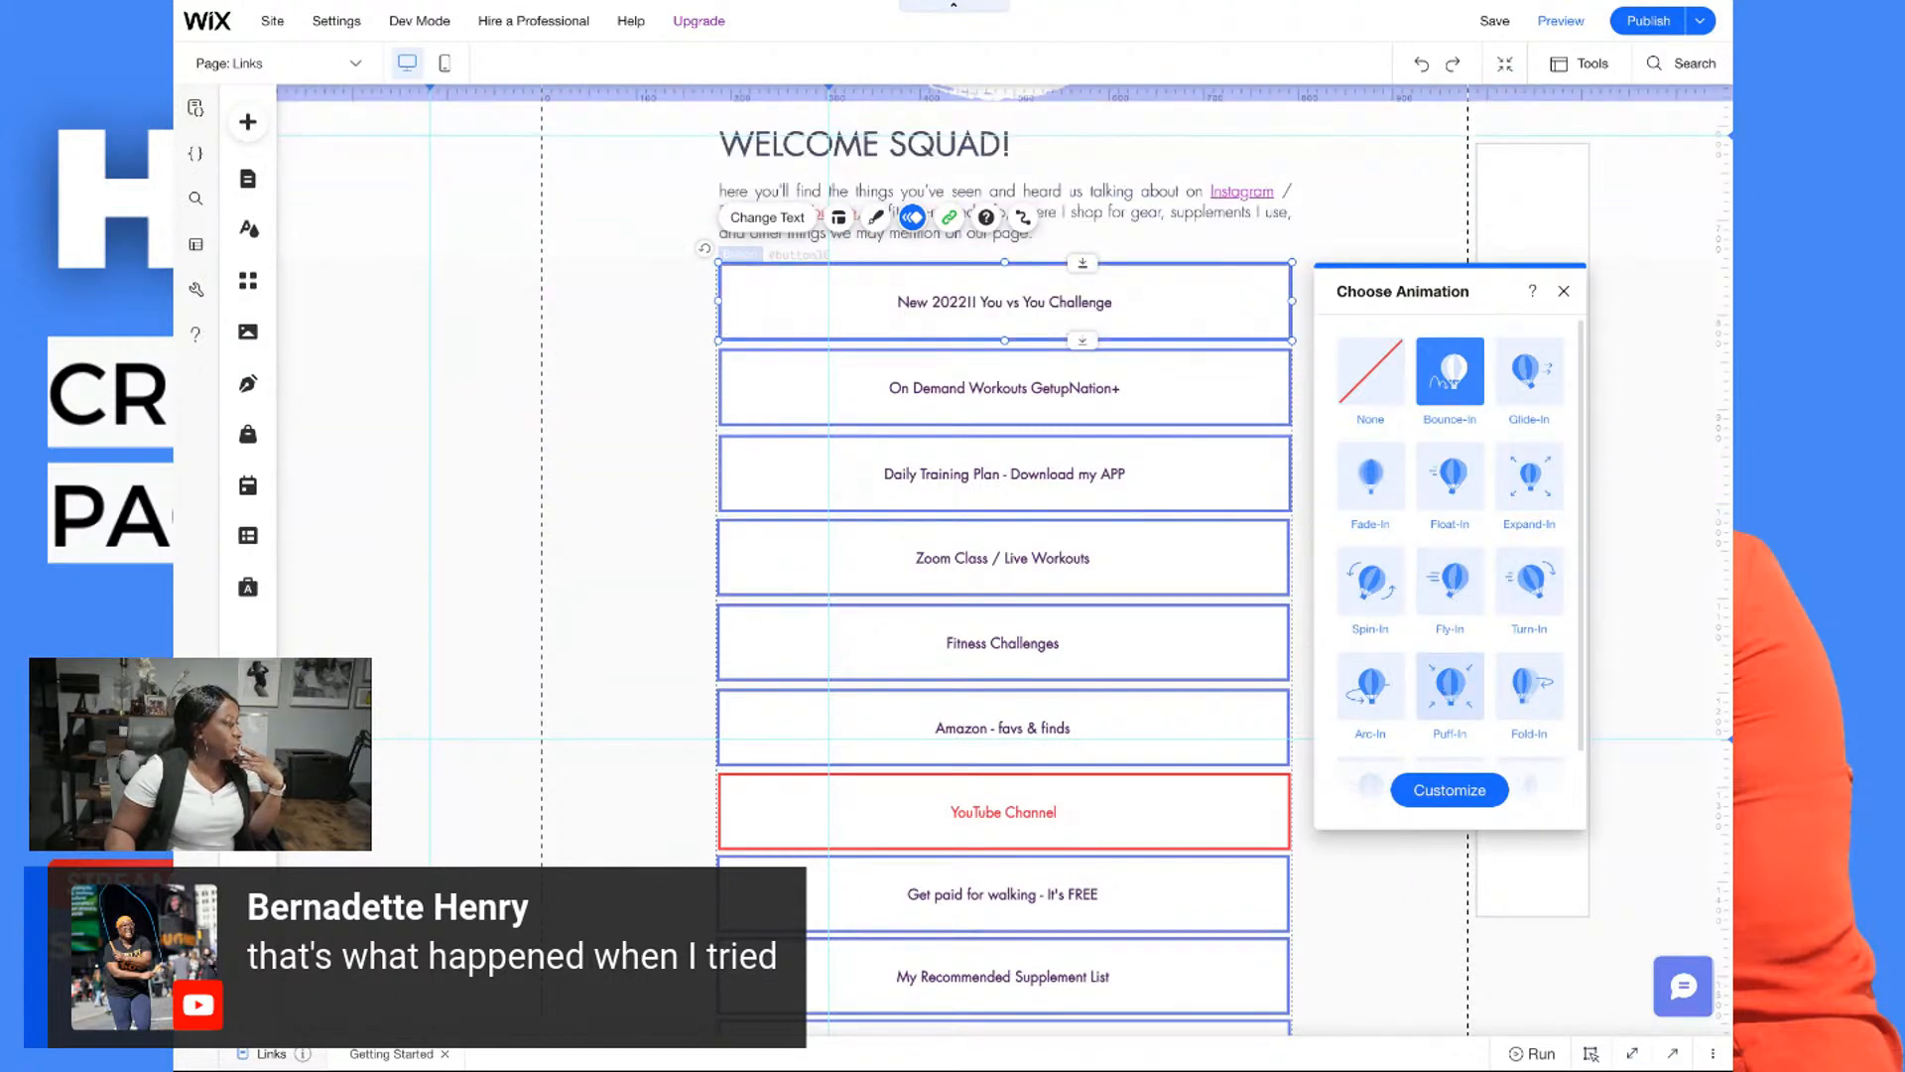
{"action": "left_click", "coordinate": [1454, 693]}
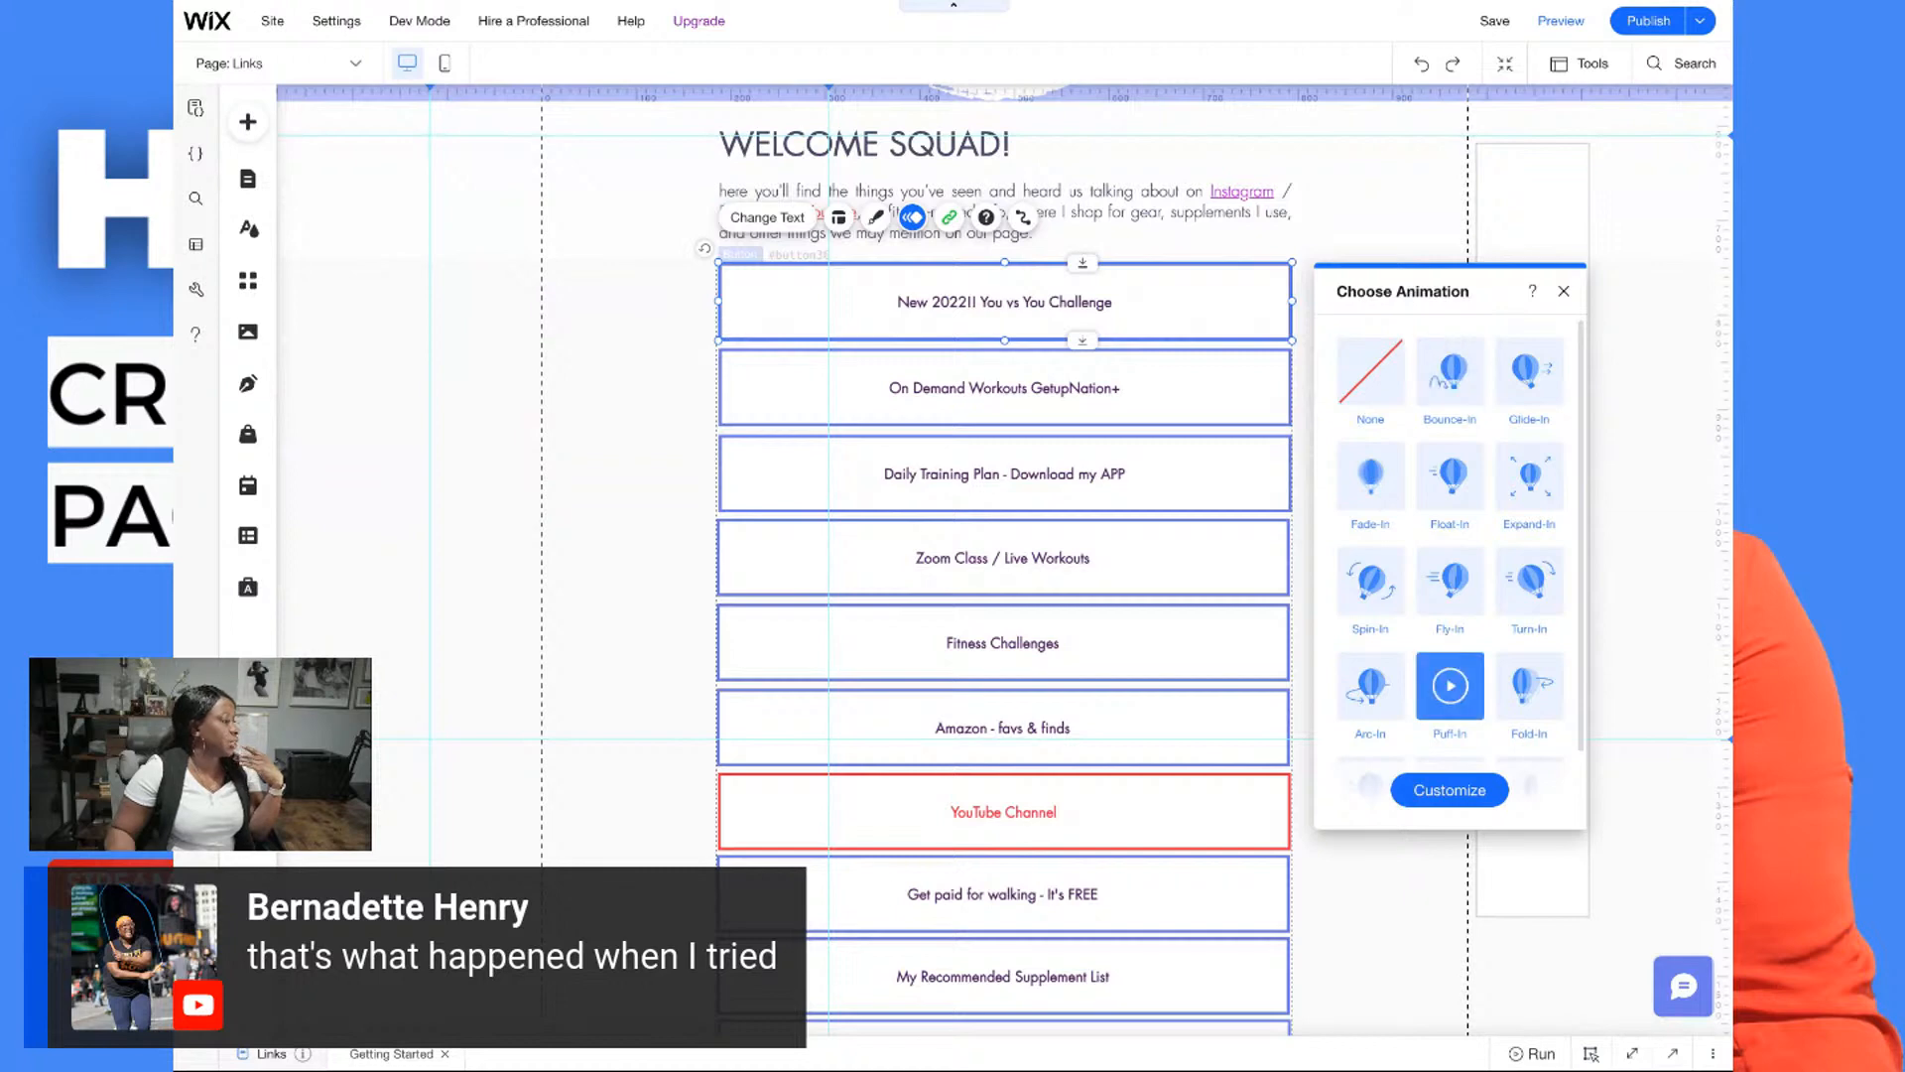
{"action": "left_click", "coordinate": [1448, 789]}
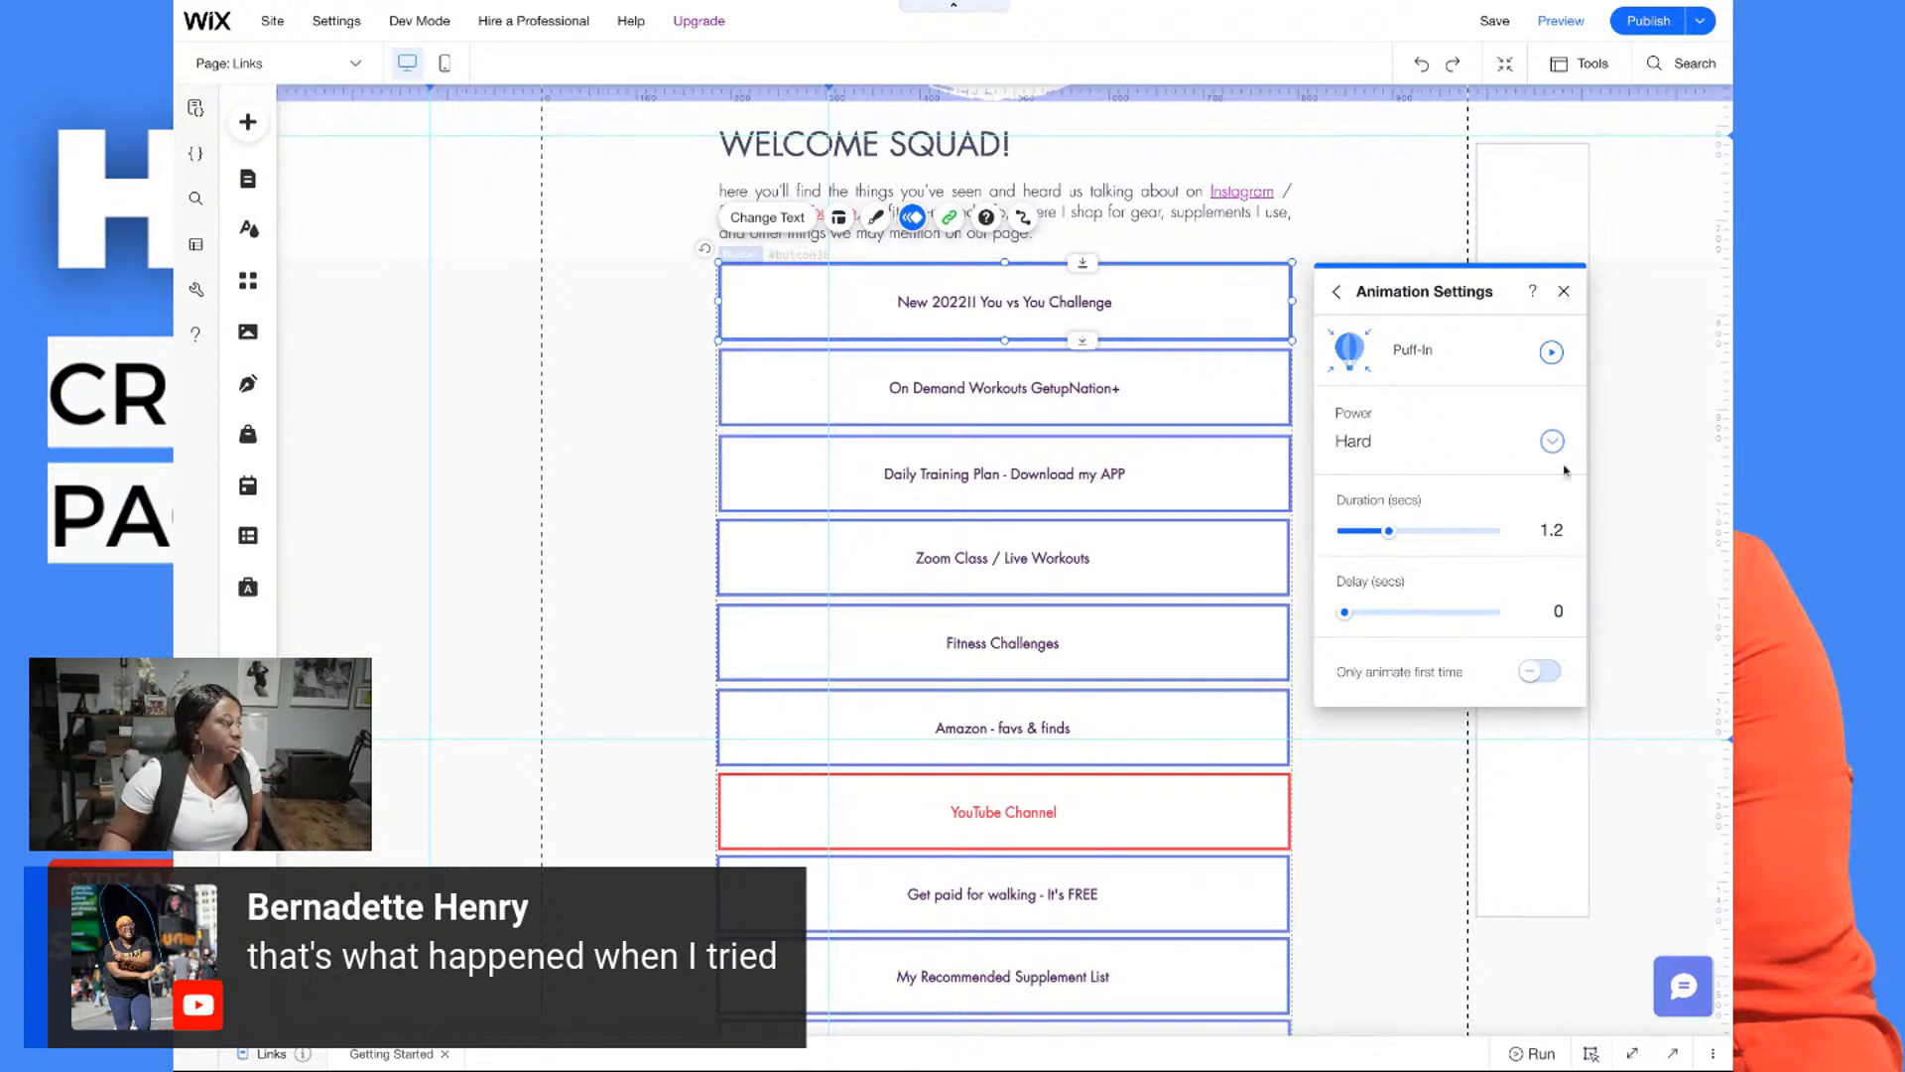
{"action": "left_click", "coordinate": [1544, 670]}
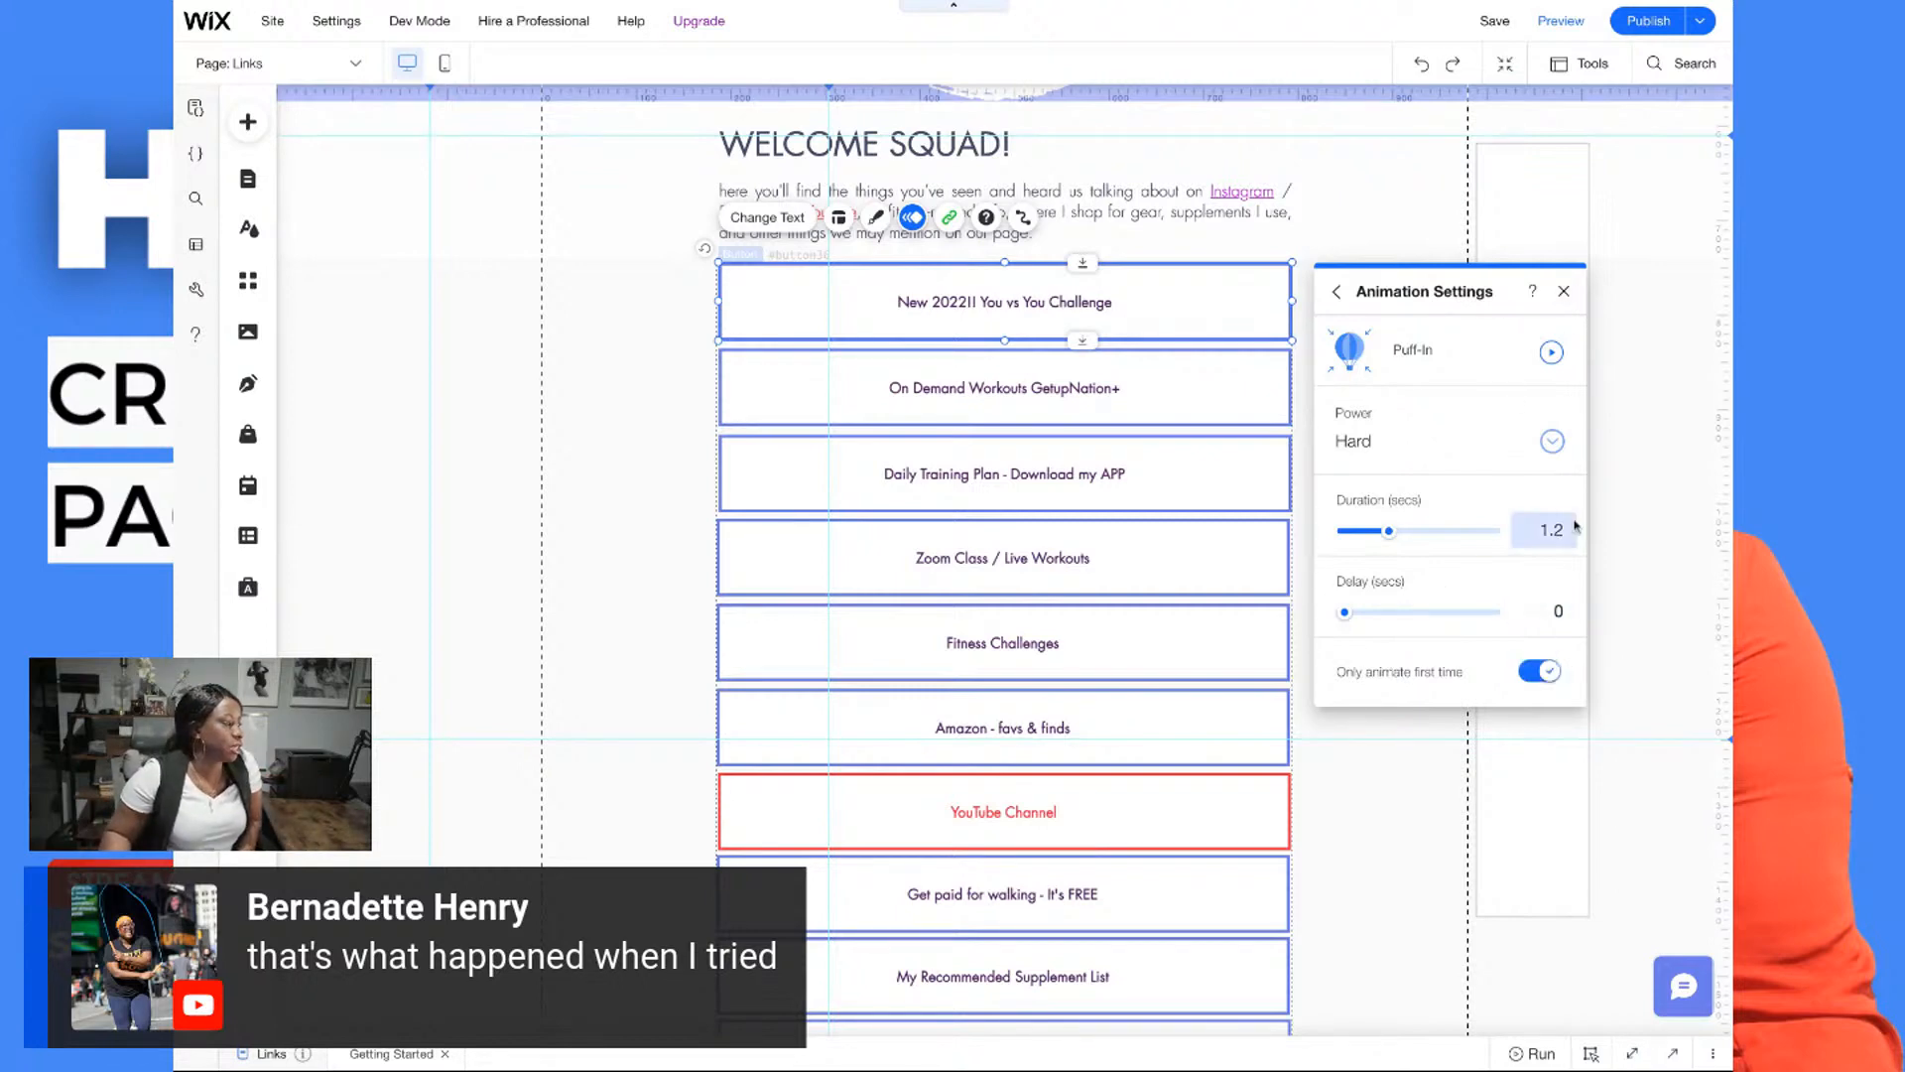
{"action": "left_click", "coordinate": [1564, 292]}
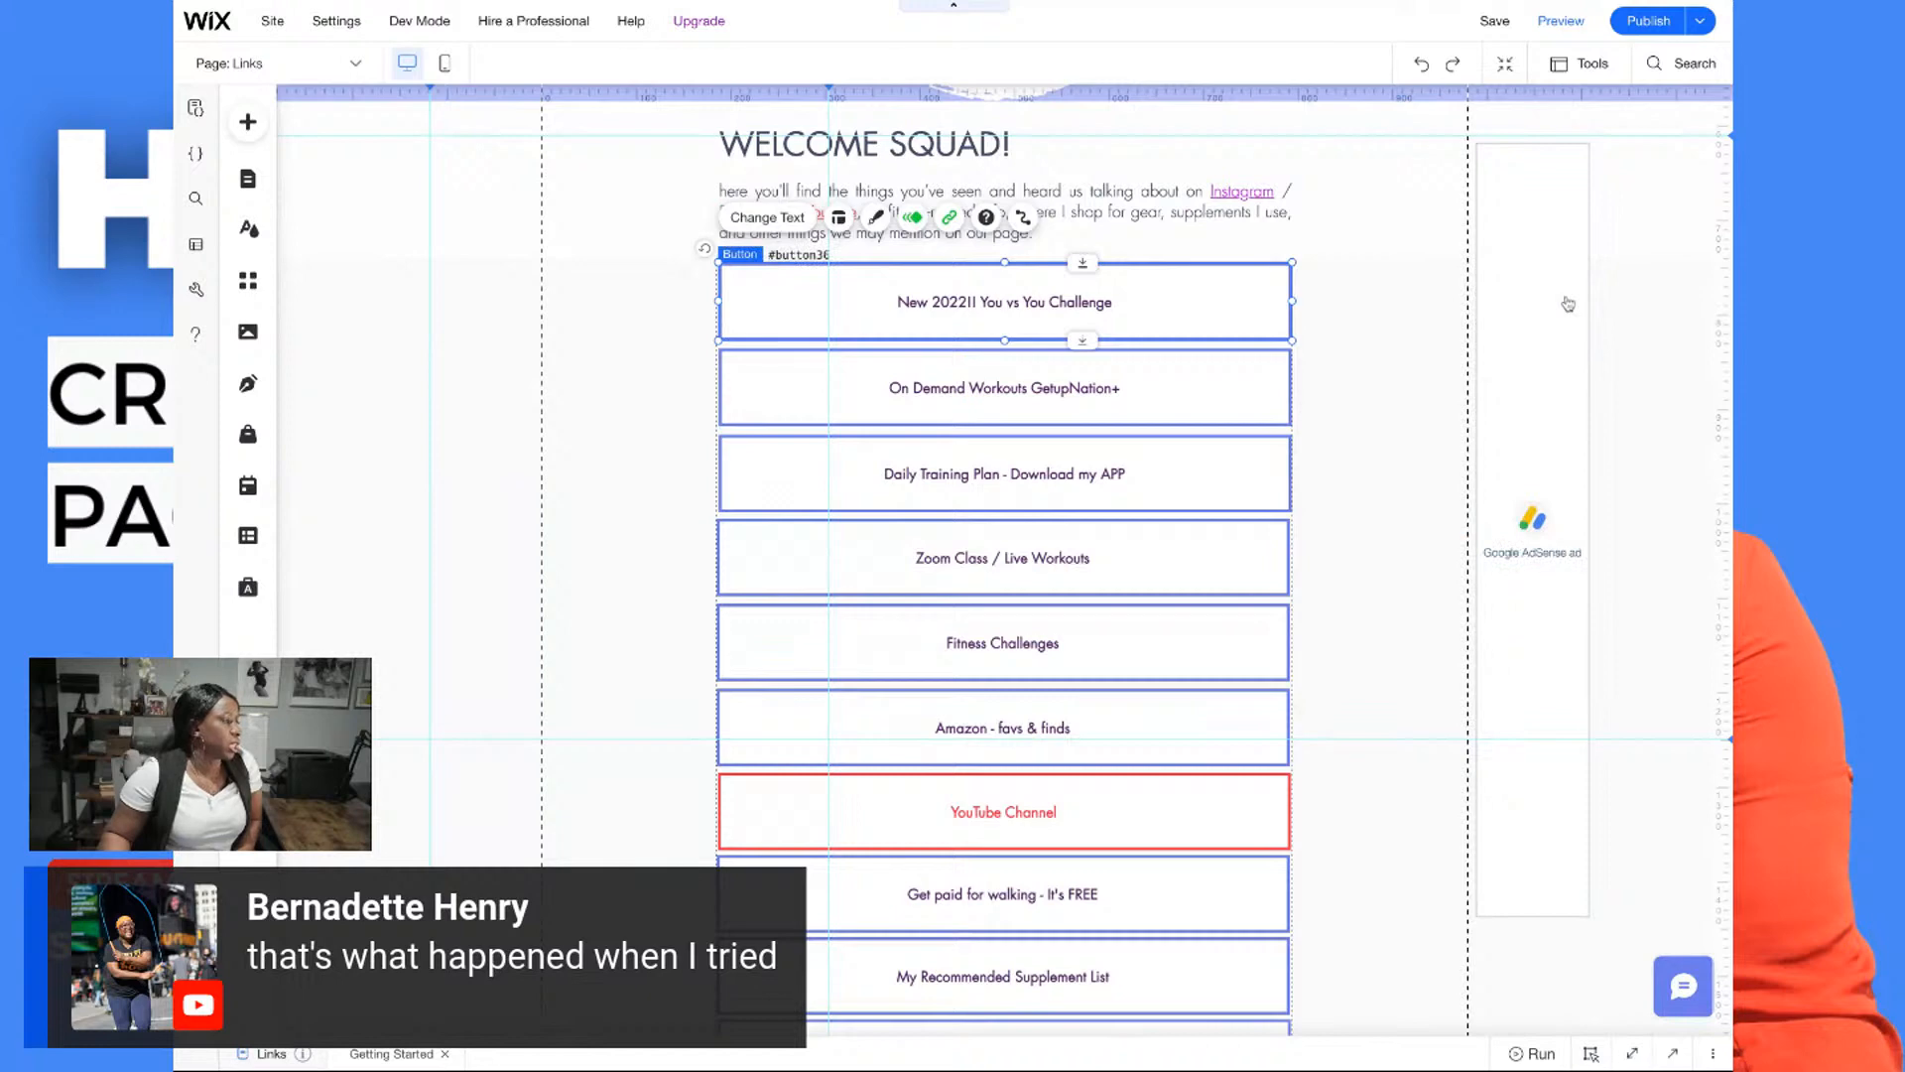
Preview the Links page with the sign-up popup dismissed and the developer console minimized, and return to the editor
{"action": "left_click", "coordinate": [1572, 29]}
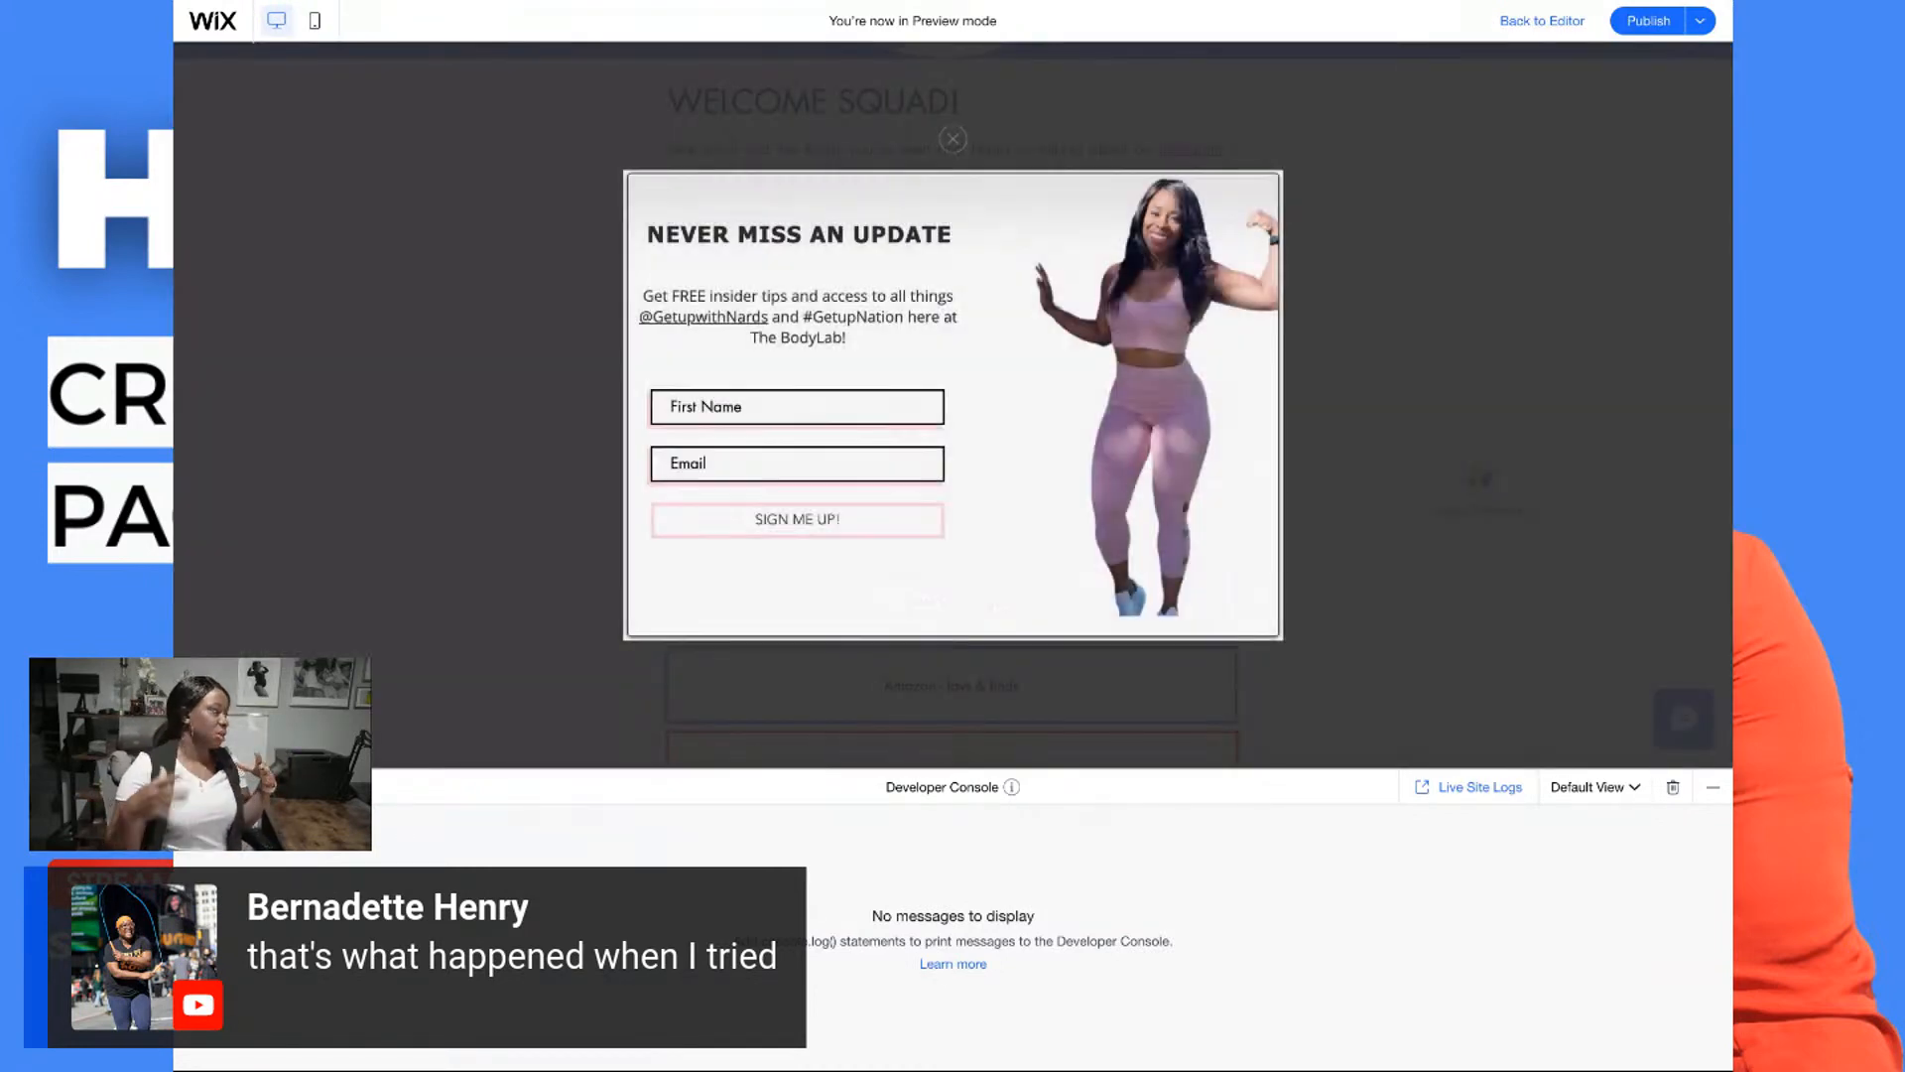
{"action": "left_click", "coordinate": [953, 140]}
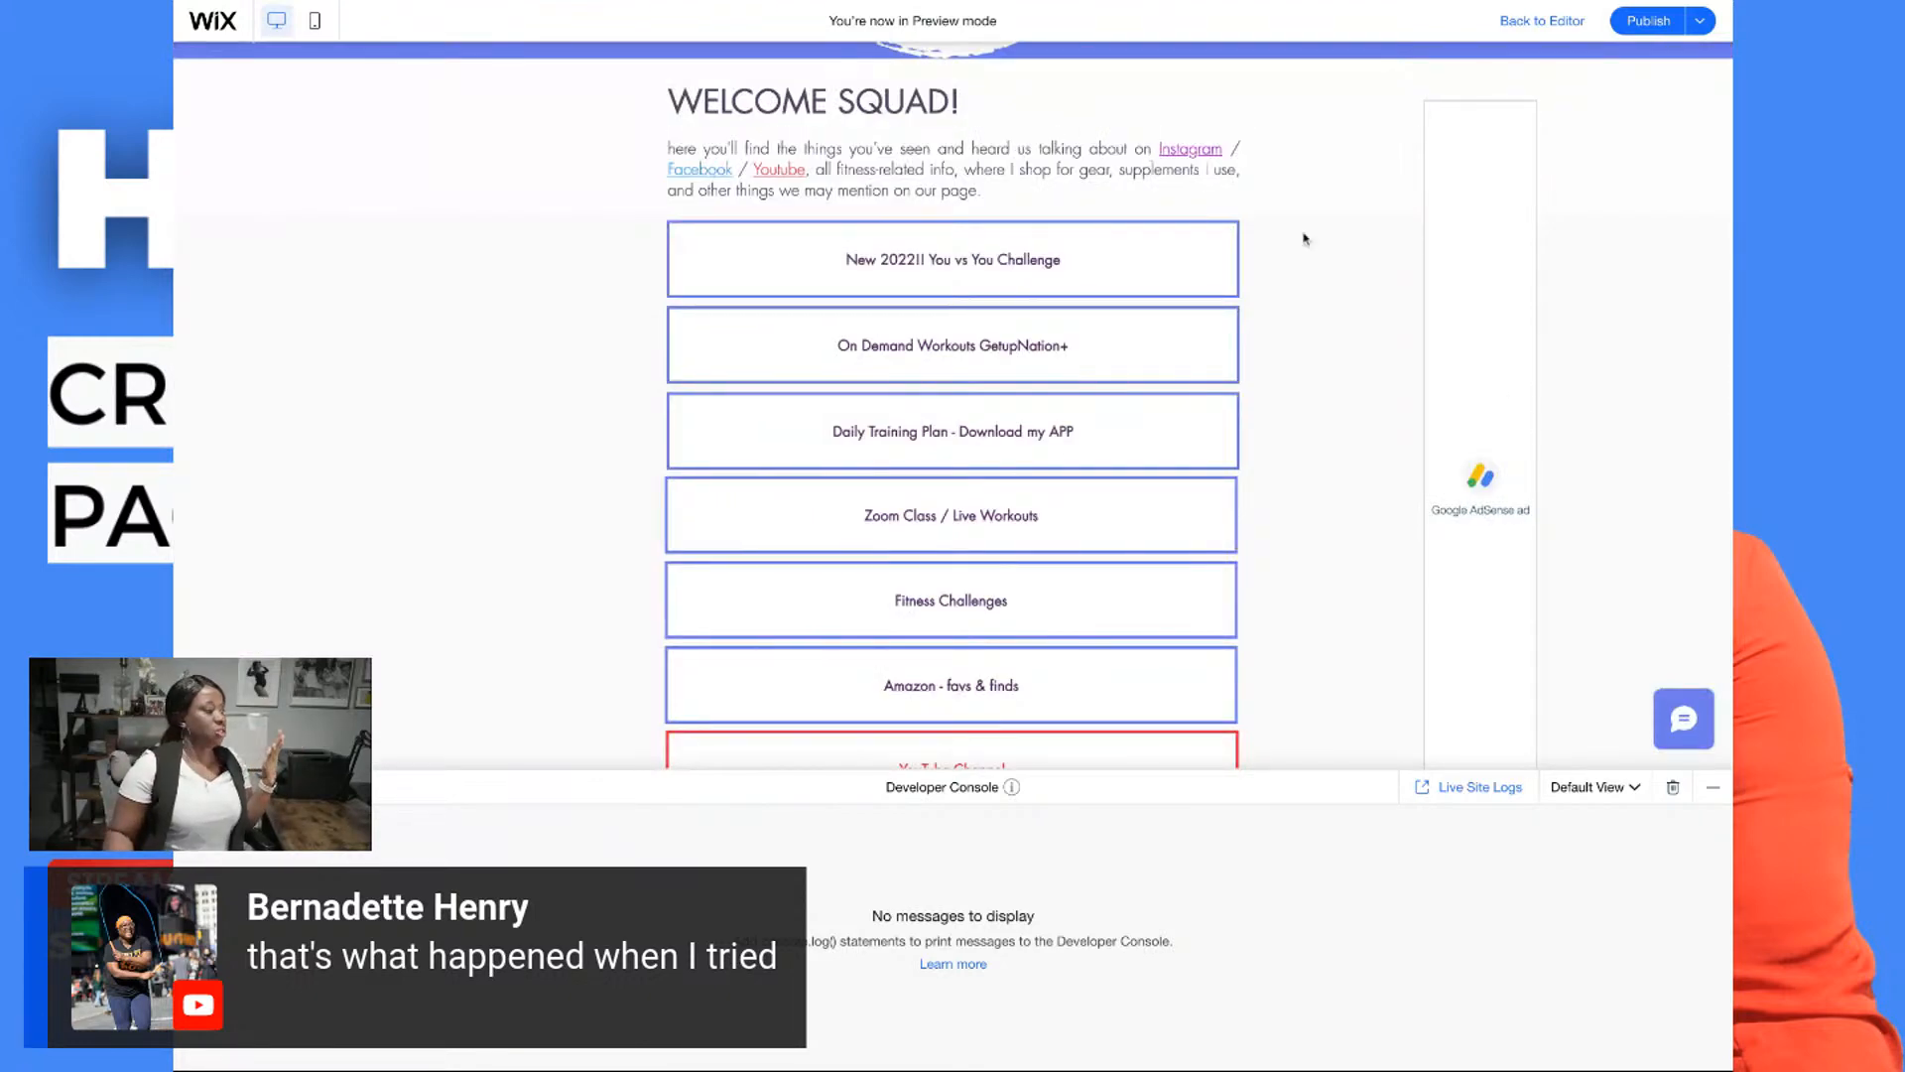
{"action": "left_click", "coordinate": [1712, 787]}
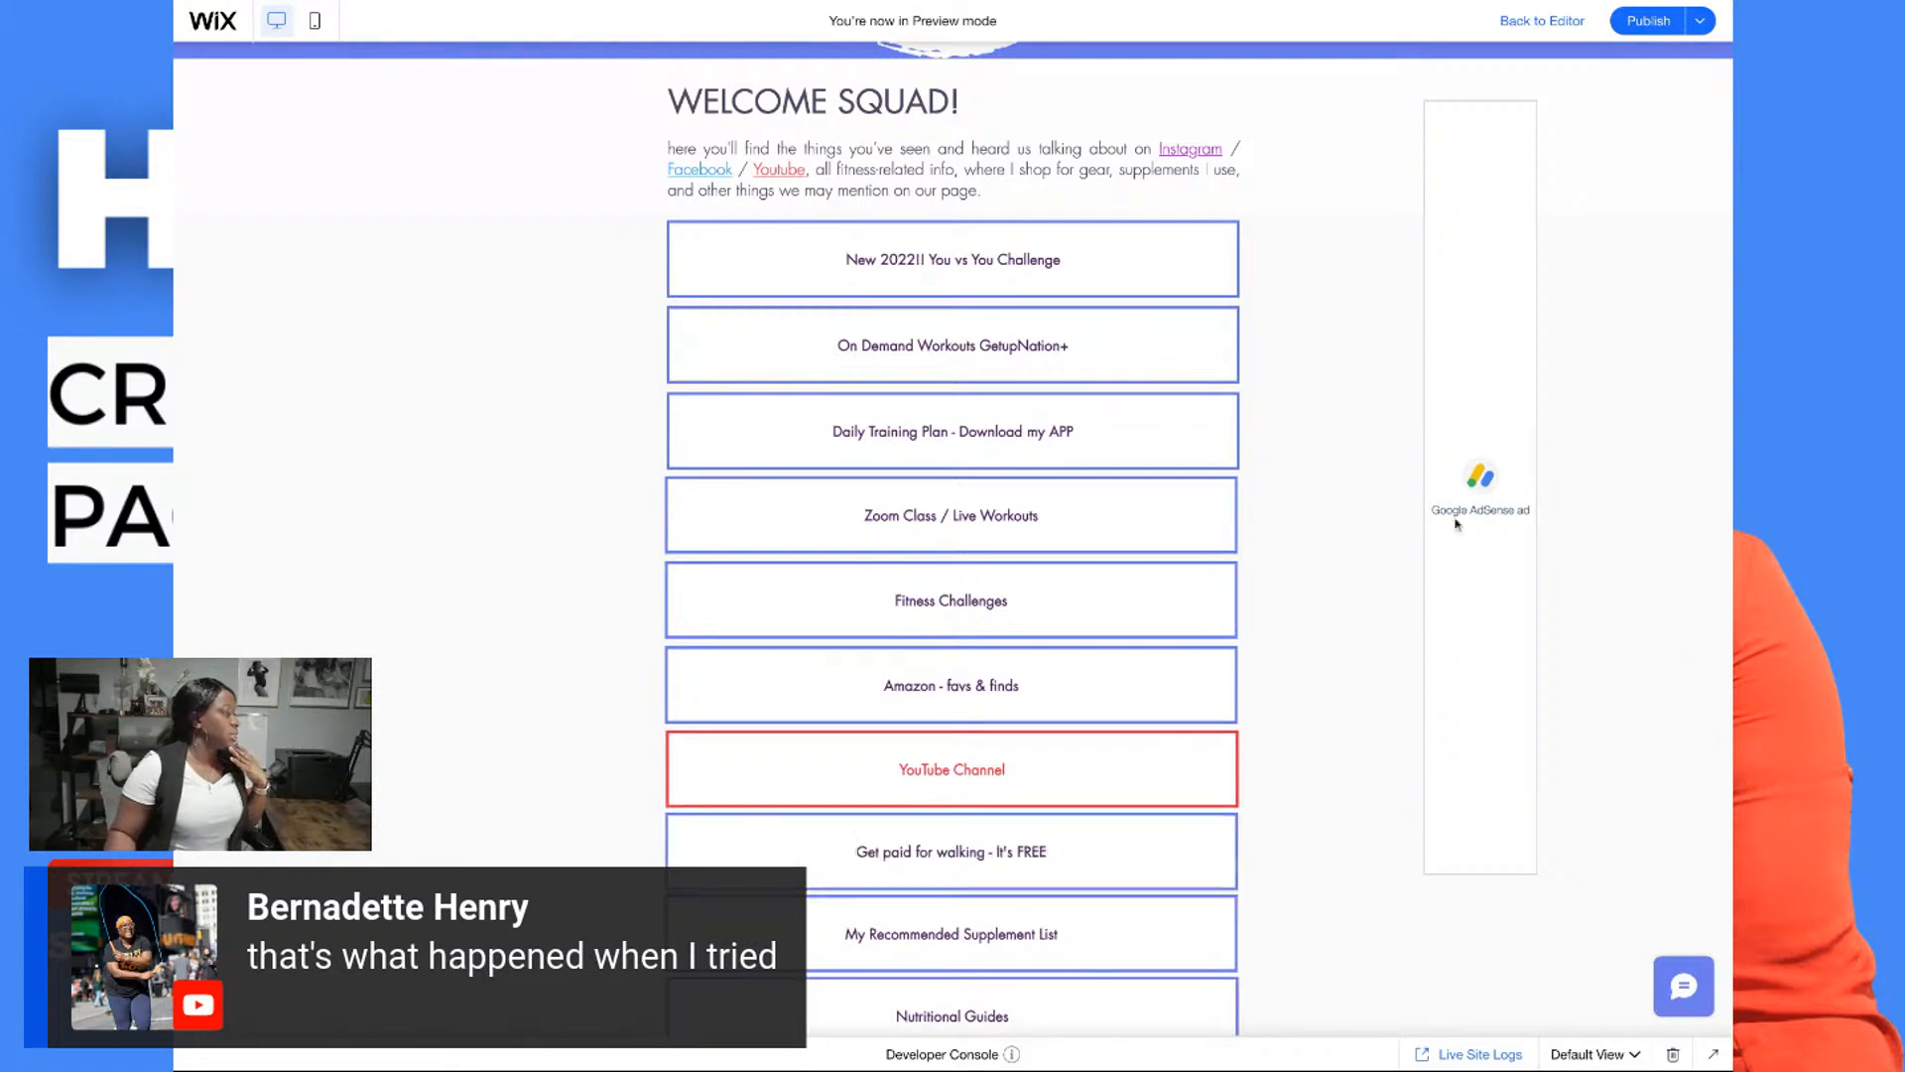
{"action": "left_click", "coordinate": [1543, 21]}
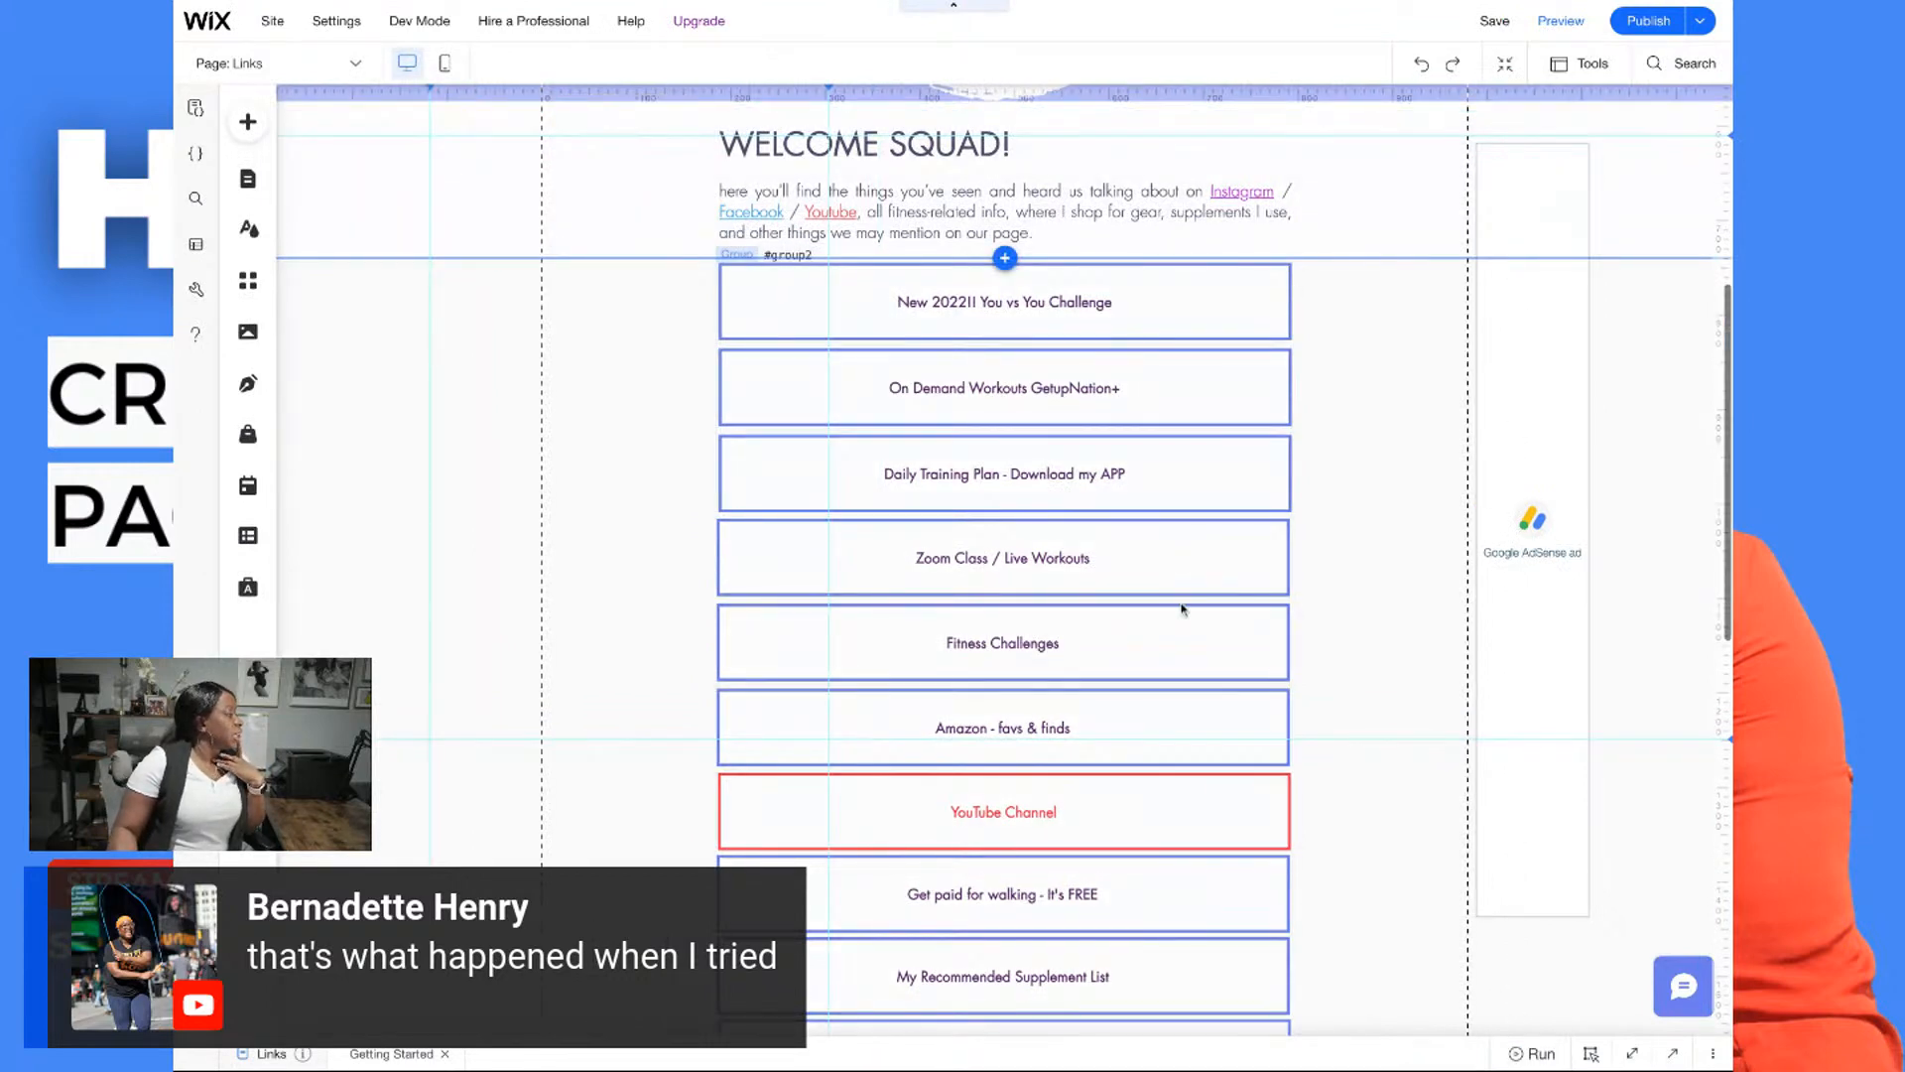
Remove the animation from the "Fitness Challenges" button by setting it to None
{"action": "left_click", "coordinate": [1140, 633]}
{"action": "left_click", "coordinate": [1141, 633]}
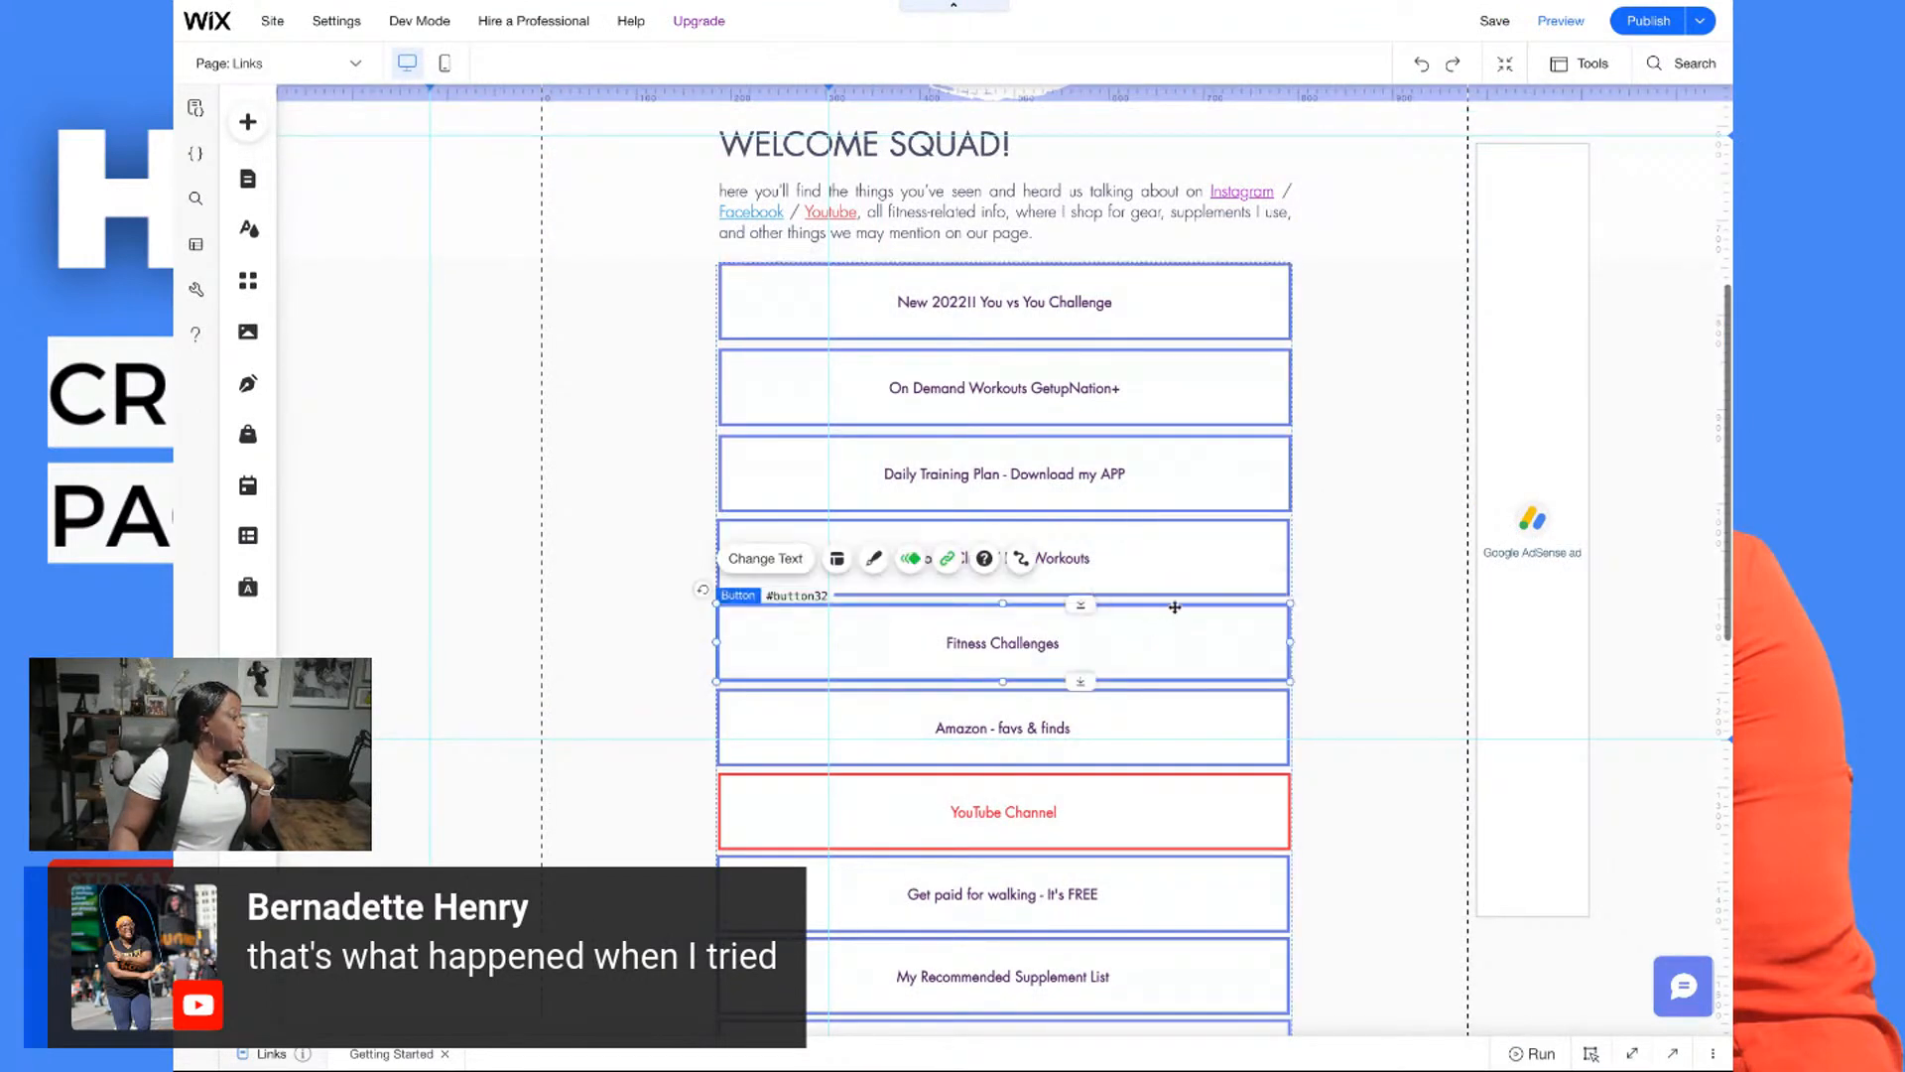
{"action": "left_click", "coordinate": [911, 558]}
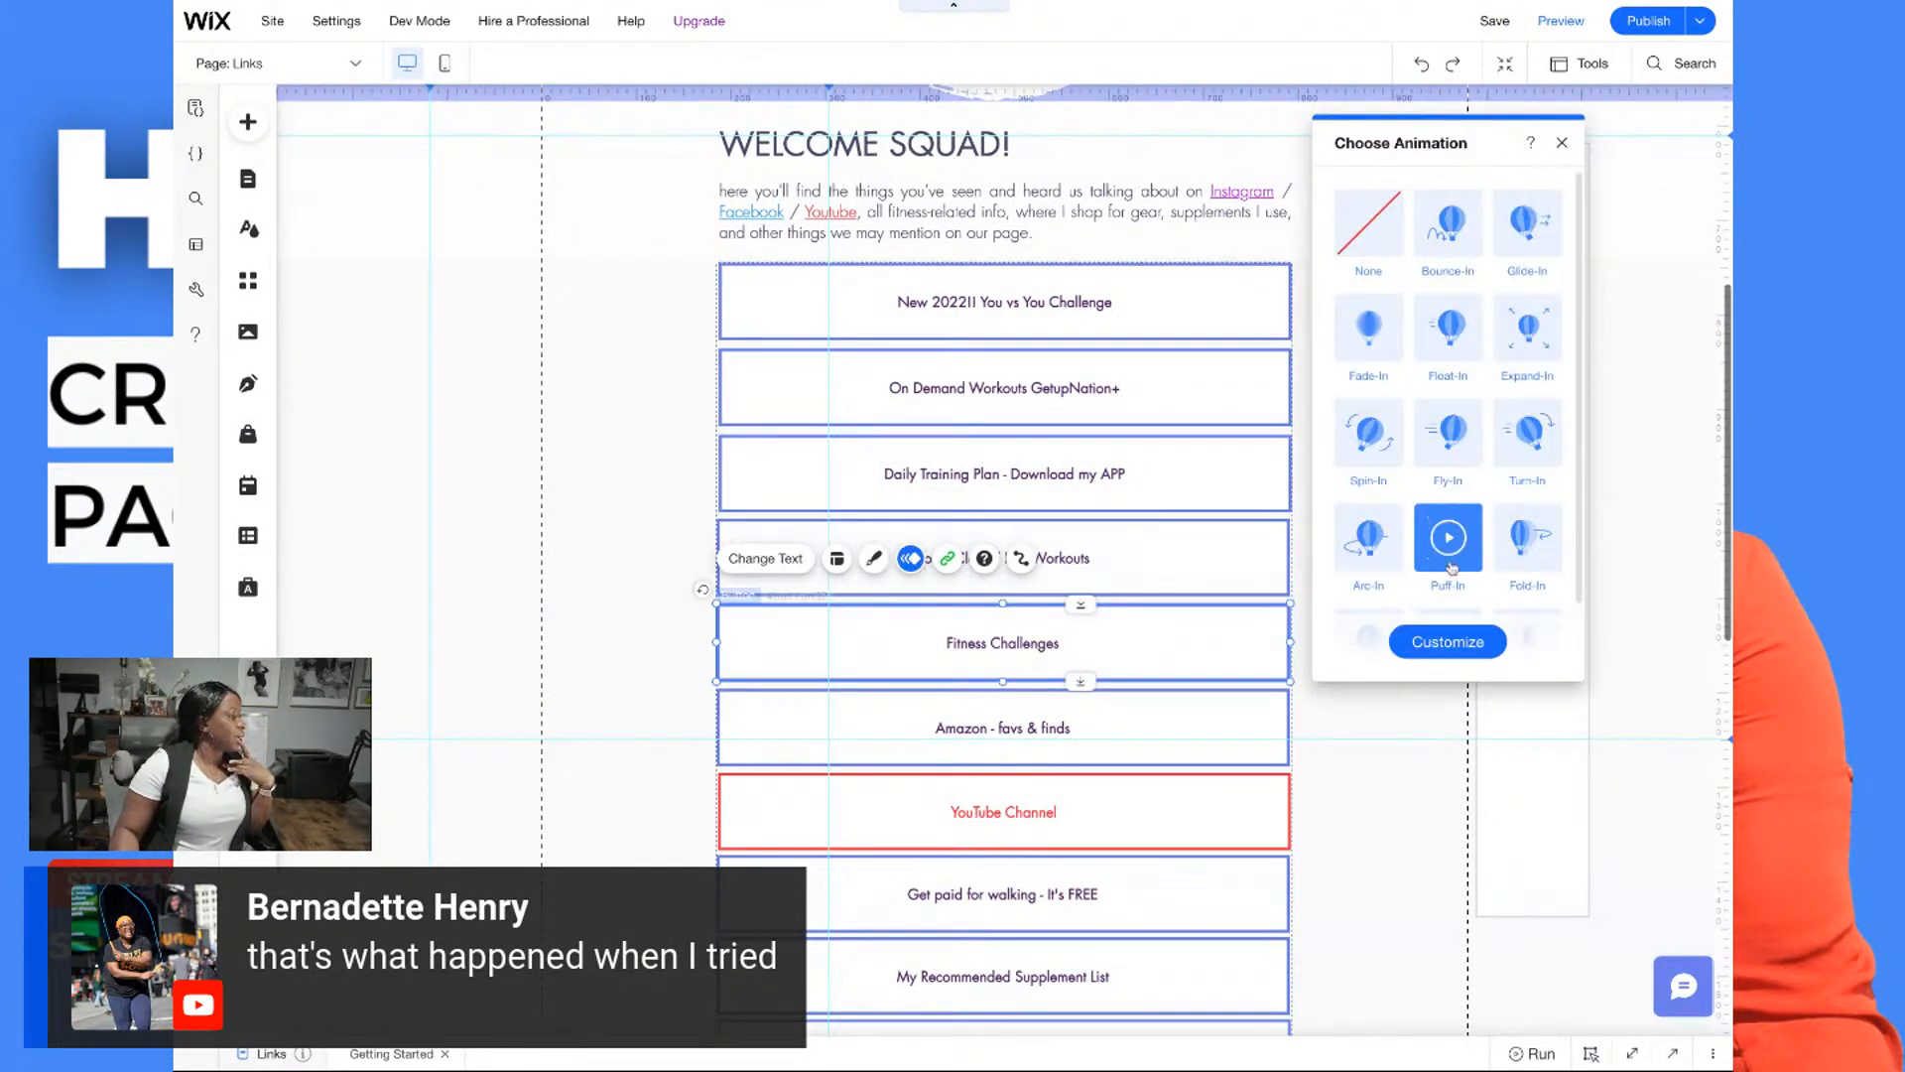
{"action": "left_click", "coordinate": [1368, 223]}
{"action": "left_click", "coordinate": [1564, 144]}
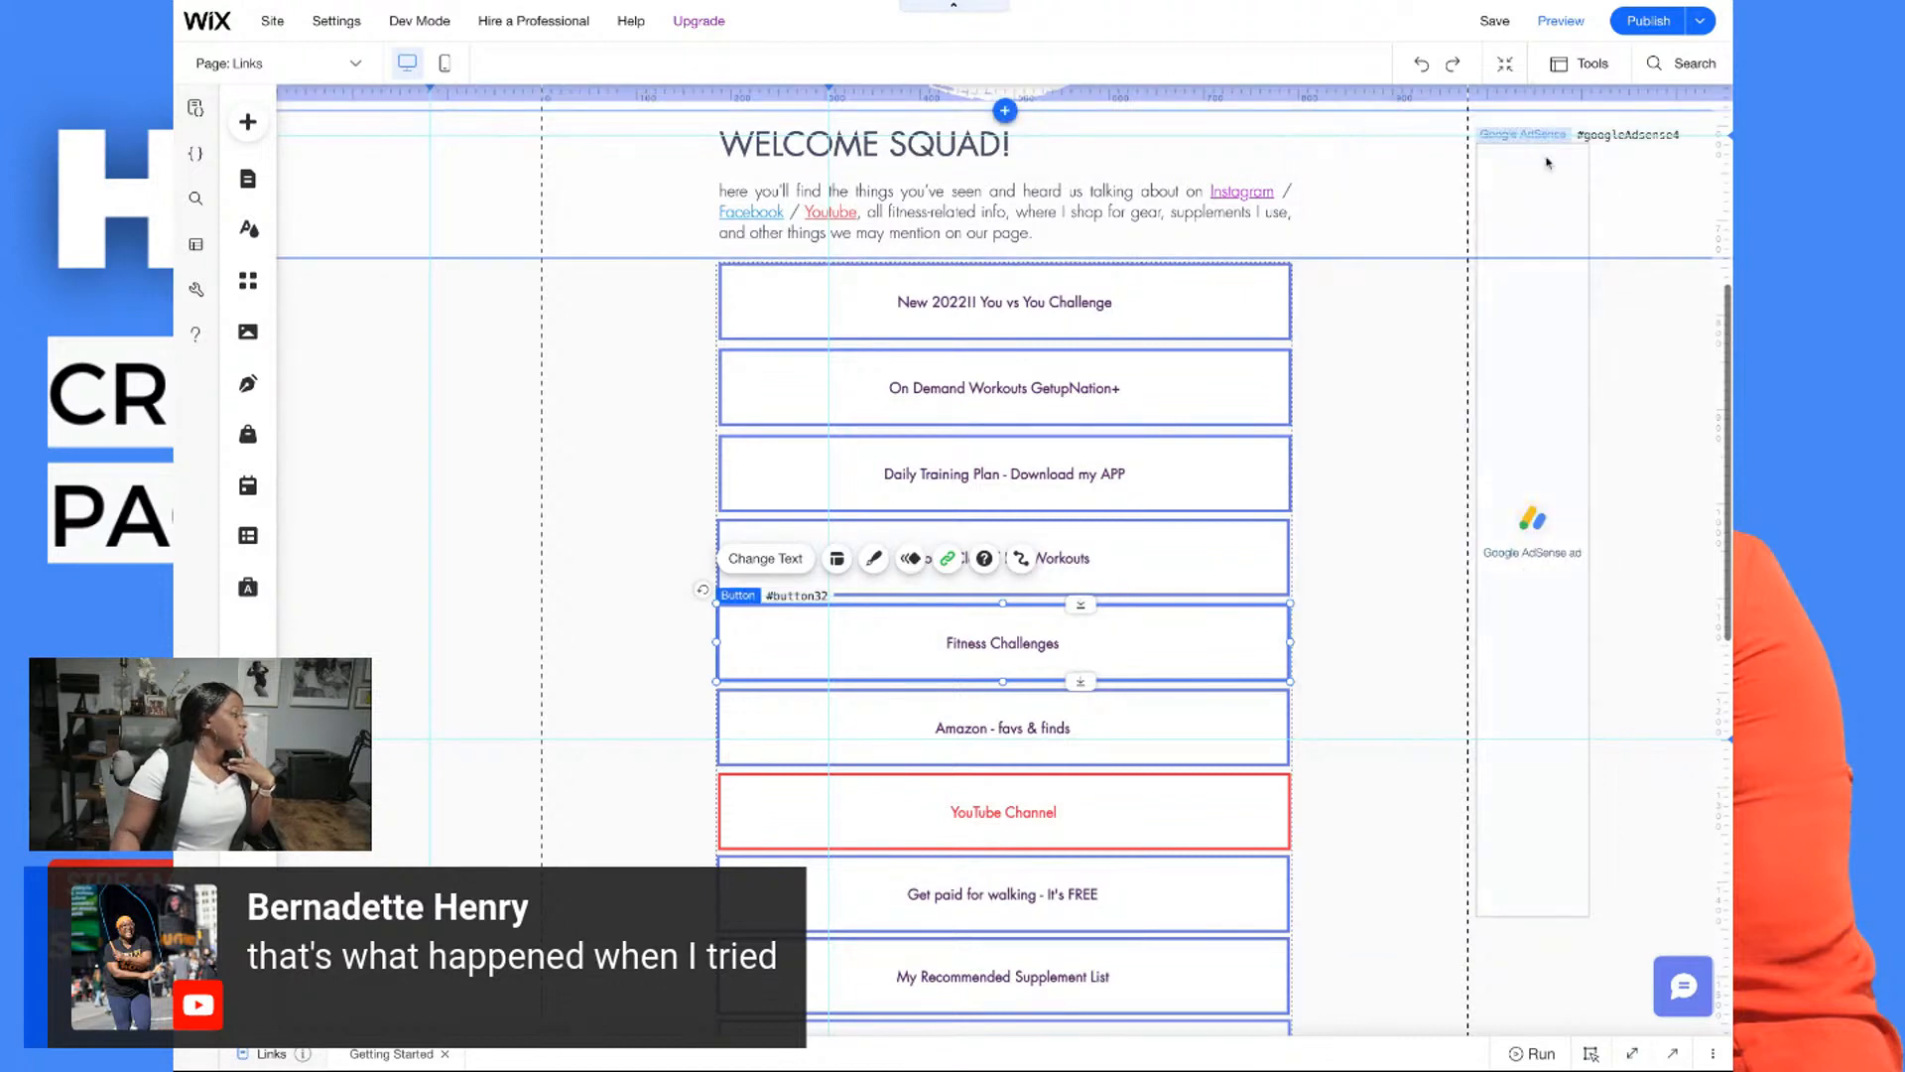
Set the animation of the "Get paid for walking - It's FREE" button to None
{"action": "scroll", "coordinate": [959, 707], "scroll_direction": "down", "scroll_amount": 2}
{"action": "left_click", "coordinate": [958, 706]}
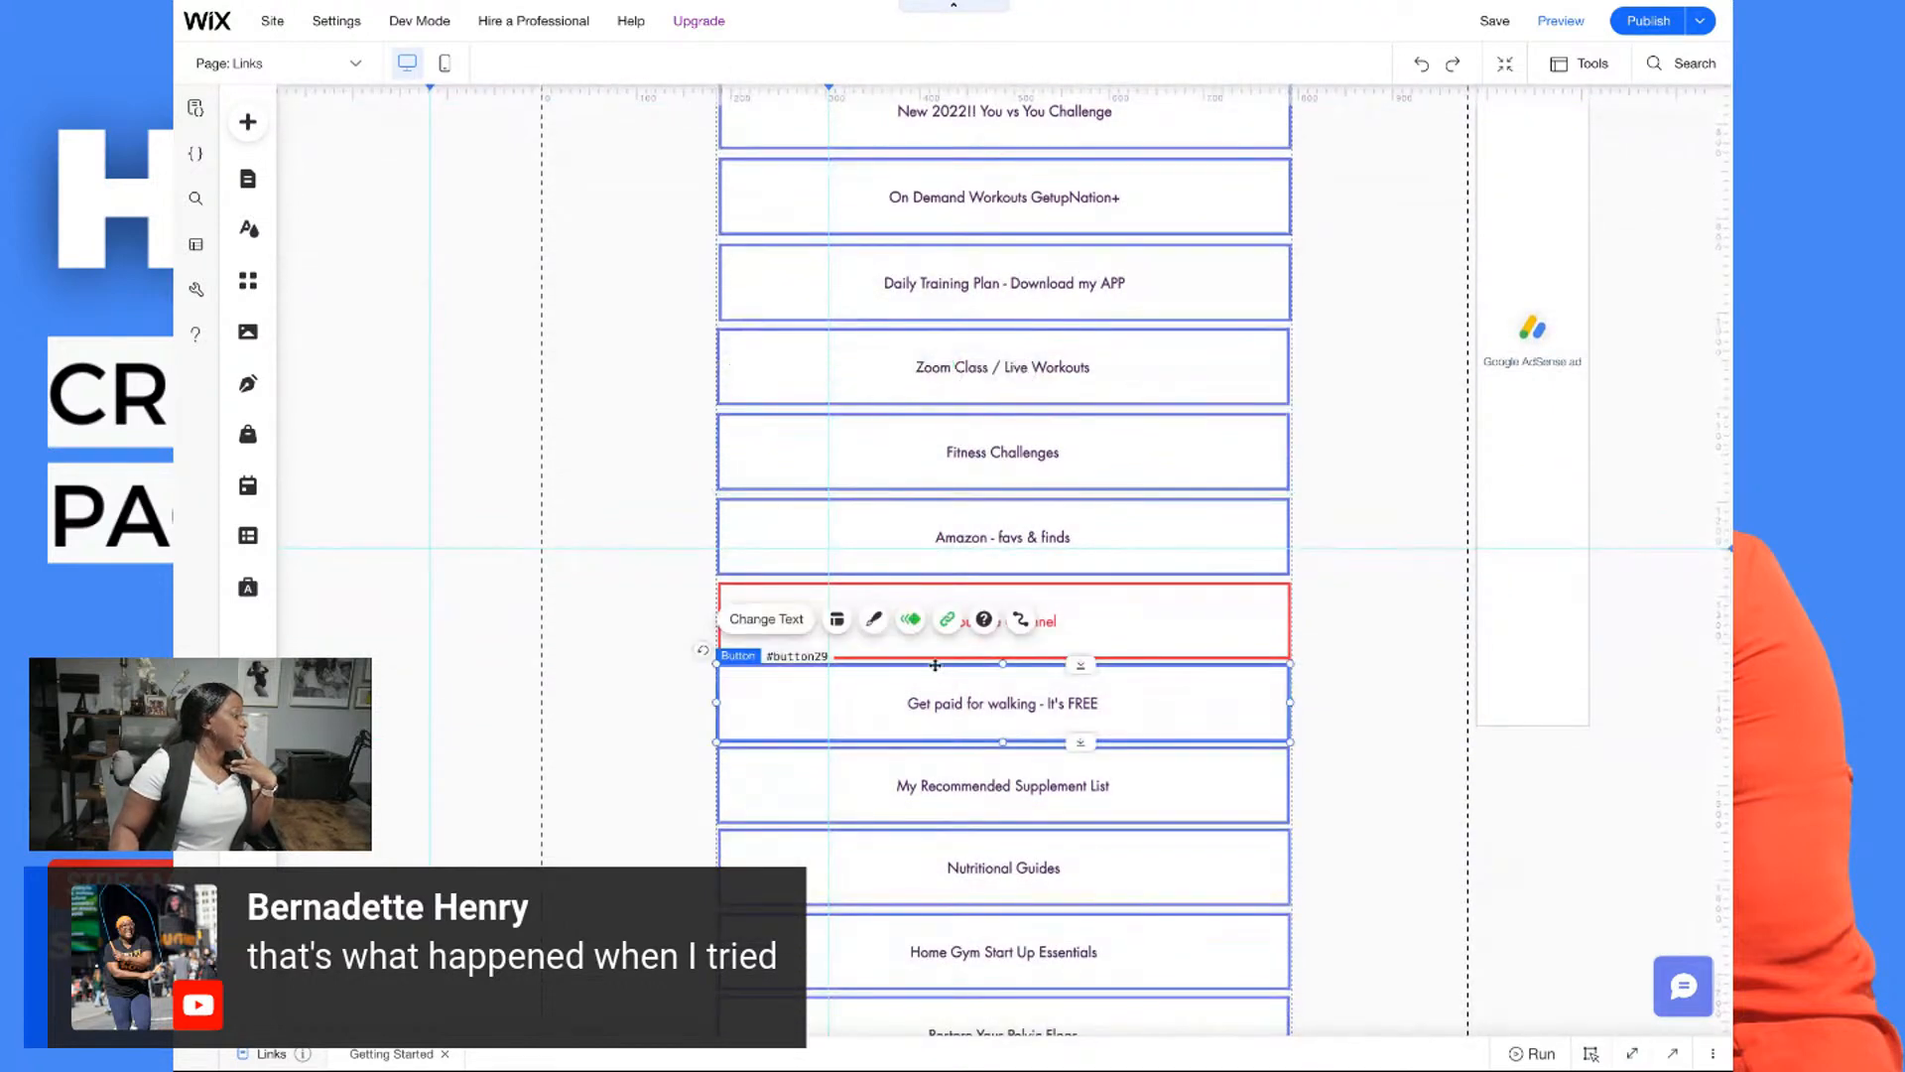
{"action": "left_click", "coordinate": [911, 619]}
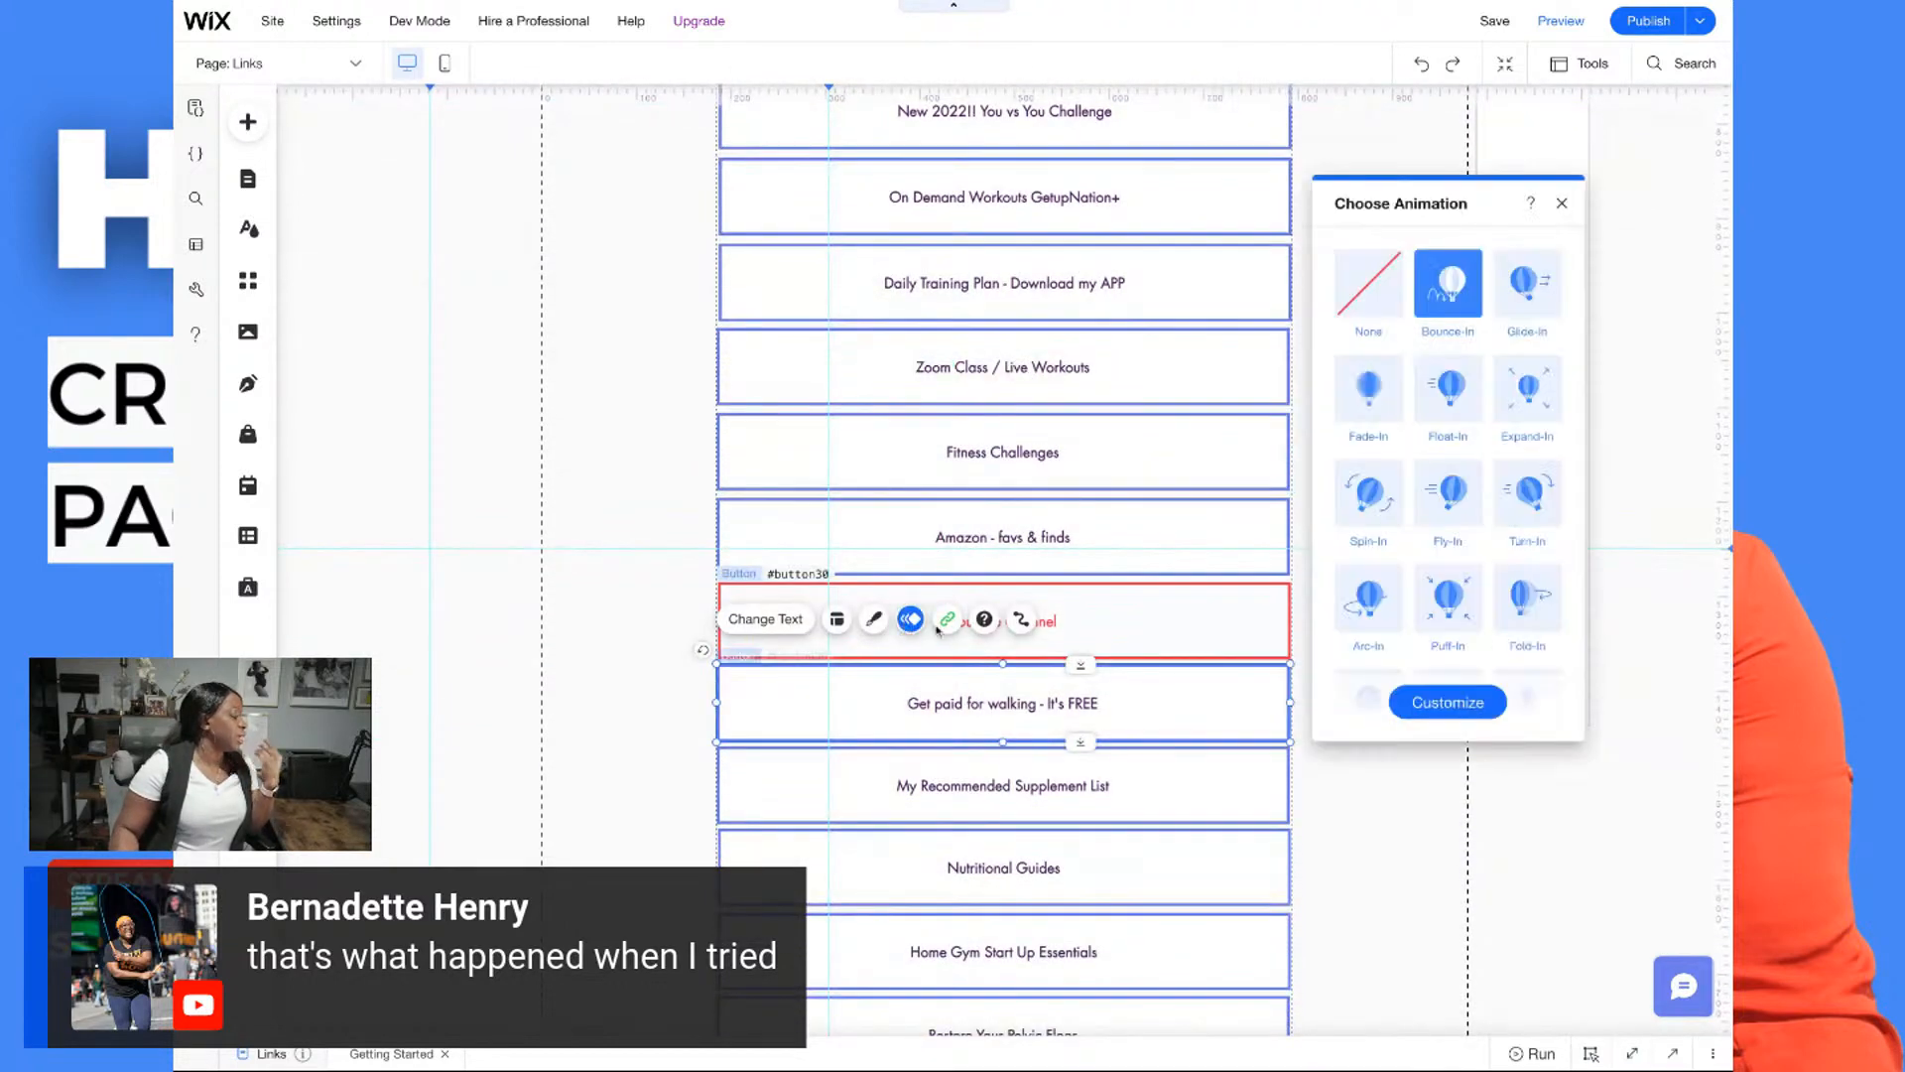
{"action": "left_click", "coordinate": [1369, 285]}
{"action": "left_click", "coordinate": [1562, 203]}
Examine the Links page's header, welcome text and link buttons in the desktop layout and in the mobile layout
{"action": "scroll", "coordinate": [1237, 277], "scroll_direction": "up", "scroll_amount": 7}
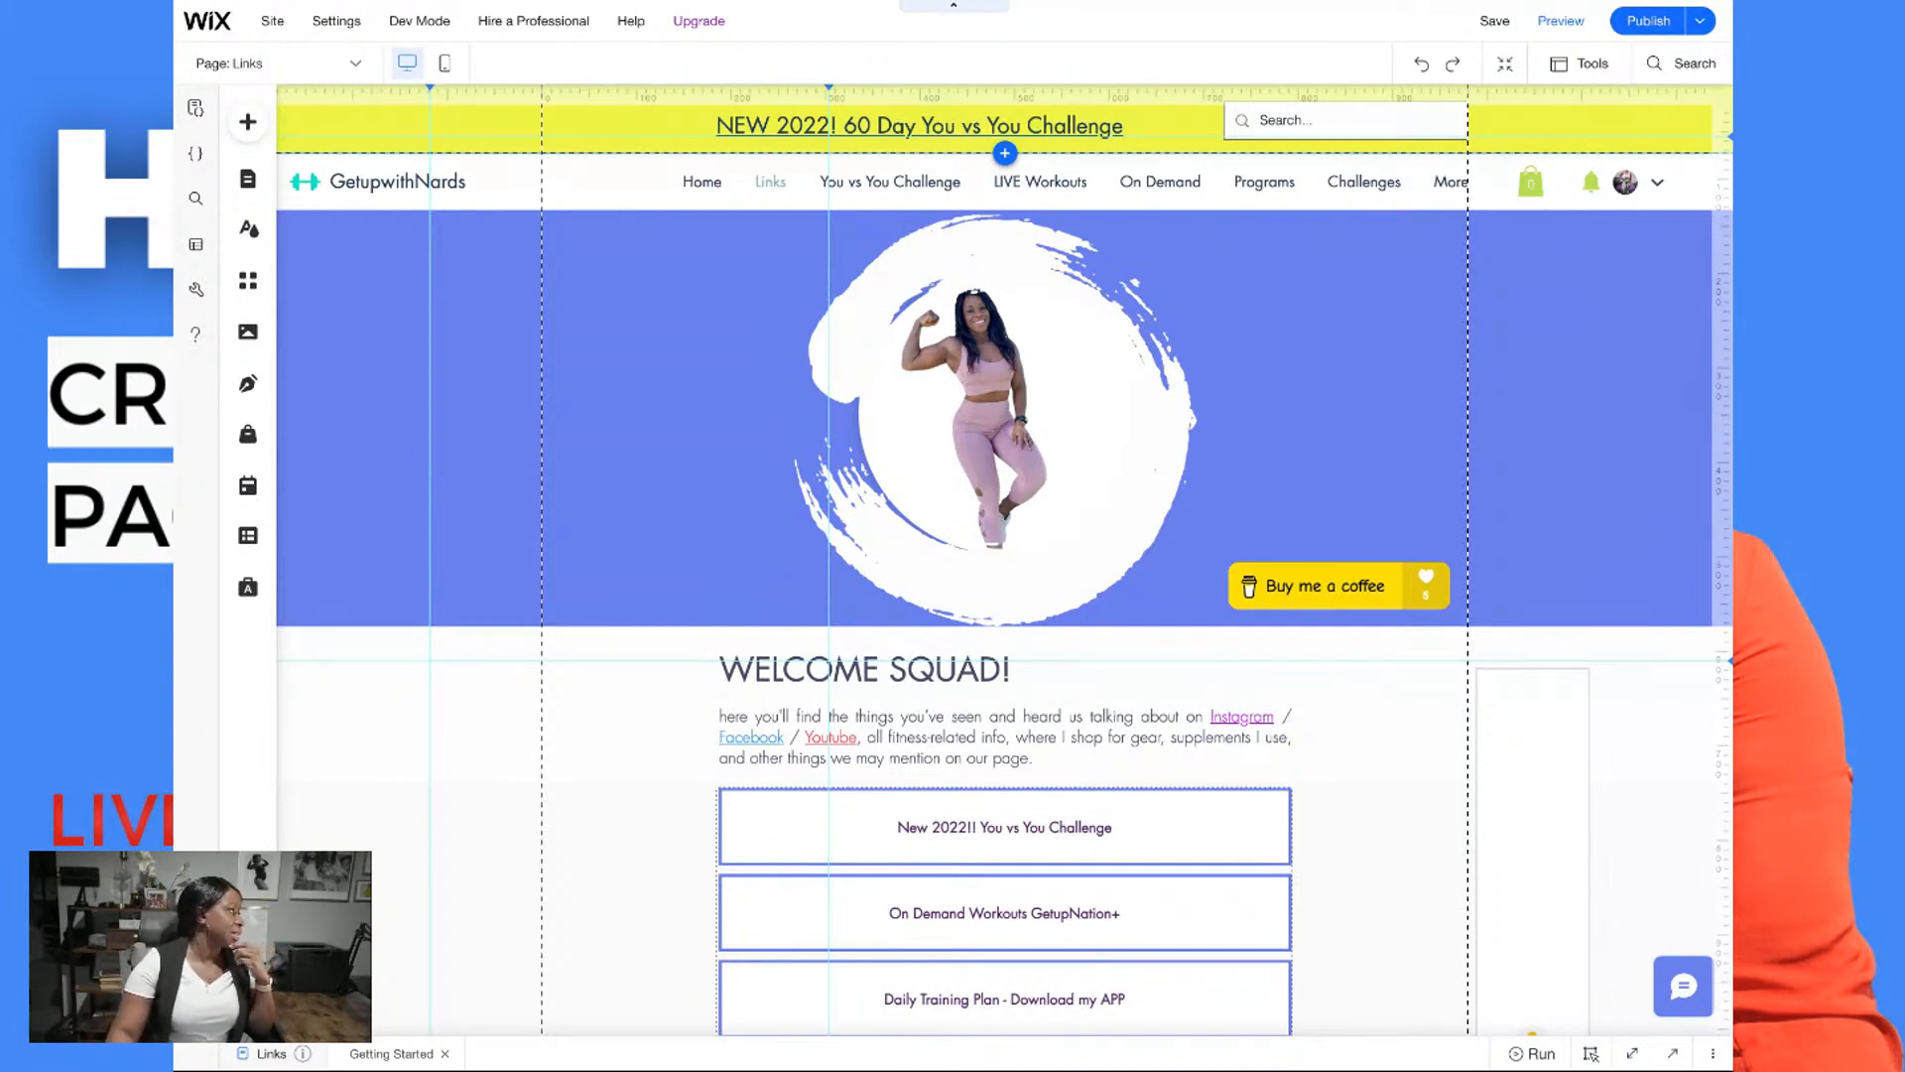
{"action": "scroll", "coordinate": [1159, 436], "scroll_direction": "down", "scroll_amount": 3}
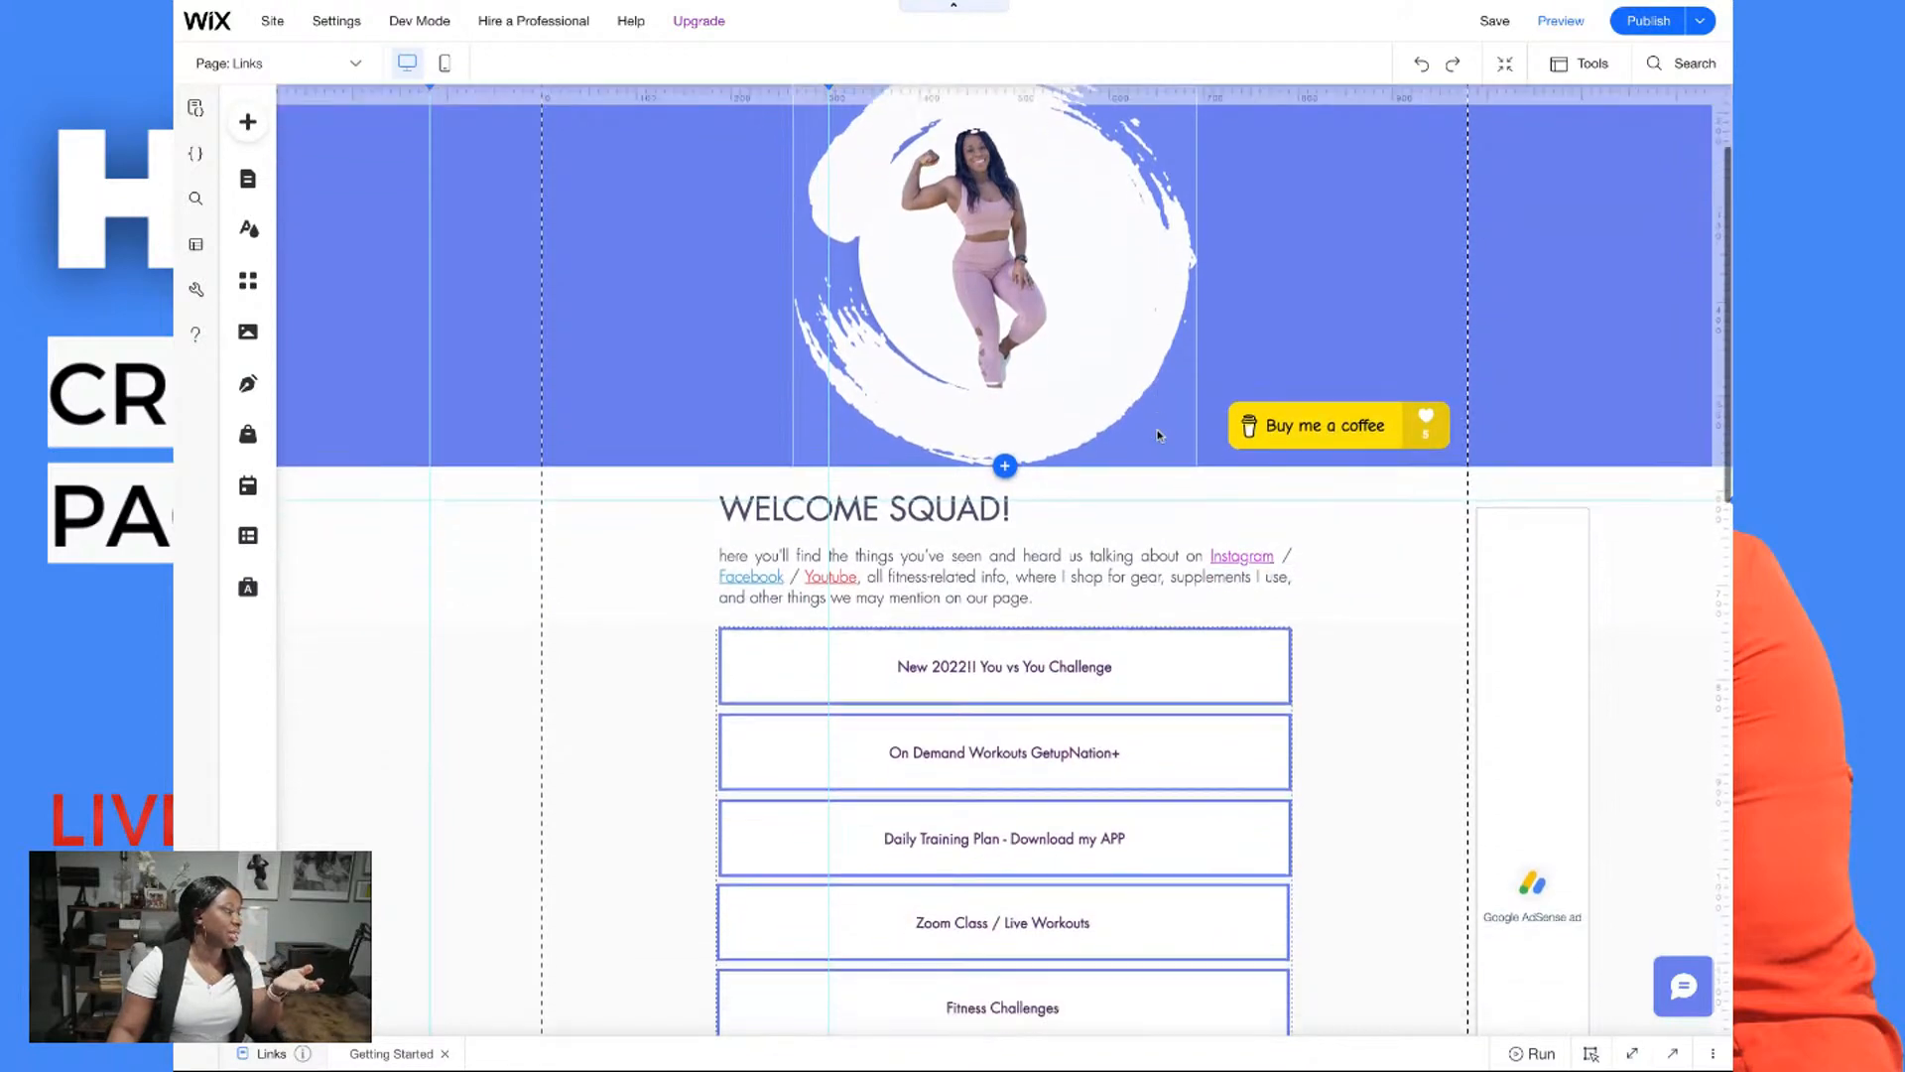
{"action": "scroll", "coordinate": [1158, 436], "scroll_direction": "down", "scroll_amount": 3}
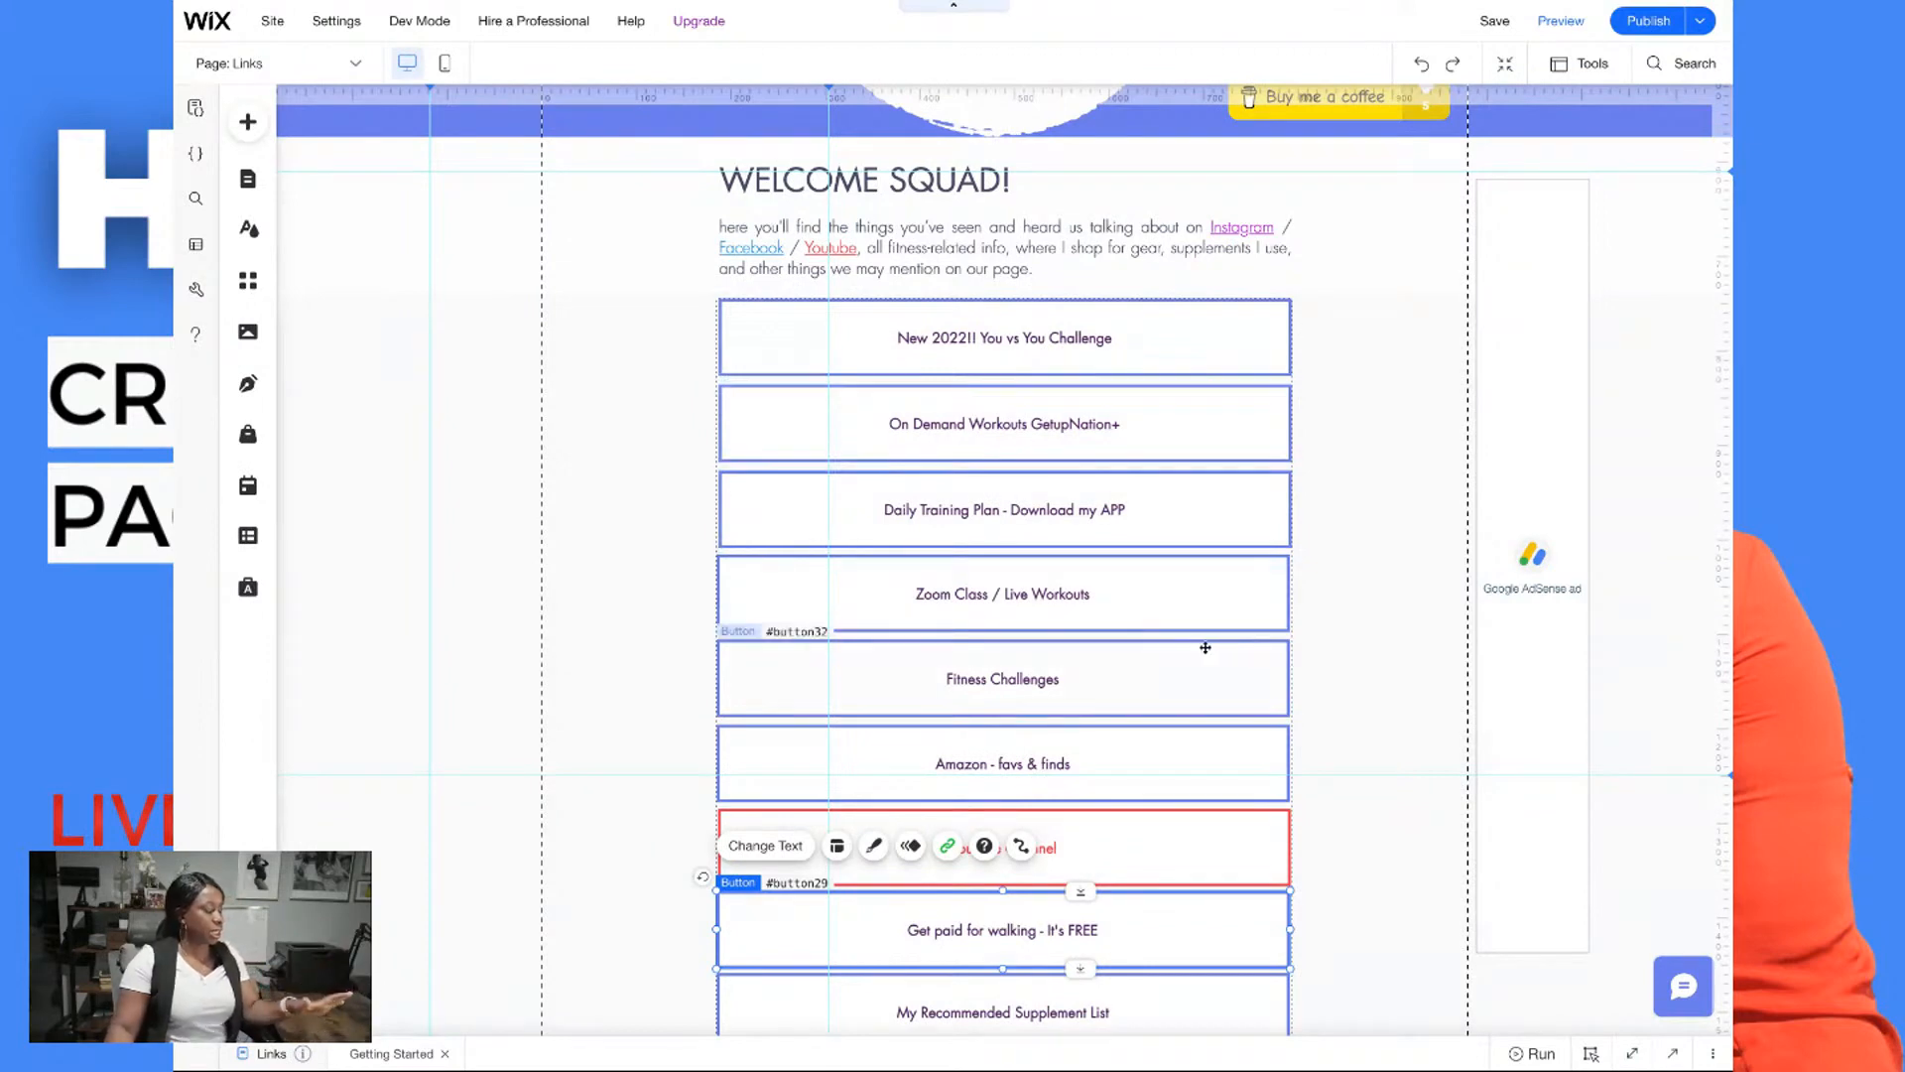
{"action": "scroll", "coordinate": [819, 367], "scroll_direction": "up", "scroll_amount": 5}
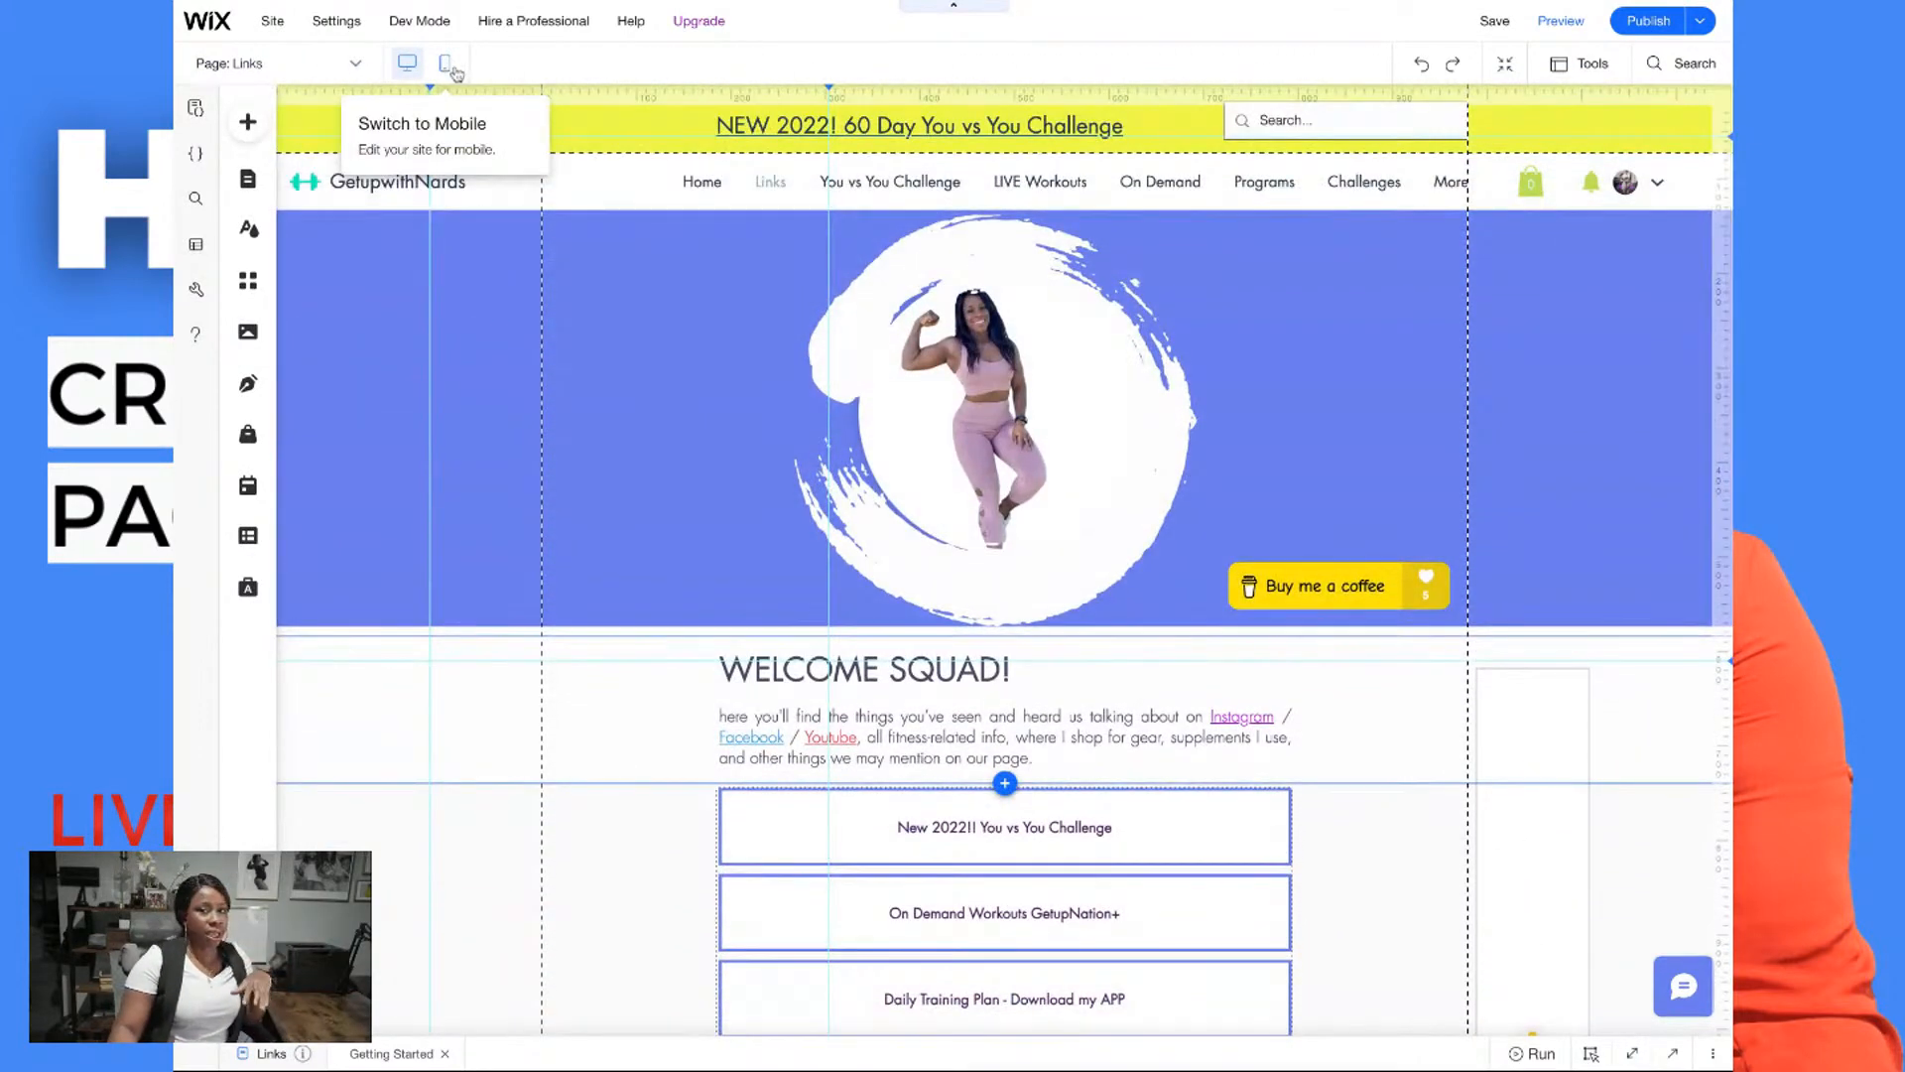
{"action": "left_click", "coordinate": [444, 63]}
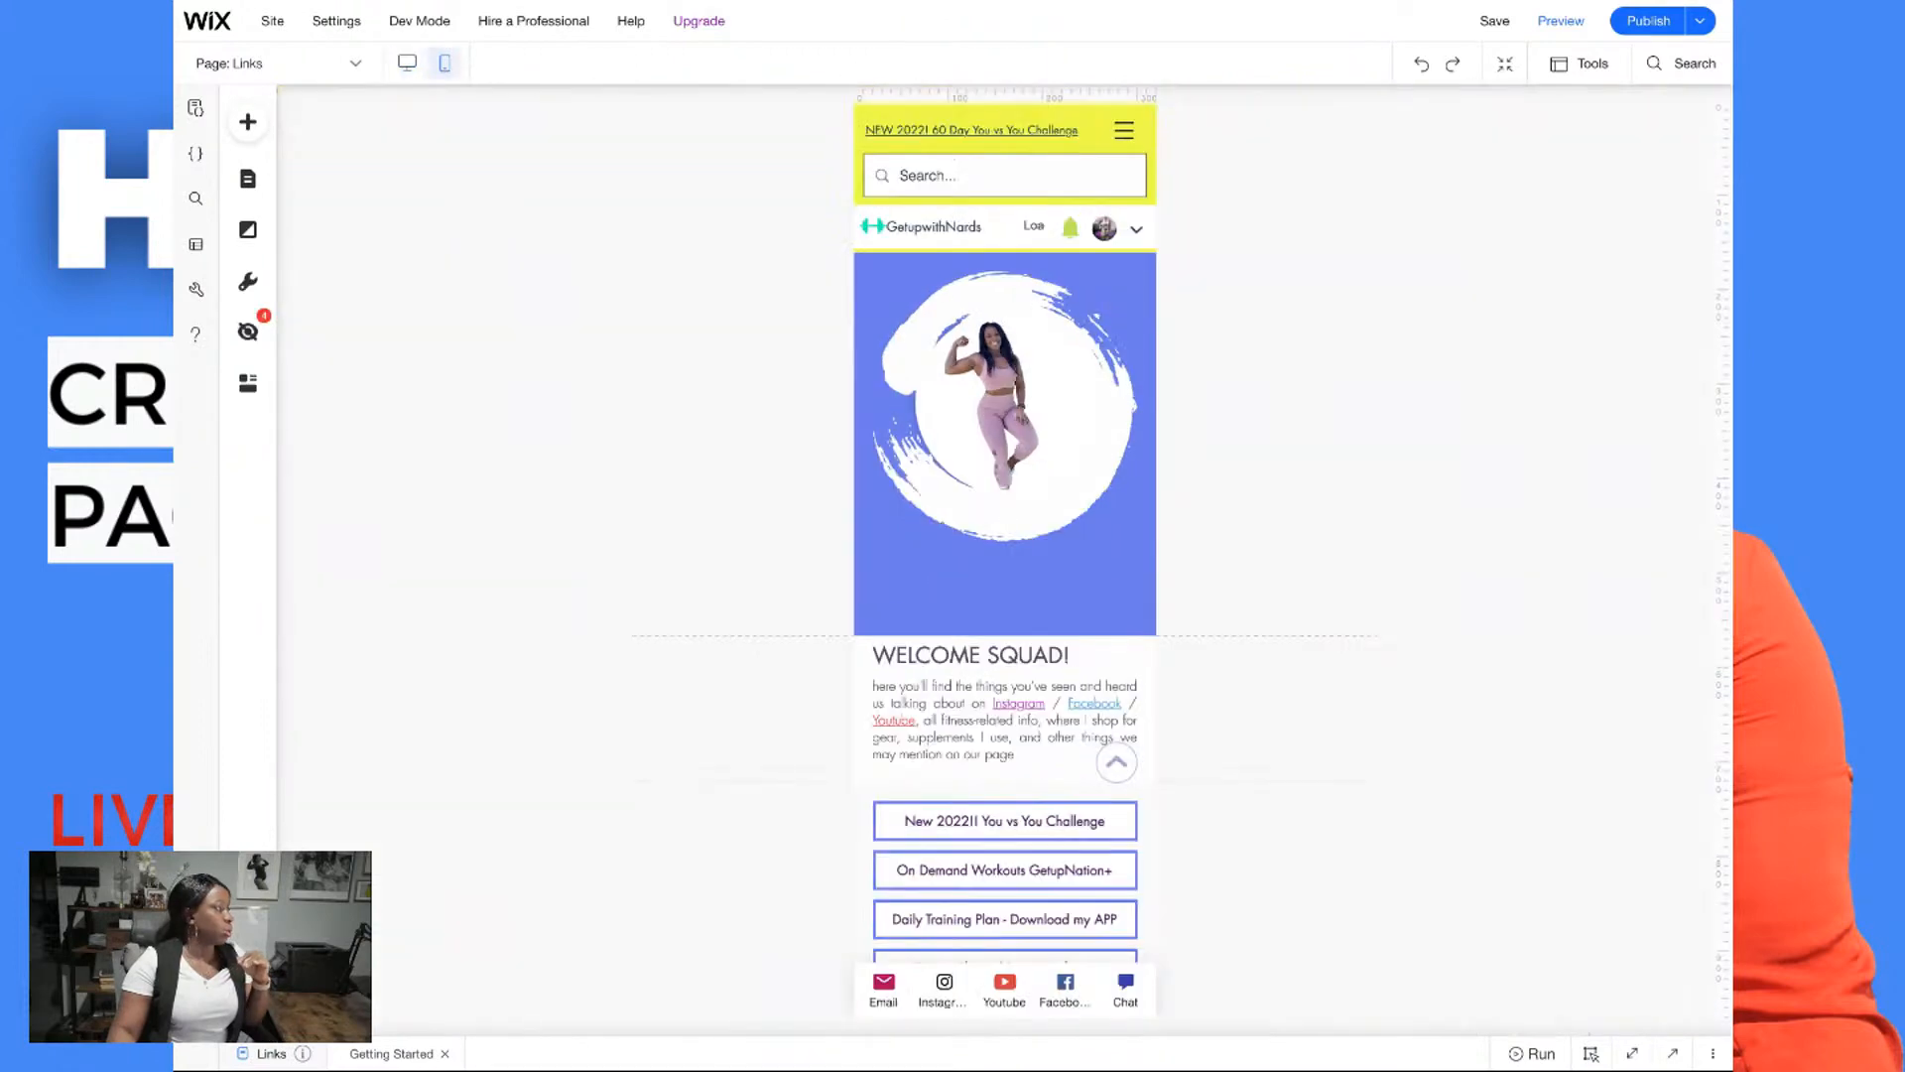
{"action": "scroll", "coordinate": [957, 408], "scroll_direction": "down", "scroll_amount": 2}
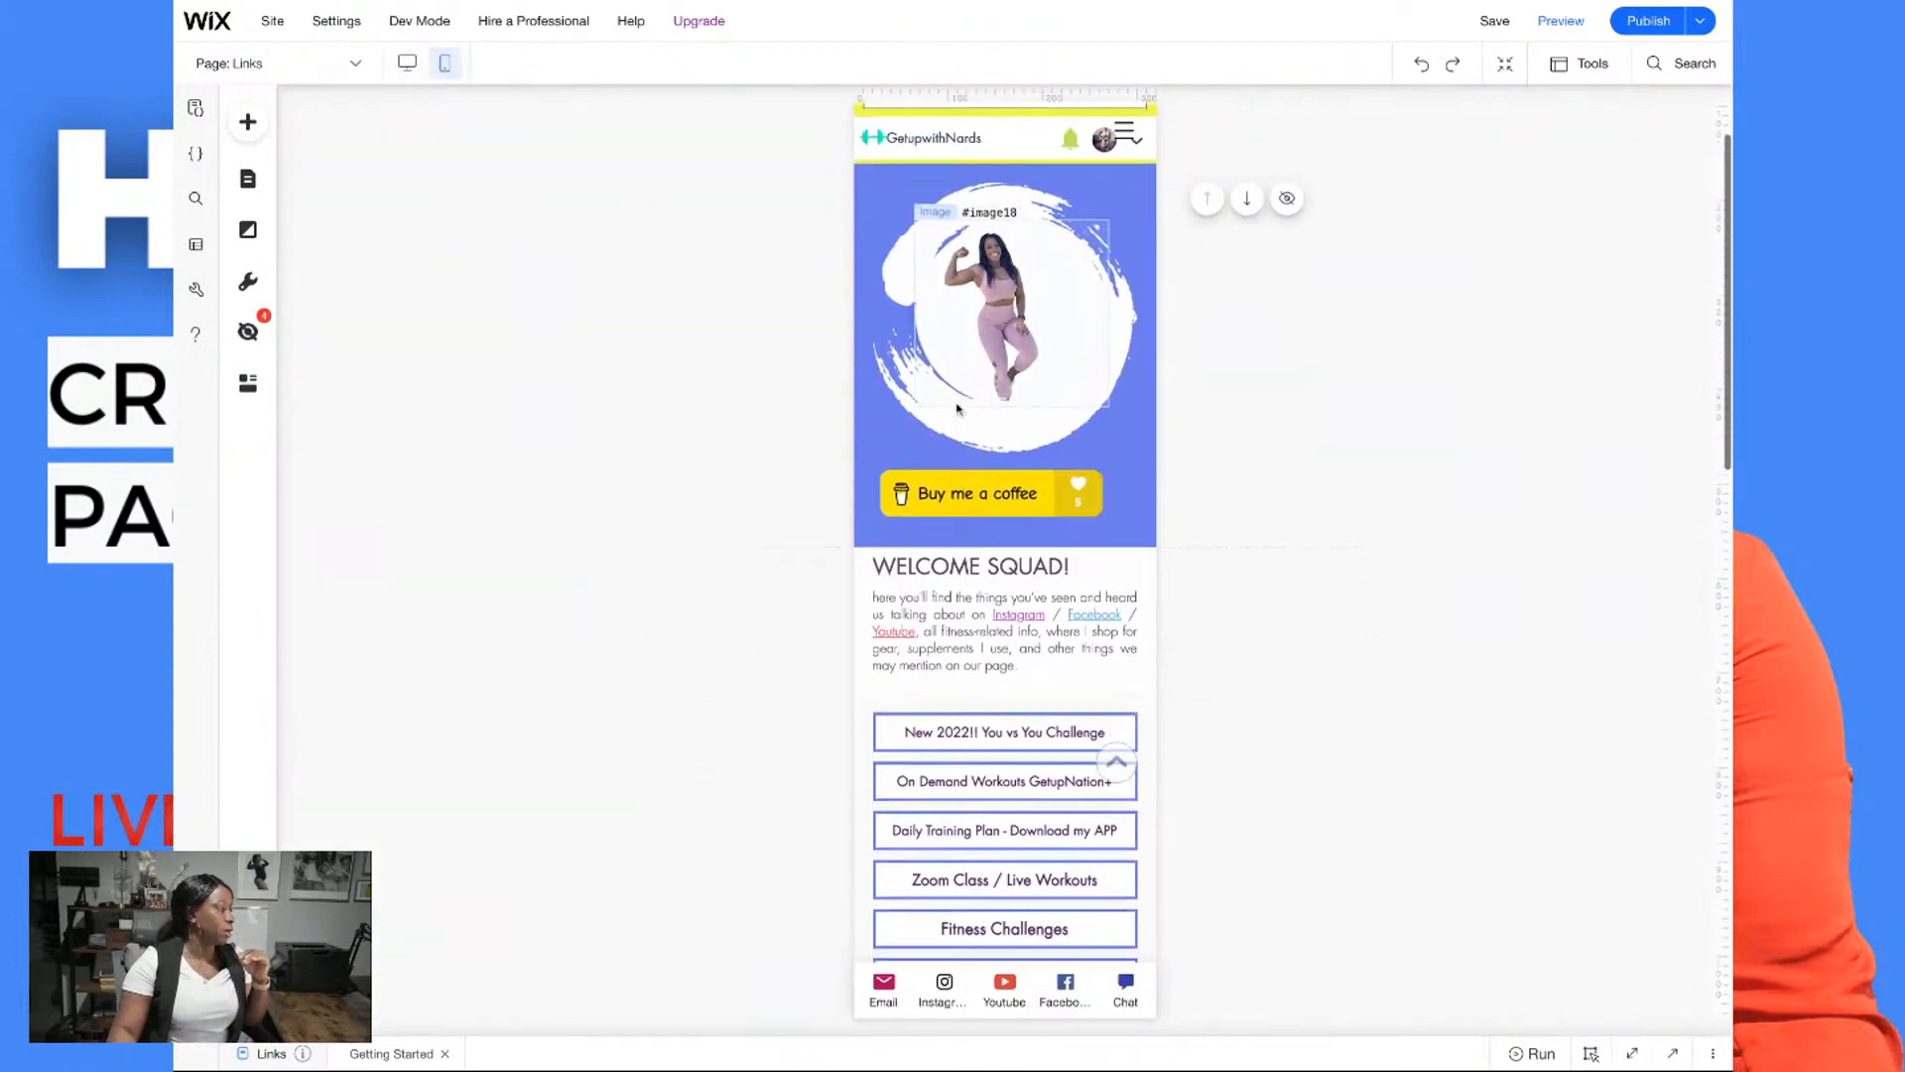
{"action": "scroll", "coordinate": [973, 382], "scroll_direction": "down", "scroll_amount": 1}
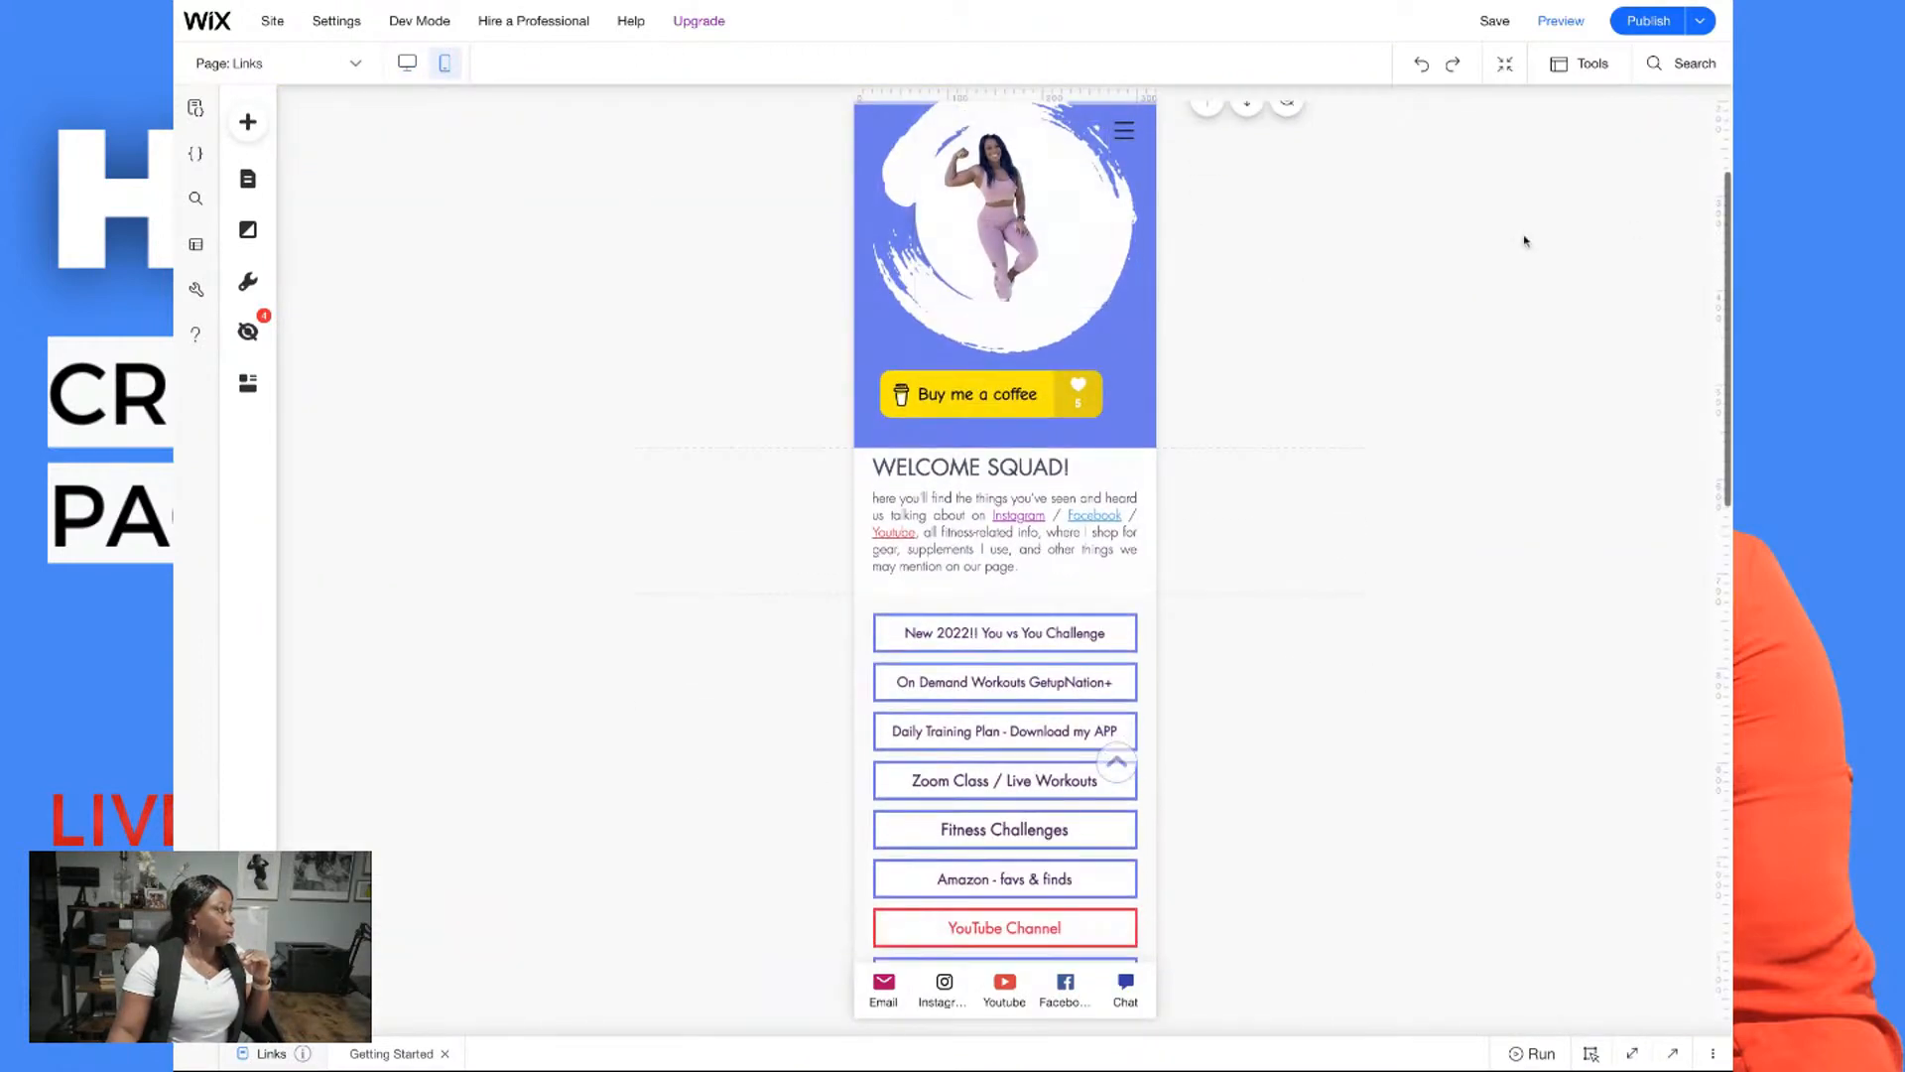
{"action": "scroll", "coordinate": [988, 675], "scroll_direction": "down", "scroll_amount": 8}
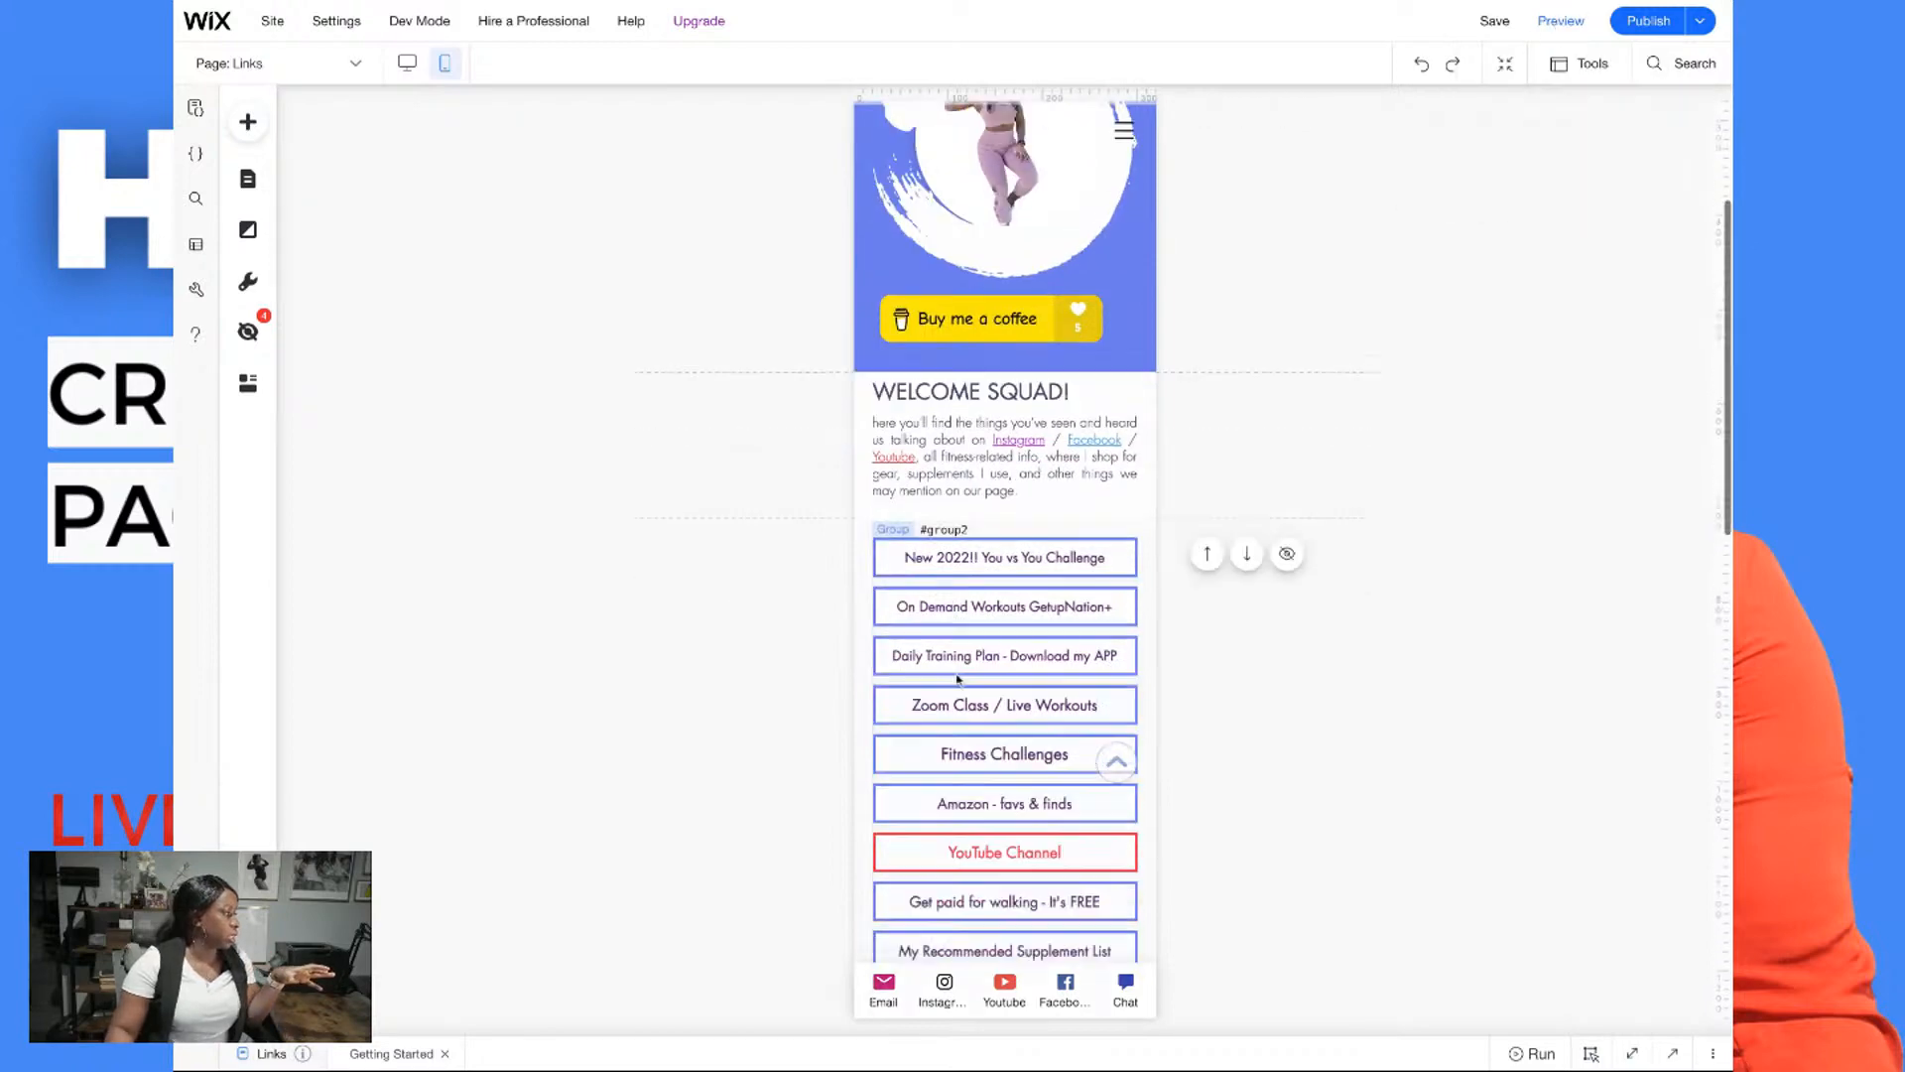
{"action": "scroll", "coordinate": [988, 675], "scroll_direction": "down", "scroll_amount": 1}
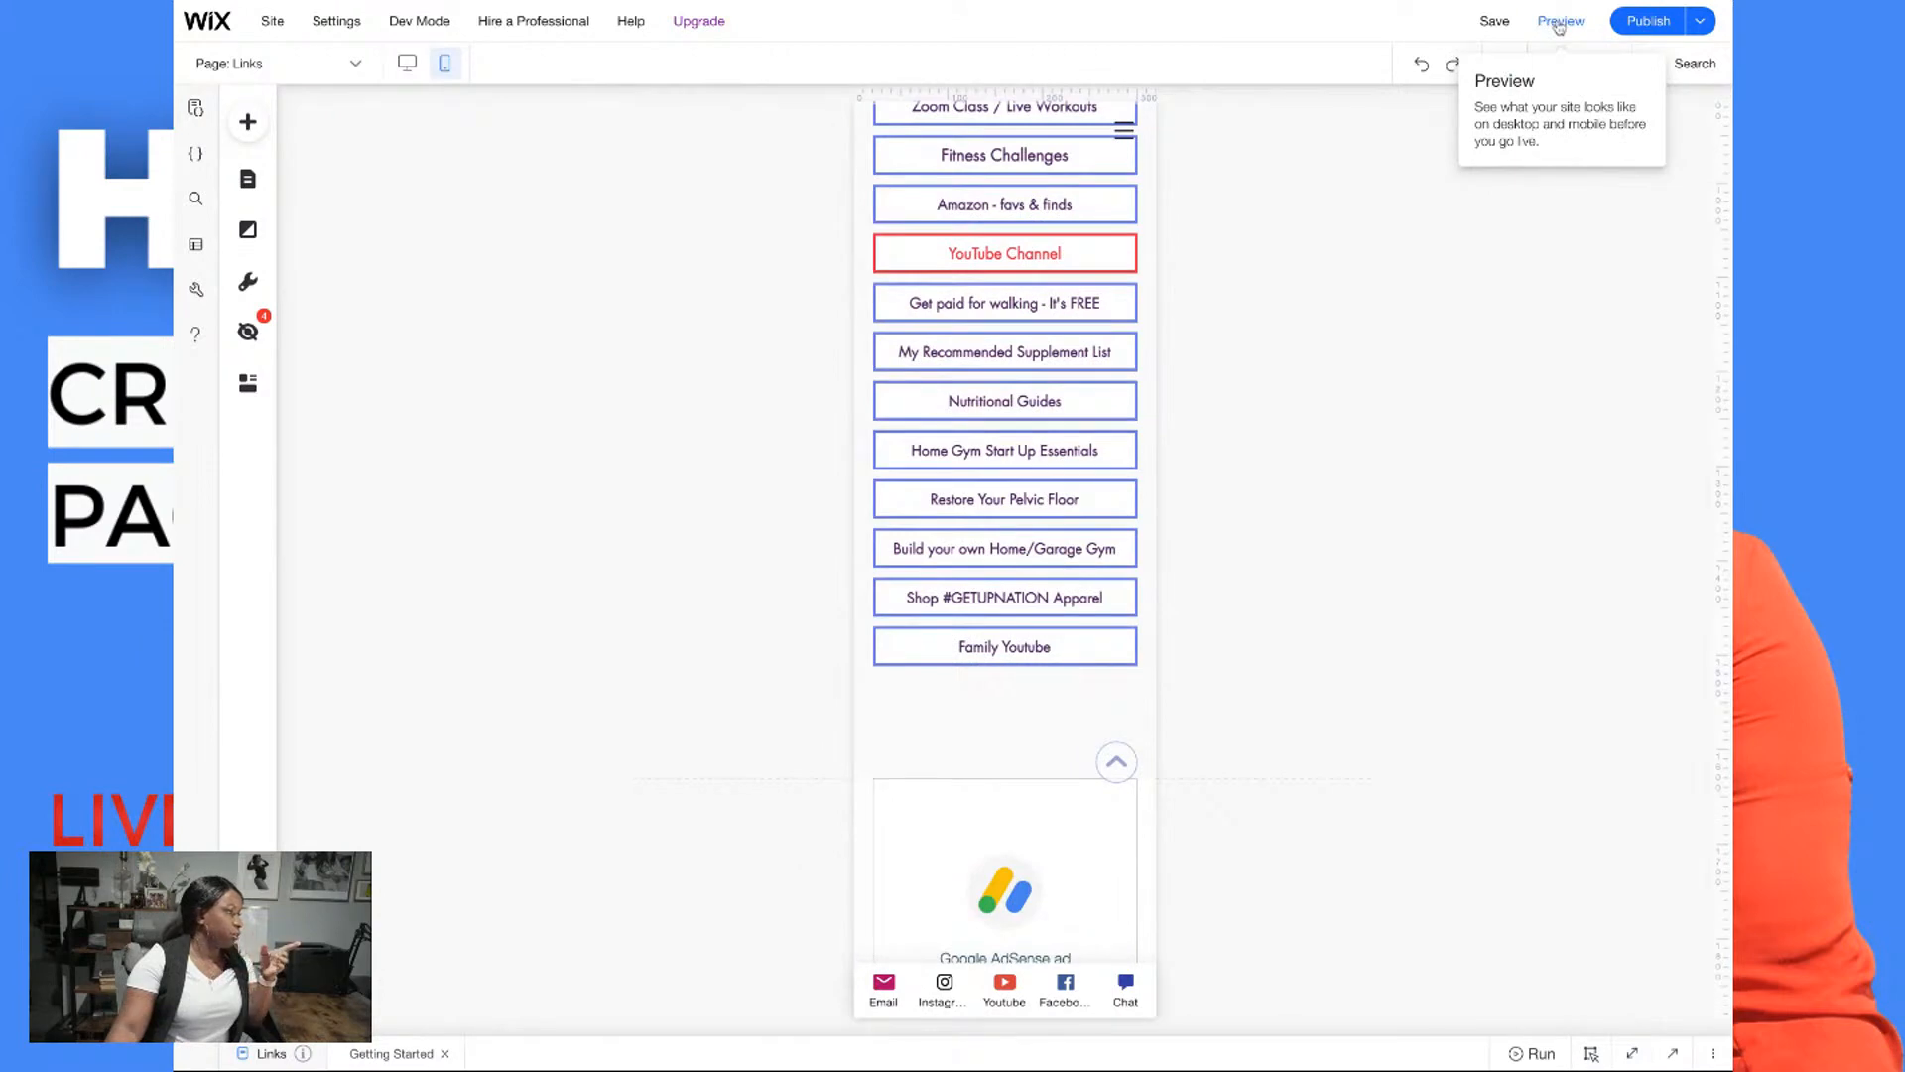
Preview the mobile version of the Links page from its header to its last link button, and return to the editor
{"action": "left_click", "coordinate": [1560, 22]}
{"action": "scroll", "coordinate": [1252, 393], "scroll_direction": "up", "scroll_amount": 5}
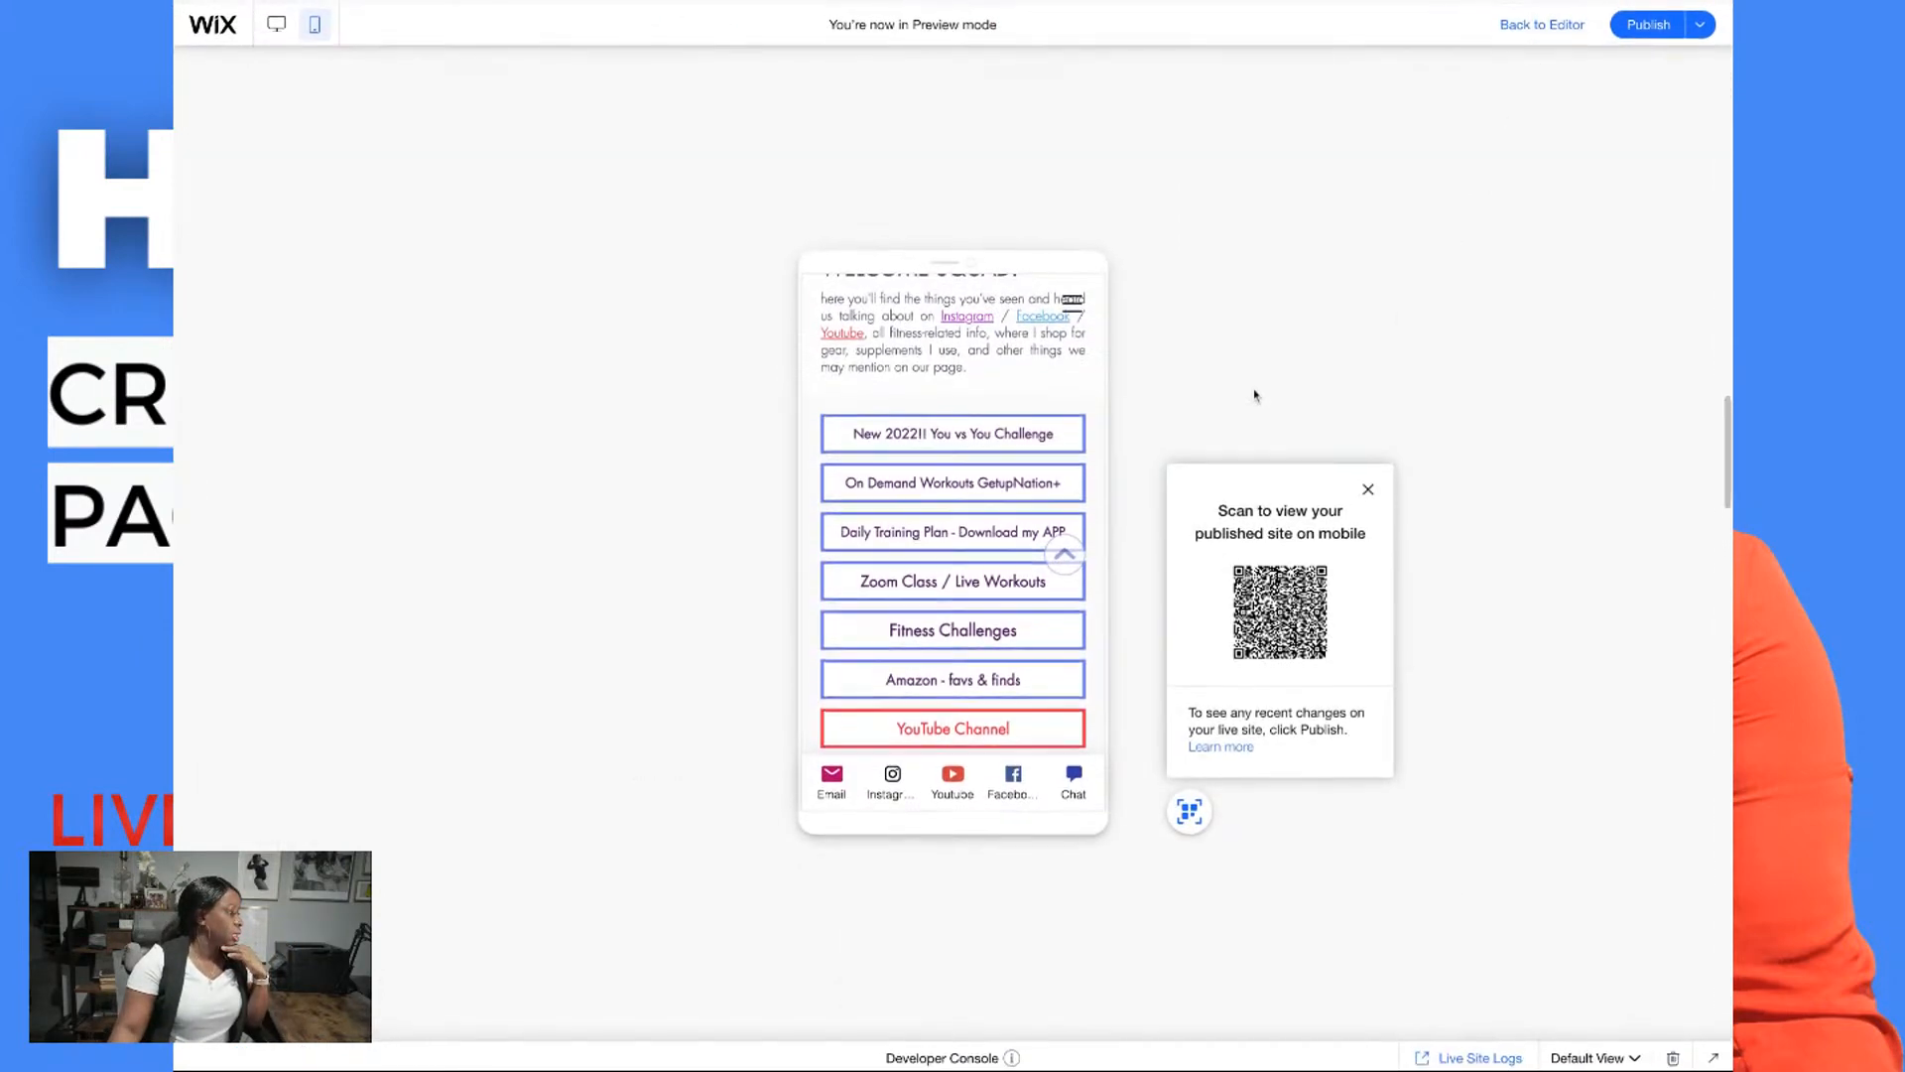
{"action": "scroll", "coordinate": [1004, 458], "scroll_direction": "up", "scroll_amount": 5}
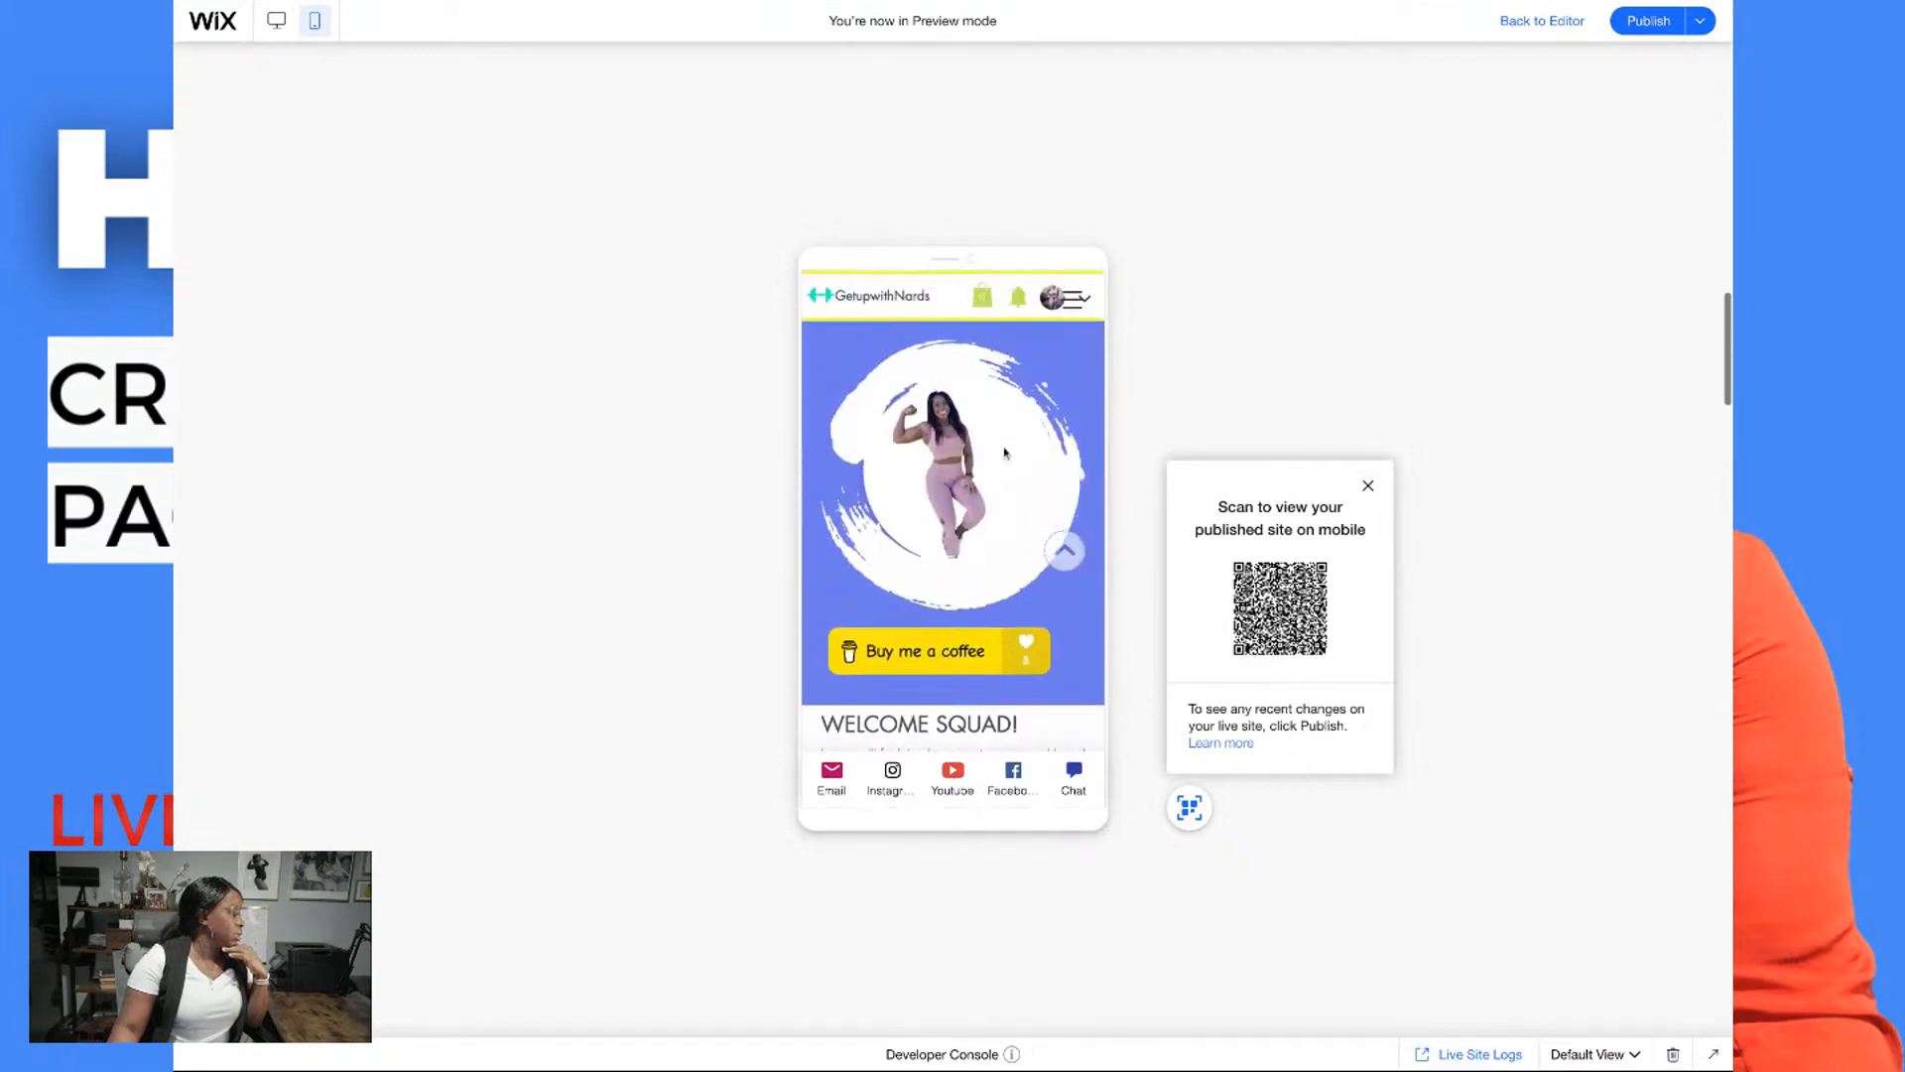
{"action": "scroll", "coordinate": [953, 595], "scroll_direction": "down", "scroll_amount": 5}
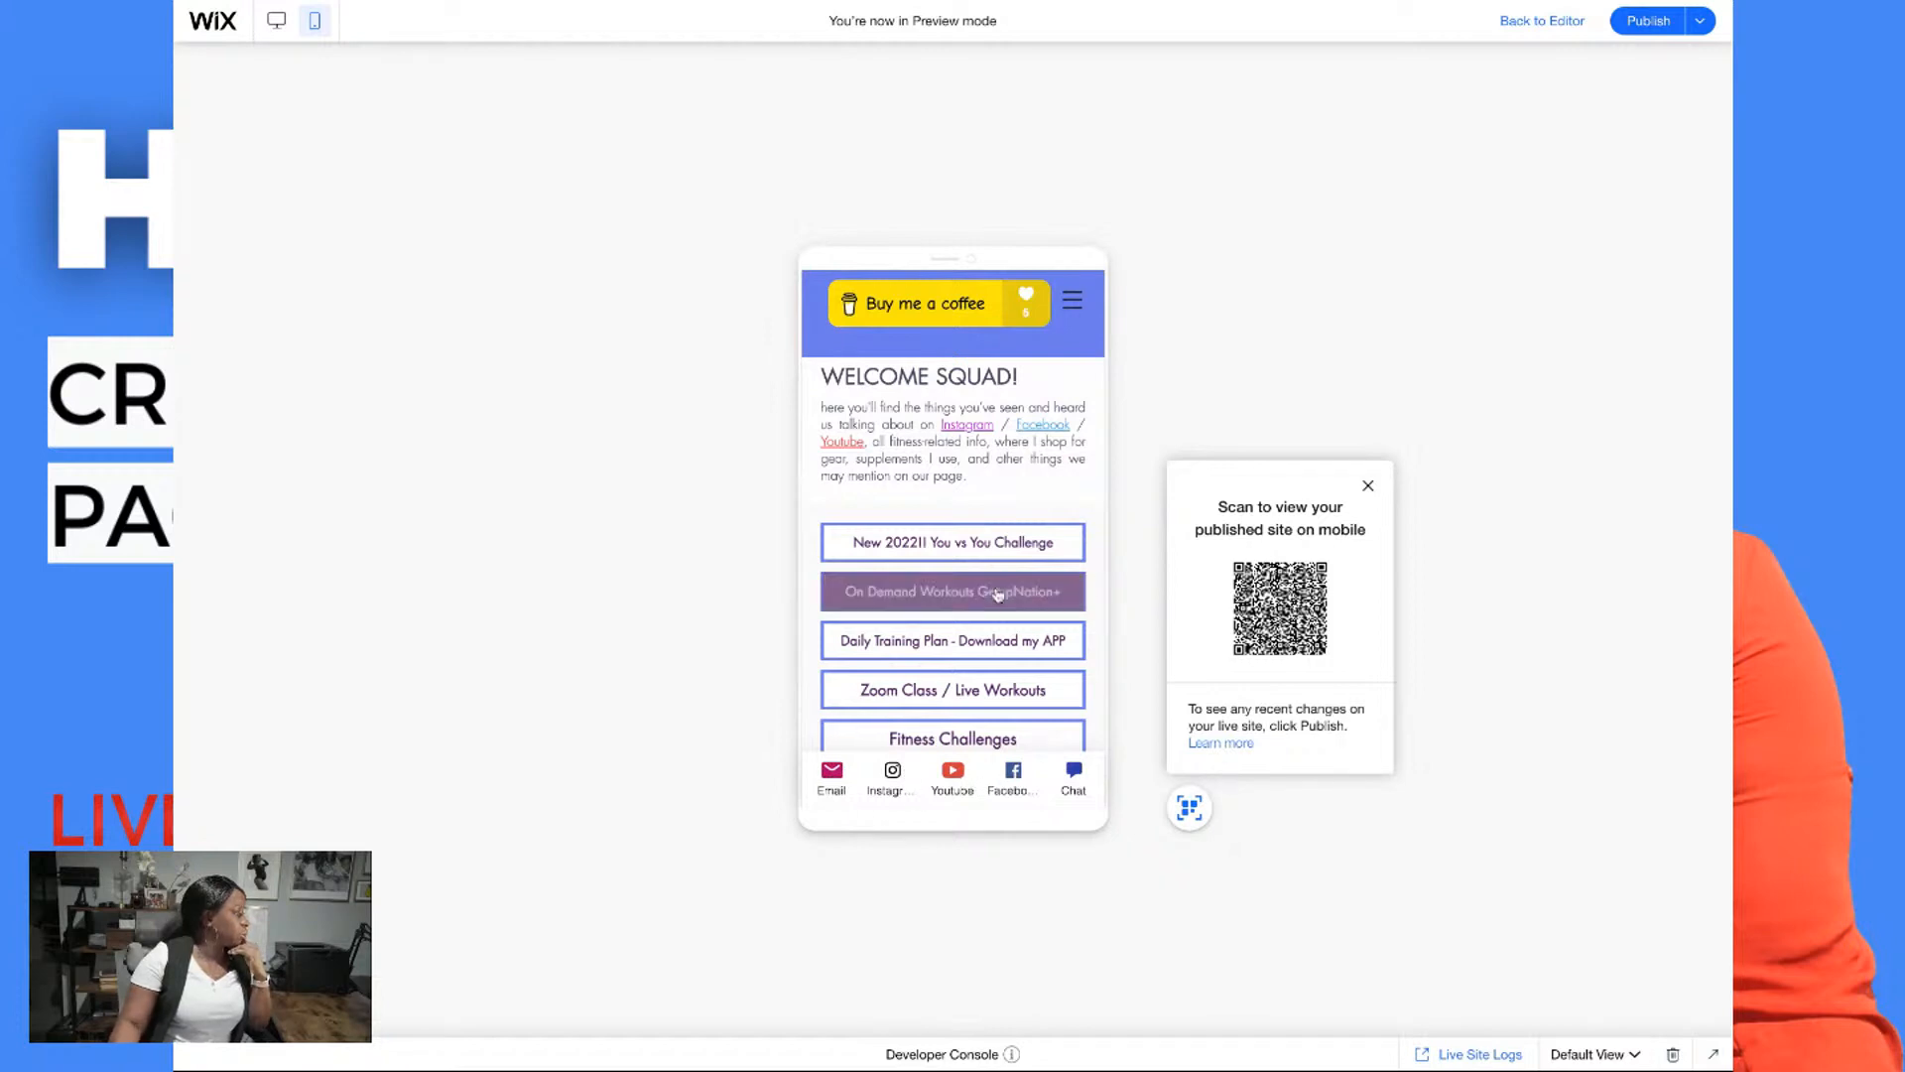
{"action": "scroll", "coordinate": [997, 593], "scroll_direction": "down", "scroll_amount": 10}
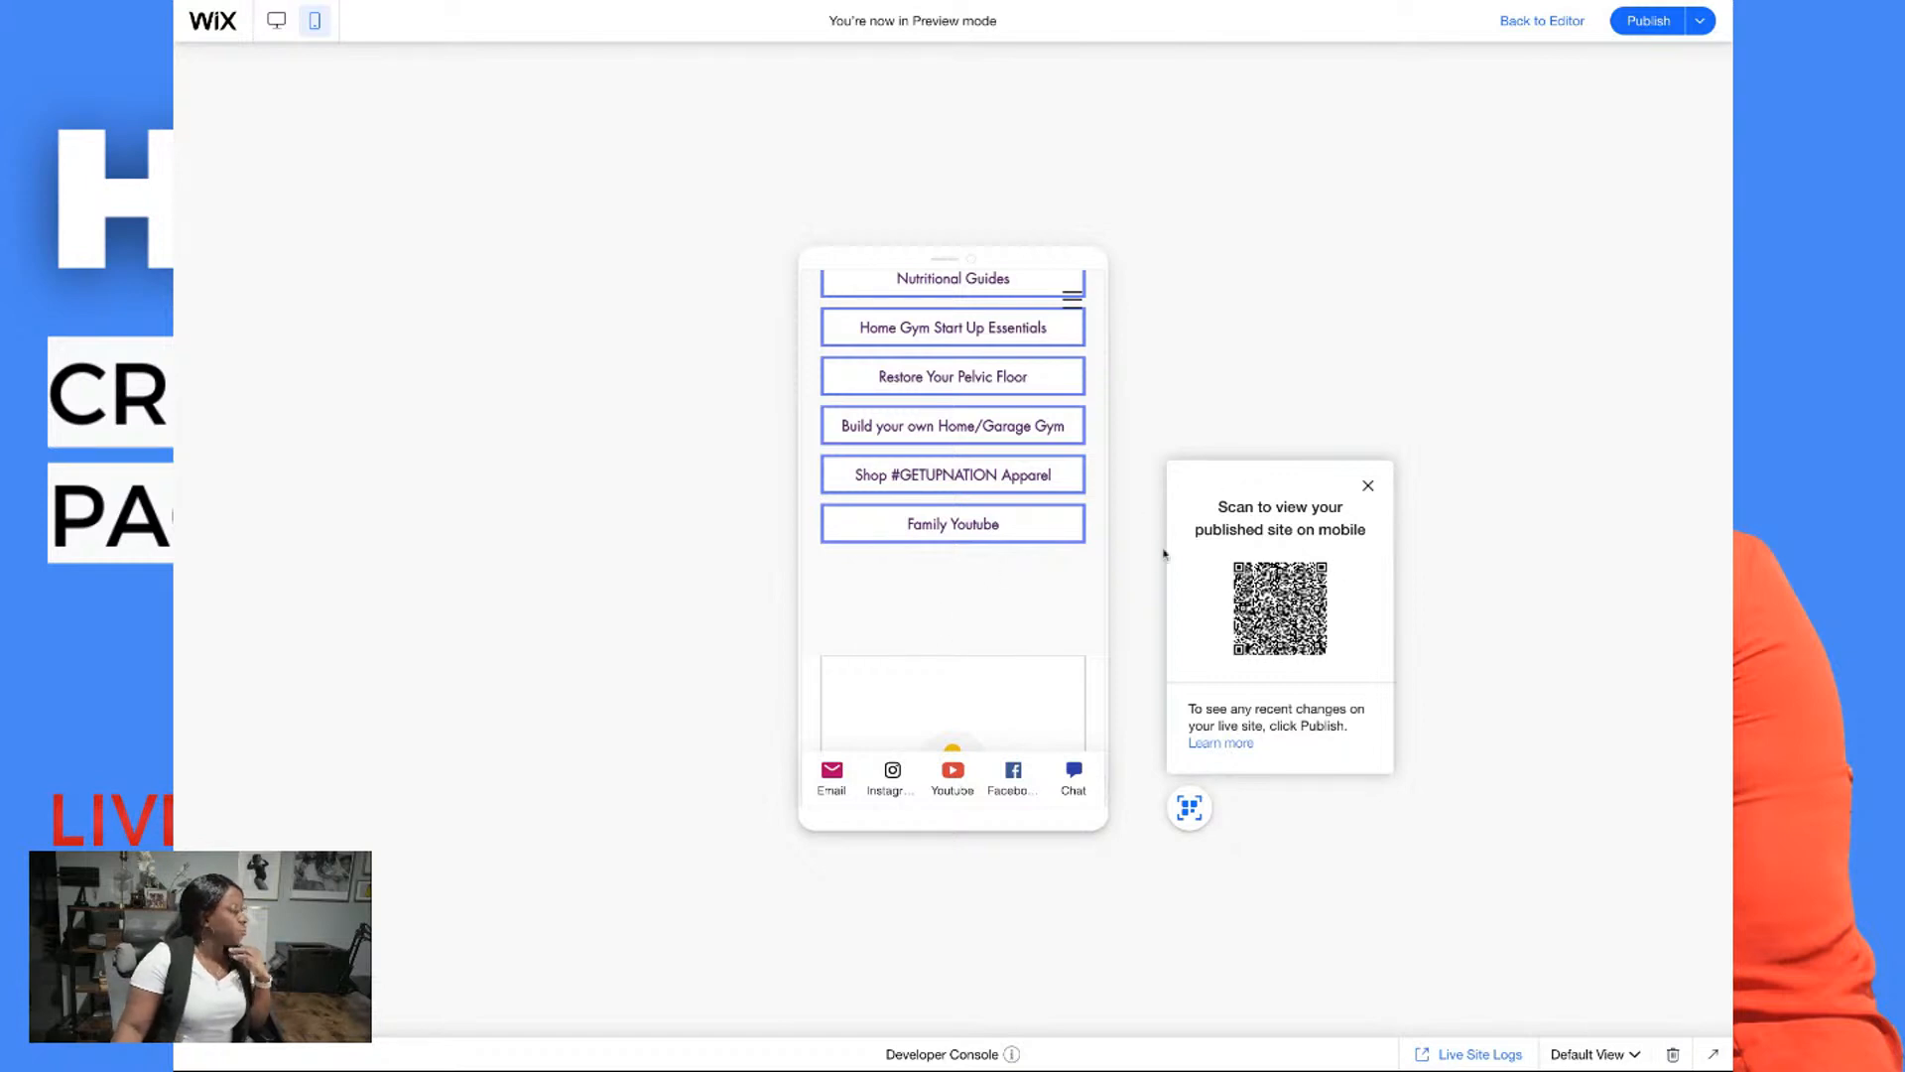
{"action": "scroll", "coordinate": [1004, 417], "scroll_direction": "up", "scroll_amount": 15}
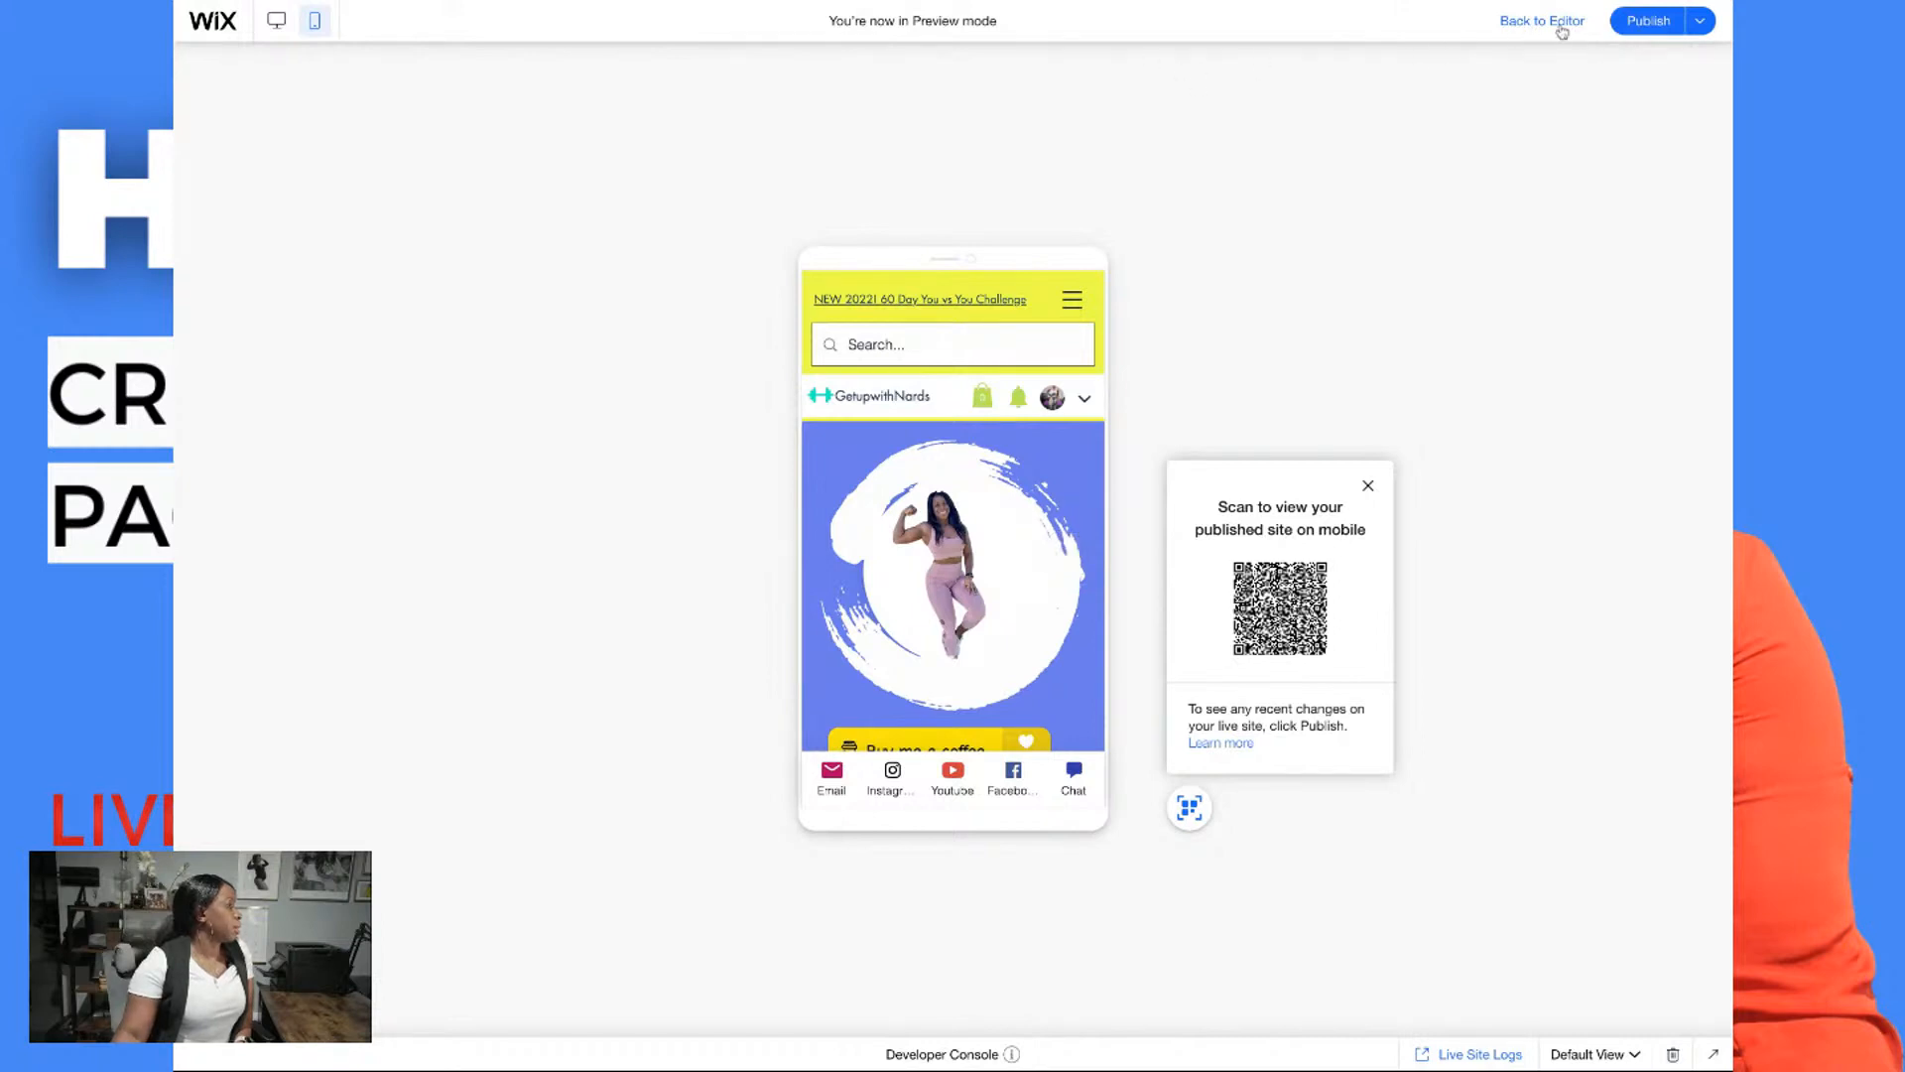
{"action": "left_click", "coordinate": [1562, 22]}
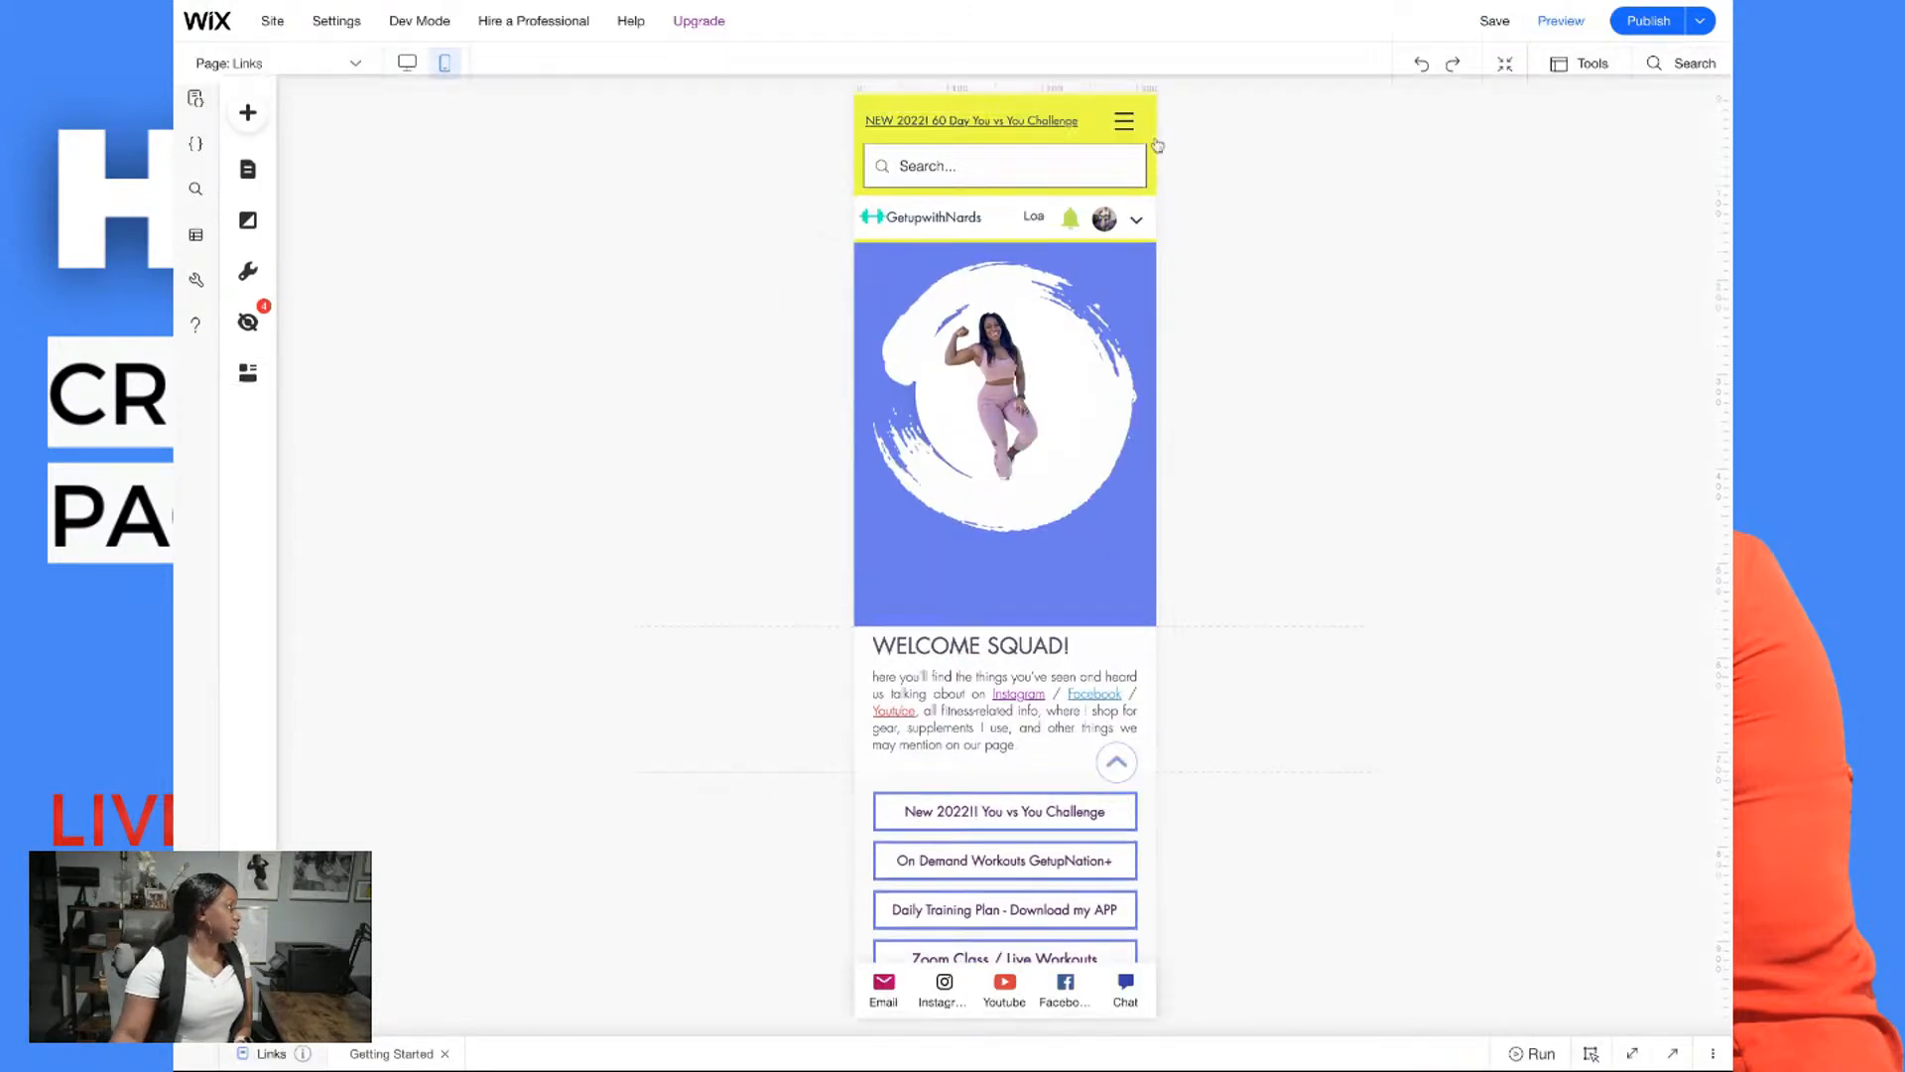
In the desktop layout, show the hidden "Link in bio" page in the site menu and delete that page
{"action": "left_click", "coordinate": [407, 63]}
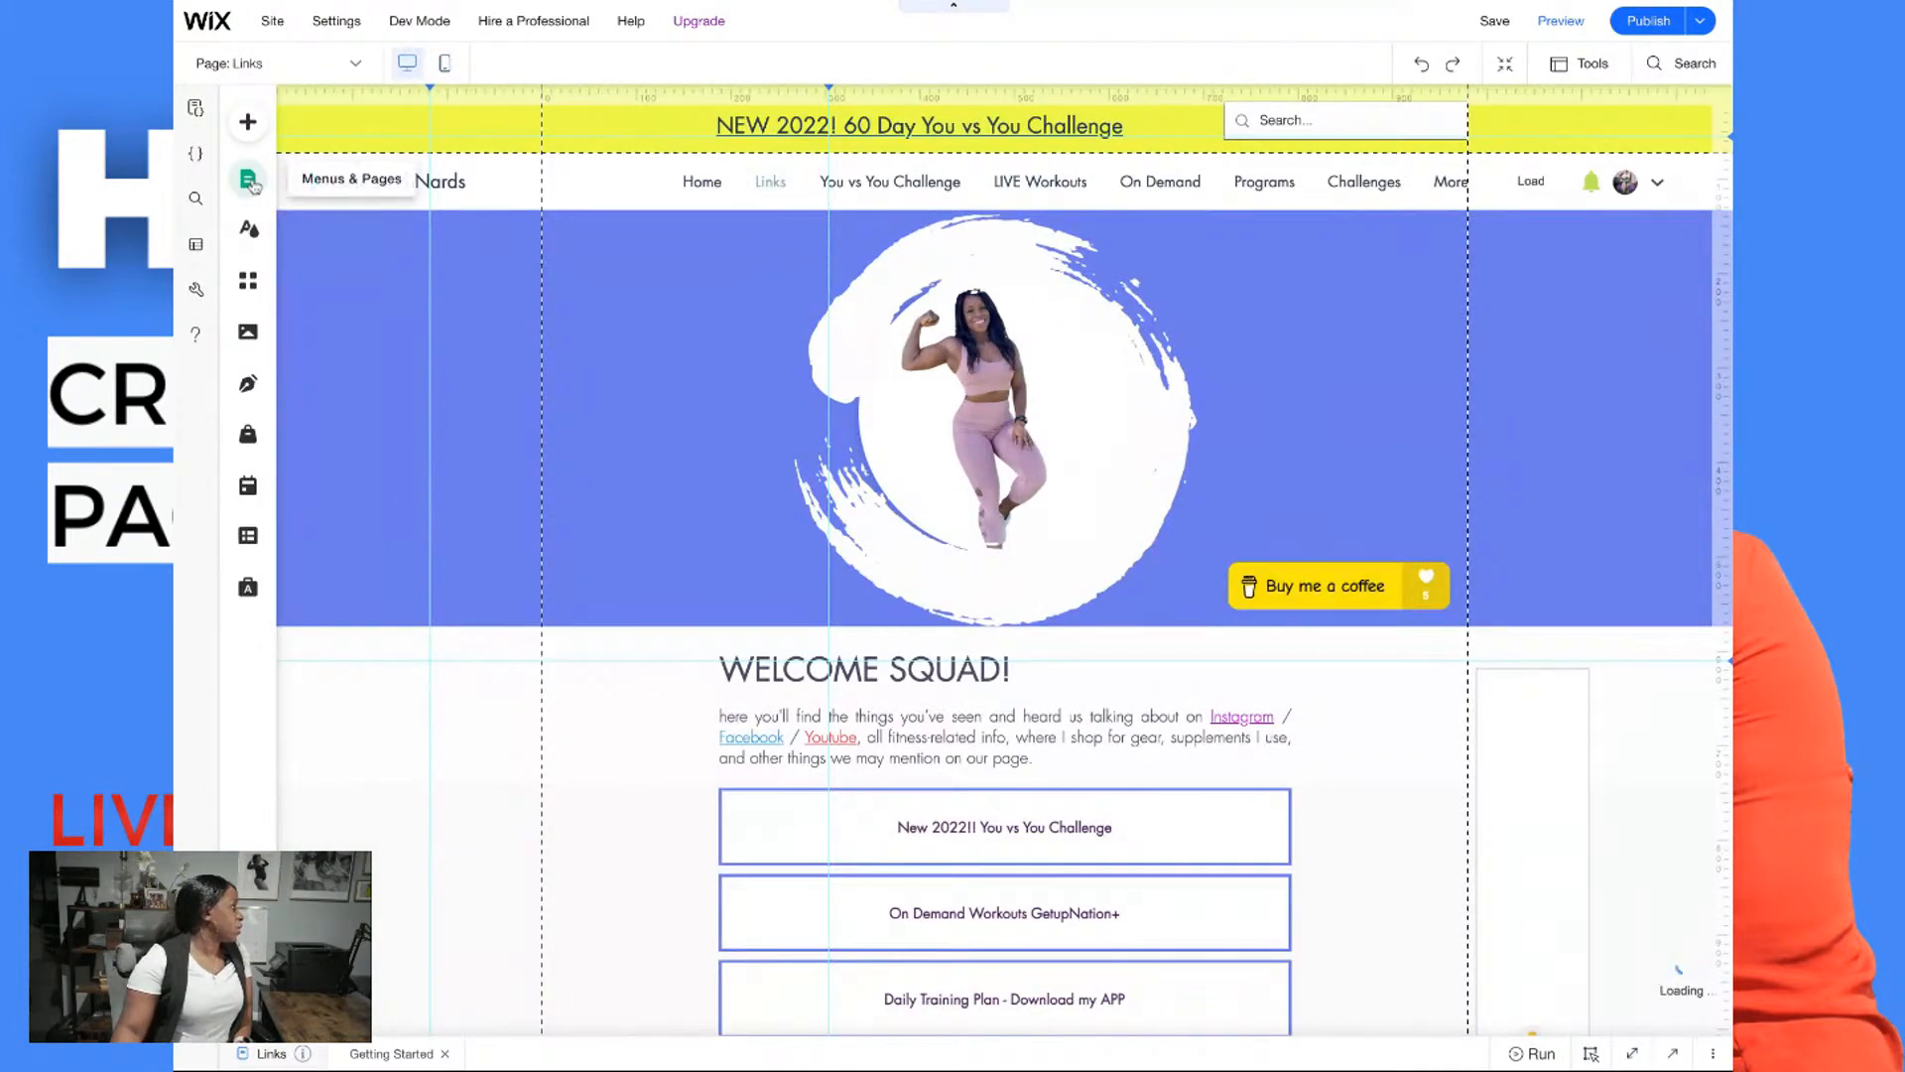
{"action": "left_click", "coordinate": [260, 184]}
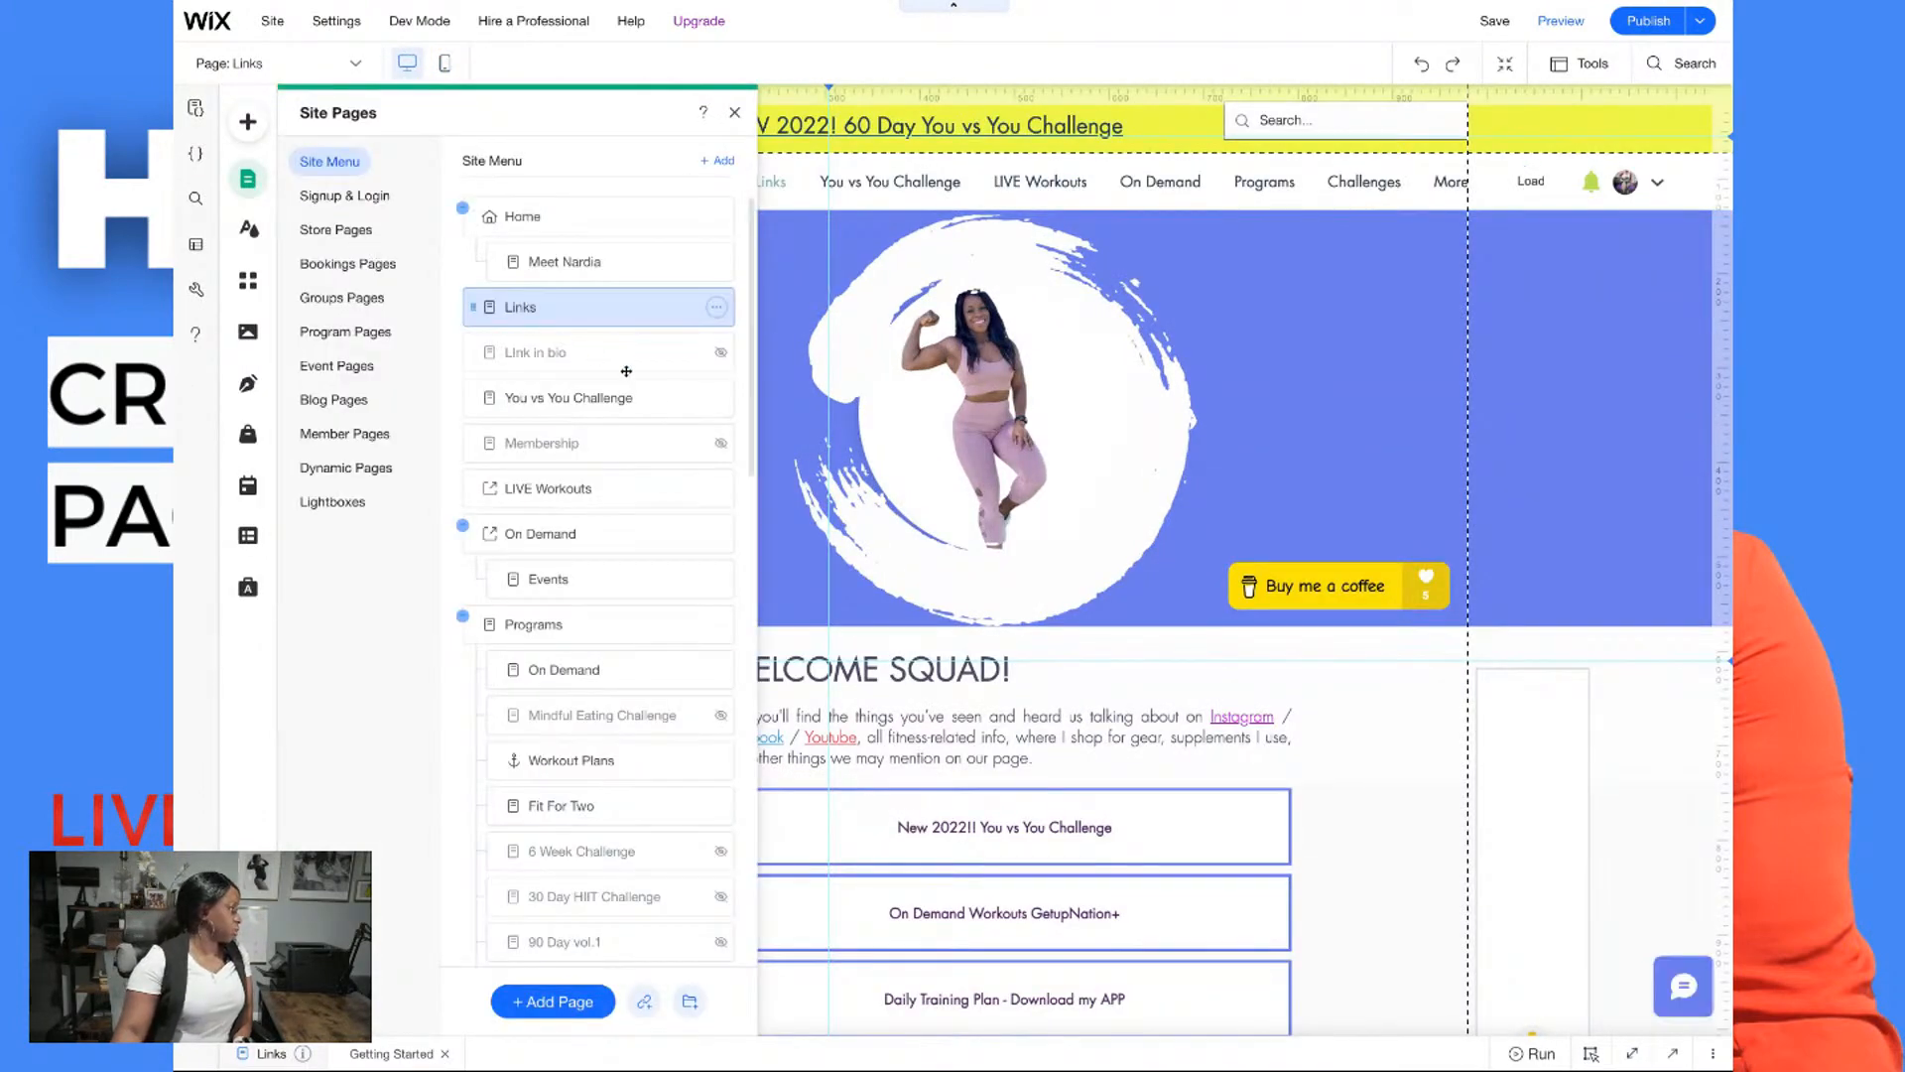
{"action": "mouse_move", "coordinate": [716, 357]}
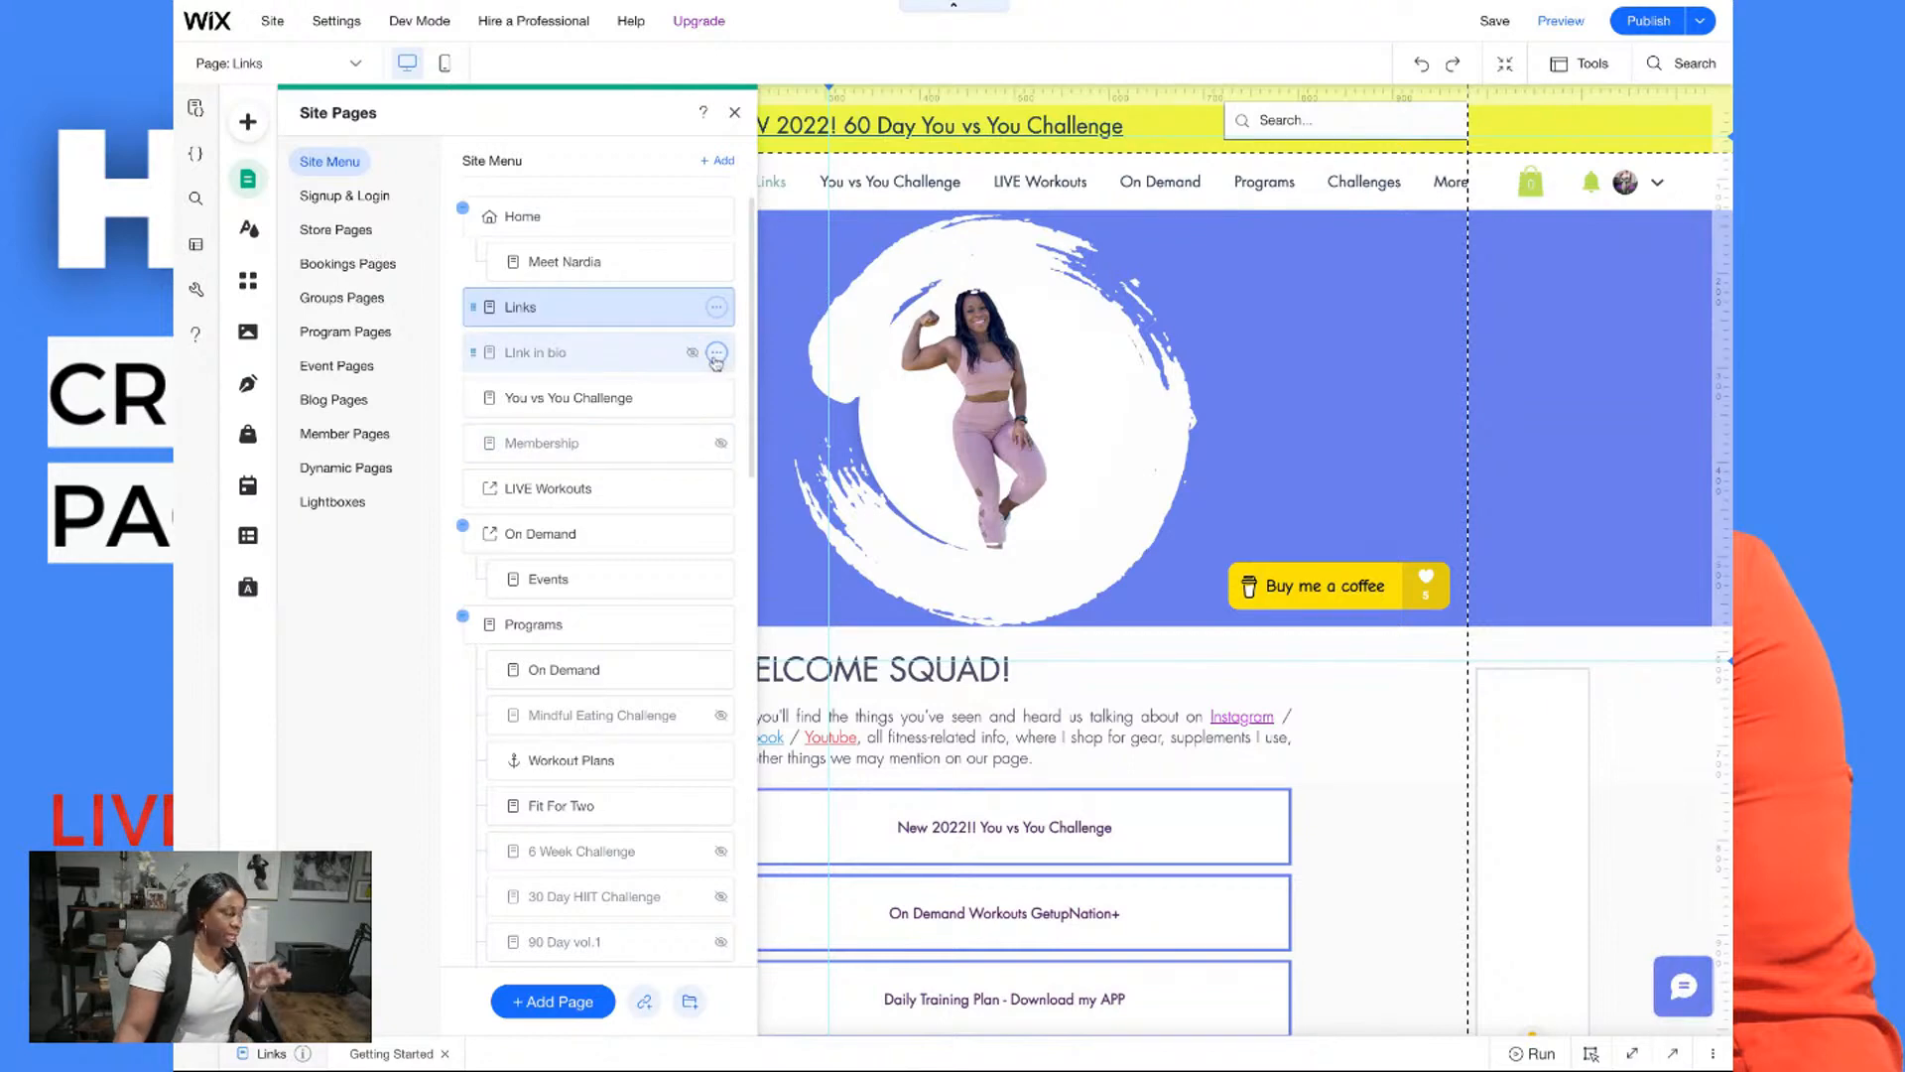
{"action": "left_click", "coordinate": [716, 355]}
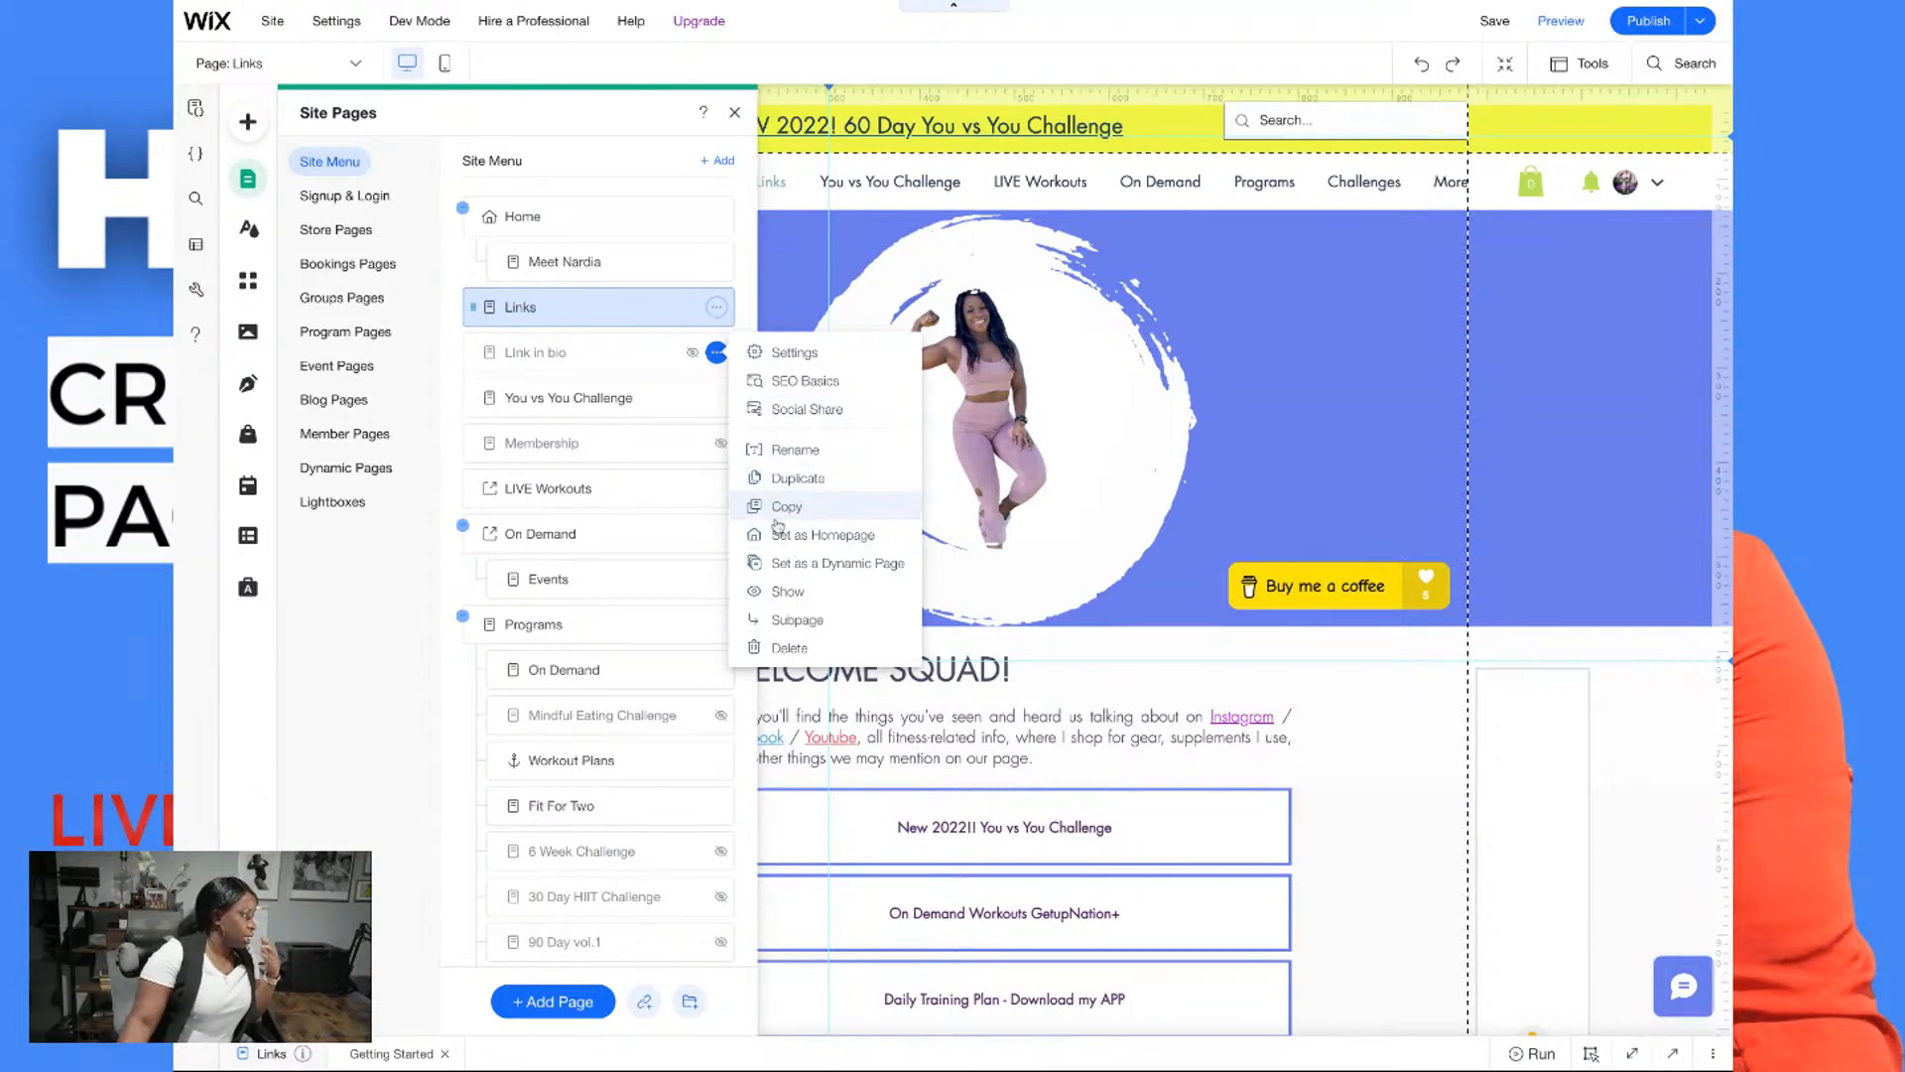
{"action": "left_click", "coordinate": [791, 591]}
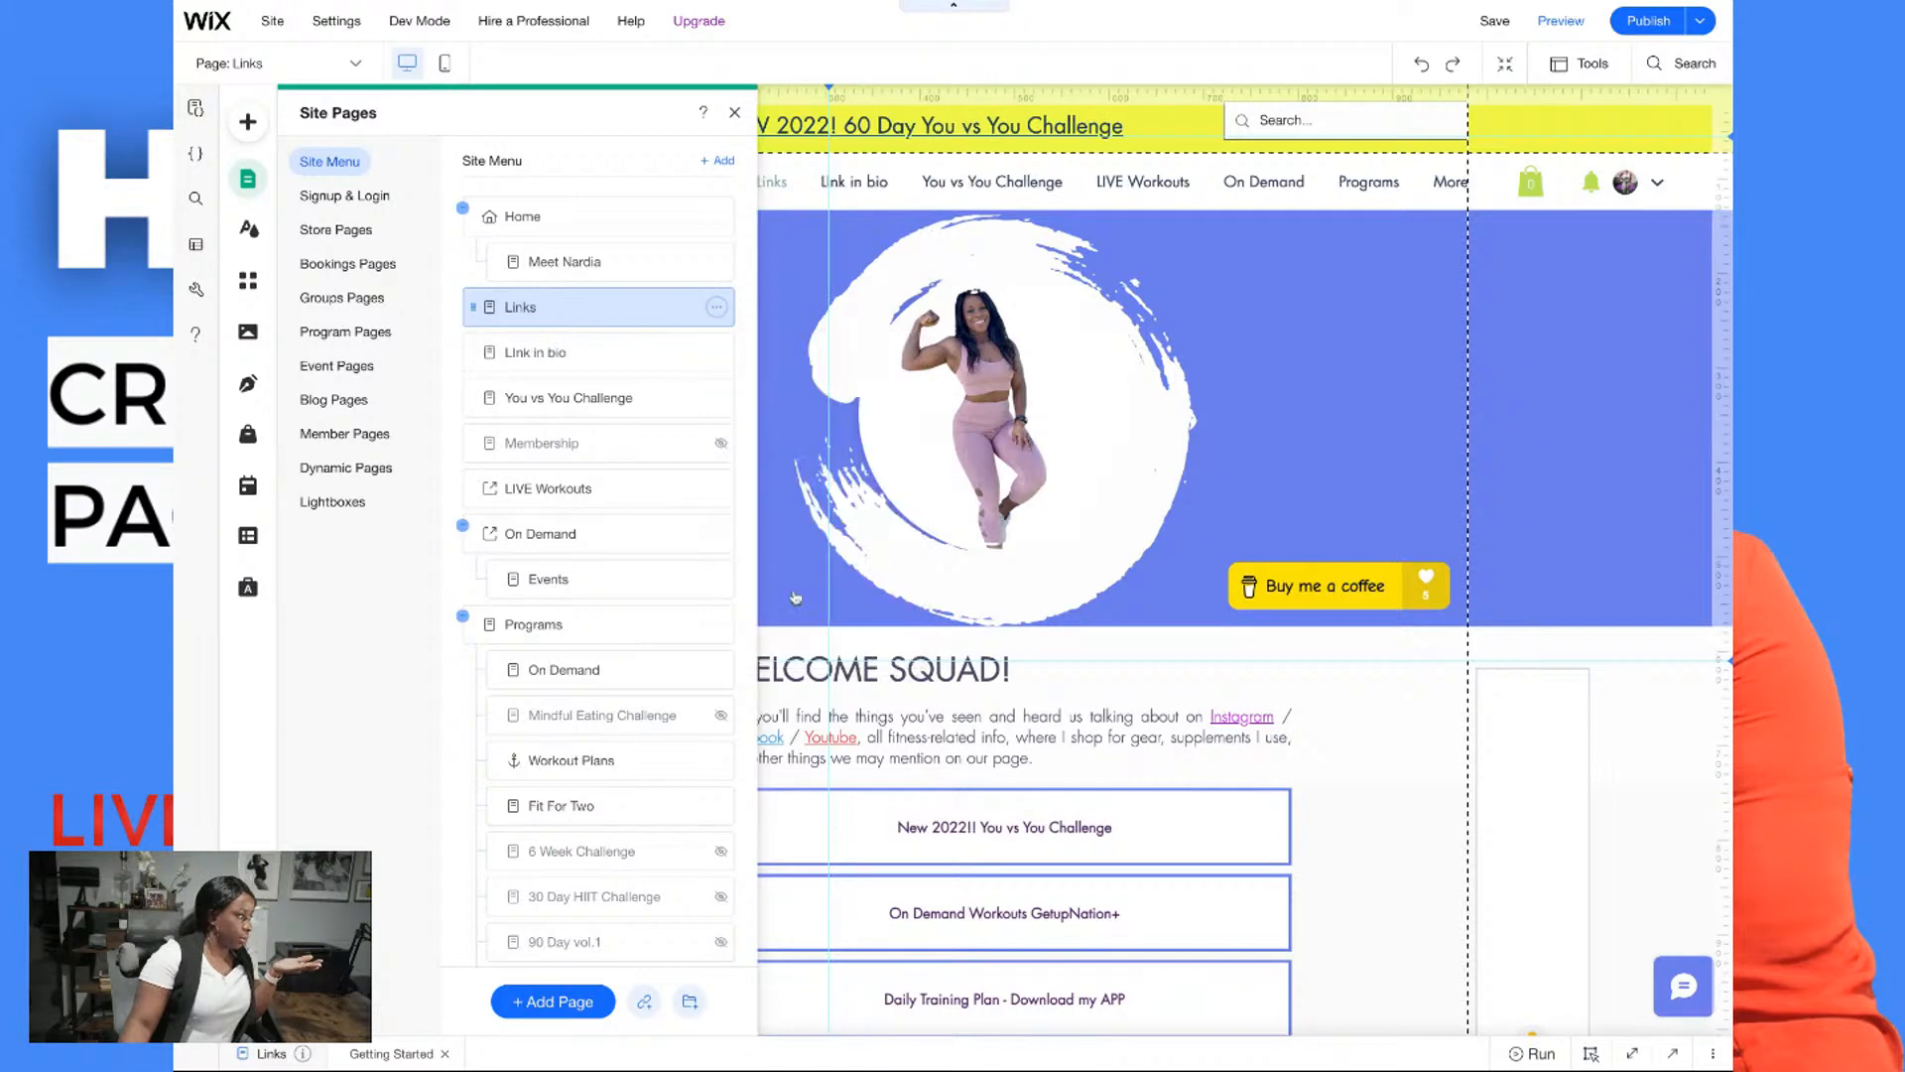
{"action": "left_click", "coordinate": [715, 353]}
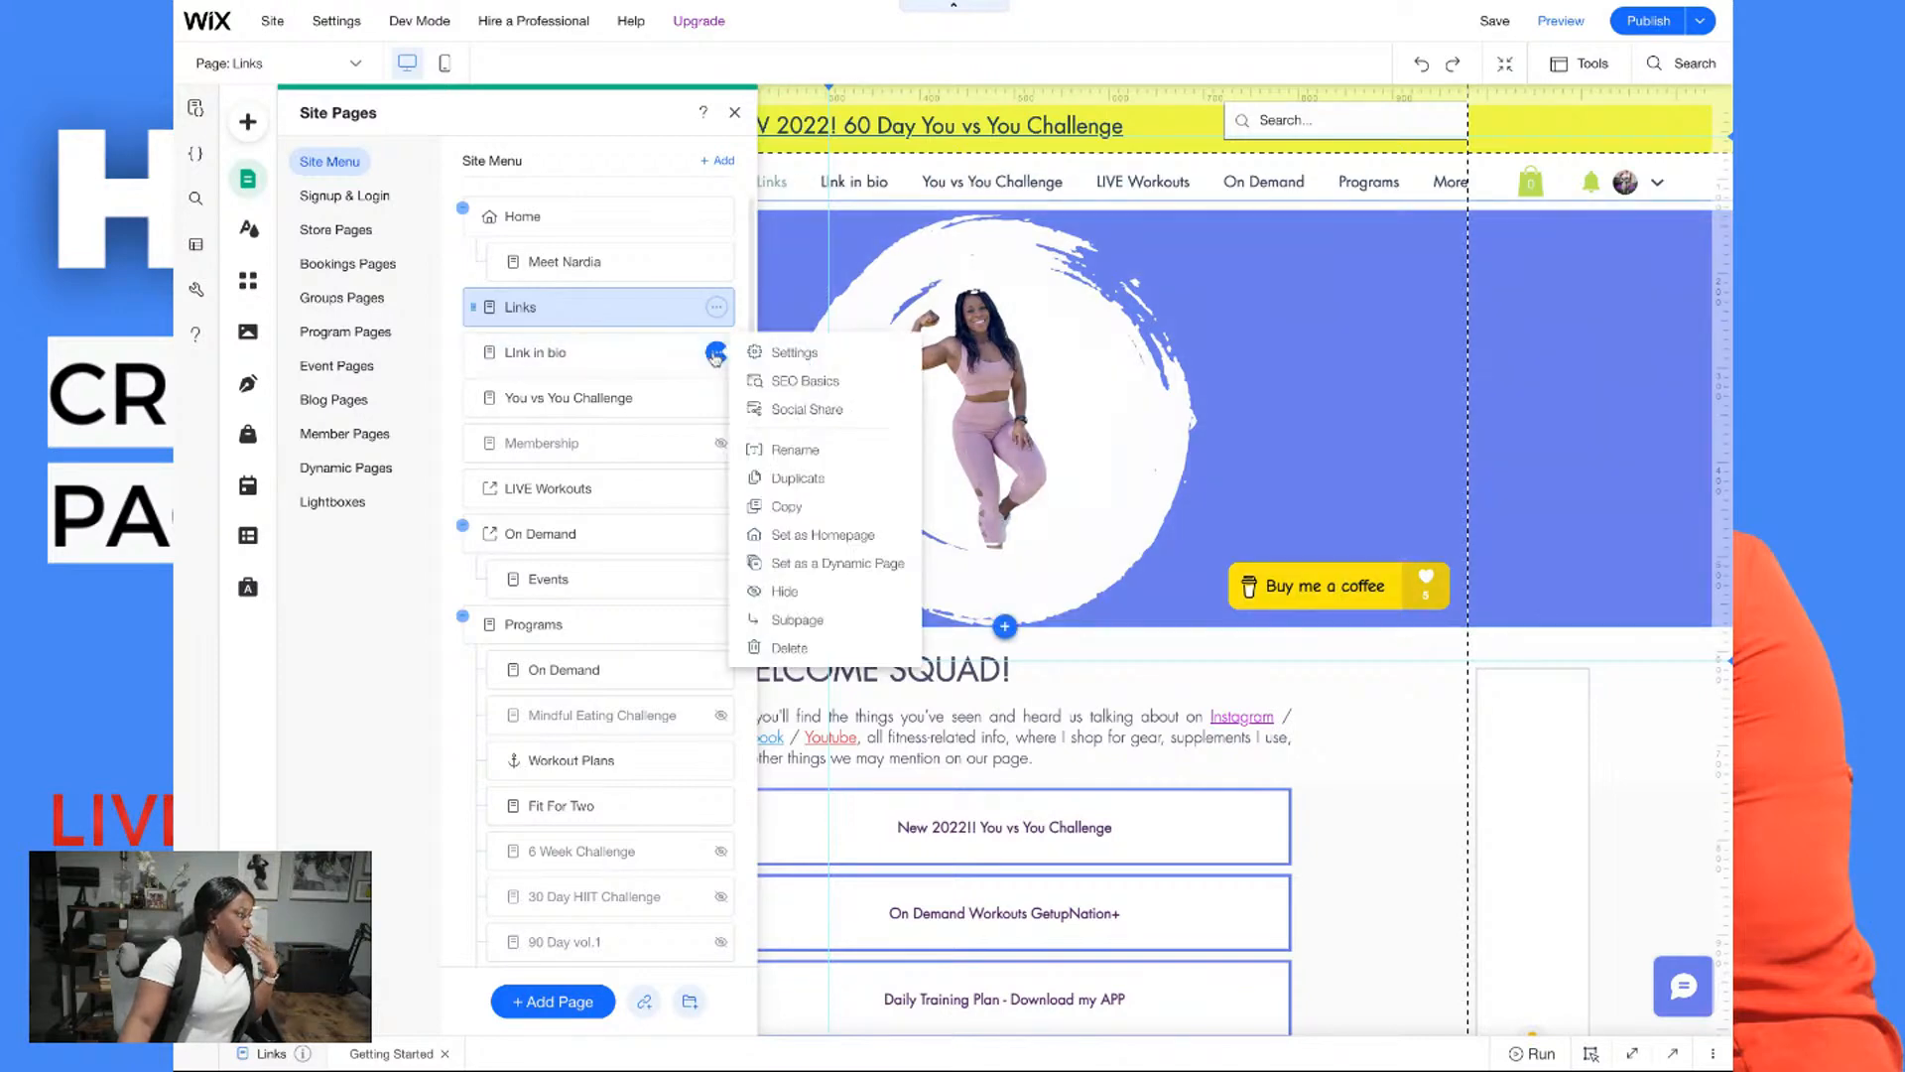
{"action": "left_click", "coordinate": [779, 650]}
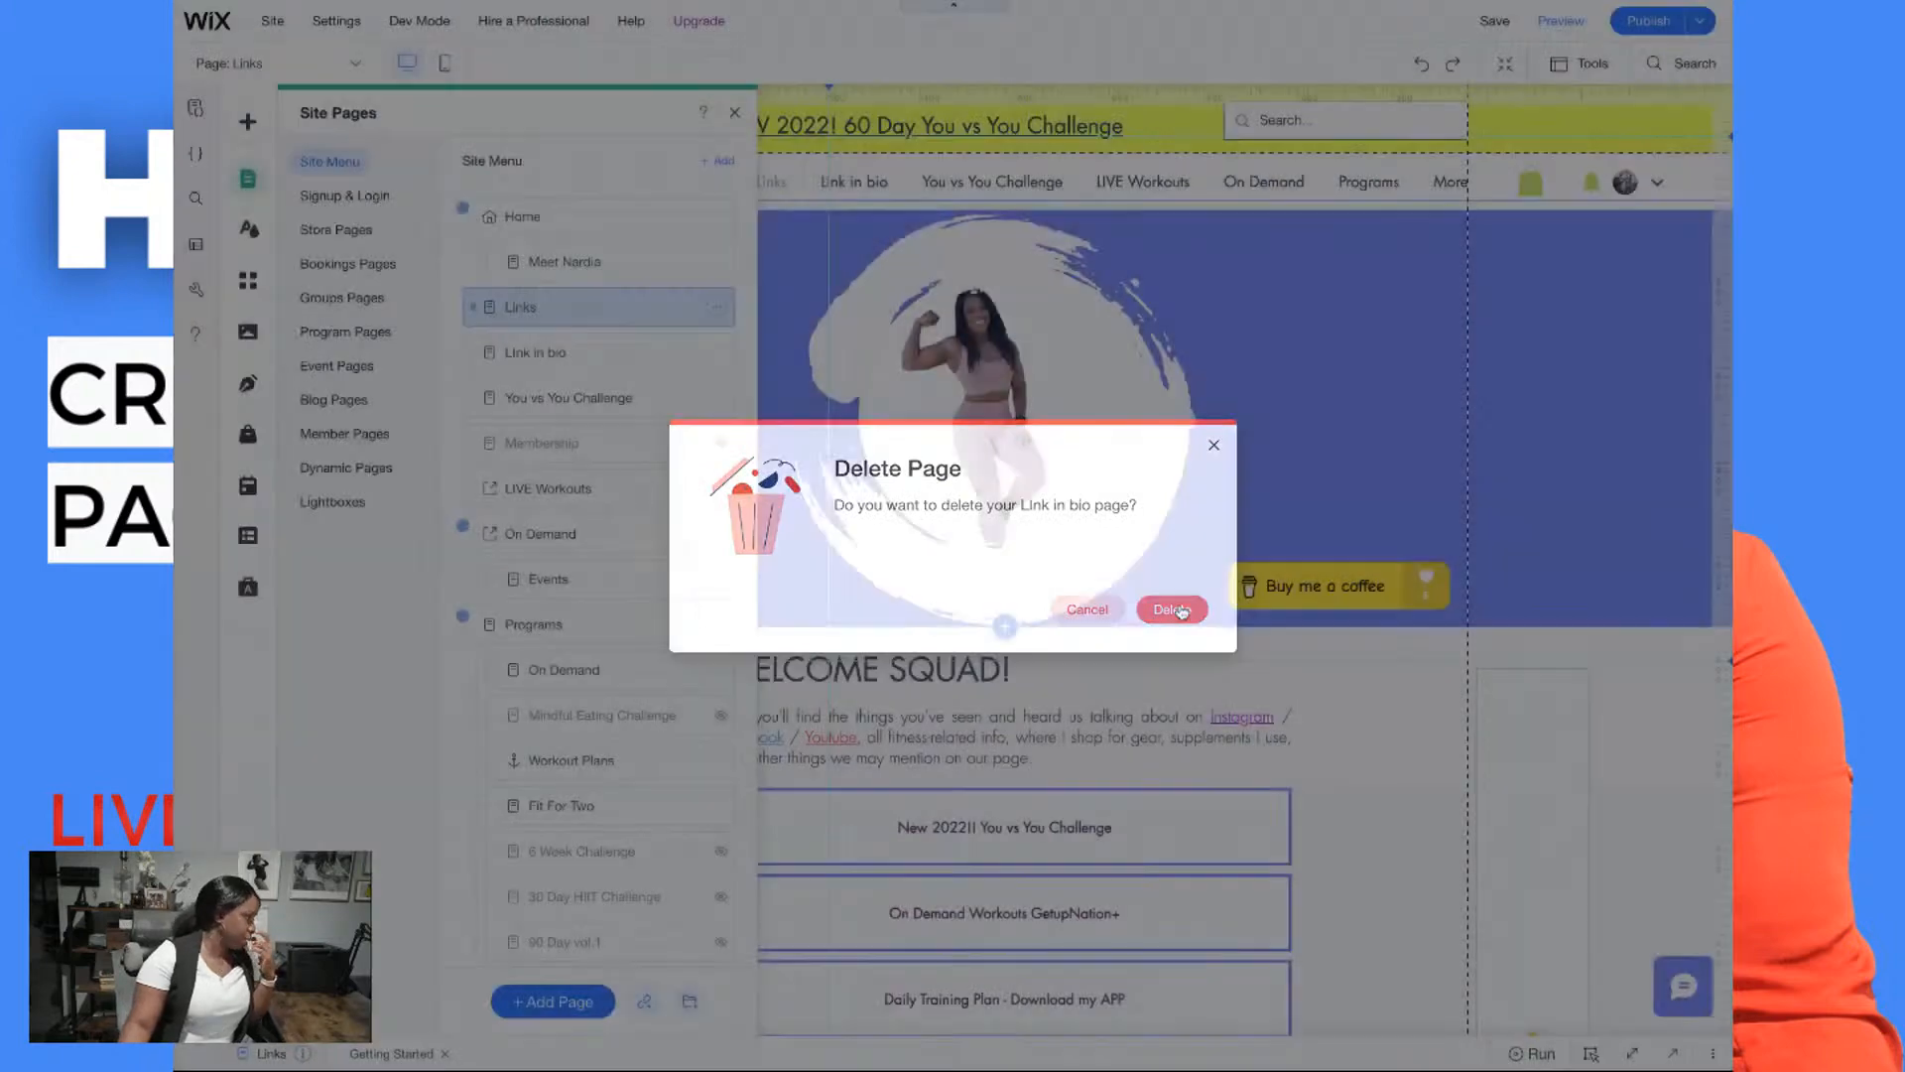
{"action": "left_click", "coordinate": [1181, 609]}
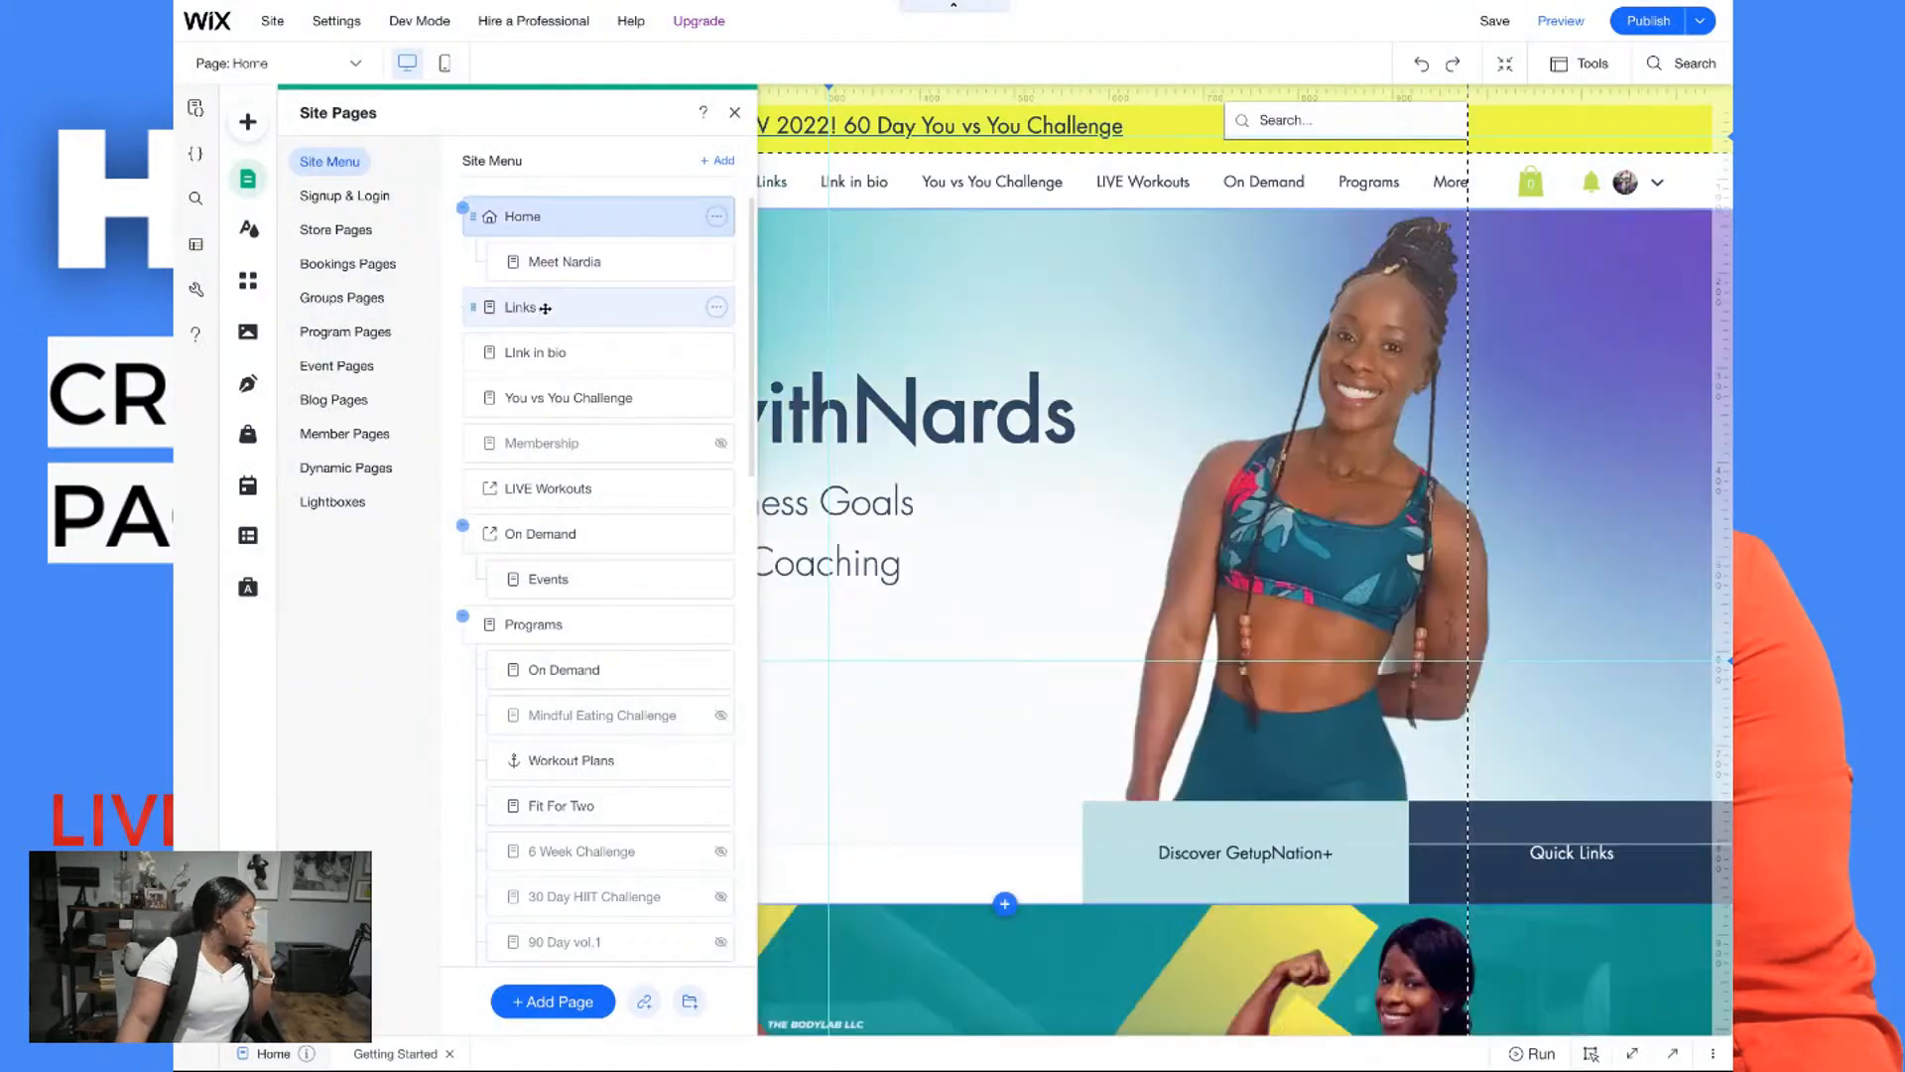
Open the SEO basics of the Links page and examine its URL slug
{"action": "left_click", "coordinate": [573, 310]}
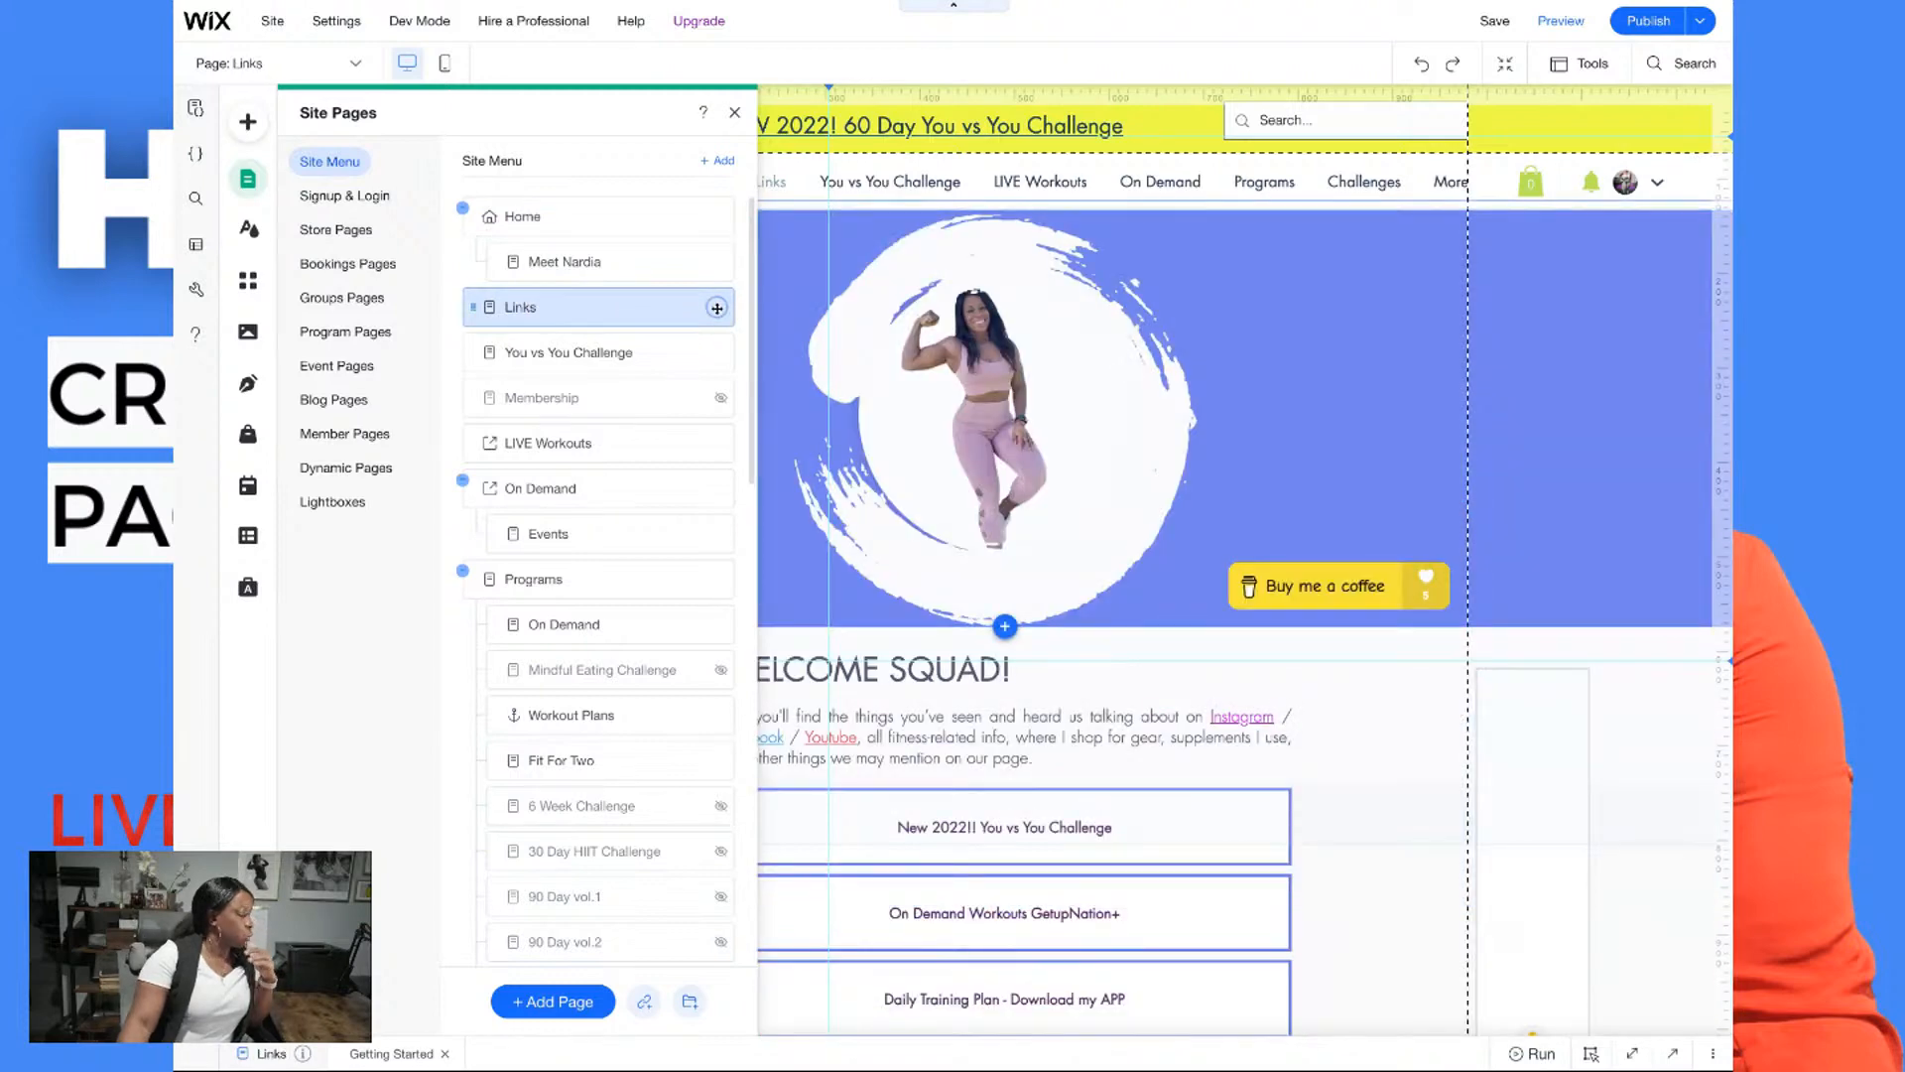
{"action": "left_click", "coordinate": [716, 306]}
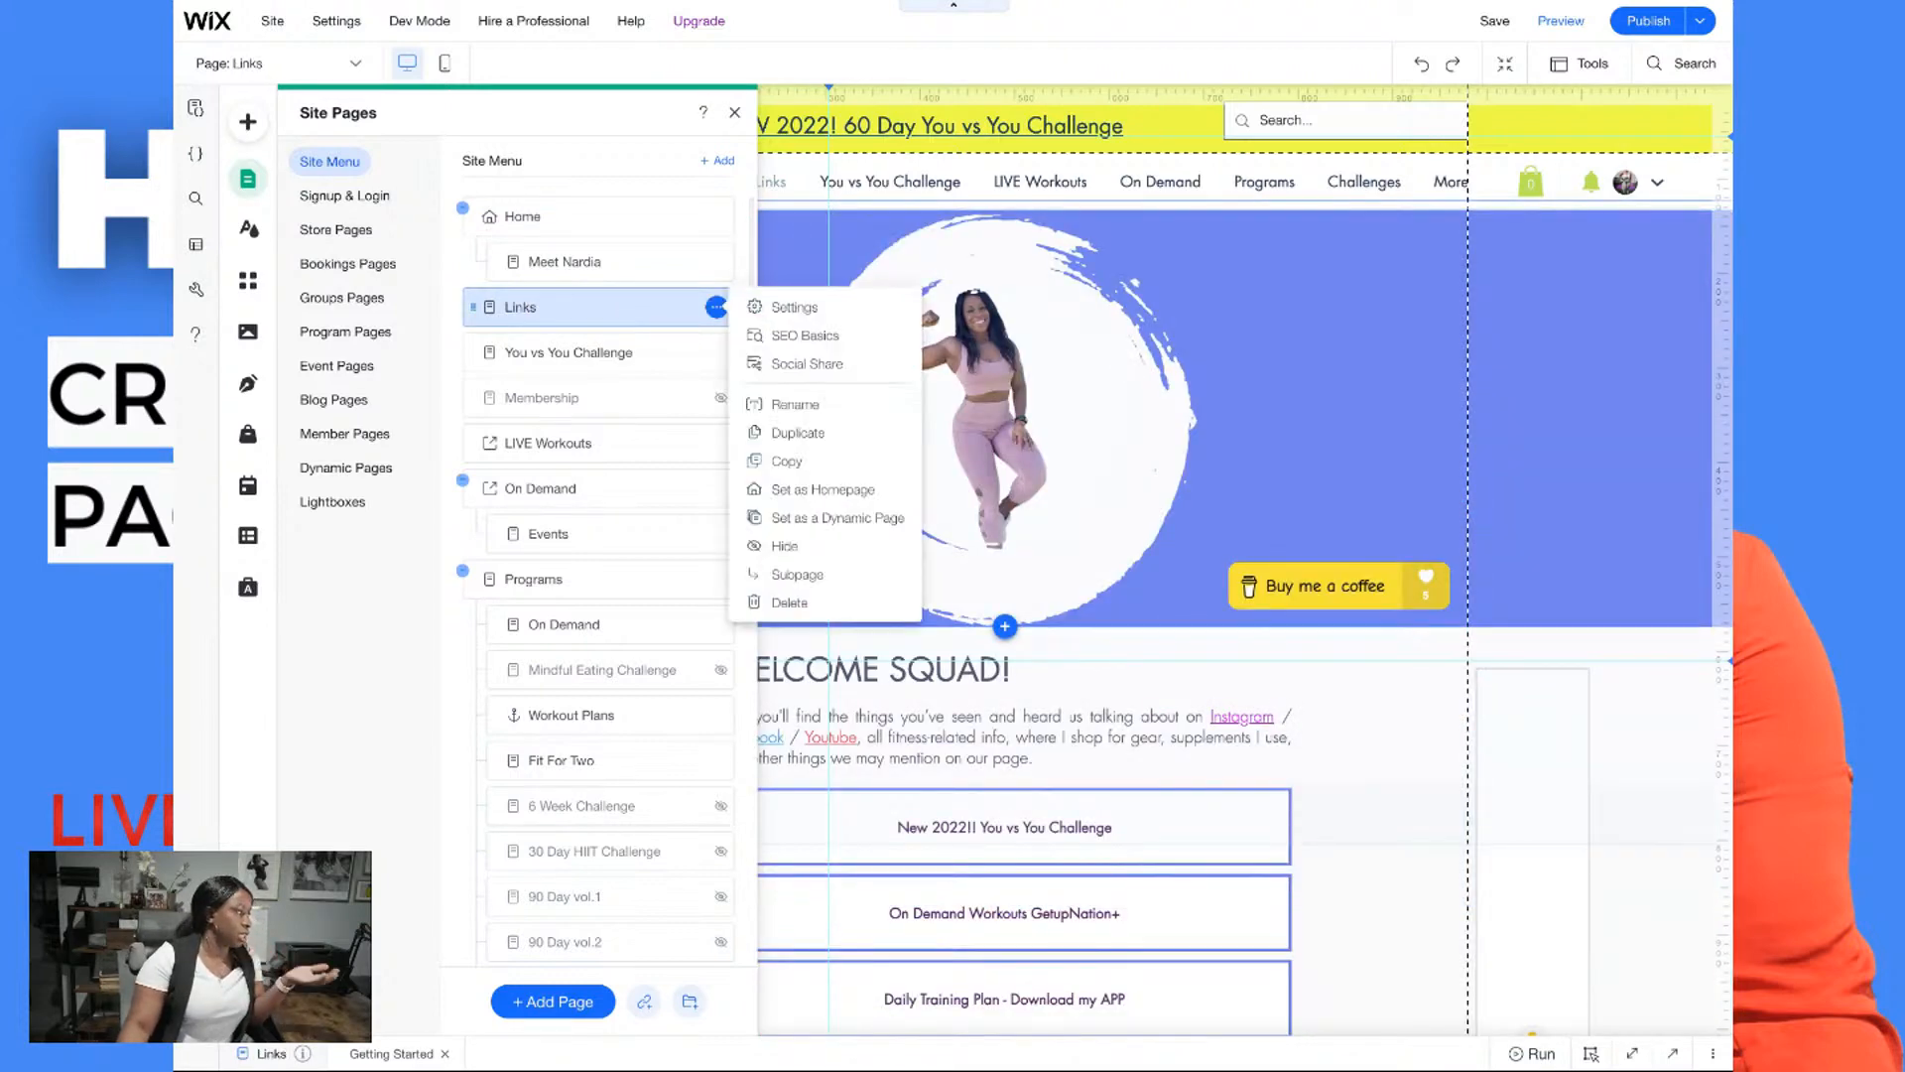
{"action": "left_click", "coordinate": [789, 337]}
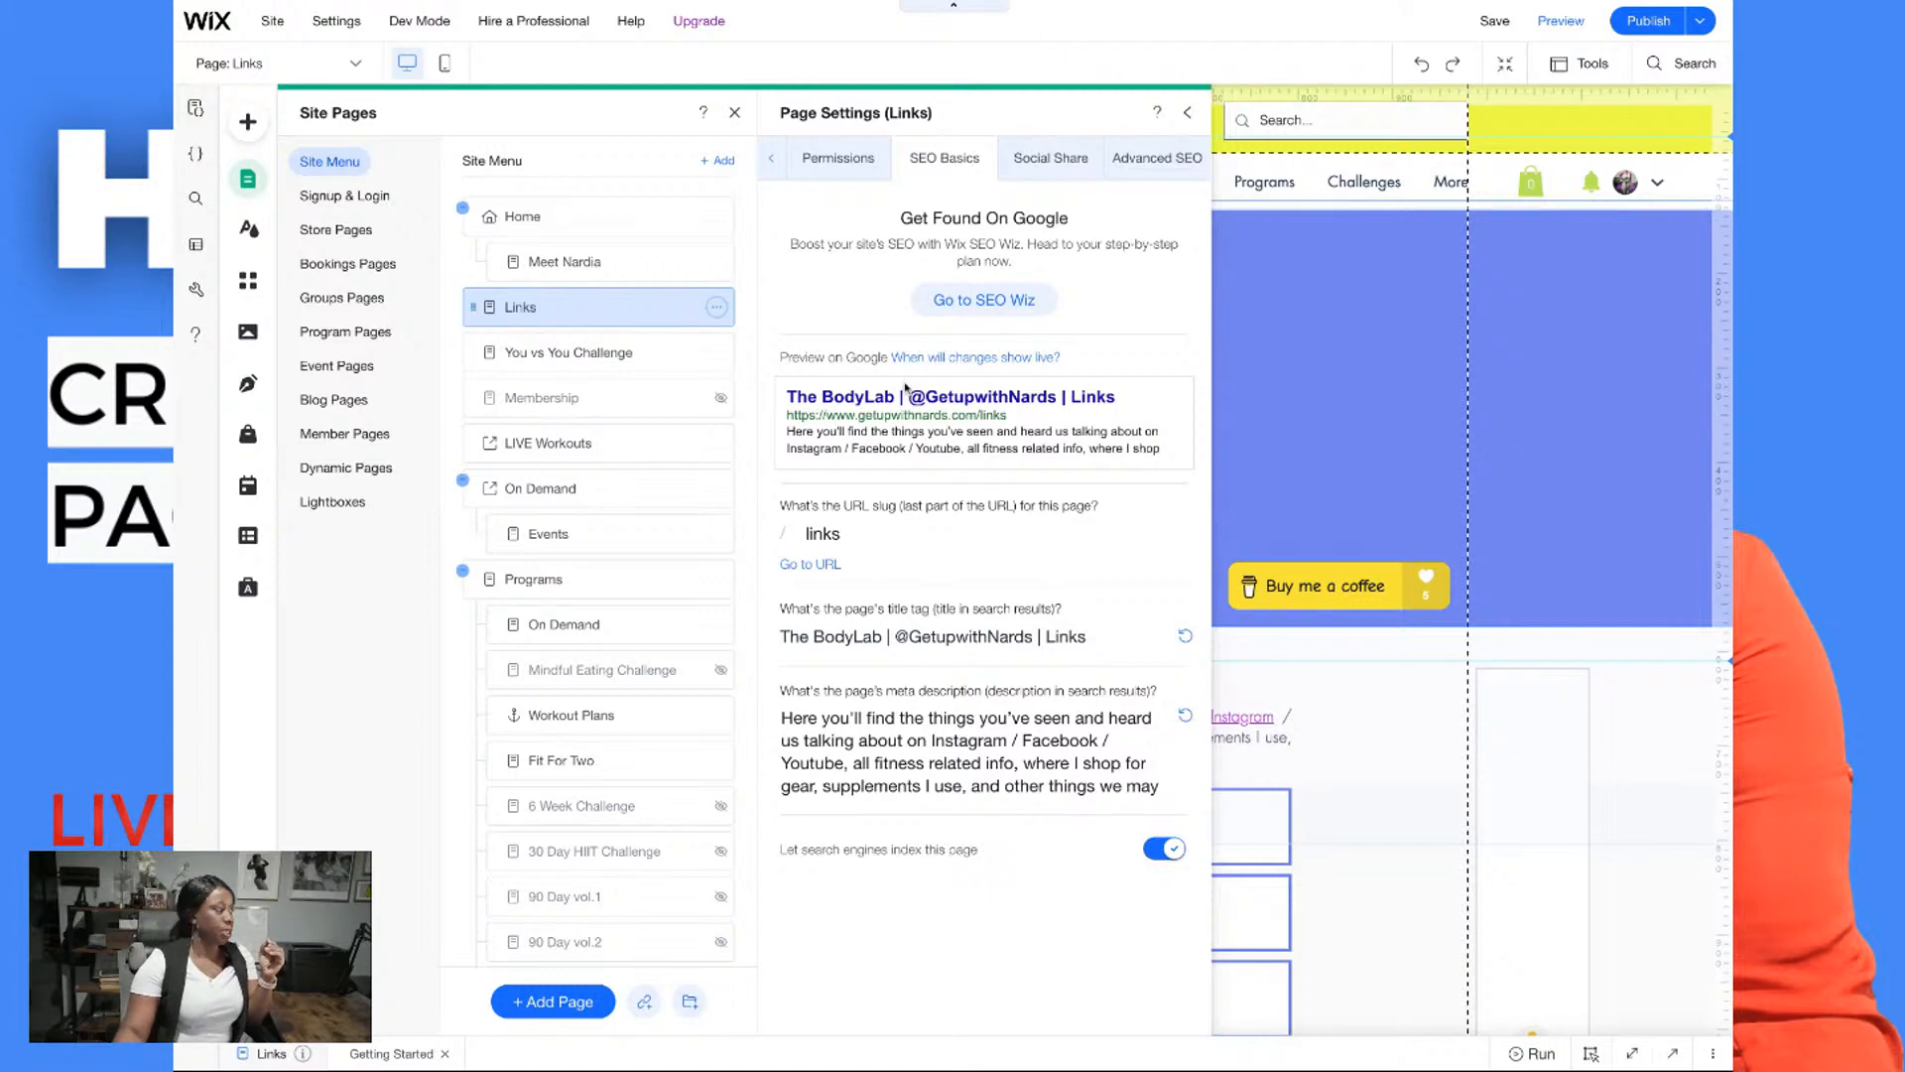
{"action": "left_click", "coordinate": [859, 542]}
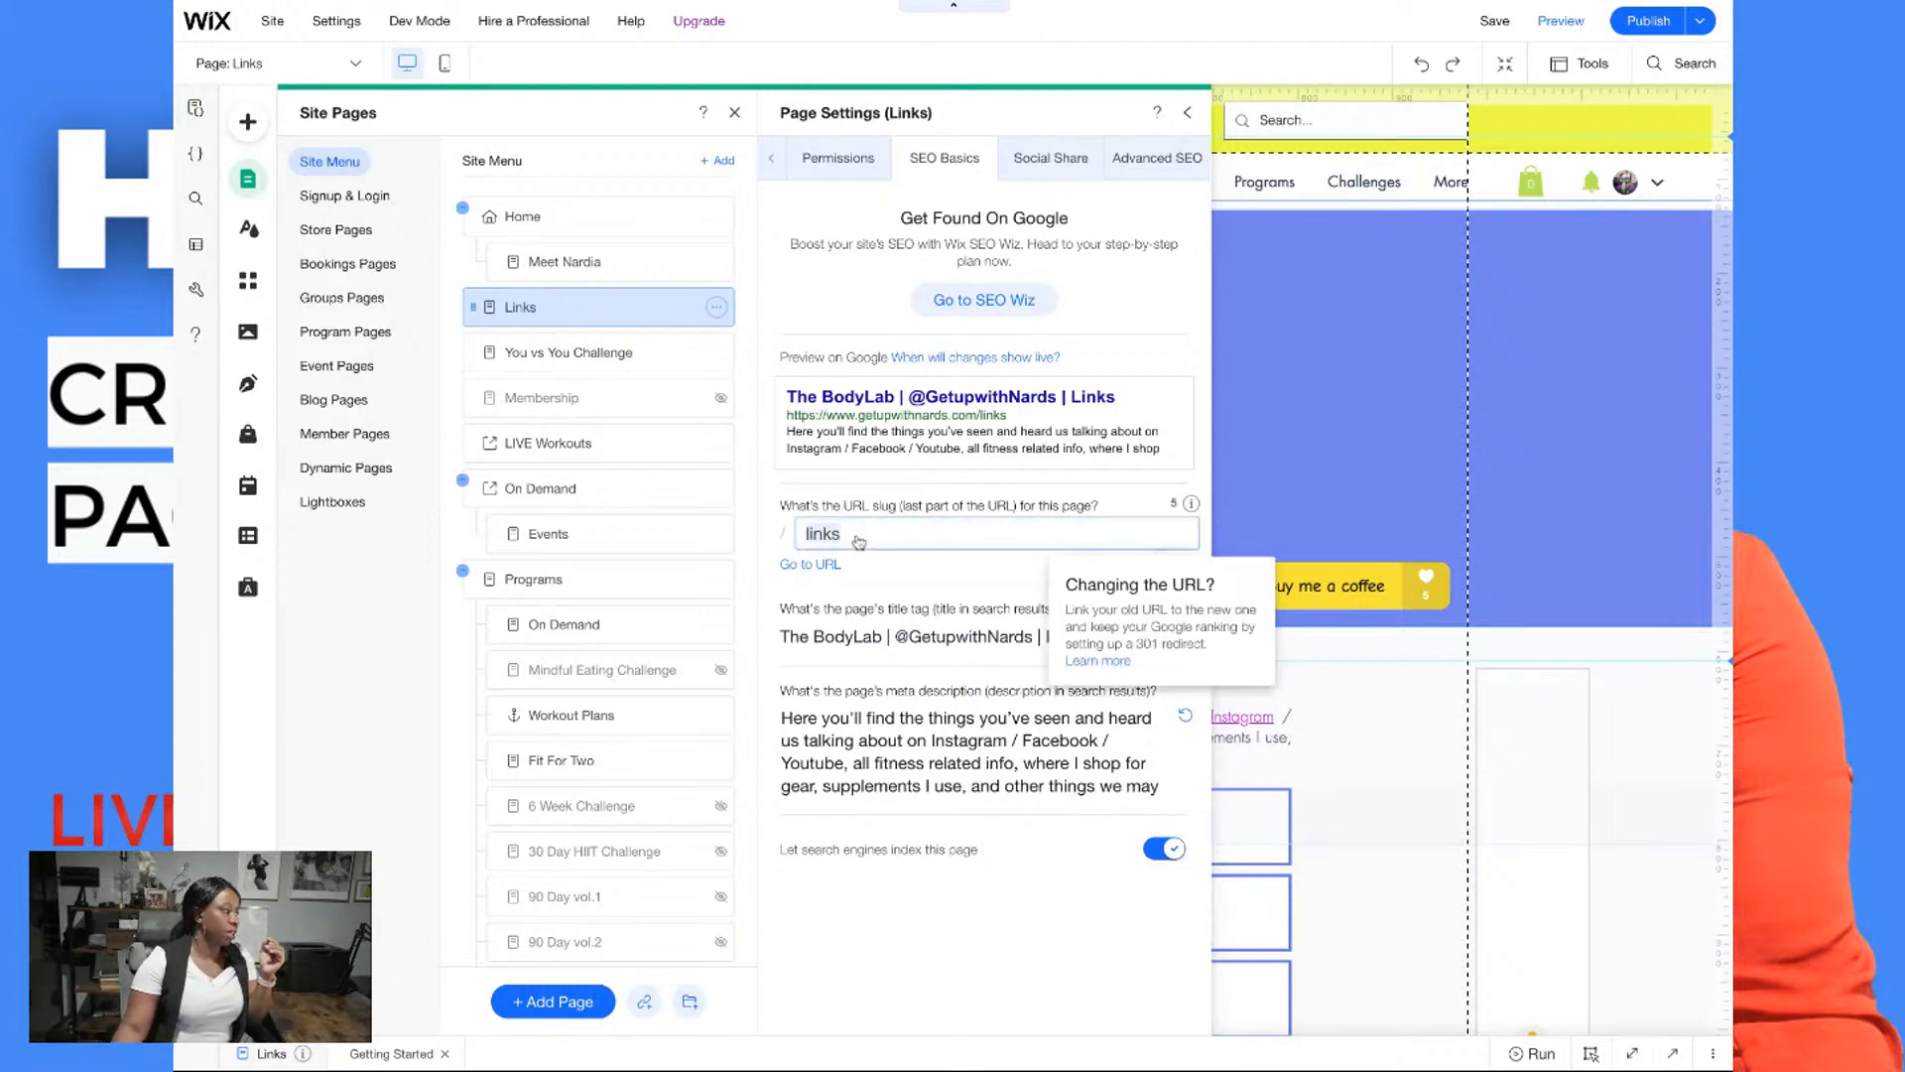
{"action": "left_click", "coordinate": [859, 541]}
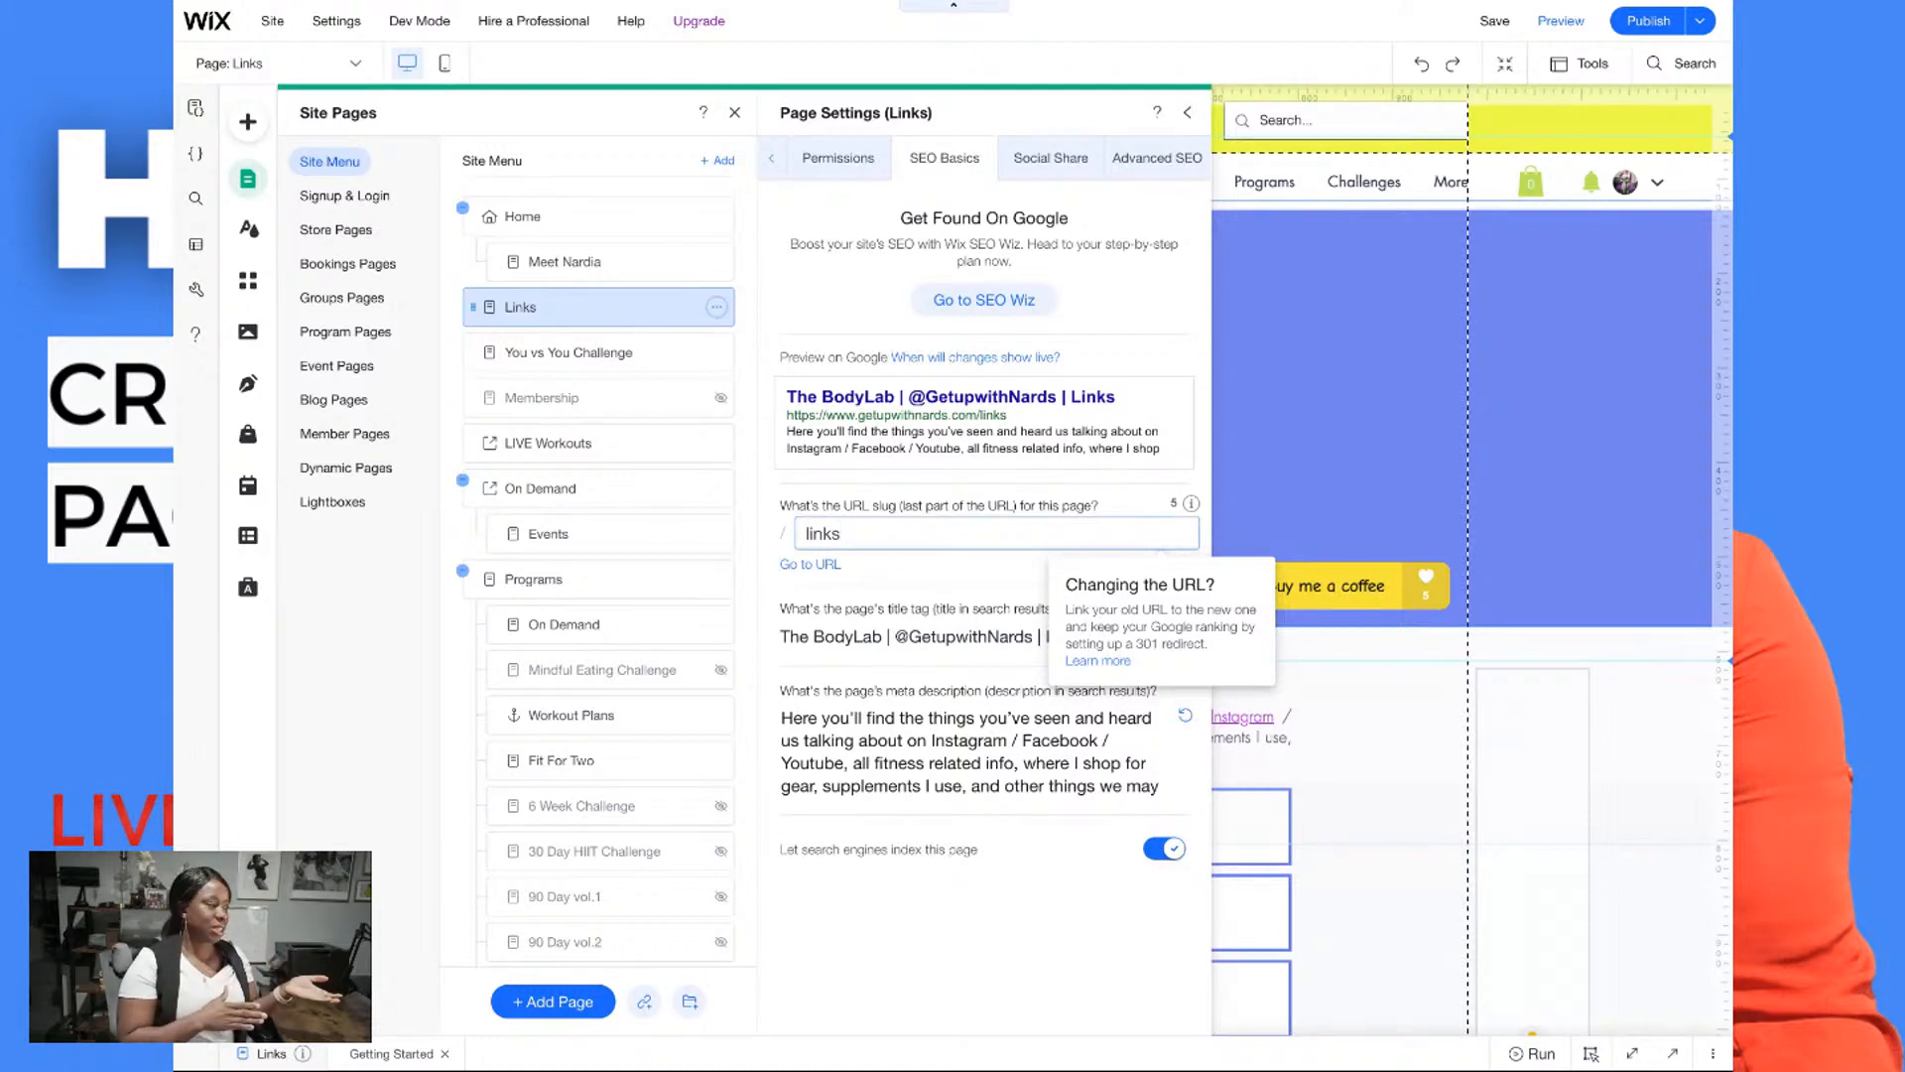
{"action": "left_click", "coordinate": [1283, 5]}
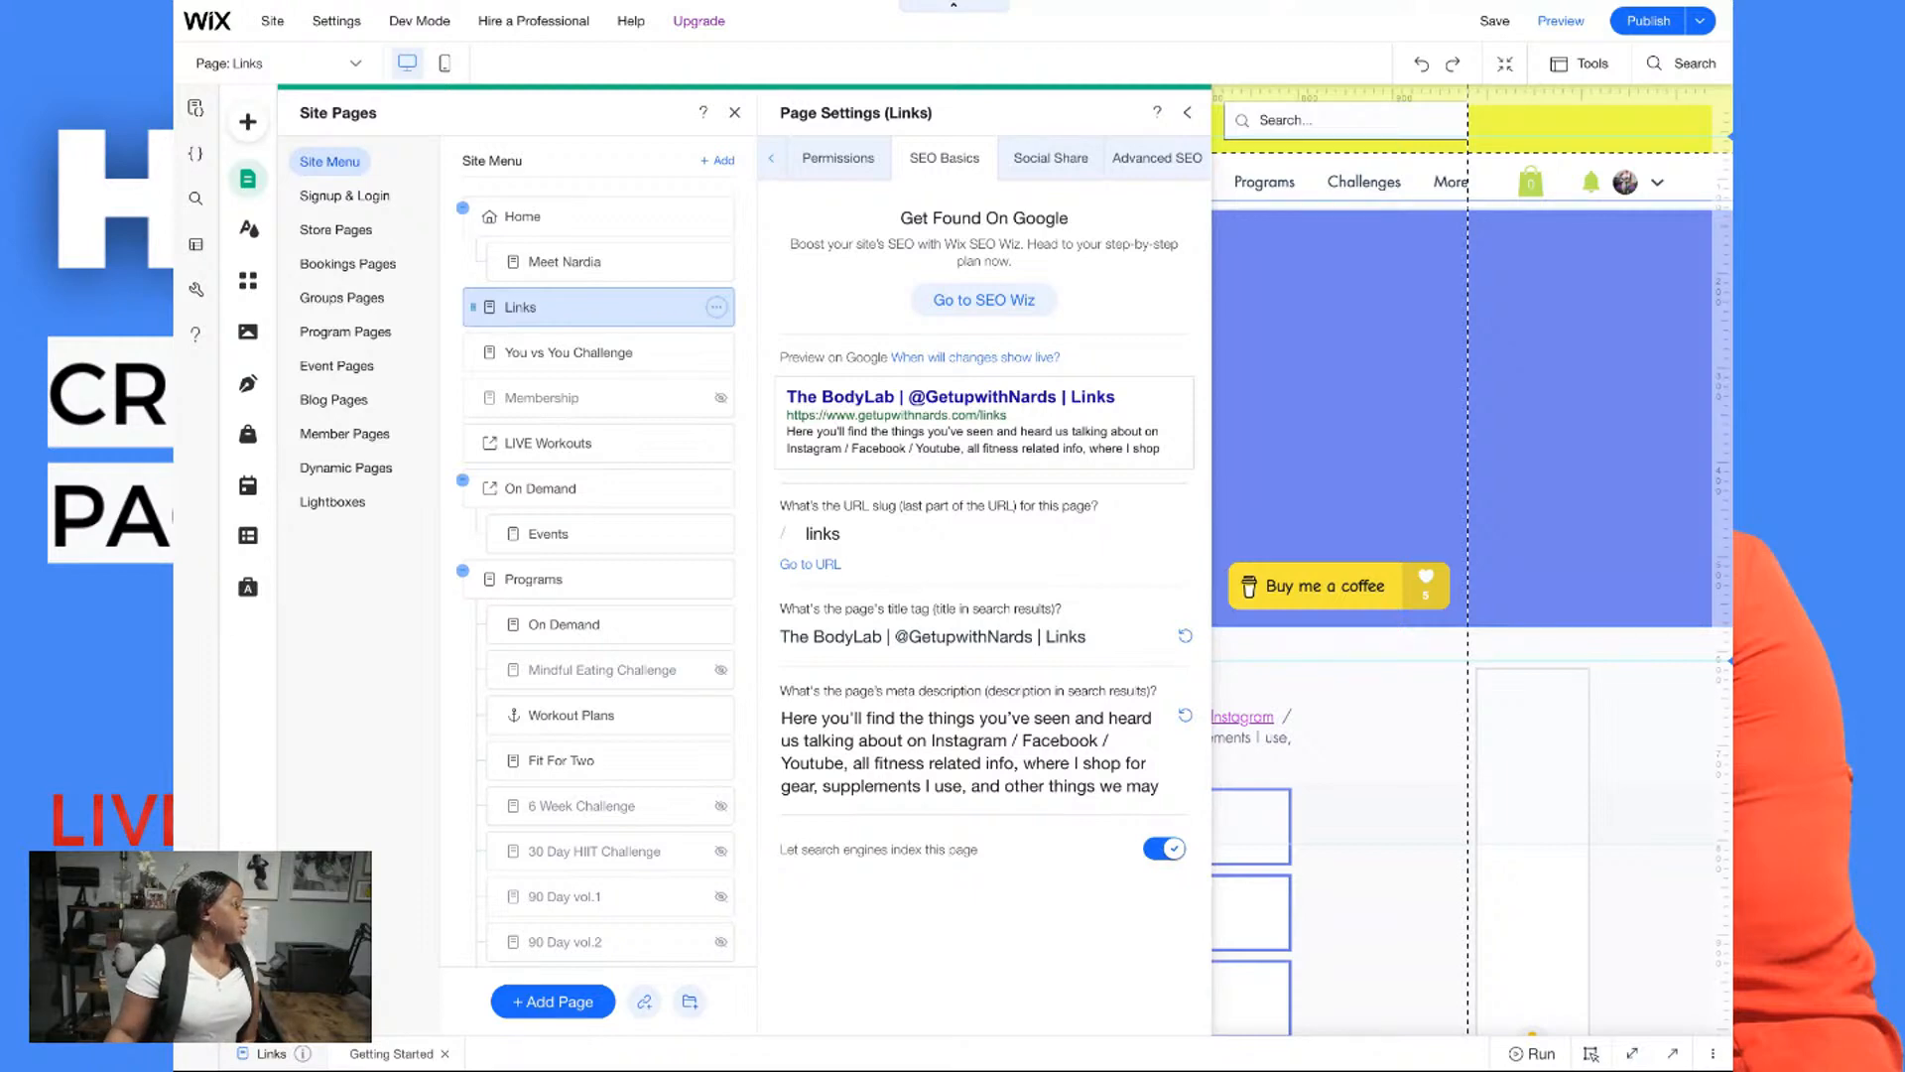
{"action": "left_click", "coordinate": [822, 533]}
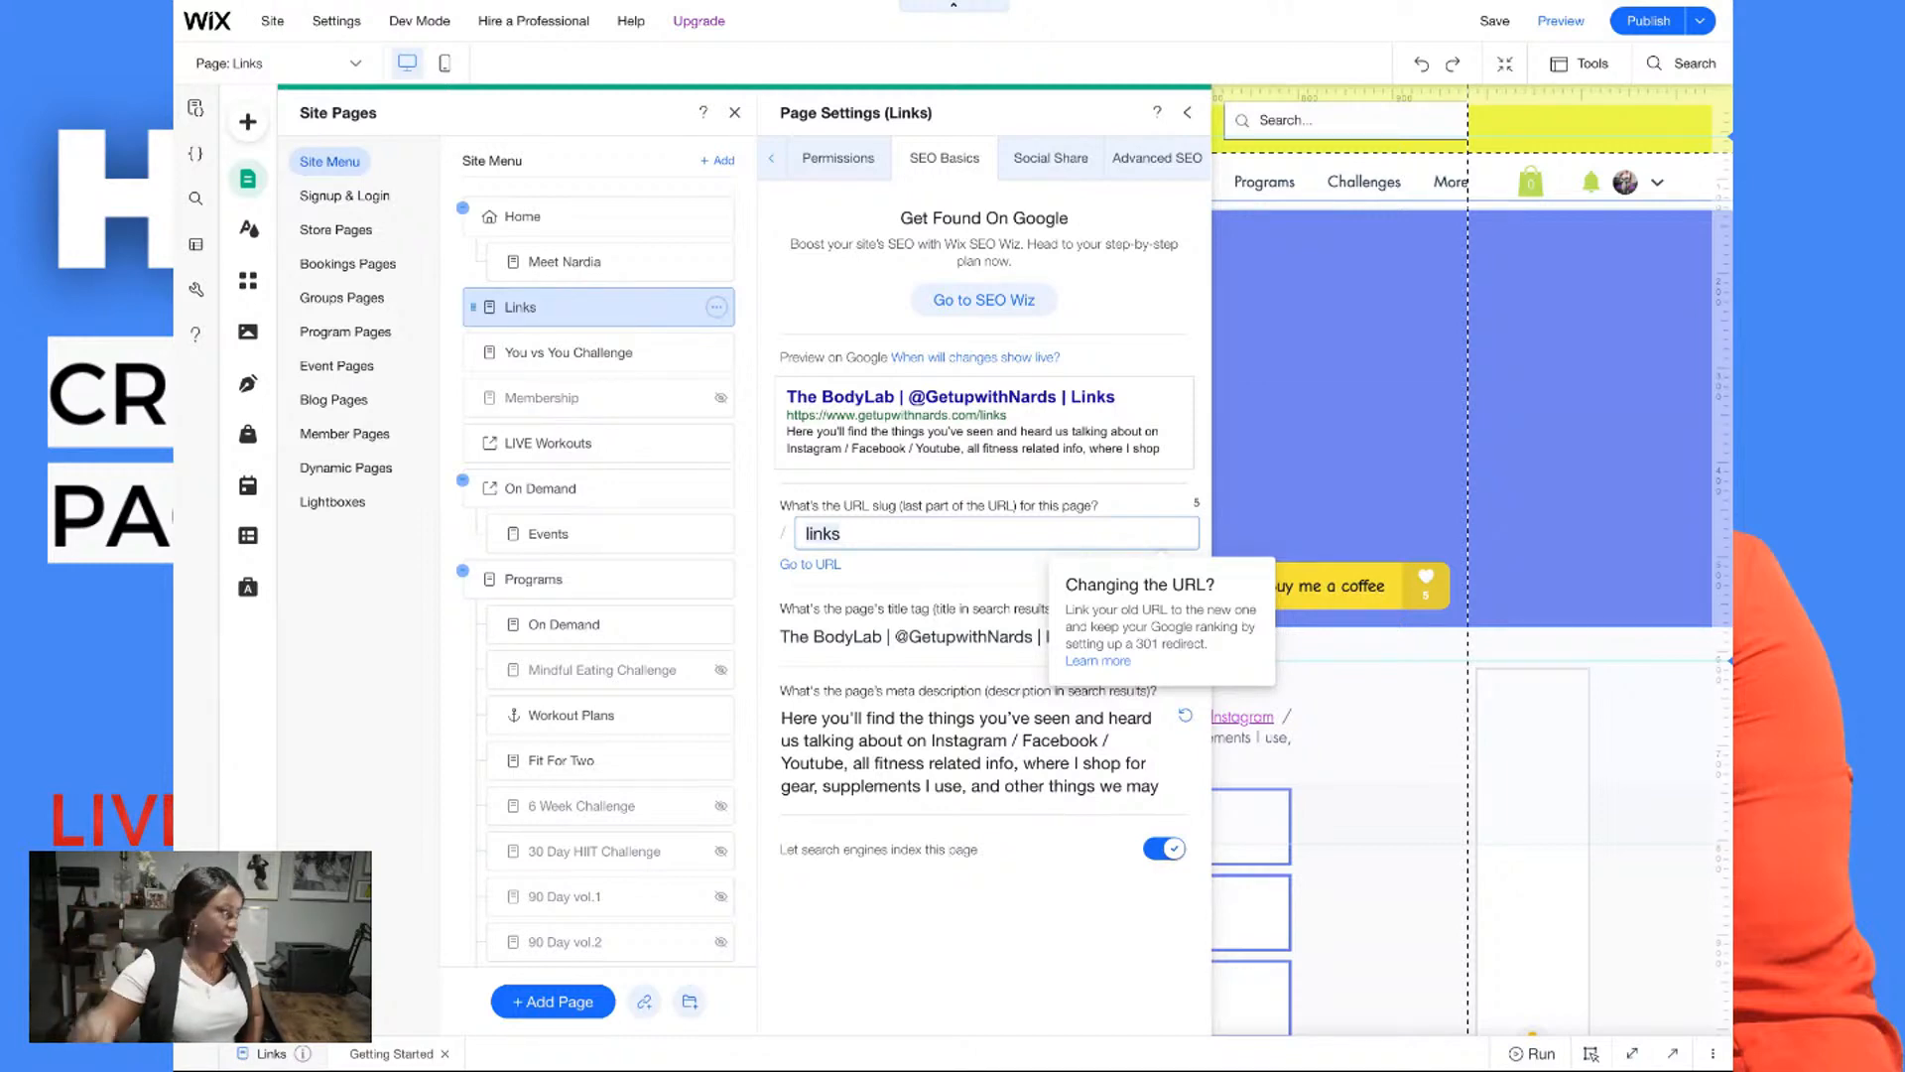
Examine the Links page's title tag and meta description, and close the page settings and site pages
{"action": "left_click", "coordinate": [981, 720]}
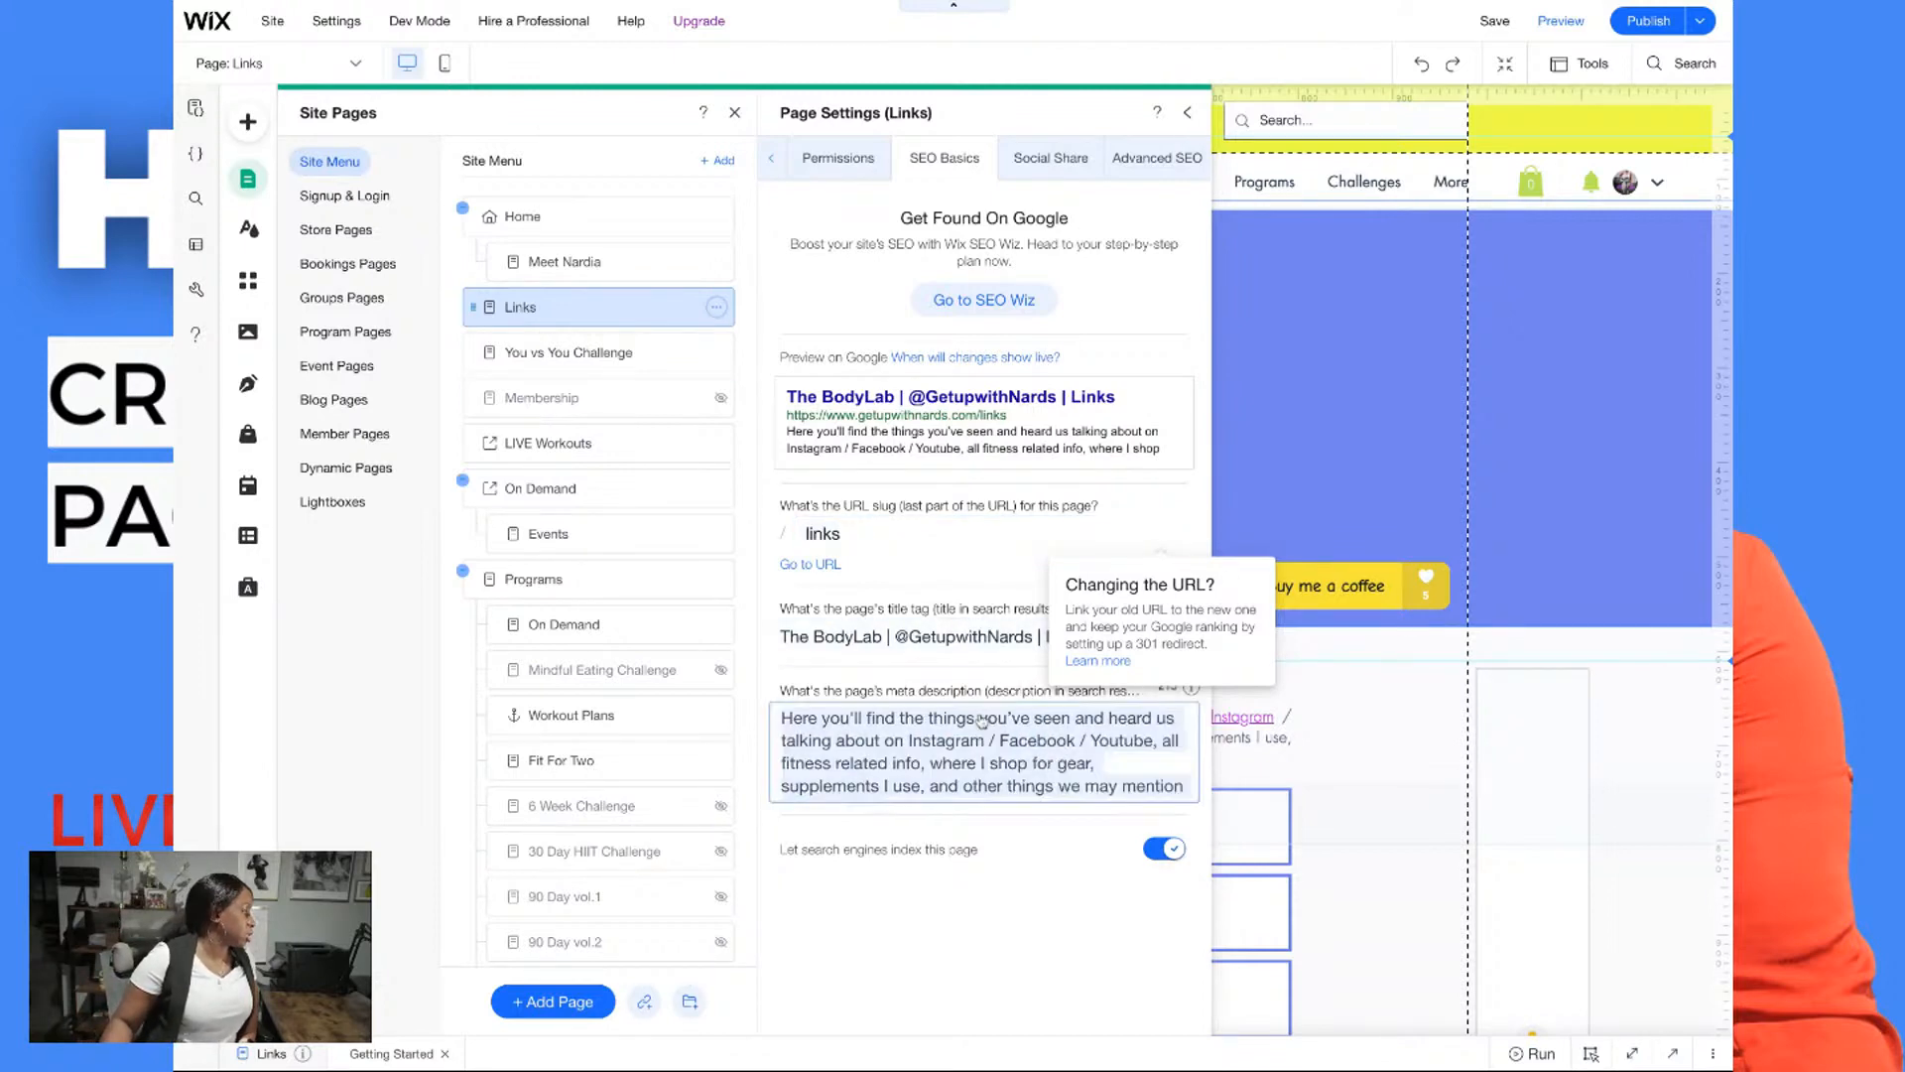
{"action": "left_click", "coordinate": [794, 638]}
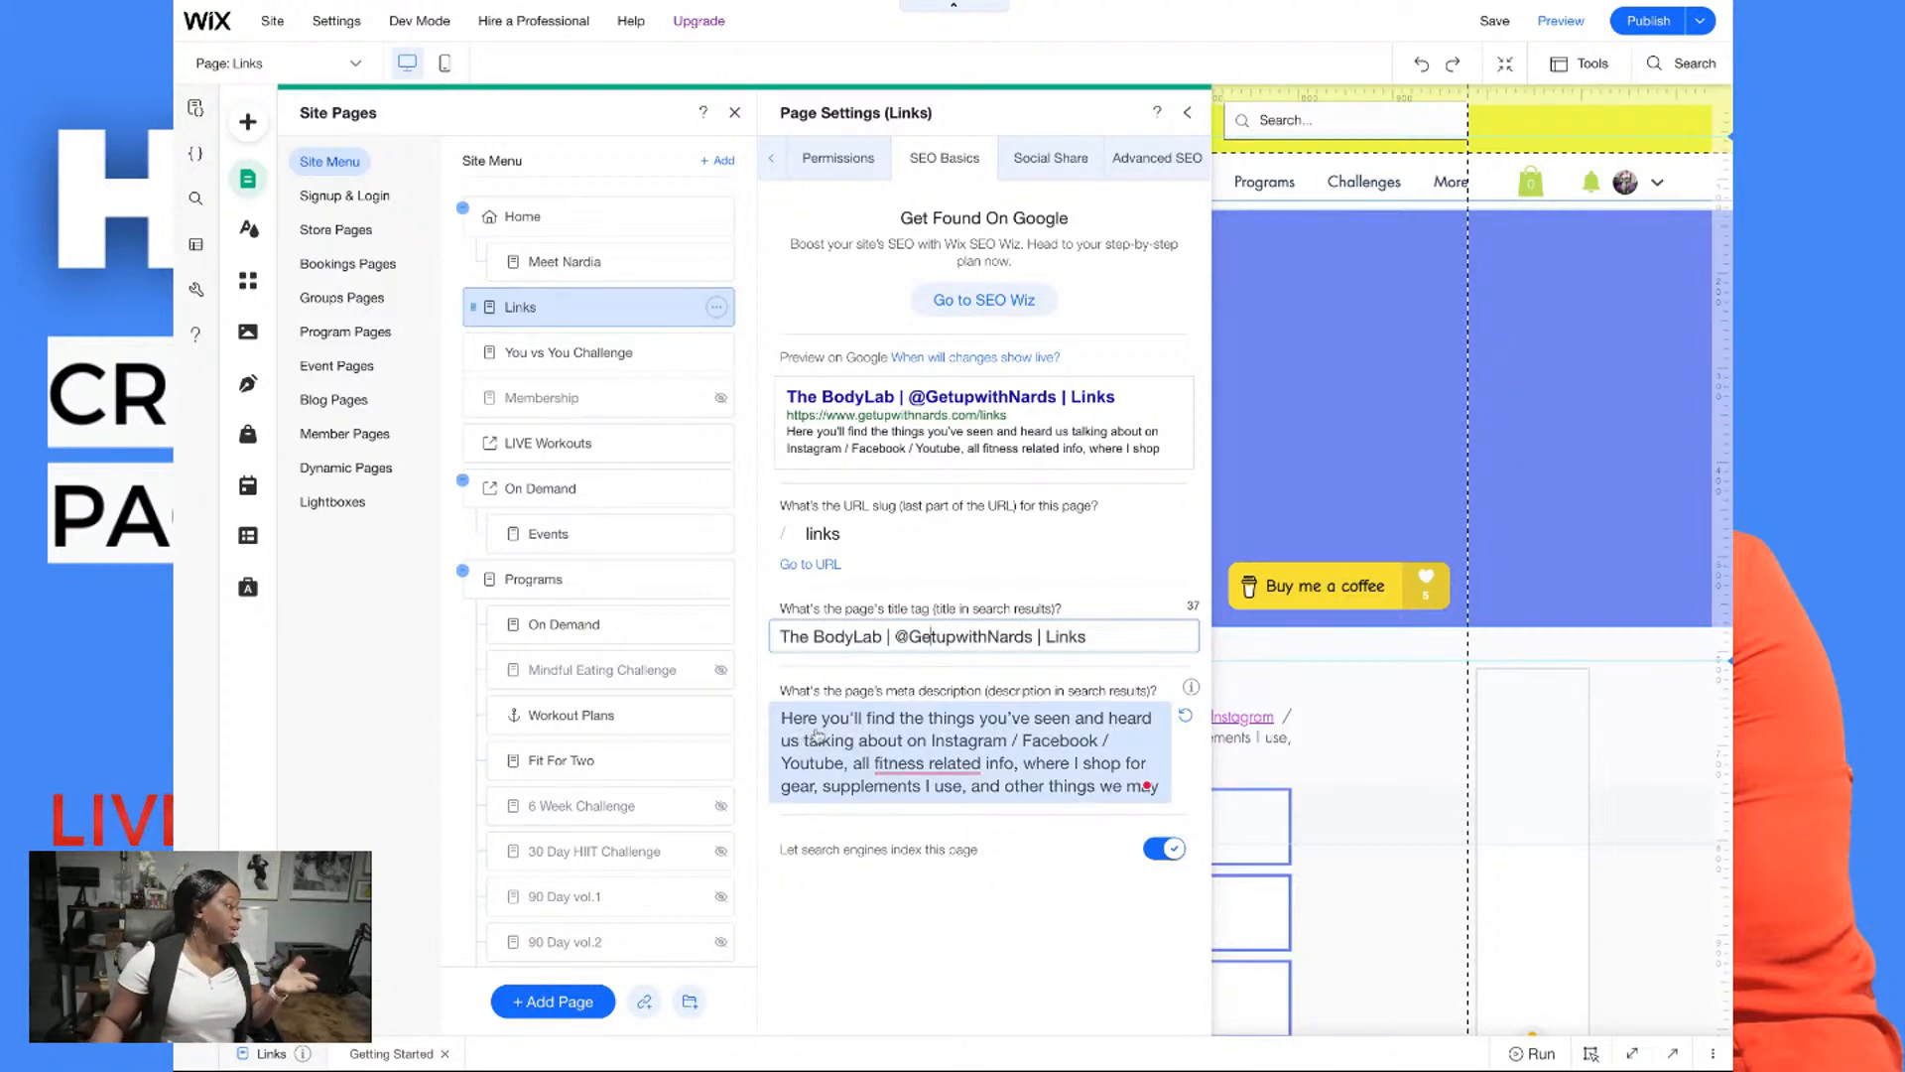
{"action": "left_click", "coordinate": [883, 746]}
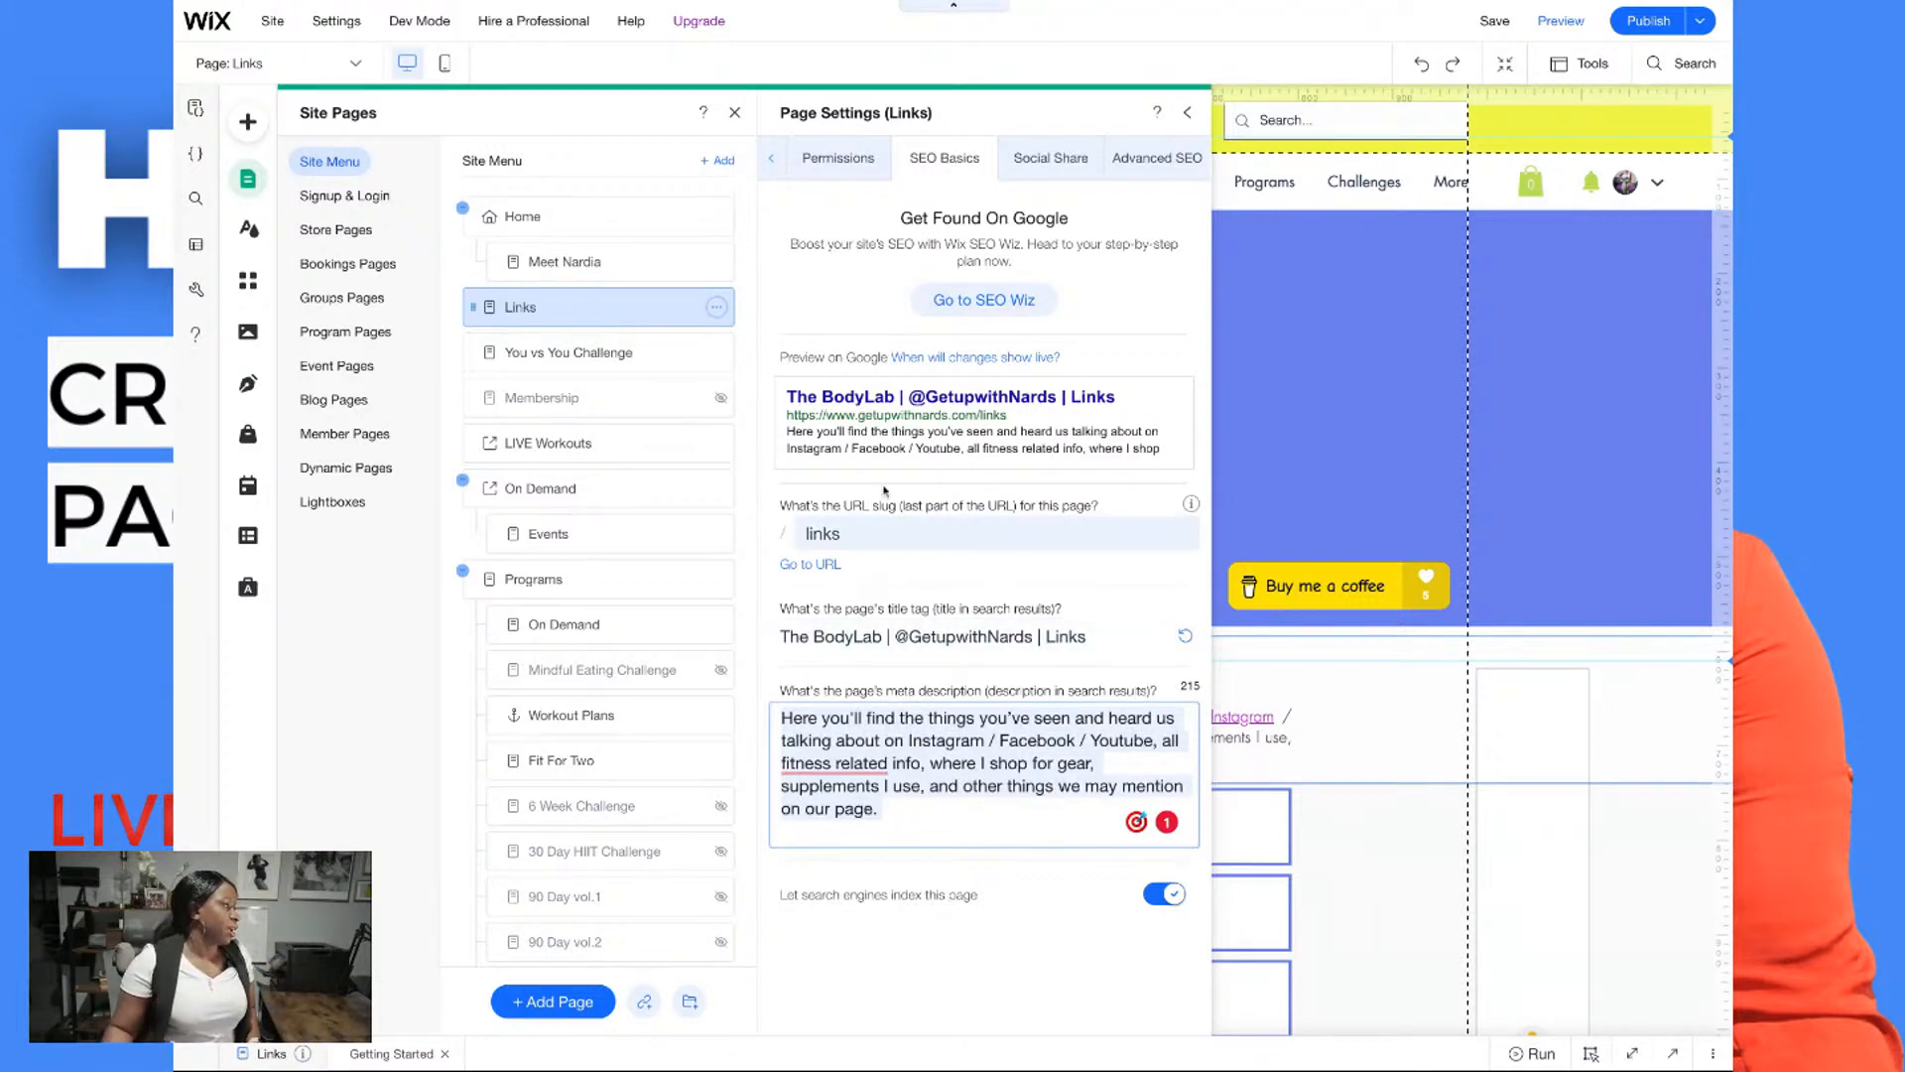
{"action": "left_click", "coordinate": [1188, 115]}
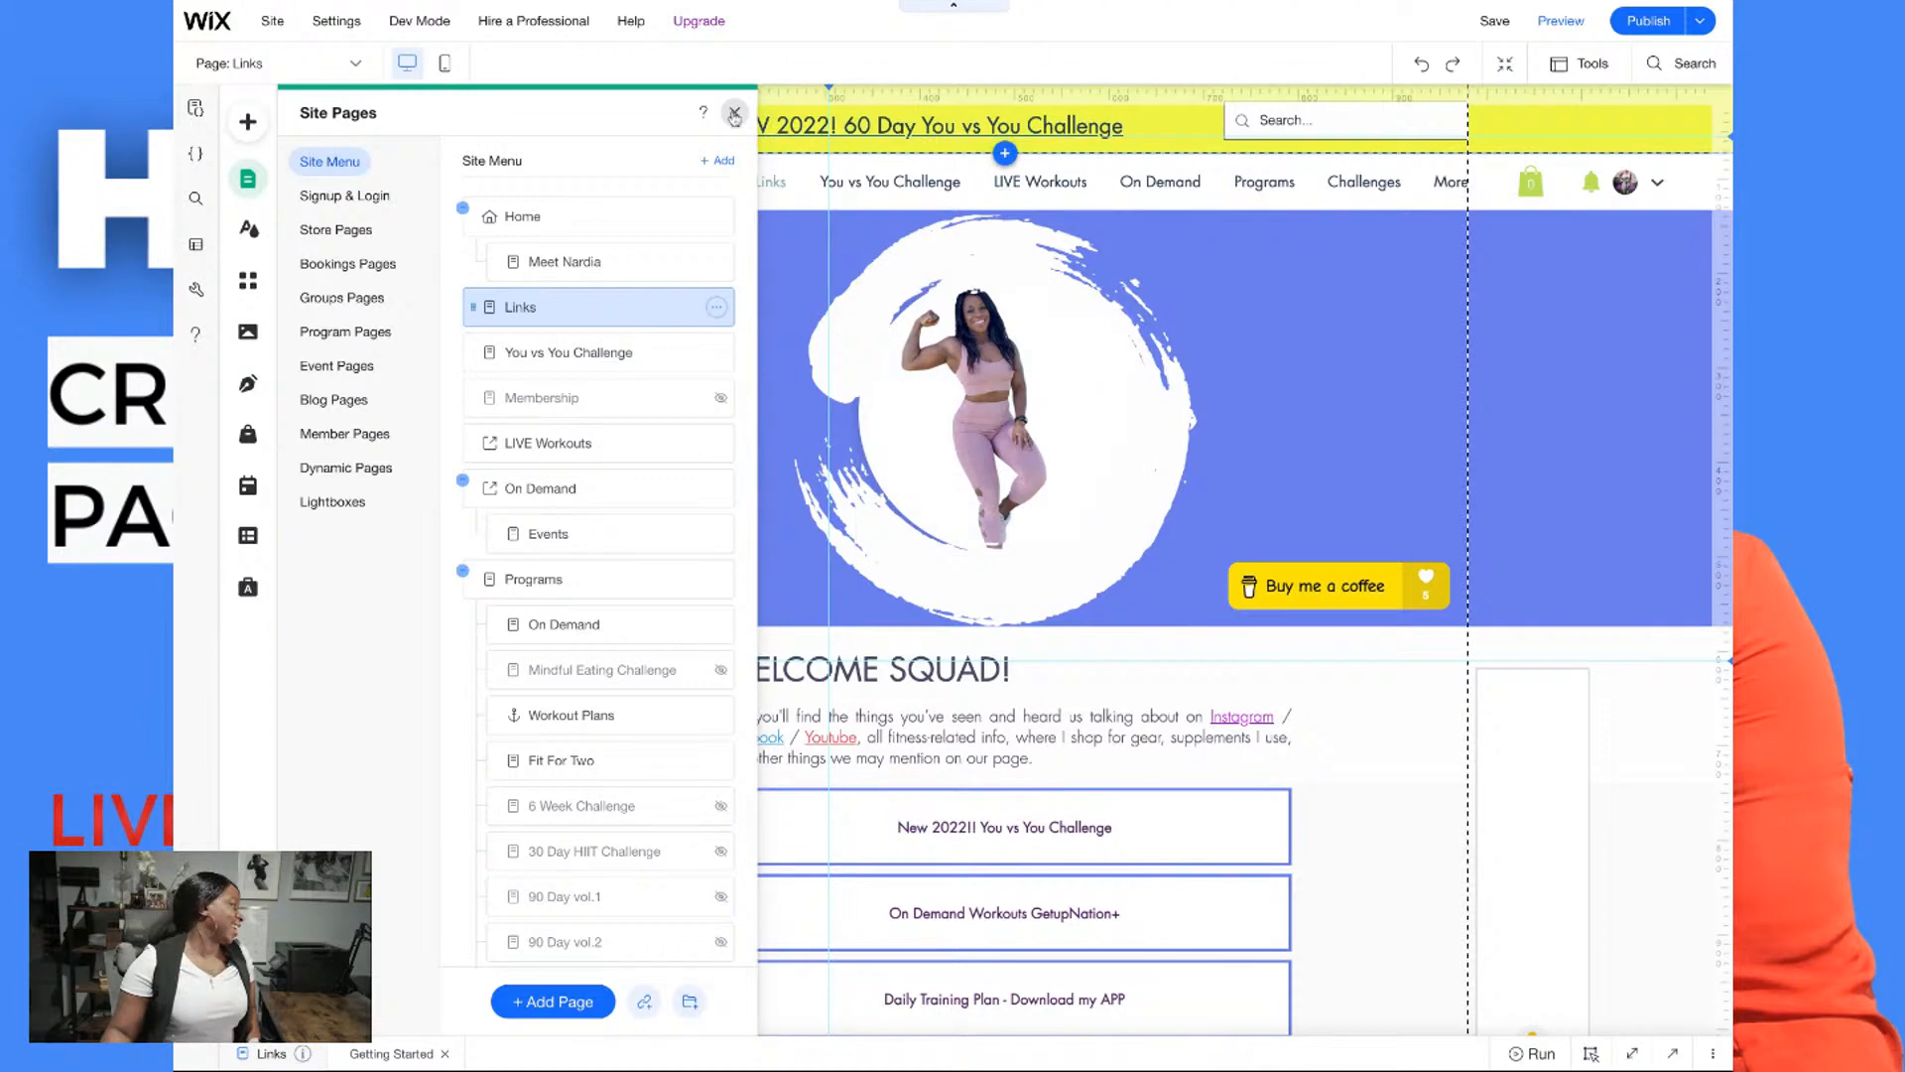
{"action": "left_click", "coordinate": [733, 114]}
{"action": "scroll", "coordinate": [1322, 374], "scroll_direction": "down", "scroll_amount": 1}
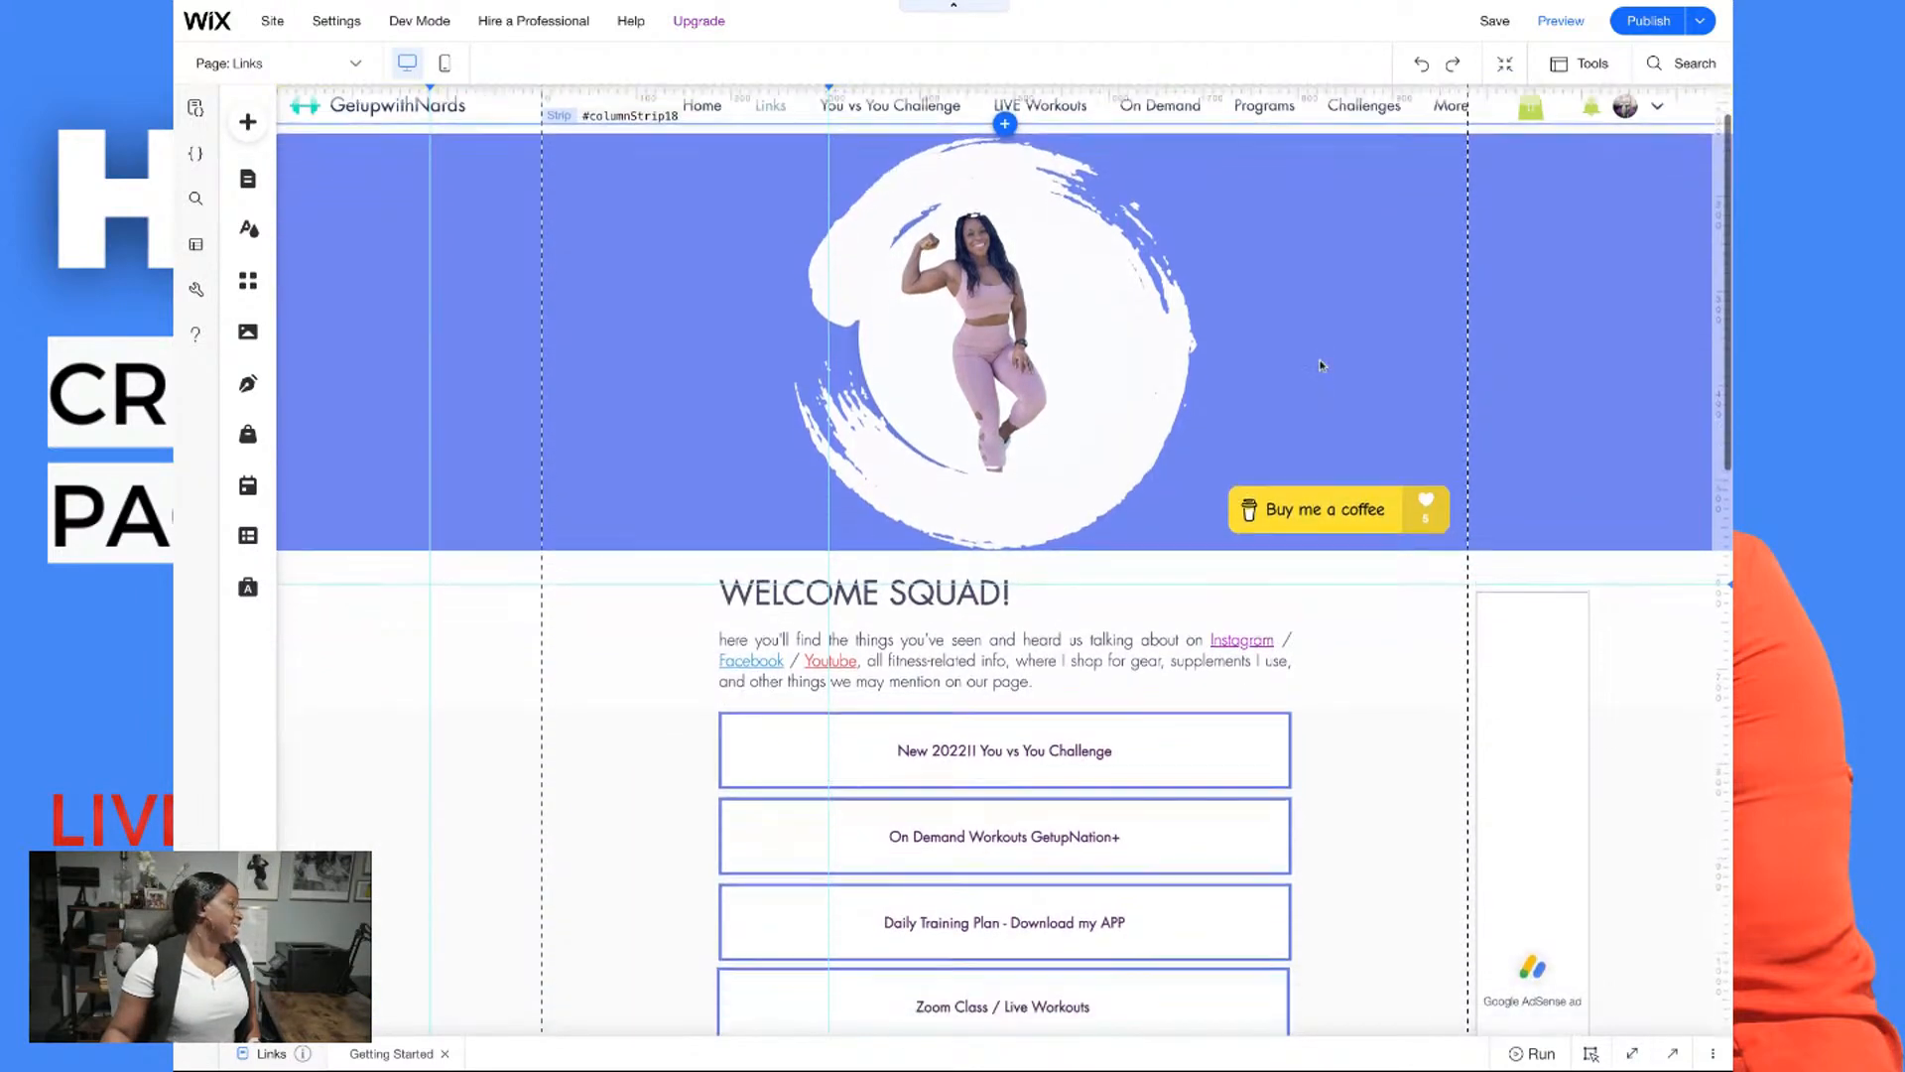